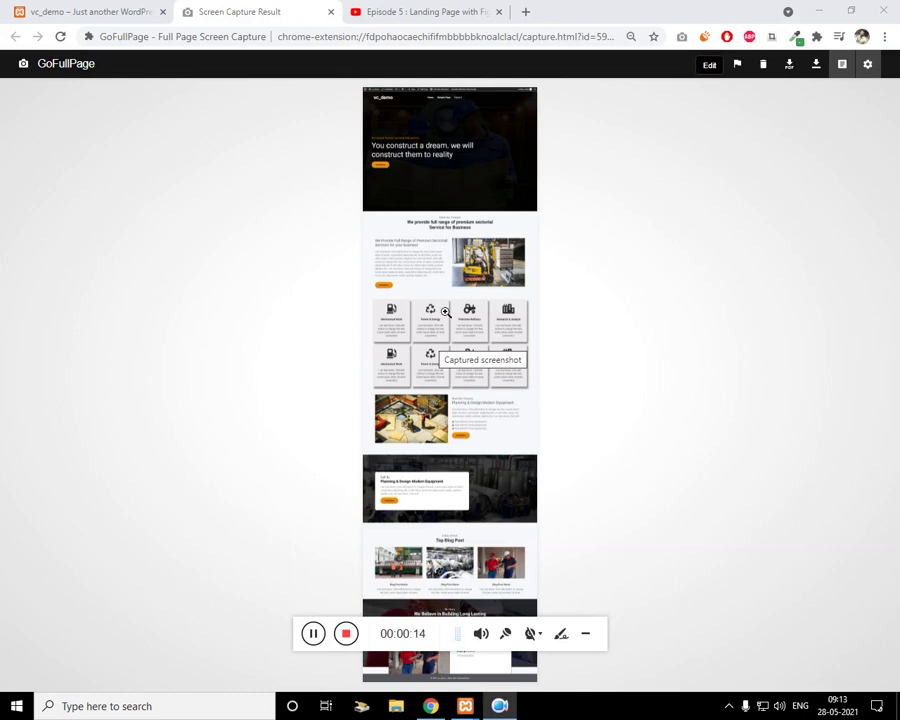
Examine the full-page capture of the finished landing page at enlarged size, from the hero section to the footer
left_click(529, 142)
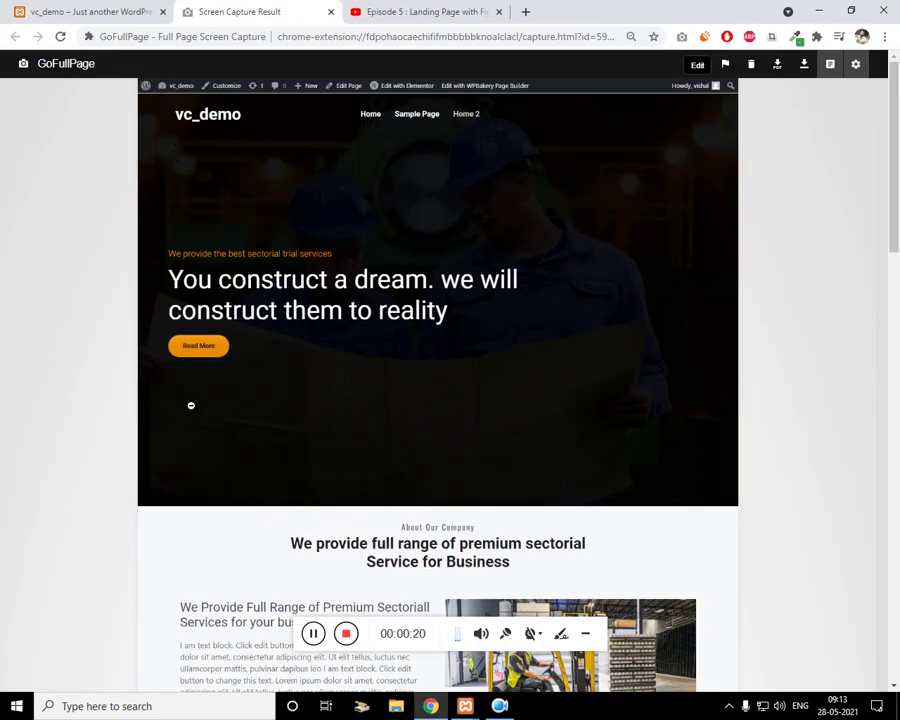
scroll(191, 405, "down", 3)
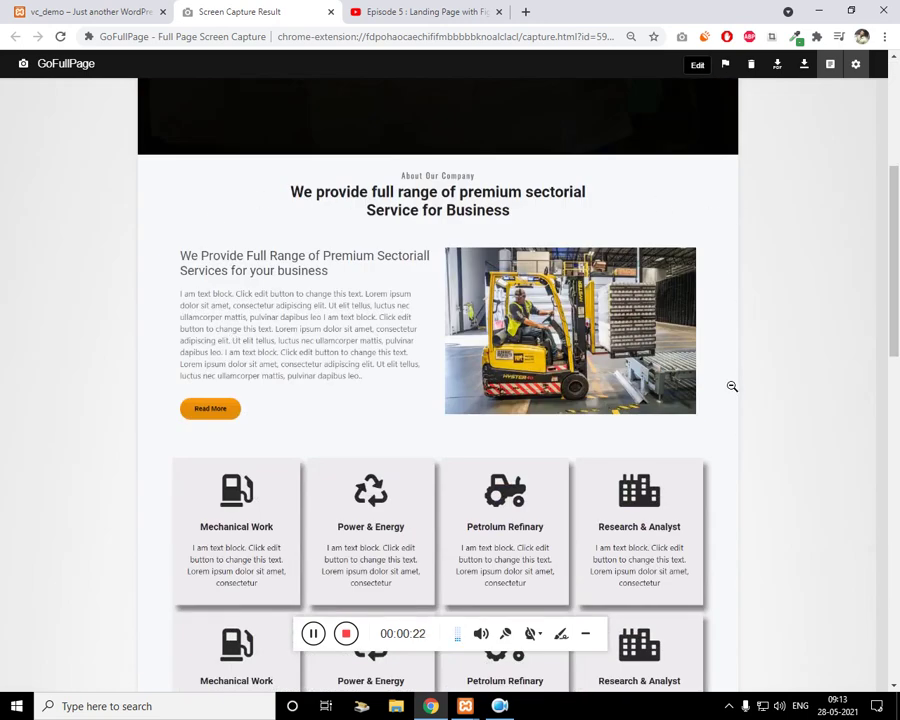
scroll(200, 350, "down", 2)
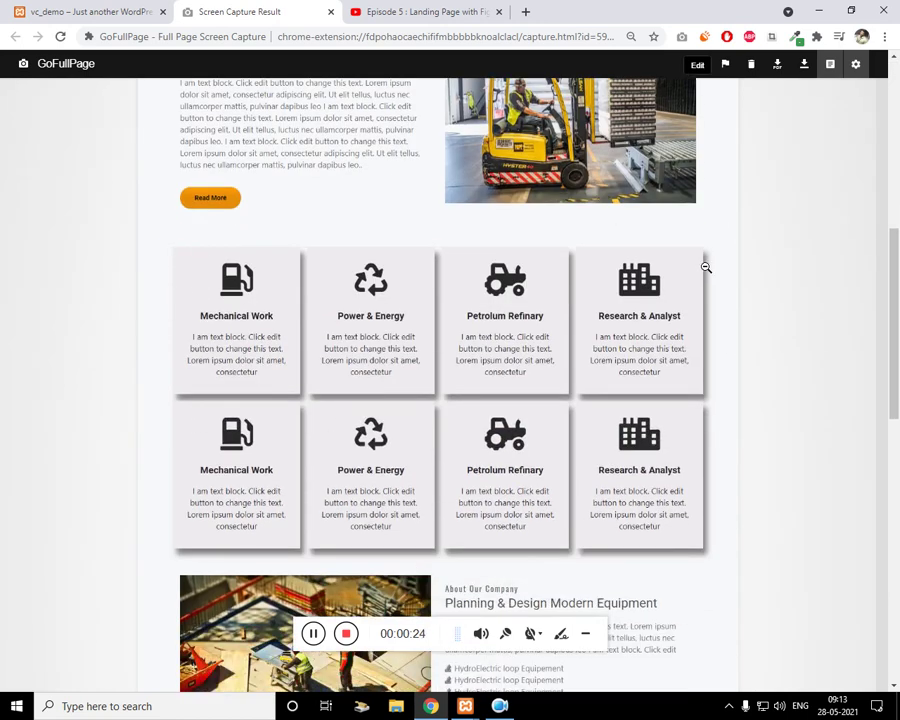
scroll(210, 470, "down", 3)
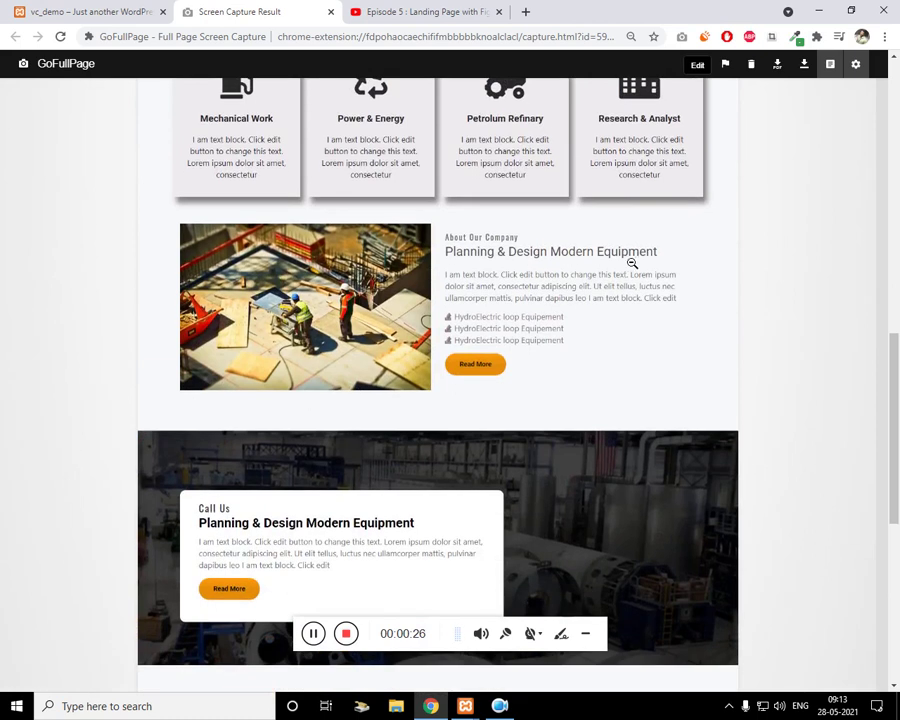
scroll(560, 320, "down", 1)
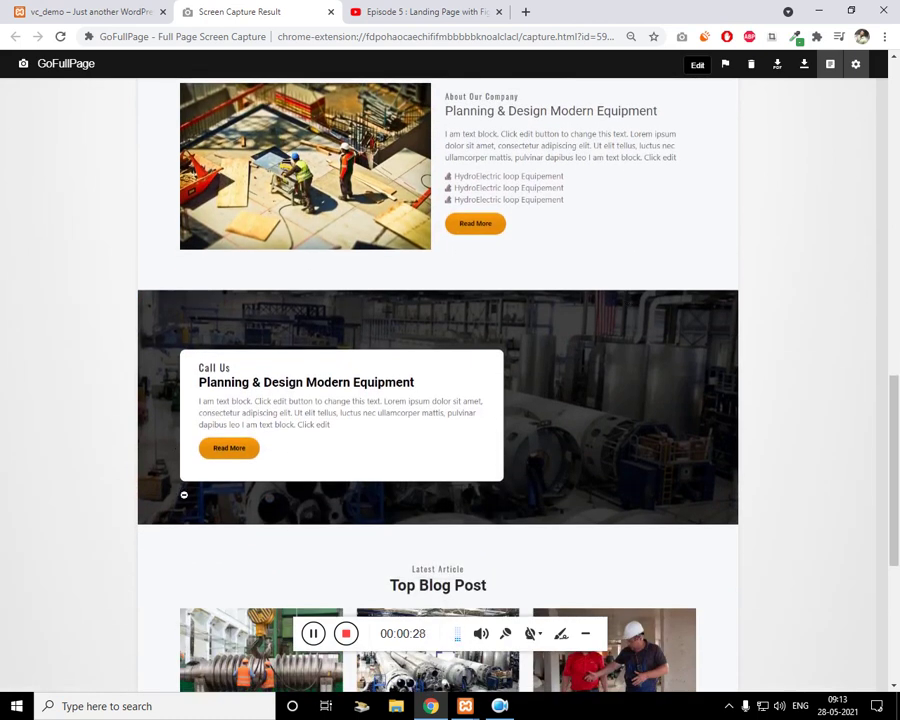
scroll(703, 500, "down", 3)
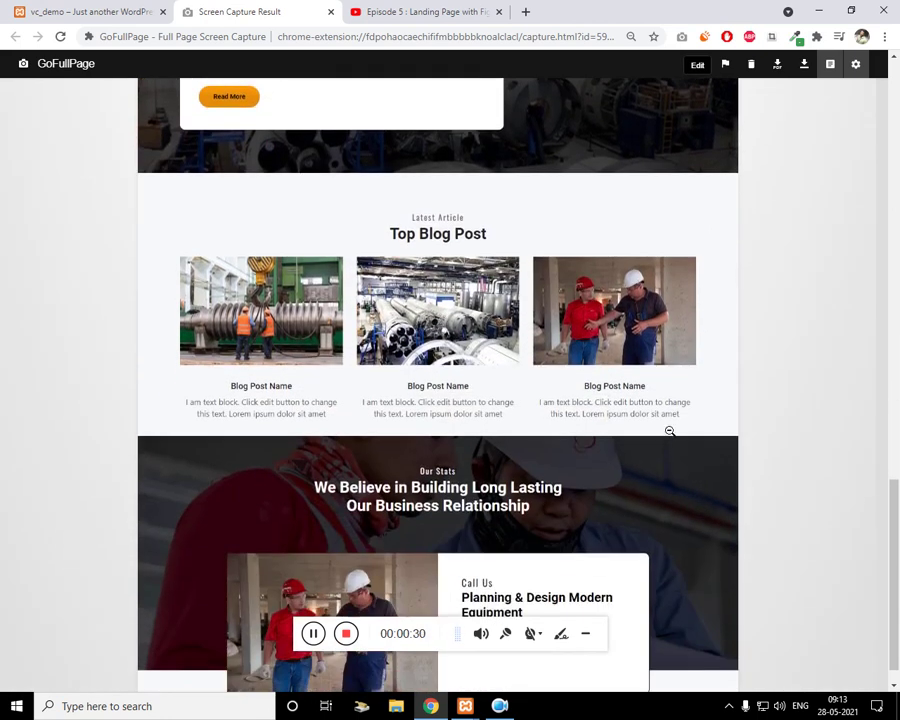
scroll(193, 357, "down", 1)
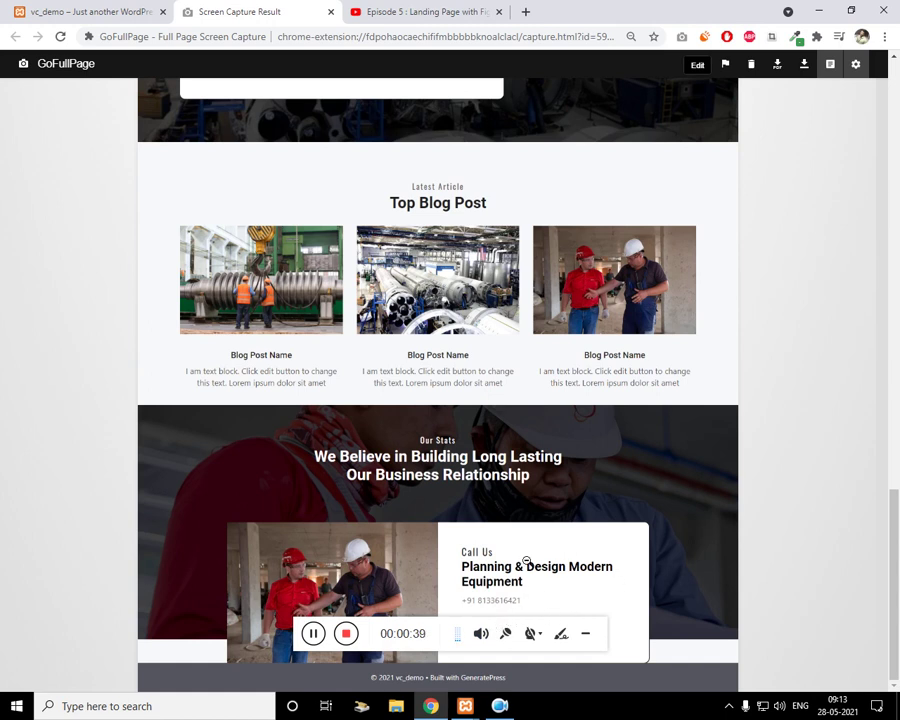
scroll(390, 437, "up", 15)
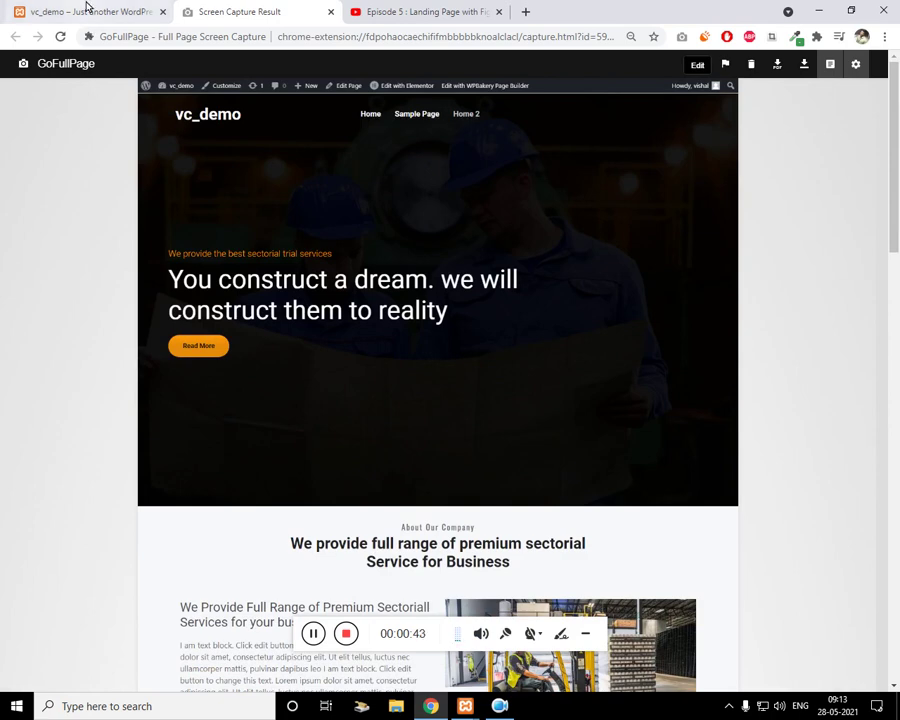
Review the hero, About Our Company and service card sections on the live vc_demo home page
left_click(87, 7)
scroll(270, 230, "up", 10)
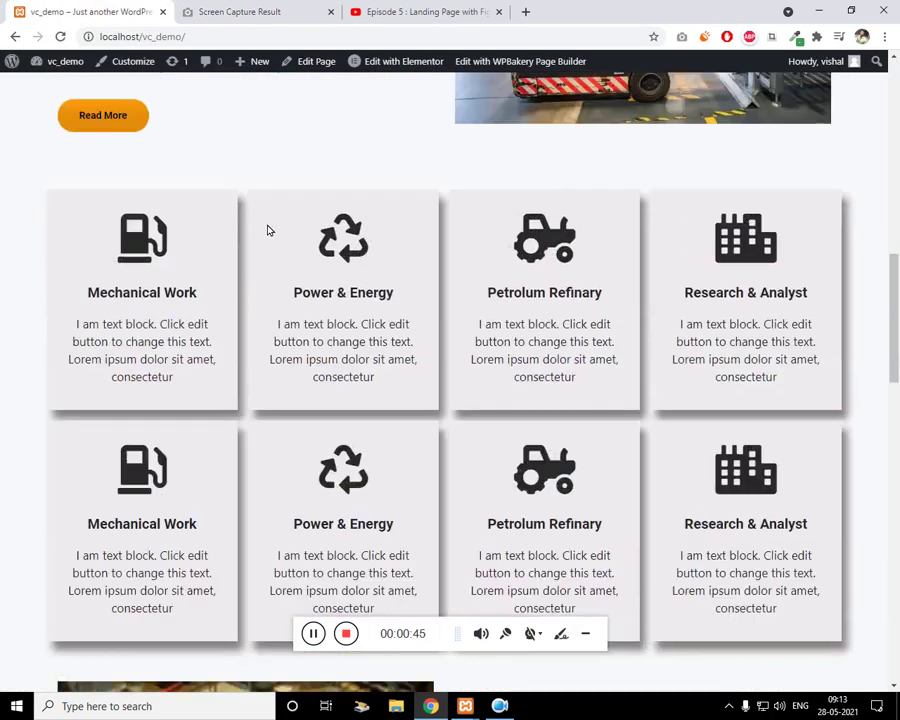
scroll(146, 232, "up", 2)
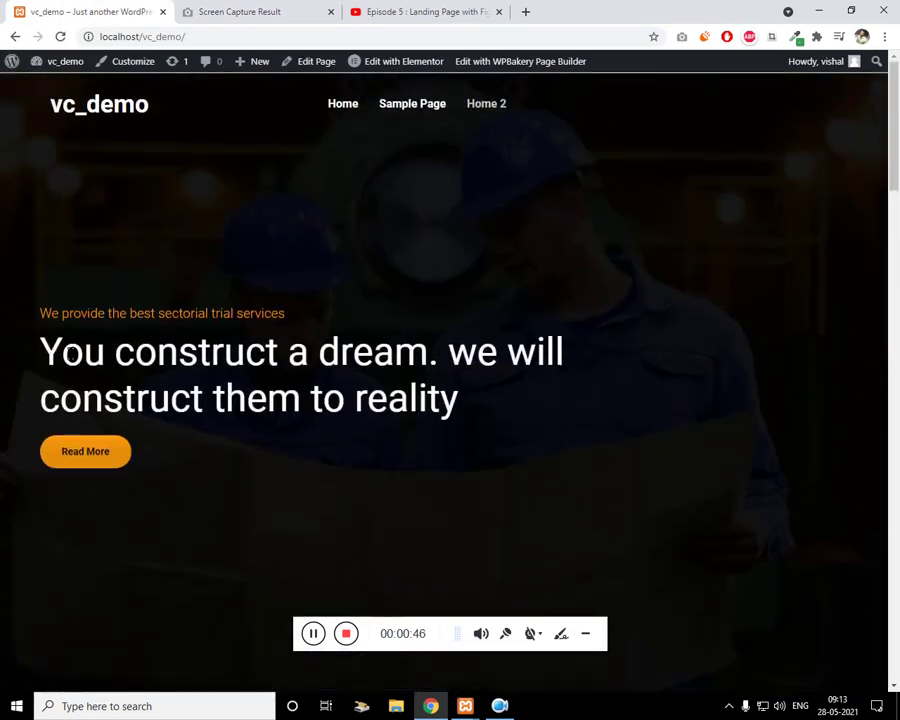
left_click_drag(60, 313, 322, 440)
left_click(521, 410)
scroll(518, 406, "down", 6)
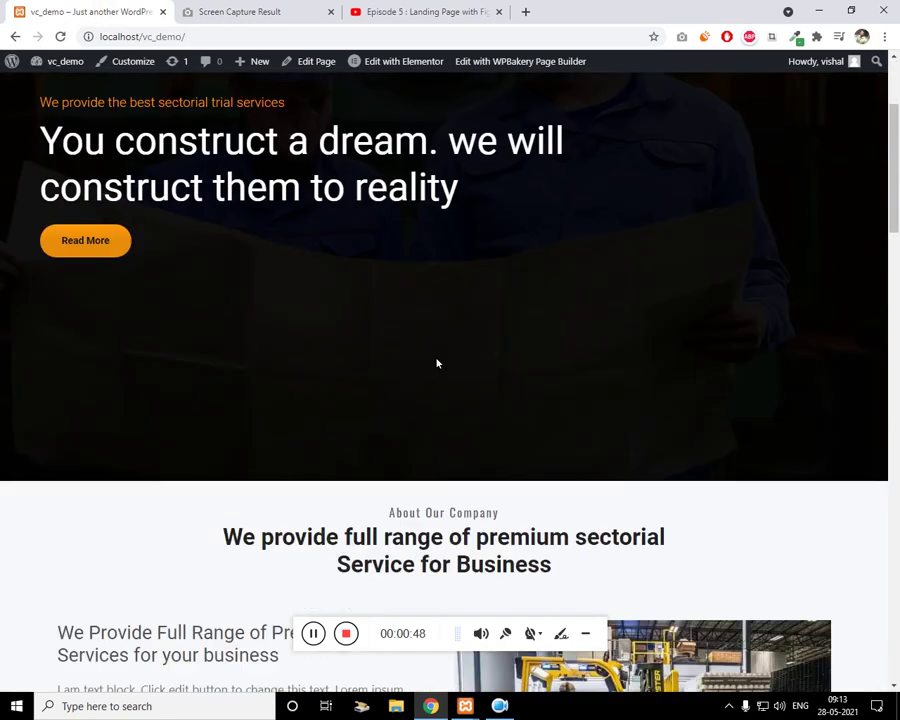
left_click_drag(283, 294, 418, 460)
scroll(418, 460, "down", 5)
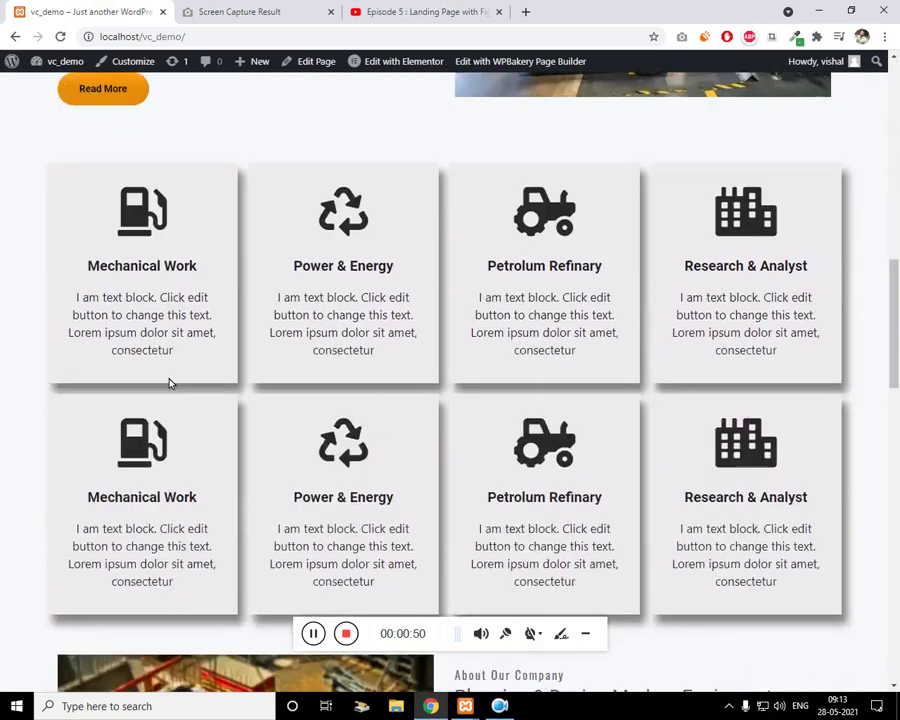
left_click_drag(63, 202, 810, 574)
scroll(573, 502, "down", 4)
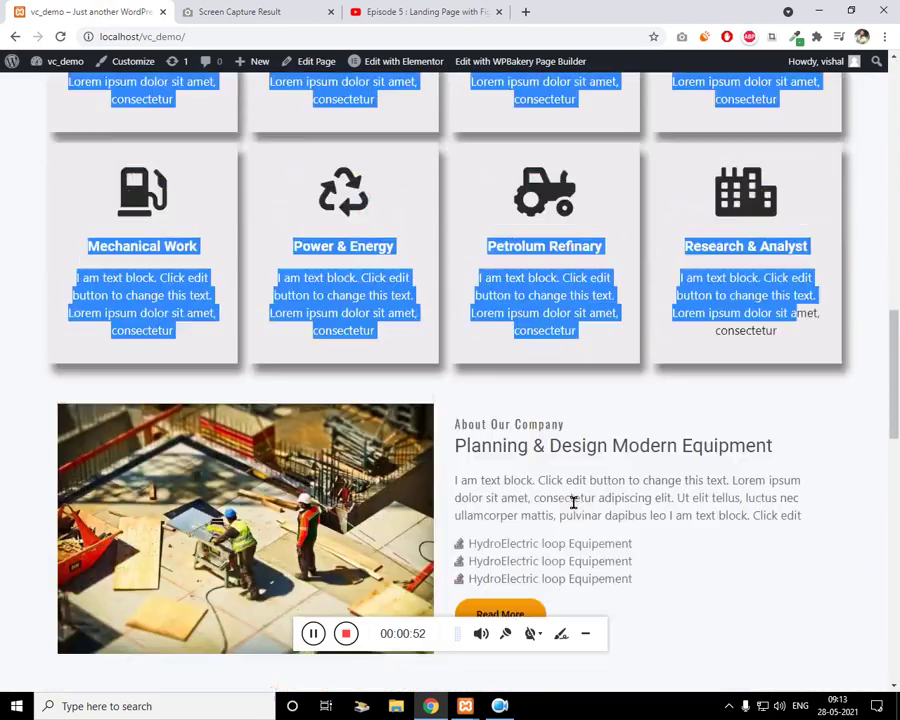
Review the Planning & Design, Call Us, Top Blog Post and Our Stats sections of the live home page
left_click(233, 11)
left_click(94, 10)
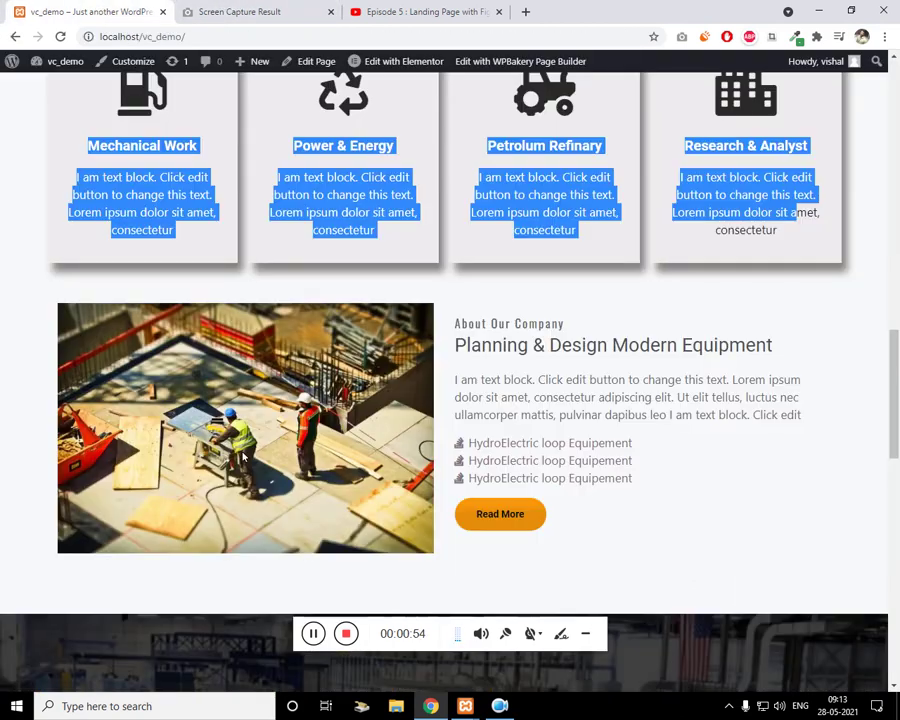
scroll(546, 334, "down", 1)
left_click_drag(435, 193, 629, 336)
scroll(619, 331, "down", 4)
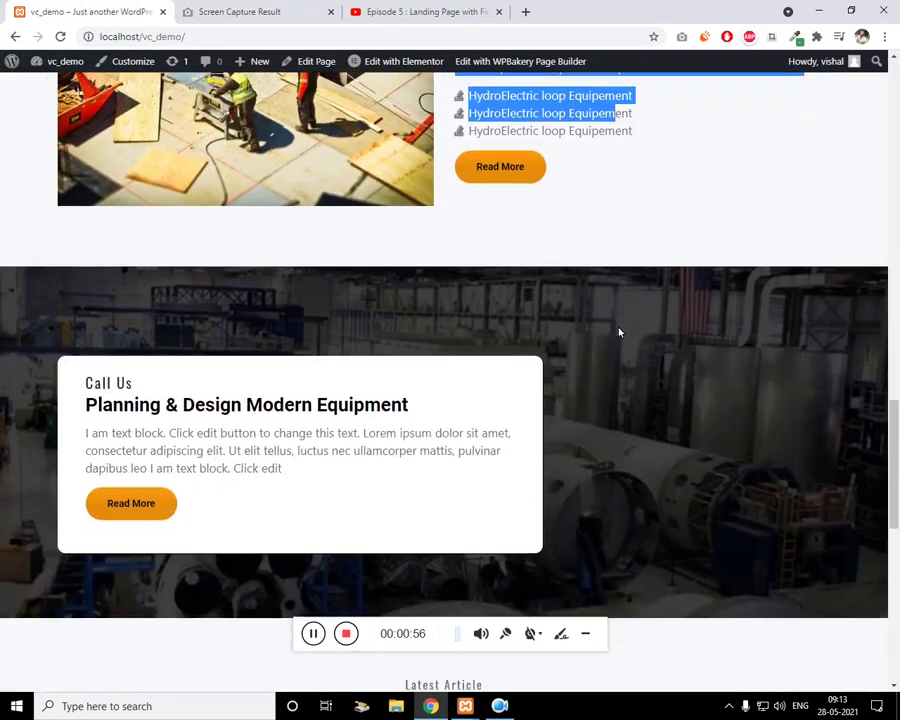
left_click_drag(99, 180, 275, 303)
scroll(281, 394, "down", 5)
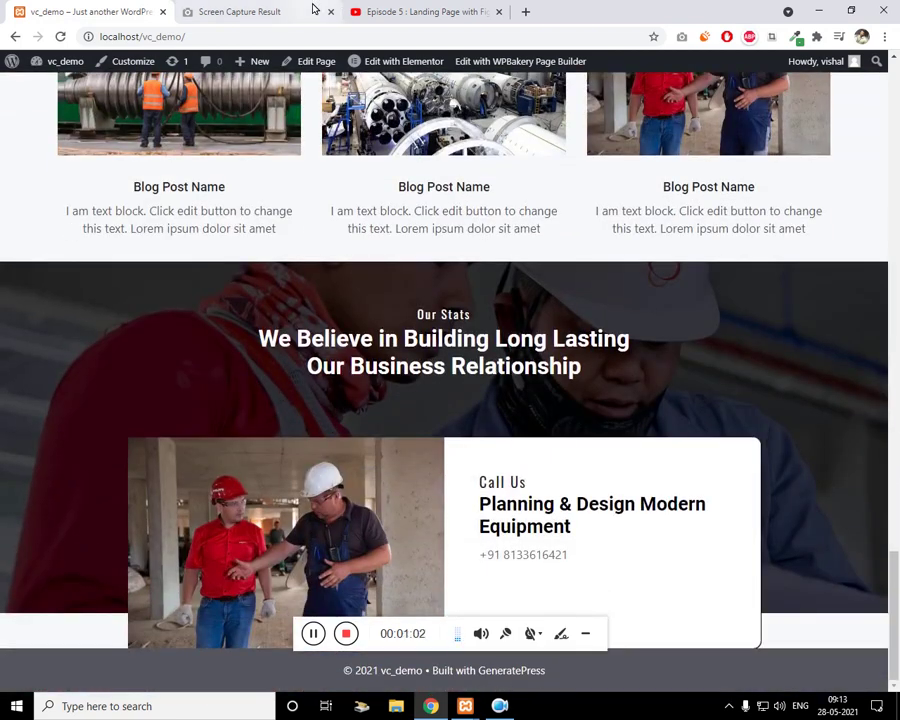
scroll(205, 280, "up", 12)
scroll(205, 280, "up", 5)
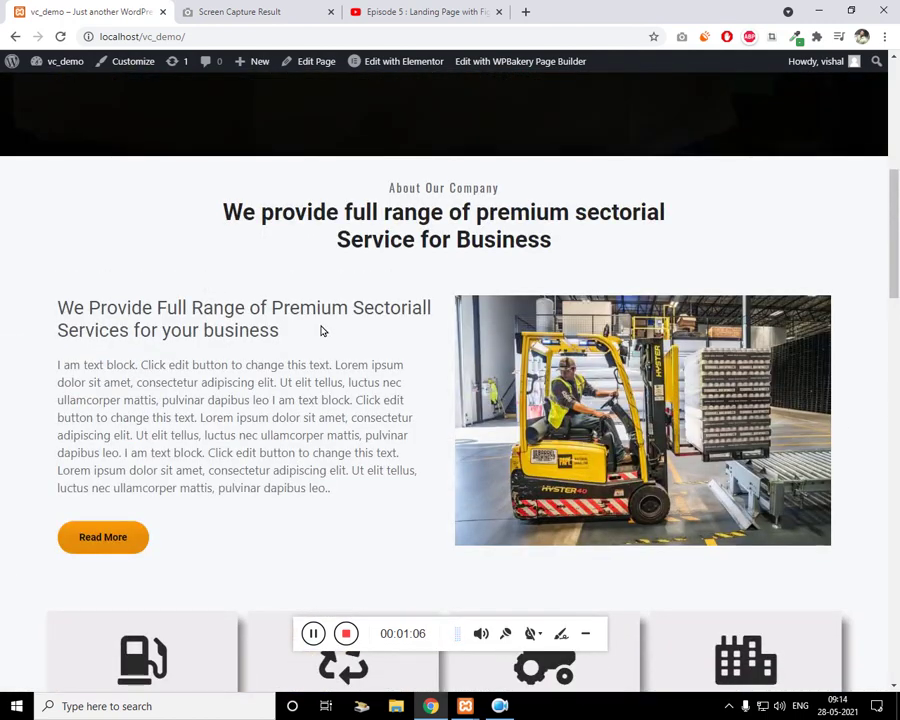
scroll(322, 331, "up", 5)
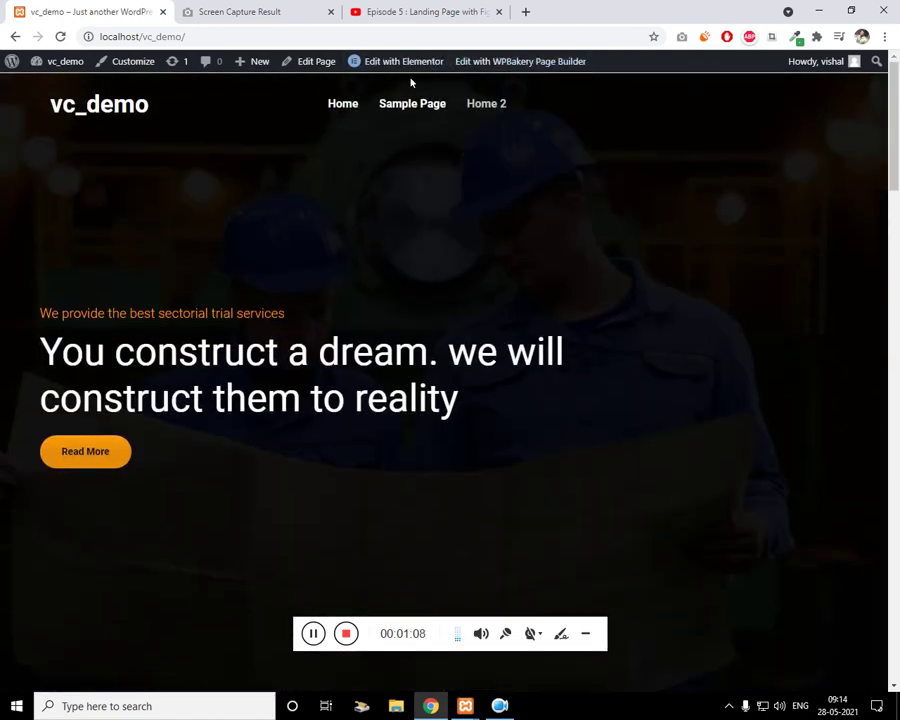
mouse_move(420, 70)
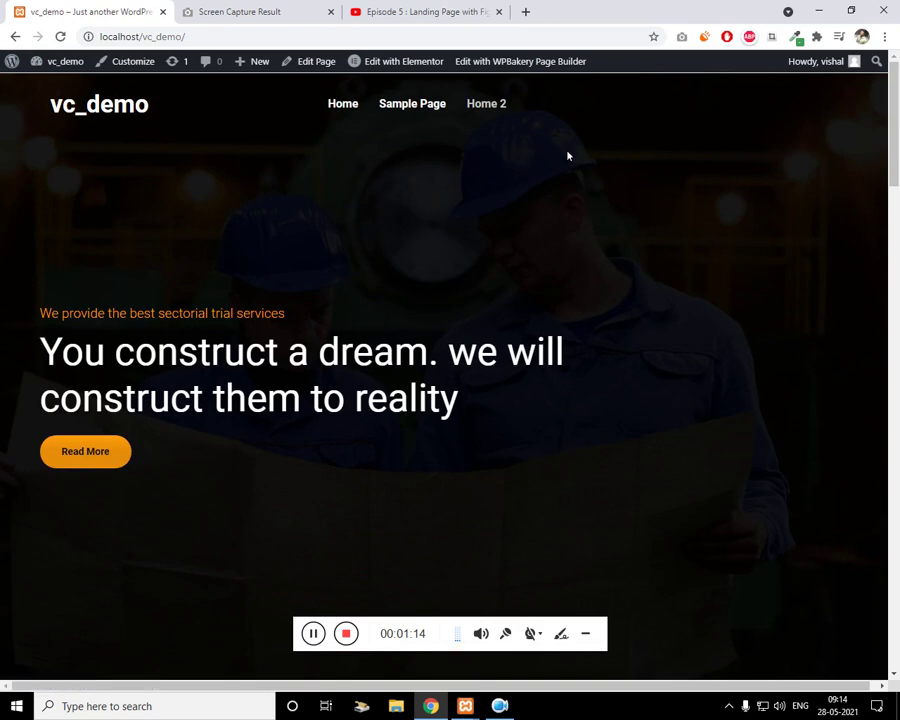
scroll(322, 253, "down", 10)
scroll(355, 458, "up", 9)
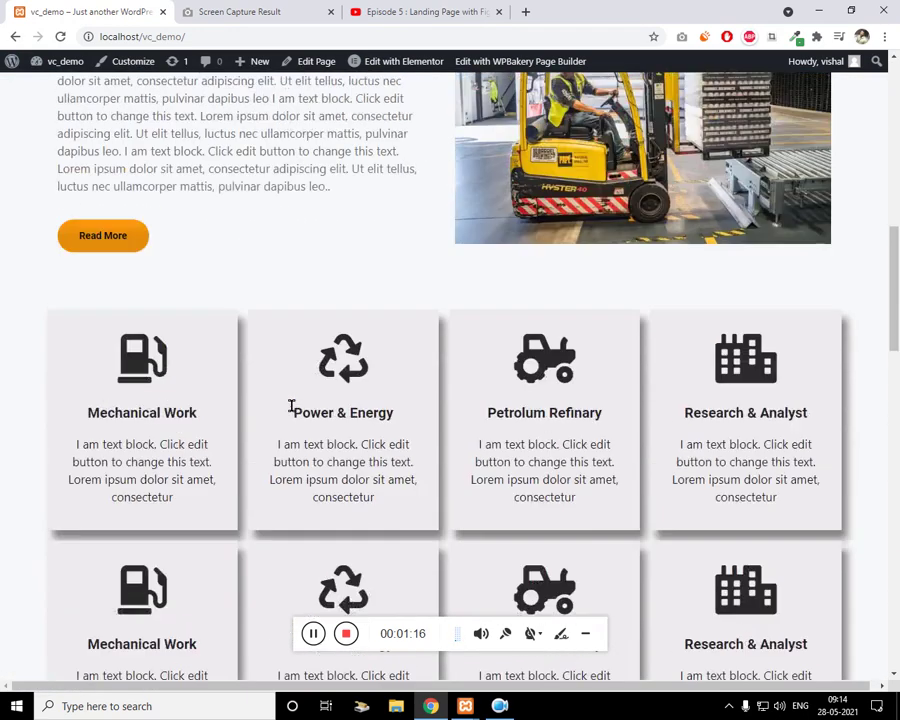
scroll(285, 418, "up", 1)
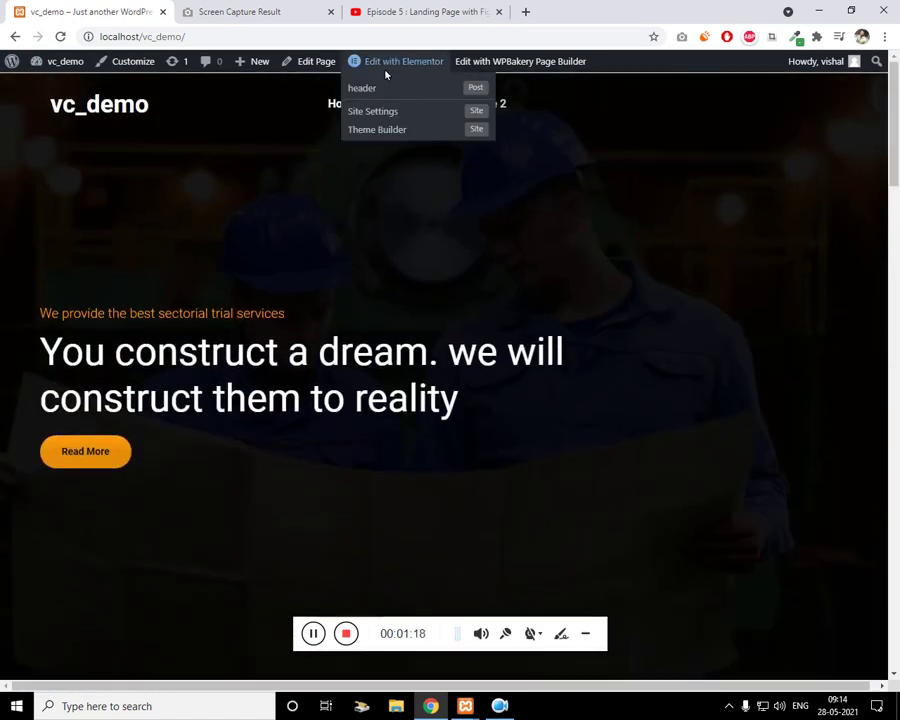
left_click(340, 105)
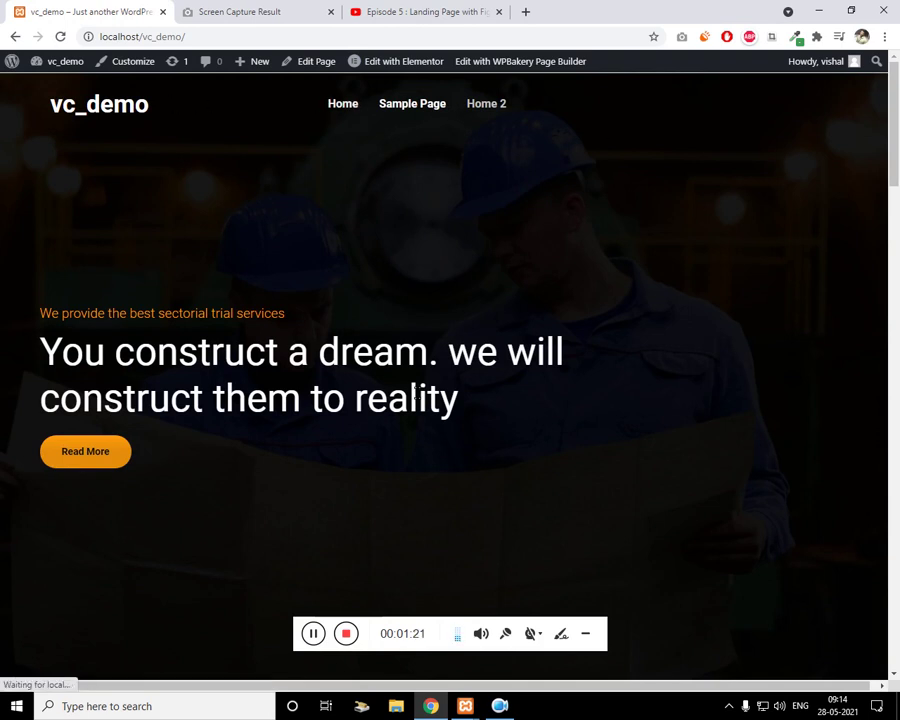
left_click(187, 10)
left_click(72, 8)
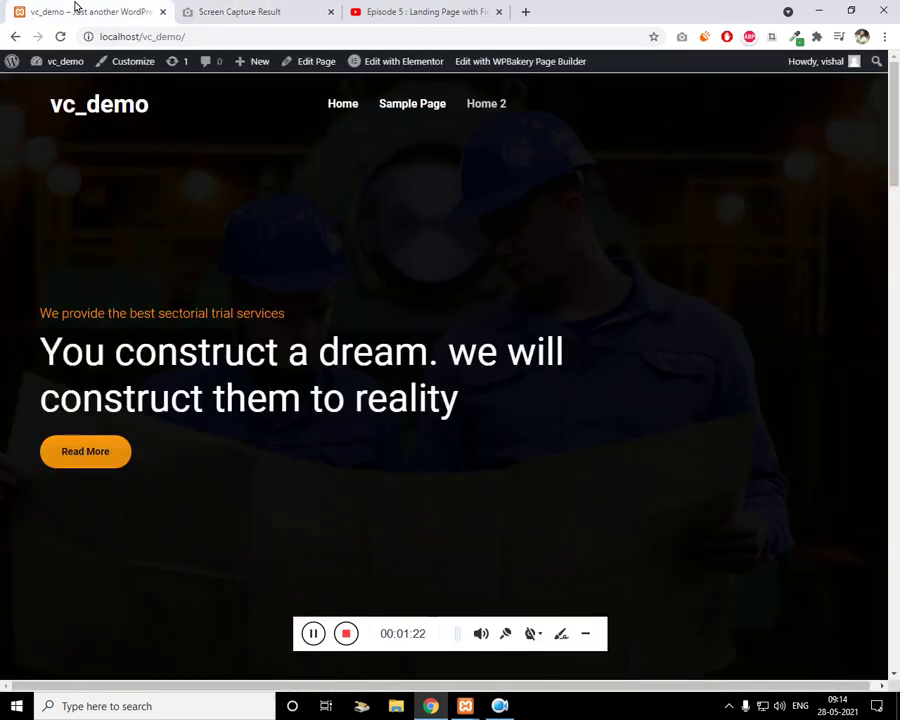
Start a new WordPress page in a separate browser tab and switch to it
mouse_move(84, 74)
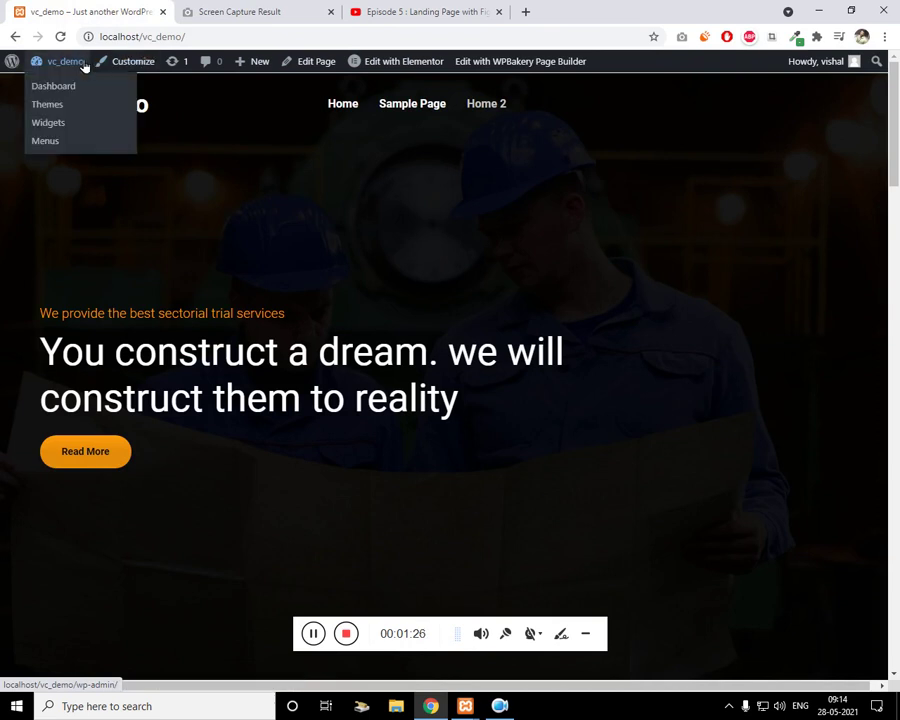
mouse_move(263, 64)
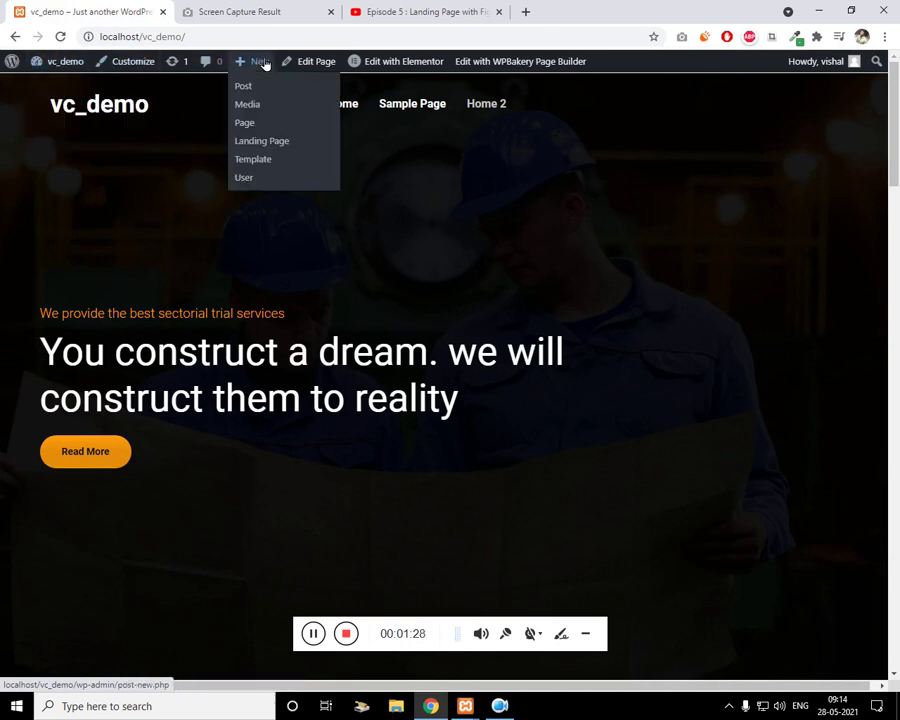
middle_click(276, 124)
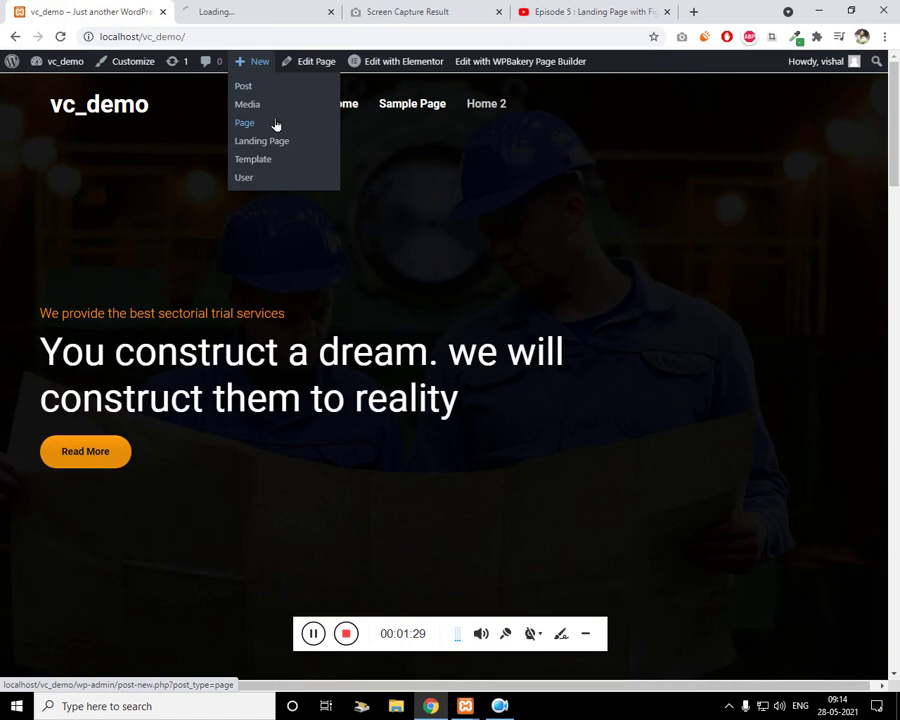
left_click(259, 7)
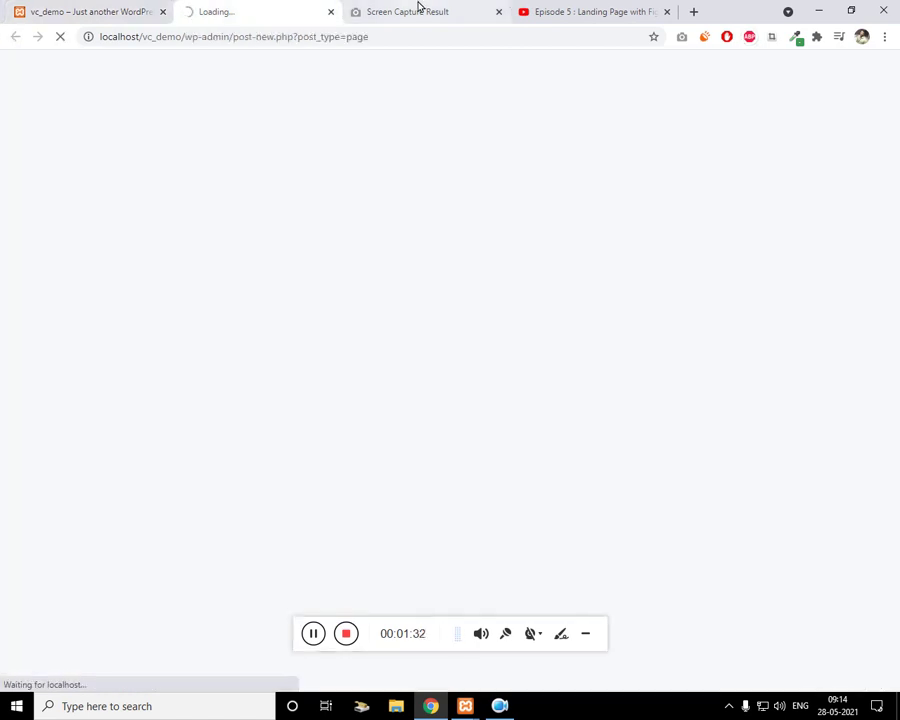
Look over the home page's upper sections and compare them with the Episode 5 Figma landing page video on YouTube
left_click(118, 12)
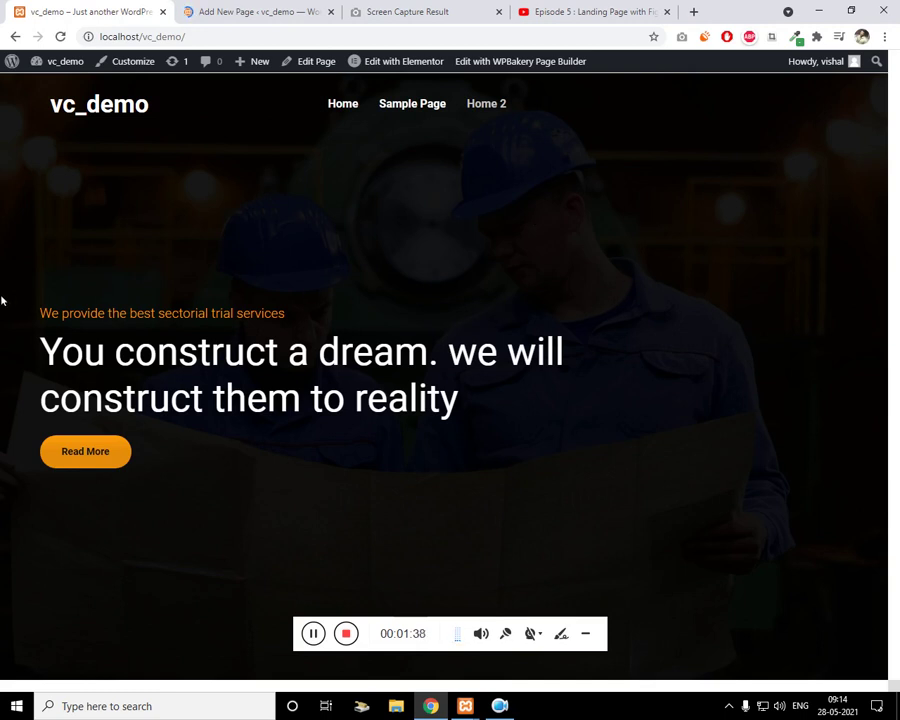
scroll(2, 297, "down", 5)
scroll(738, 327, "down", 3)
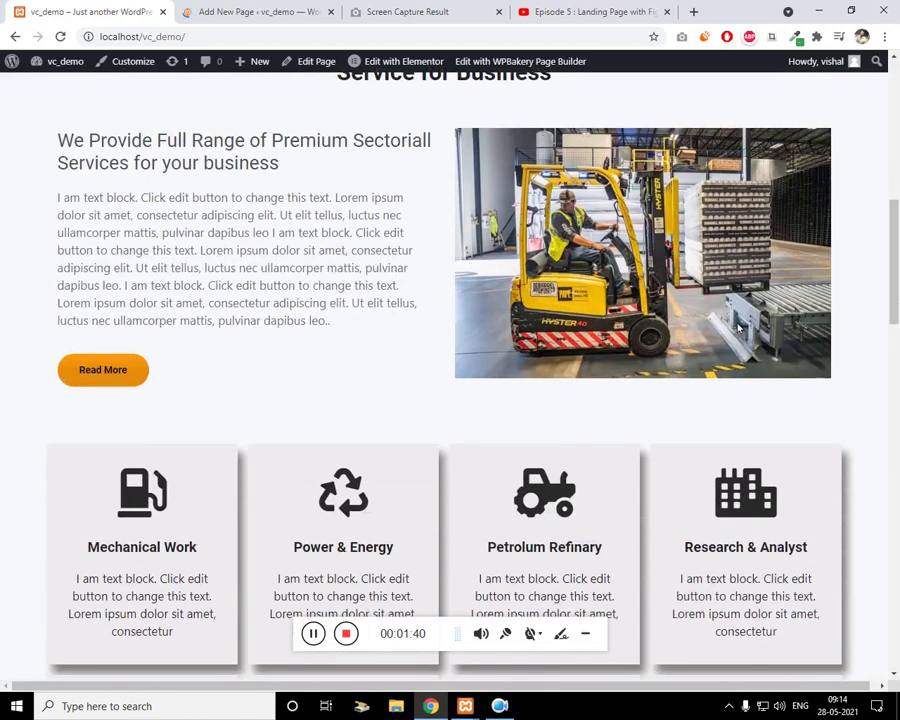
scroll(227, 345, "down", 4)
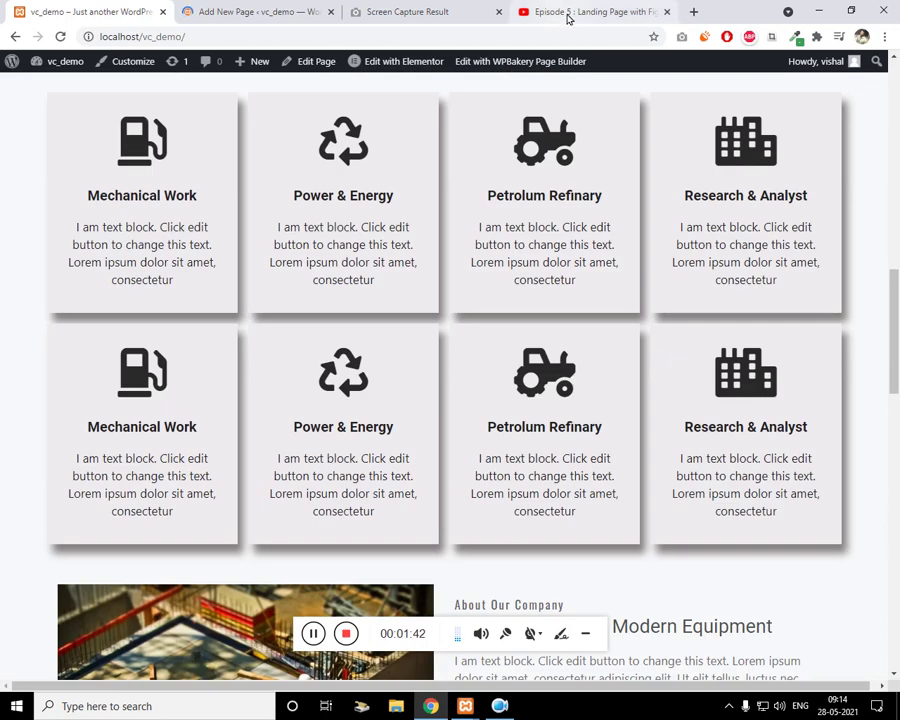
left_click(568, 12)
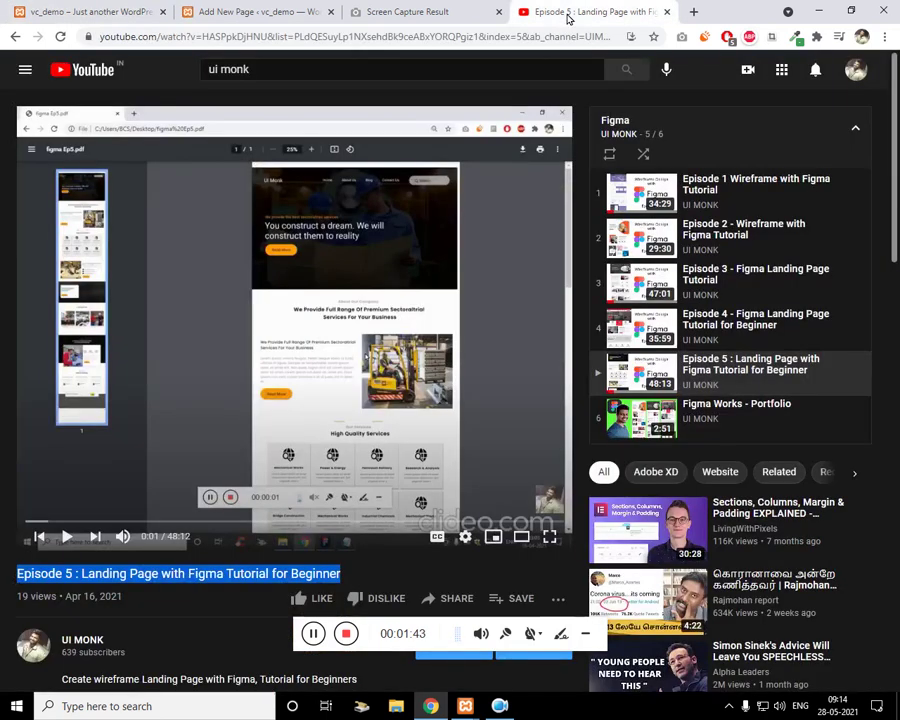
left_click(182, 603)
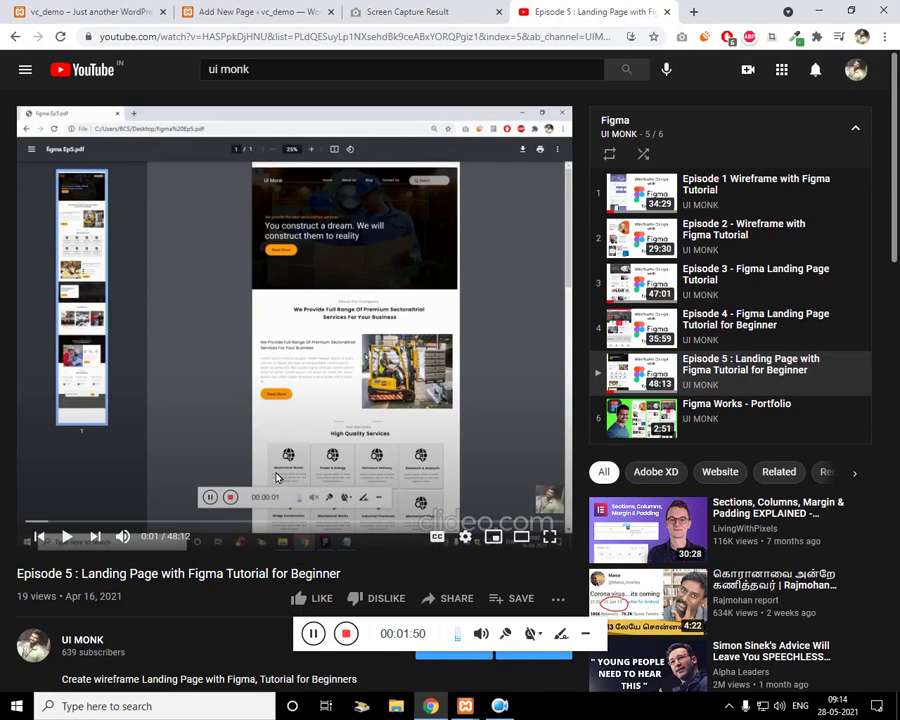
Recheck the live page's hero section and find the assets link in the Episode 5 video's description
left_click(30, 14)
scroll(60, 258, "up", 8)
scroll(60, 258, "up", 5)
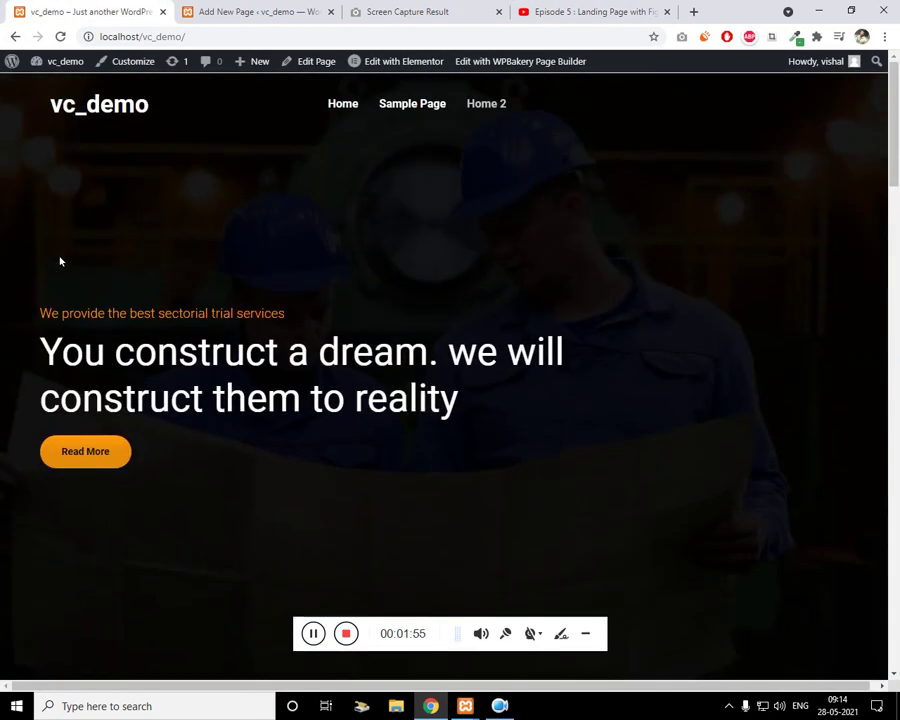
left_click(536, 12)
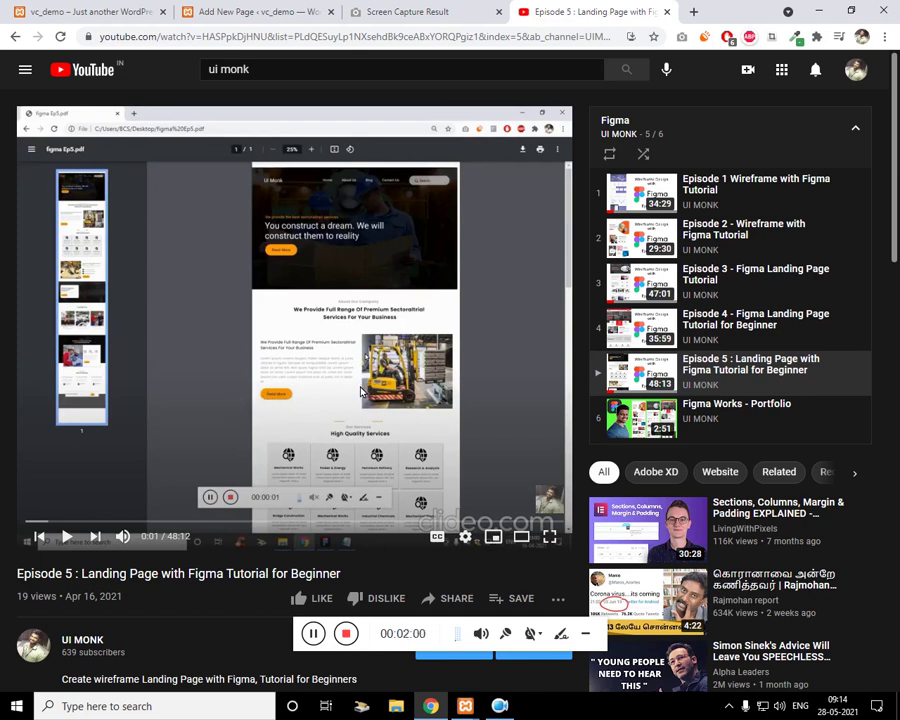
scroll(235, 455, "down", 4)
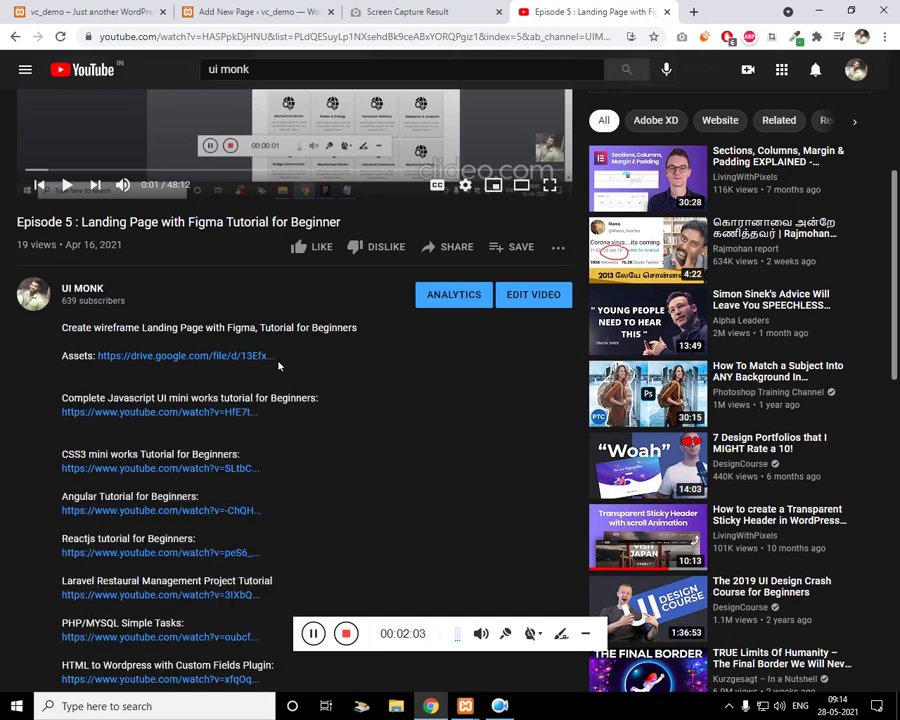
Highlight the Assets link line in the Episode 5 video description, and close the video and screen capture tabs
triple_click(83, 371)
scroll(84, 372, "up", 5)
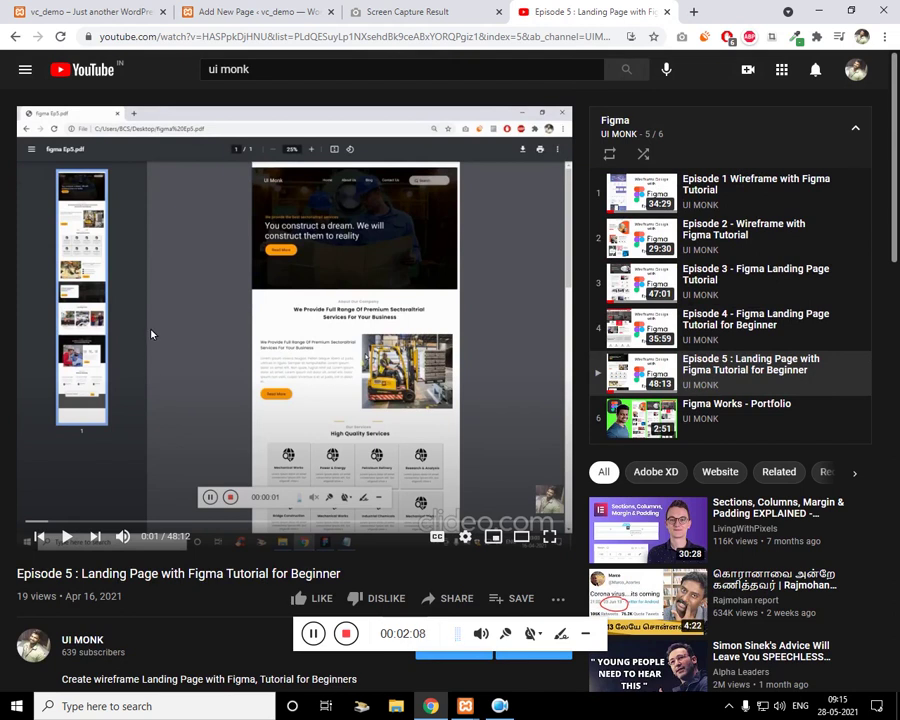
scroll(152, 332, "down", 1)
scroll(152, 332, "down", 2)
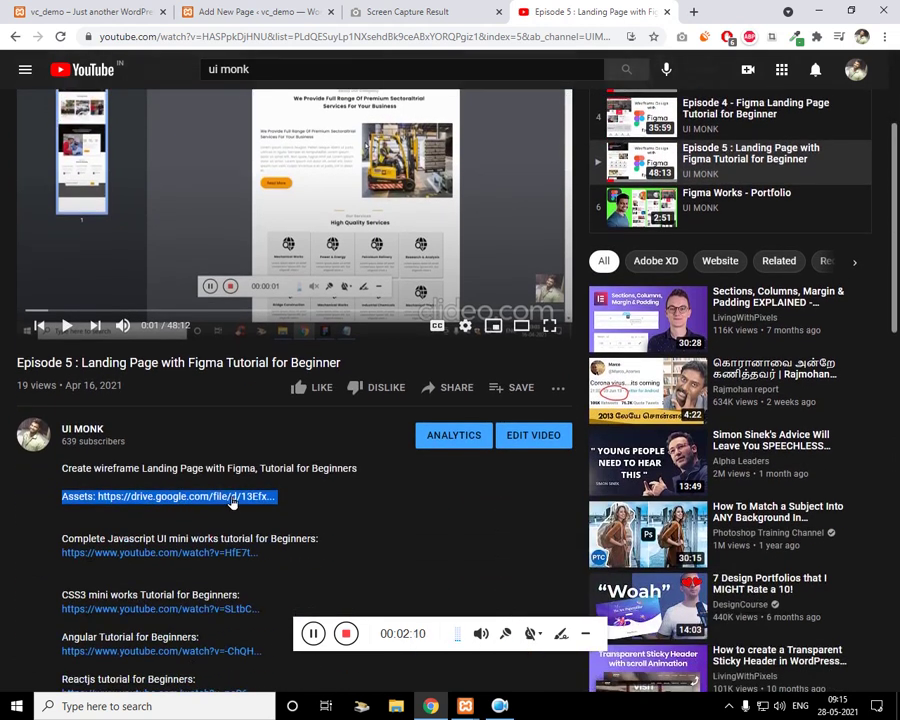
scroll(205, 415, "up", 3)
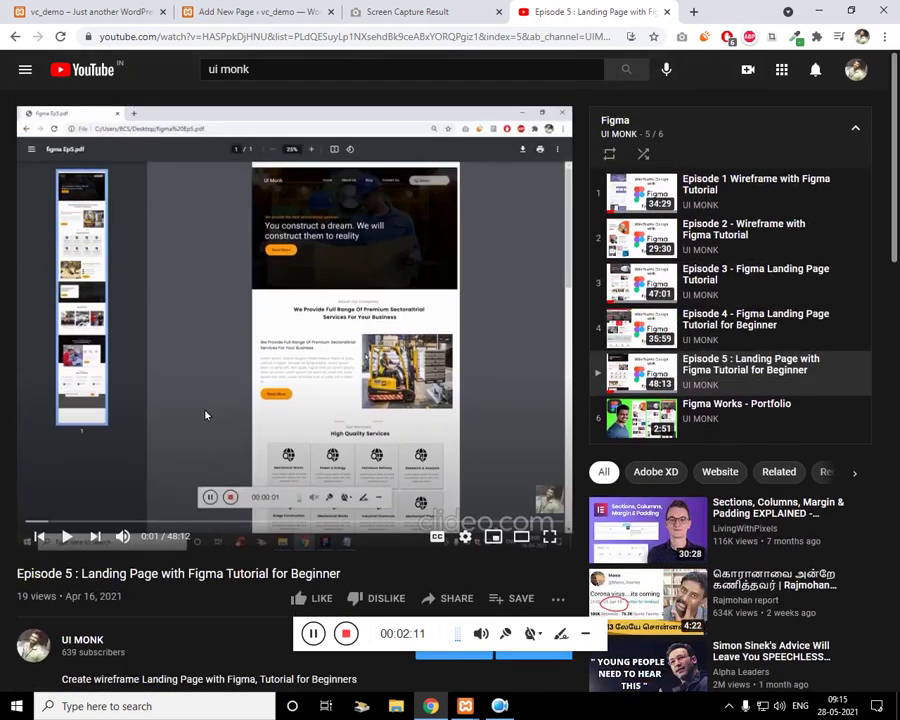
left_click(668, 12)
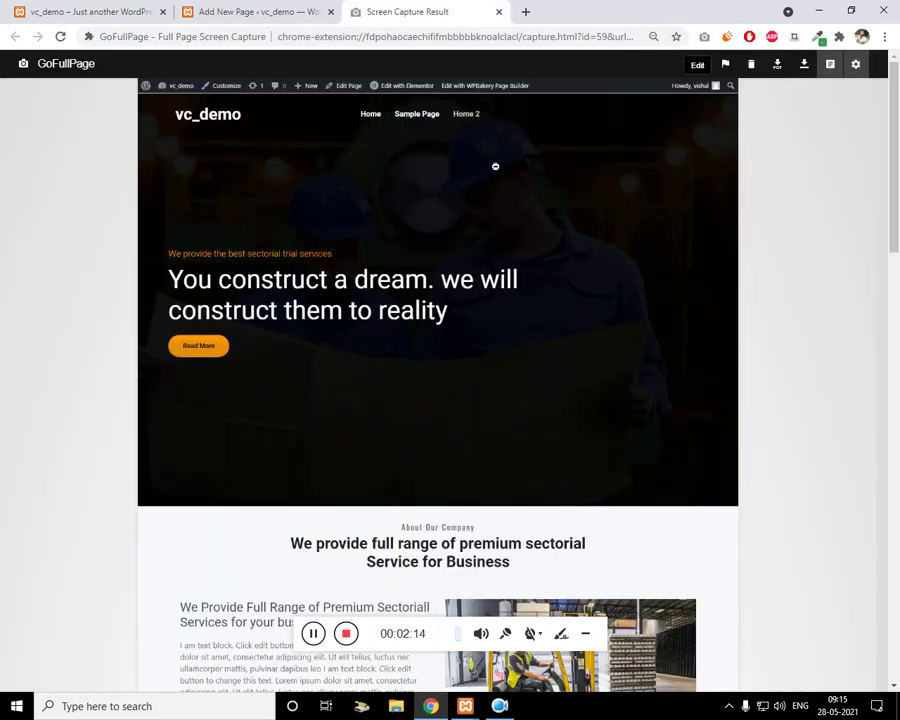
left_click(499, 12)
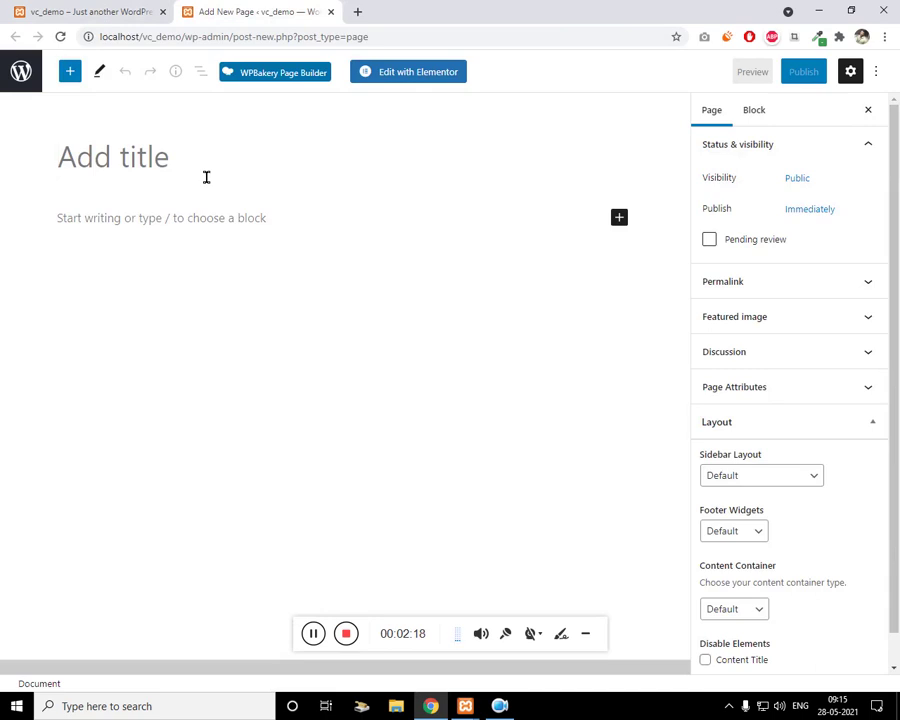
Title the new page "Index 2" and set its layout to No Sidebars with a Full Width content container
type("Index2")
key("Left")
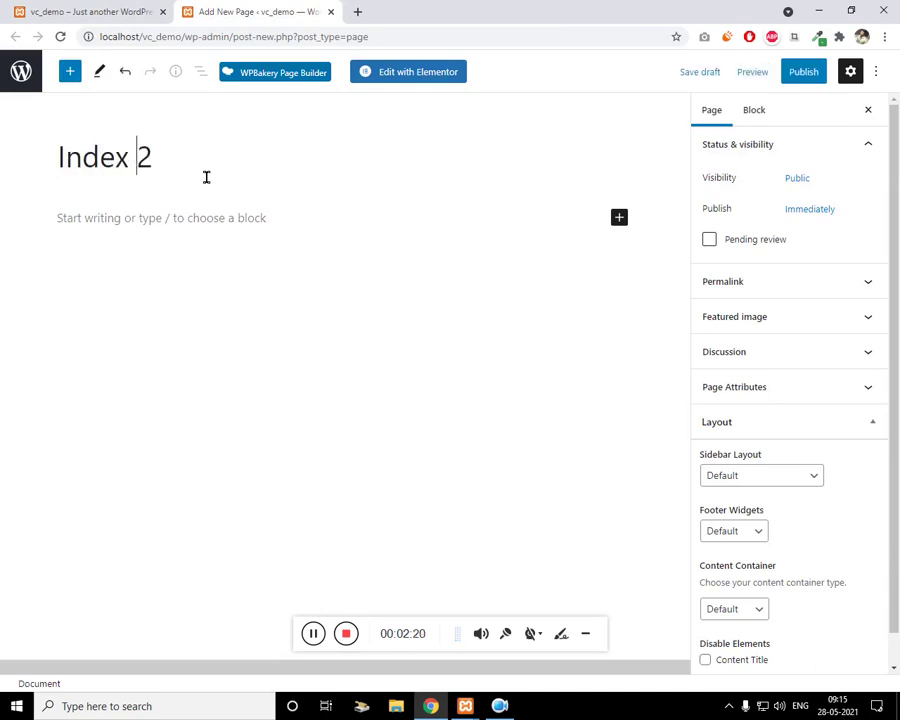
scroll(768, 416, "down", 1)
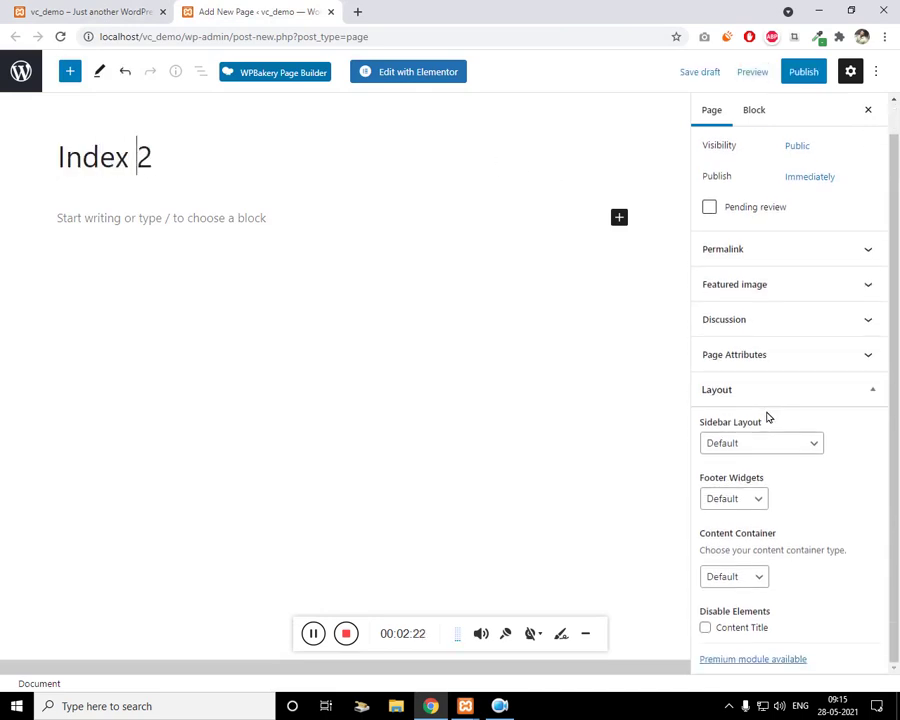
left_click(768, 450)
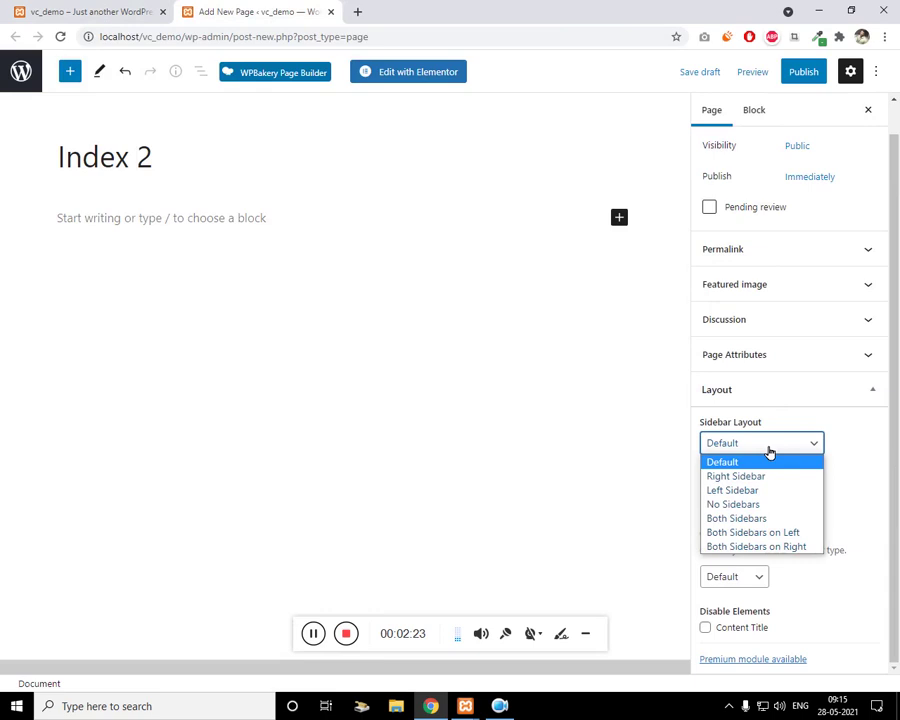
left_click(772, 505)
left_click(762, 577)
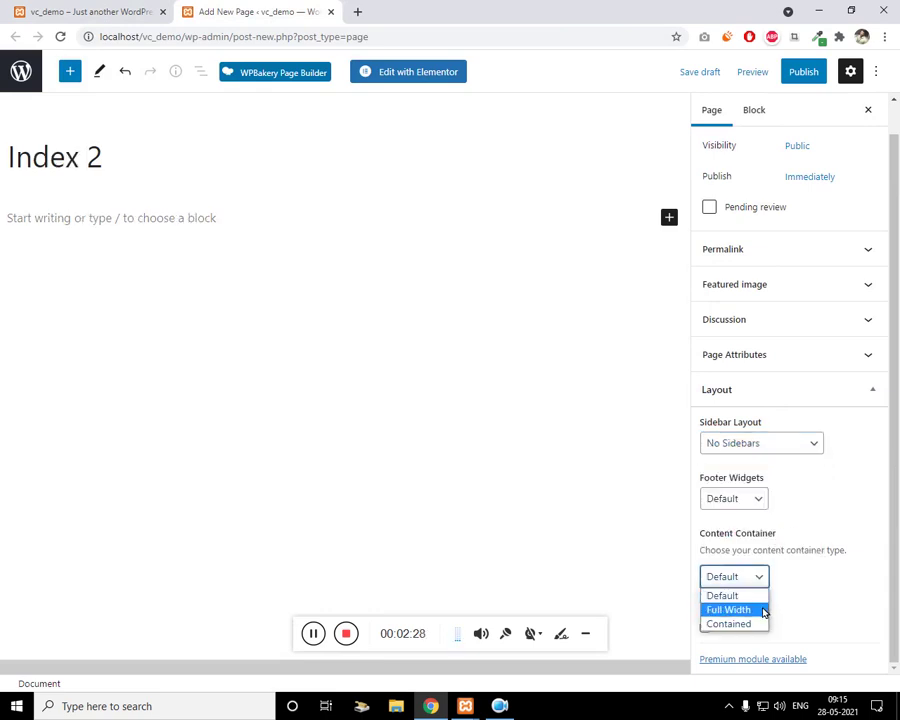
left_click(764, 610)
Publish the Index 2 page and load its page address in a new browser tab
left_click(806, 72)
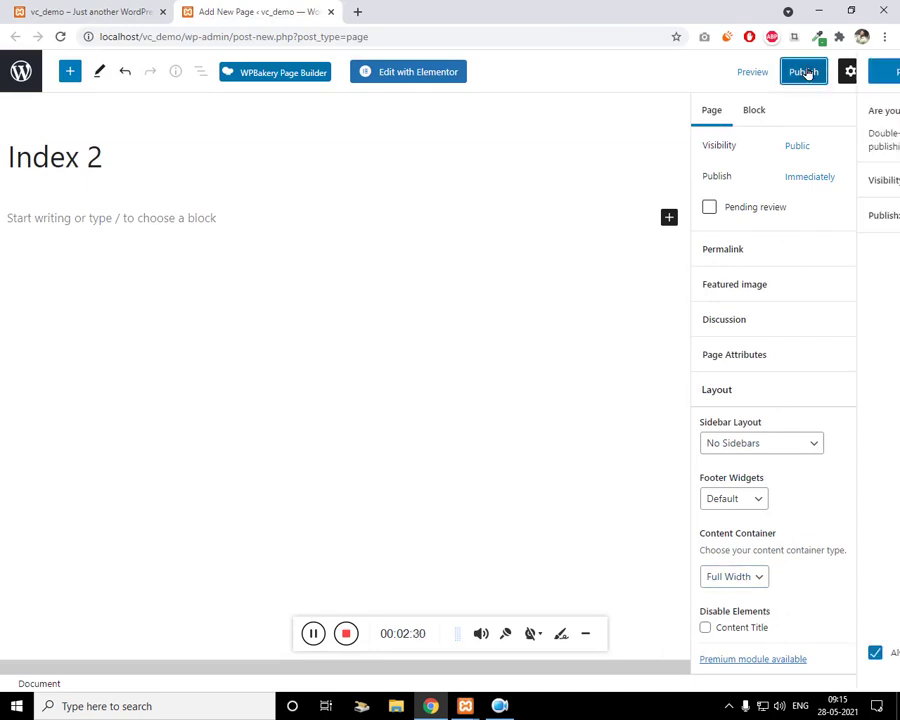
left_click(764, 72)
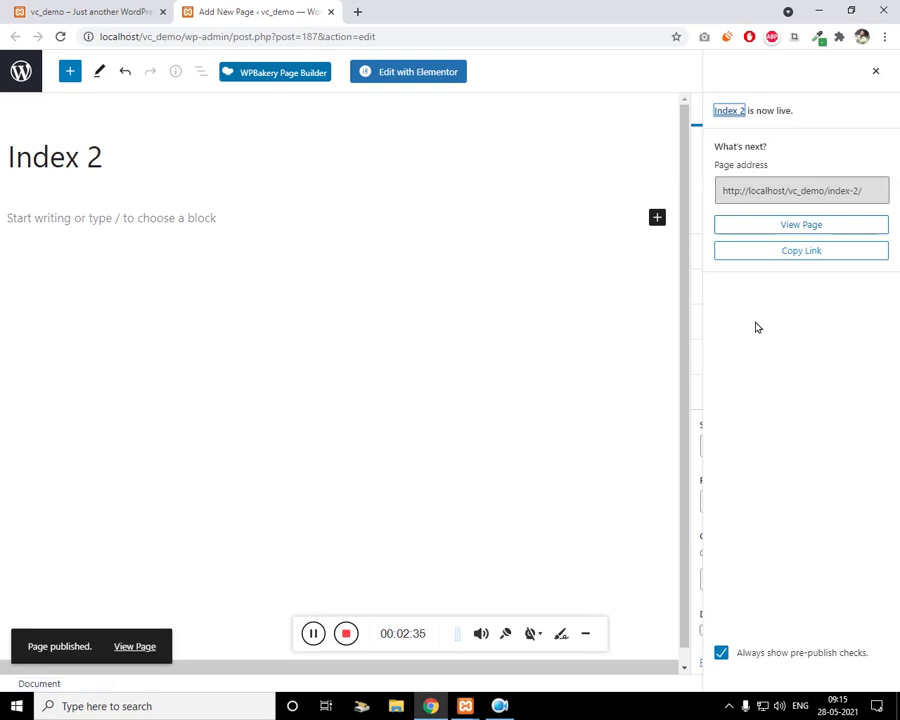
left_click(792, 200)
key("ctrl+c")
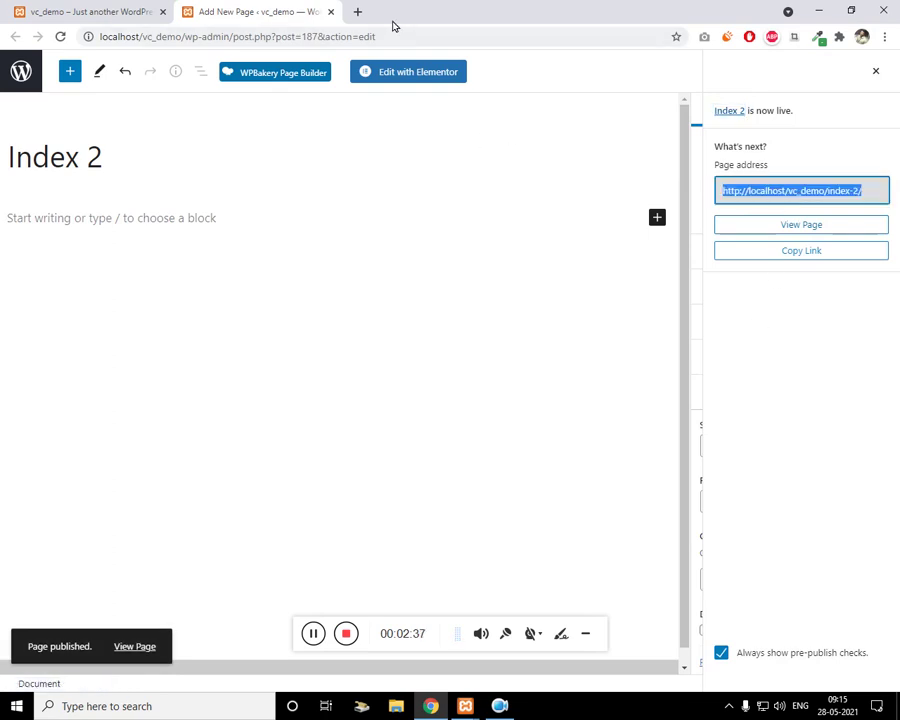
left_click(358, 12)
key("ctrl+v")
key("Return")
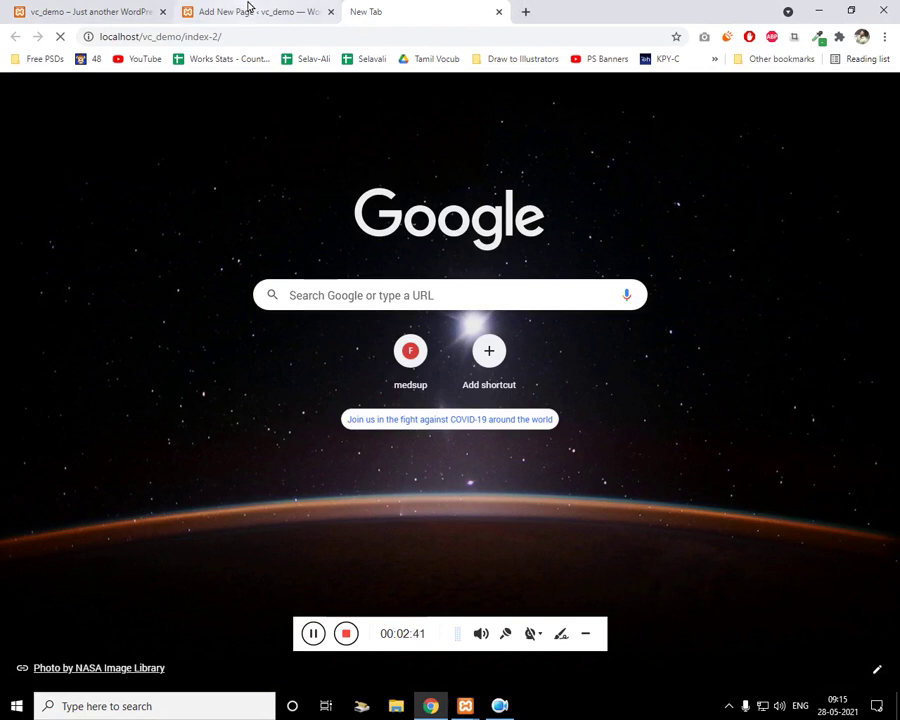
Load the site's Menus admin screen from the home page, and open the live Index 2 page in WPBakery Page Builder
left_click(247, 10)
left_click(86, 10)
mouse_move(77, 63)
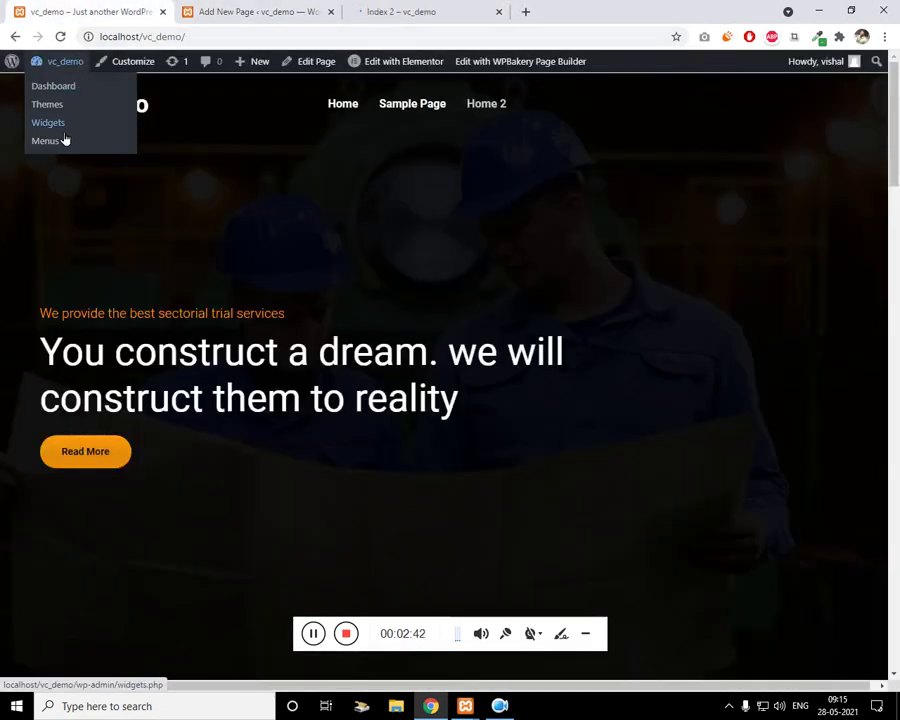
left_click(62, 141)
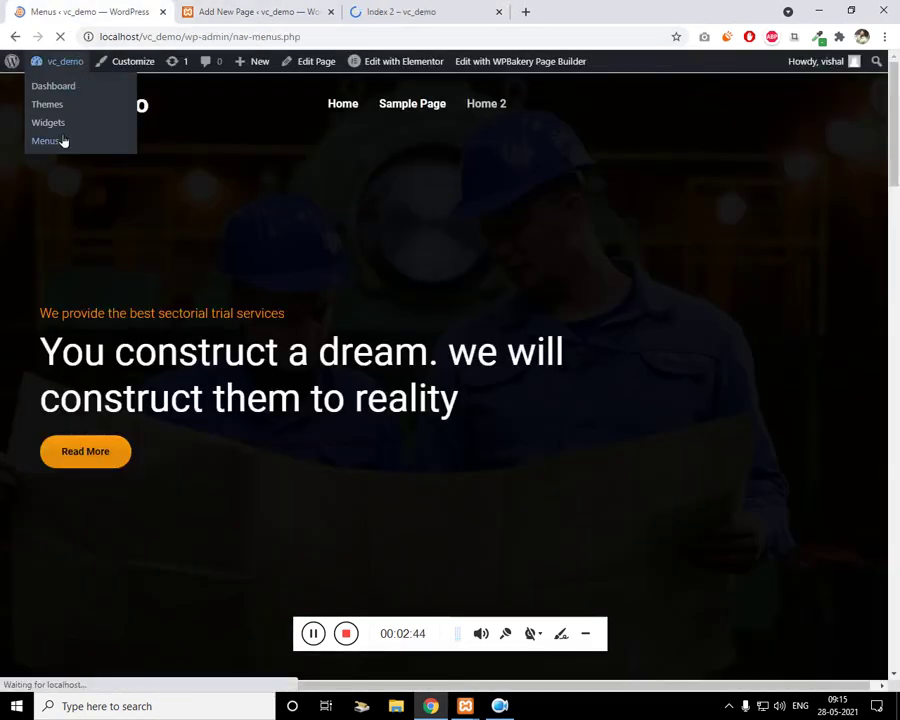
left_click(430, 10)
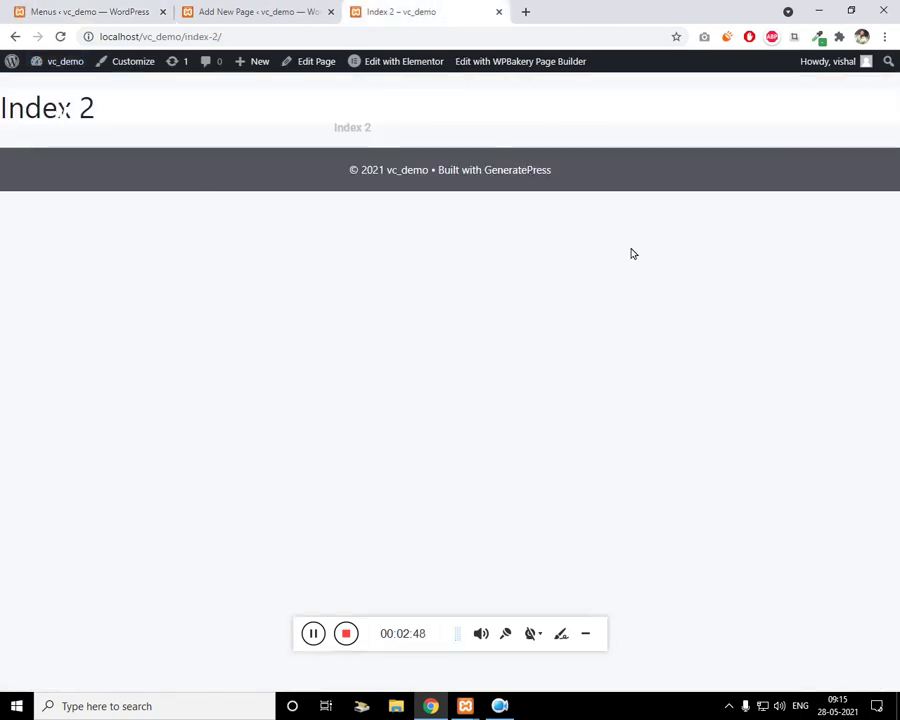
left_click(523, 63)
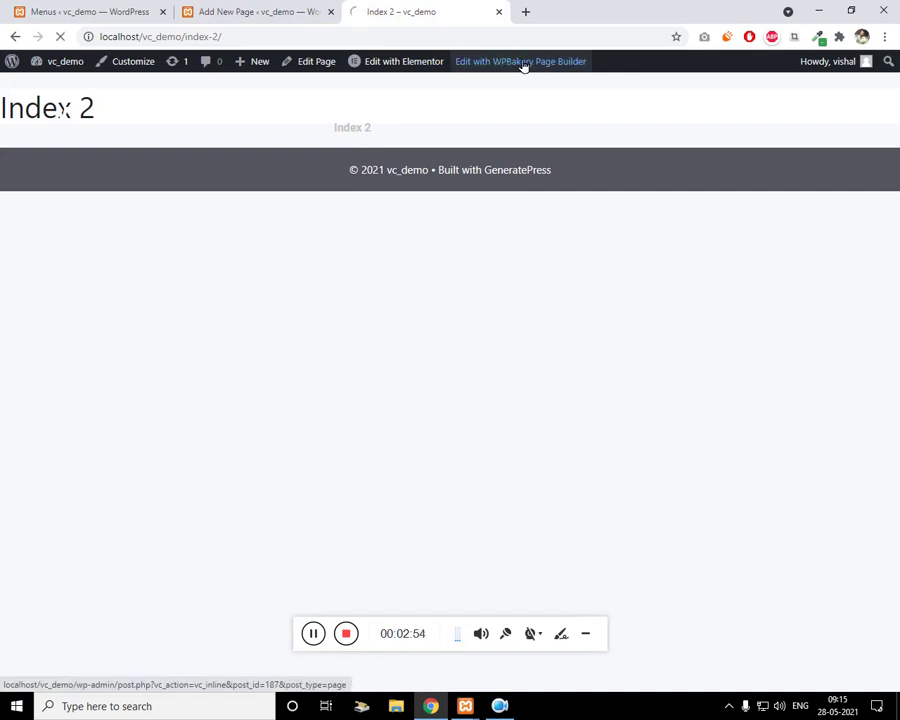
Save Menu 1 with the Index 2 page included, and return to the WPBakery editor tab
left_click(90, 10)
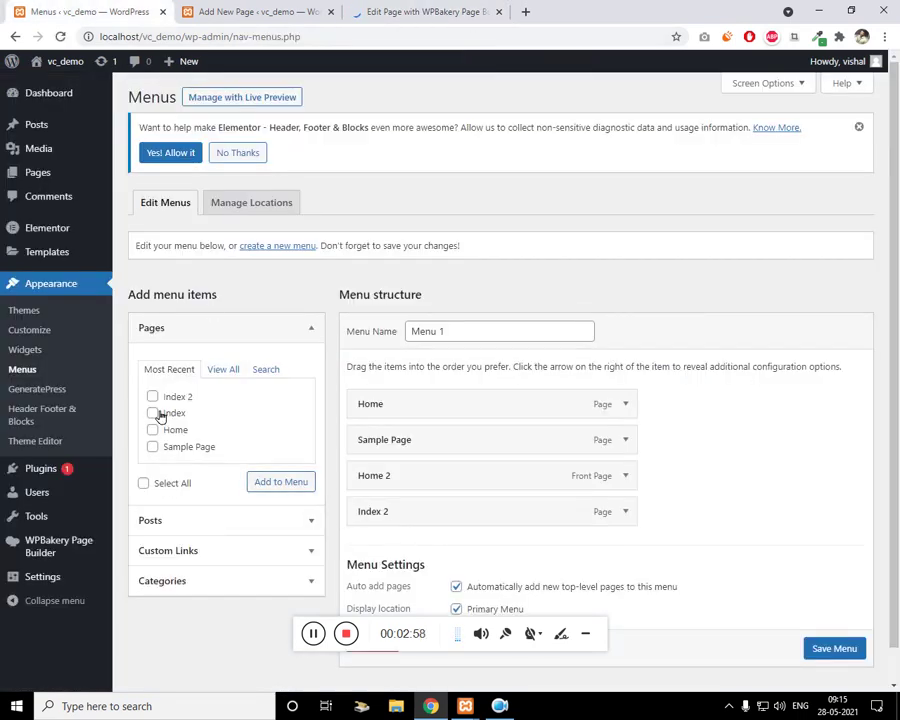
scroll(760, 580, "down", 1)
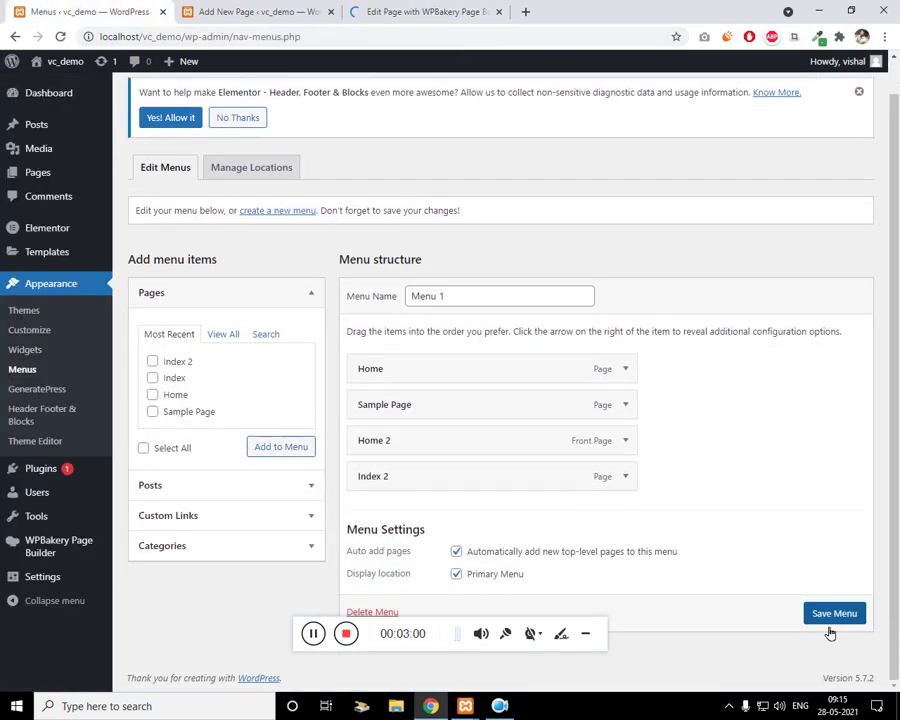
left_click(840, 617)
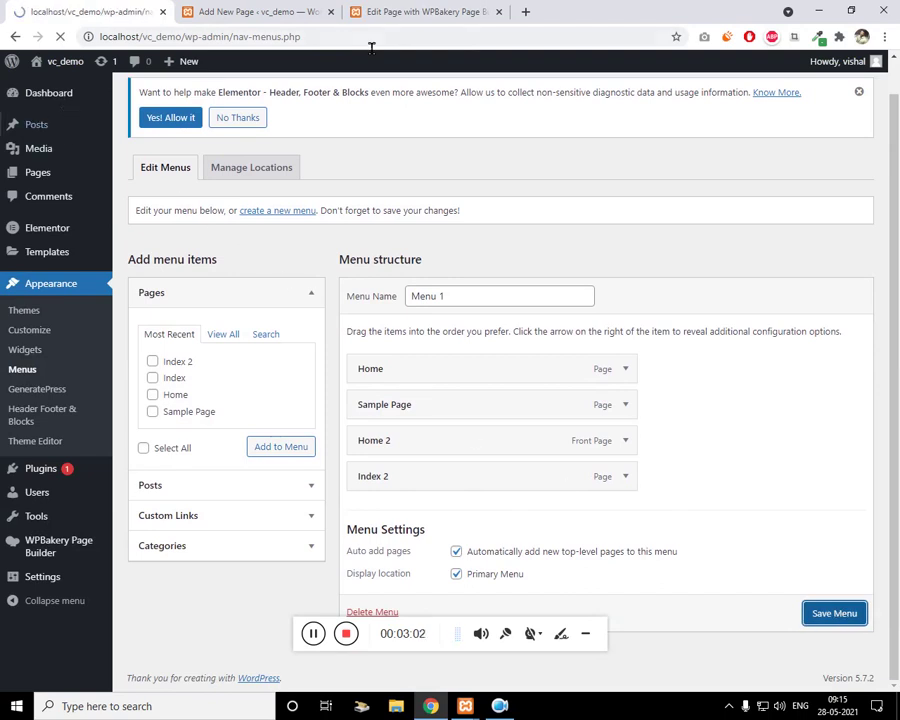
left_click(400, 20)
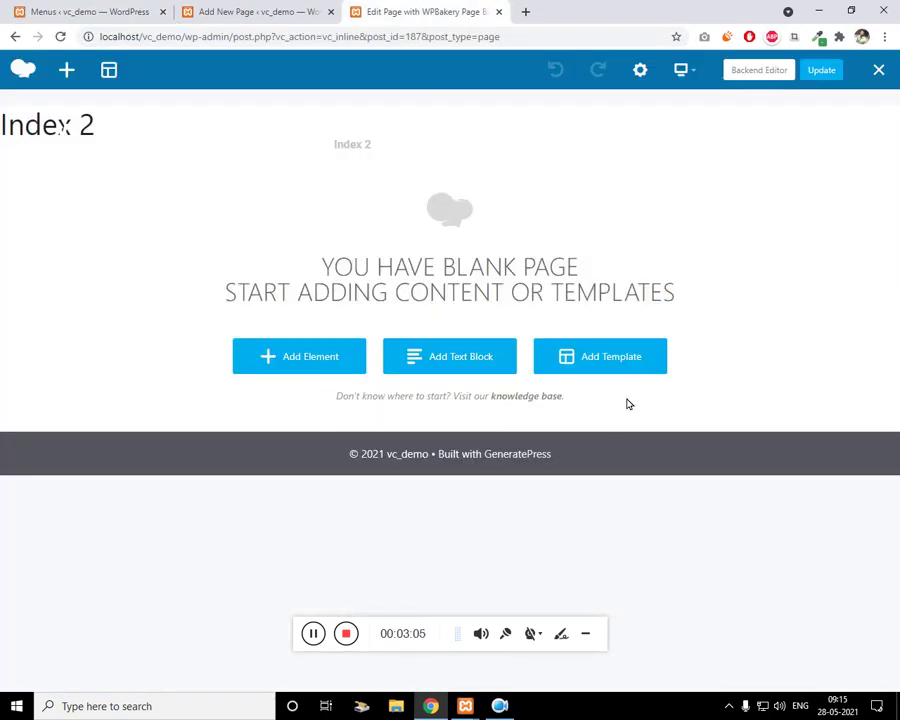
Close the browser tab holding the block editor for the published Index 2 page
left_click(262, 11)
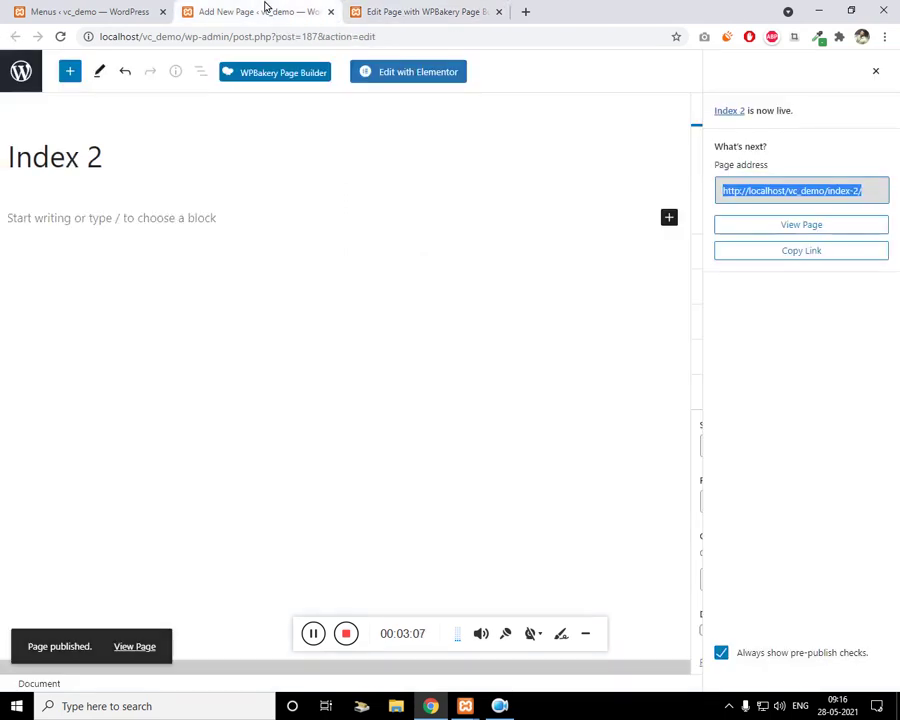
left_click(90, 11)
left_click(372, 11)
left_click(318, 12)
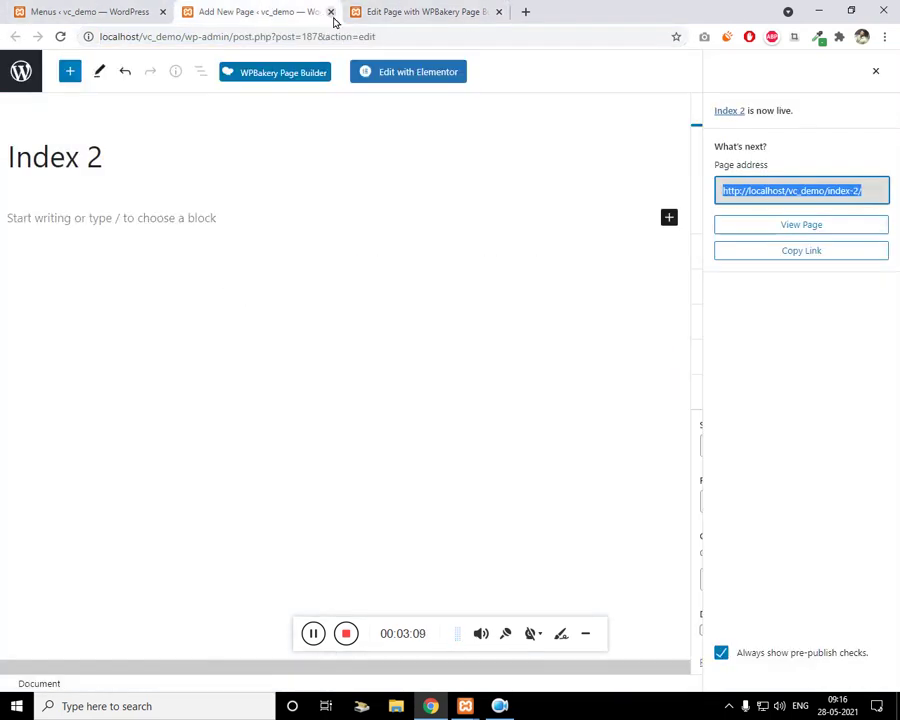
left_click(331, 12)
Visit the live site from the Menus screen to check the header navigation, and return to the Index 2 page builder
left_click(118, 12)
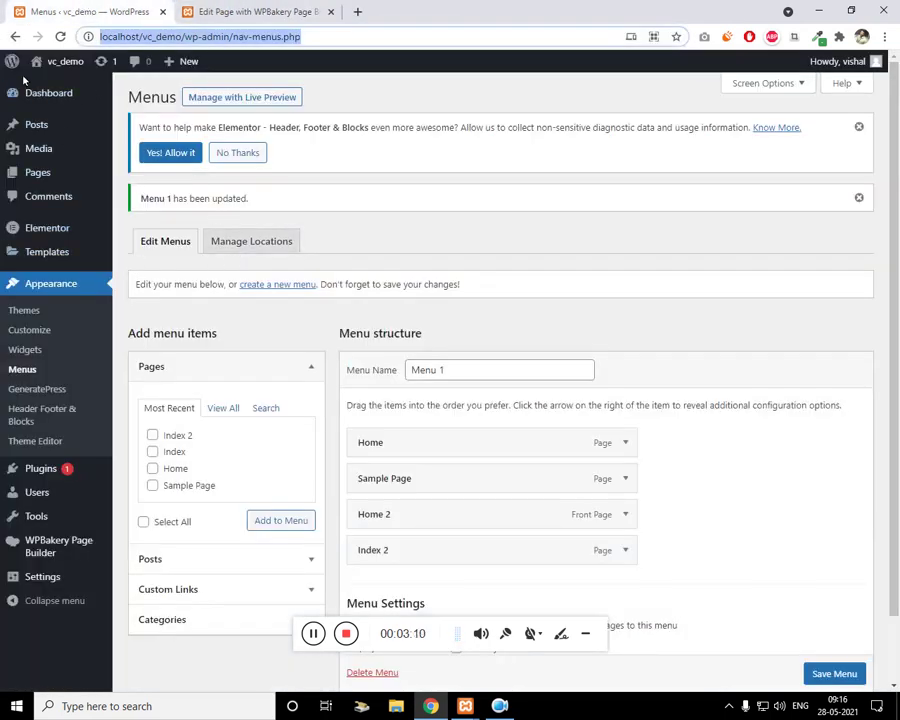
mouse_move(40, 64)
left_click(52, 87)
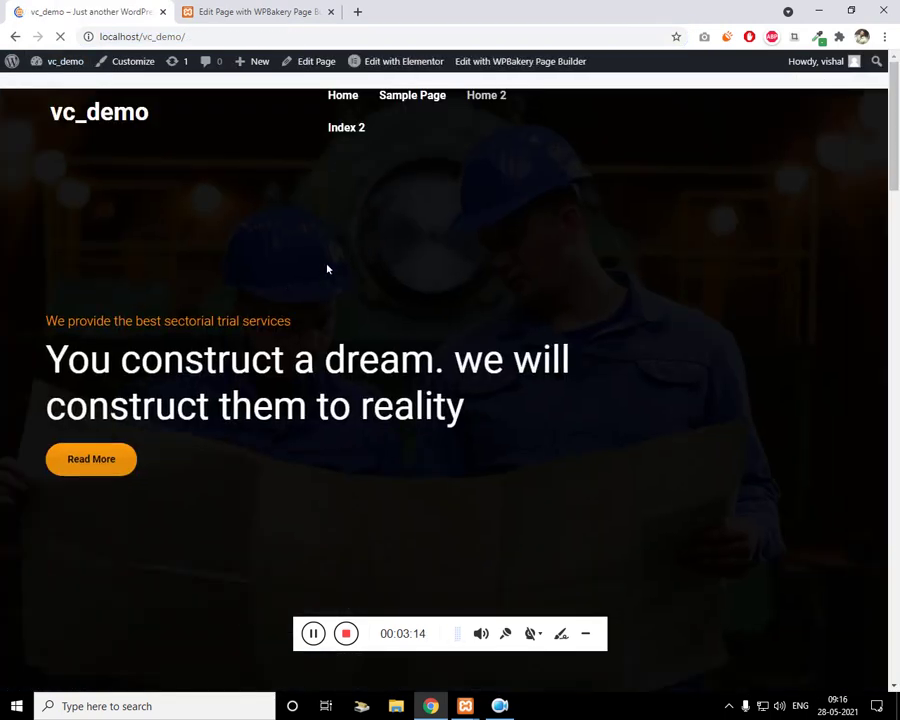
scroll(275, 295, "down", 2)
scroll(275, 295, "up", 2)
left_click(261, 10)
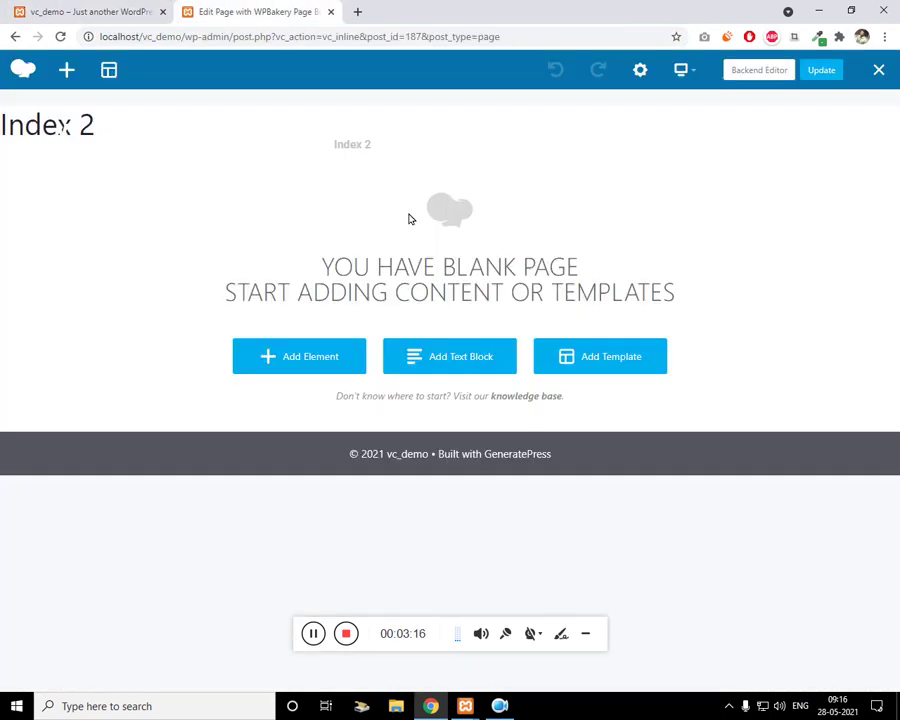
Add a Row element to the blank Index 2 page and nest an inner row inside its column
left_click(336, 368)
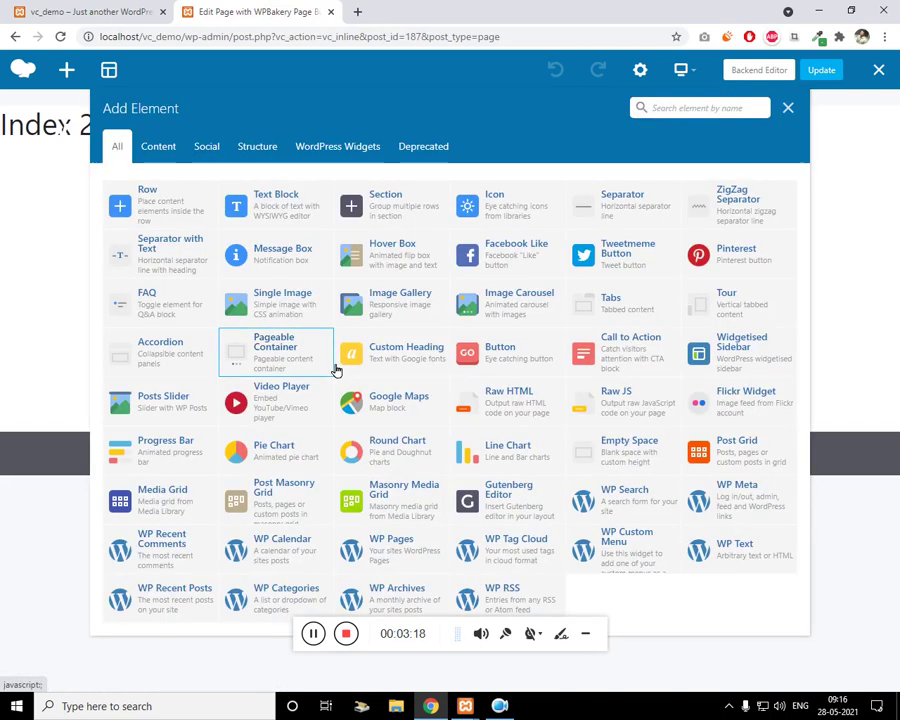
left_click(178, 203)
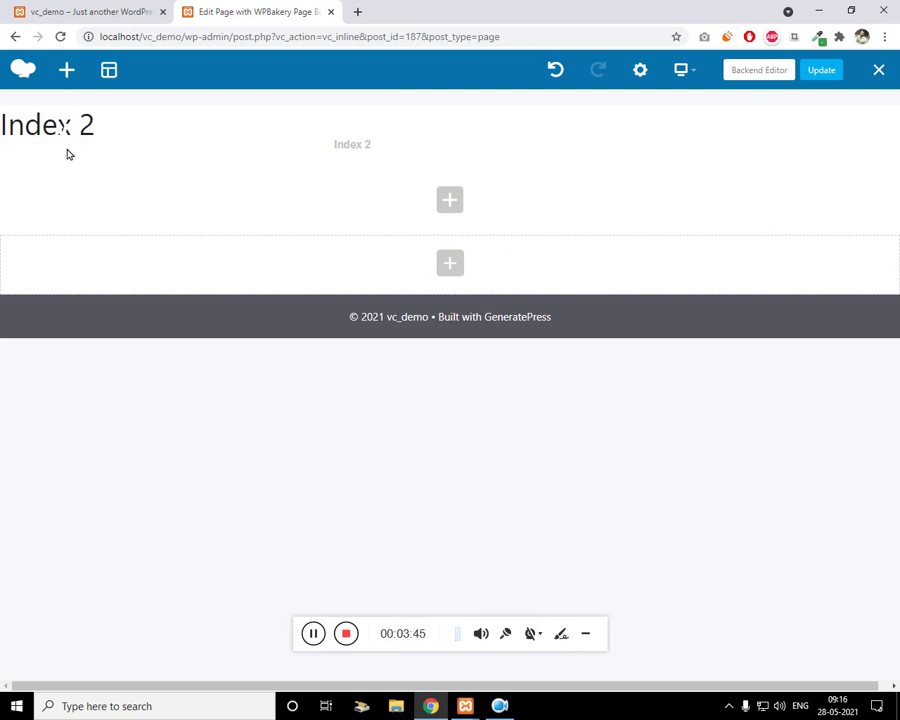
left_click(80, 196)
left_click(180, 194)
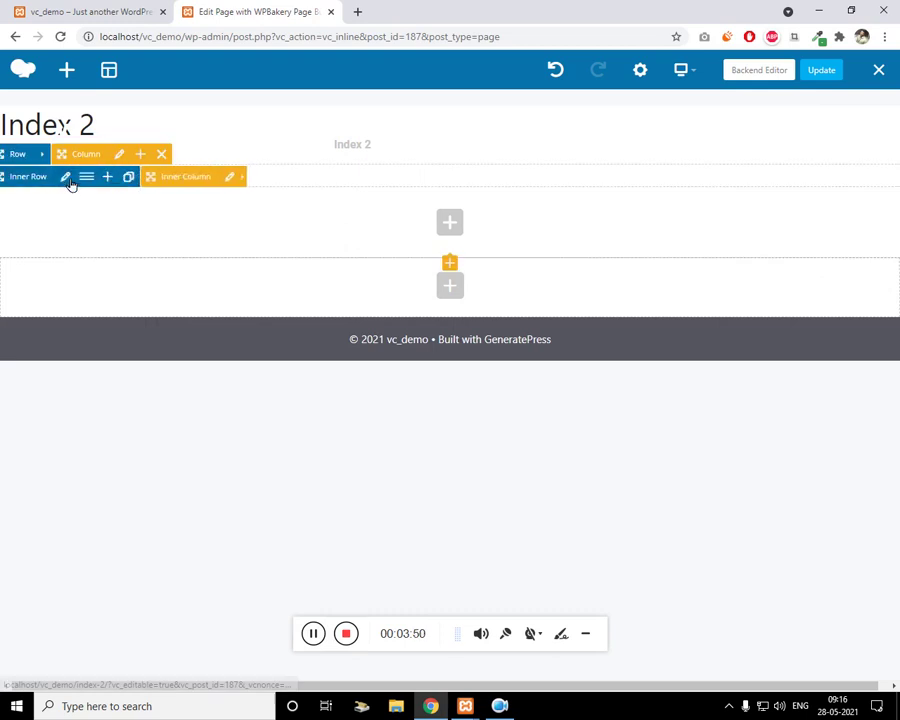
Choose x11111.jpg from the media library as the outer row's background image in its design options
left_click(68, 181)
left_click(445, 112)
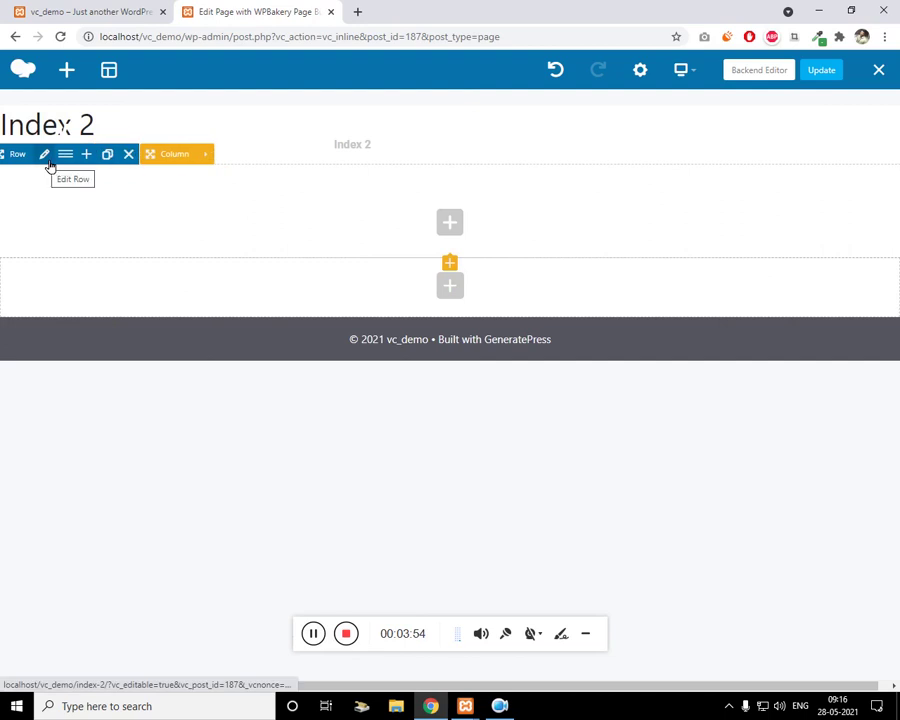
left_click(51, 164)
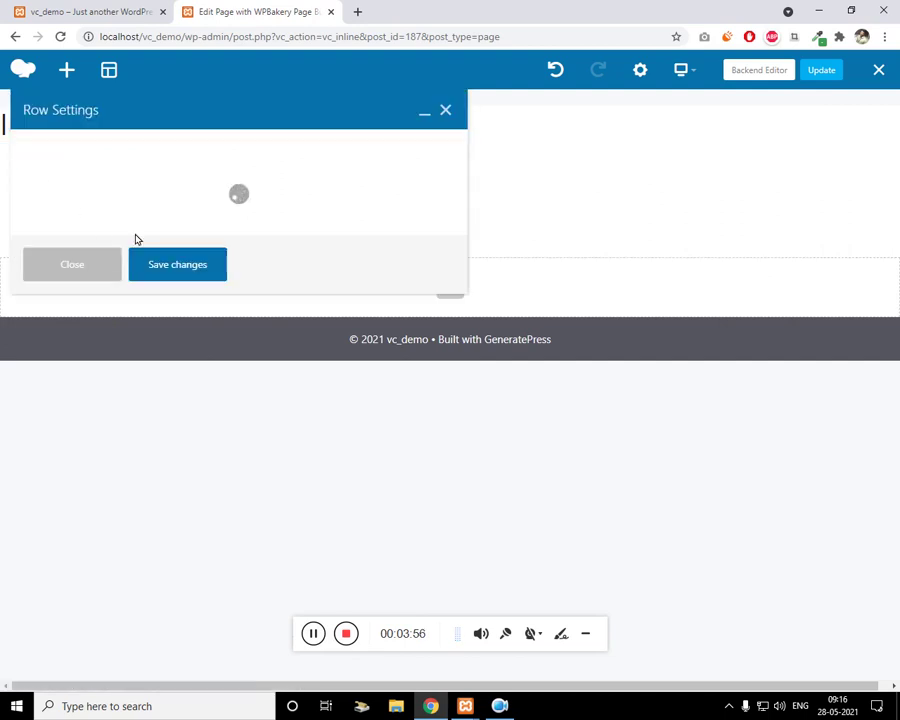
left_click(117, 147)
scroll(284, 372, "down", 2)
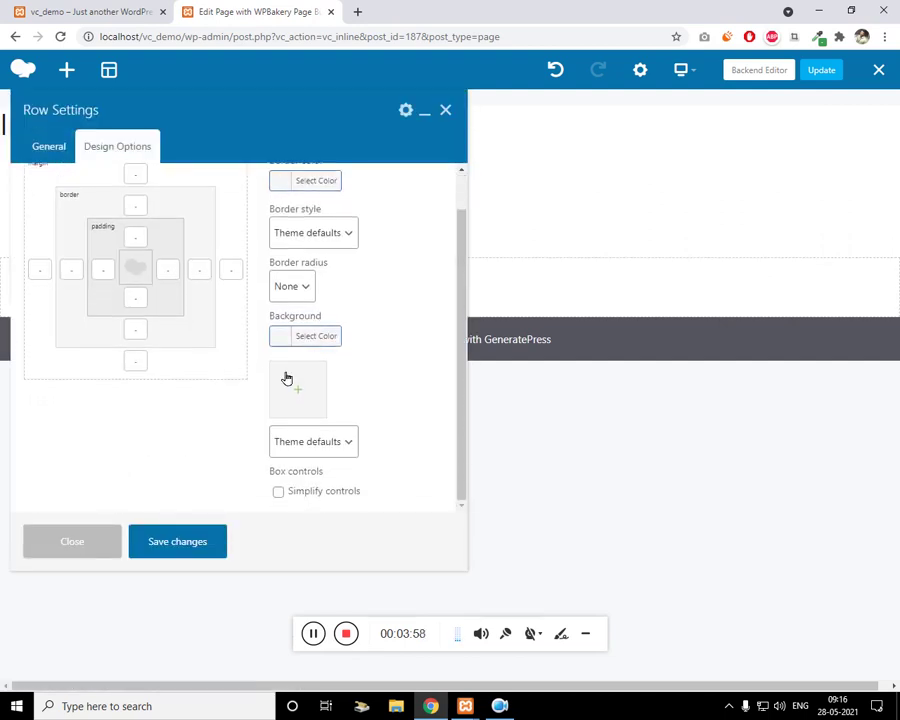
left_click(284, 400)
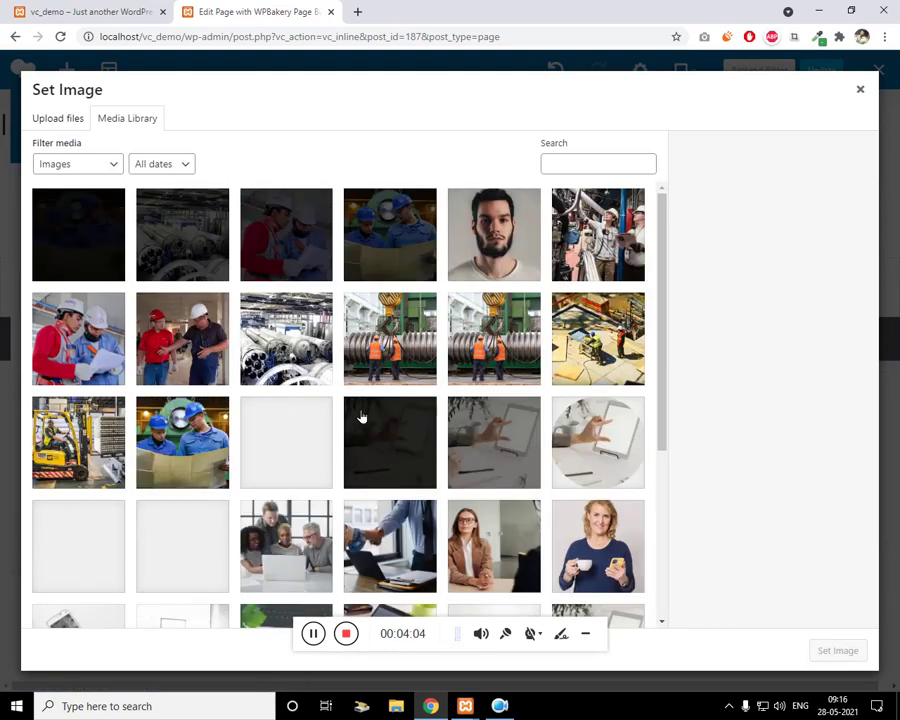
left_click(392, 237)
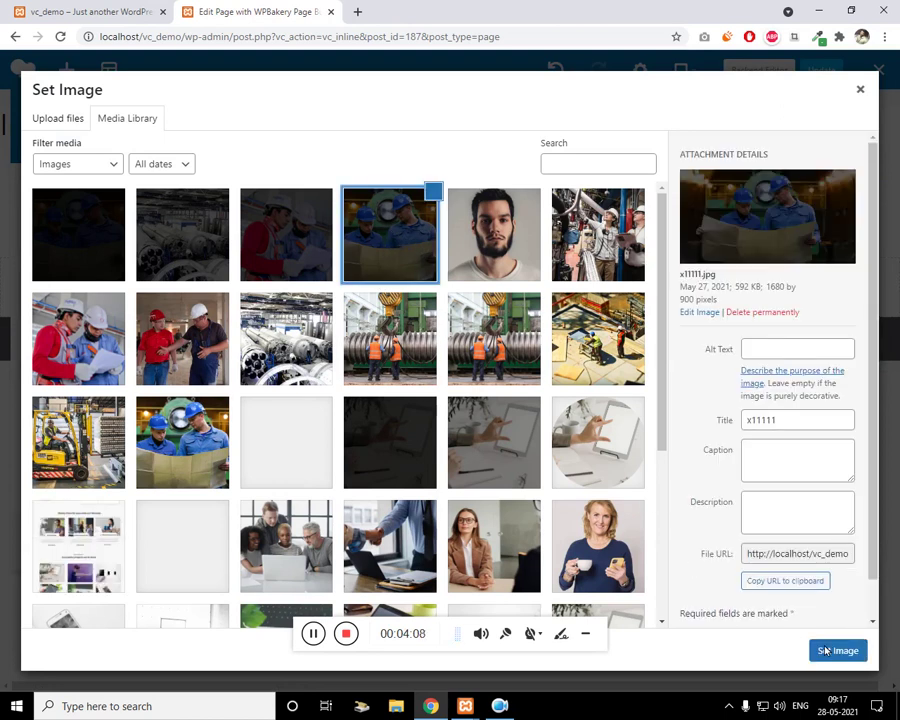
left_click(836, 651)
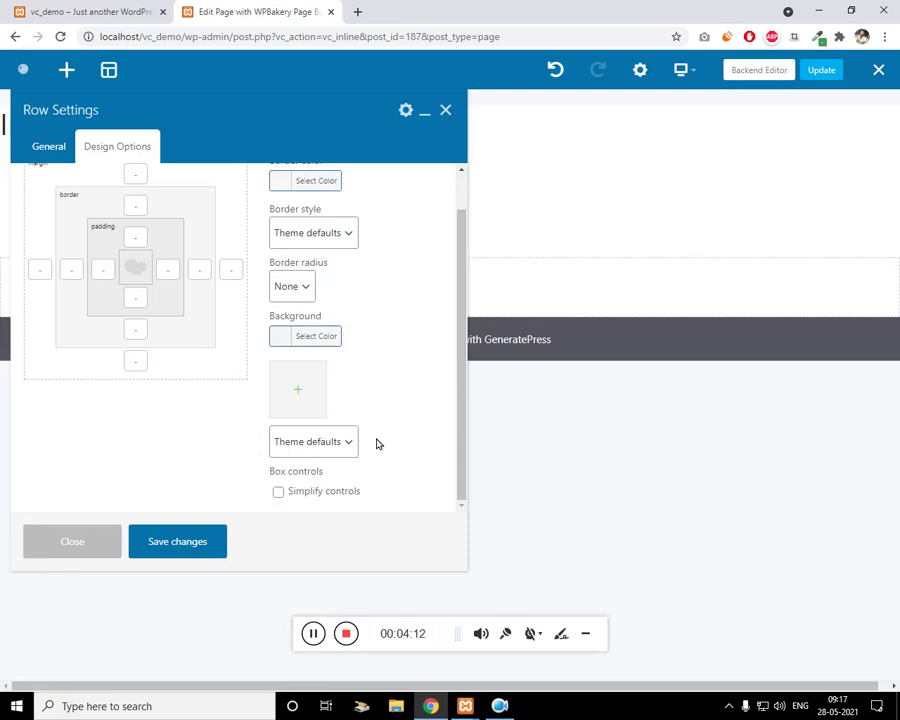
Set the outer row's background image to Cover, enable the full-height row option, and save the row settings
left_click(334, 450)
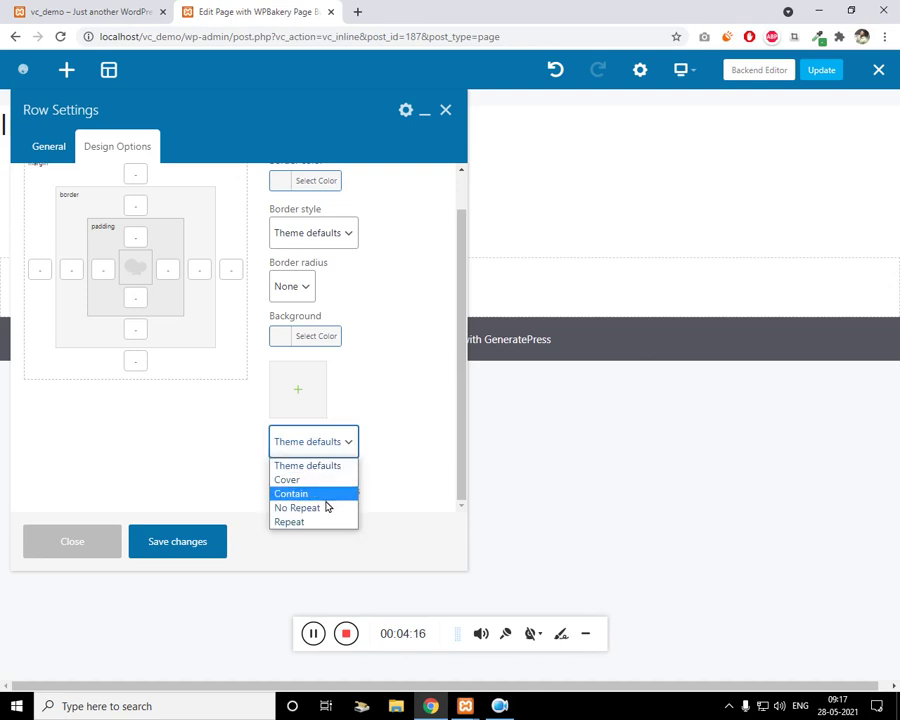
left_click(328, 478)
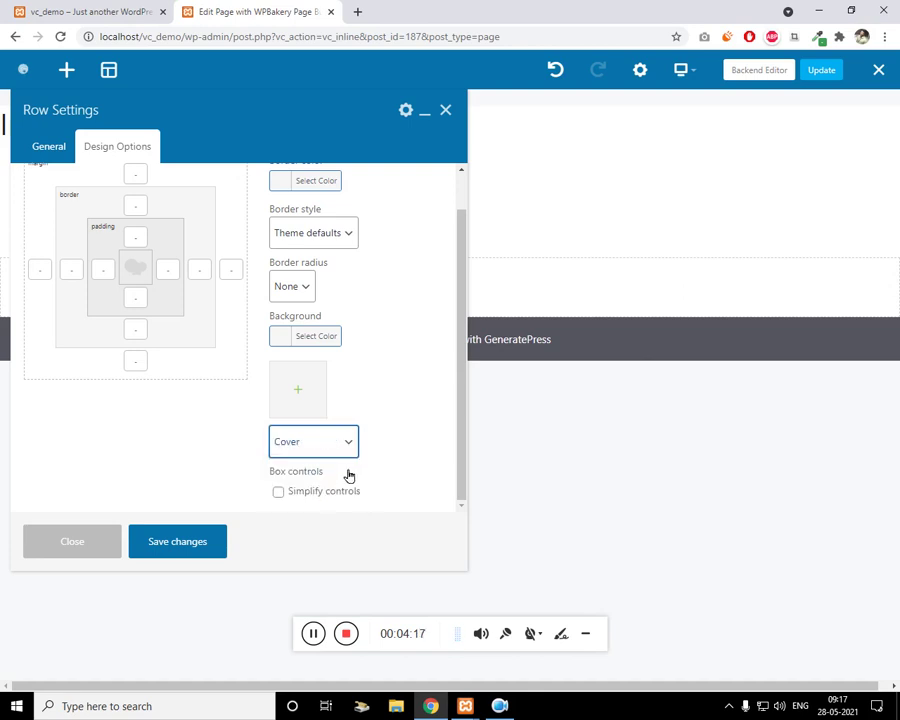
left_click(44, 156)
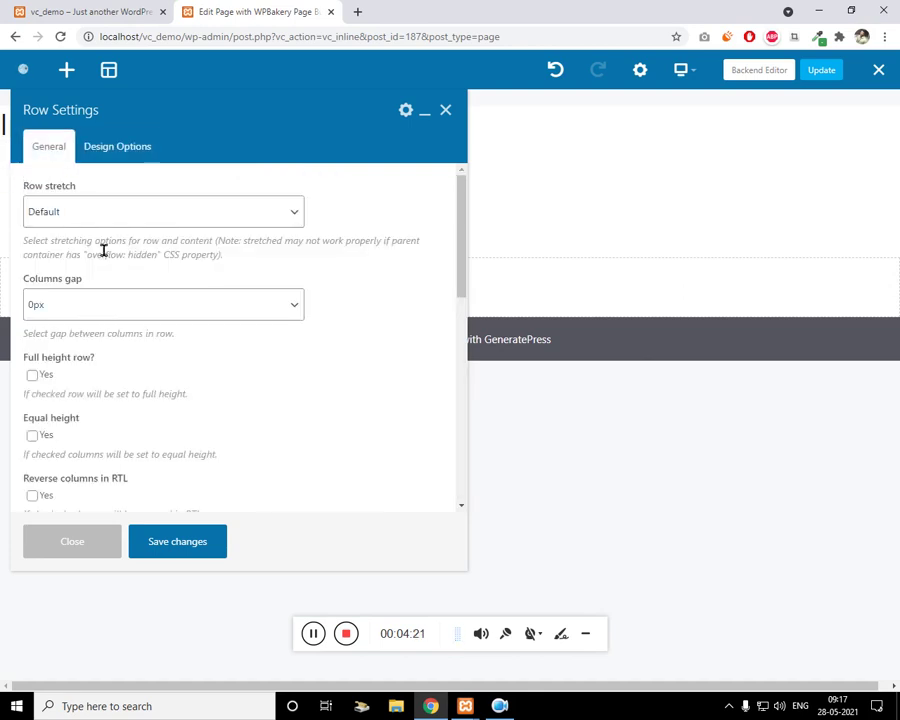
scroll(166, 373, "down", 1)
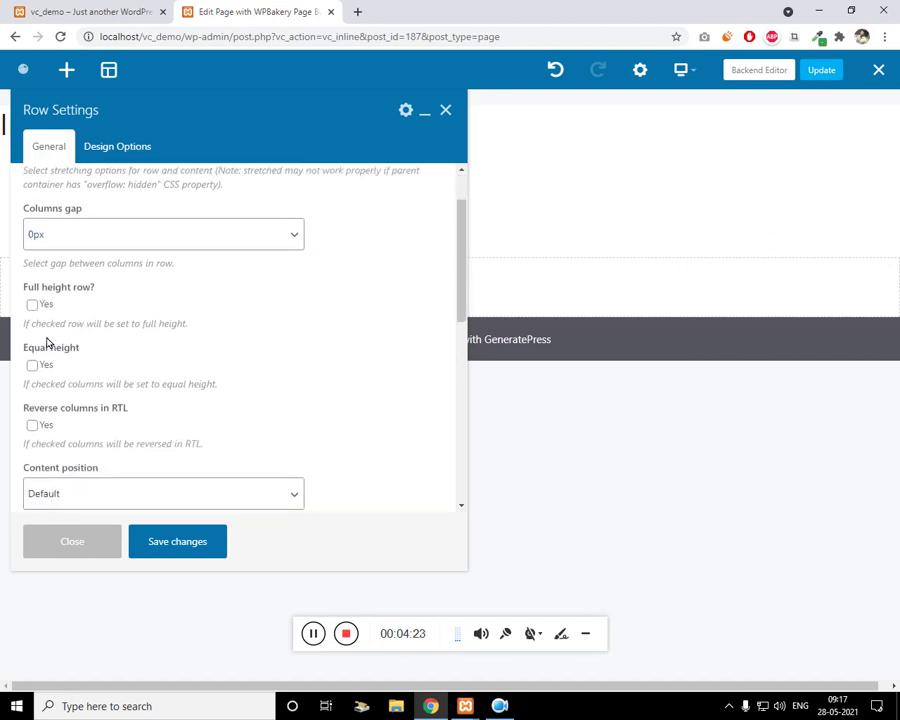
left_click(33, 305)
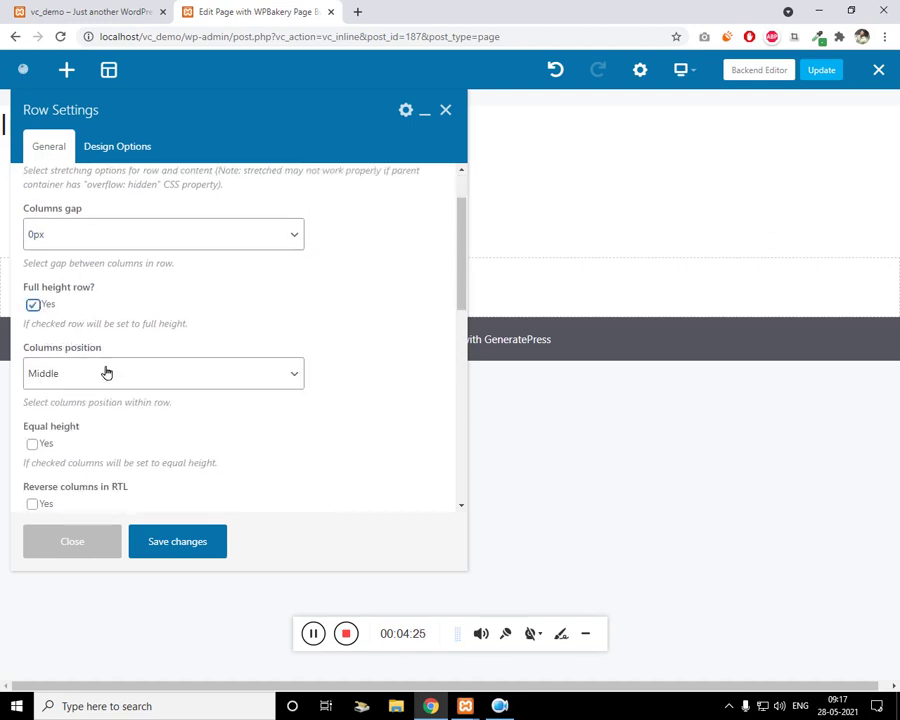
scroll(60, 284, "down", 1)
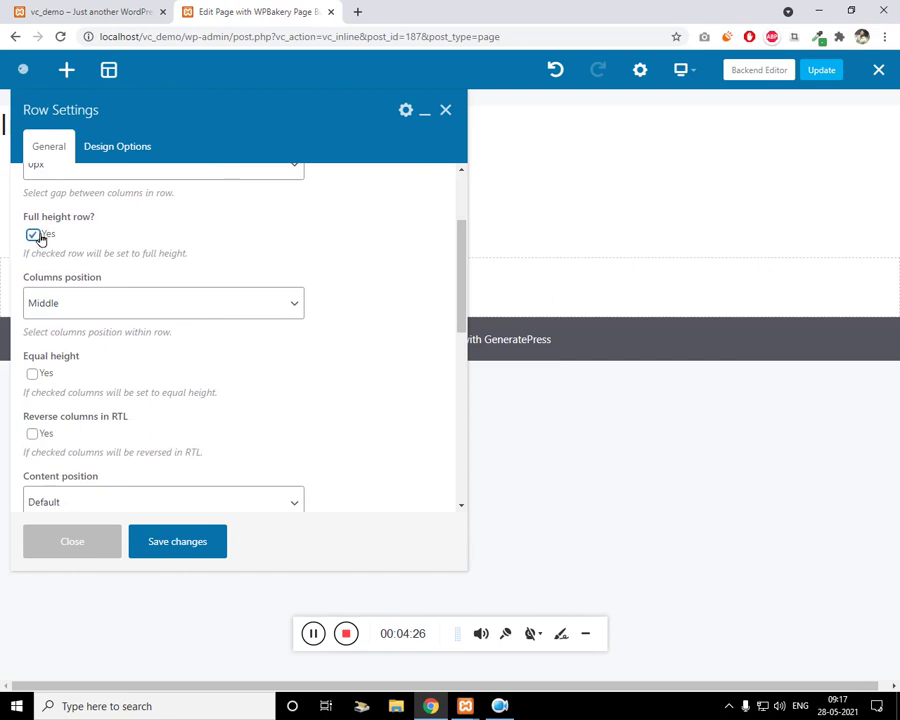
scroll(279, 345, "down", 2)
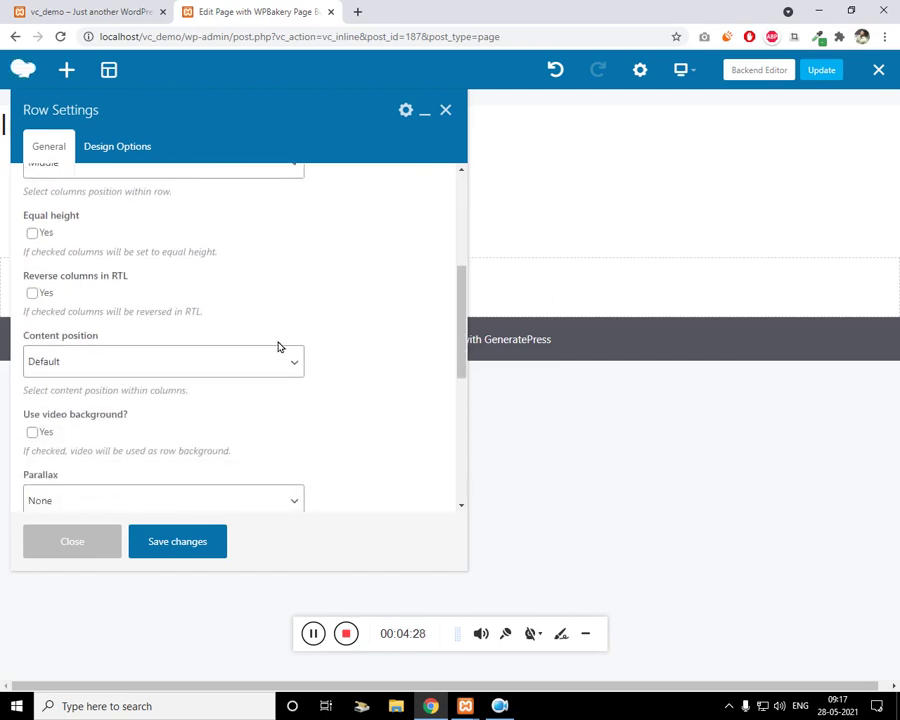
scroll(279, 345, "down", 2)
left_click(186, 551)
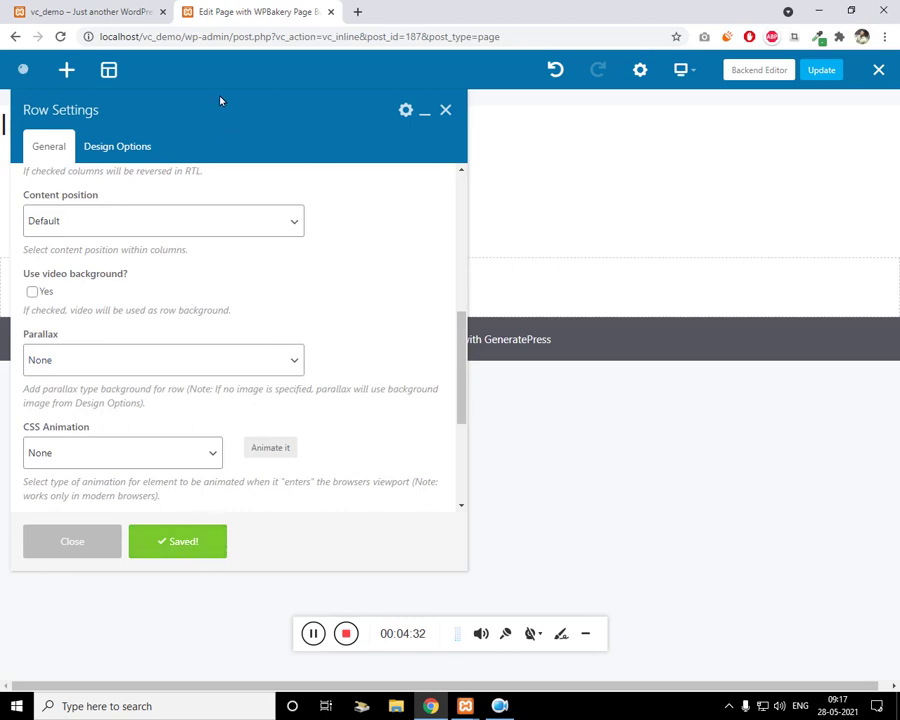
Set the outer row's left and right margins to 50 in its design options and save the changes
left_click_drag(220, 102, 665, 125)
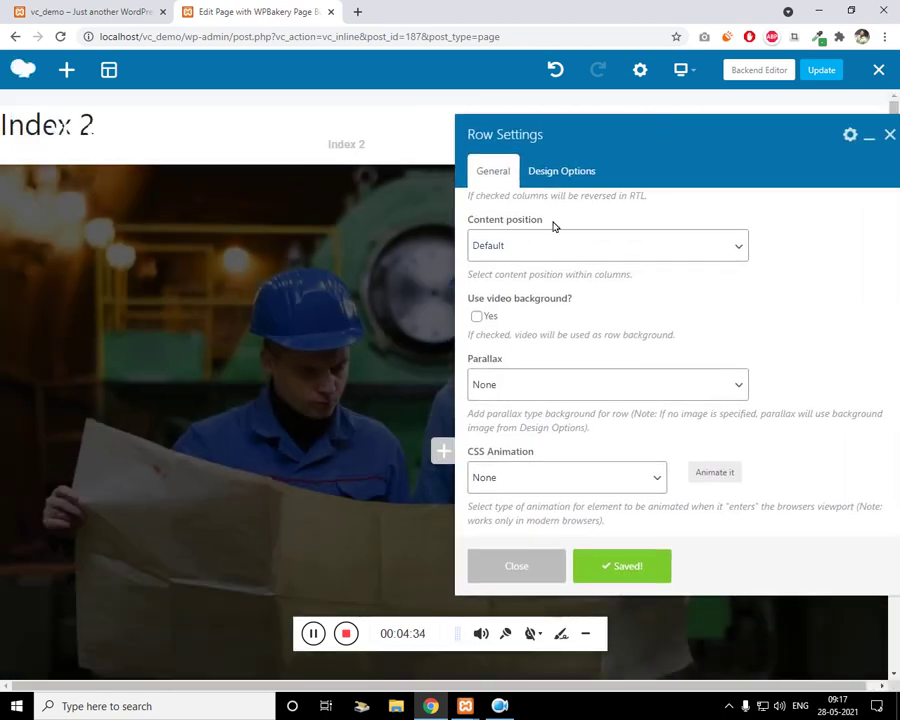
scroll(568, 300, "up", 1)
left_click(580, 172)
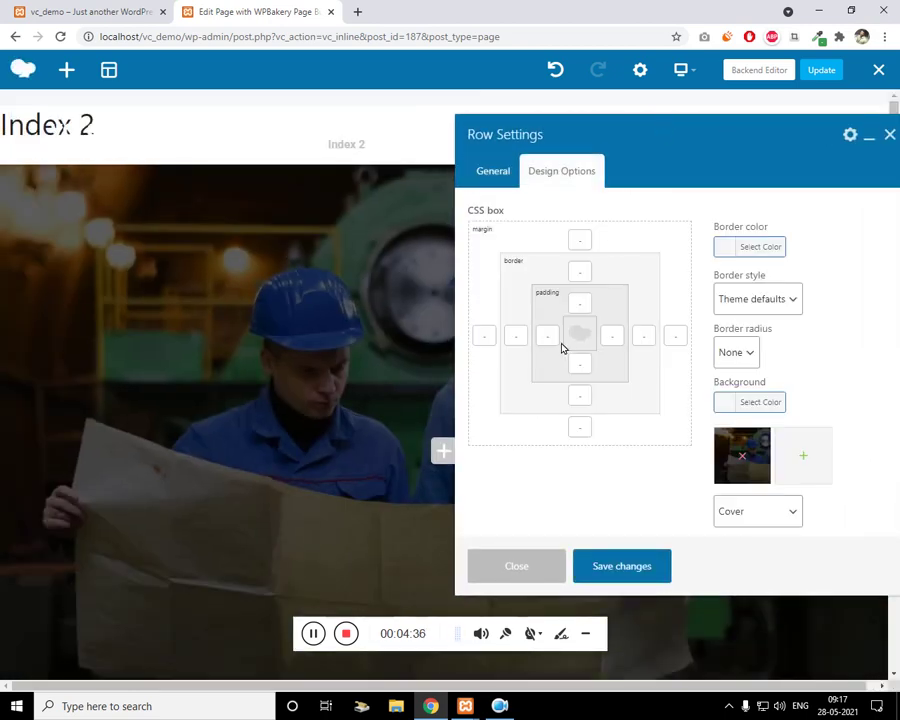
left_click(490, 339)
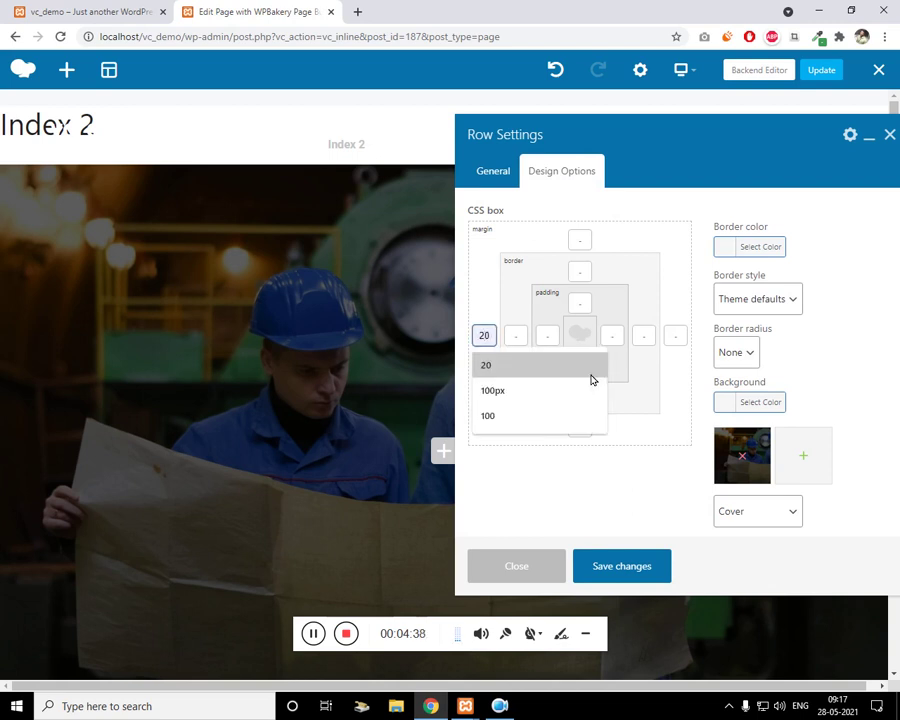
left_click(591, 378)
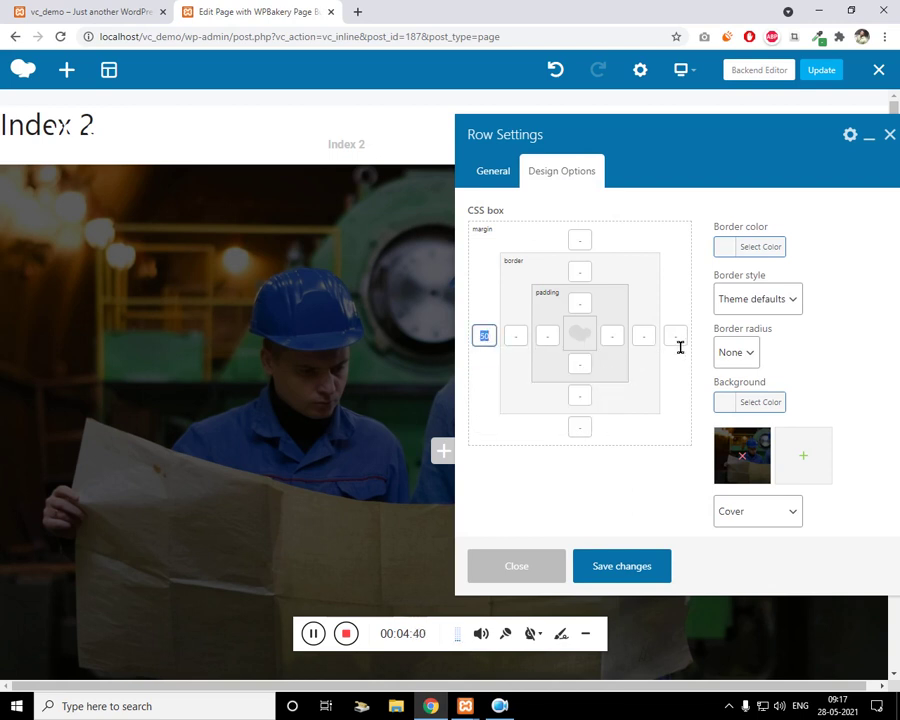
left_click(676, 336)
type("50")
left_click(650, 574)
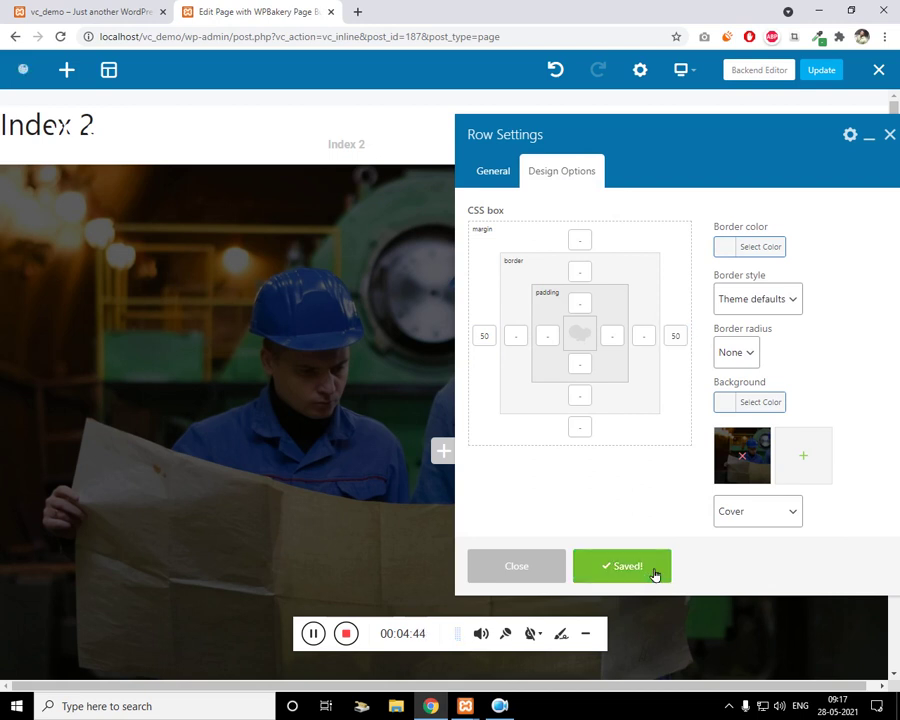
Set the outer row's stretch option to Stretch row, save and close its settings, and update the page
left_click(494, 172)
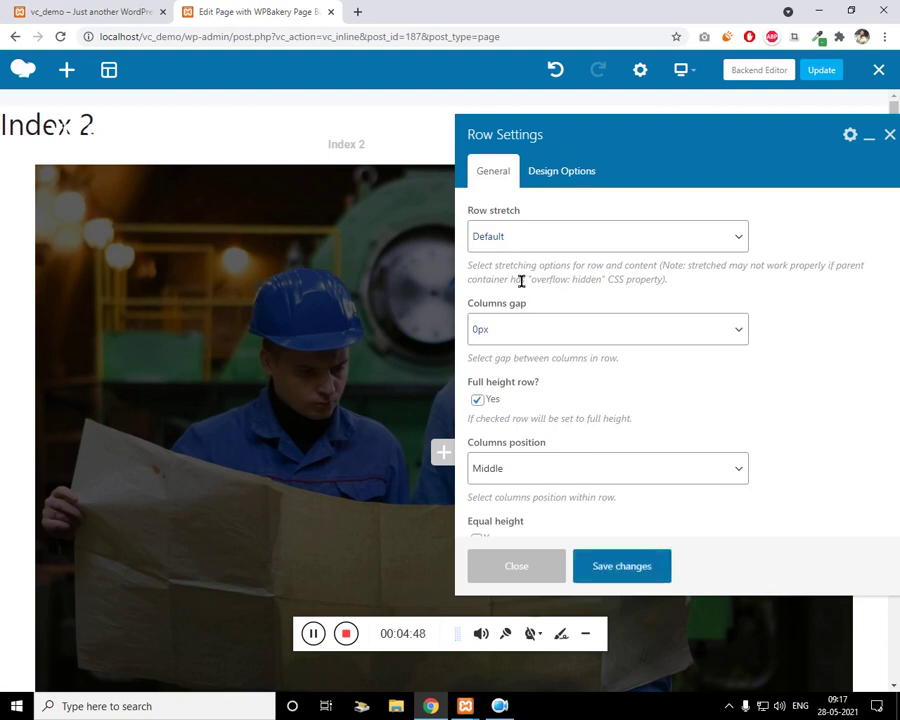
left_click(558, 240)
left_click(546, 276)
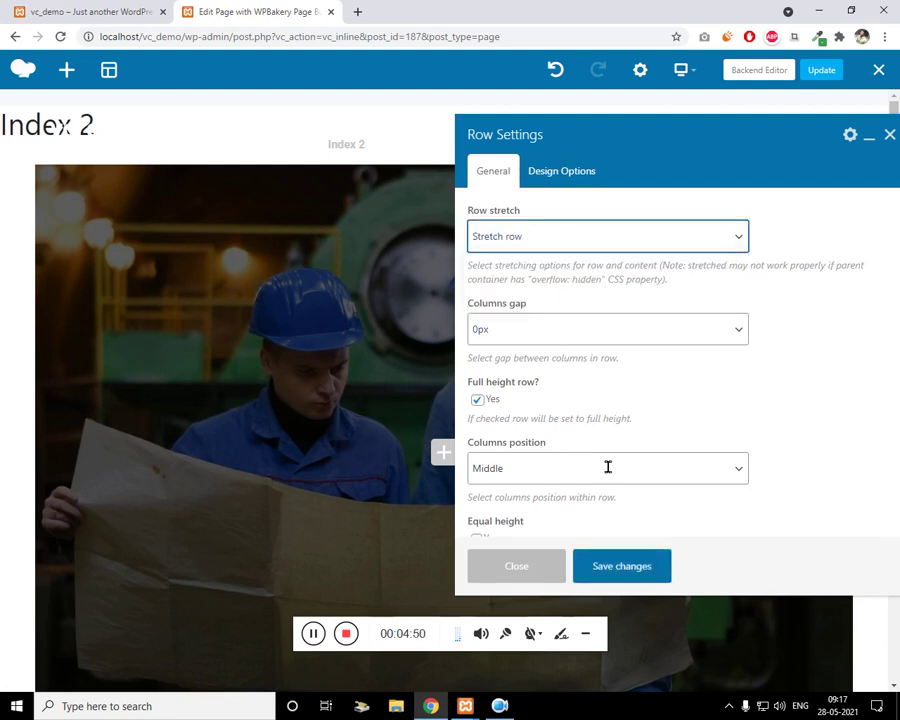
left_click(620, 570)
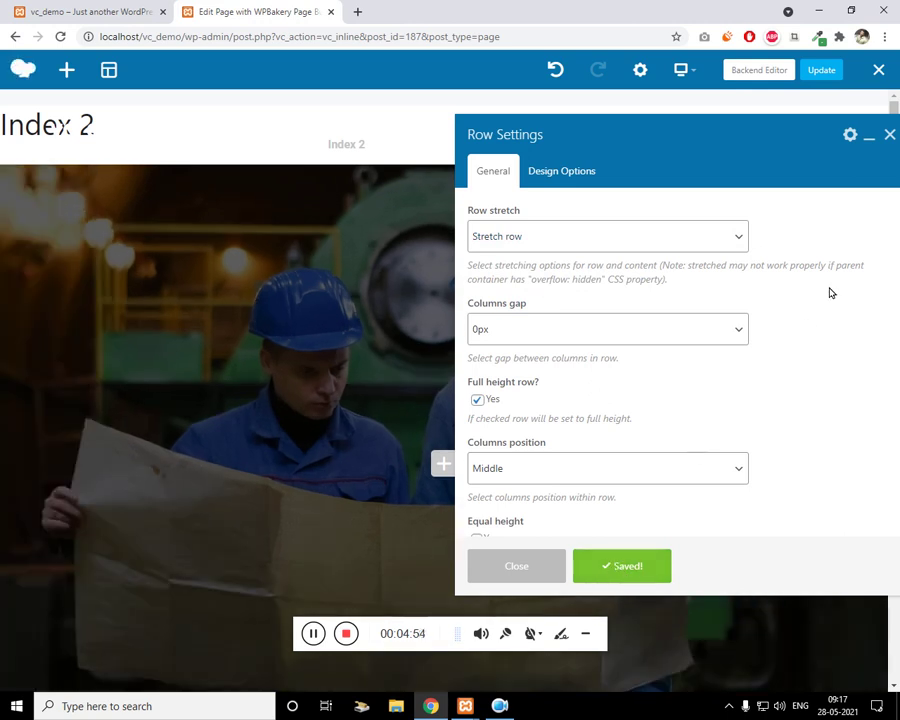
left_click(890, 140)
left_click(818, 70)
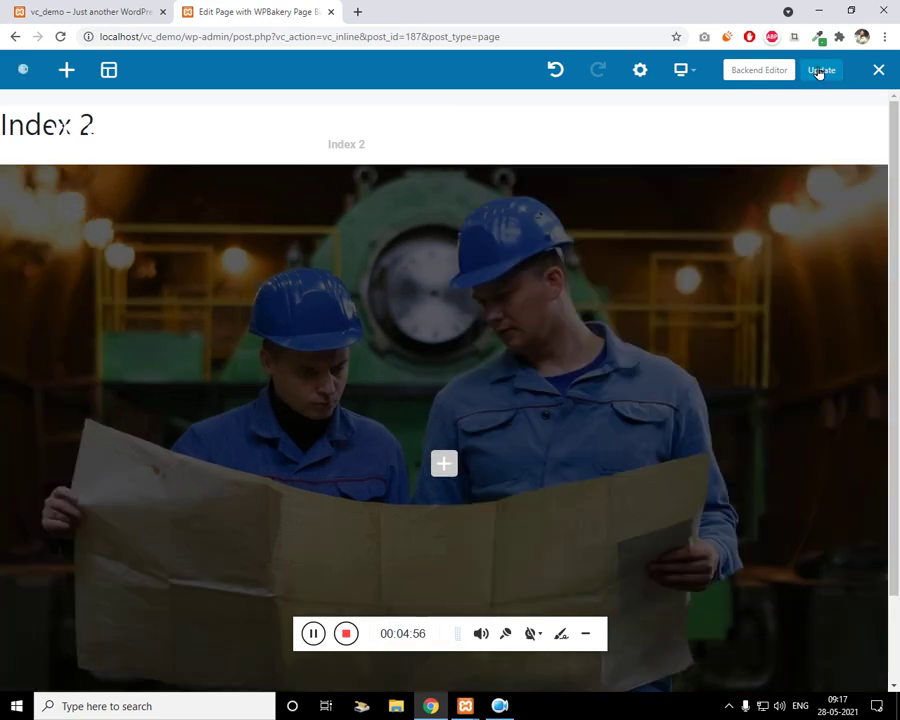
Review the hero subheading and headline on the live vc_demo page and open that page in WPBakery Page Builder
left_click(84, 11)
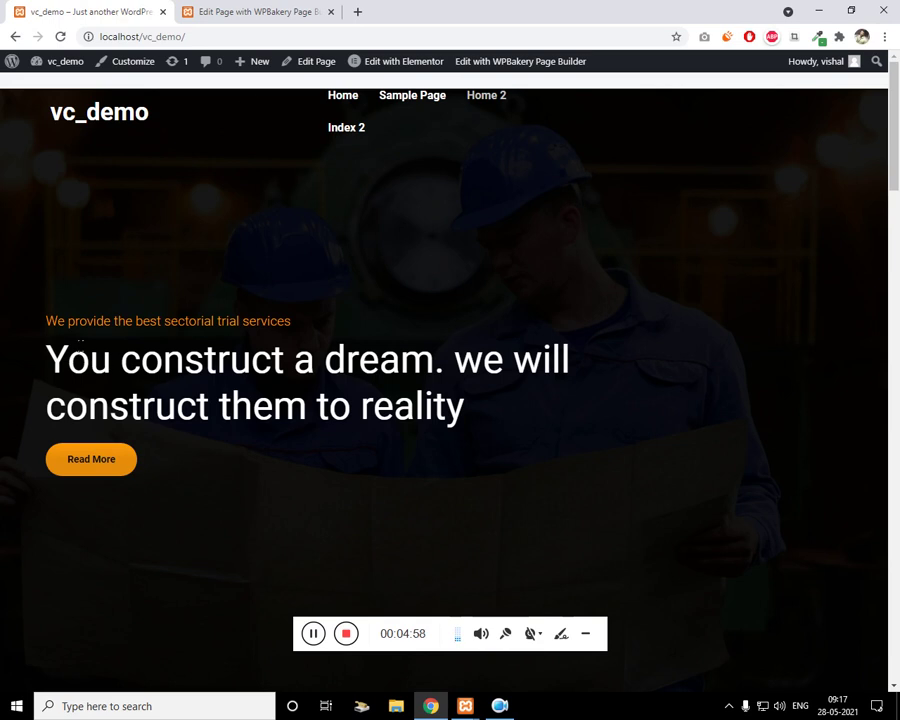
triple_click(115, 324)
left_click_drag(115, 324, 138, 361)
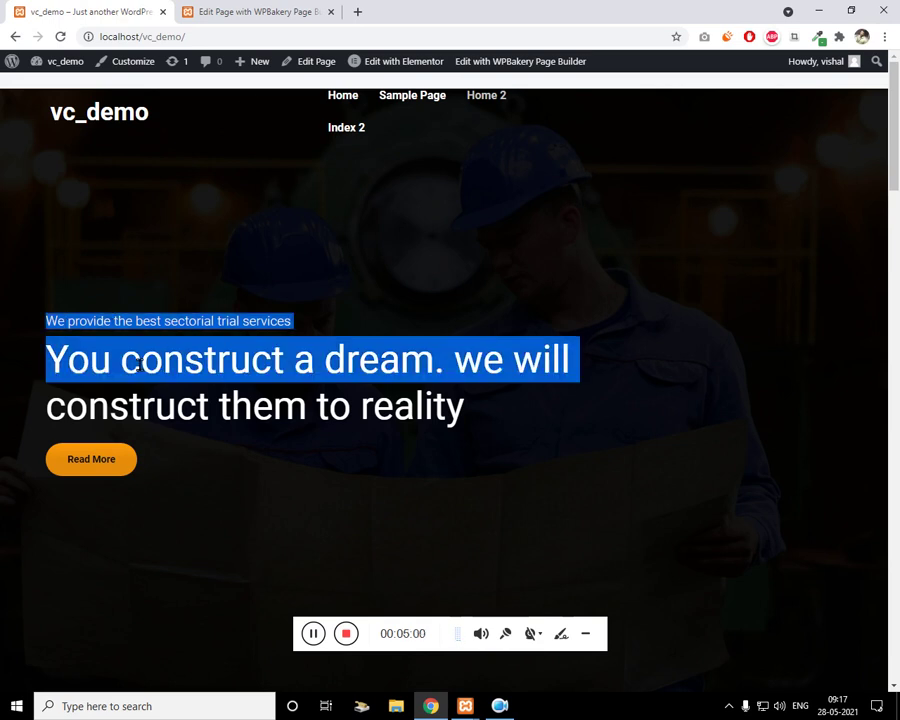
double_click(166, 411)
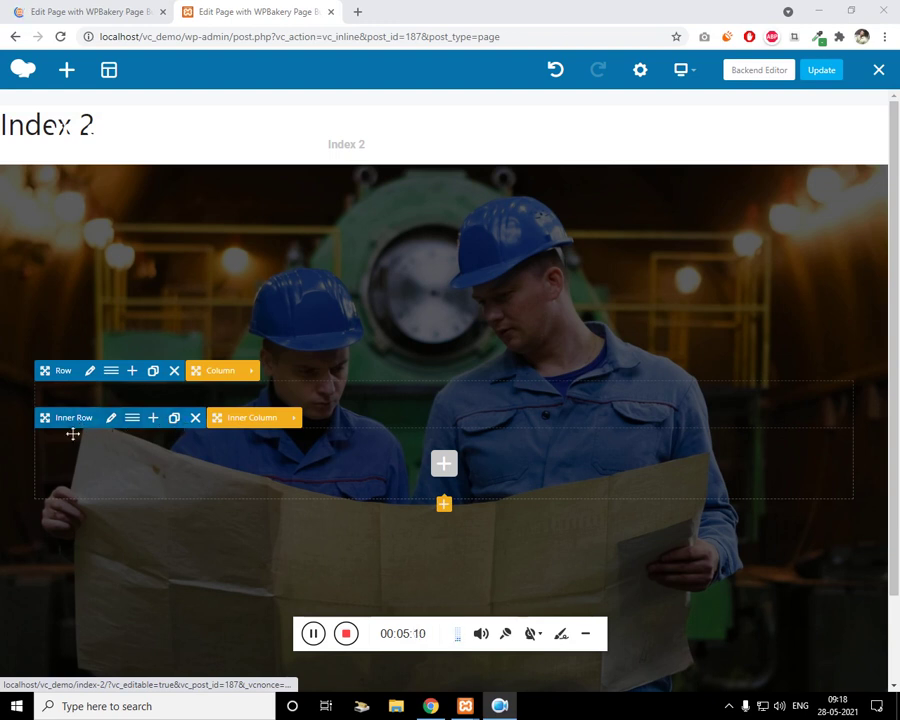
Add a Custom Heading element to the inner column of the Index 2 page
left_click(434, 462)
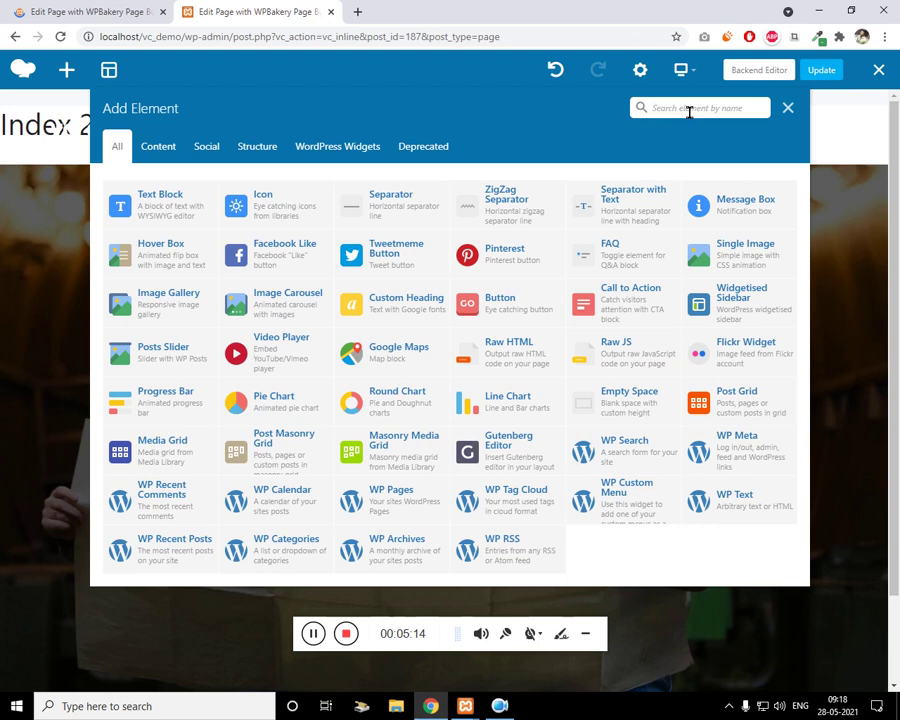
type("heade")
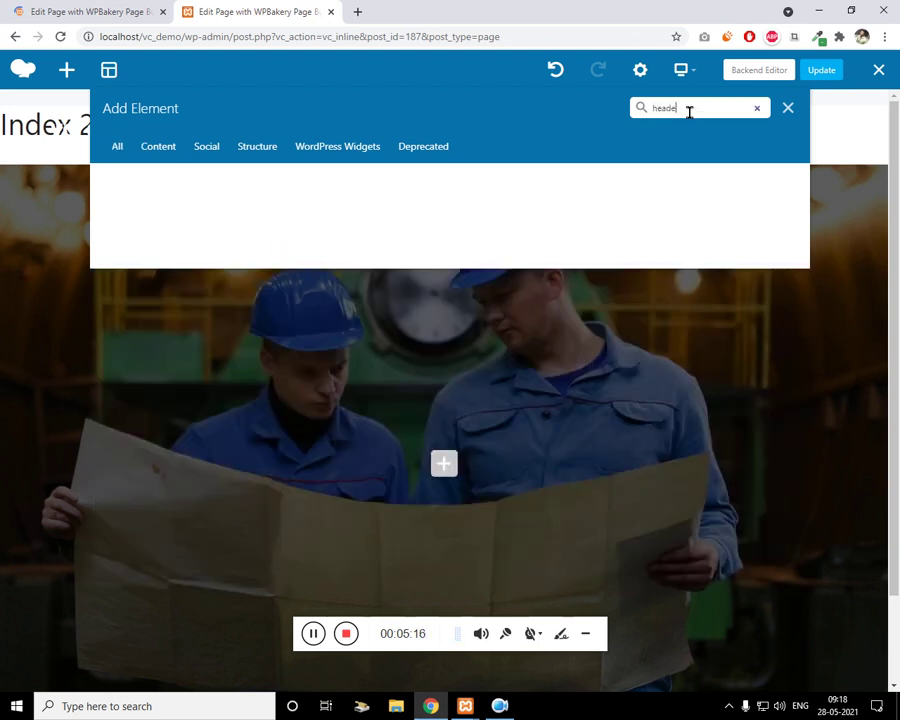
key("BackSpace")
left_click(310, 201)
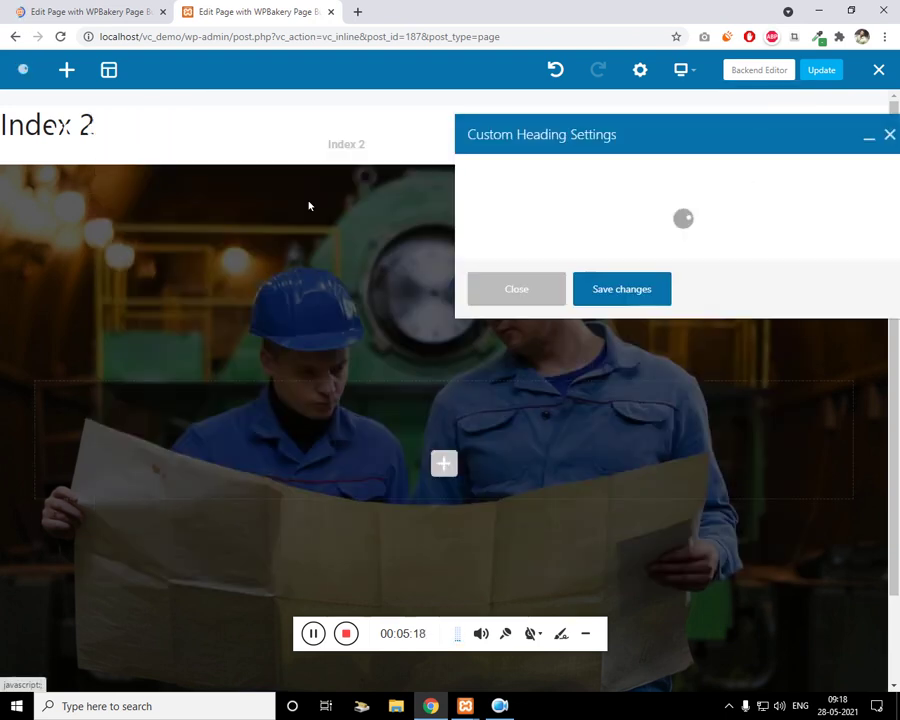
left_click(94, 8)
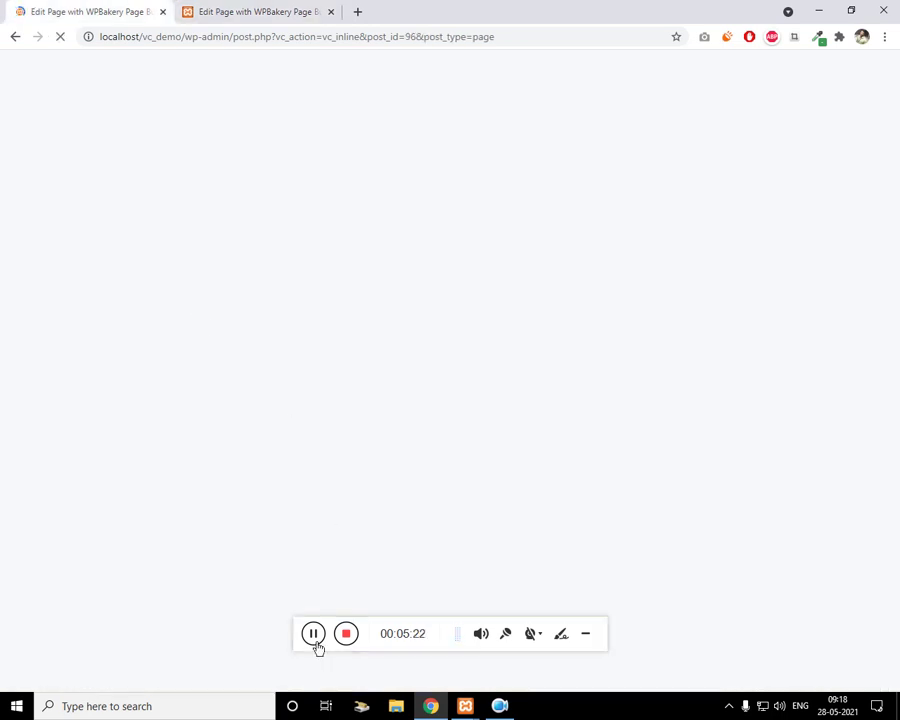
left_click(215, 10)
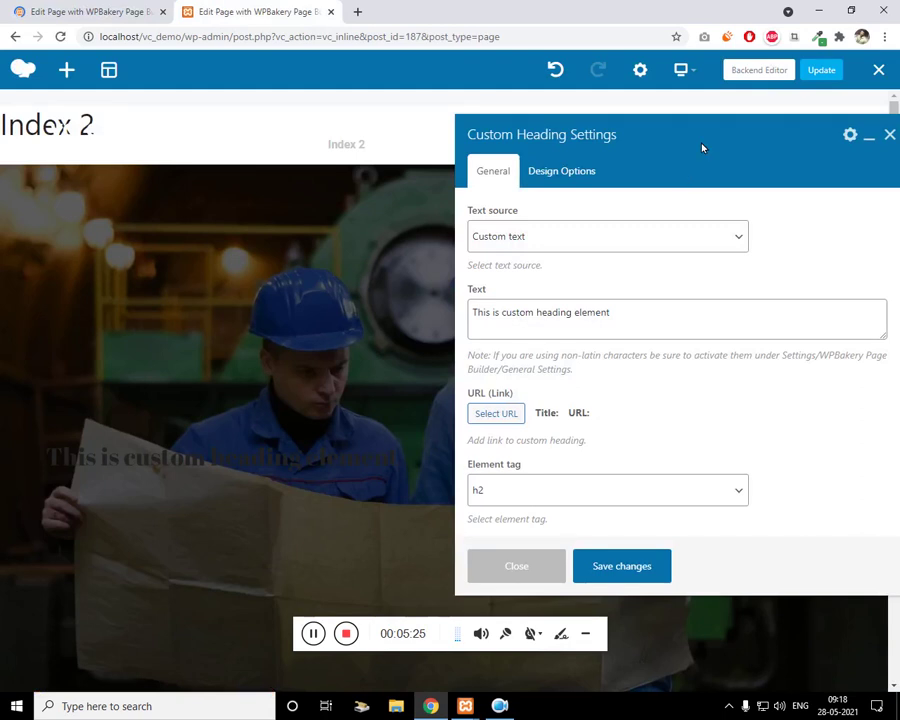
Open the Index 2 page settings and copy all the custom CSS from the Home 2 page settings
left_click(656, 74)
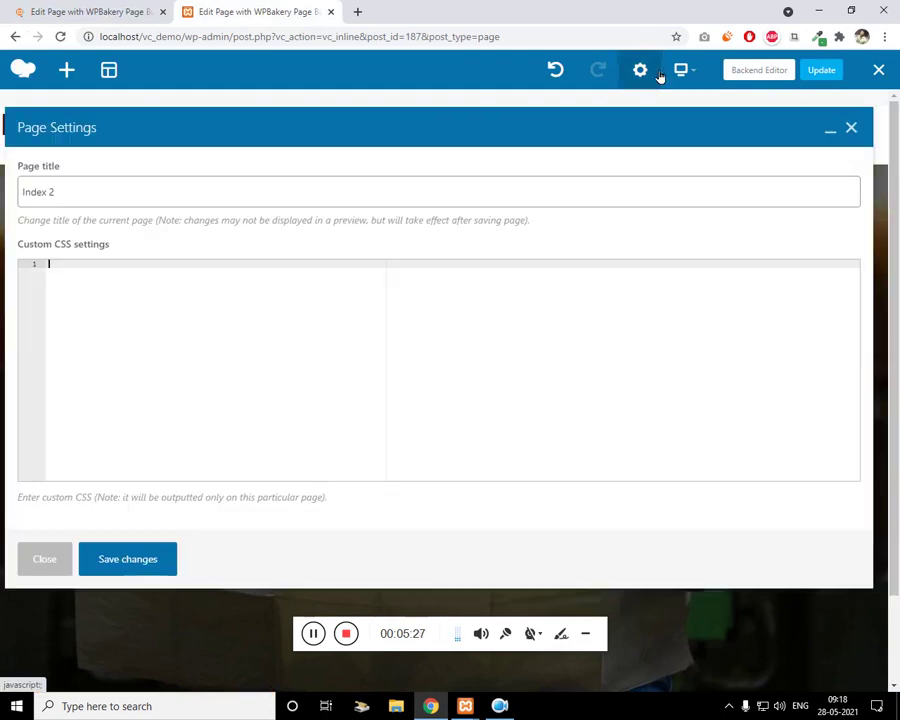
left_click(78, 6)
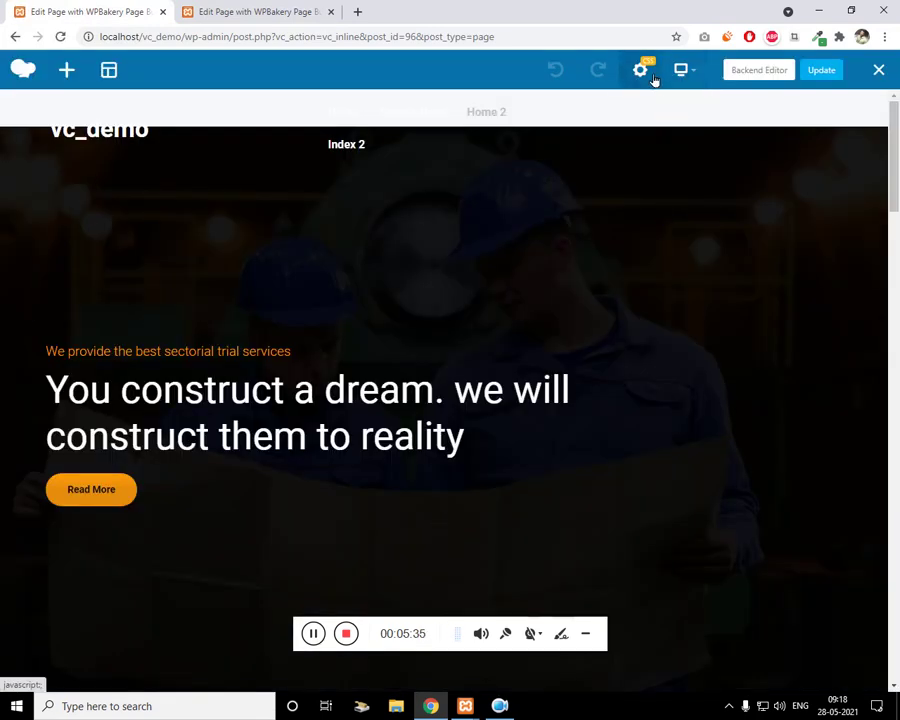
left_click(652, 78)
left_click(214, 329)
key("ctrl+a")
key("ctrl+c")
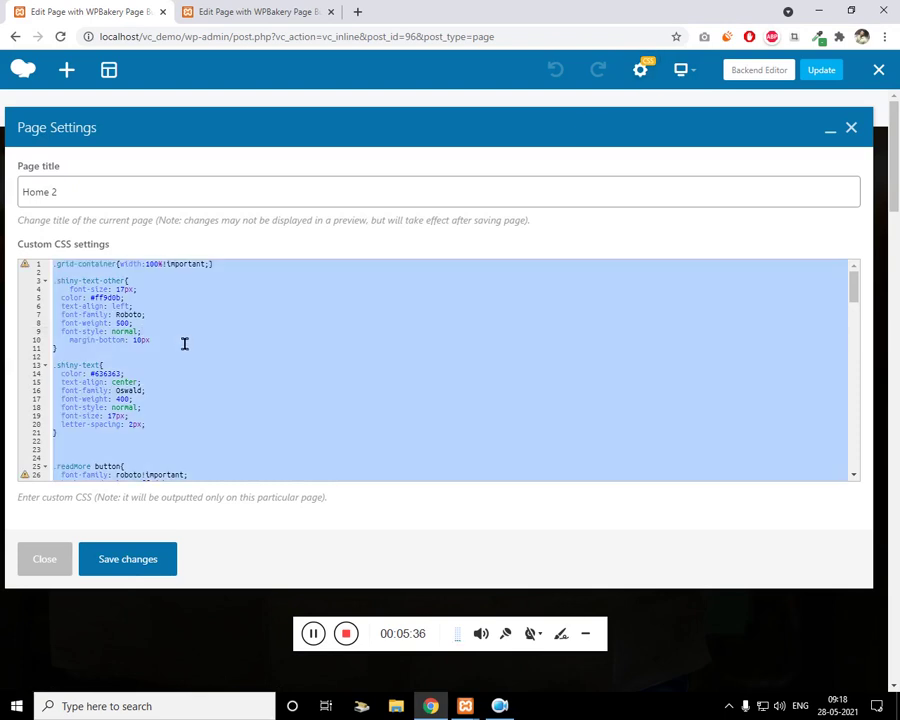
Paste the copied CSS into the Index 2 page's custom CSS settings, save, and close the page settings
left_click(205, 8)
left_click(414, 348)
key("ctrl+v")
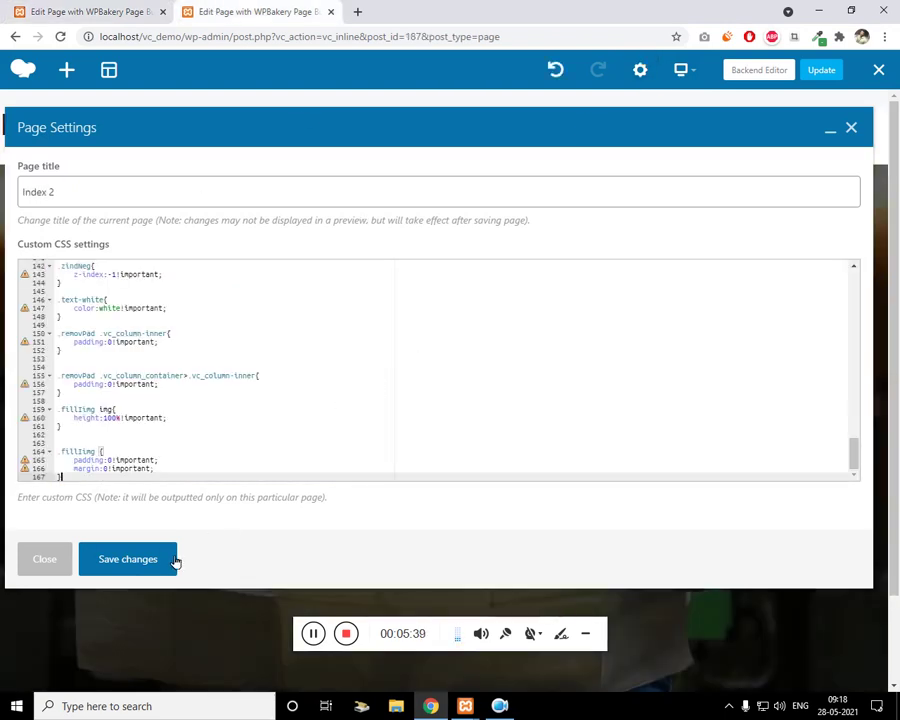
left_click(163, 565)
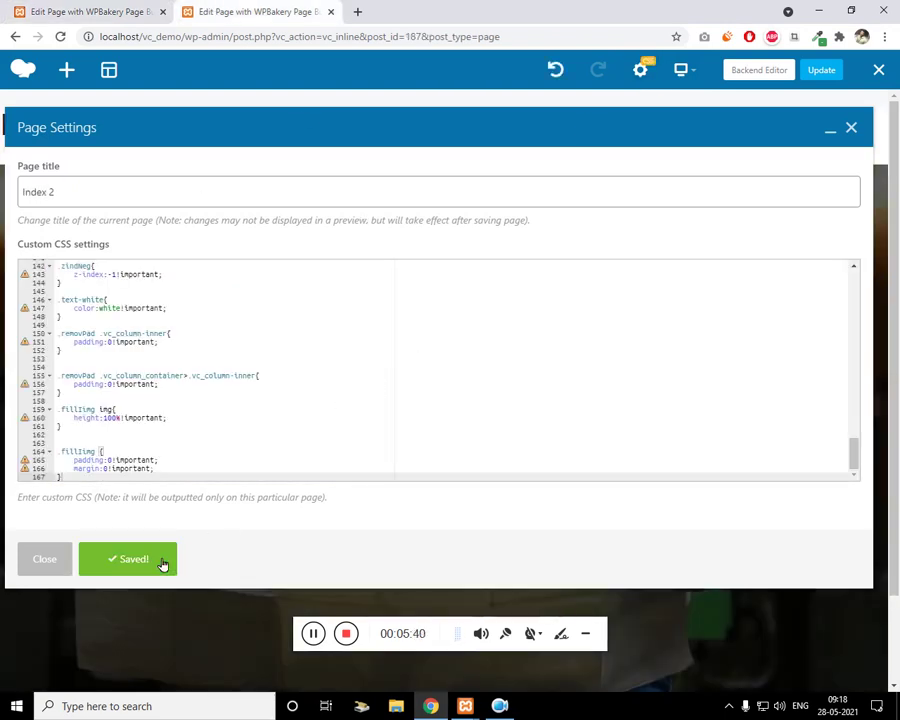
left_click(851, 127)
Close the Home 2 page settings and copy the text "We provide the best sectorial trial services" from its custom heading's settings
left_click(36, 16)
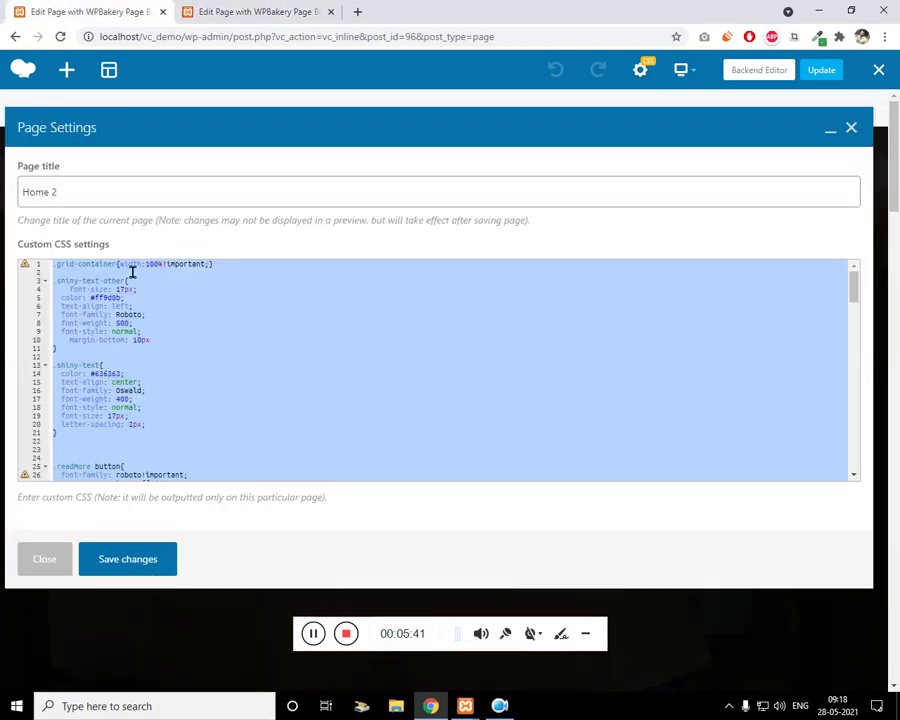
left_click(852, 131)
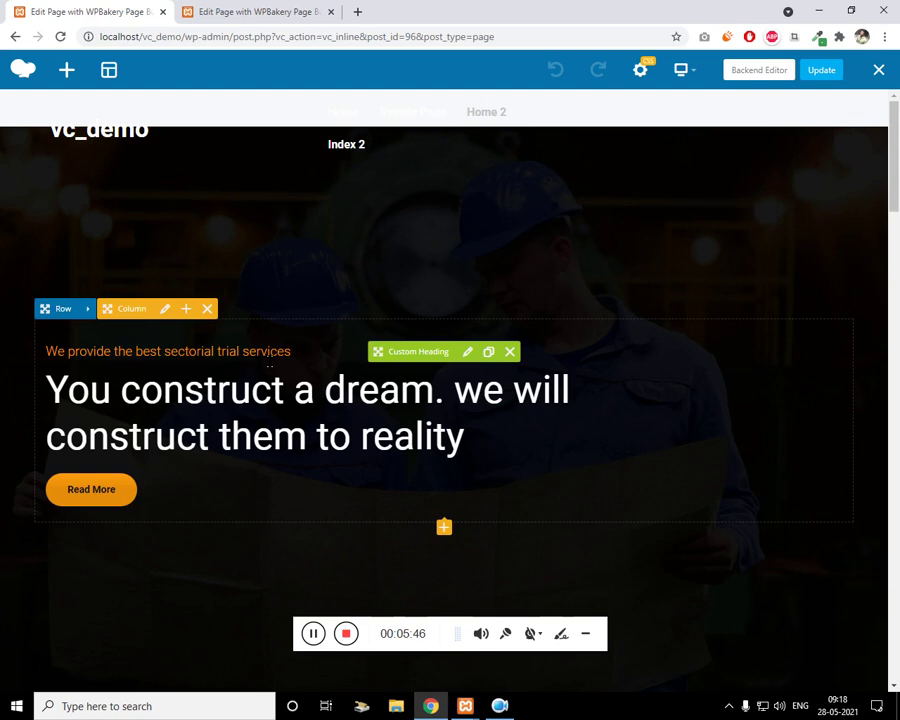
left_click(467, 351)
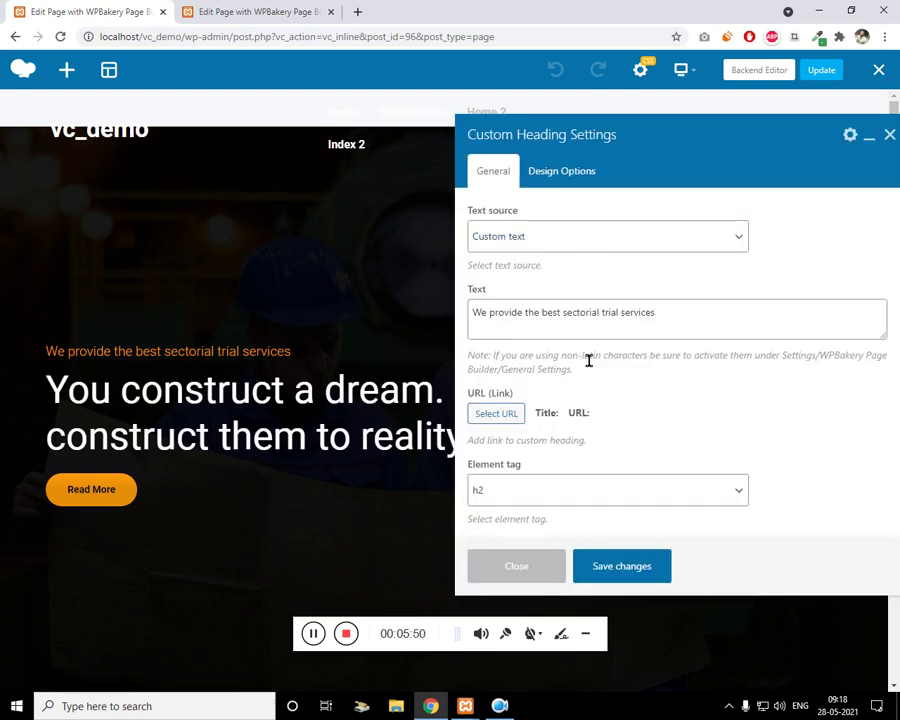
triple_click(629, 333)
key("ctrl+c")
Replace the text of the Index 2 page's custom heading with the copied "We provide the best sectorial trial services"
left_click(257, 10)
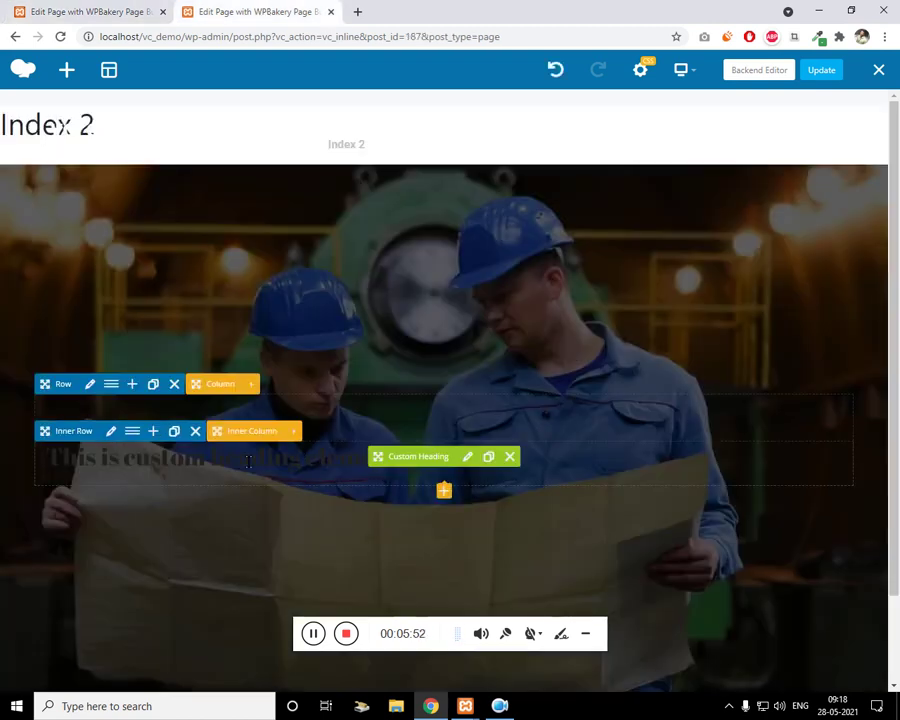
left_click(467, 456)
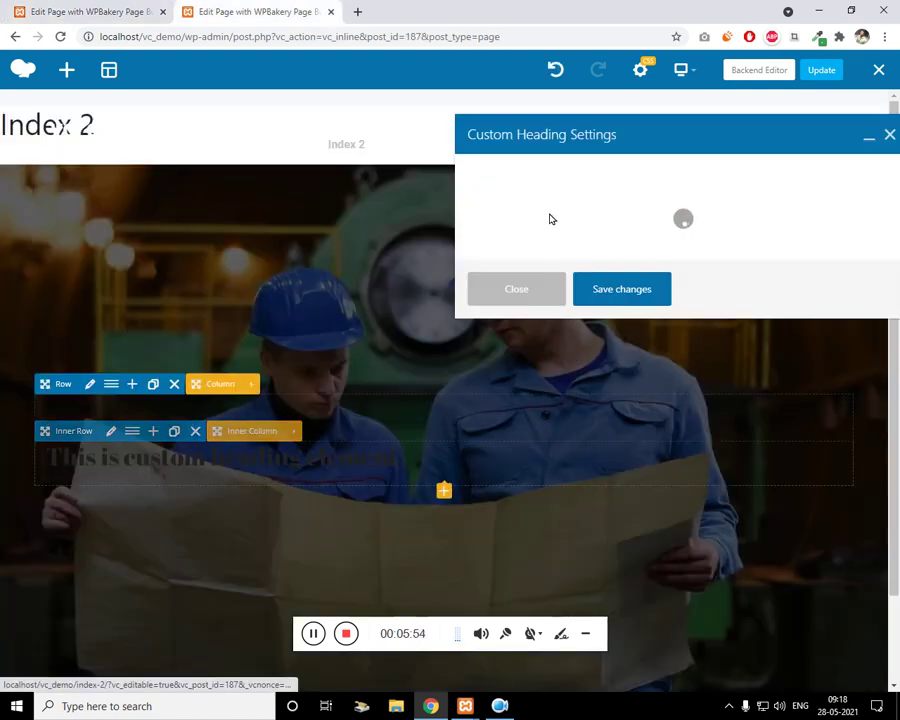
triple_click(631, 321)
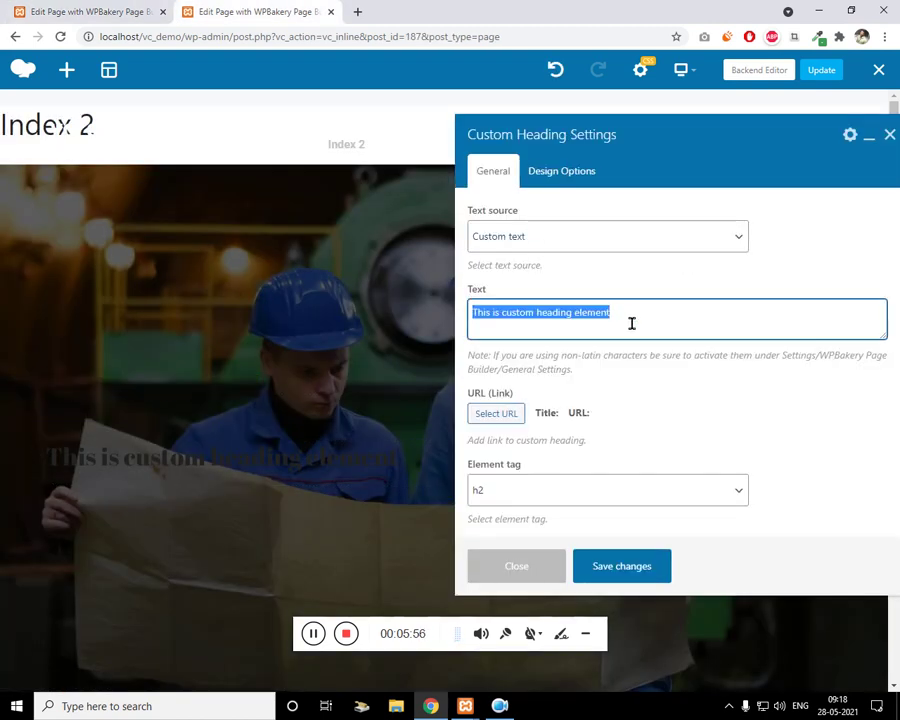
key("ctrl+v")
scroll(665, 355, "down", 1)
Give the Index 2 custom heading the extra class name banner-shiny-txt and save the element
left_click(84, 11)
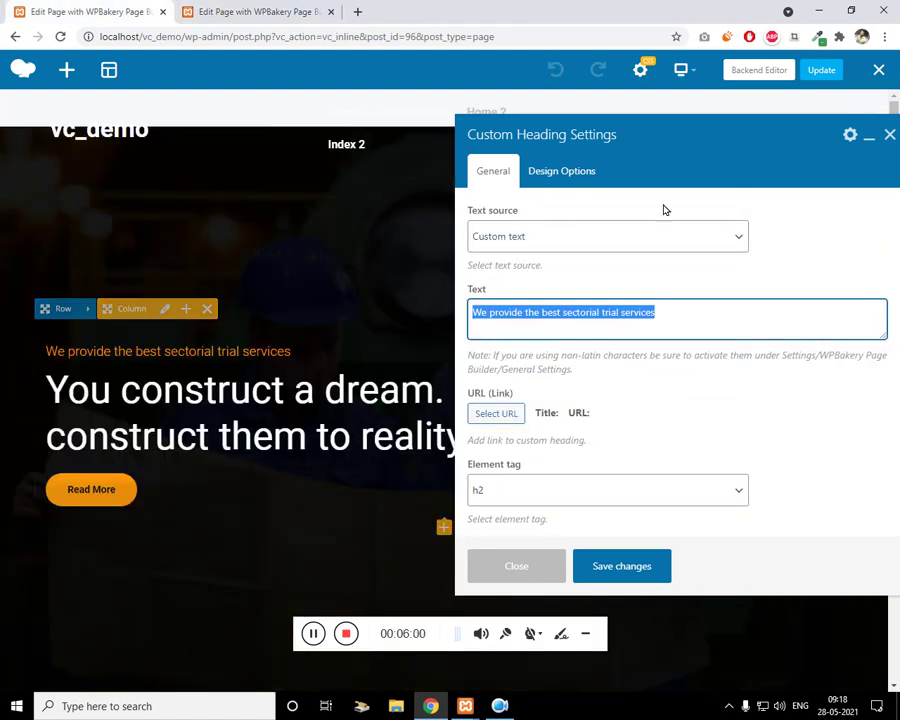
left_click(225, 10)
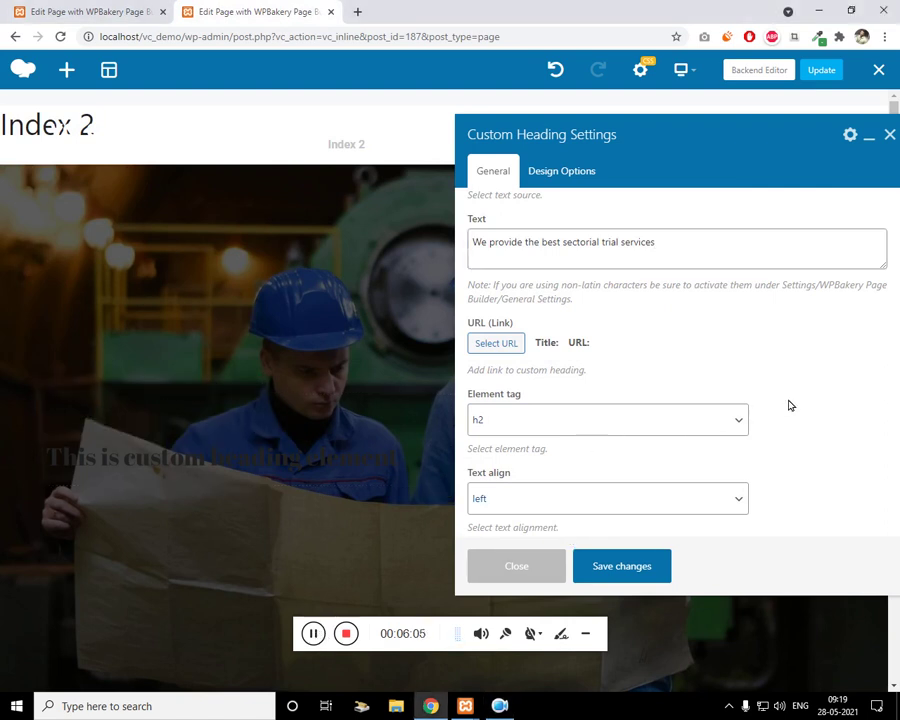
scroll(703, 440, "down", 4)
scroll(703, 440, "down", 2)
left_click(610, 492)
type("banner-shiny-txt")
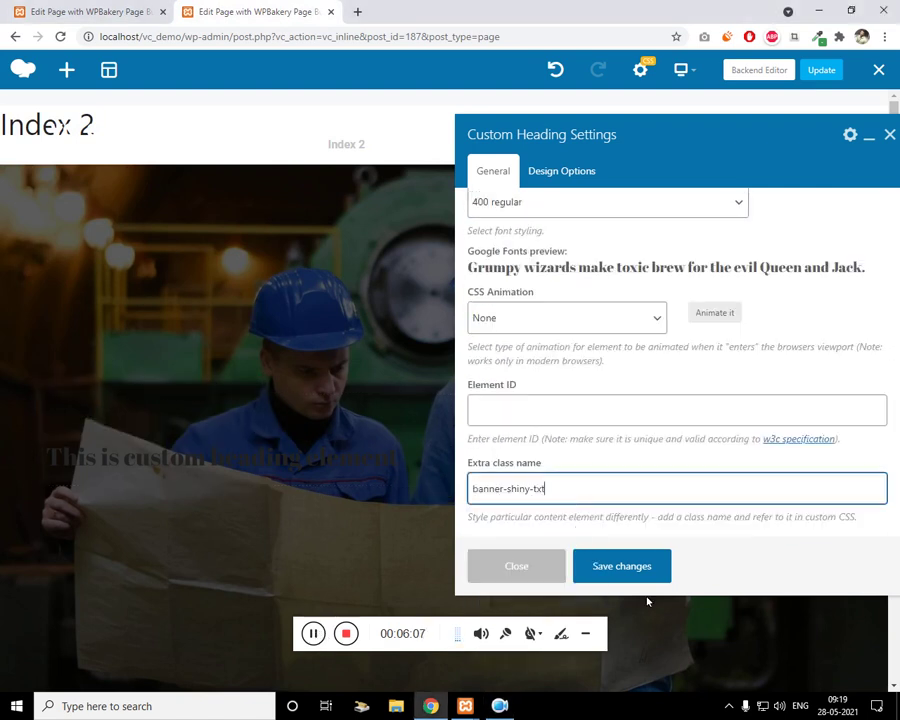
left_click(646, 578)
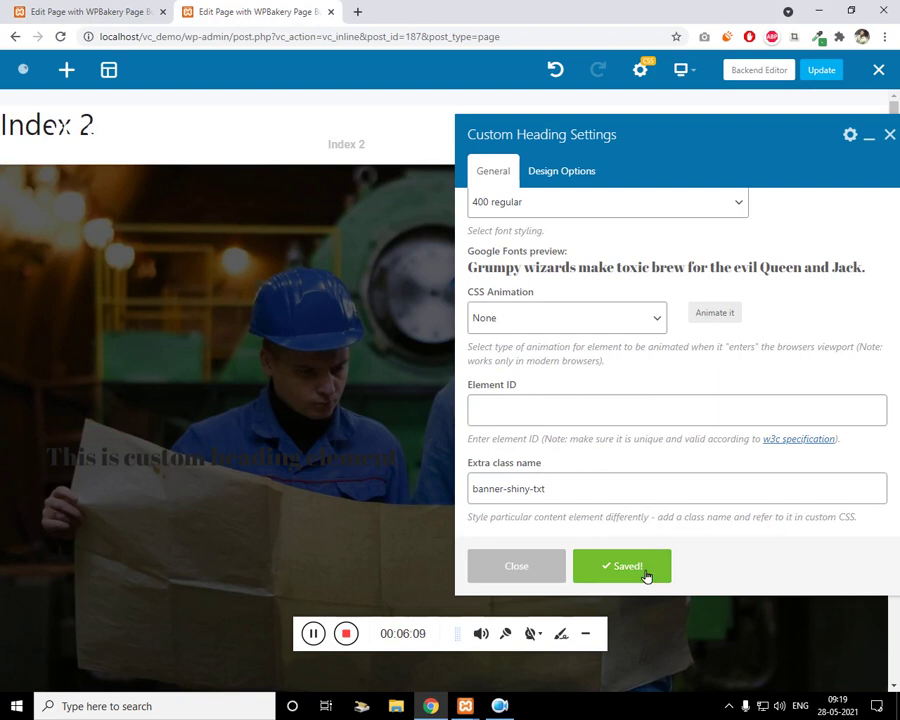
Change the "We provide the best sectorial trial services" heading's font family to Roboto and save the element
scroll(540, 392, "up", 2)
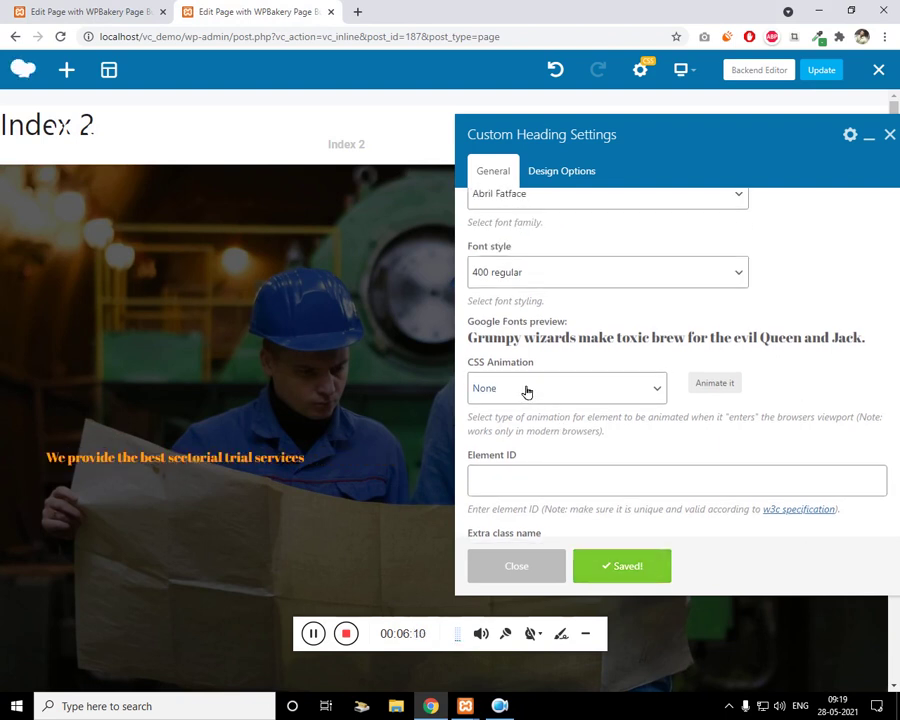
left_click(553, 263)
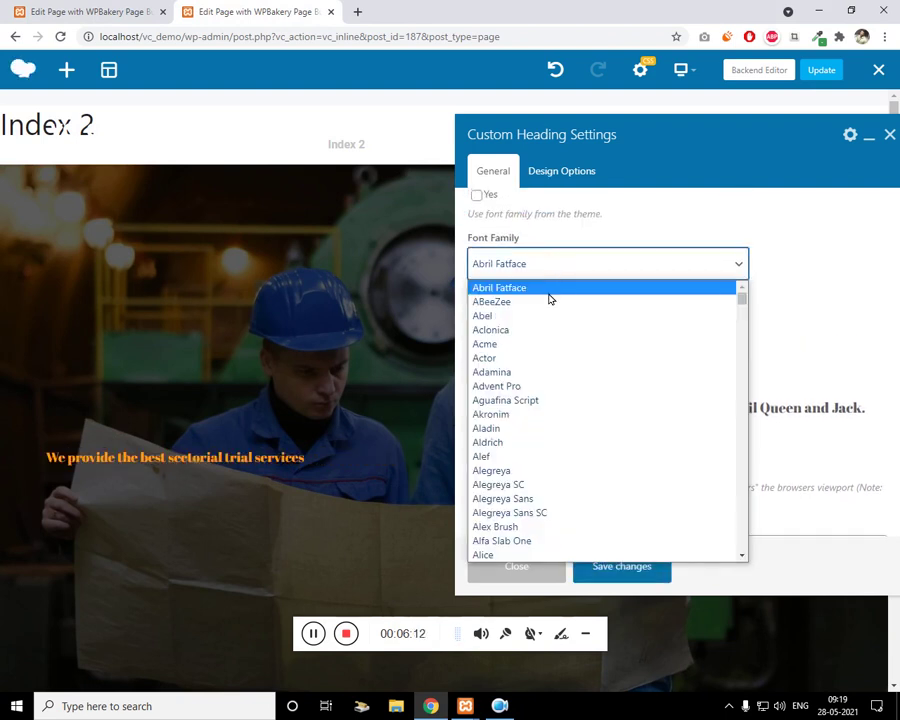
type("ro")
key("Return")
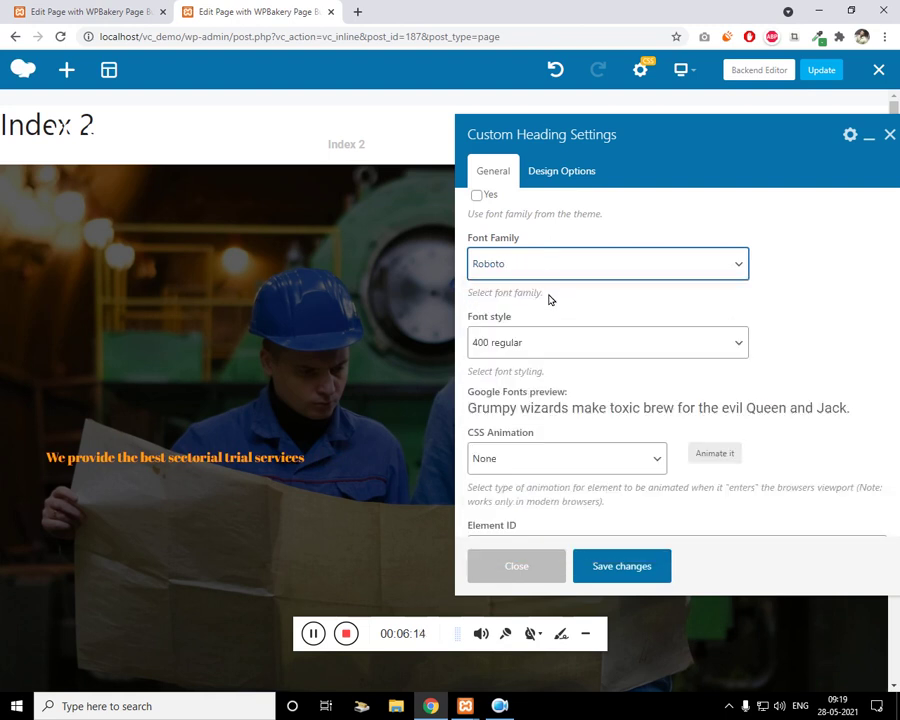
left_click(624, 567)
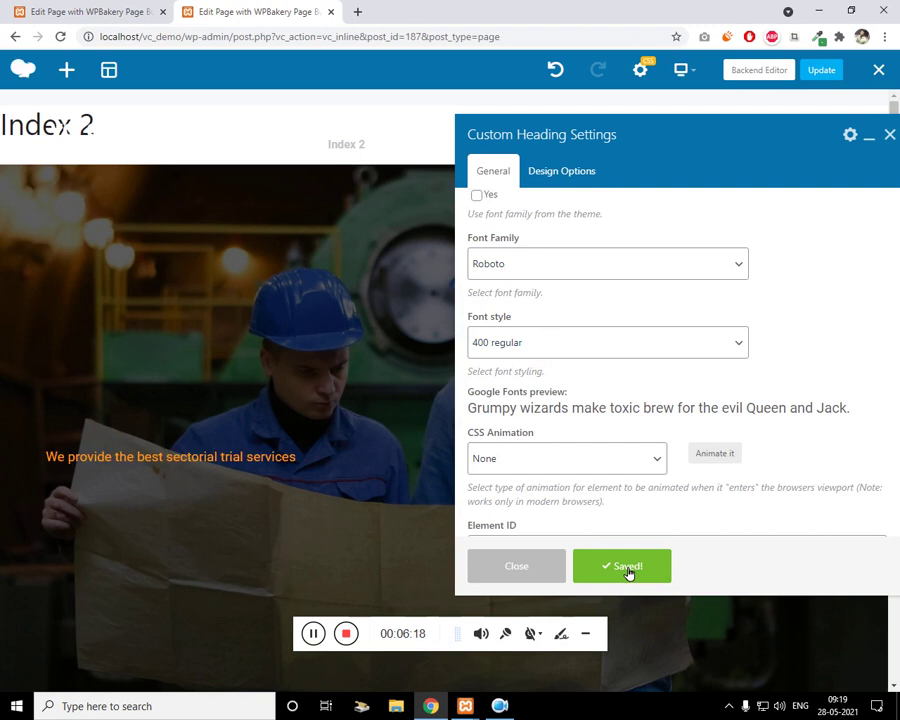
Examine the .banner-shiny-txt rule in the Index 2 custom CSS, then save and close the page settings
left_click(640, 69)
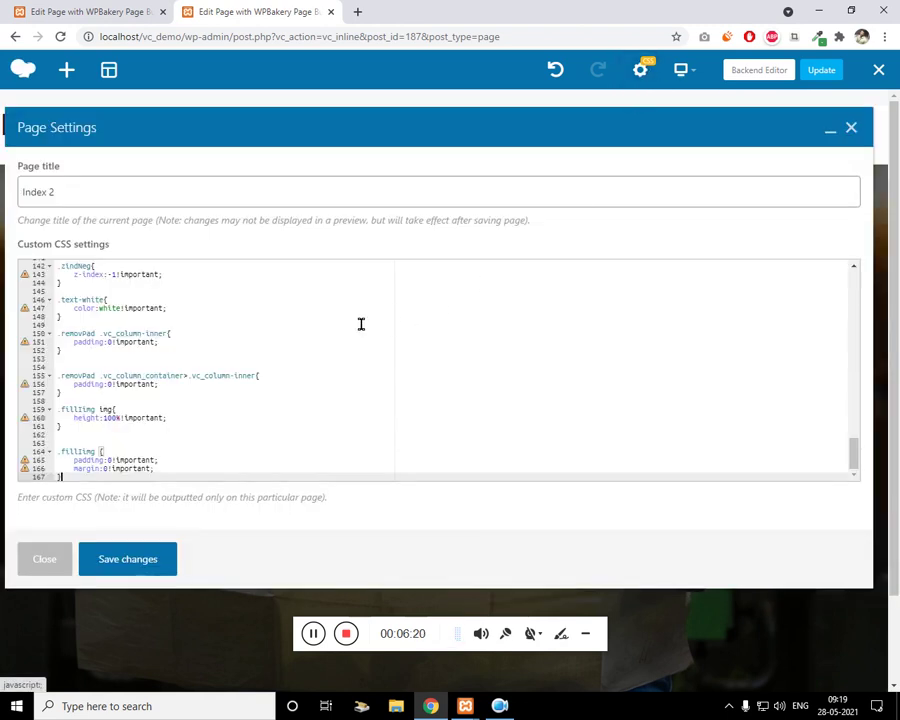
scroll(265, 311, "up", 20)
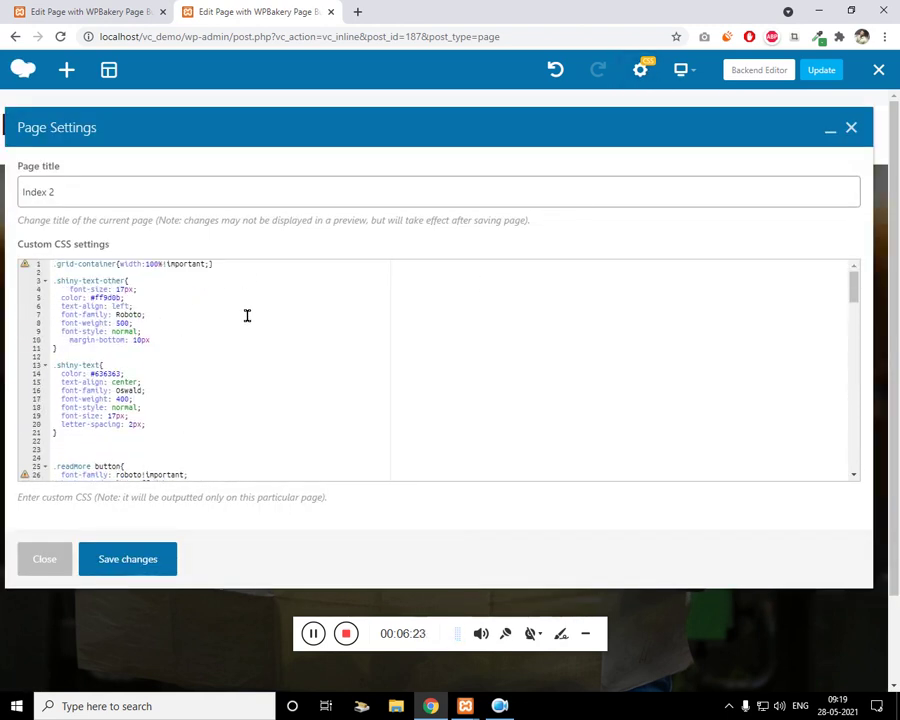
left_click(185, 382)
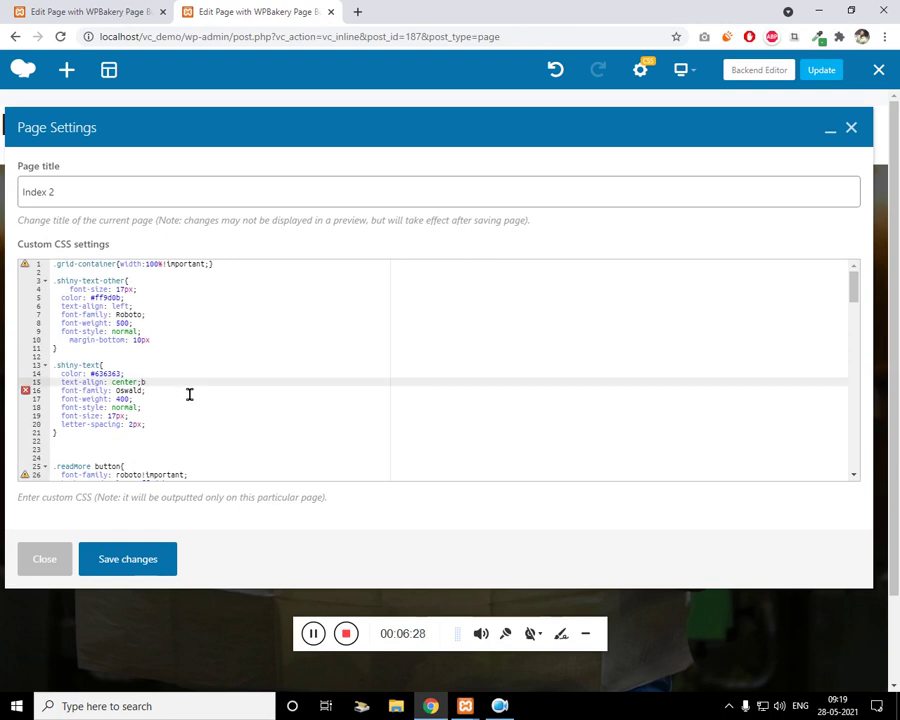
scroll(187, 394, "down", 4)
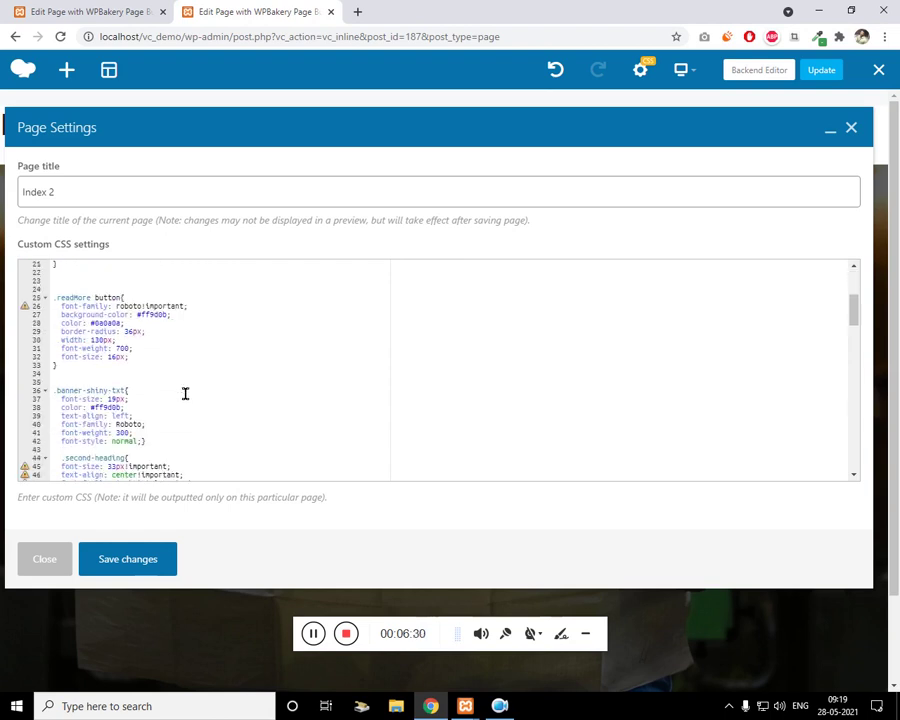
scroll(181, 412, "down", 2)
left_click_drag(172, 362, 65, 317)
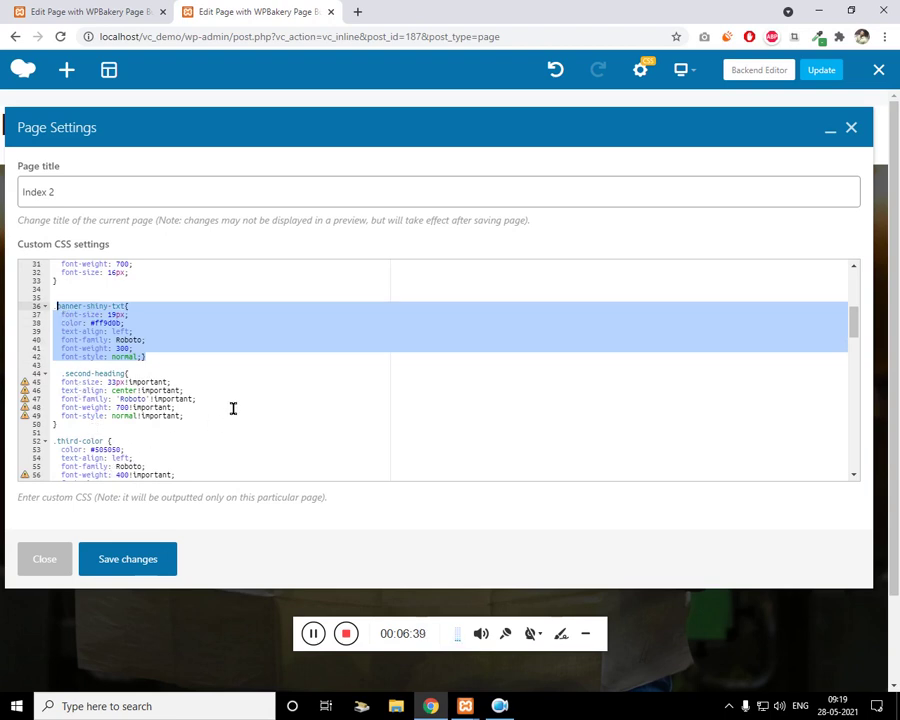
left_click(161, 563)
left_click(851, 128)
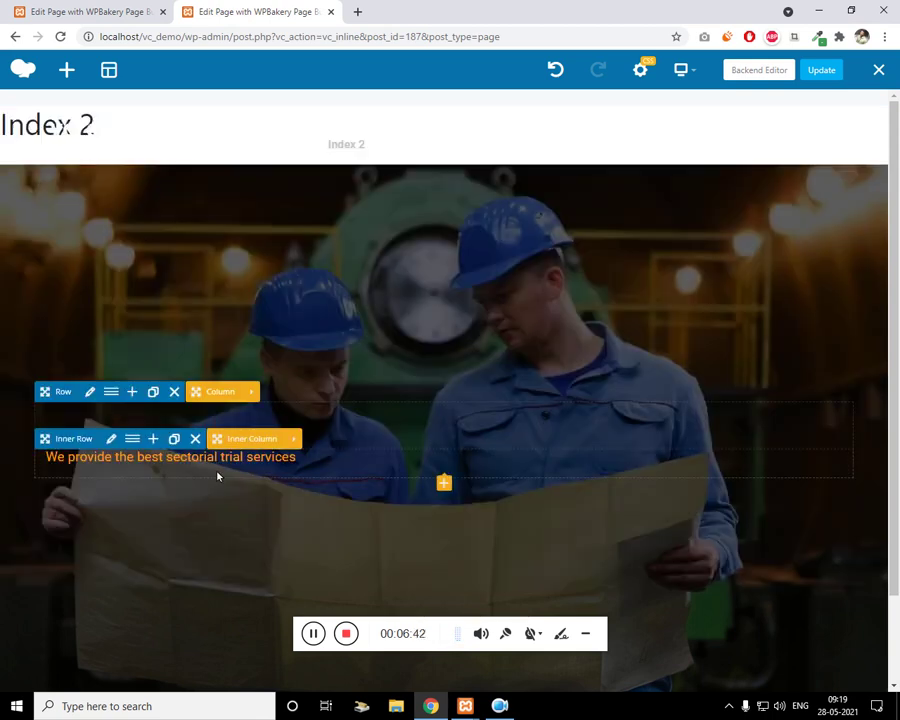
Add a second Custom Heading element below the orange heading in the inner column
scroll(430, 446, "down", 2)
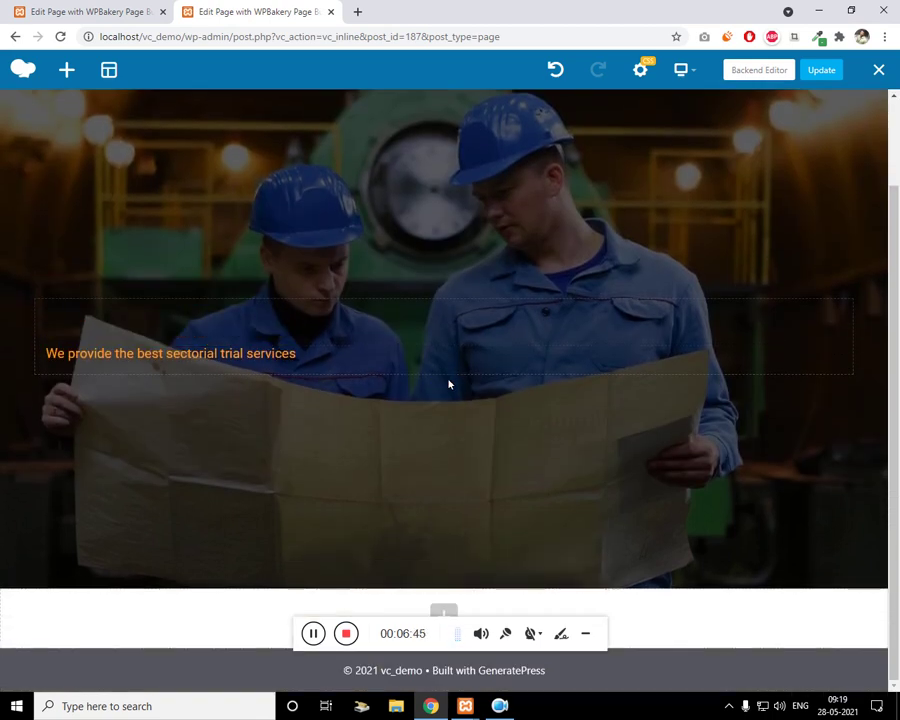
left_click(445, 381)
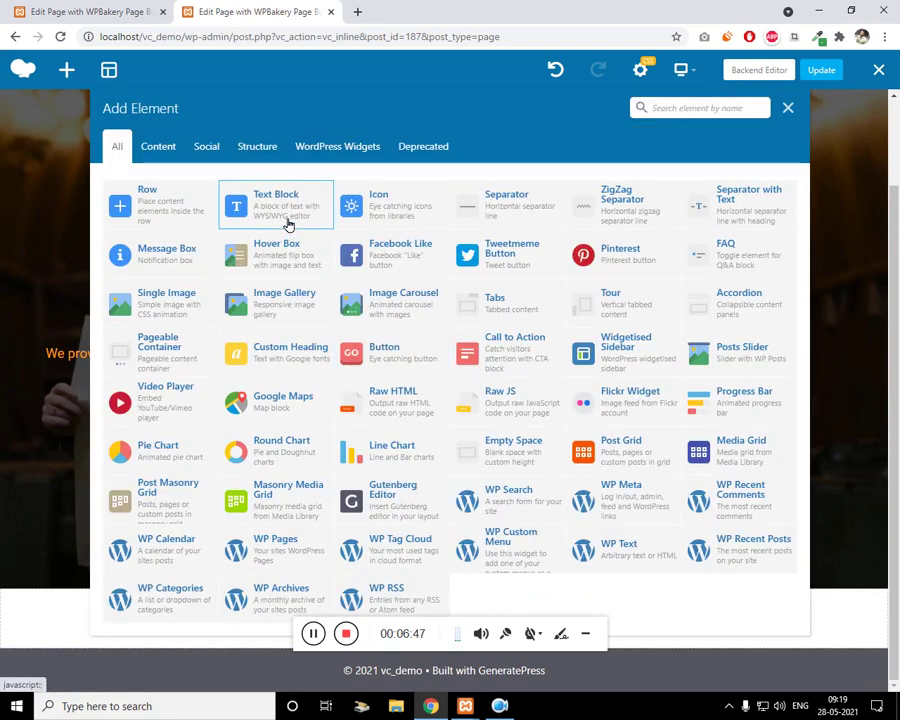
left_click(687, 108)
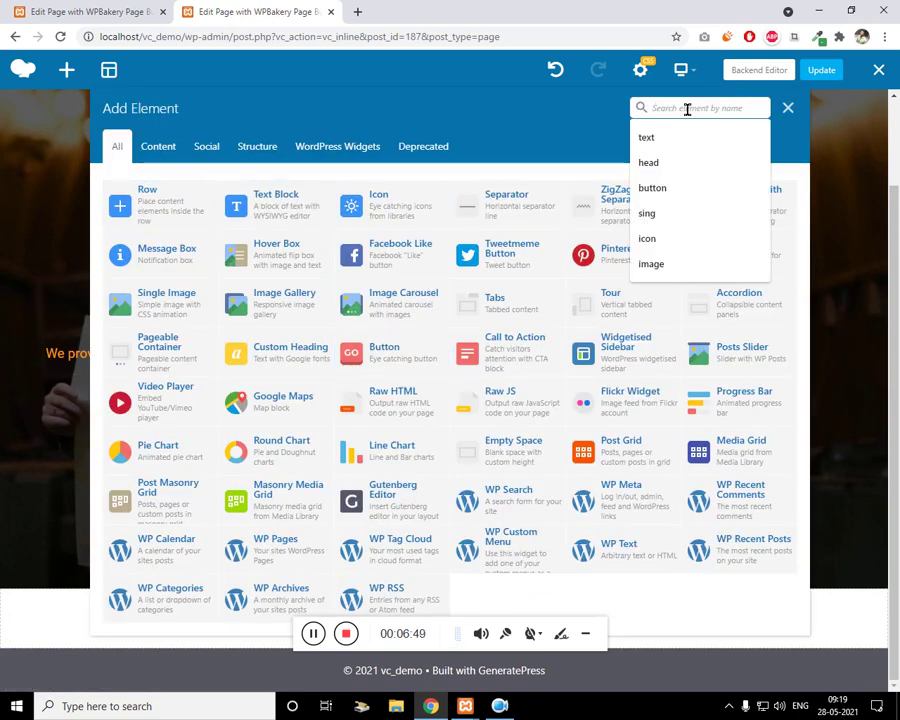
type("heading")
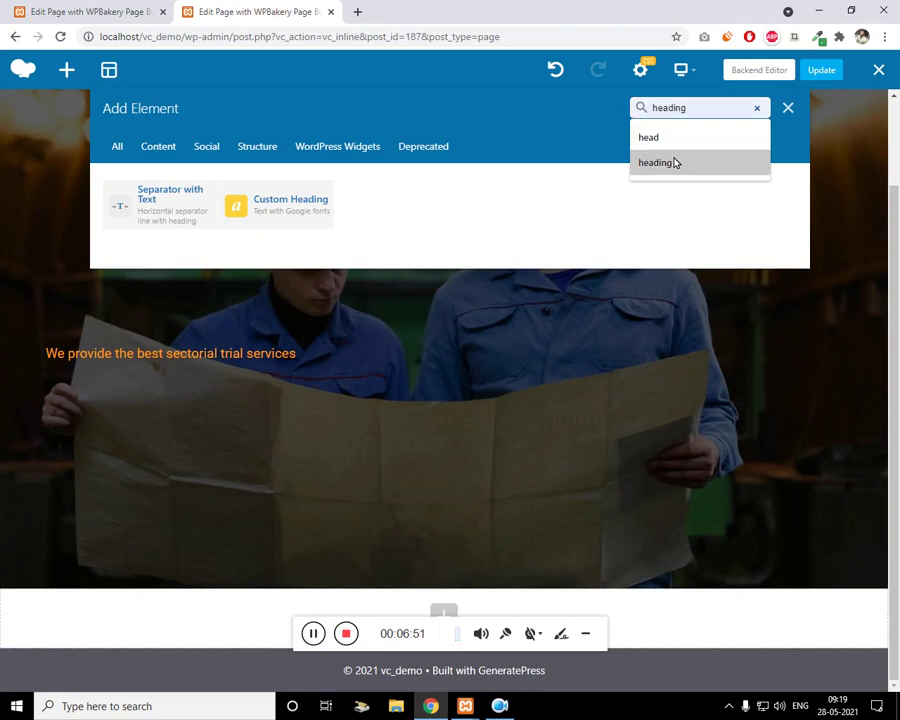
left_click(672, 161)
left_click(321, 213)
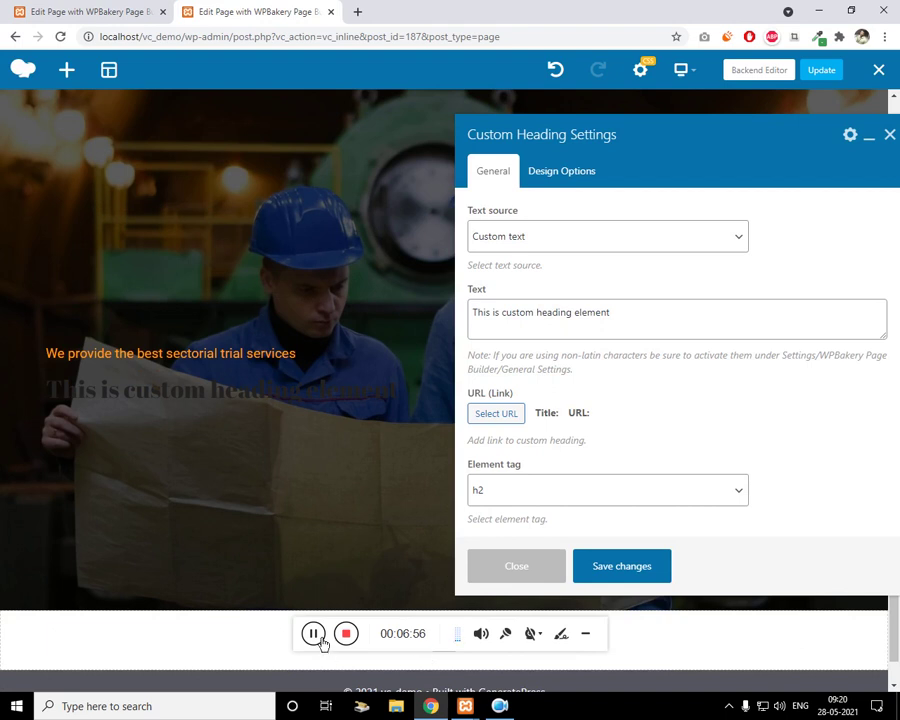
Set the new heading's text to "You construct a dream. we will <br> construct them to reality" and save it
left_click(663, 334)
key("ctrl+a")
type("You construct a dream. we will construct them to reality")
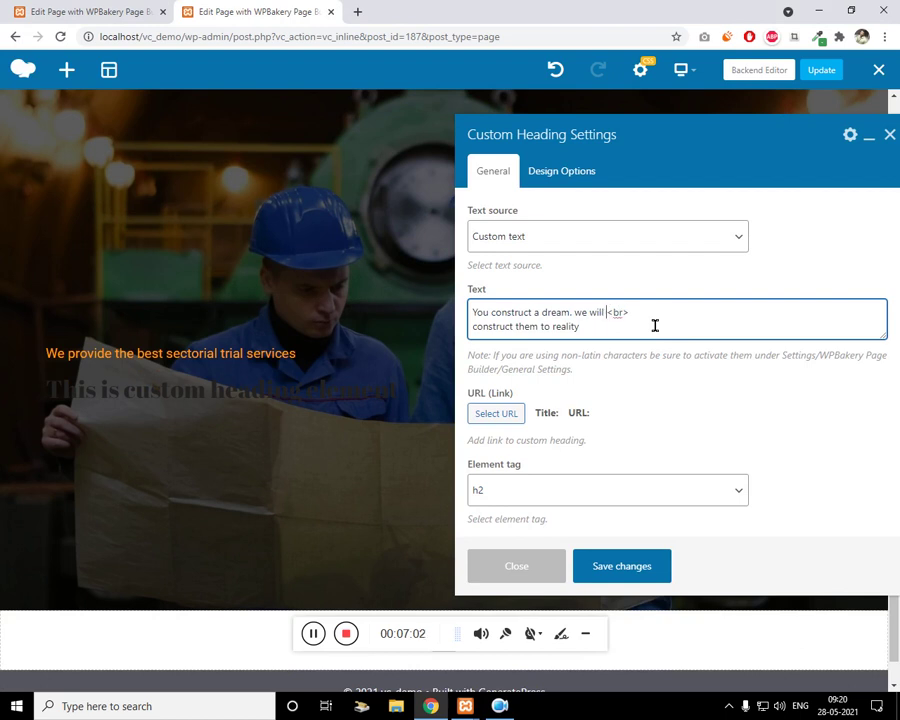
left_click(616, 574)
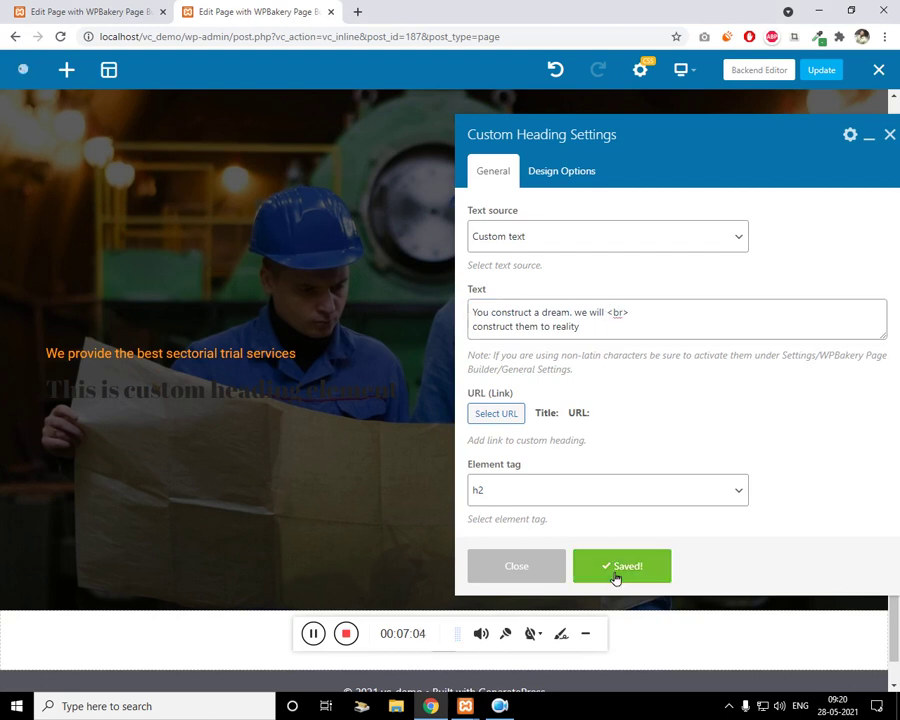
Set the second heading's font family to Roboto with the 500 bold regular style and save the element
scroll(812, 392, "down", 6)
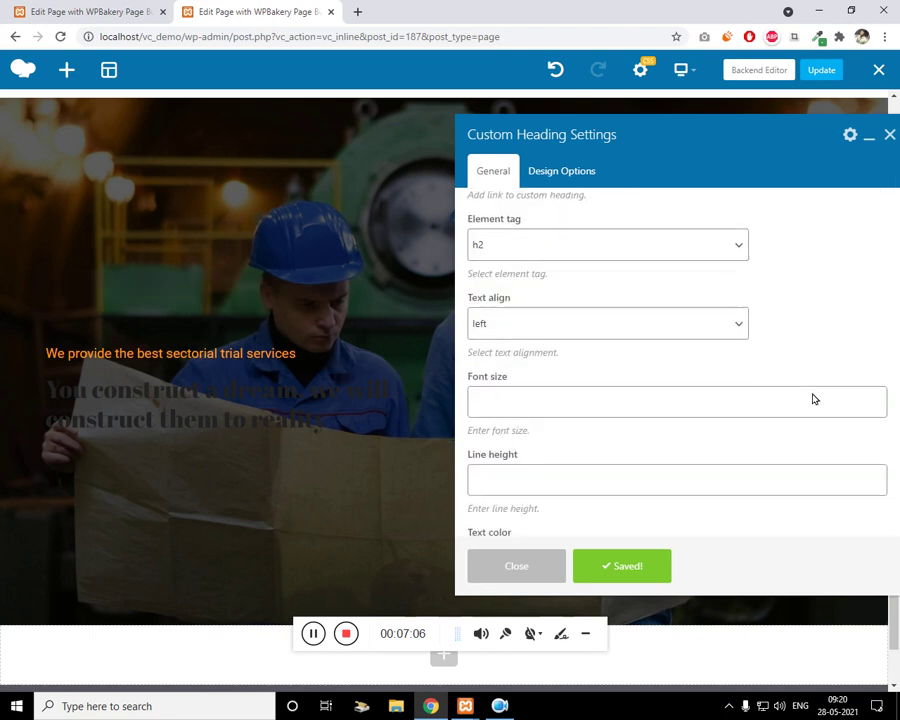
scroll(806, 406, "down", 1)
left_click(542, 240)
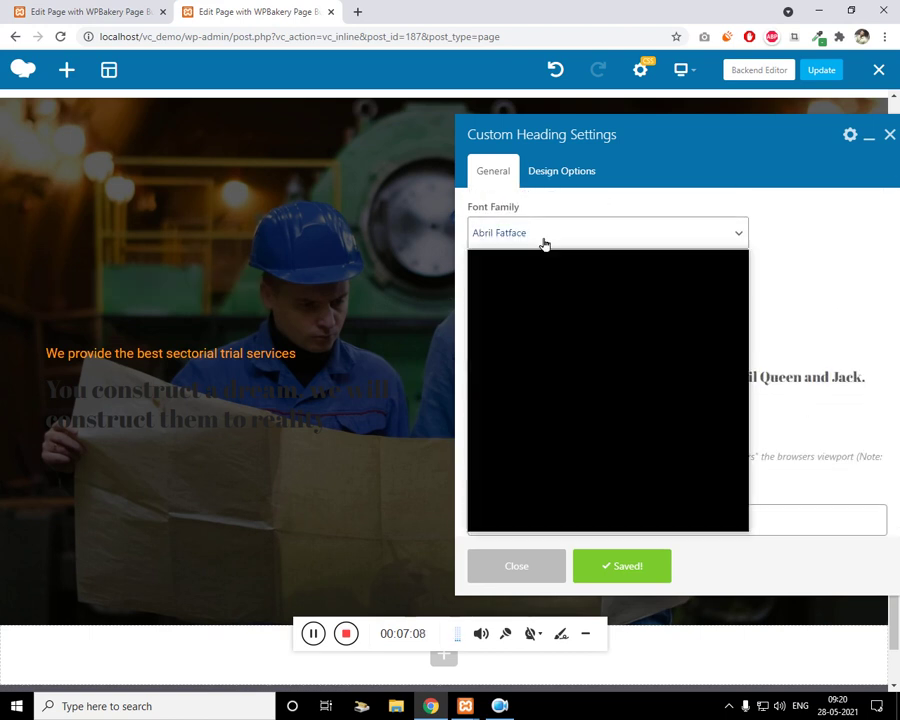
type("ro")
key("Return")
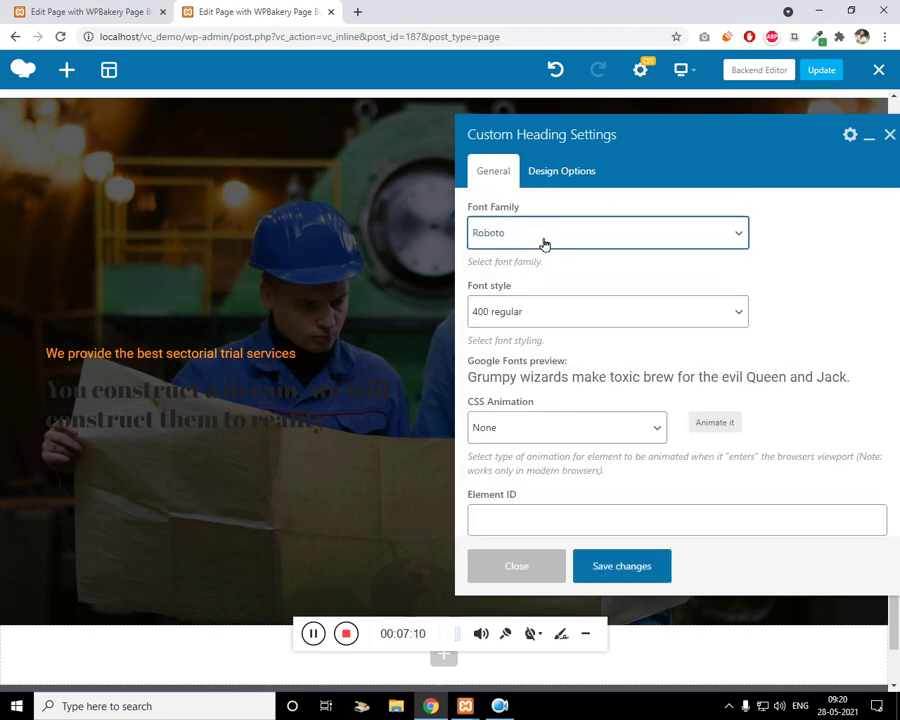
left_click(558, 323)
left_click(556, 418)
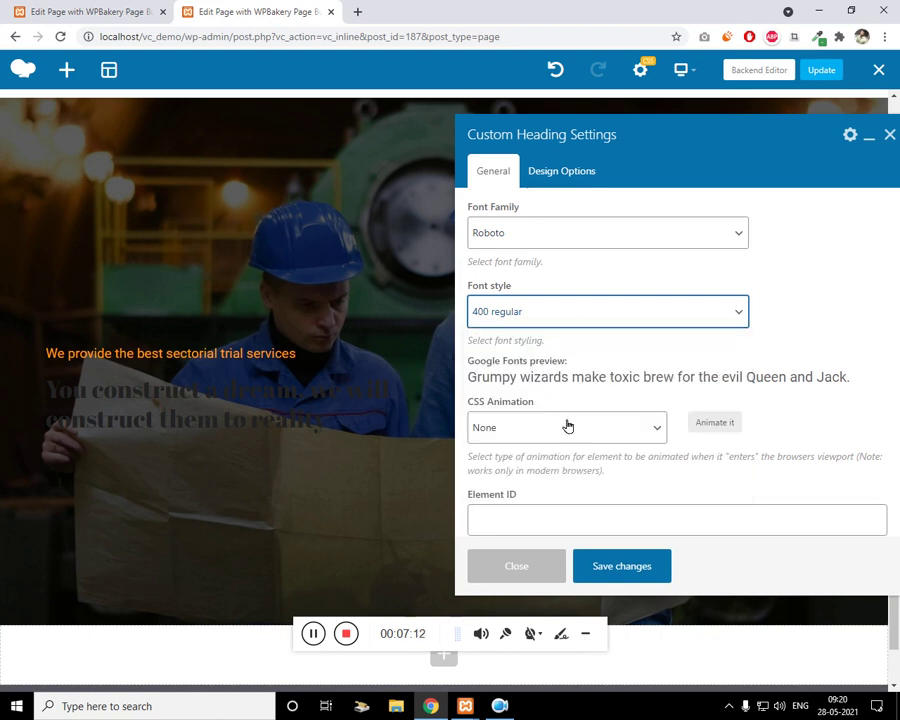
left_click(631, 560)
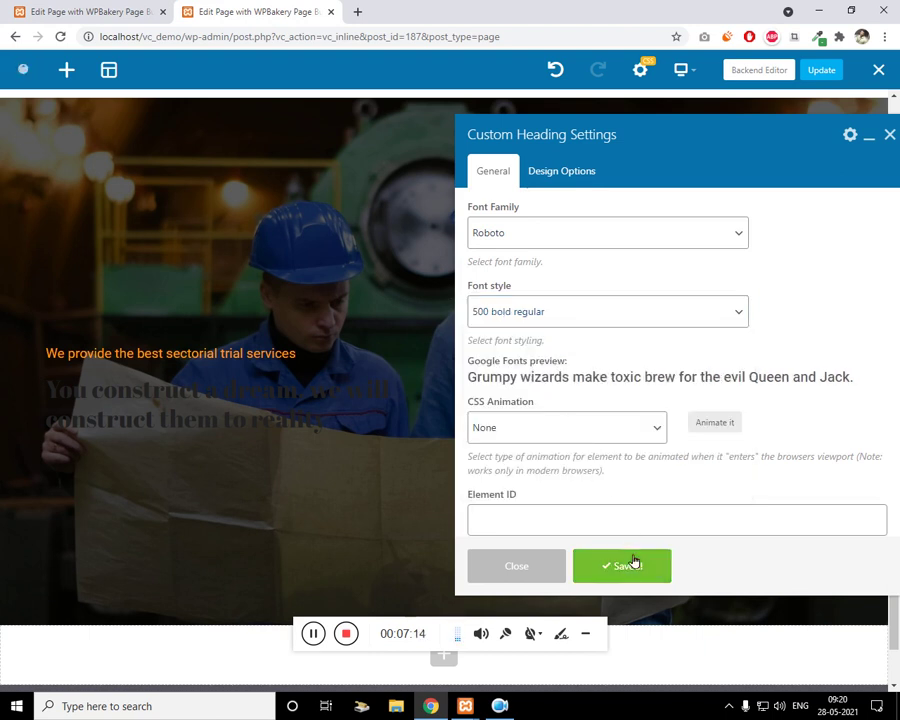
Set the second heading's text color to white and save the element
scroll(542, 536, "up", 3)
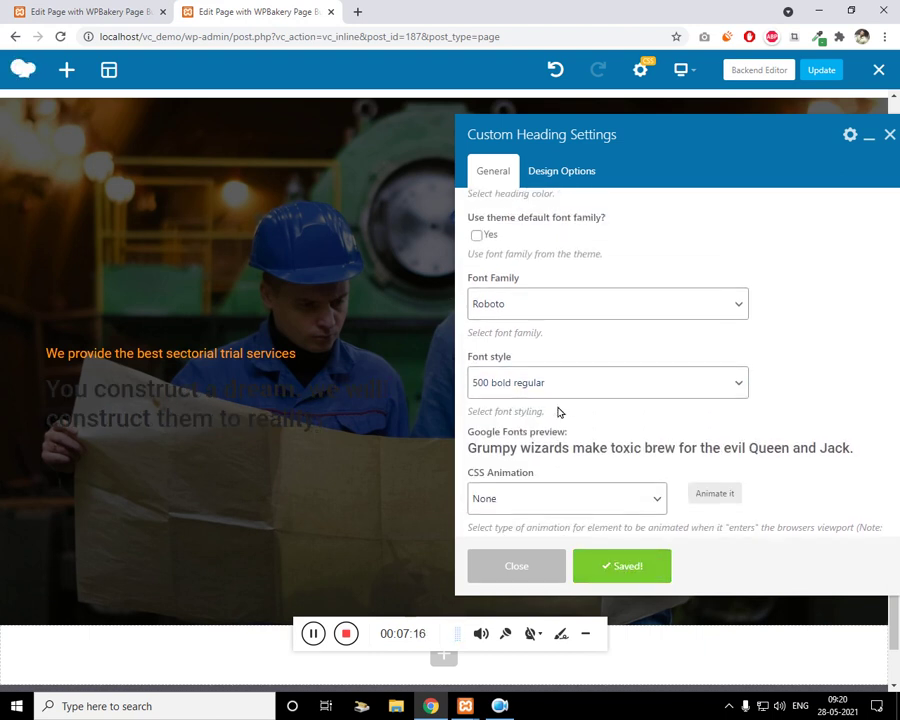
left_click(489, 386)
left_click_drag(502, 446, 476, 402)
left_click(590, 567)
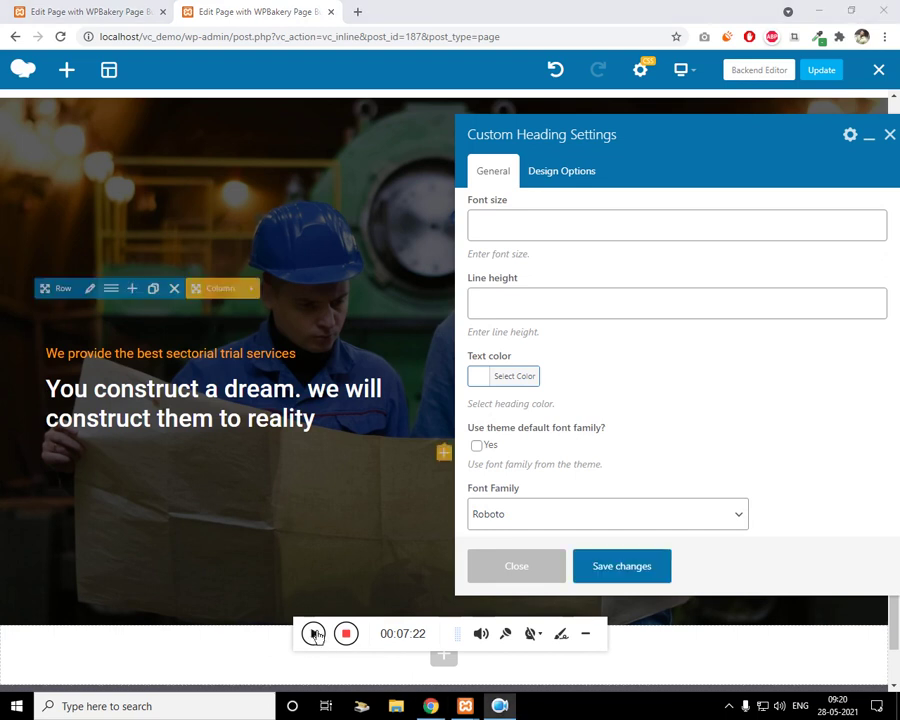
Set the second heading's font size to 55 and save the element
left_click(555, 224)
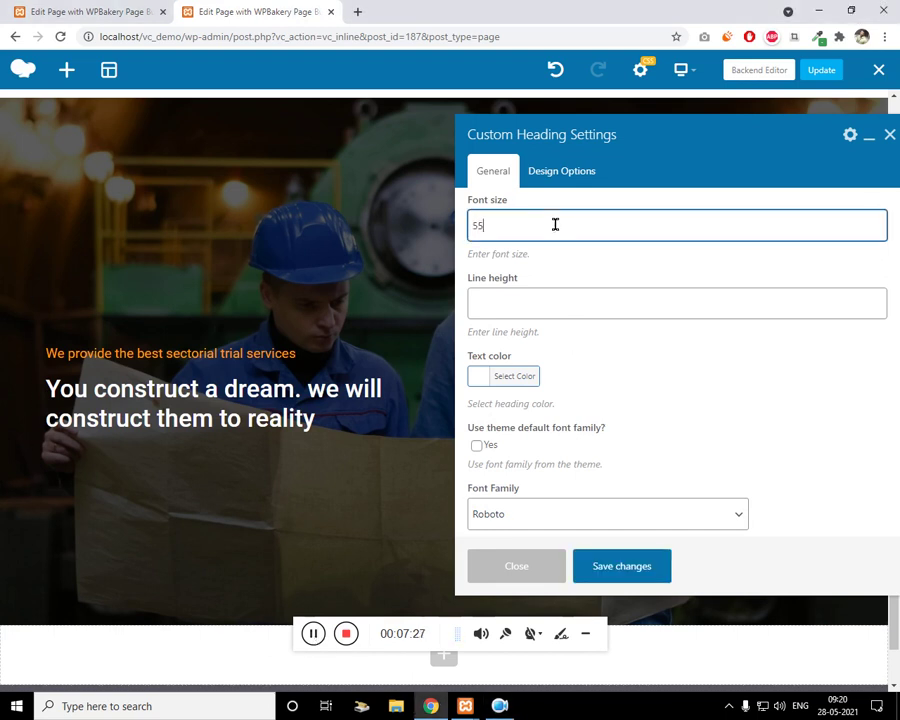
type("55")
left_click(605, 577)
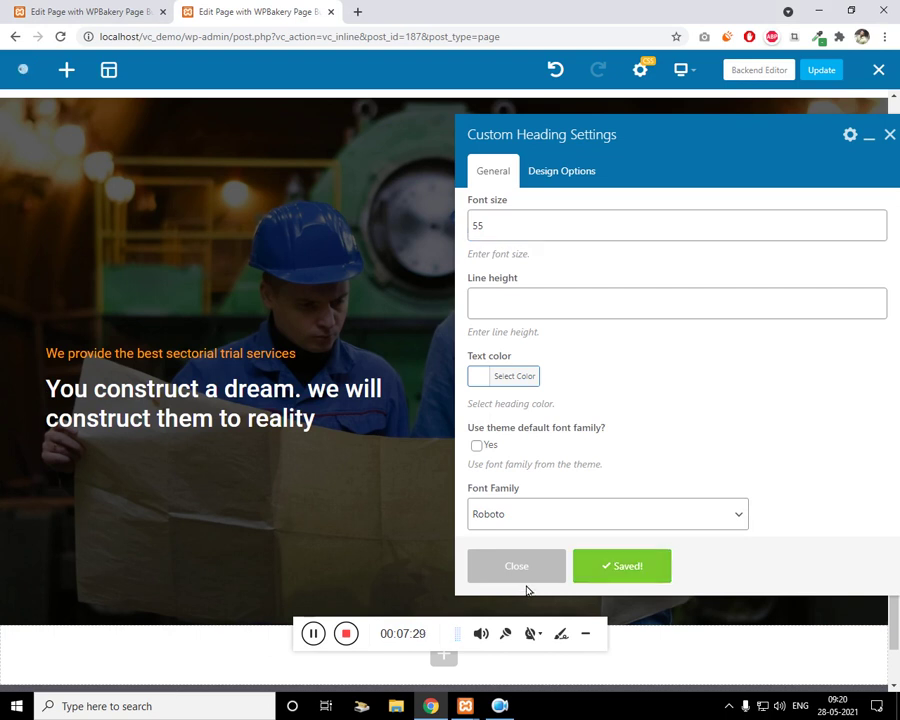
scroll(698, 430, "down", 1)
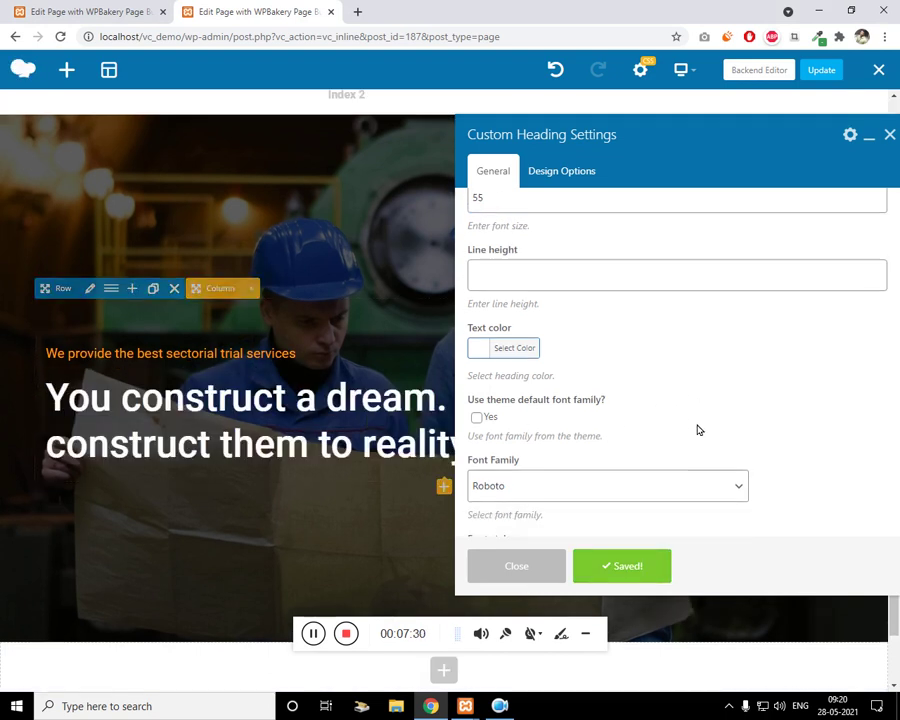
scroll(698, 430, "down", 2)
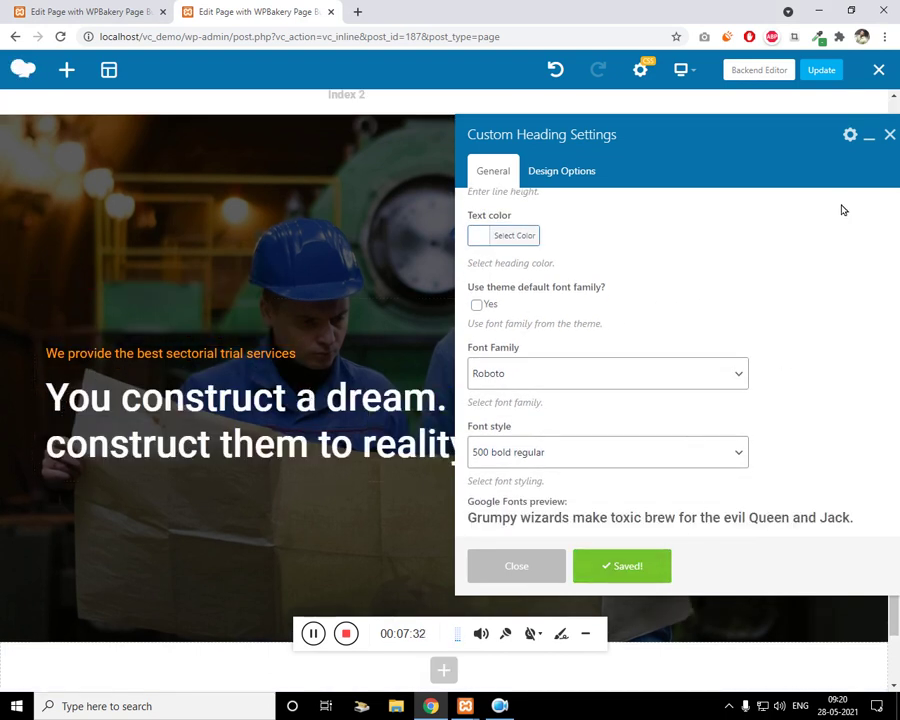
Close the heading settings and add a Button element below the second heading
left_click(891, 136)
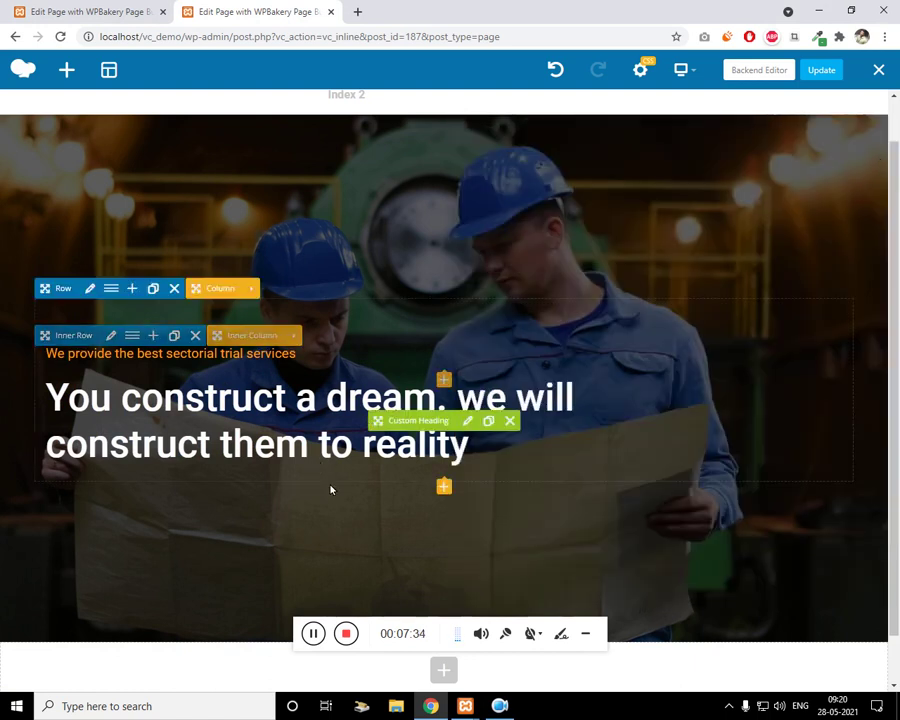
left_click(442, 484)
type("button")
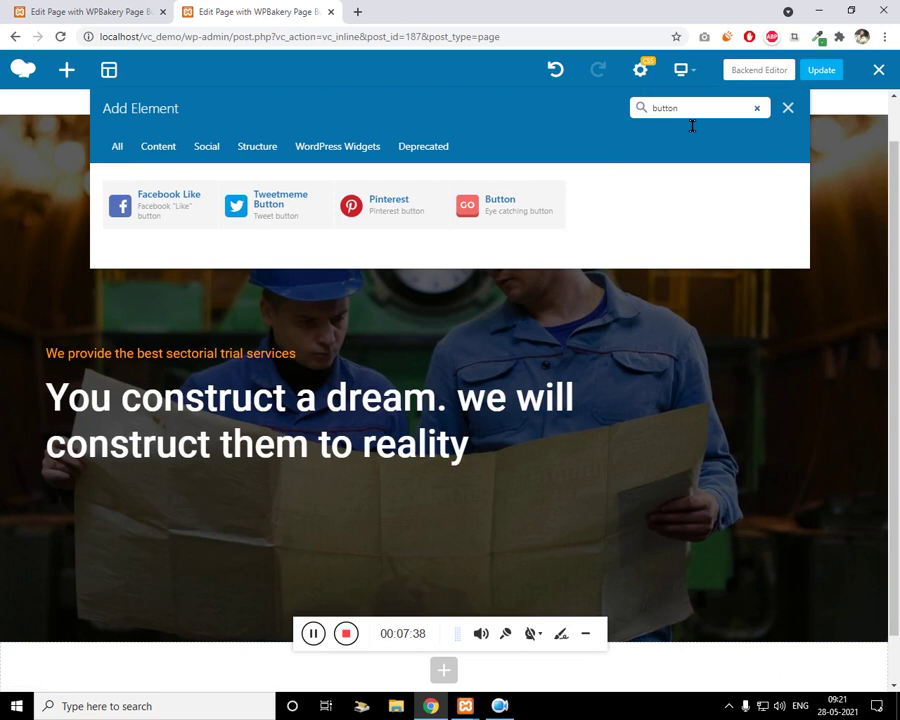
left_click(499, 219)
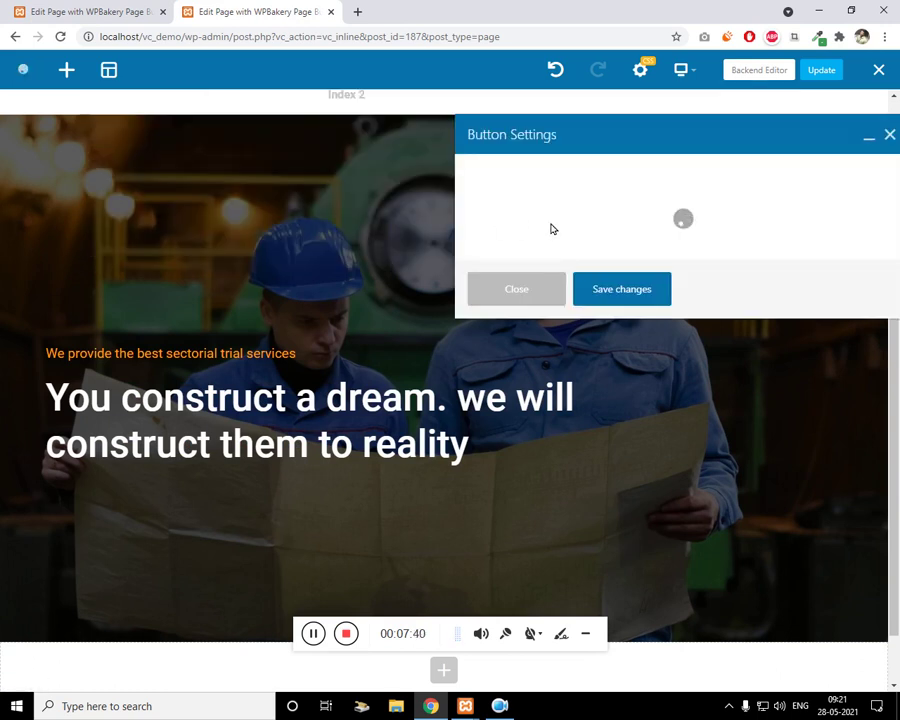
Set the button's text to Read More and its extra class name to readMore, then save the element
left_click(620, 246)
key("ctrl+a")
type("R")
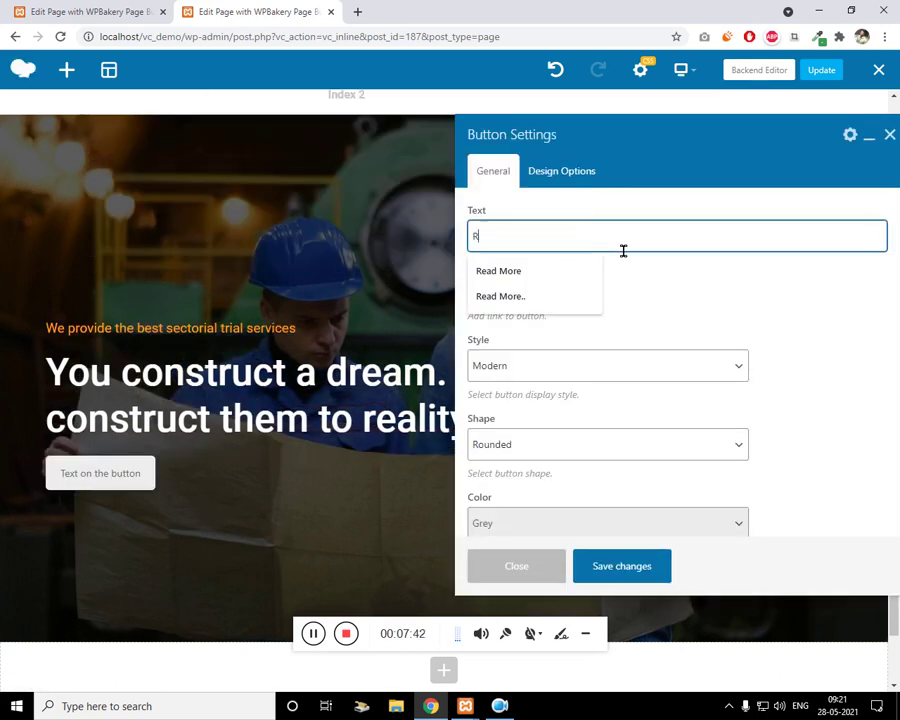
type("ead More")
left_click(593, 264)
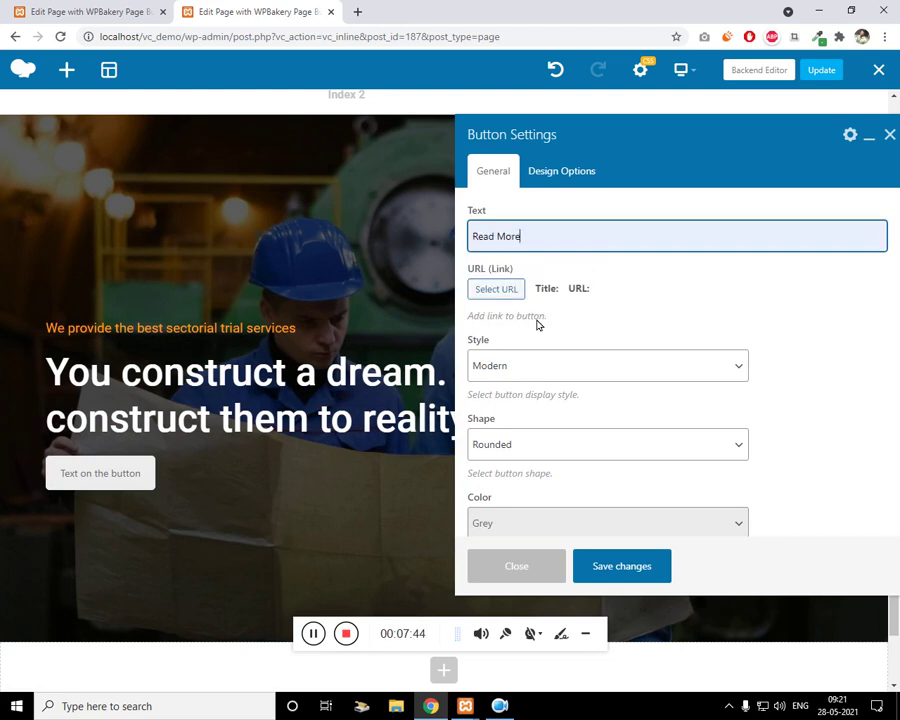
scroll(683, 516, "down", 6)
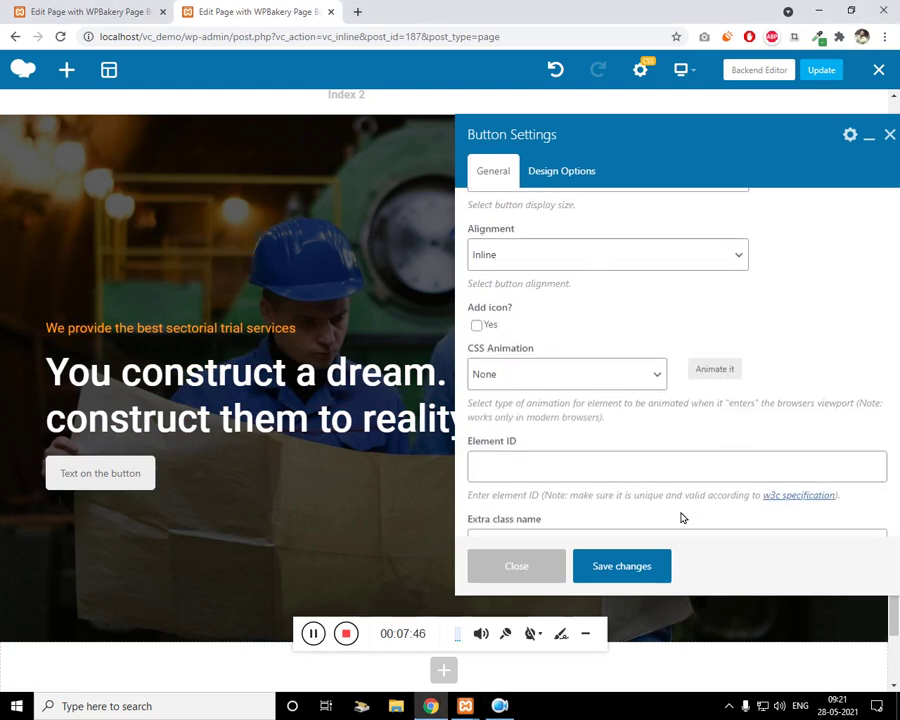
left_click(538, 440)
type("readMore")
left_click(650, 567)
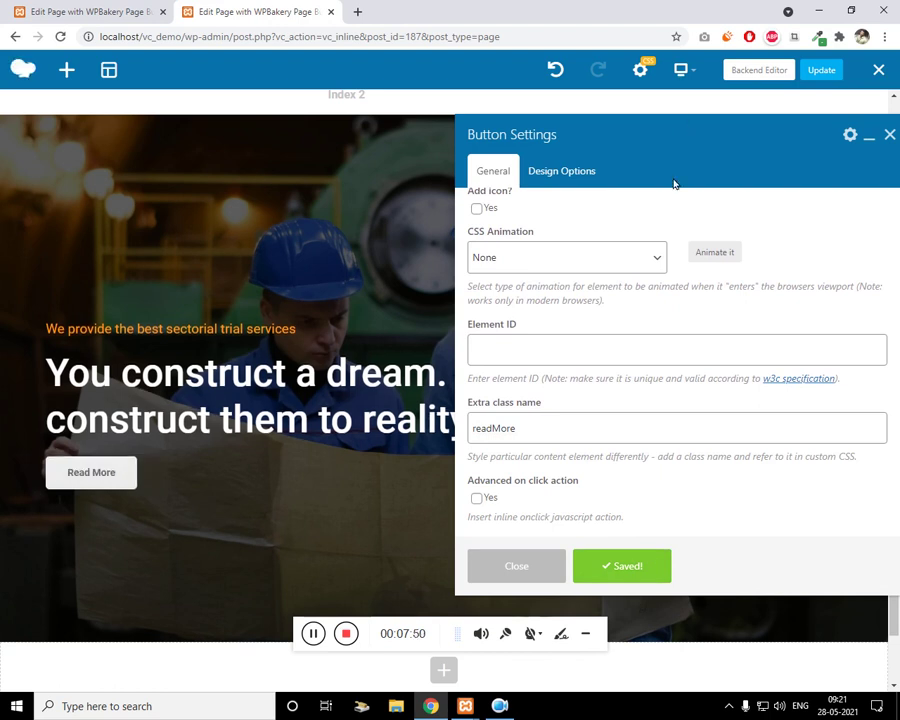
Change the Read More button's style to Custom and paste the orange color as its background
scroll(676, 232, "up", 5)
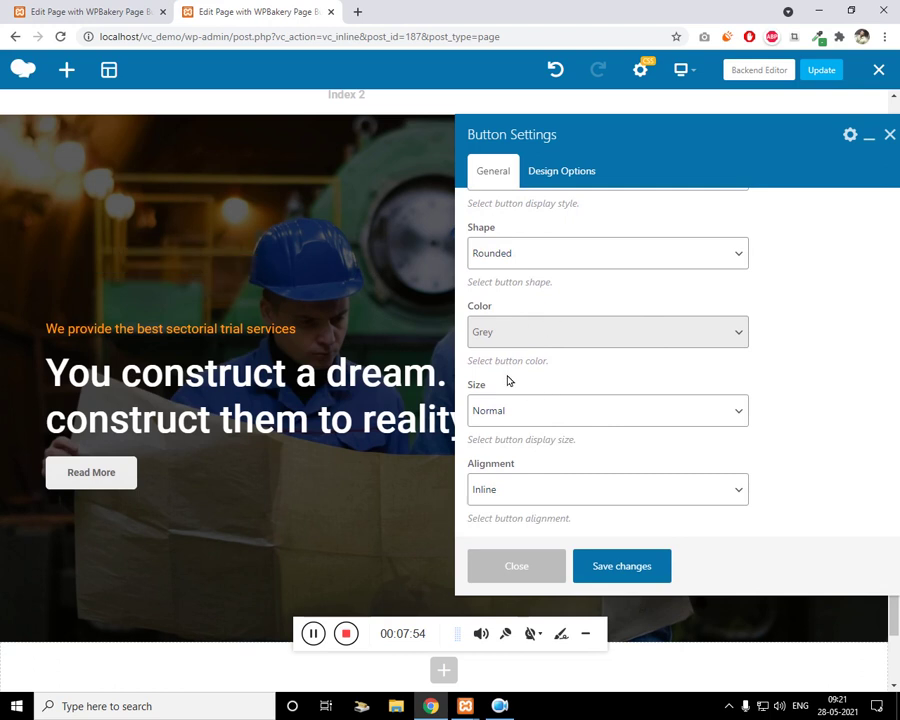
scroll(585, 319, "up", 3)
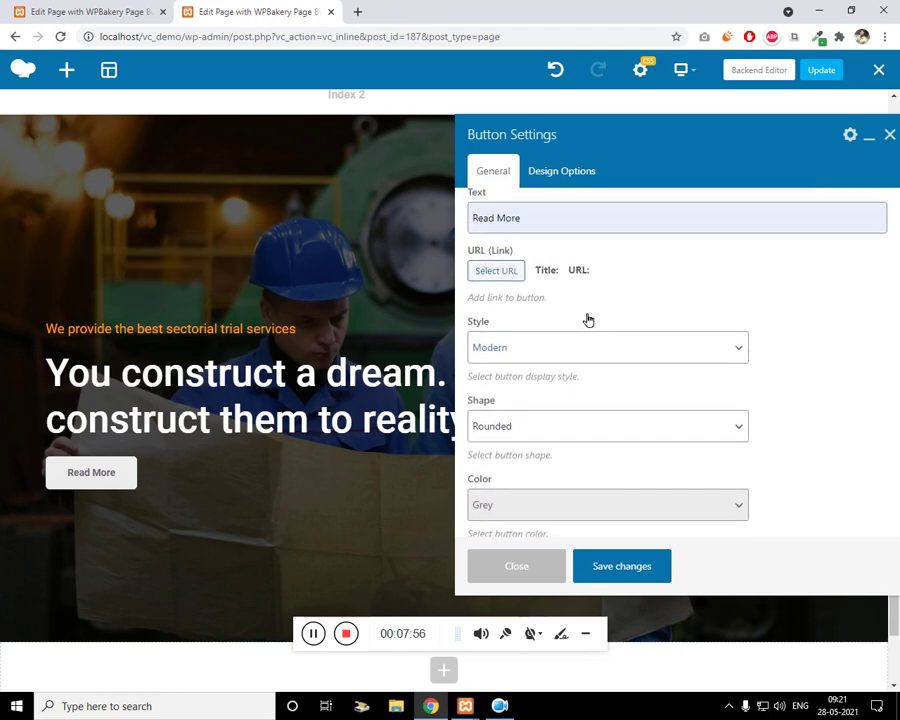
left_click(517, 370)
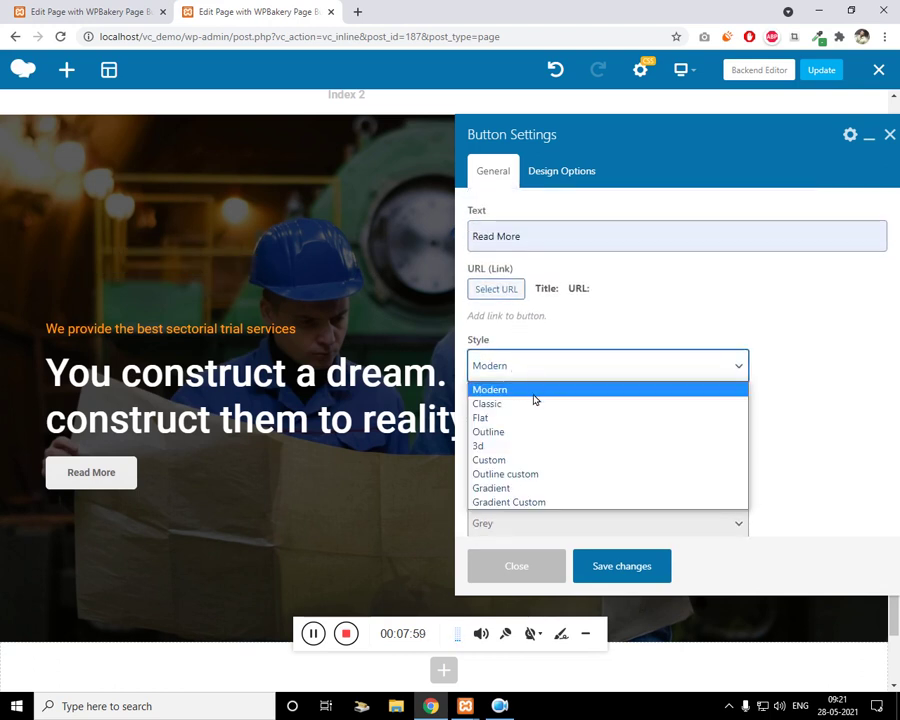
left_click(531, 460)
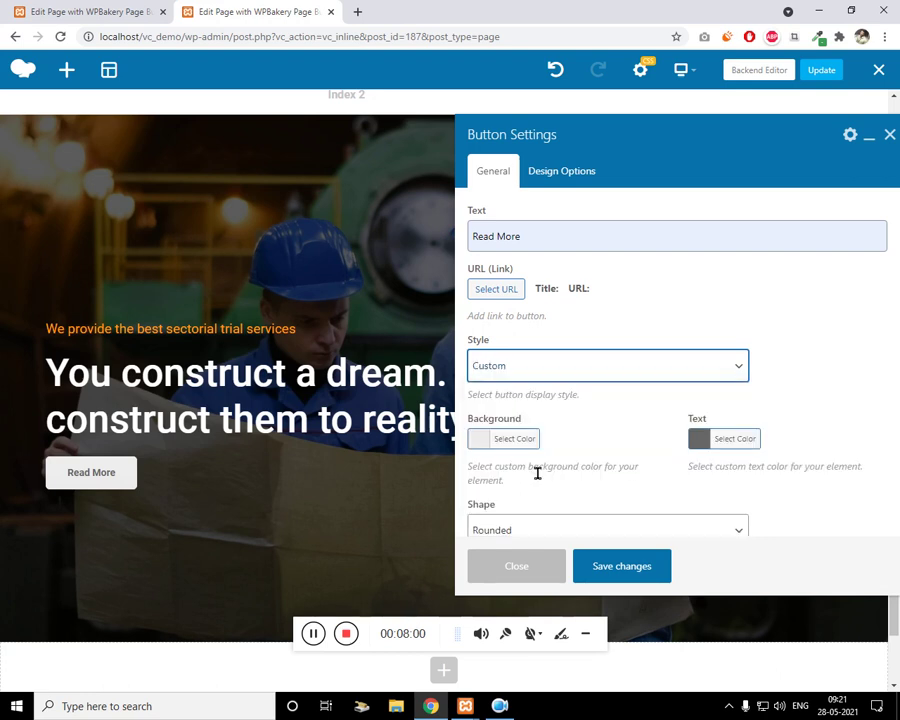
scroll(580, 378, "down", 1)
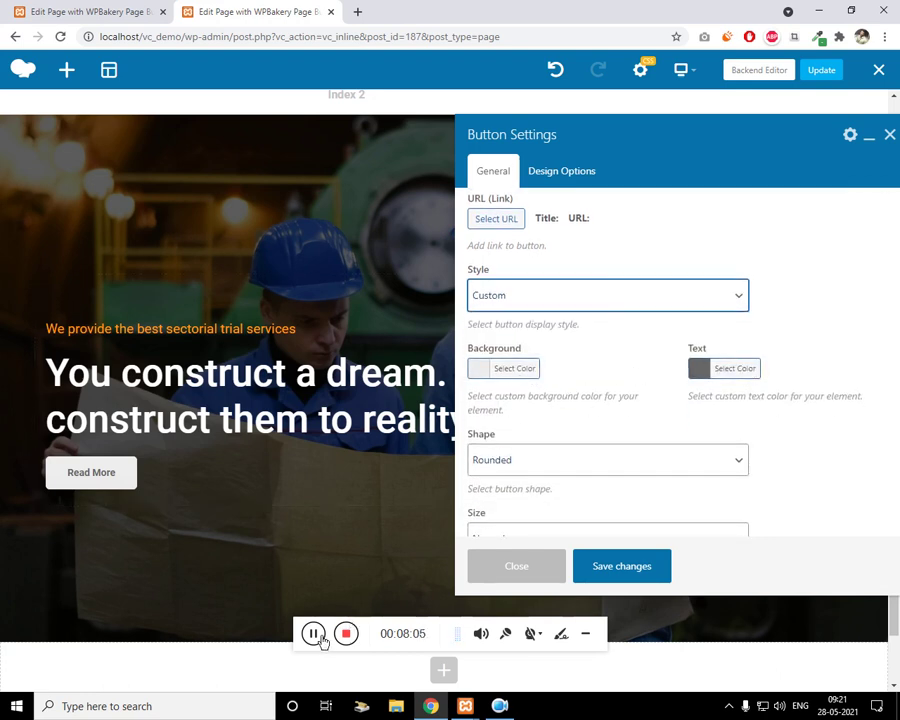
left_click(477, 370)
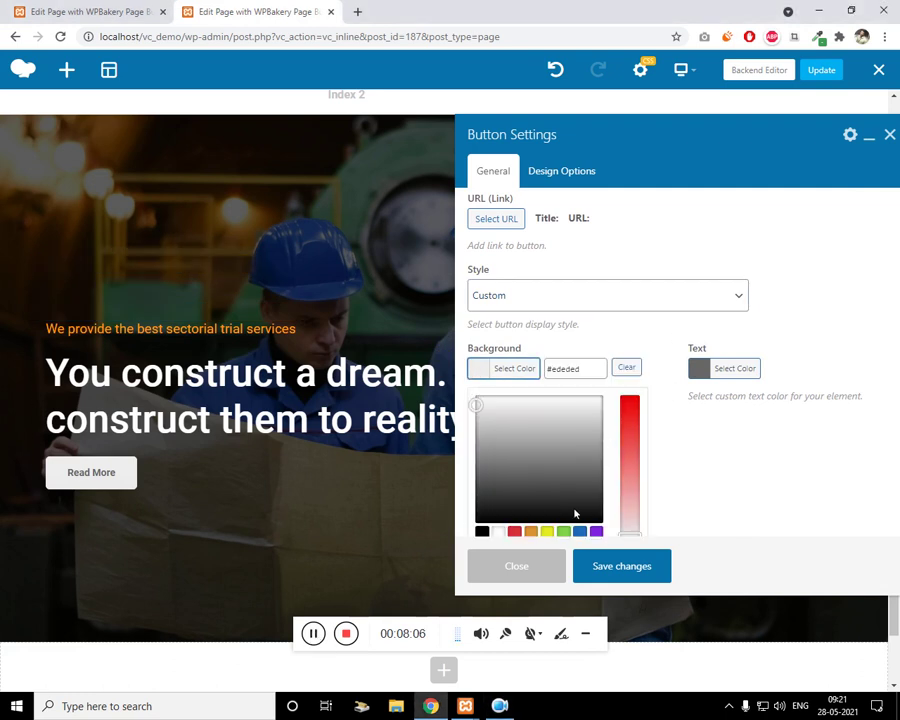
double_click(583, 375)
key("ctrl+v")
left_click(691, 455)
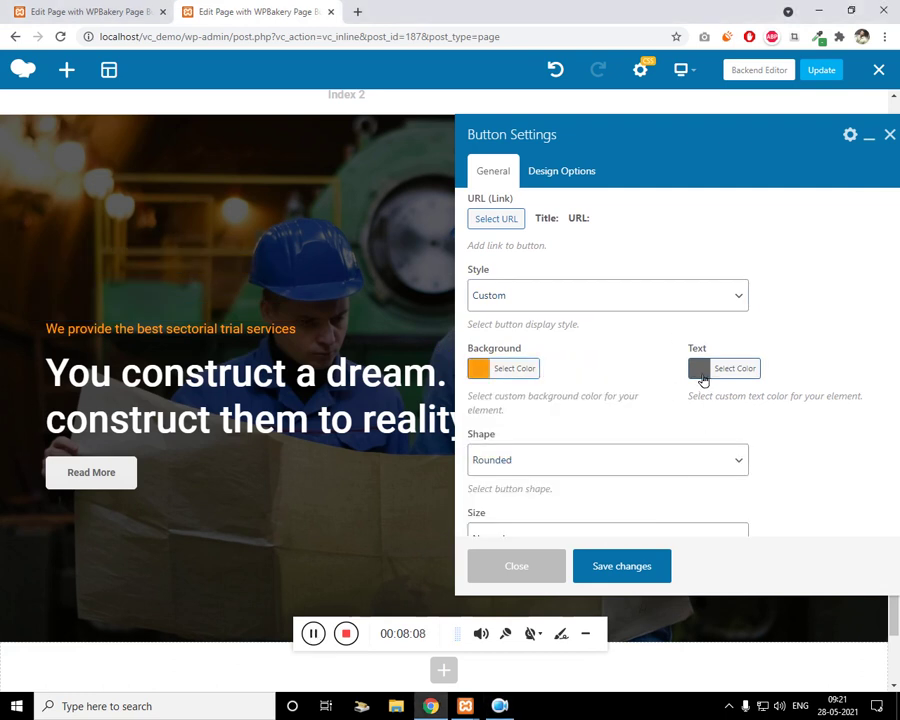
Set the Read More button's text color to near-black #0a0a0a and save the element
left_click(702, 375)
left_click_drag(711, 449, 699, 388)
left_click_drag(687, 464, 677, 532)
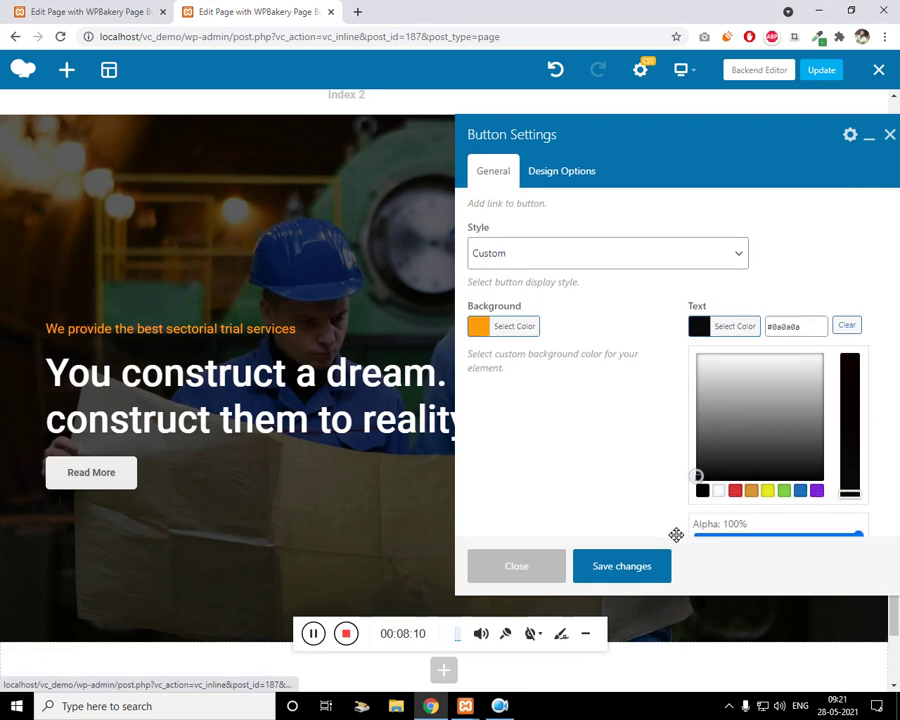
left_click(804, 310)
left_click(650, 562)
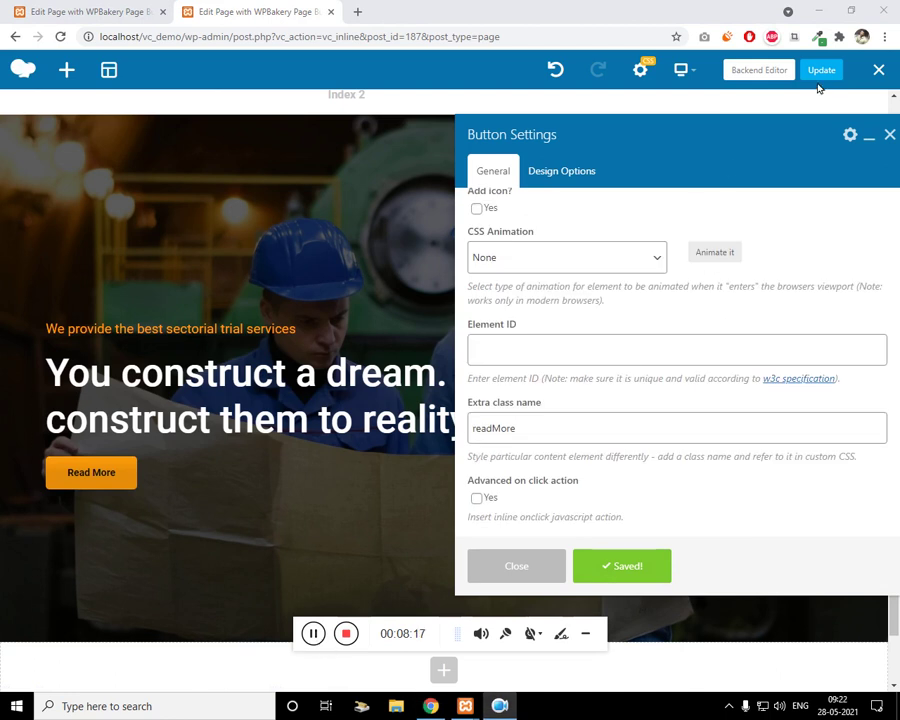
Update the Index 2 page and close the button settings
left_click(832, 78)
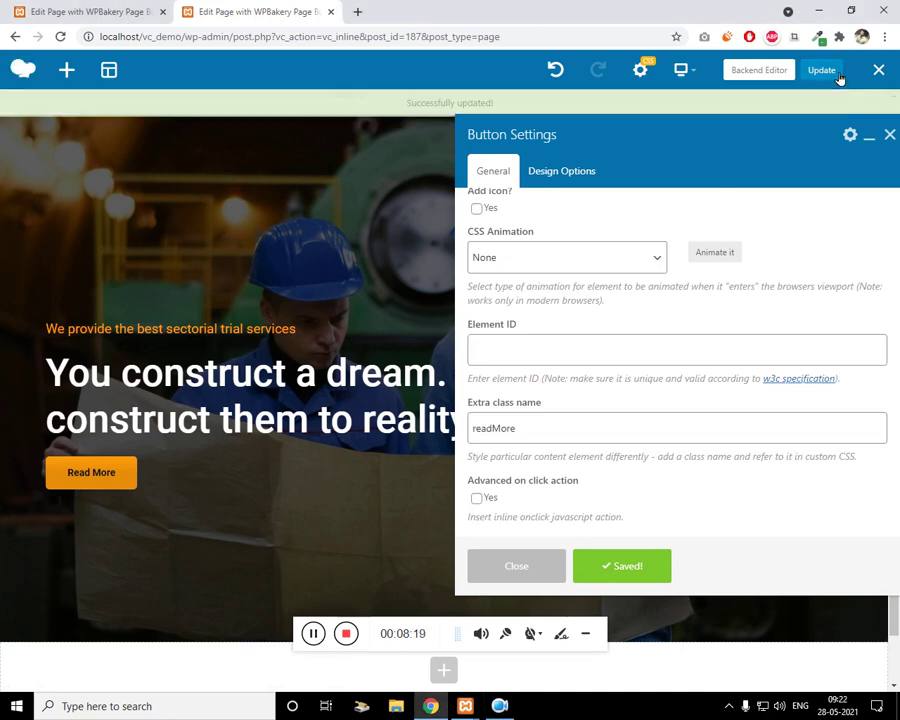
left_click(889, 135)
scroll(70, 220, "up", 1)
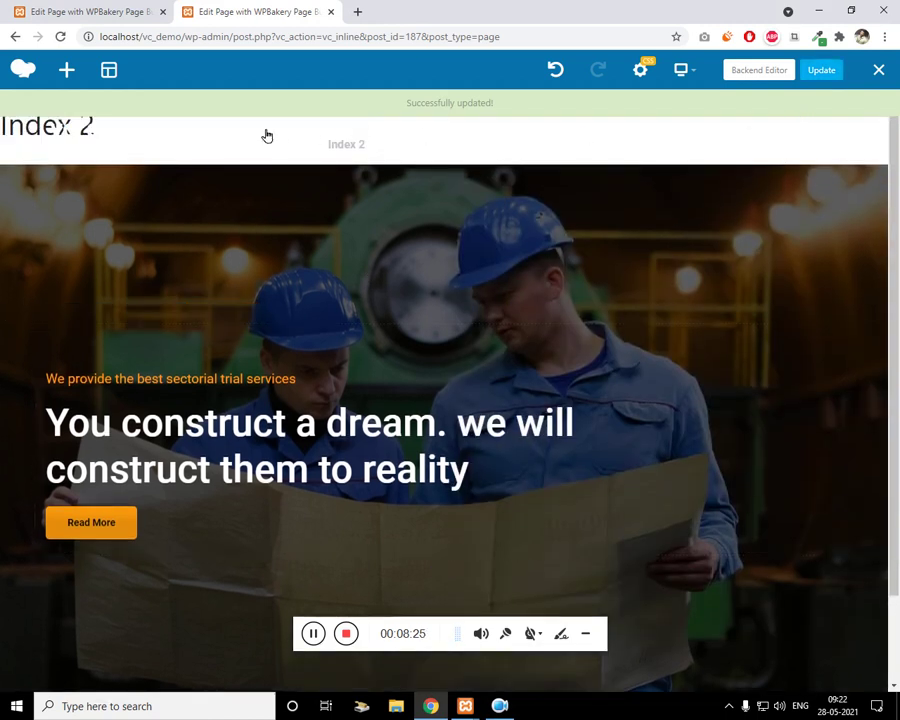
Copy the site's base address localhost/vc_demo/ and open it in a new browser tab
left_click(244, 40)
key("Home")
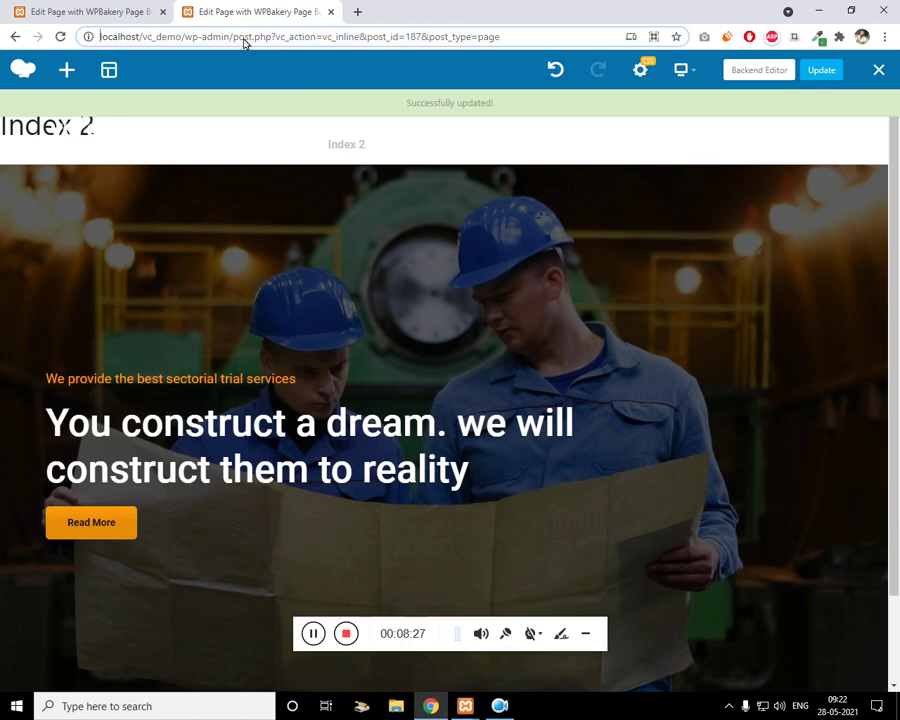
key("ctrl+shift+Right")
key("ctrl+shift+Right")
key("ctrl+shift+Right")
key("ctrl+c")
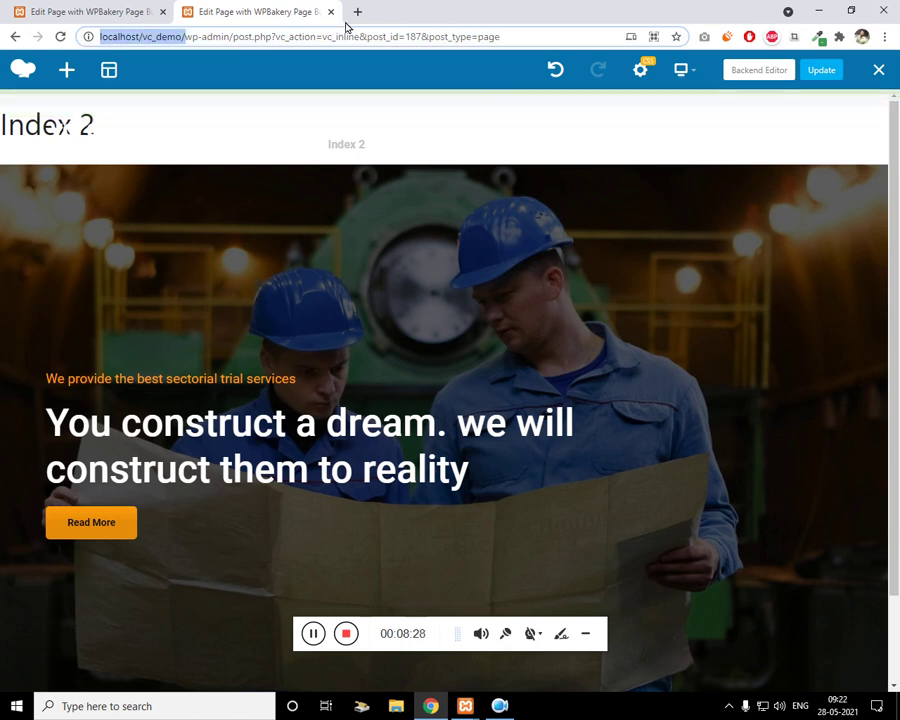
left_click(357, 11)
key("ctrl+v")
key("Return")
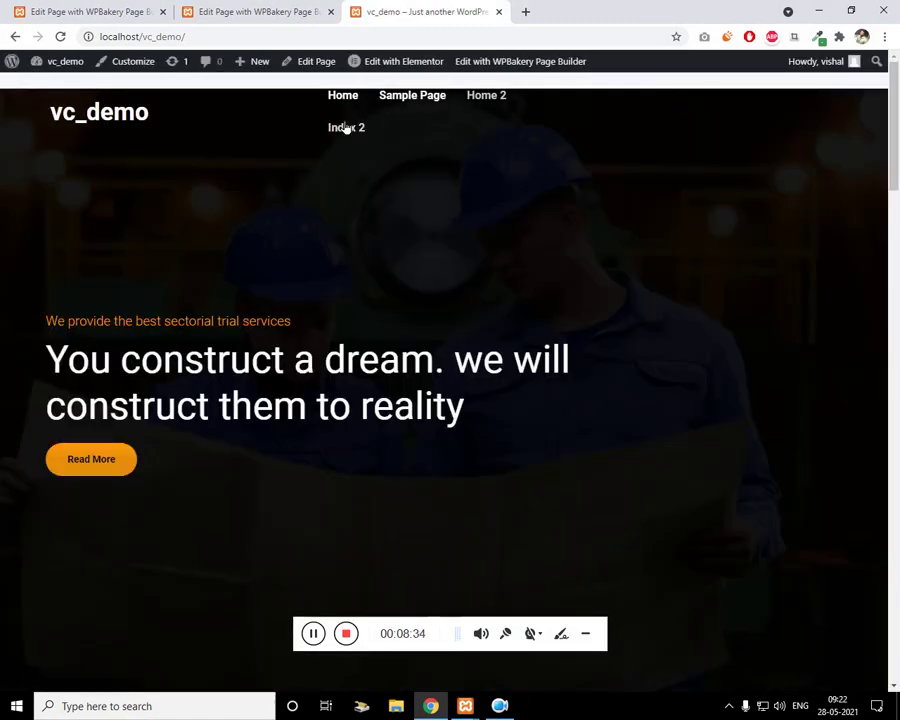
Open the published Index 2 page from the site navigation and check its header and hero section
left_click(345, 128)
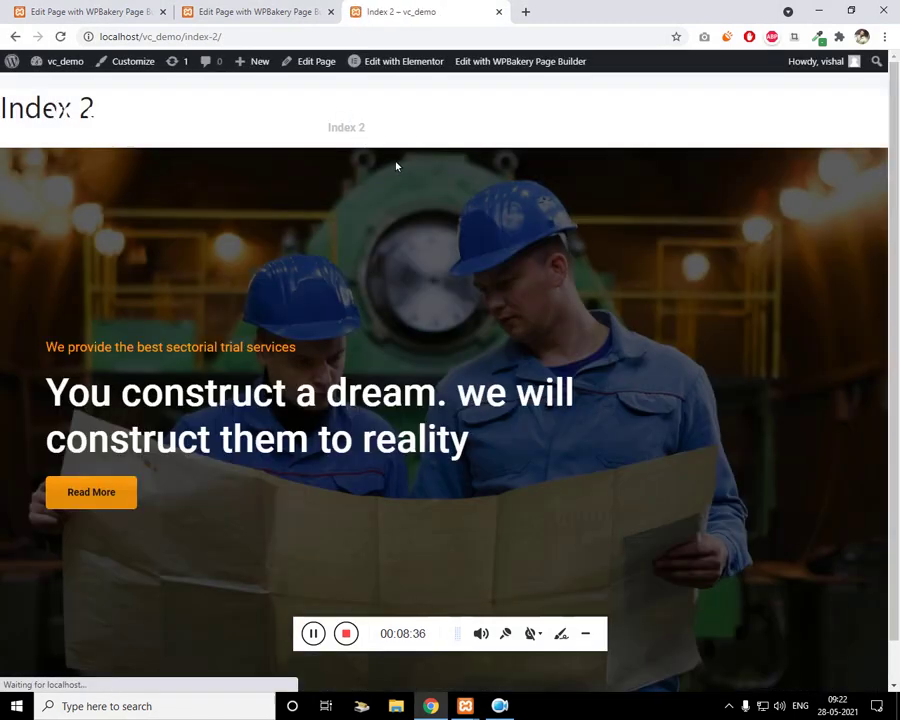
scroll(176, 293, "down", 1)
scroll(176, 293, "up", 1)
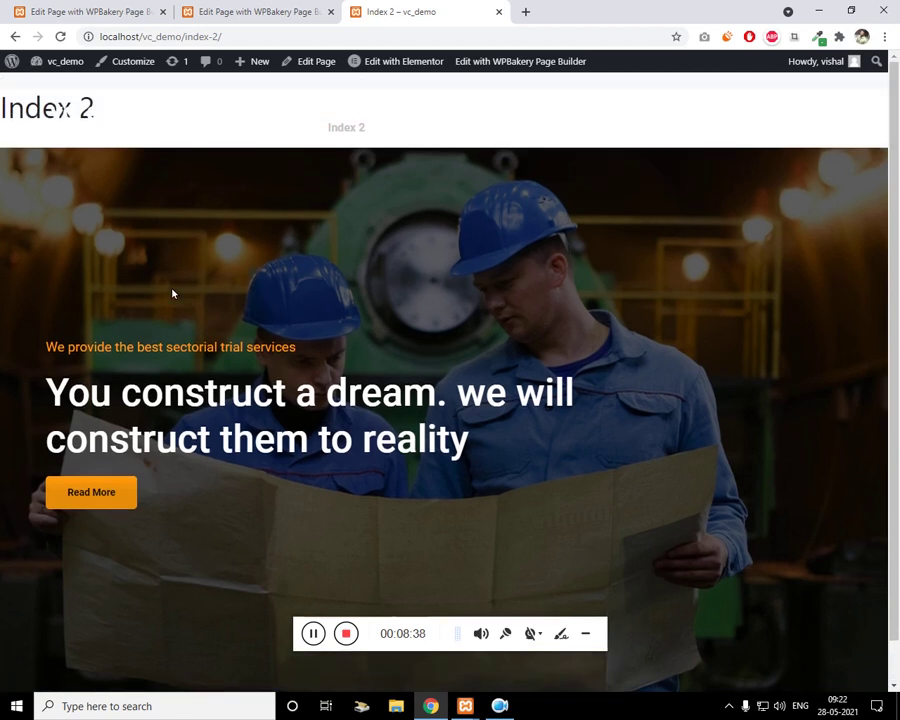
scroll(176, 293, "down", 1)
scroll(306, 638, "up", 1)
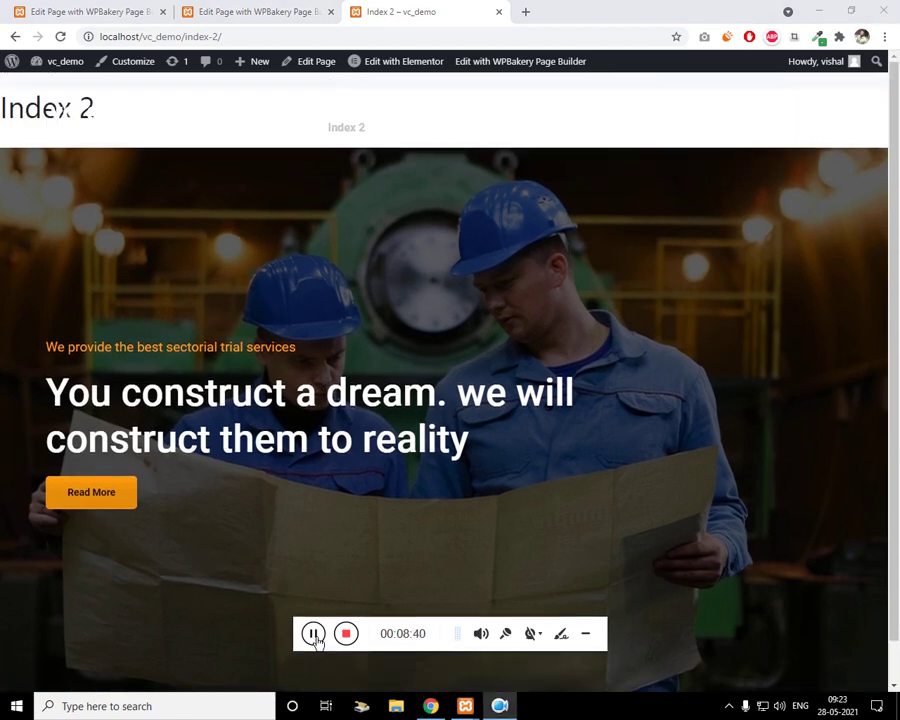
left_click(137, 7)
left_click(424, 13)
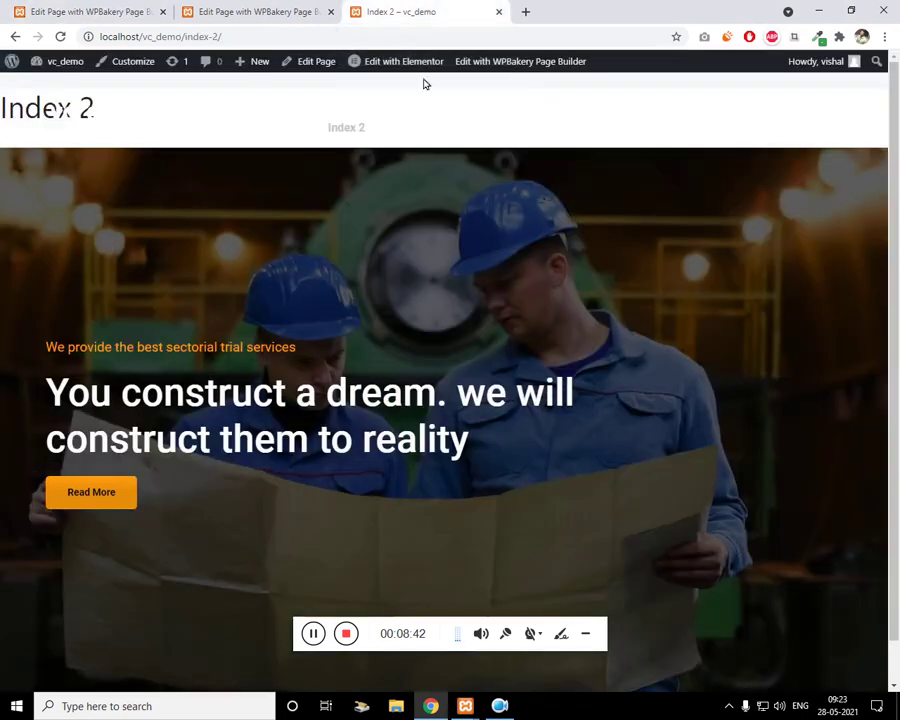
Open the published header template from the WordPress Header Footer & Blocks list for editing in Elementor
right_click(424, 74)
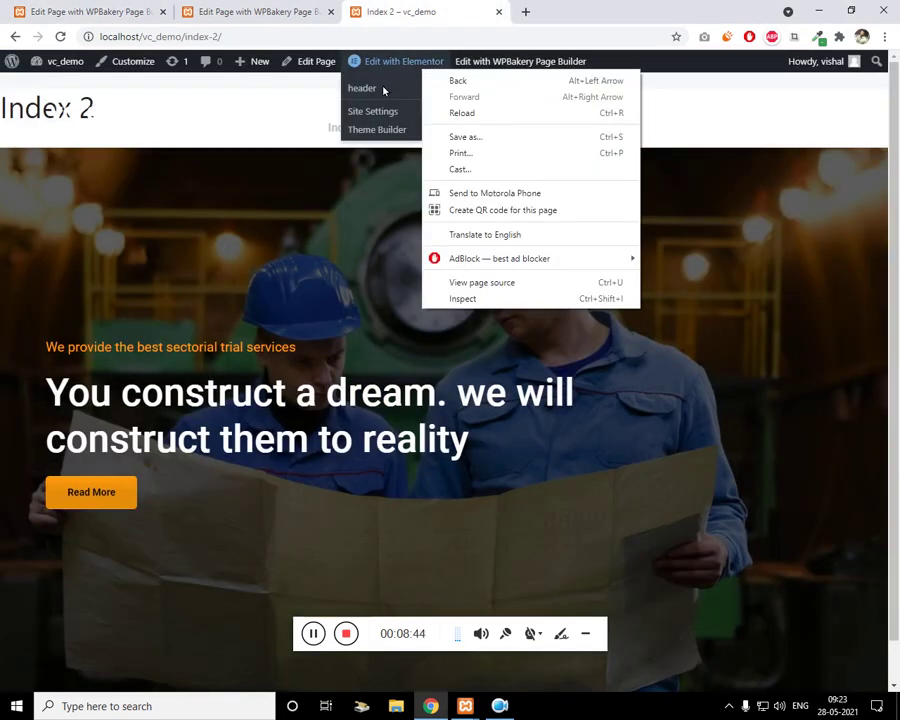
left_click(371, 89)
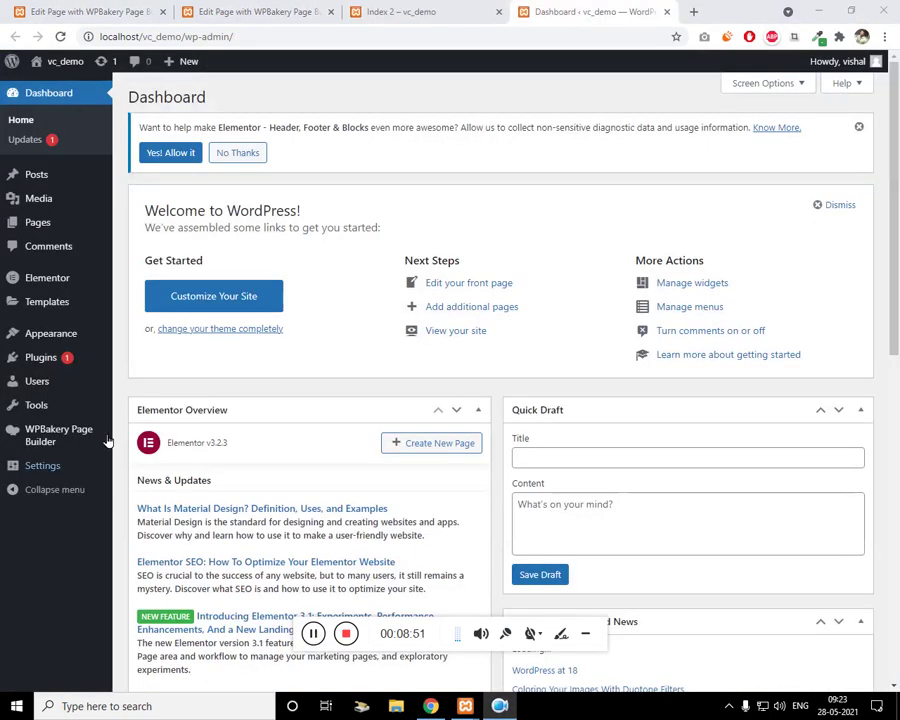
mouse_move(86, 333)
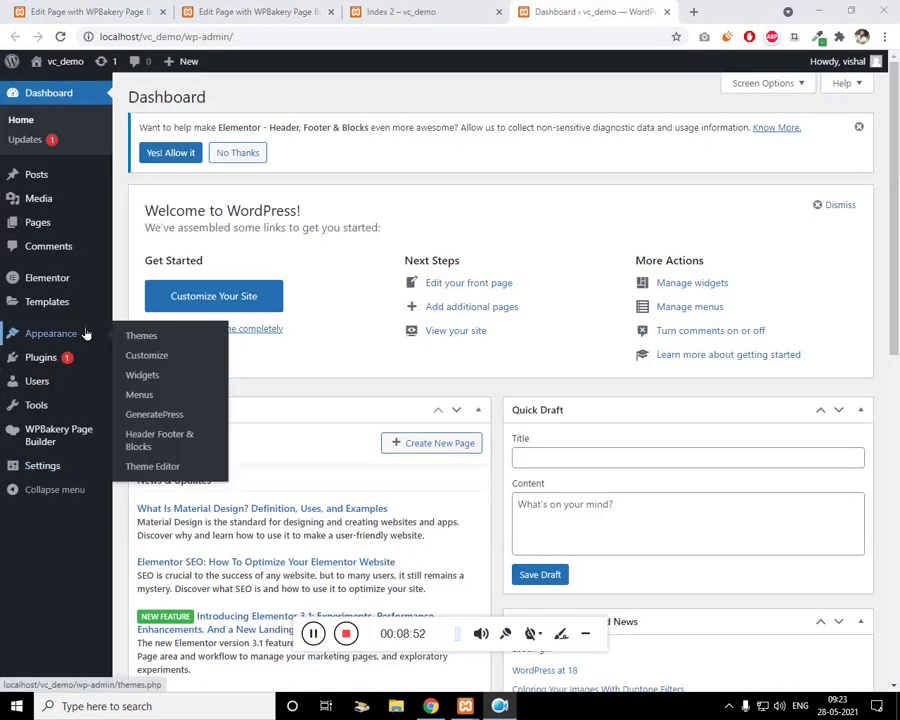
left_click(204, 441)
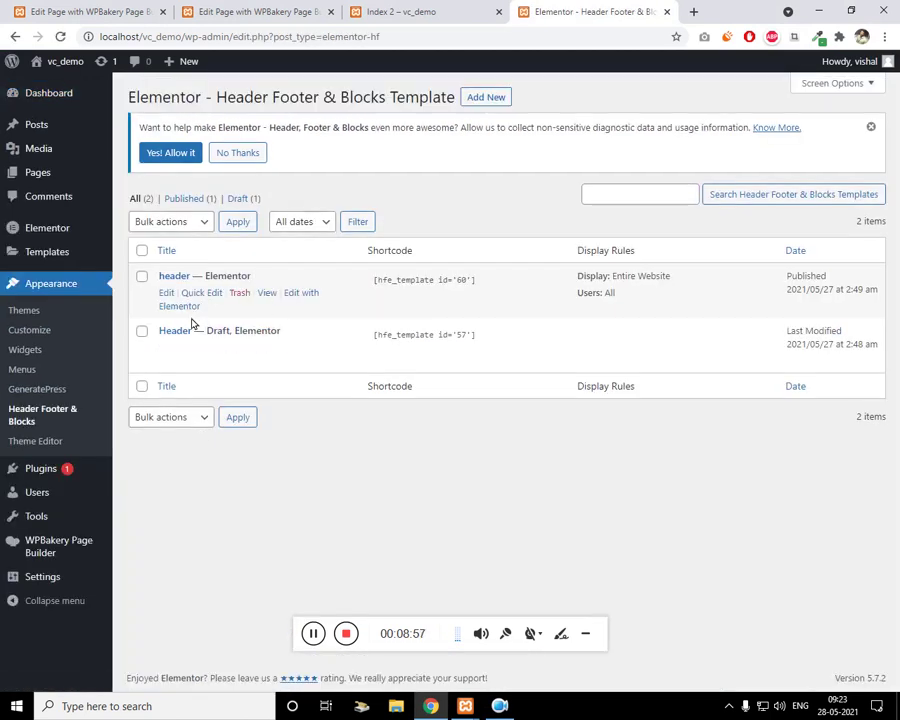
left_click(171, 294)
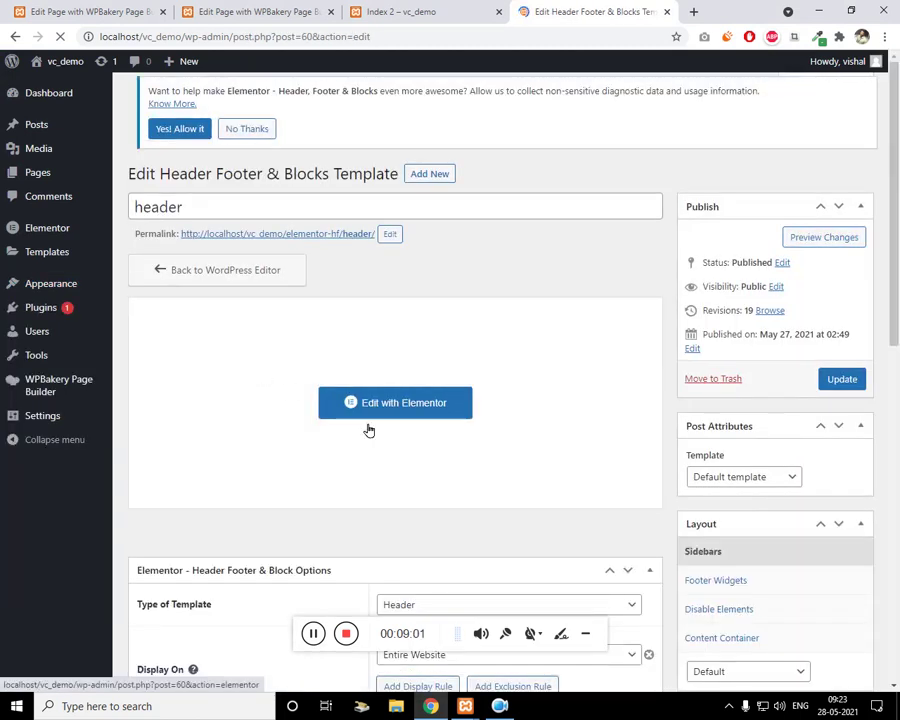
left_click(389, 402)
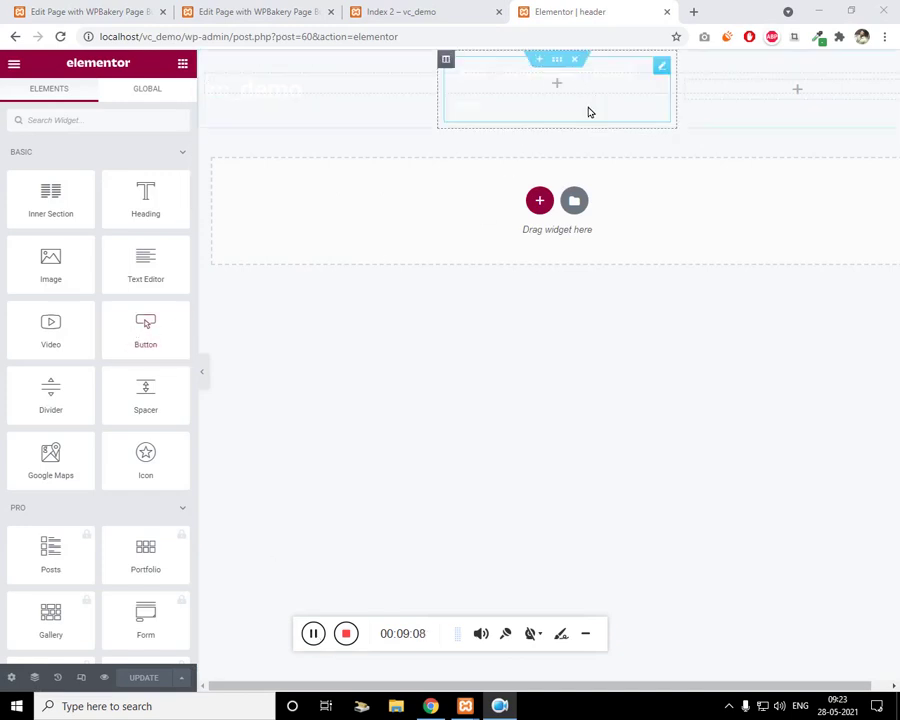
Reduce the negative top margin of the empty section below the header's navigation section to 0
left_click(588, 111)
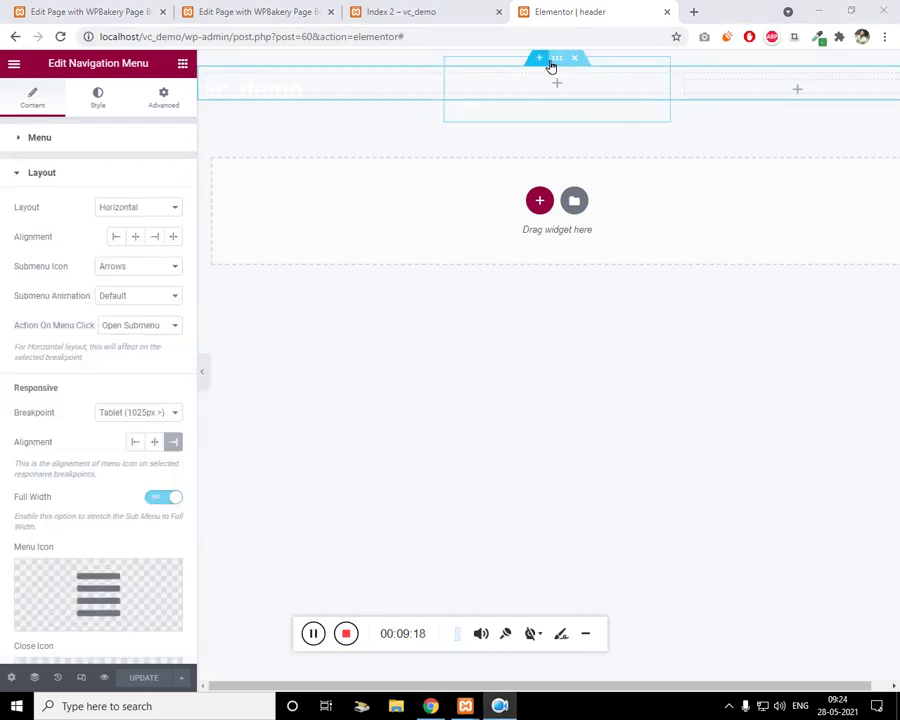
left_click(555, 62)
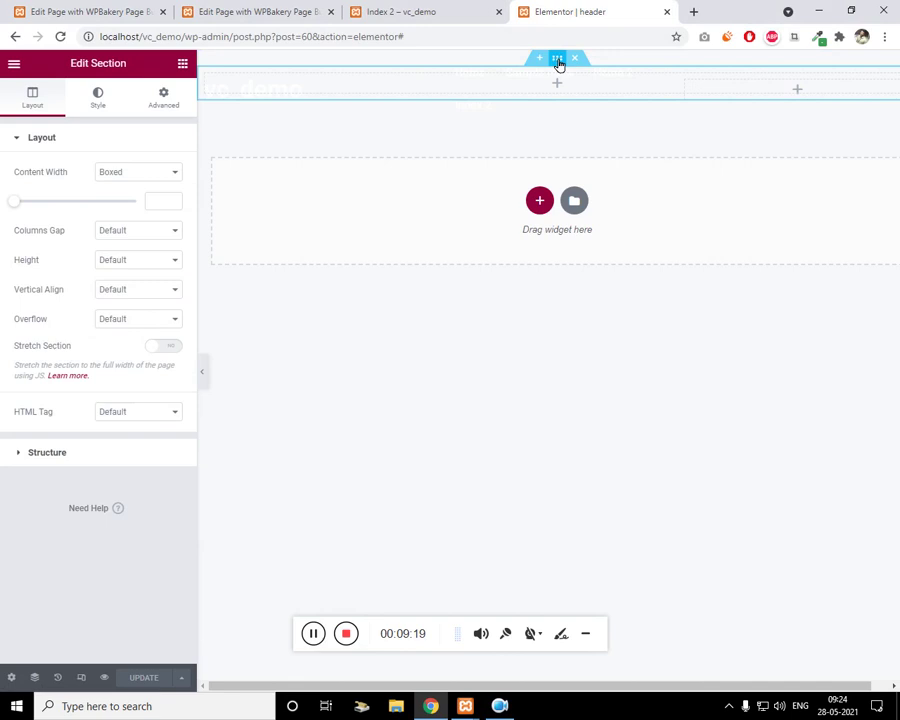
left_click(162, 100)
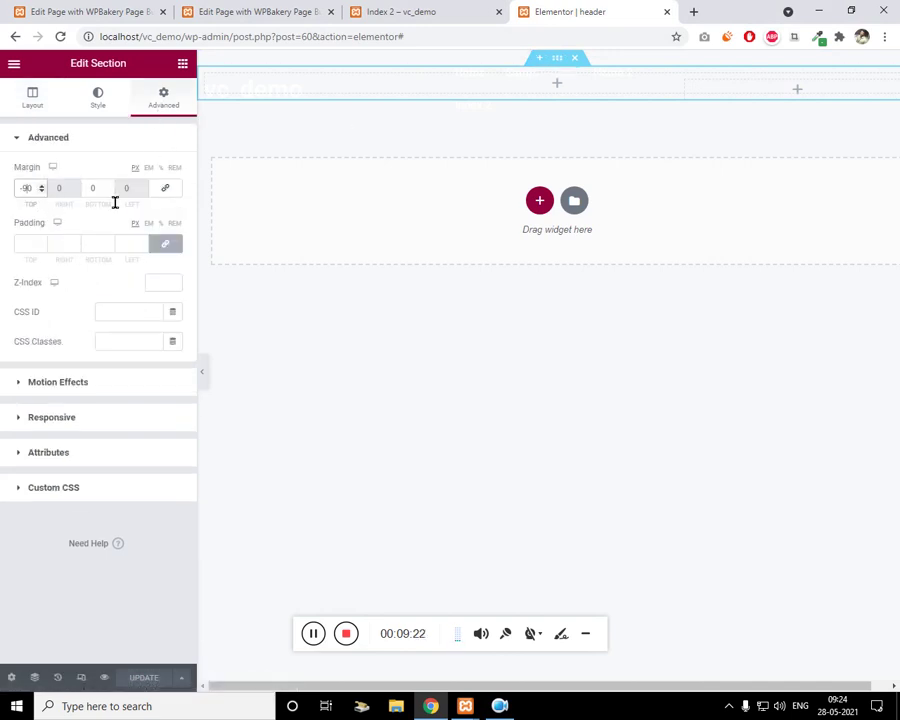
key("BackSpace")
key("BackSpace")
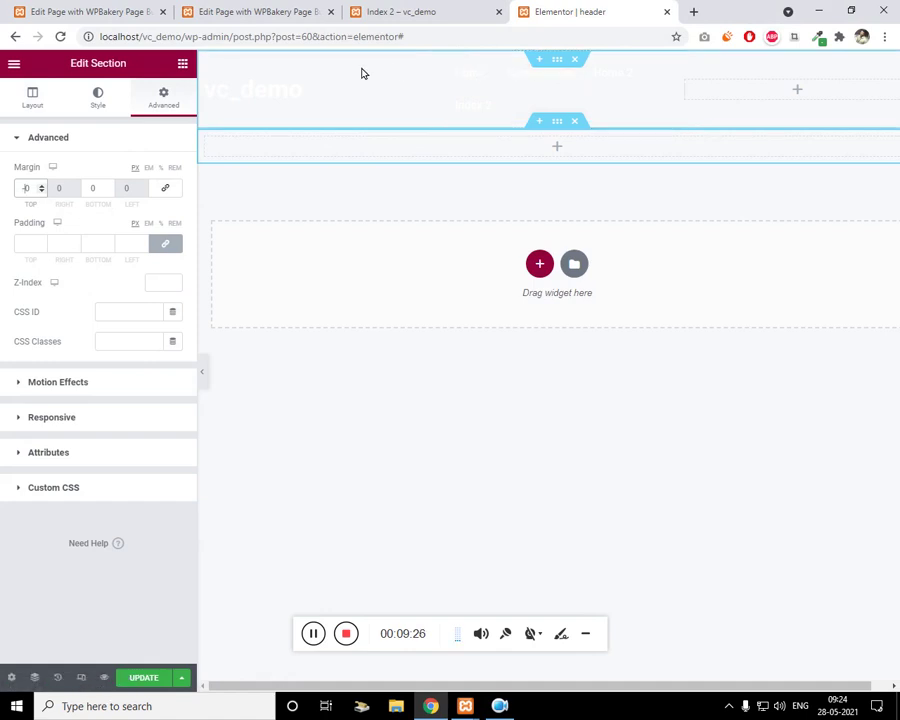
Insert a two-column section above the header's navigation section and move the site title column and navigation menu into it
left_click(563, 64)
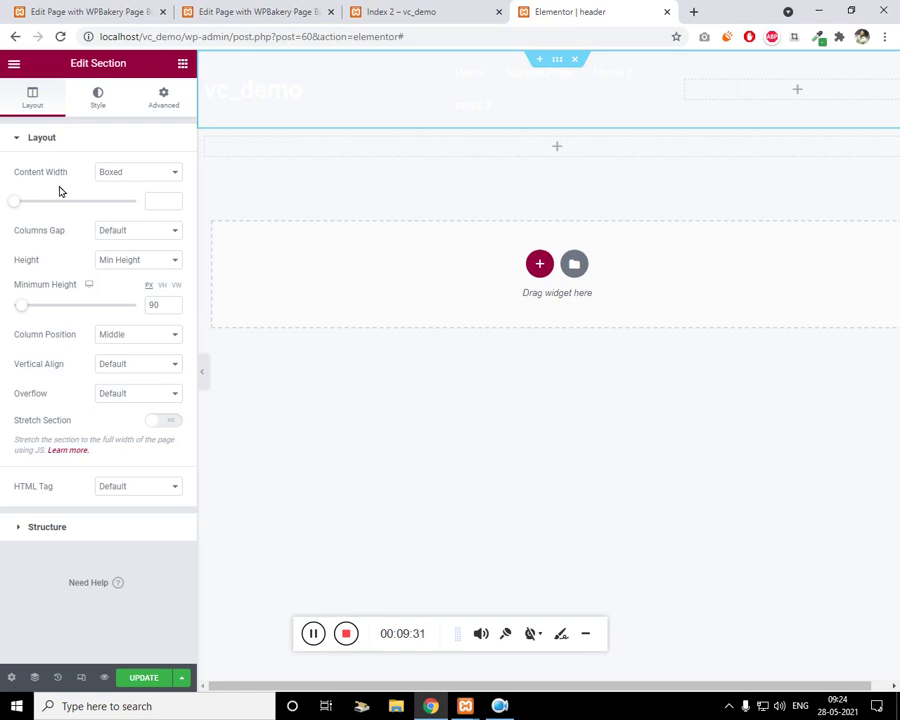
left_click(112, 104)
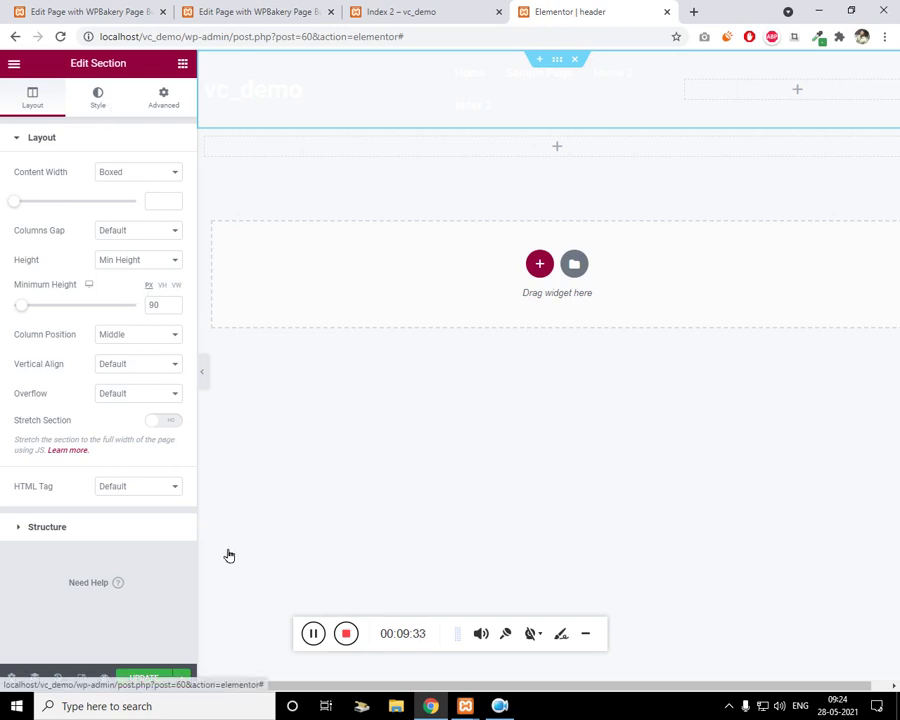
key("ctrl+z")
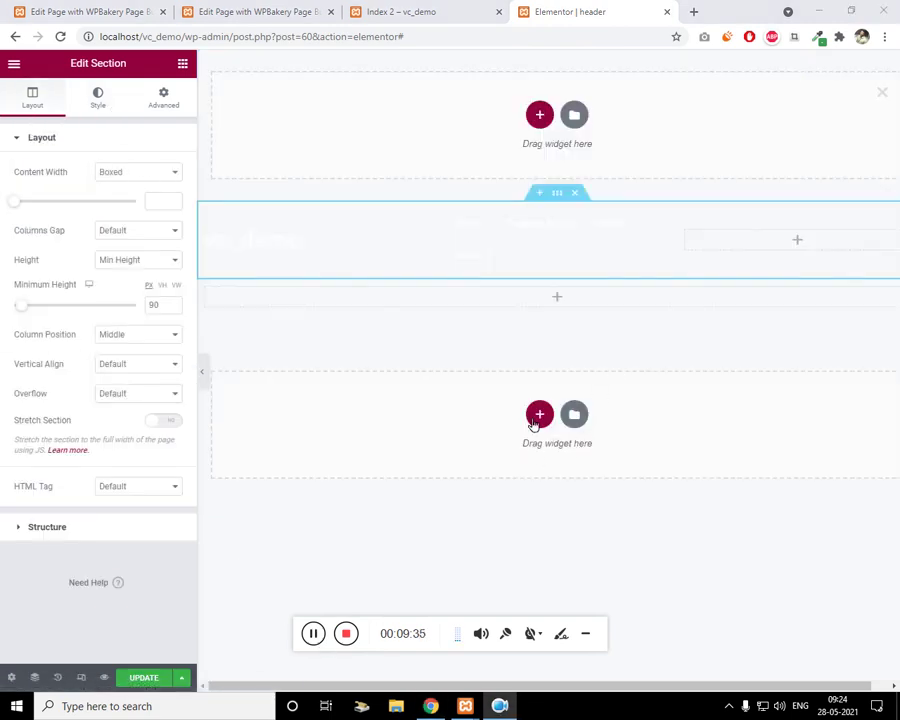
left_click(541, 117)
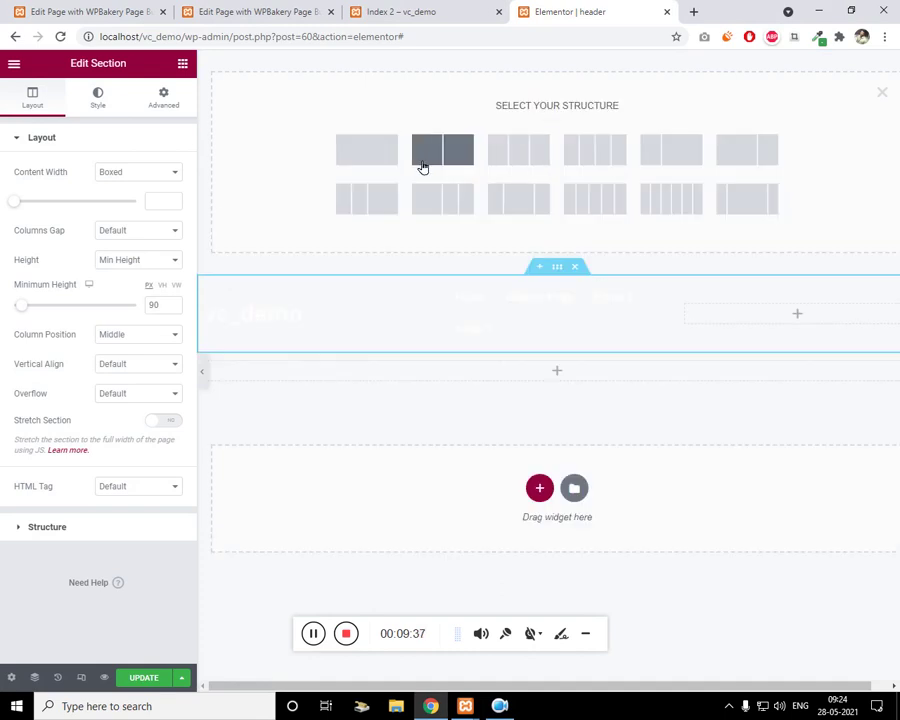
left_click(461, 163)
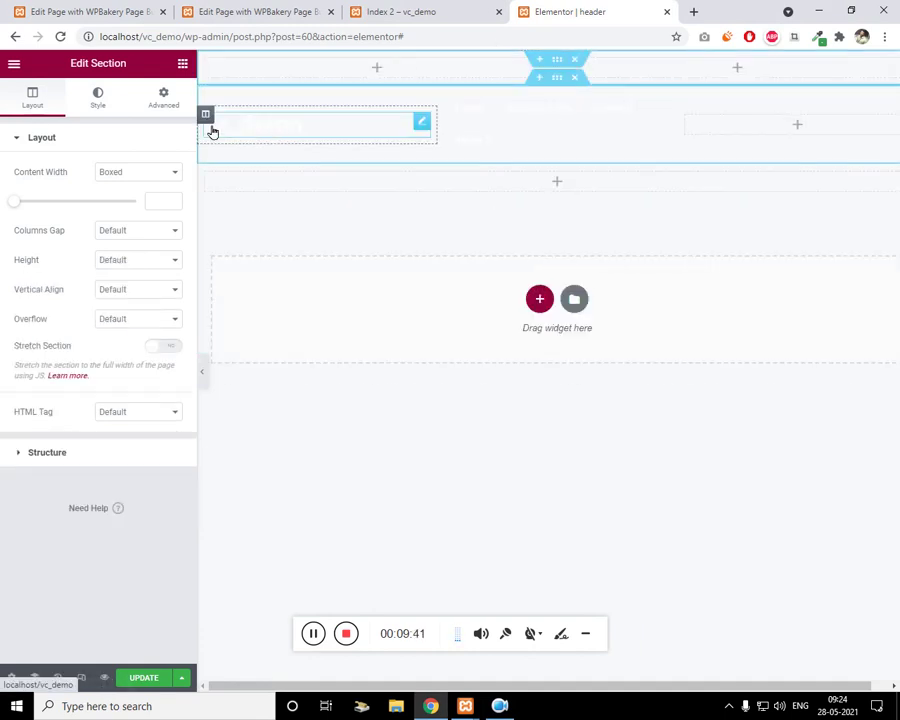
left_click_drag(209, 118, 271, 72)
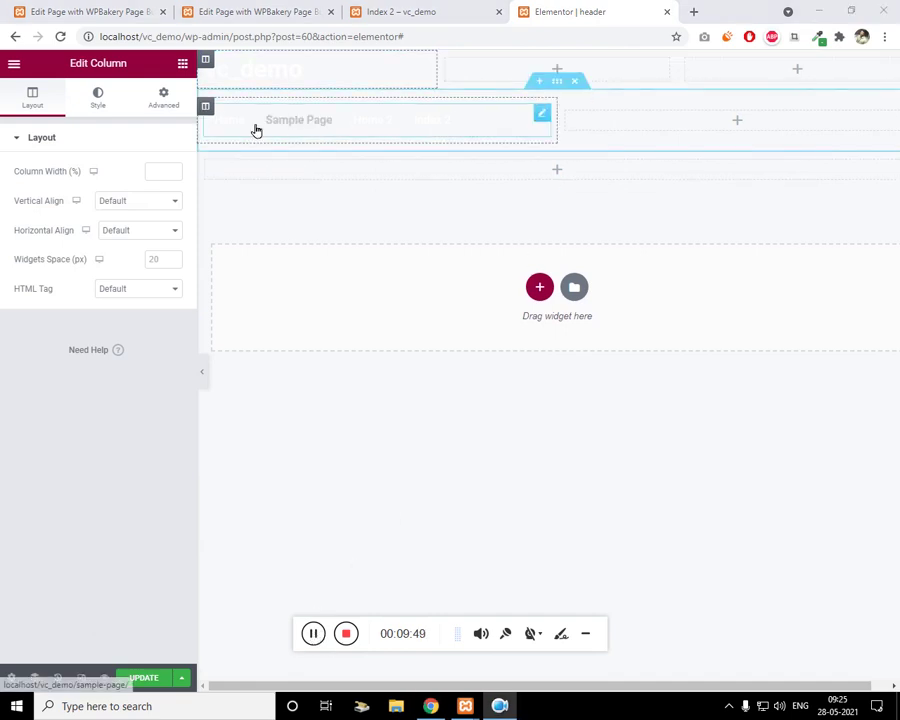
left_click_drag(269, 108, 498, 76)
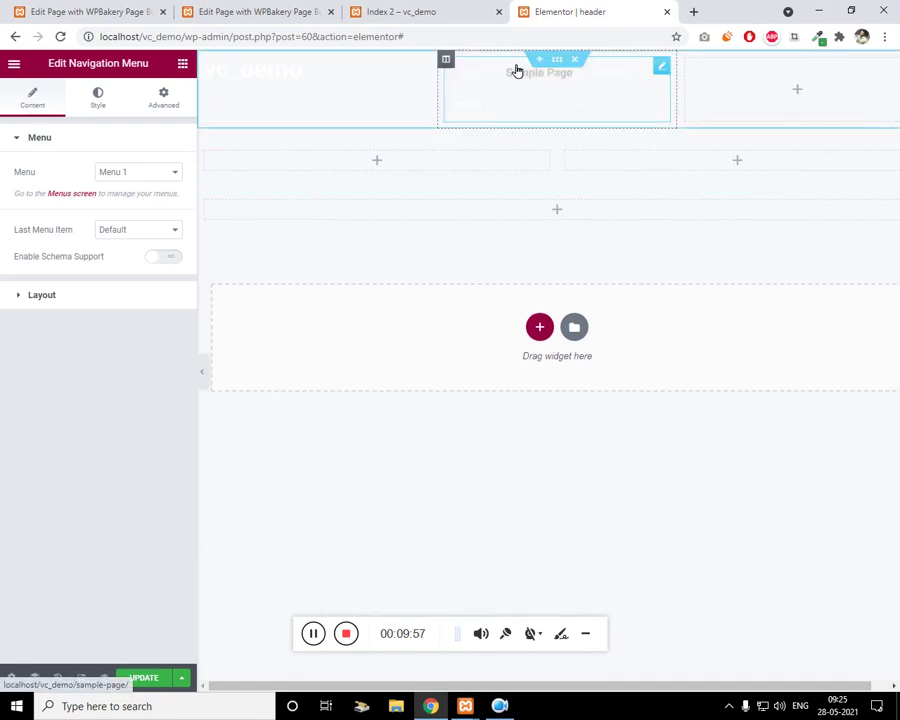
Rebuild the original header section with the site title and a wider navigation column, and delete the added upper section
left_click_drag(450, 61, 705, 162)
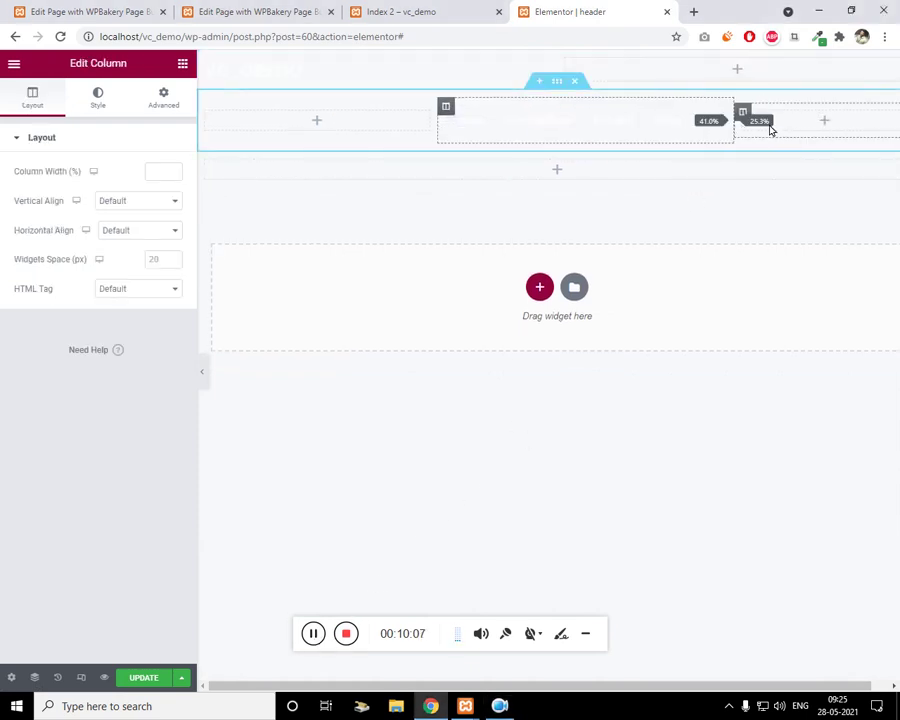
left_click_drag(770, 130, 771, 130)
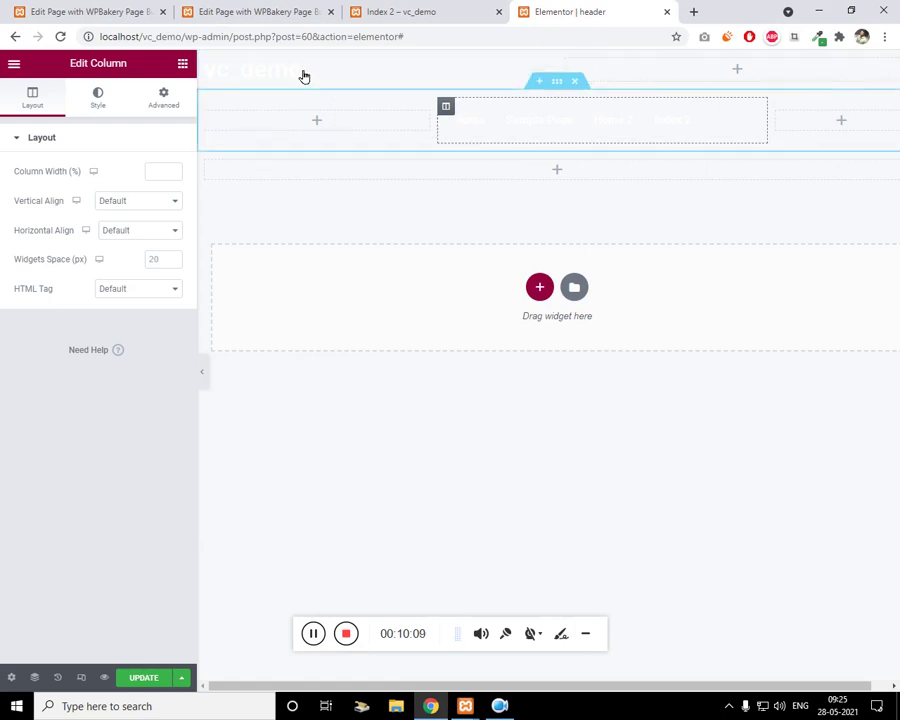
left_click_drag(237, 125, 233, 124)
left_click(585, 63)
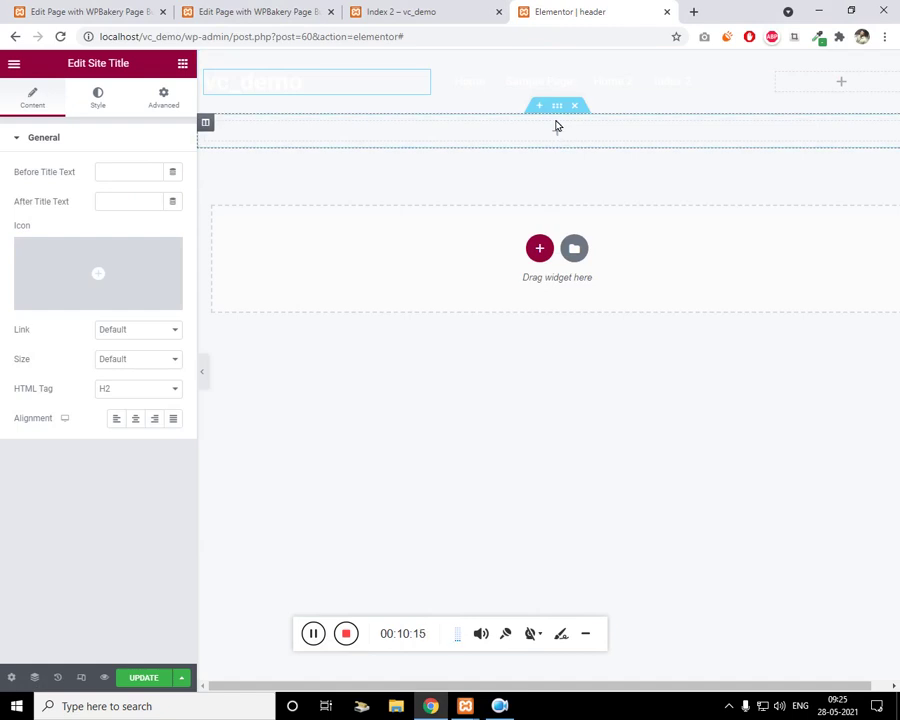
Set the top margin of the empty section below the navigation section to -90 and update the header template
left_click(183, 102)
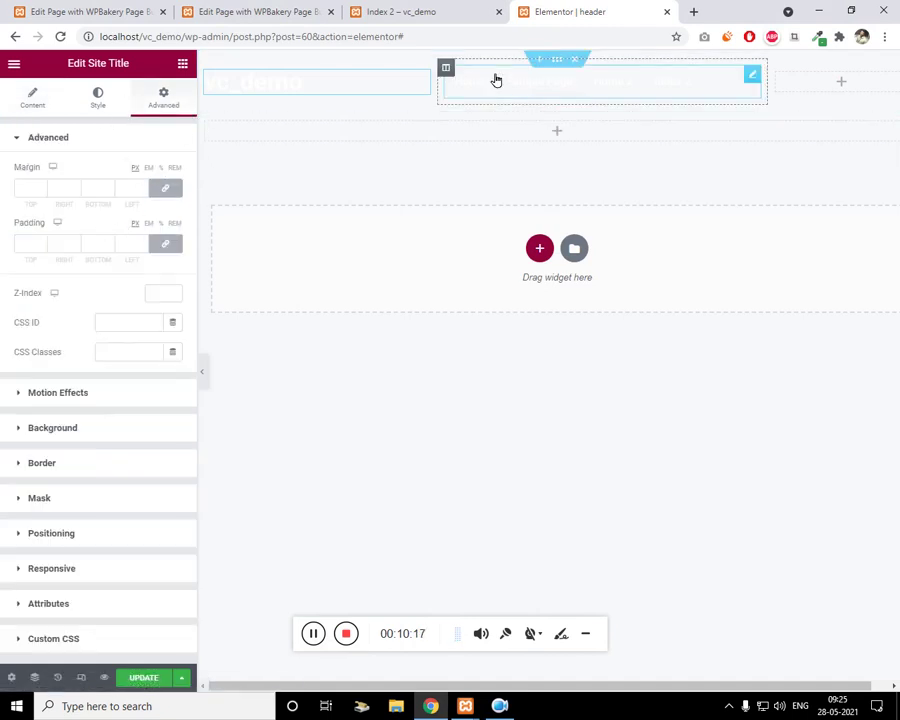
left_click(557, 105)
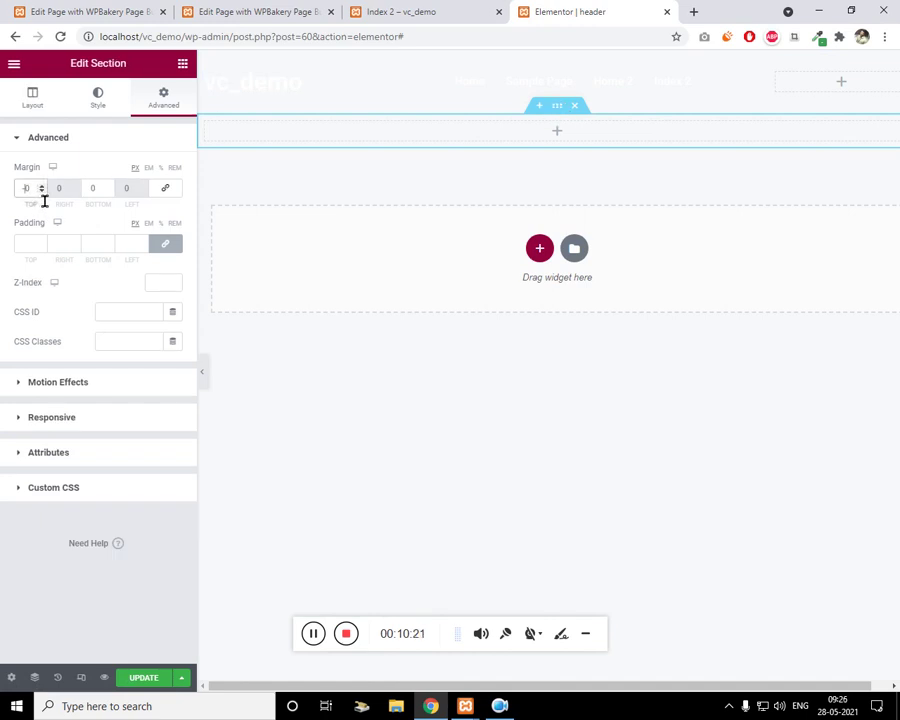
type("60")
left_click(142, 679)
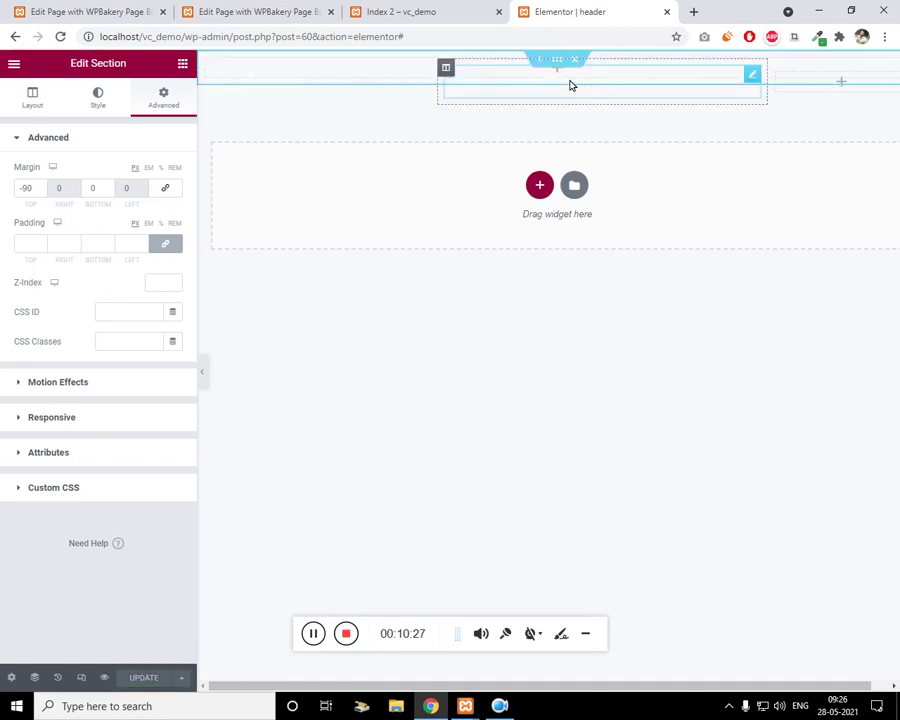
Reload the published Index 2 page to check the updated header over the hero section
left_click(440, 14)
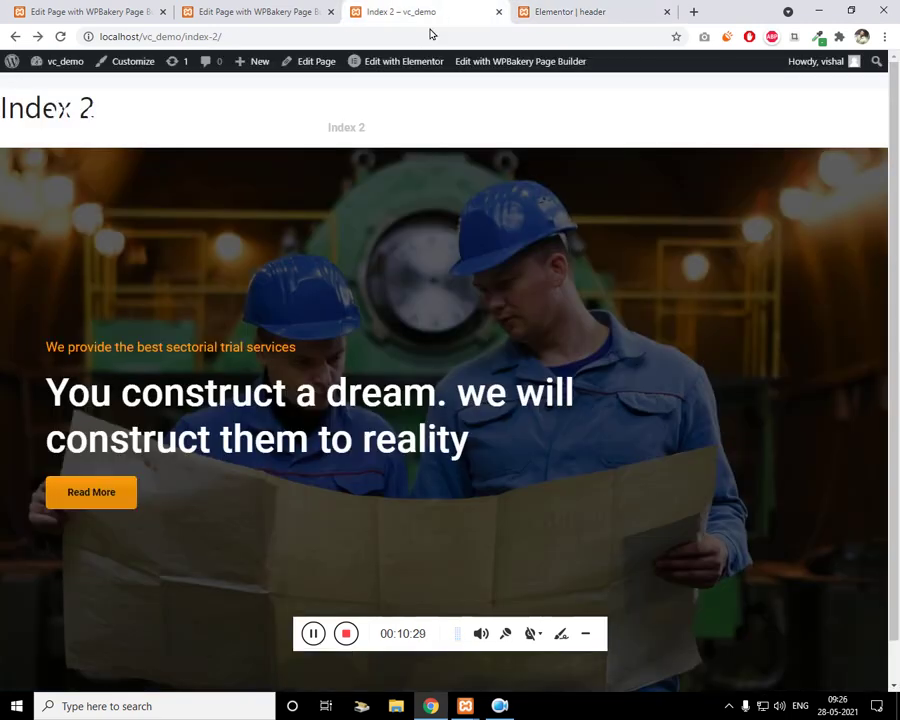
left_click(435, 37)
key("Return")
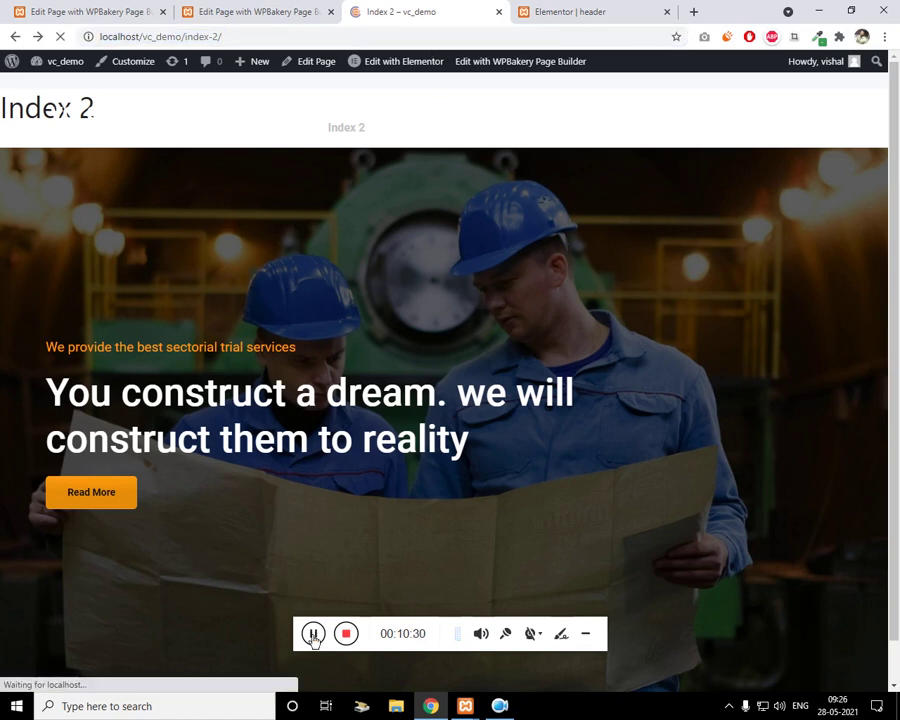
left_click(312, 633)
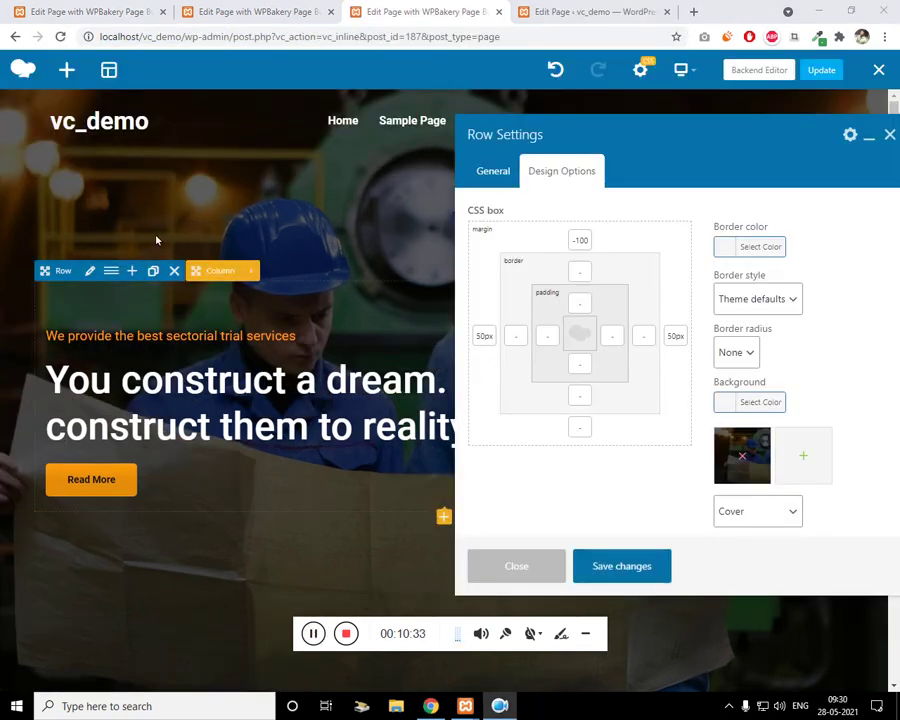
Replace the hero row's background image with x11111111.jpg from the media library and save the row settings
double_click(581, 241)
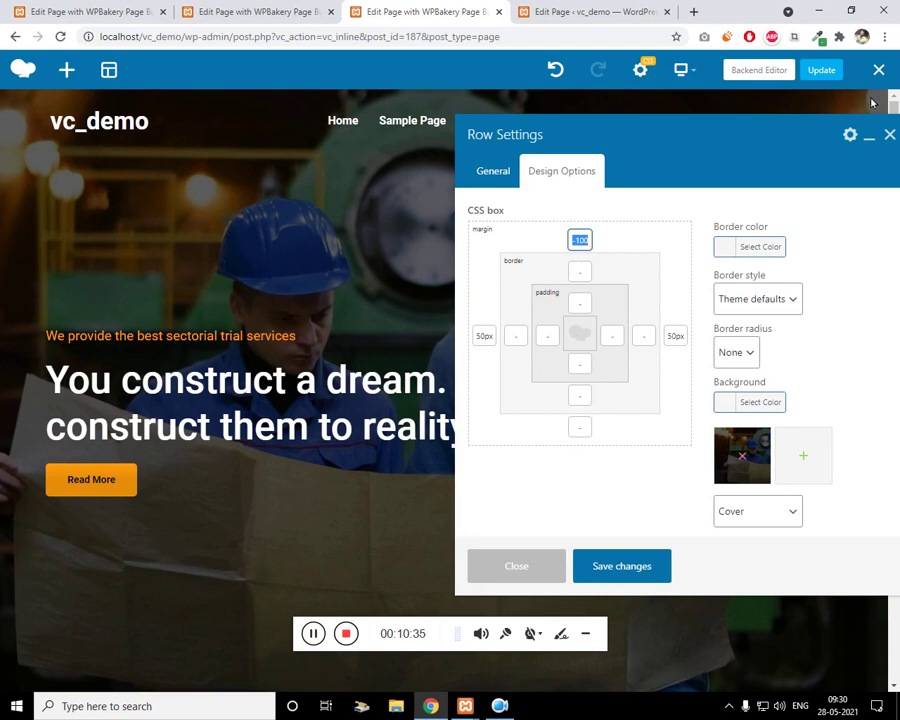
left_click(889, 135)
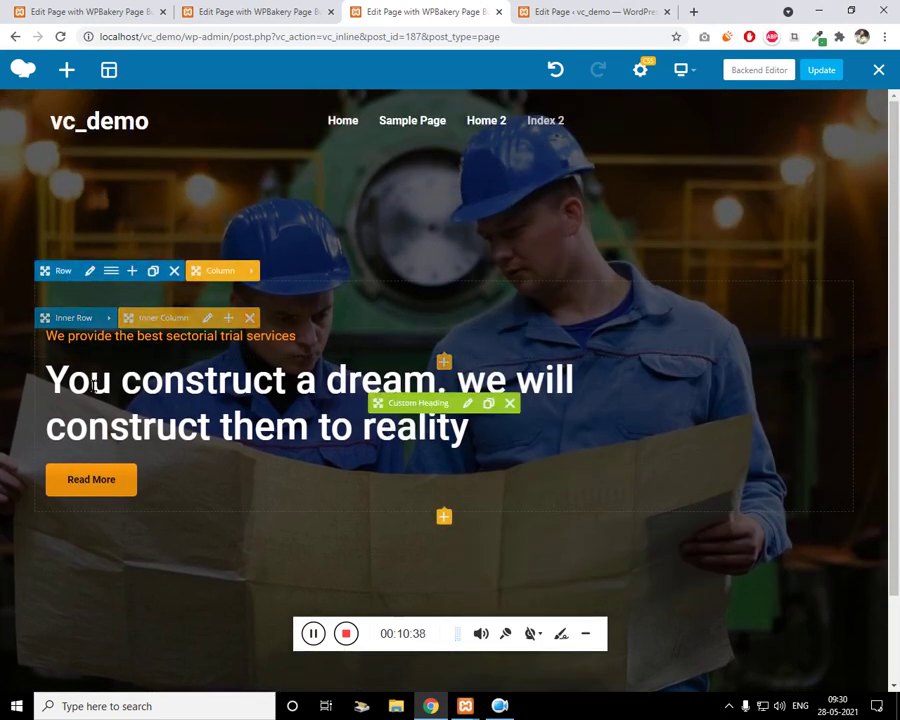
left_click(90, 272)
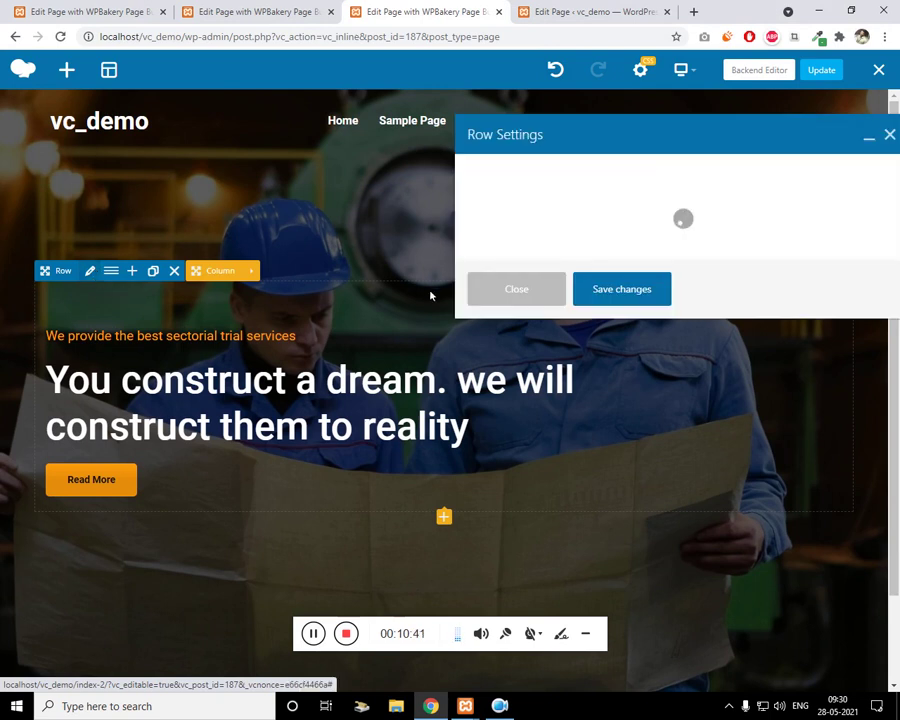
scroll(660, 340, "down", 1)
left_click(566, 176)
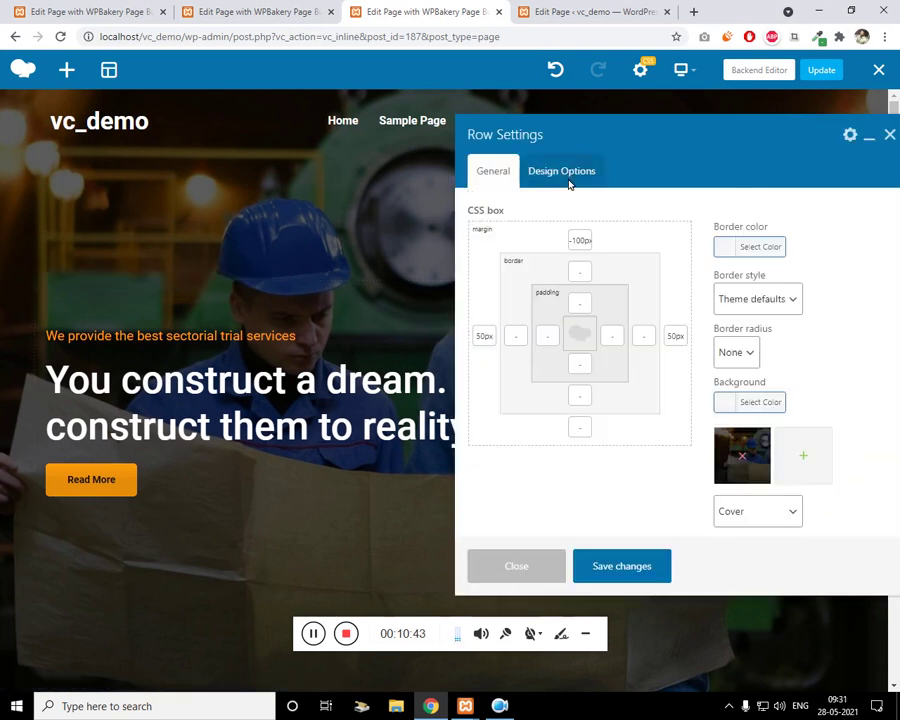
left_click(743, 458)
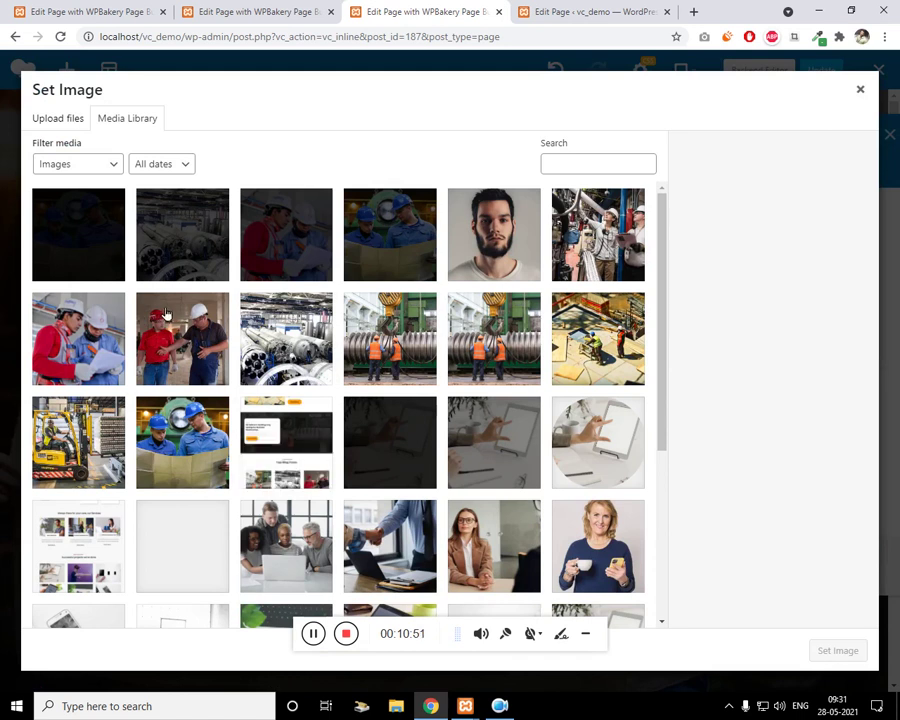
left_click(104, 233)
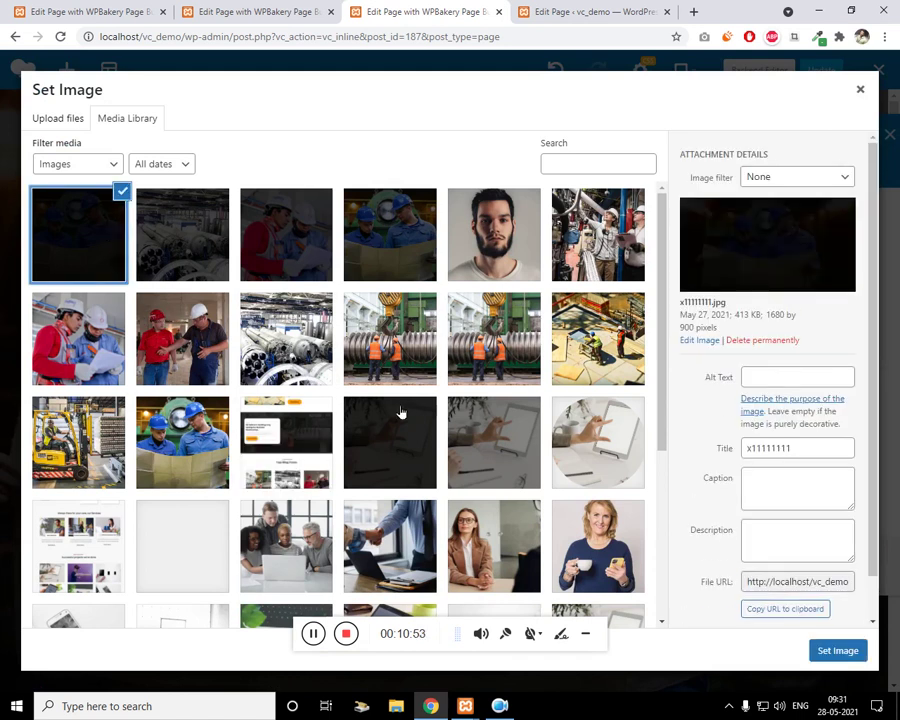
left_click(830, 653)
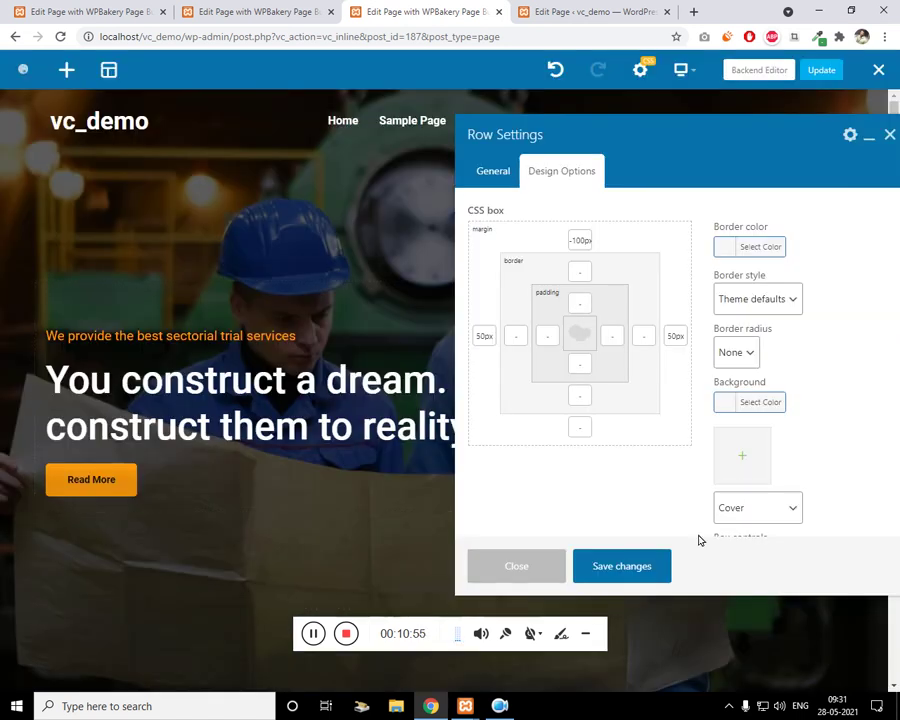
left_click(622, 566)
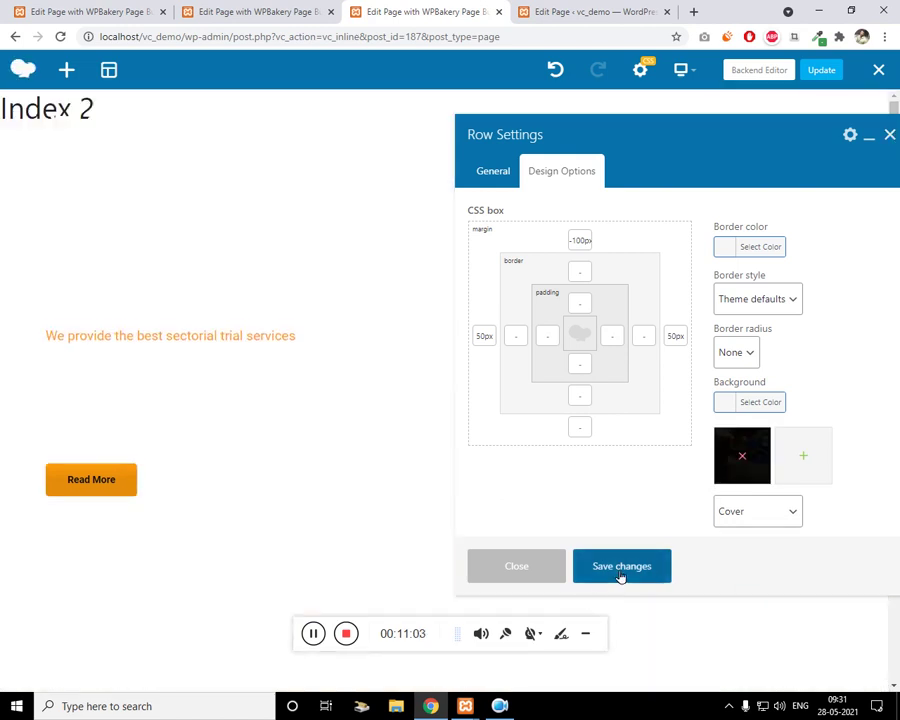
left_click(620, 572)
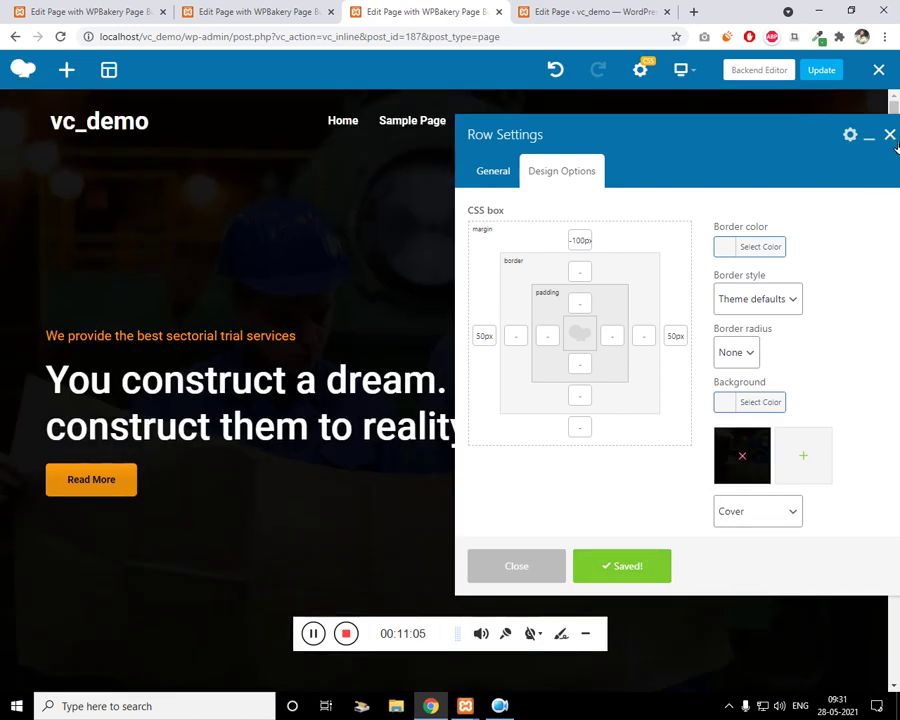
left_click(893, 142)
Add a new row below the hero row on the Index 2 page
scroll(800, 207, "down", 1)
scroll(412, 315, "up", 1)
scroll(448, 309, "down", 1)
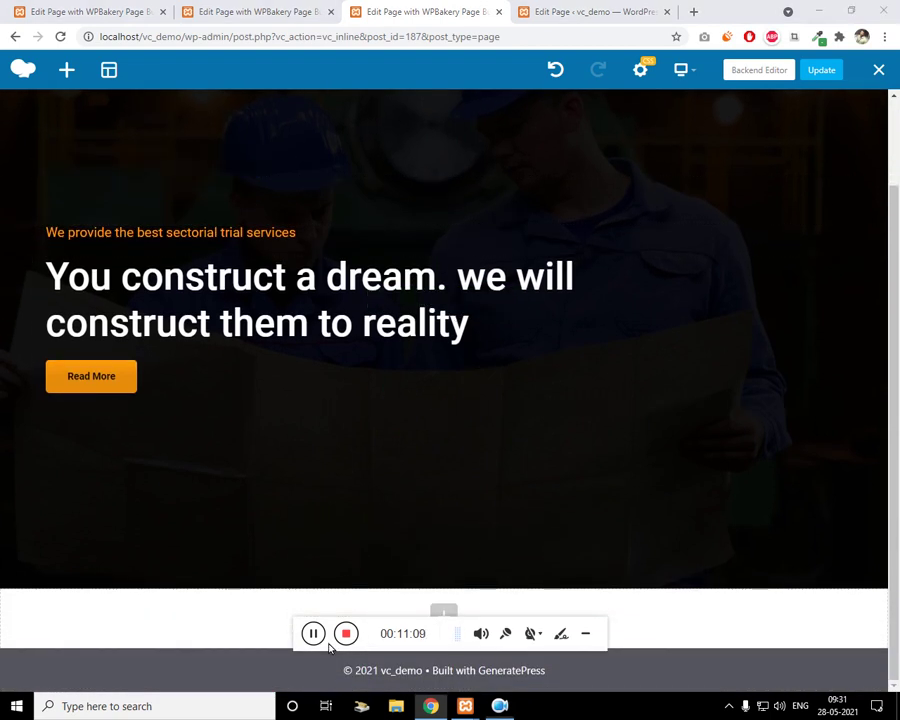
left_click_drag(330, 642, 644, 645)
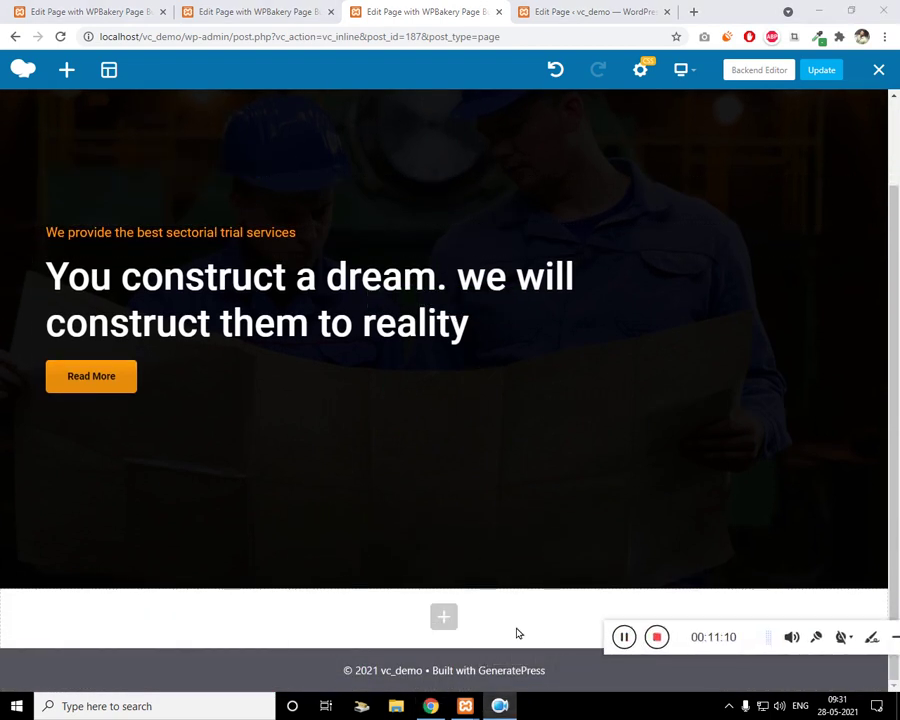
left_click(447, 619)
left_click(122, 210)
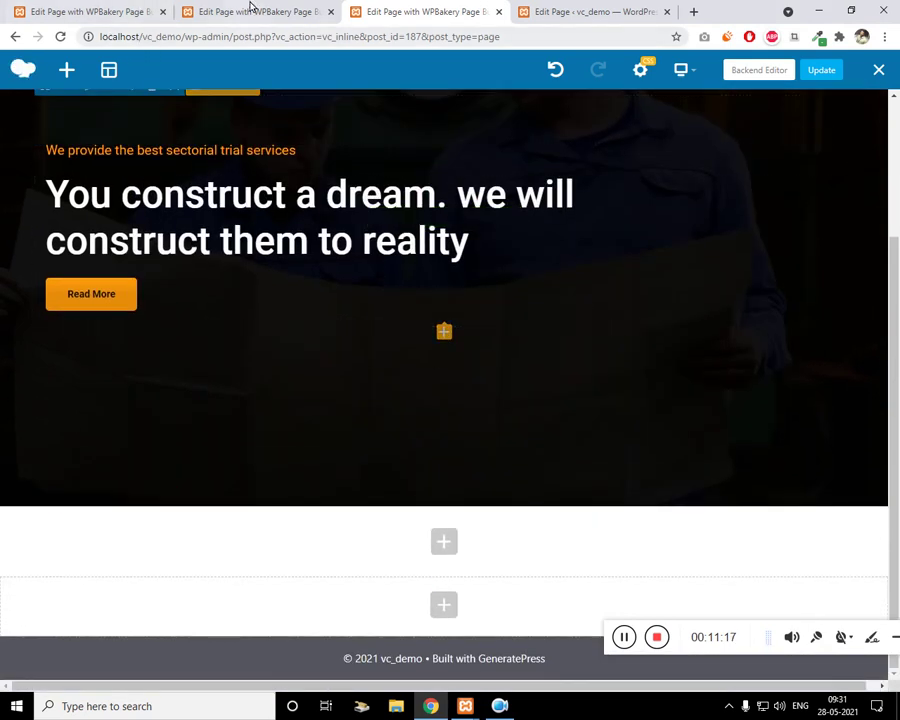
Close the redundant second editor tab and examine the About Our Company section in the Home 2 page's editor
left_click(280, 13)
left_click(140, 14)
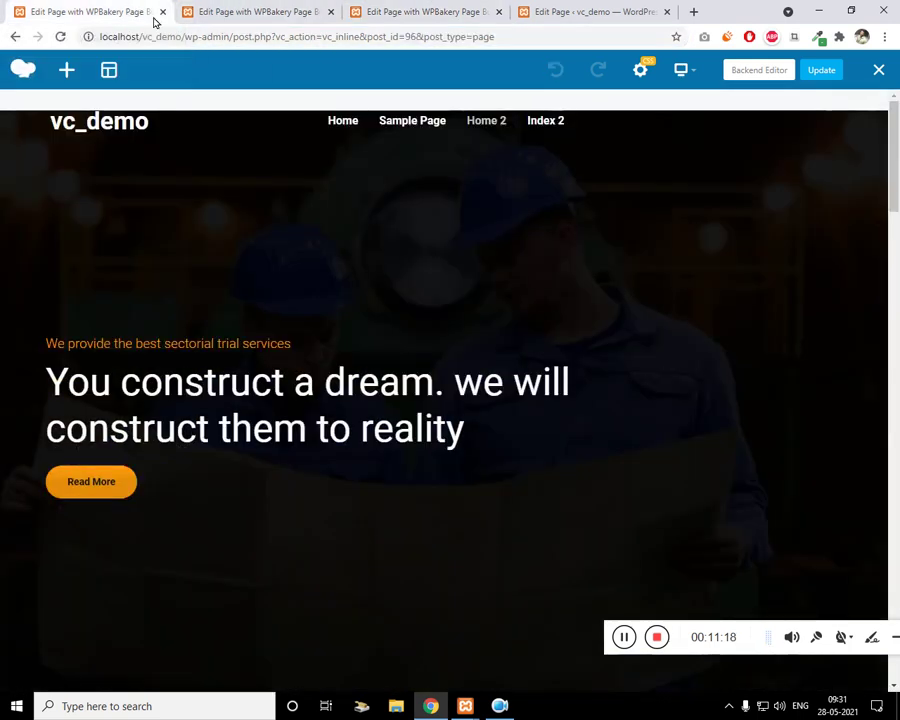
left_click(285, 11)
left_click(331, 12)
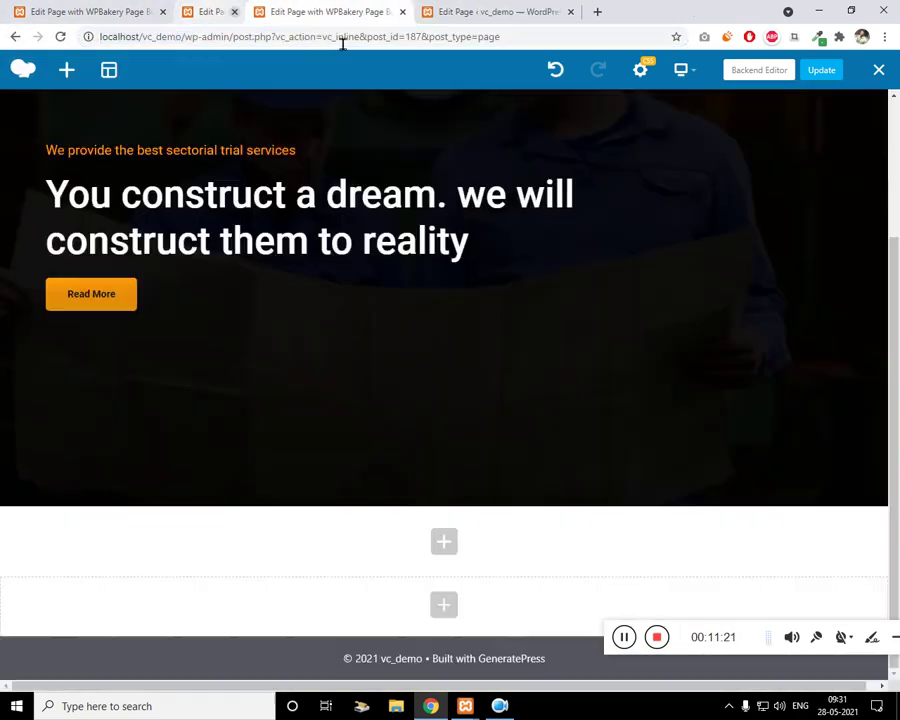
left_click(150, 10)
scroll(362, 416, "down", 6)
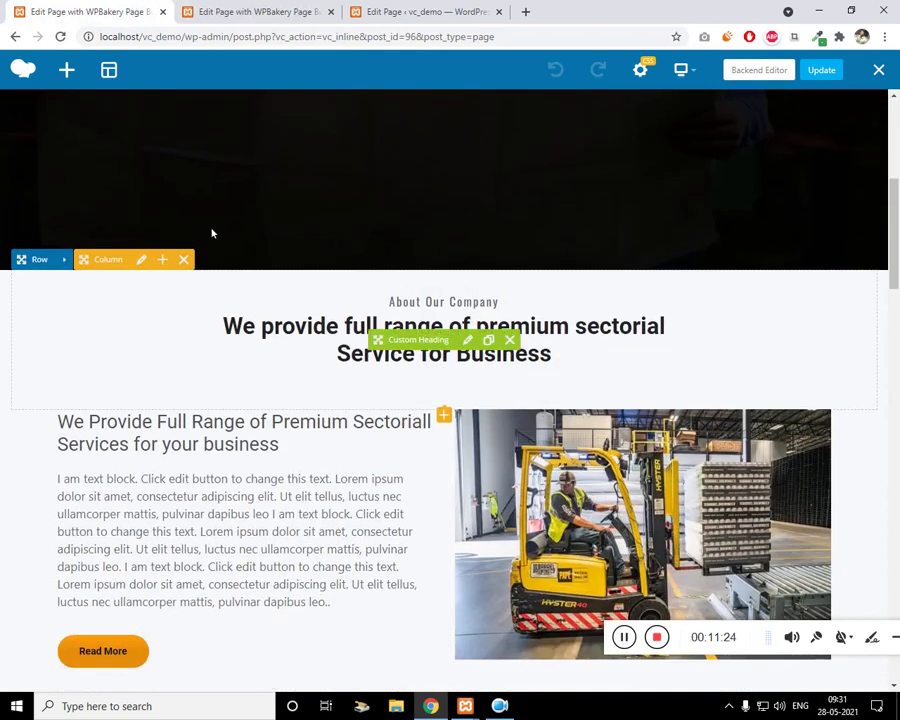
Add a Custom Heading element to the new empty row below the hero on the Index 2 page
left_click(237, 14)
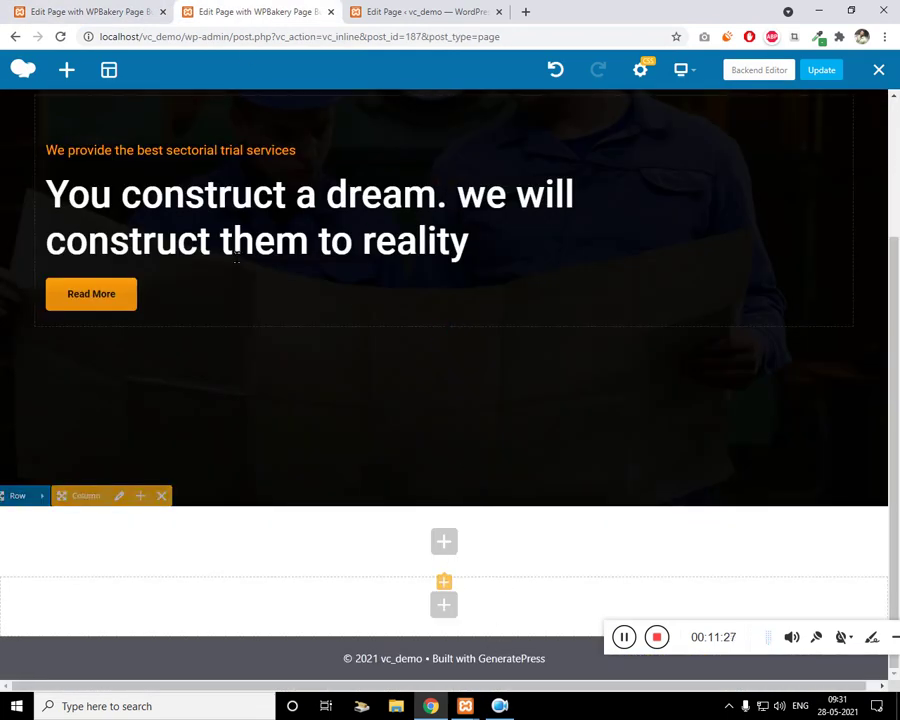
left_click(452, 583)
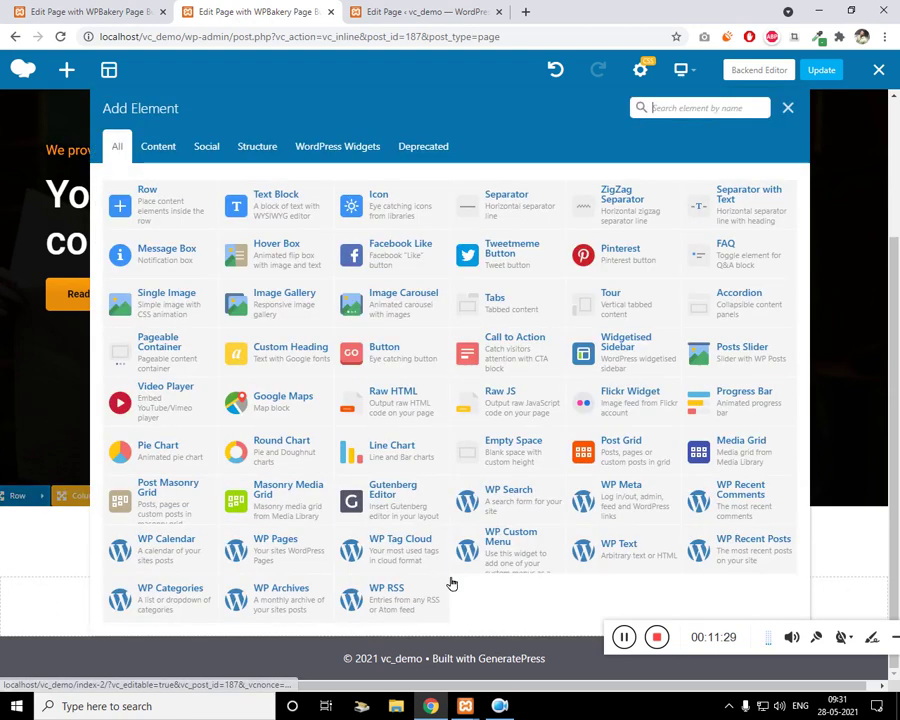
left_click(703, 117)
type("header")
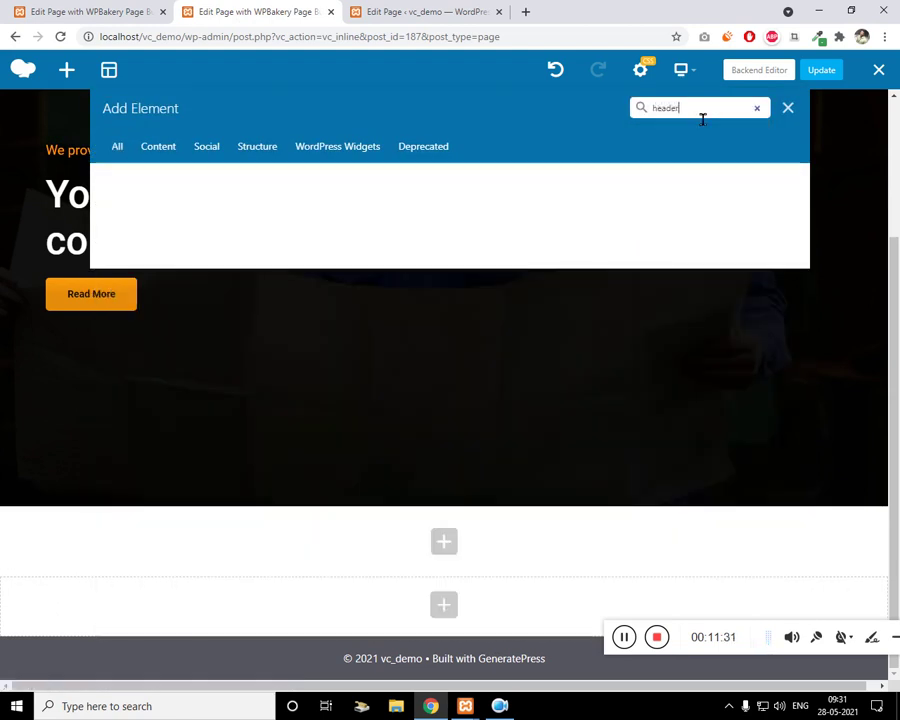
key("BackSpace")
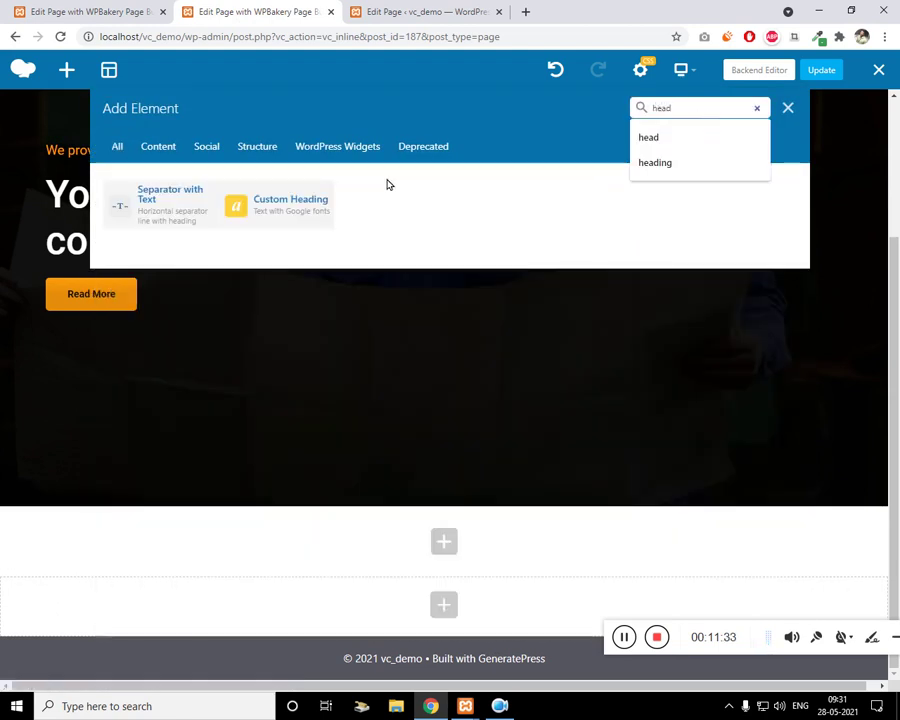
left_click(301, 209)
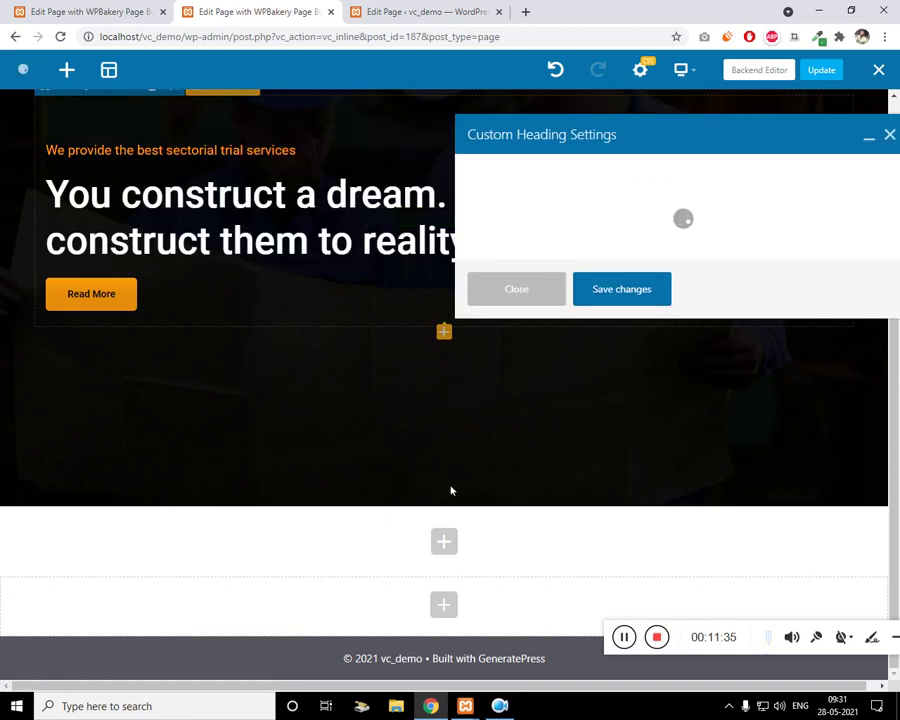
Replace the new heading's placeholder text with "About Our Company", keeping custom text as the source
left_click(118, 9)
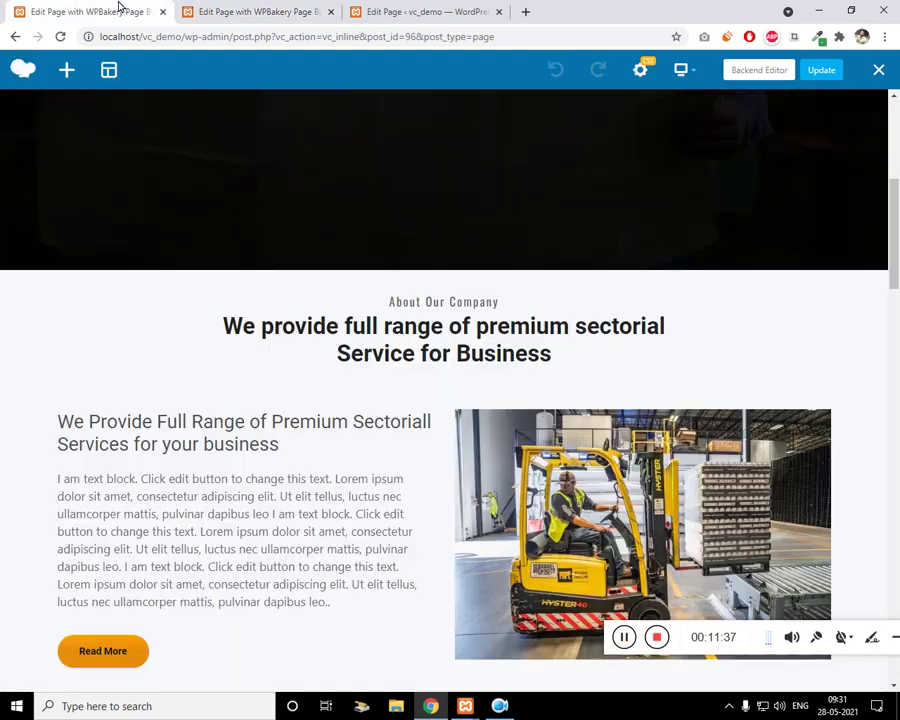
left_click(250, 11)
left_click(612, 236)
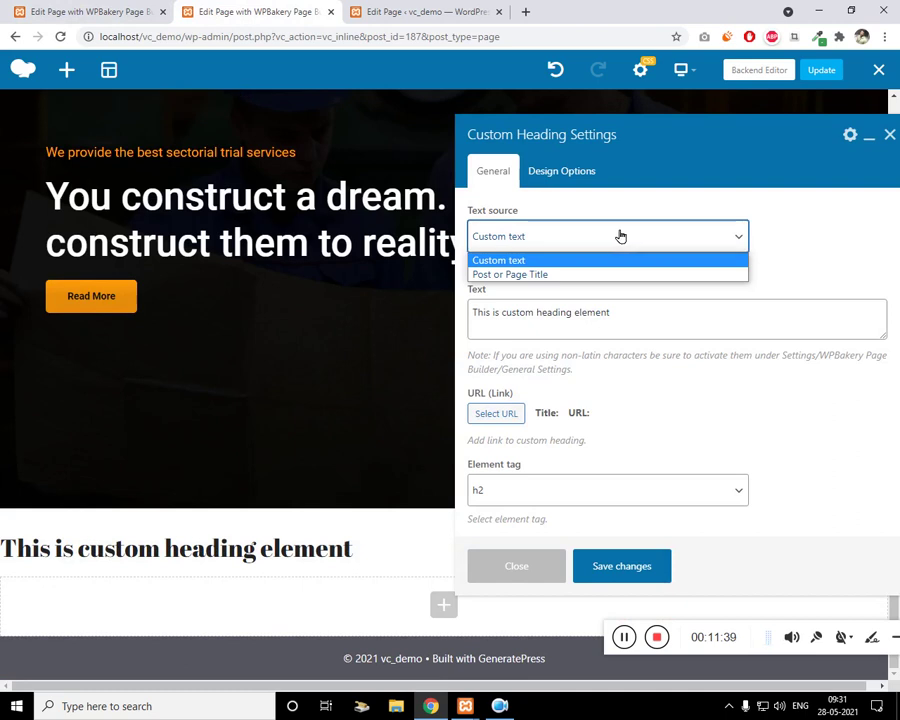
left_click(617, 237)
triple_click(572, 332)
type("About Our Company")
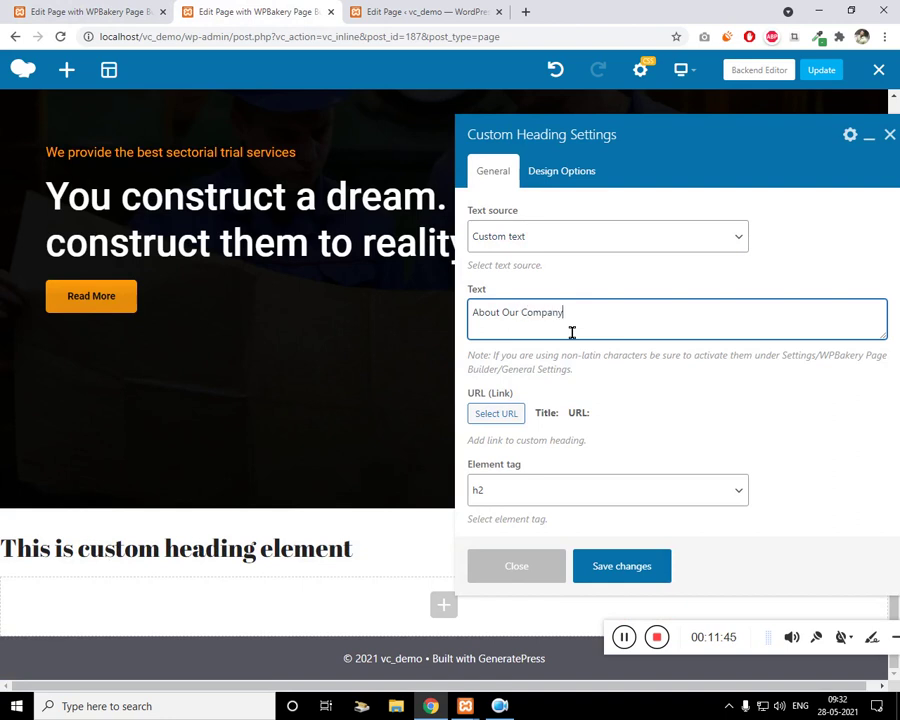
Give the About Our Company heading the extra class name shiny-text and save the changes
scroll(673, 387, "down", 7)
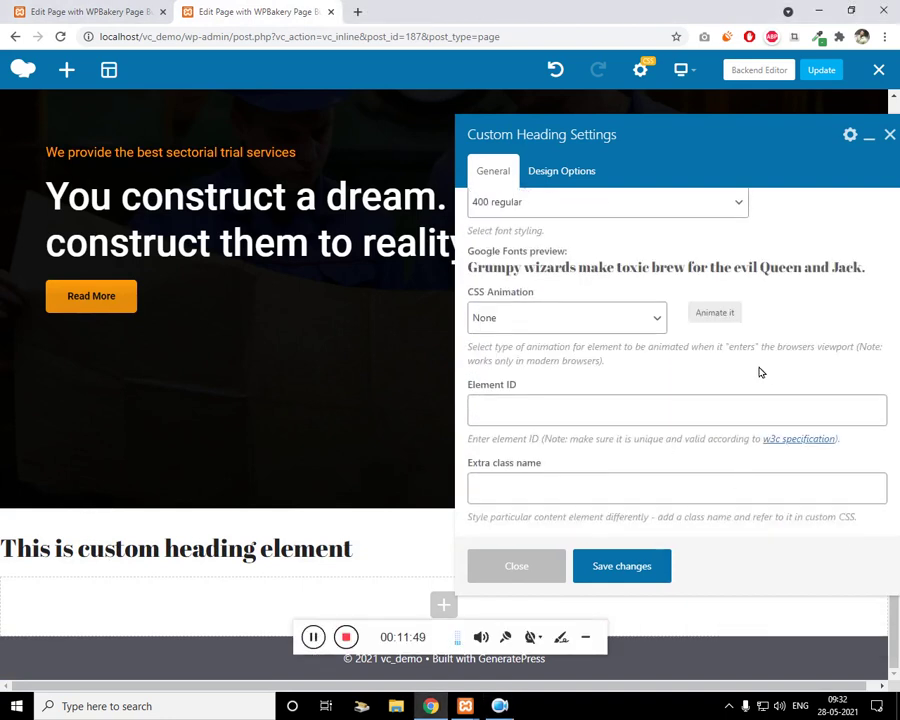
left_click(561, 500)
left_click(562, 524)
left_click(627, 573)
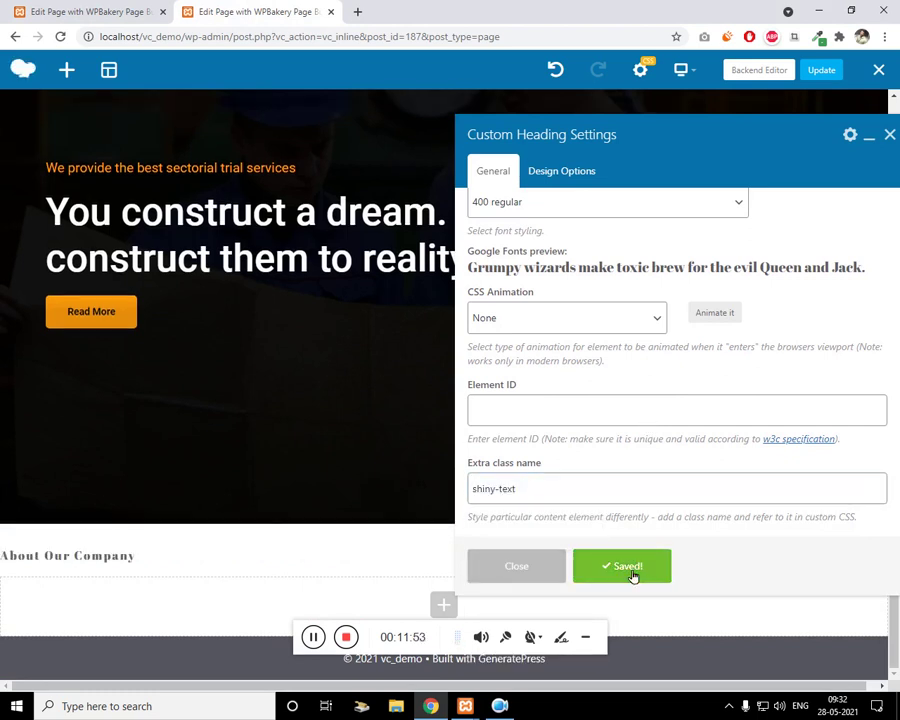
Set the About Our Company heading's font family to Roboto
scroll(570, 350, "up", 3)
left_click(538, 263)
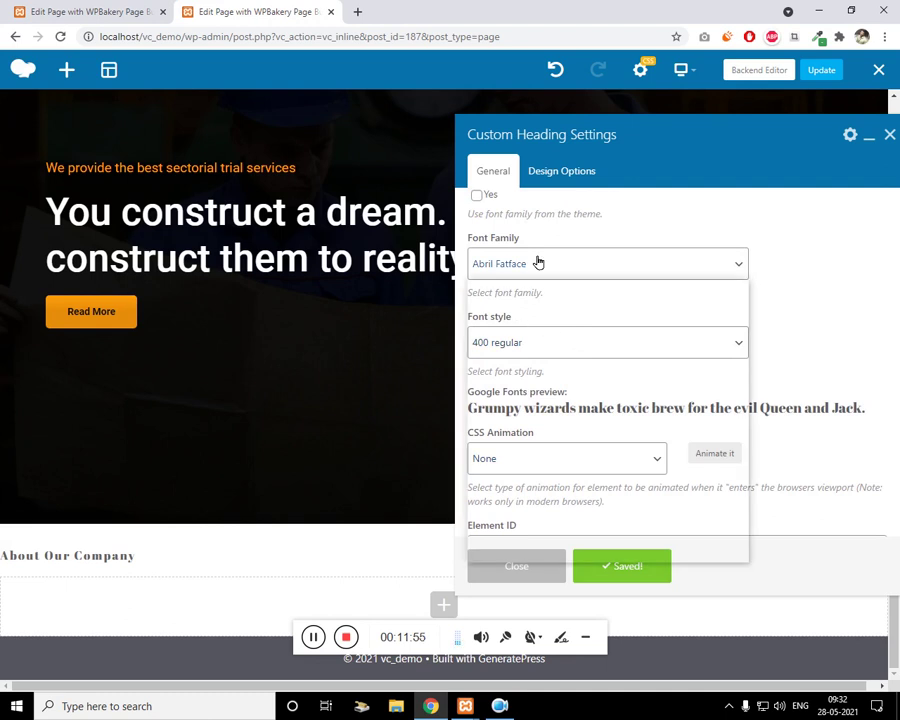
left_click(541, 269)
key("r")
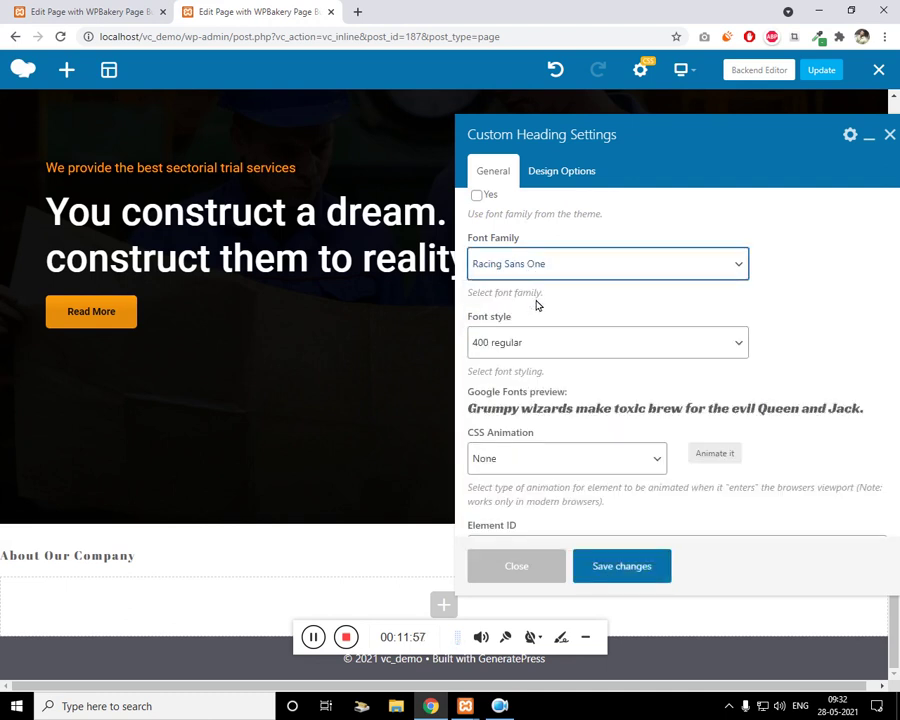
left_click(556, 273)
type("ro")
key("Return")
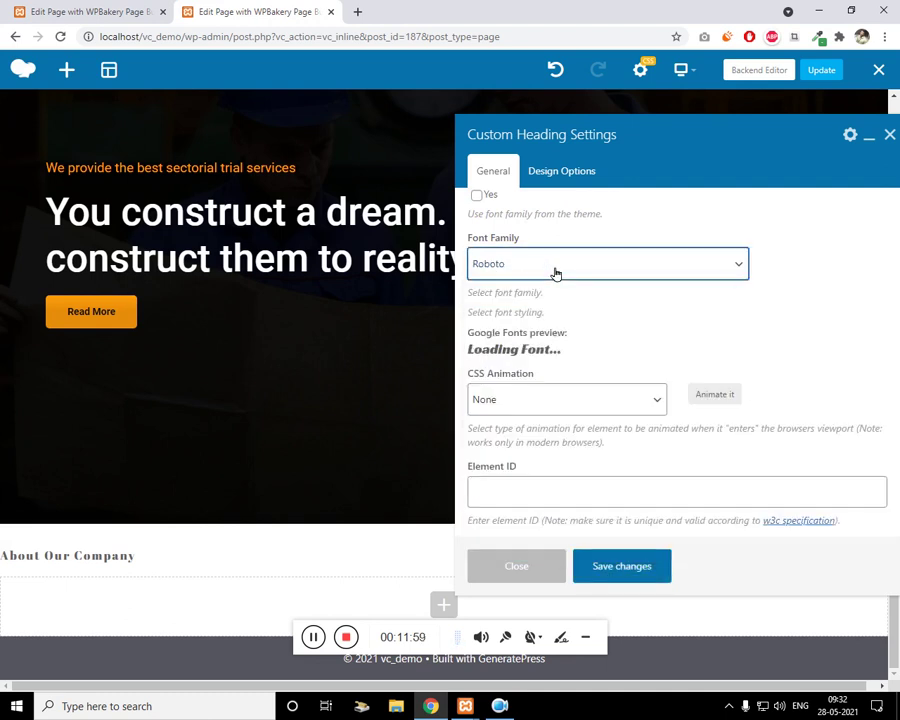
Center-align the About Our Company heading and save its settings
scroll(557, 300, "up", 1)
scroll(591, 350, "up", 1)
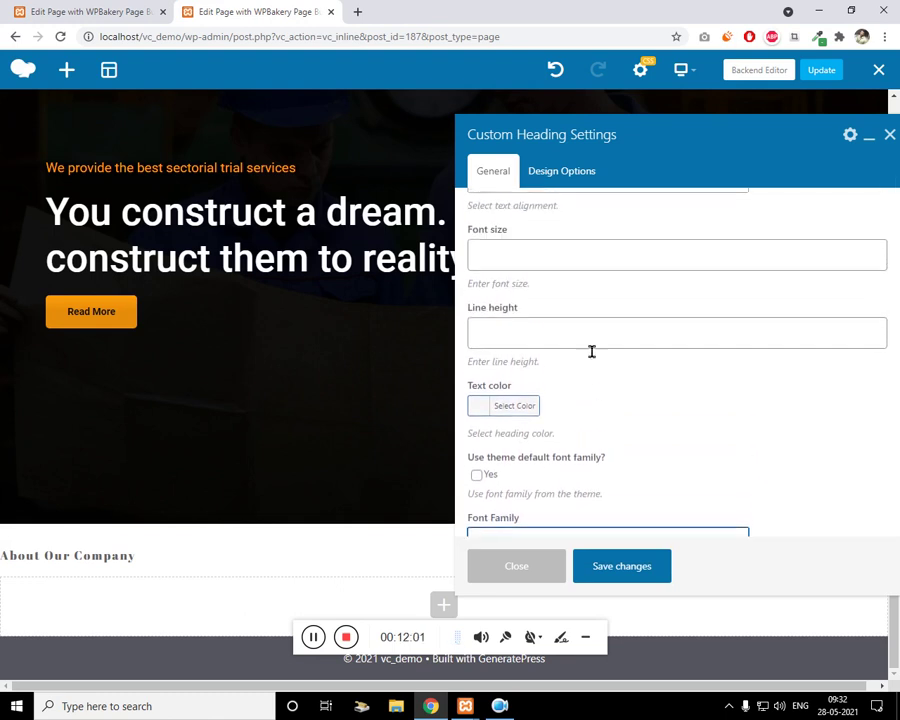
scroll(560, 344, "down", 3)
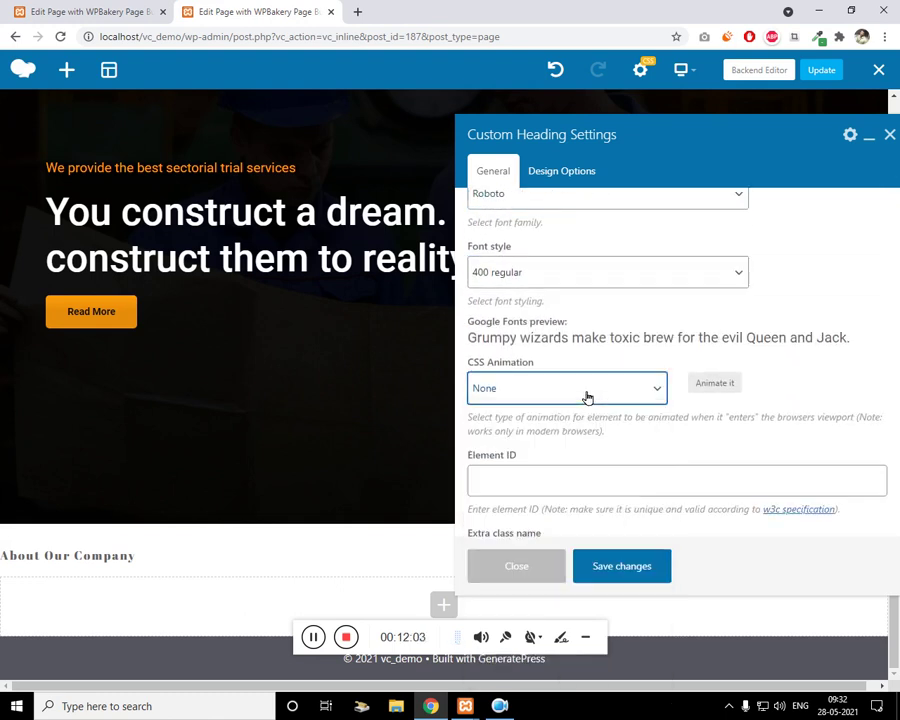
scroll(626, 342, "up", 6)
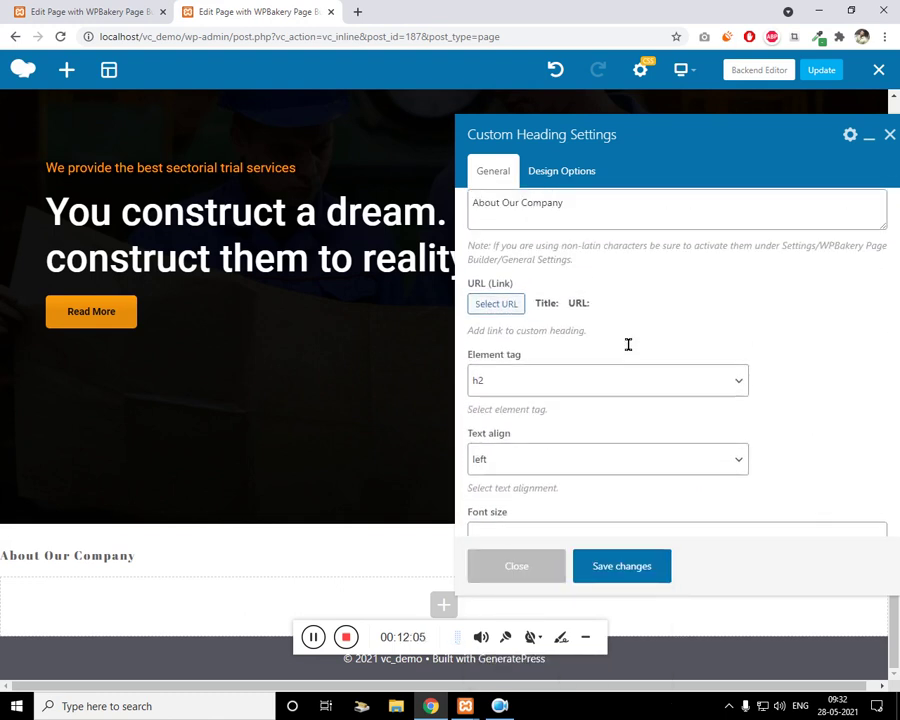
left_click(534, 462)
left_click(527, 510)
left_click(620, 577)
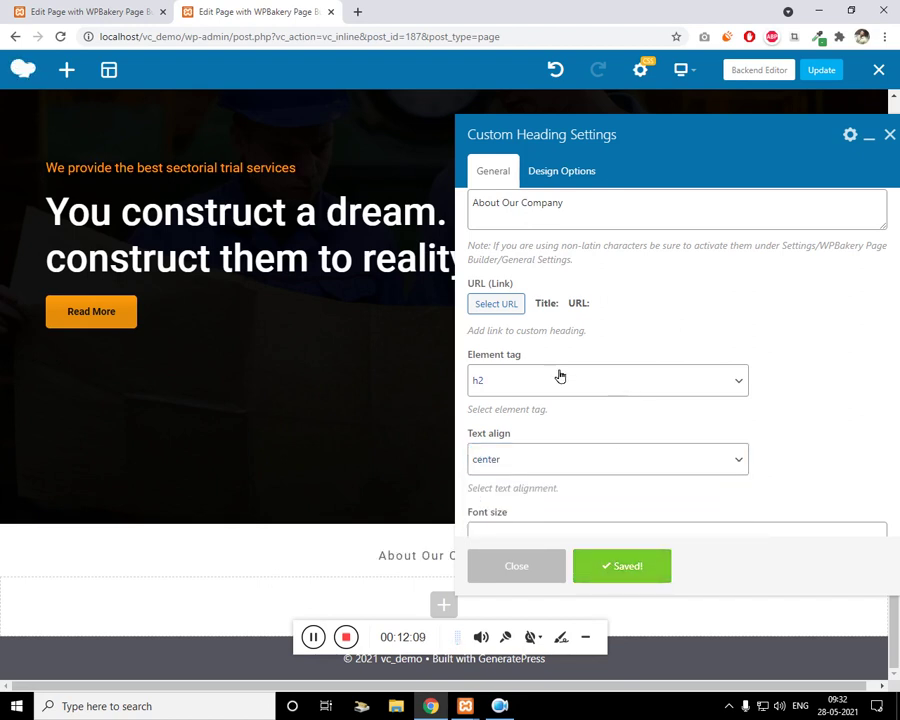
Set the About Our Company heading's font style to 500 bold regular, save it and close its settings
scroll(594, 406, "down", 2)
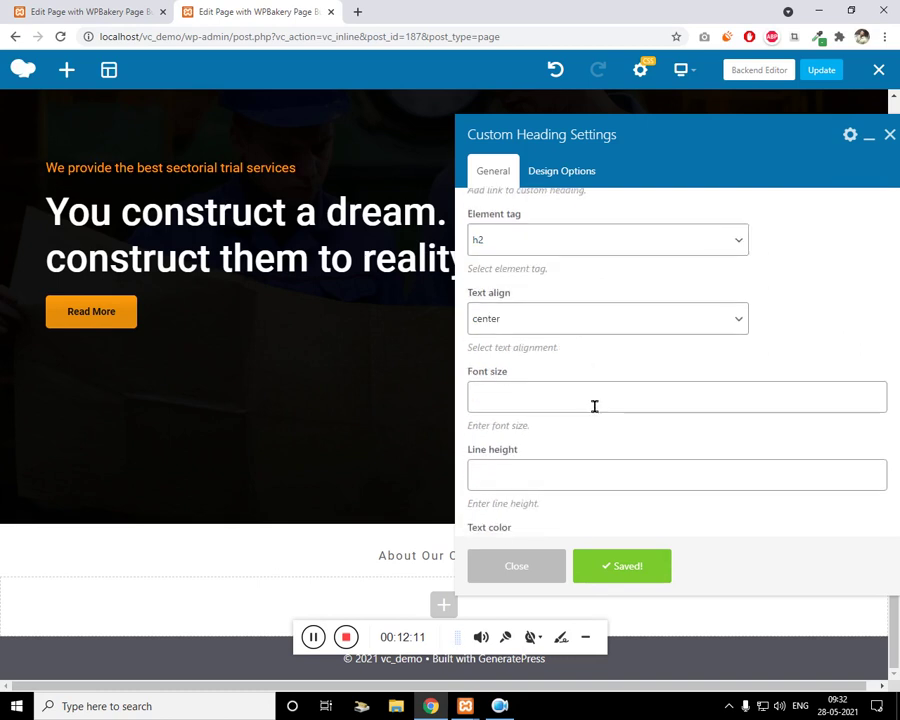
scroll(540, 319, "up", 4)
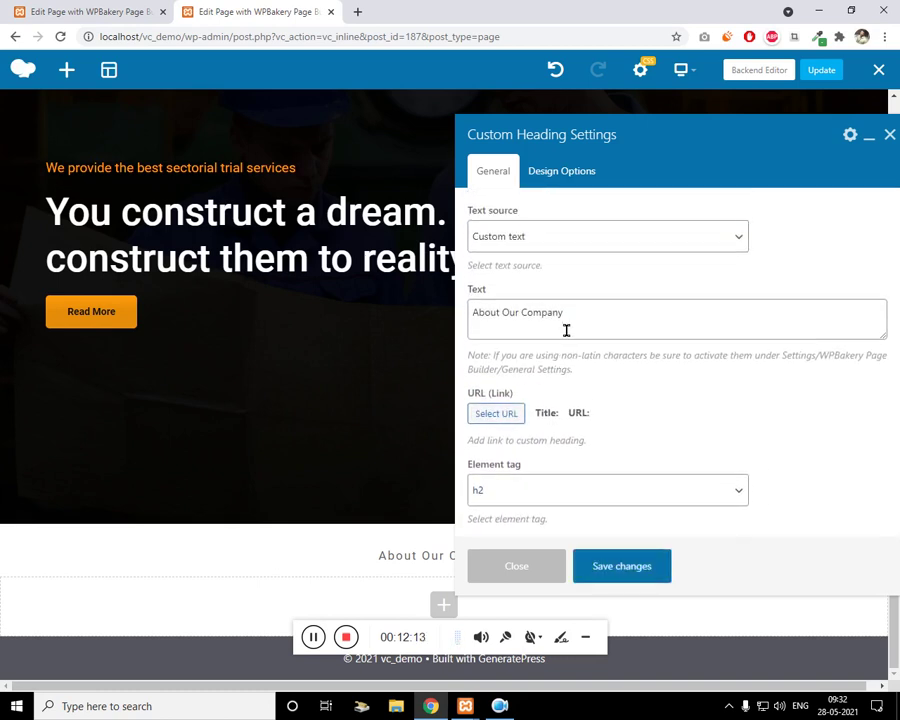
scroll(575, 340, "down", 10)
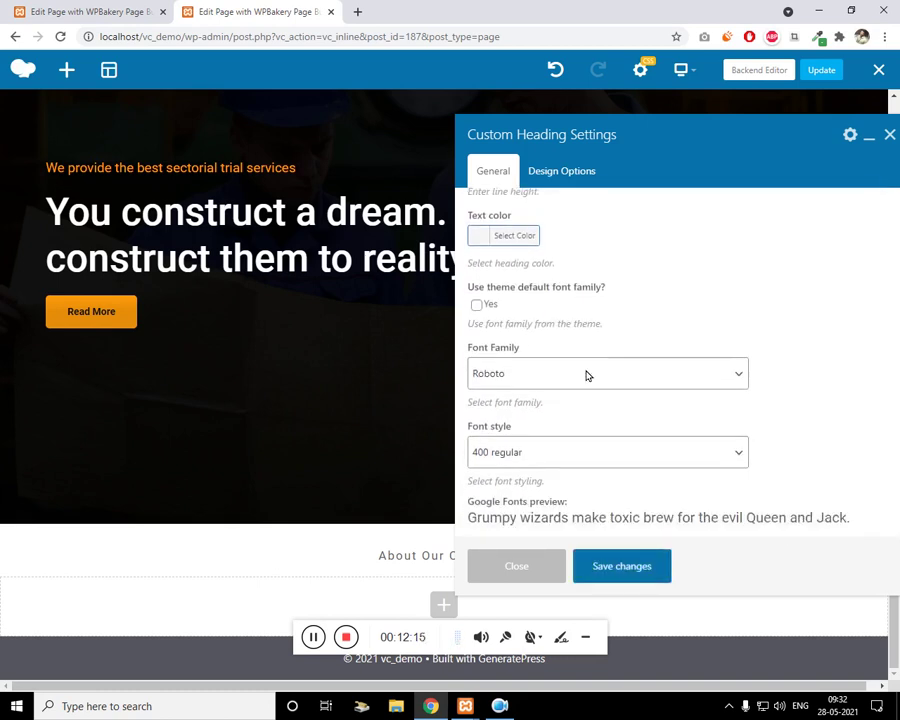
left_click(514, 306)
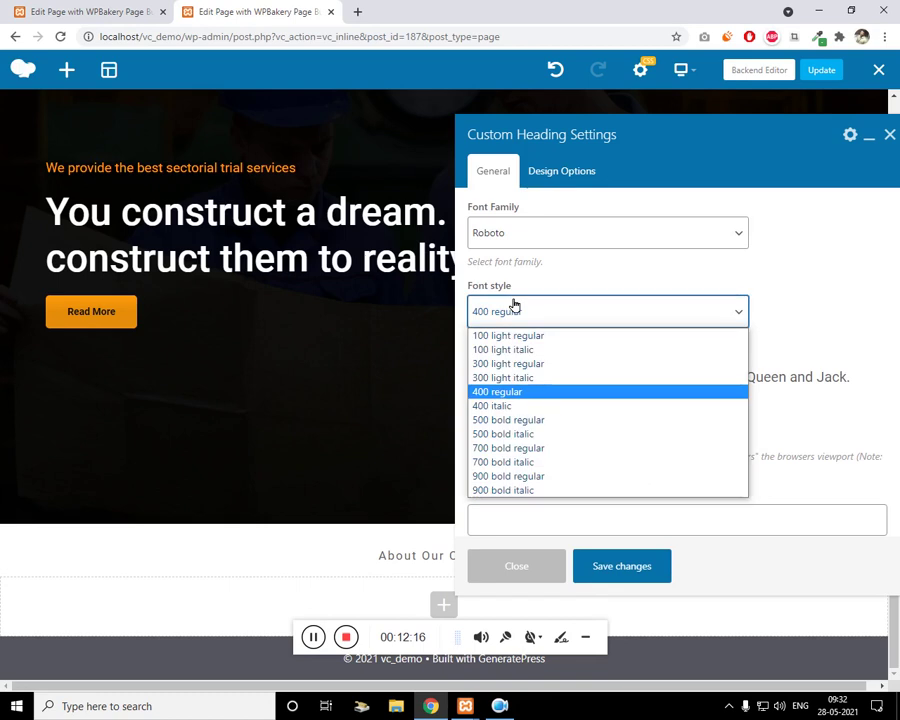
left_click(516, 421)
left_click(606, 567)
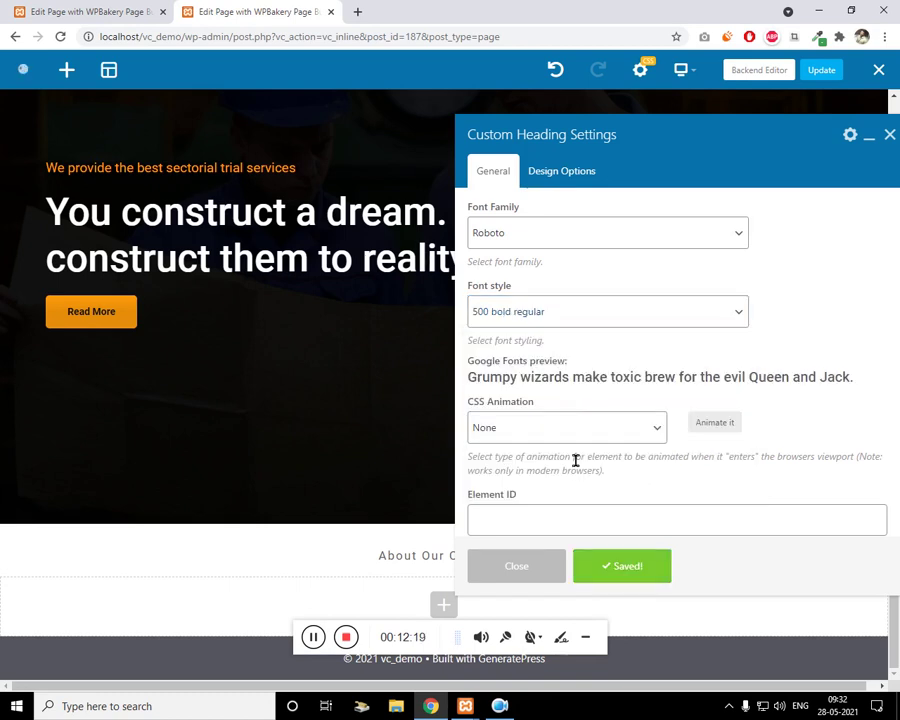
left_click(889, 134)
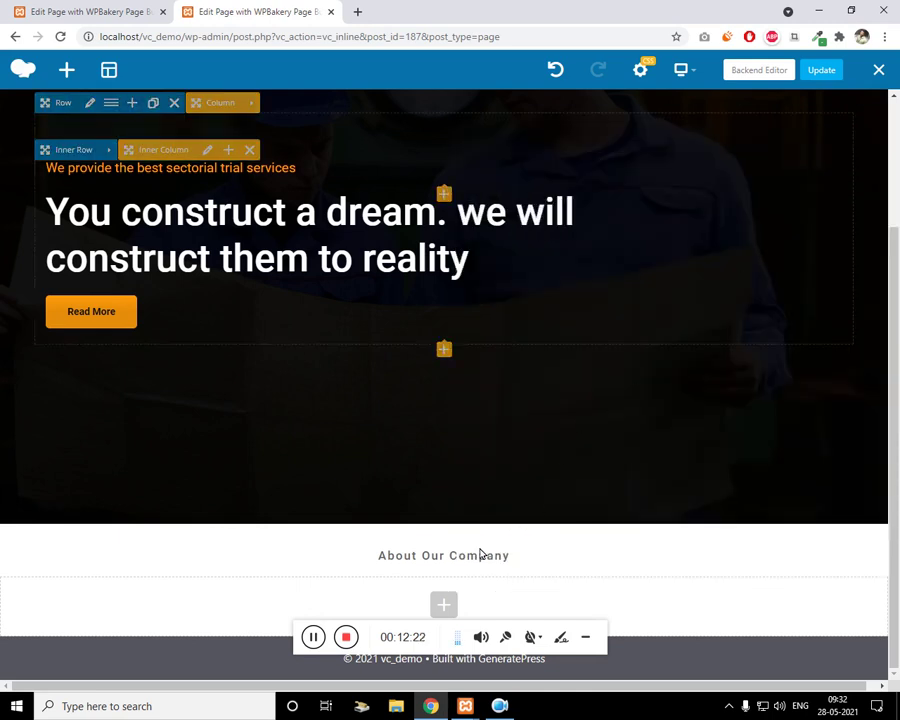
Add a second Custom Heading below About Our Company reading "We provide full range of premium sectorial Service for Business", with Service starting the second line
left_click(449, 594)
type("hea")
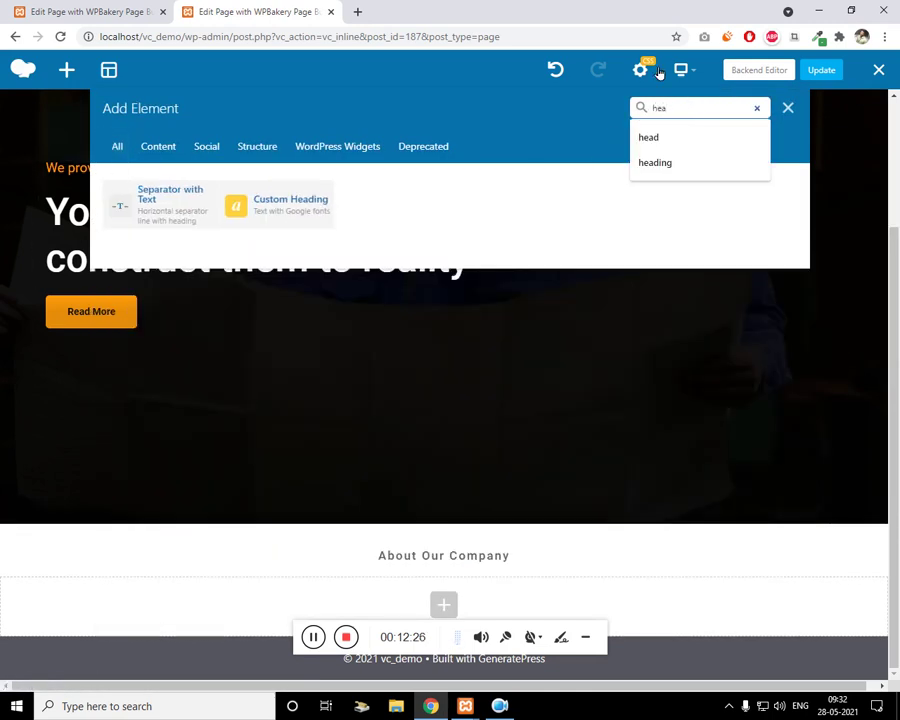
left_click(292, 195)
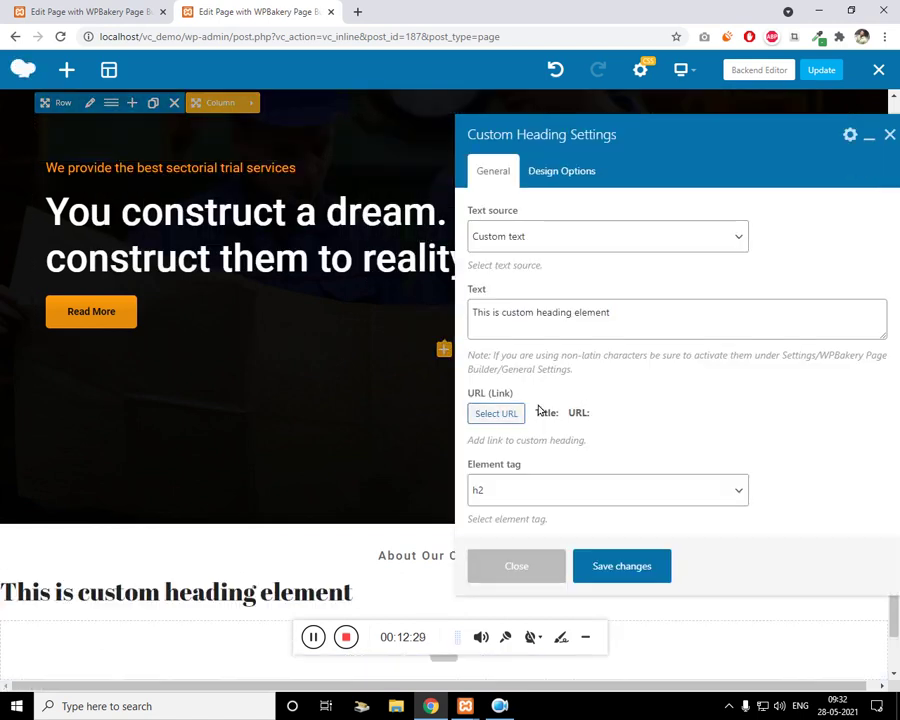
left_click(73, 10)
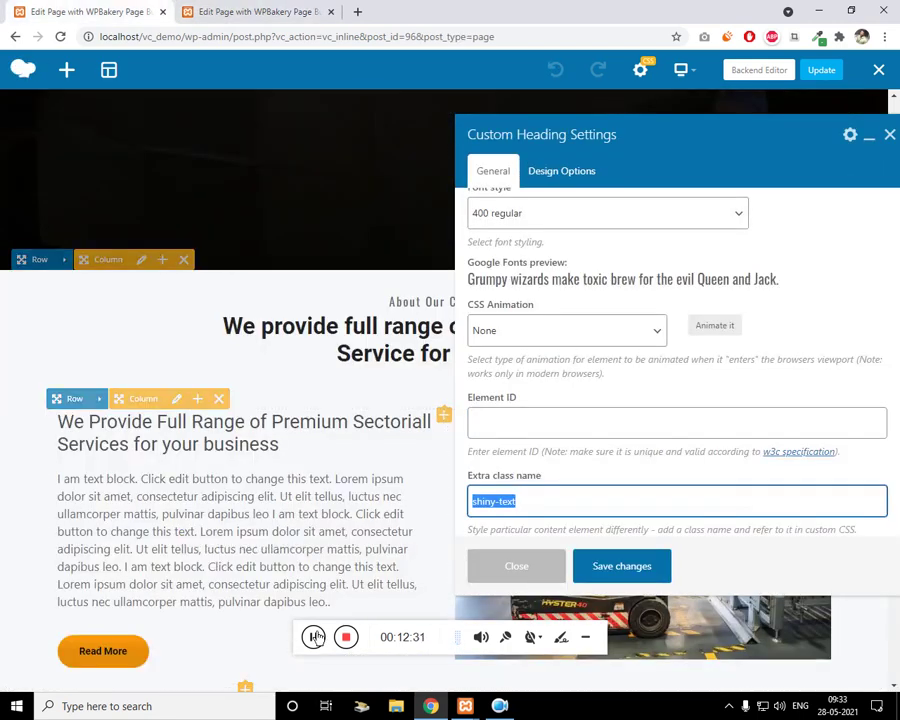
key("ctrl+Tab")
triple_click(678, 316)
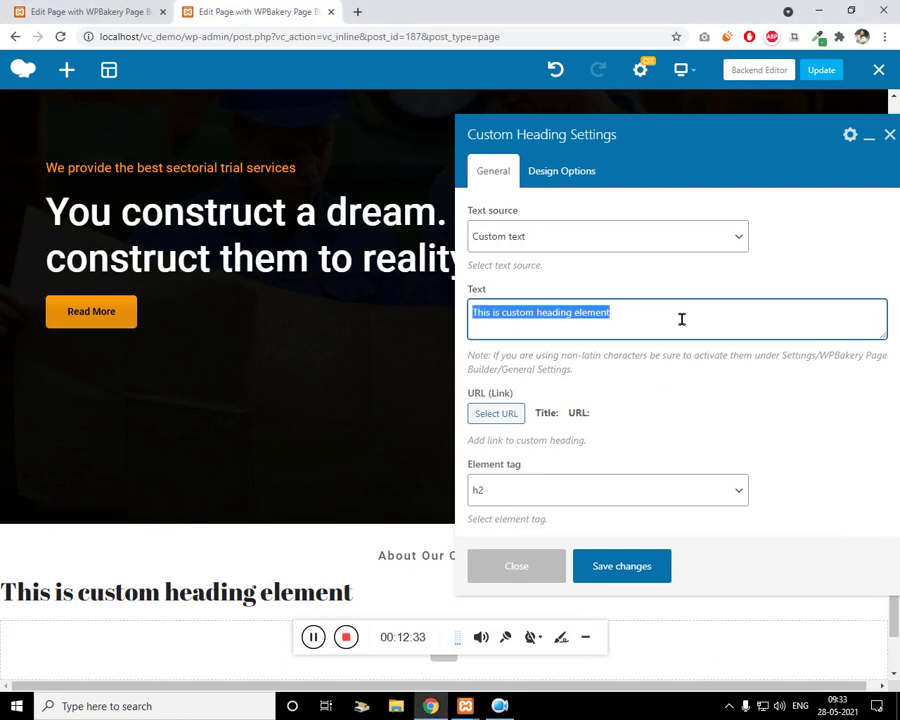
type("We provide full range of premium sectorial Service for Business")
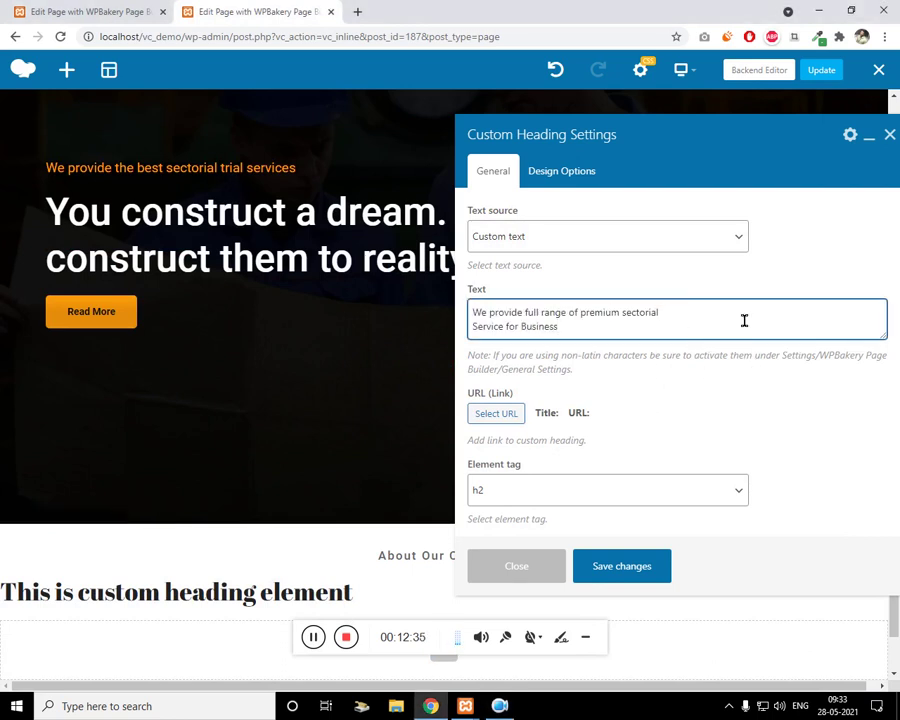
Give the second heading the extra class name second-heading and save the changes
scroll(744, 320, "down", 10)
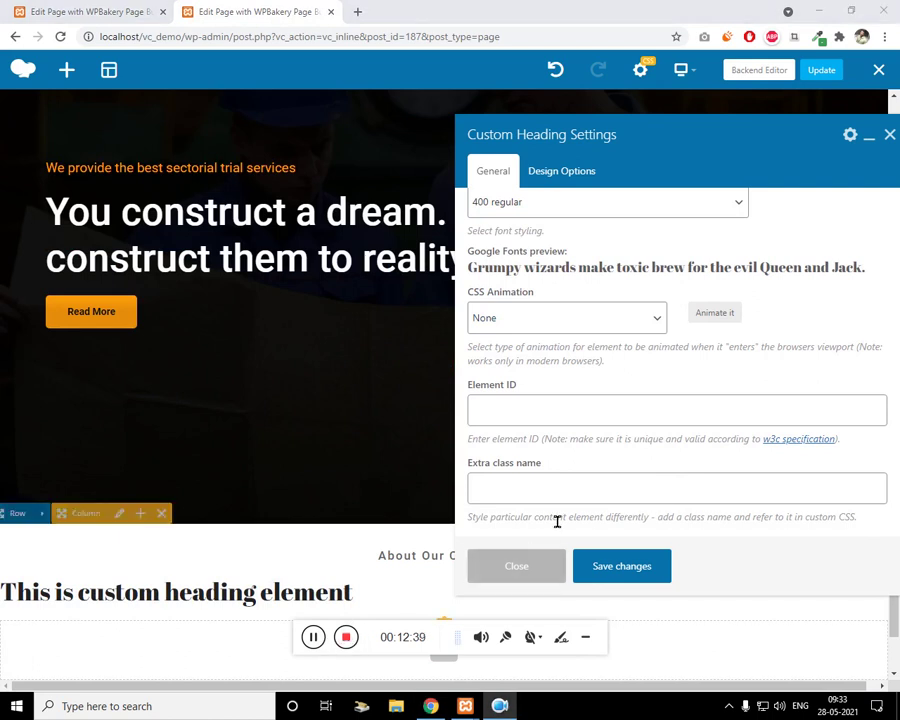
left_click(572, 492)
type("second-heading")
left_click(658, 569)
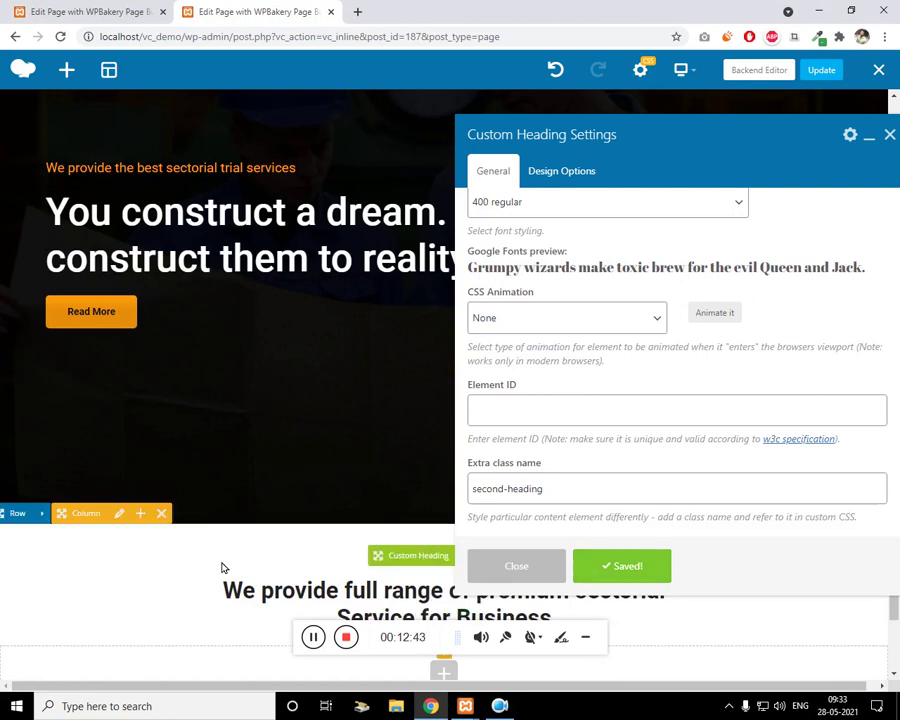
scroll(222, 562, "down", 1)
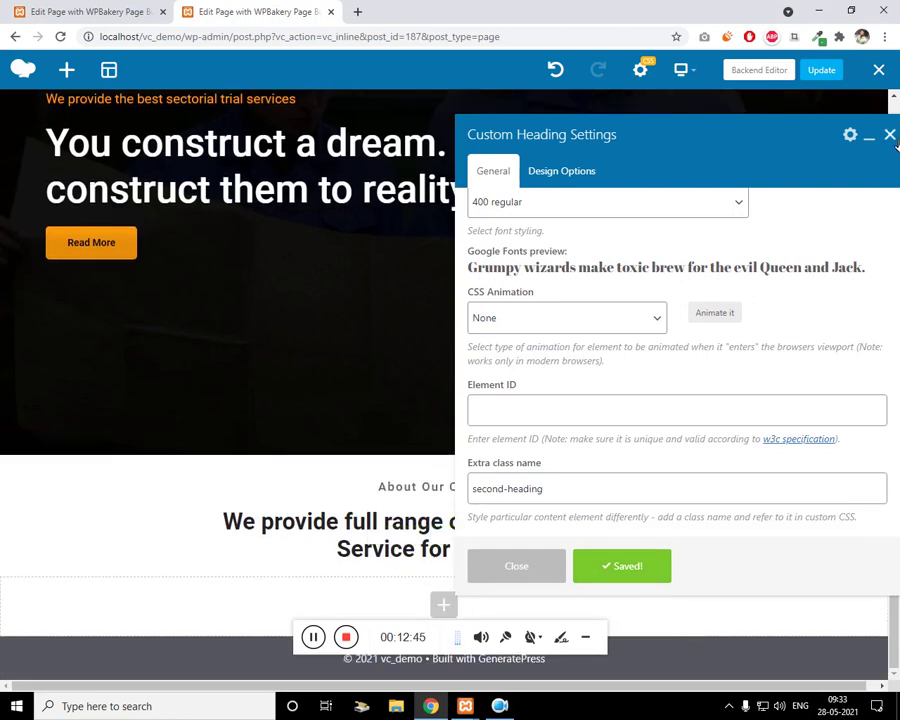
Close the open Custom Heading settings in both the Home 2 and the Index 2 editors
left_click(66, 11)
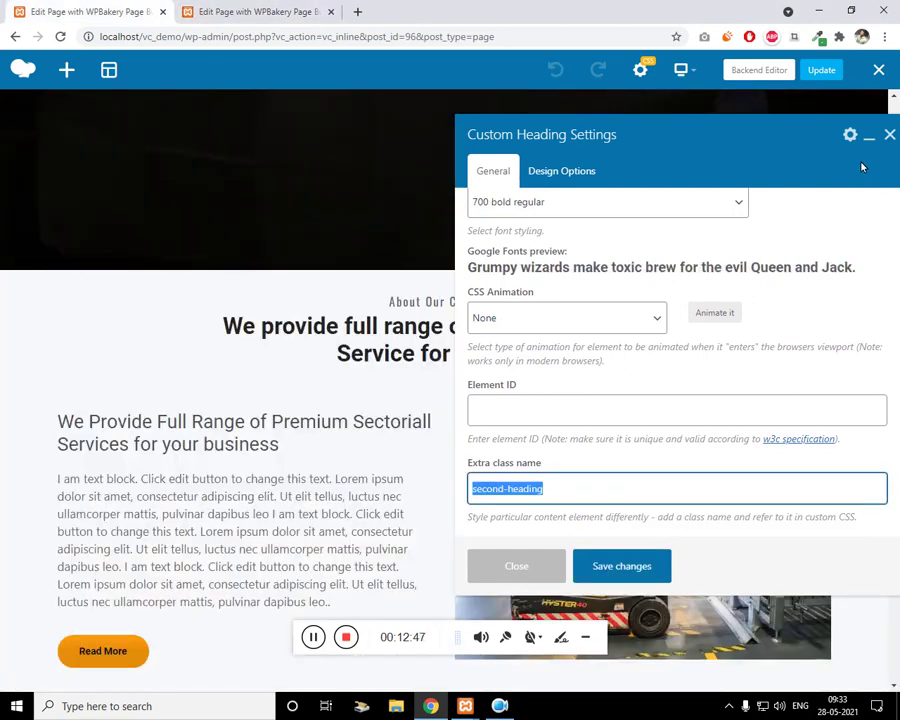
left_click(889, 134)
left_click(240, 11)
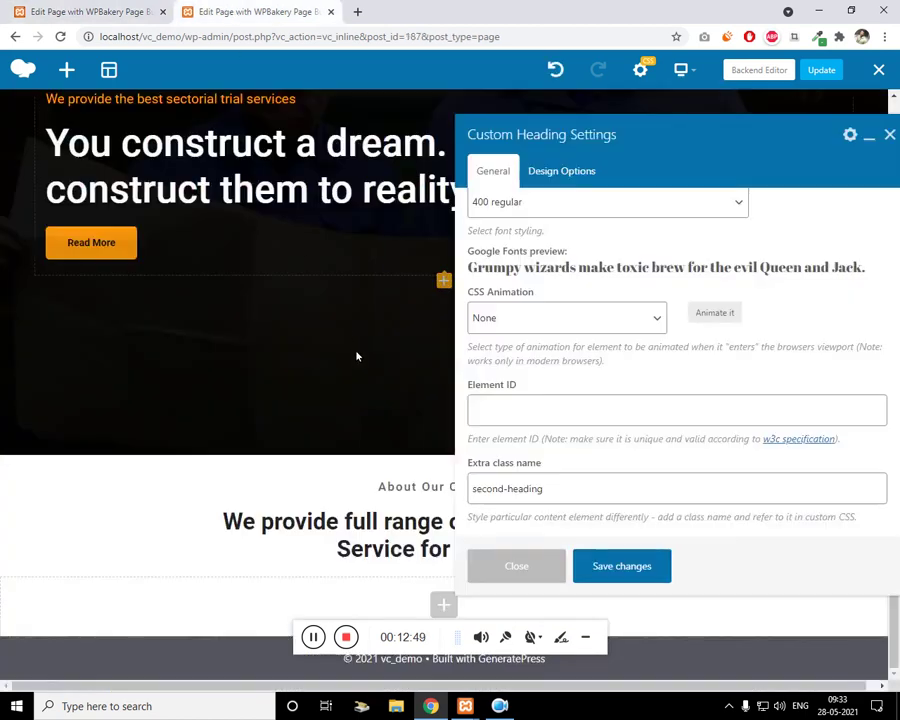
left_click(890, 134)
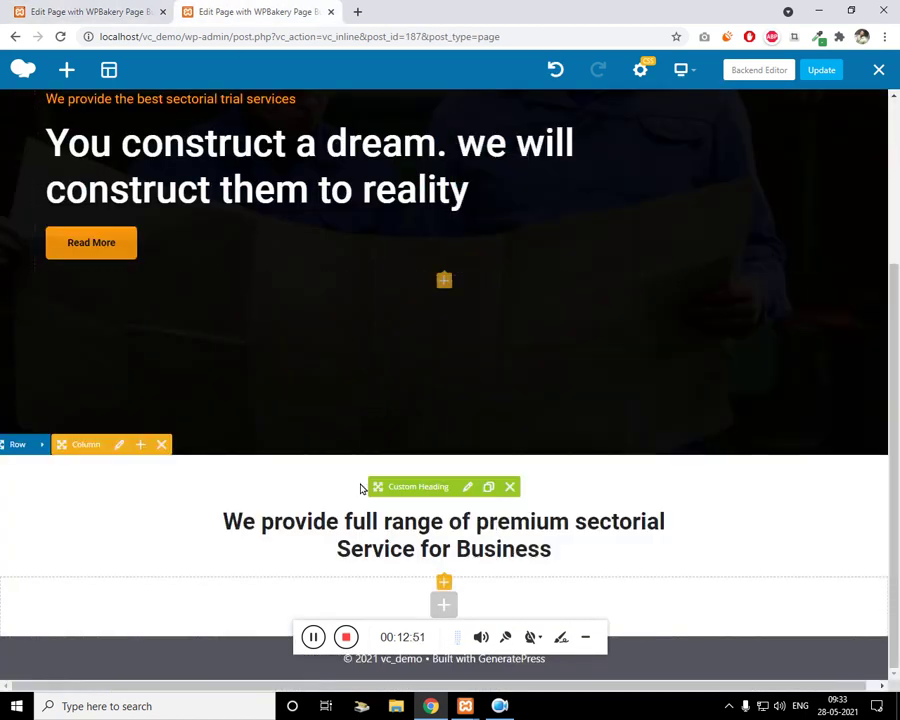
Add an inner row below the two About Our Company headings and split it into two columns with a 1/2 + 1/2 layout
left_click(444, 603)
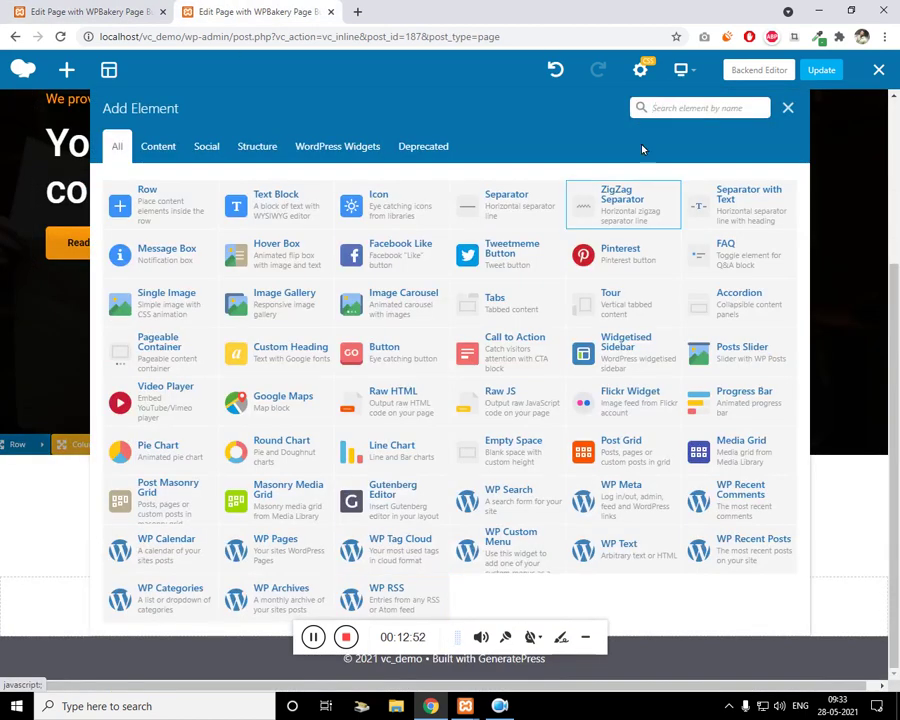
left_click(150, 205)
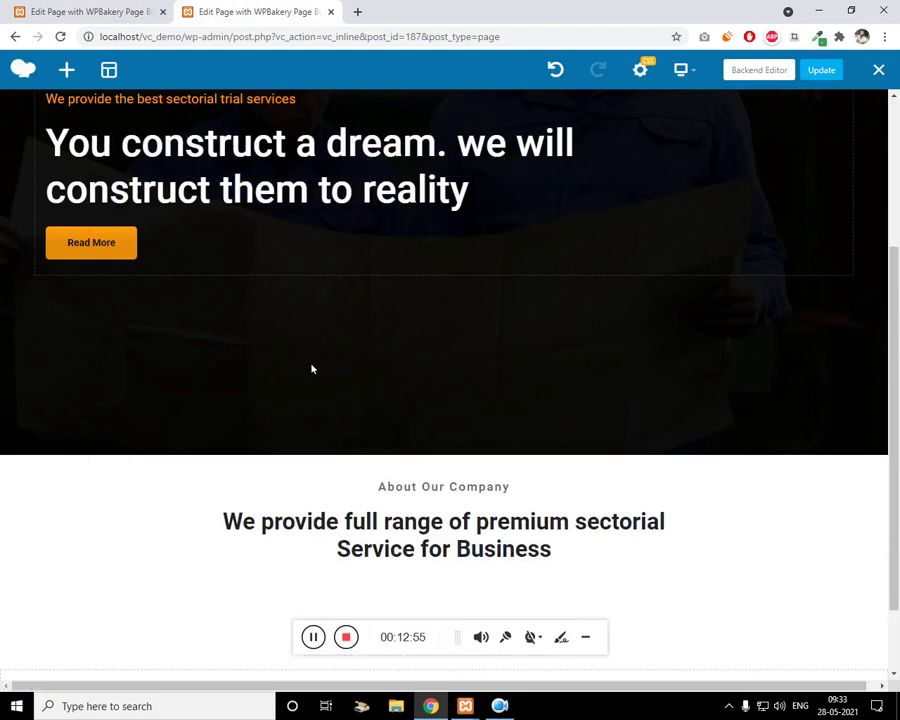
scroll(318, 375, "down", 2)
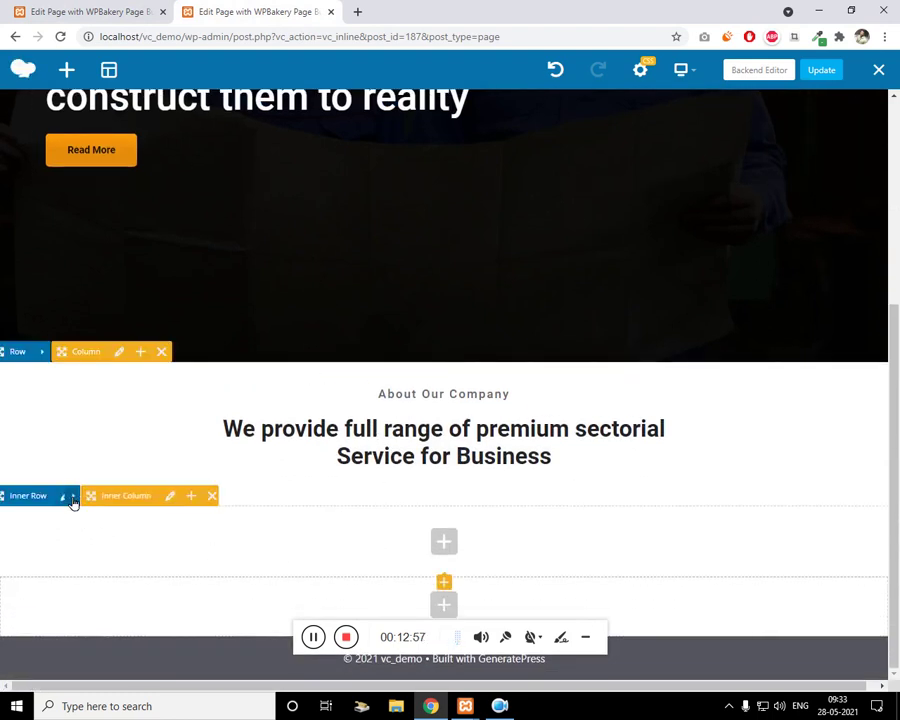
left_click(86, 496)
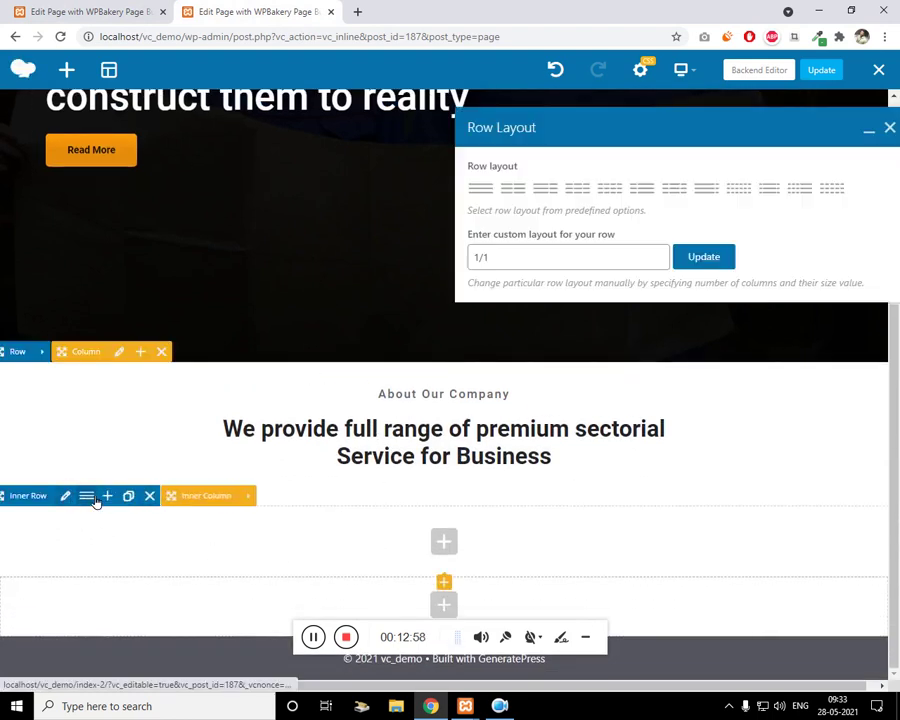
left_click(514, 188)
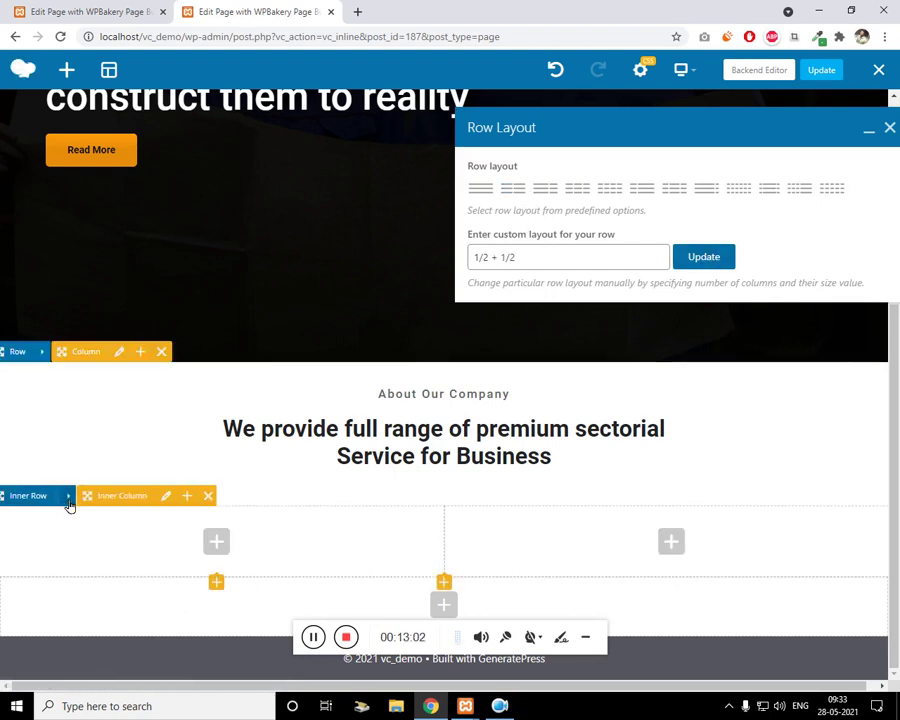
Set the inner row's left and right margins to 50, save the changes and close its settings
left_click(74, 504)
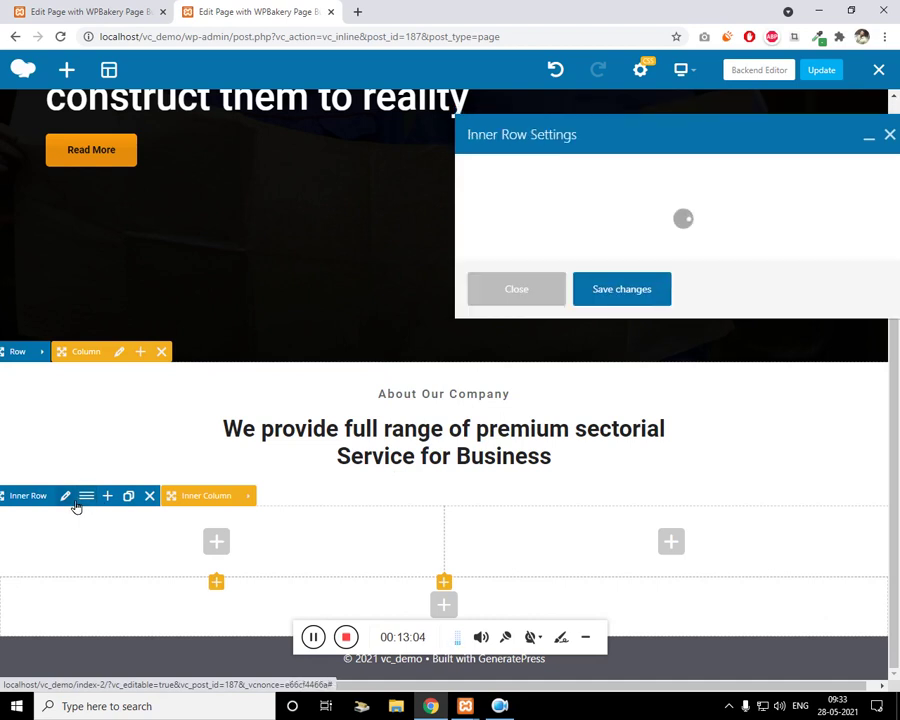
left_click(546, 168)
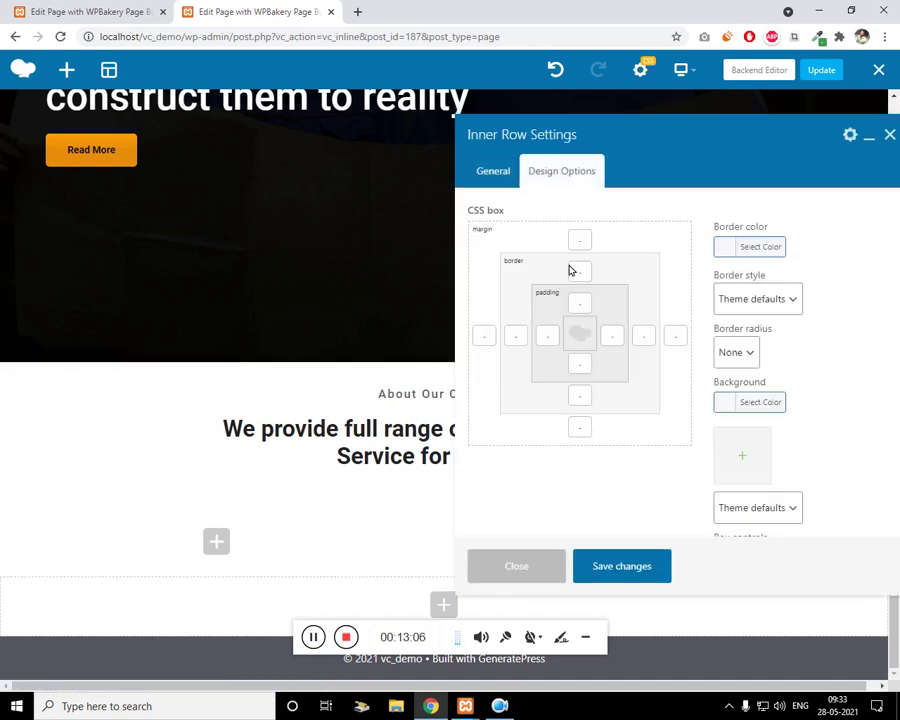
left_click(484, 340)
type("0")
left_click(677, 336)
type("50")
left_click(645, 574)
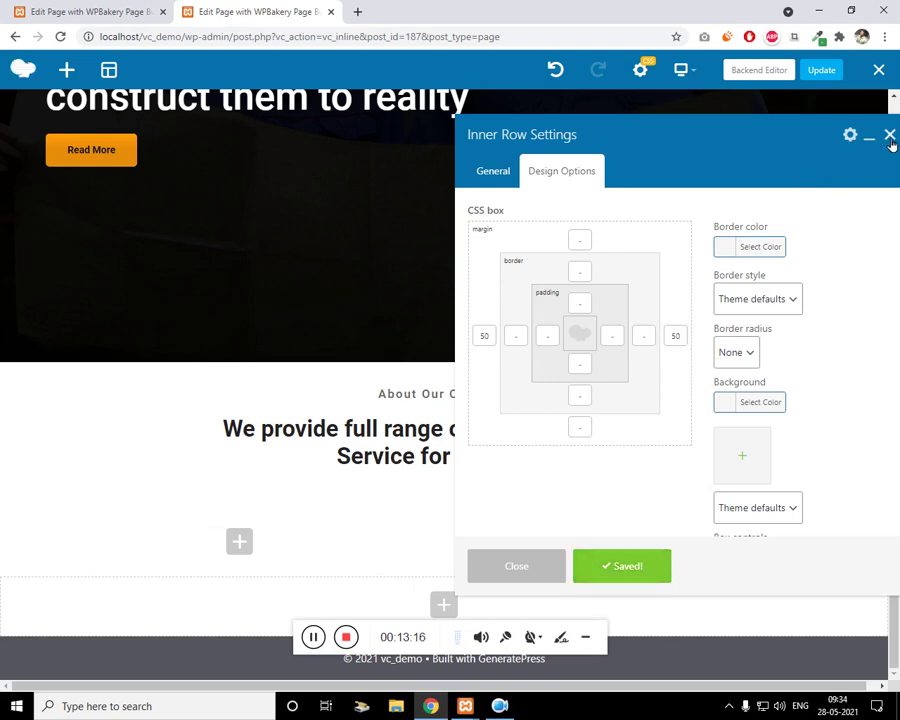
left_click(890, 134)
Add a Single Image element to the inner row's right column
left_click(646, 541)
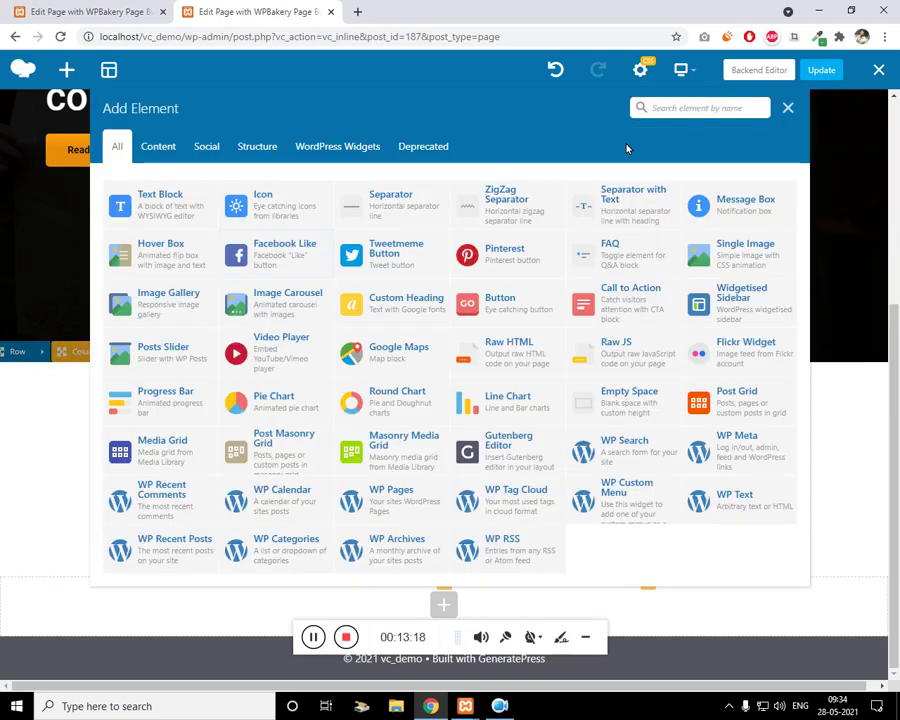
left_click(701, 107)
type("image")
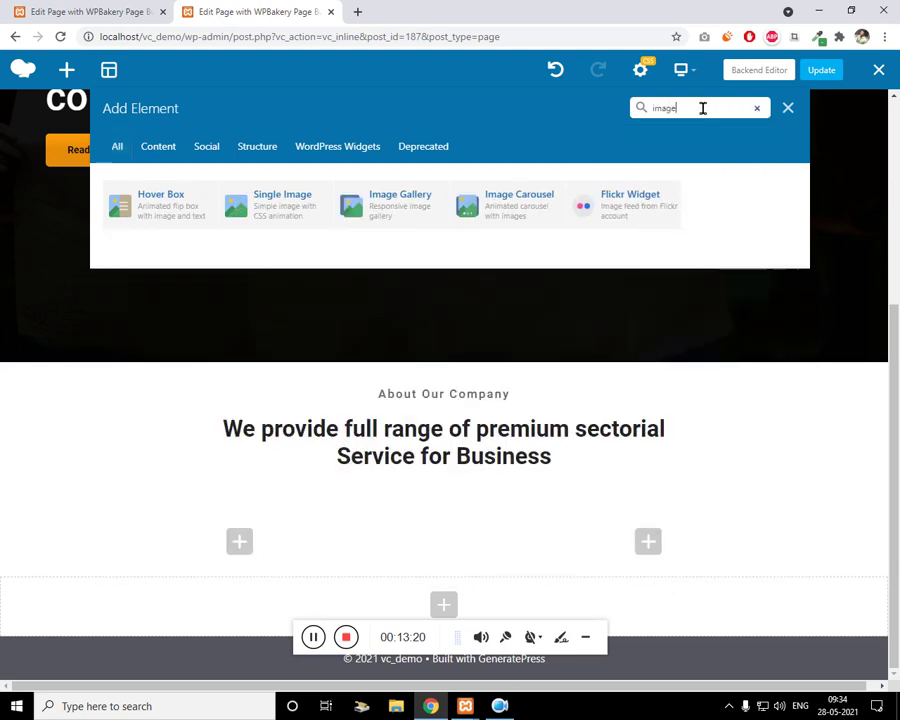
left_click(280, 210)
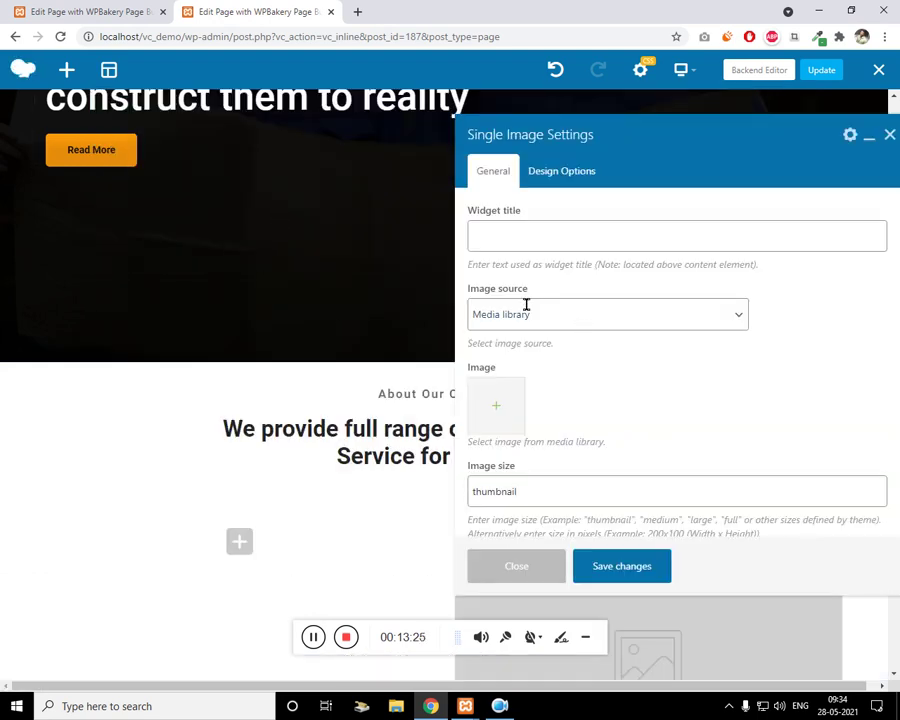
scroll(612, 380, "down", 3)
Set the yellow forklift photo from the media library as the Single Image's background in its design options
left_click(561, 171)
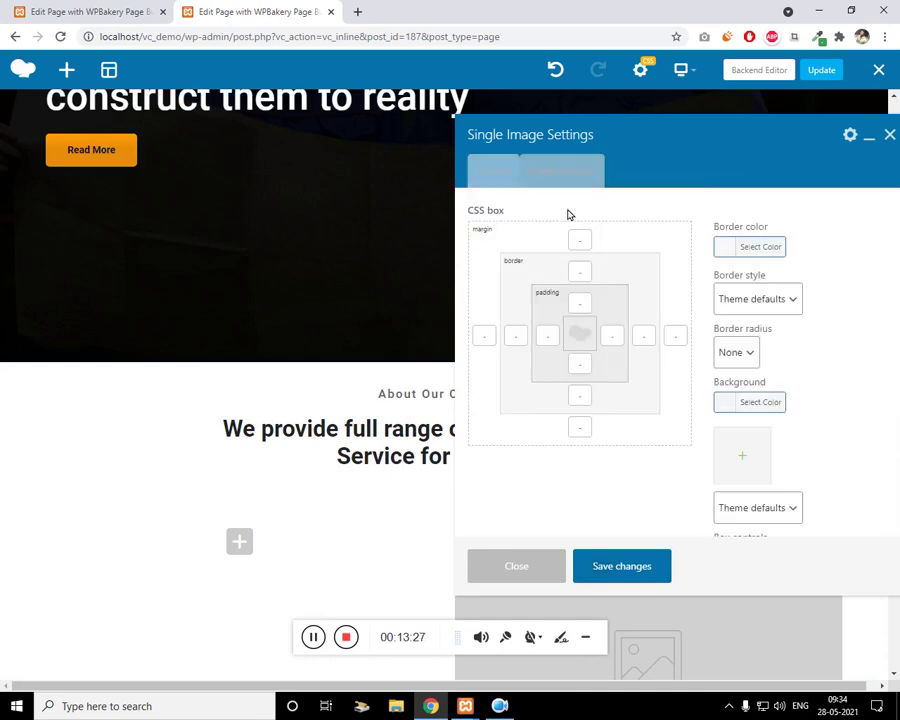
left_click(749, 462)
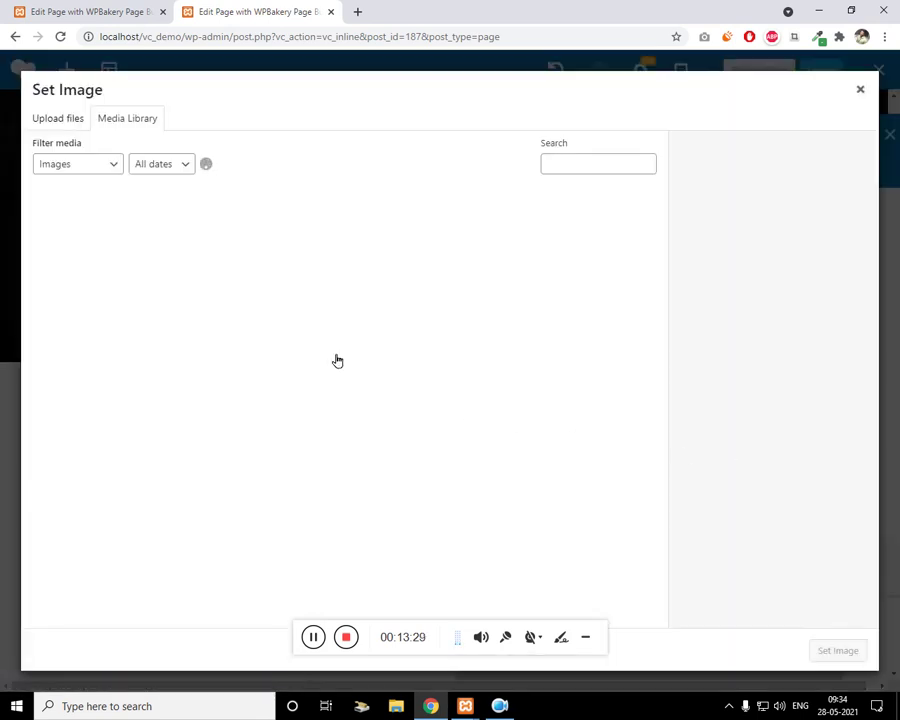
left_click(124, 8)
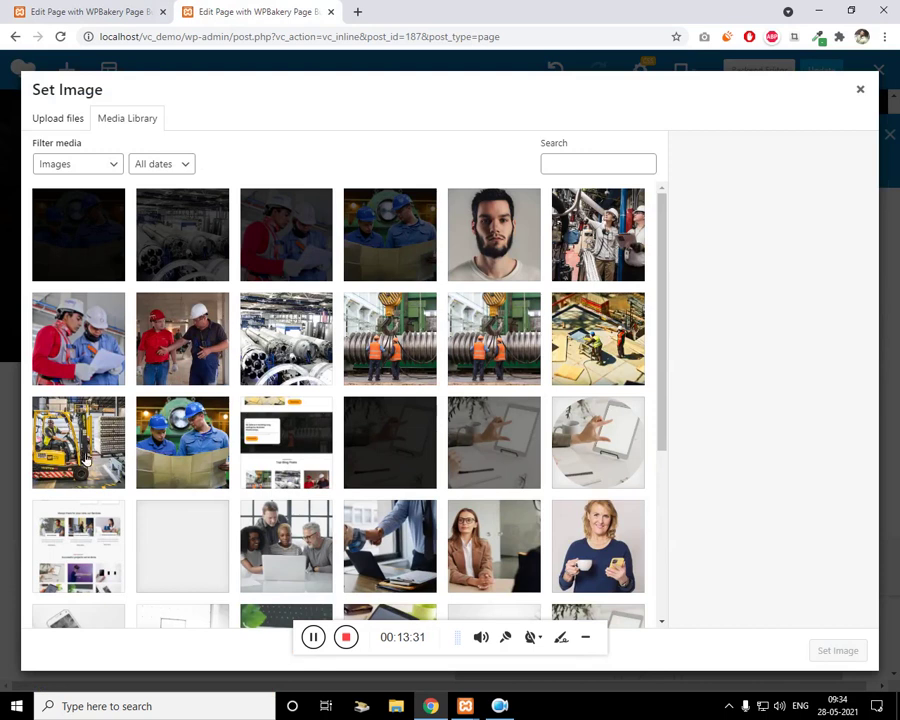
left_click(85, 458)
left_click(836, 650)
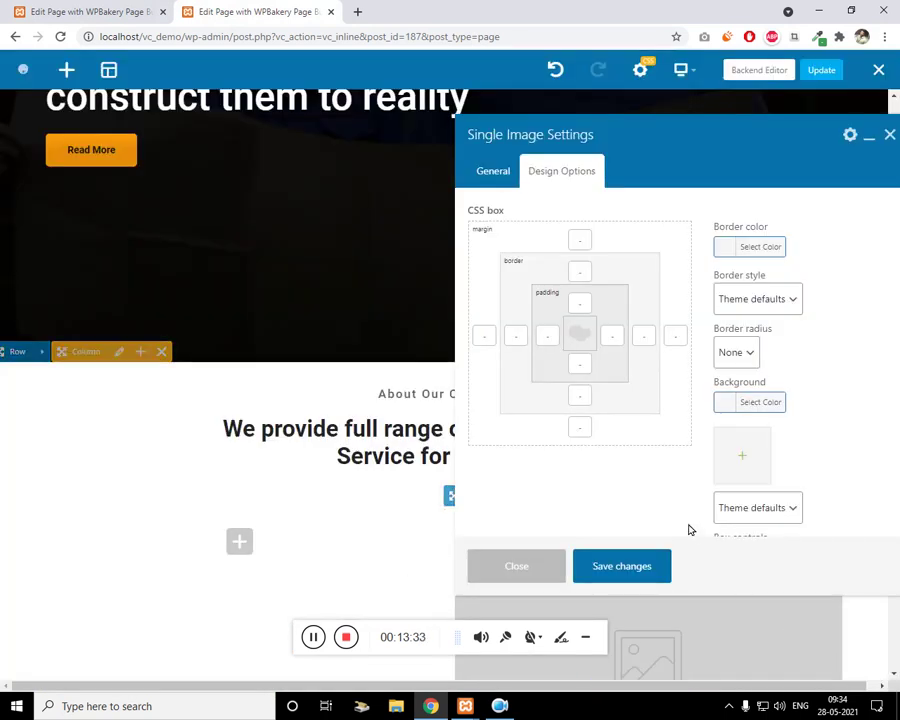
Set the Single Image's image size to full
scroll(620, 320, "down", 4)
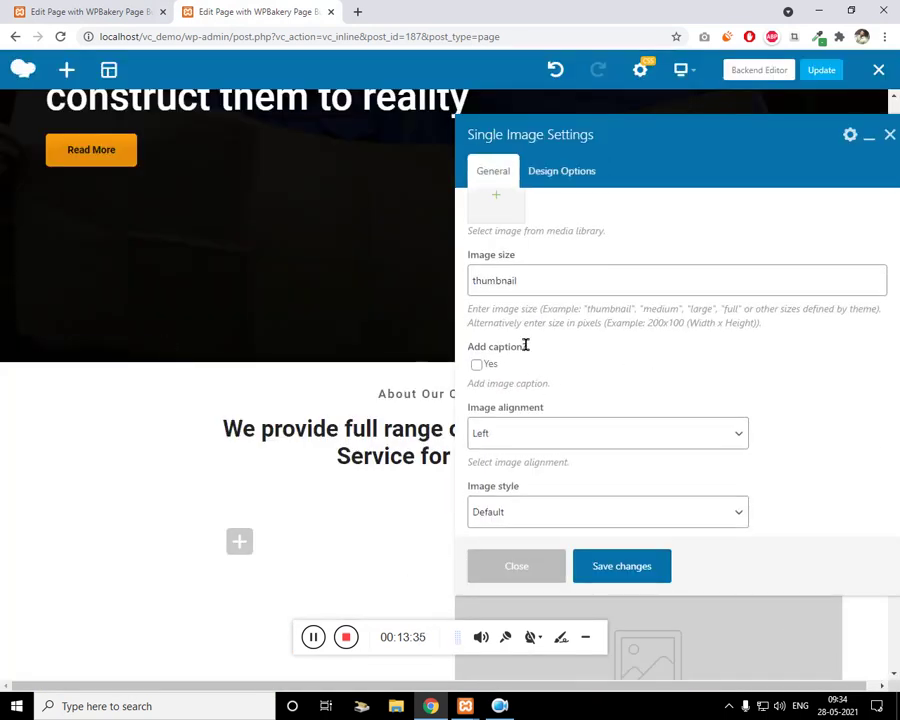
double_click(531, 292)
type("full")
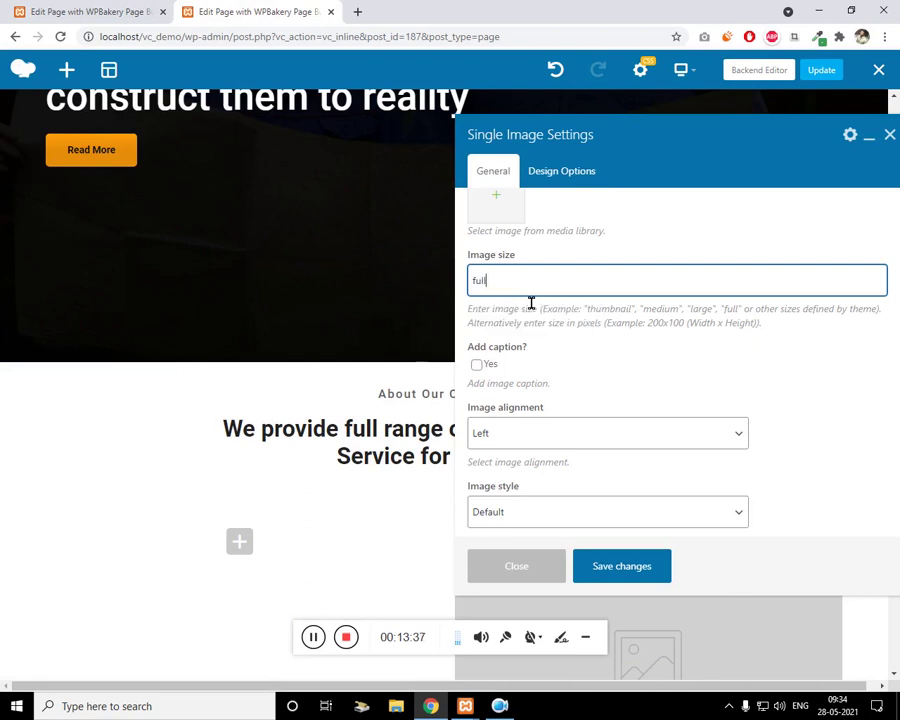
Remove the forklift background picture from the Single Image's design options
scroll(607, 270, "up", 3)
left_click(565, 172)
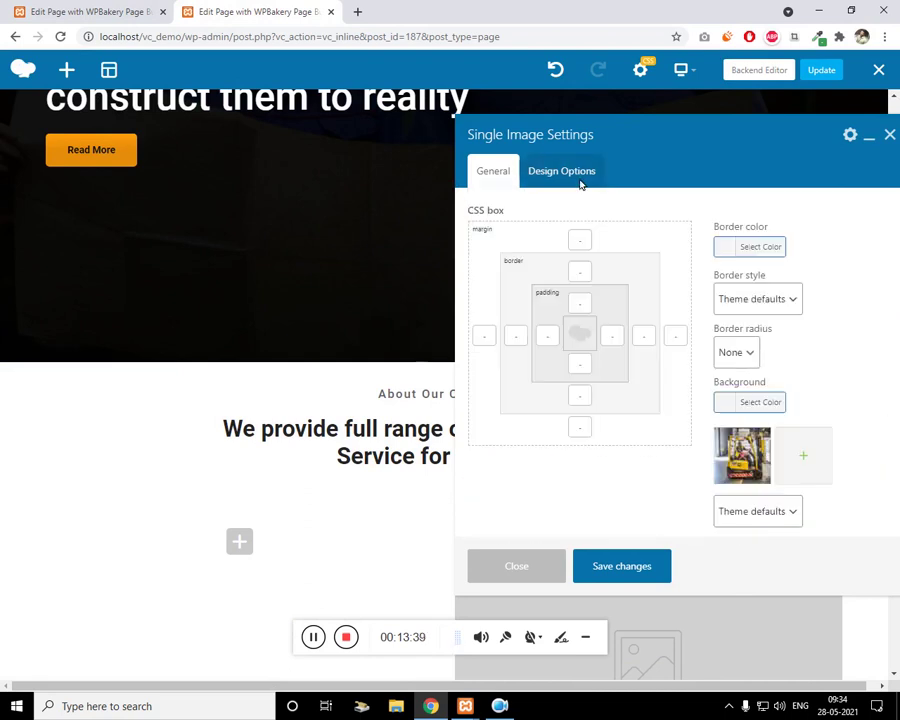
left_click(515, 174)
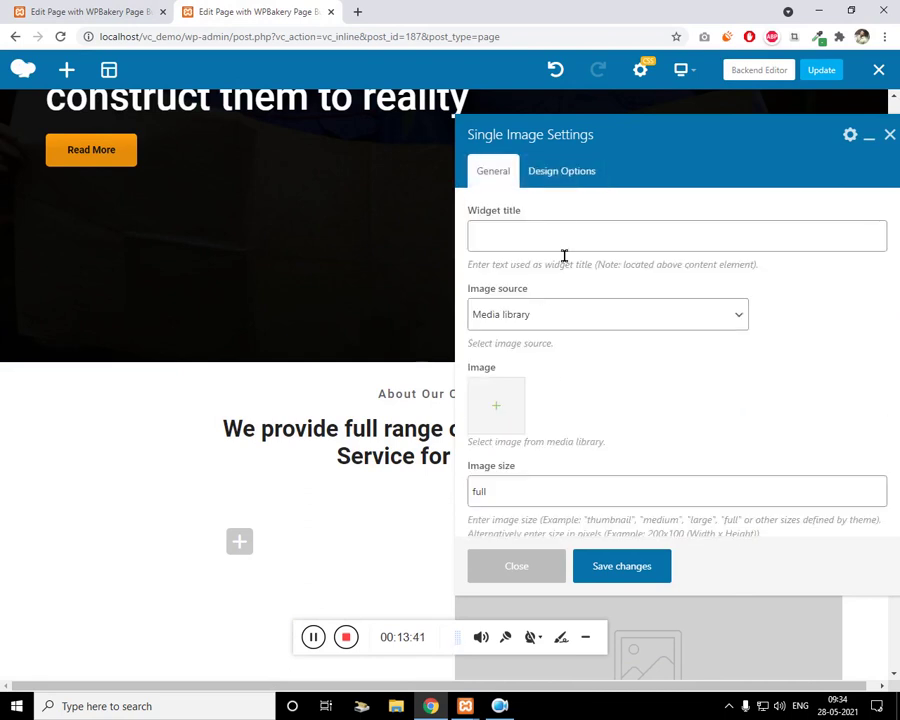
left_click(565, 175)
left_click(752, 465)
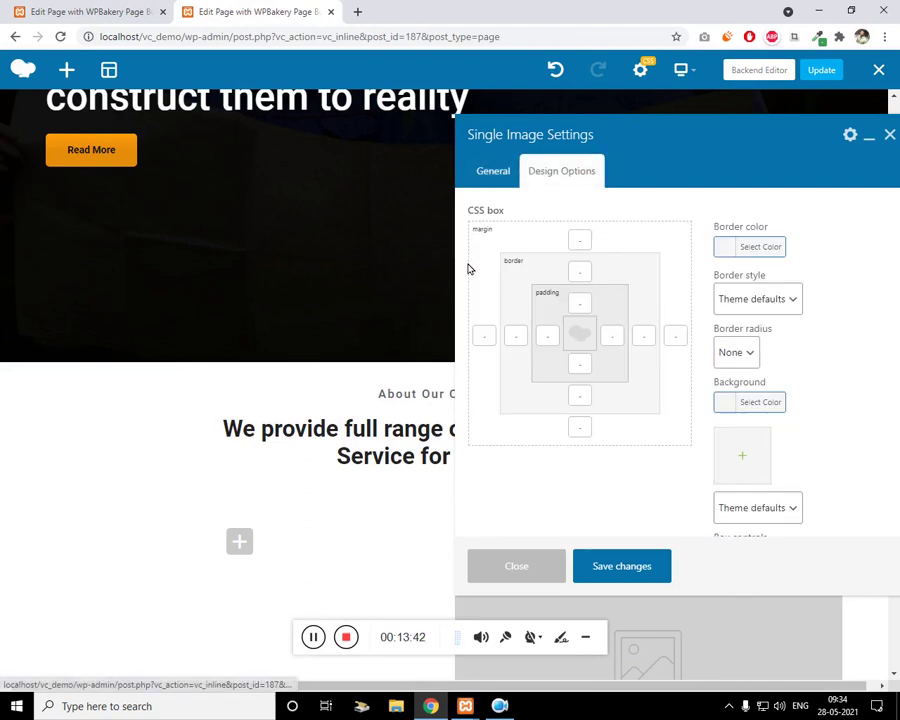
Select the forklift photo x2.jpg as the Single Image's main image, save the changes and close its settings
left_click(493, 171)
left_click(495, 400)
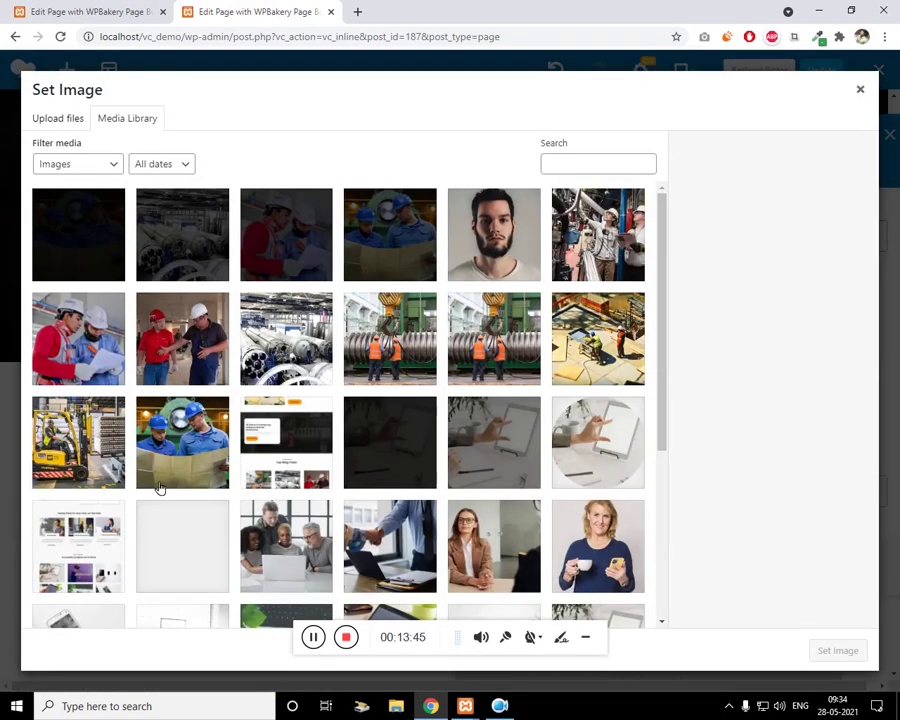
left_click(100, 465)
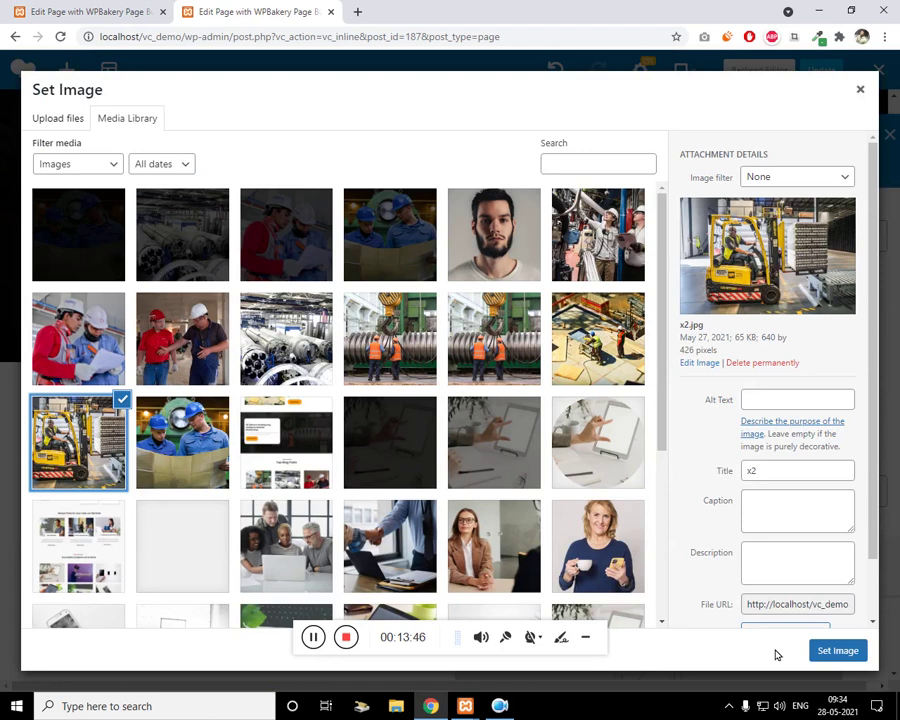
left_click(822, 652)
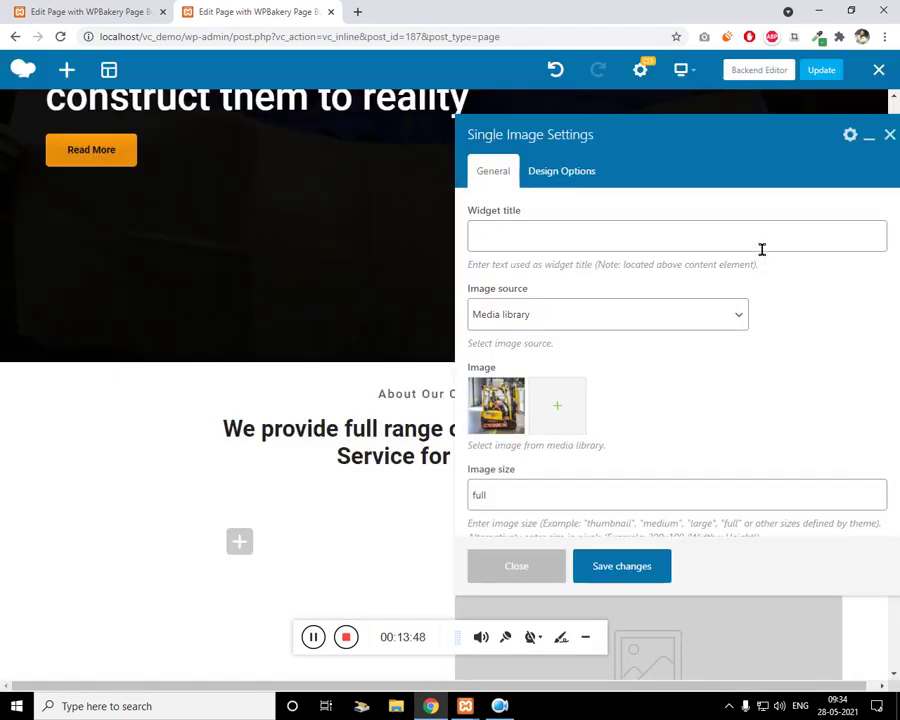
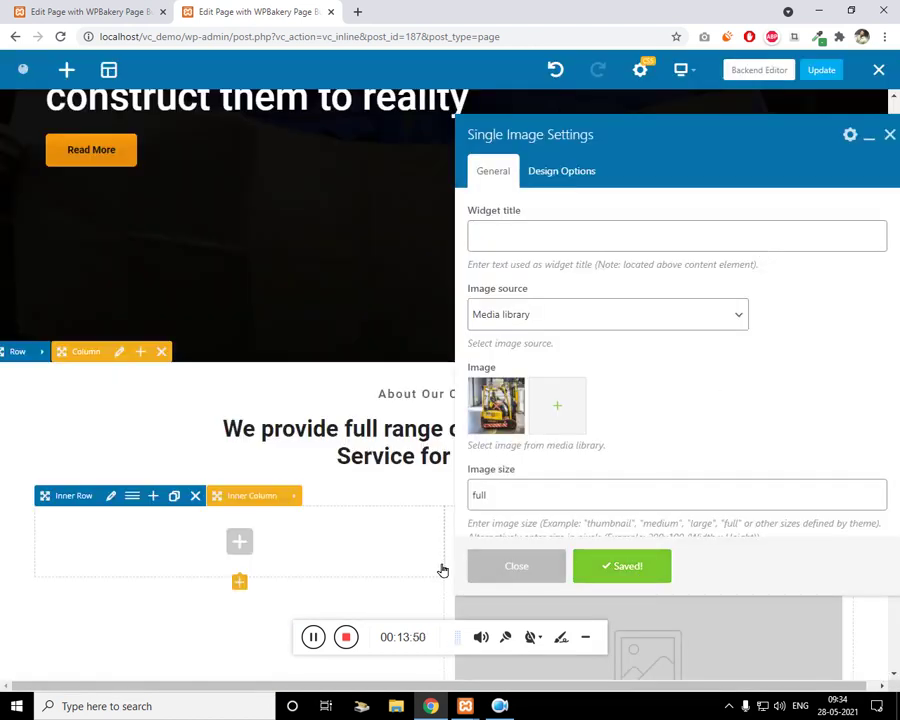
left_click(889, 134)
Check the matching section on Home 2, add a Custom Heading to the inner row's left column in Index 2 and close its settings
scroll(852, 195, "down", 2)
left_click(121, 10)
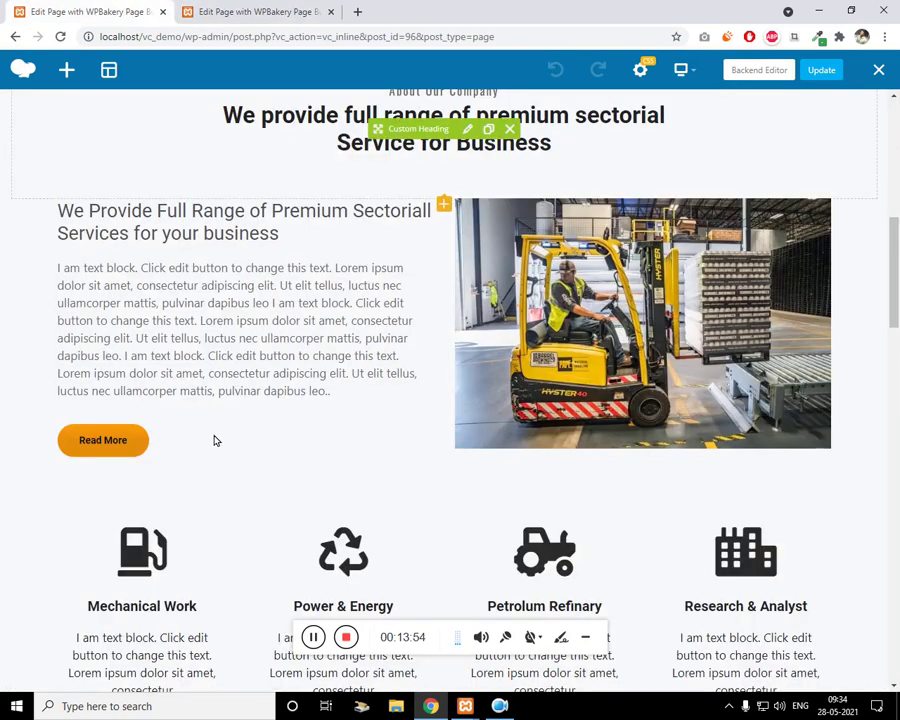
left_click(258, 10)
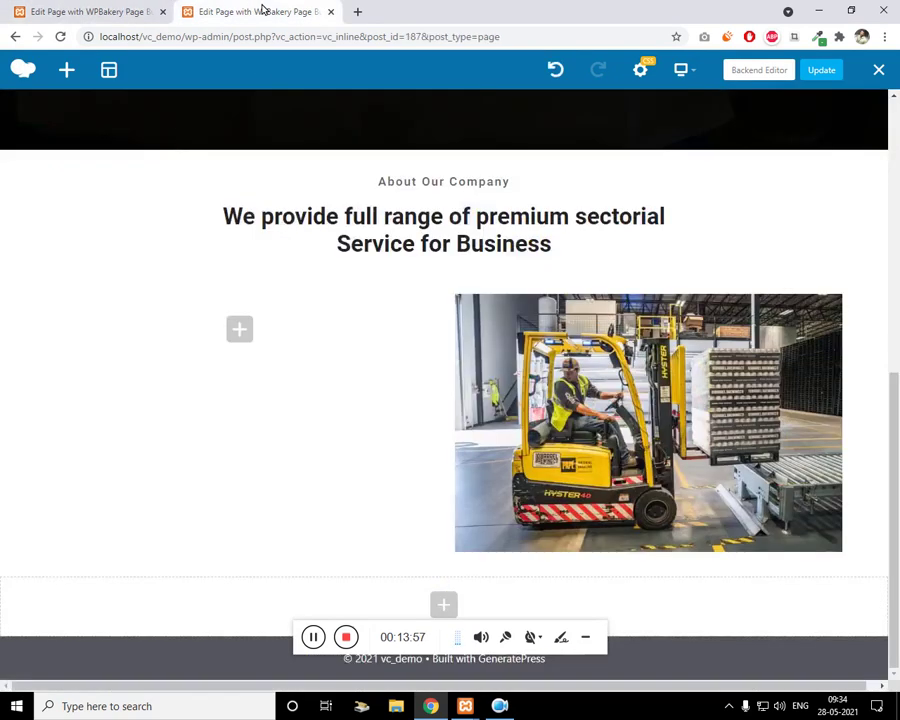
left_click(244, 328)
left_click(693, 110)
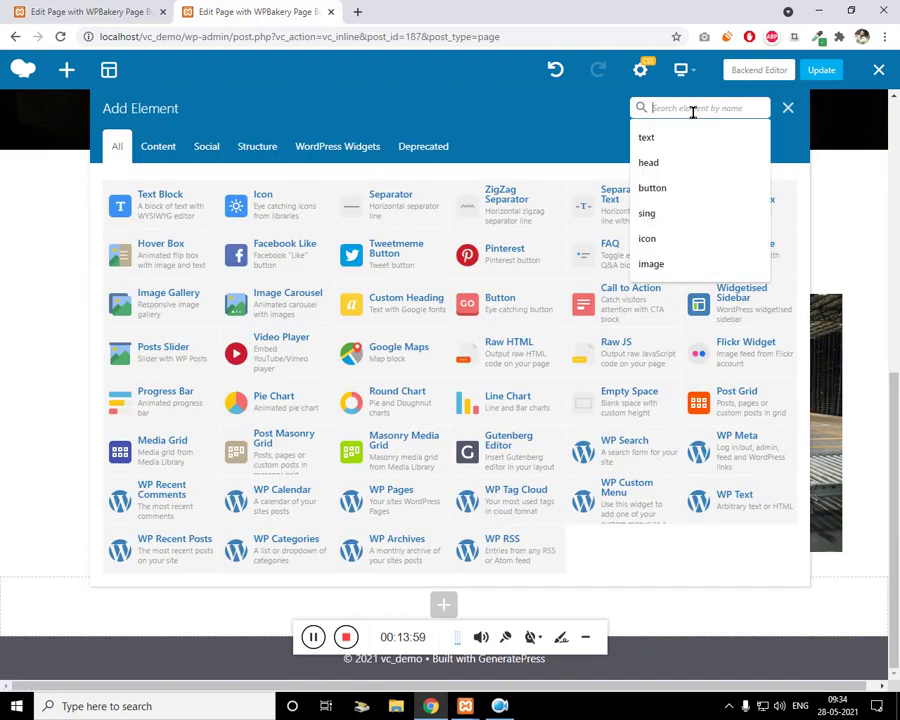
type("heading")
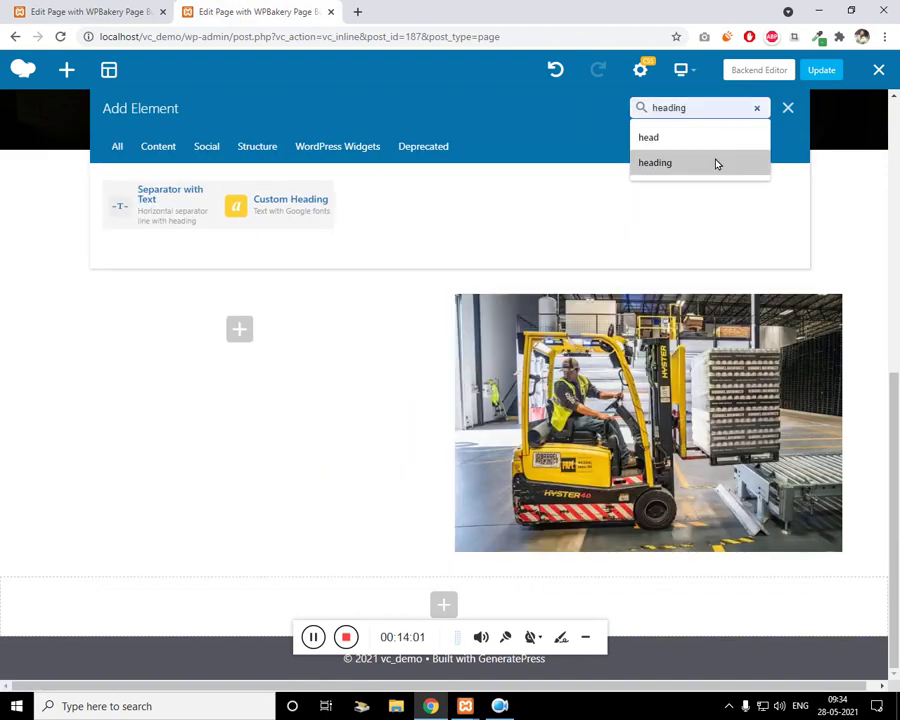
left_click(714, 162)
left_click(304, 198)
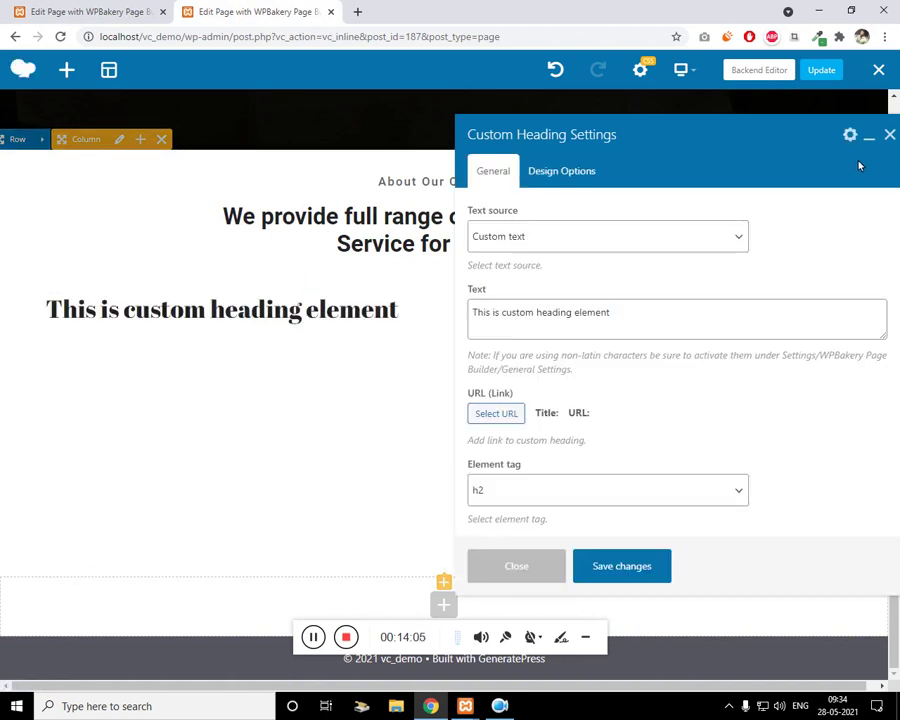
left_click(890, 134)
Add a Text Block with the default text below the left column's heading, save it and close its settings
left_click(240, 341)
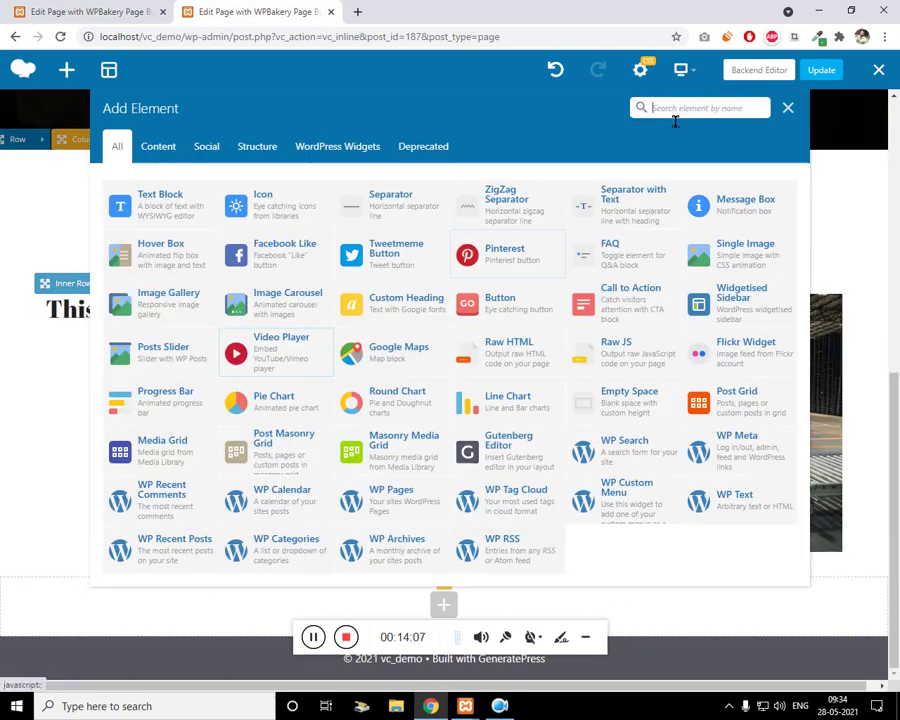
left_click(686, 110)
type("text")
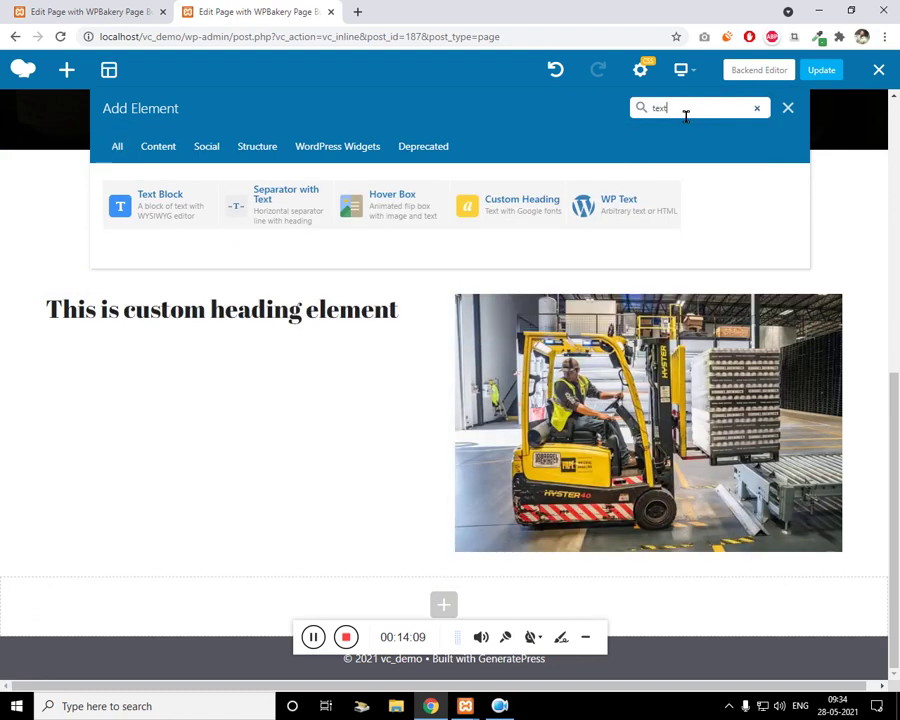
left_click(175, 226)
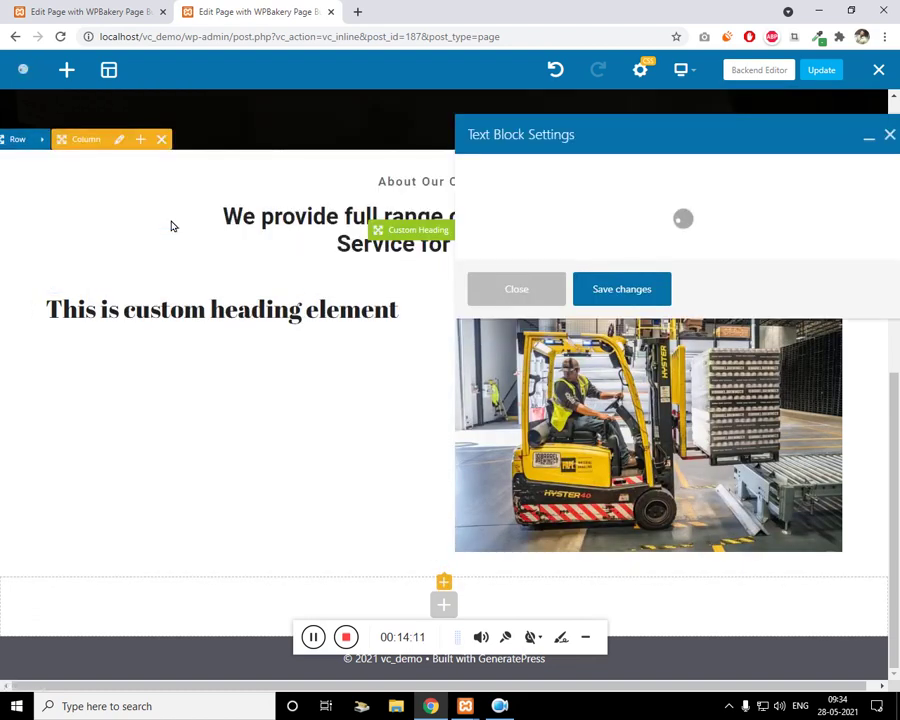
left_click(621, 572)
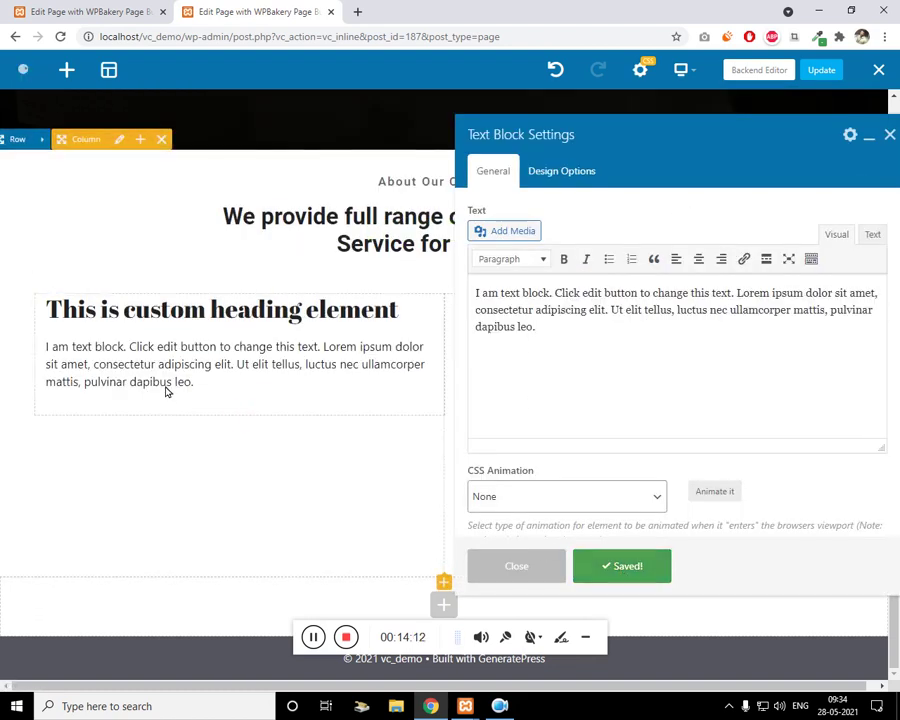
left_click(890, 135)
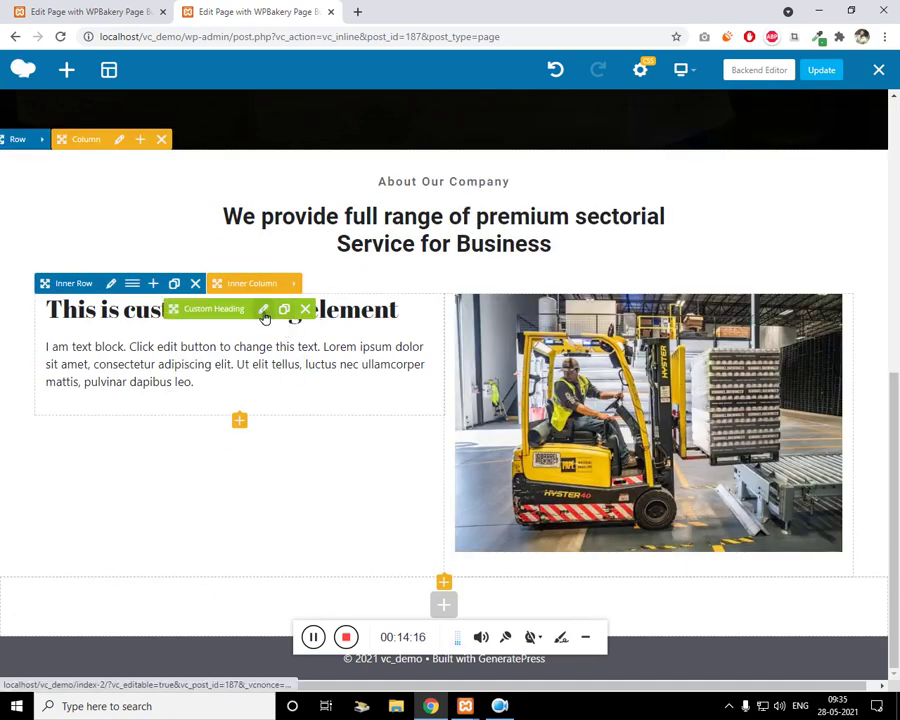
Change the left column's Custom Heading text to "We Provide Full Range of Premium Sectoriall Services for your business"
left_click(264, 313)
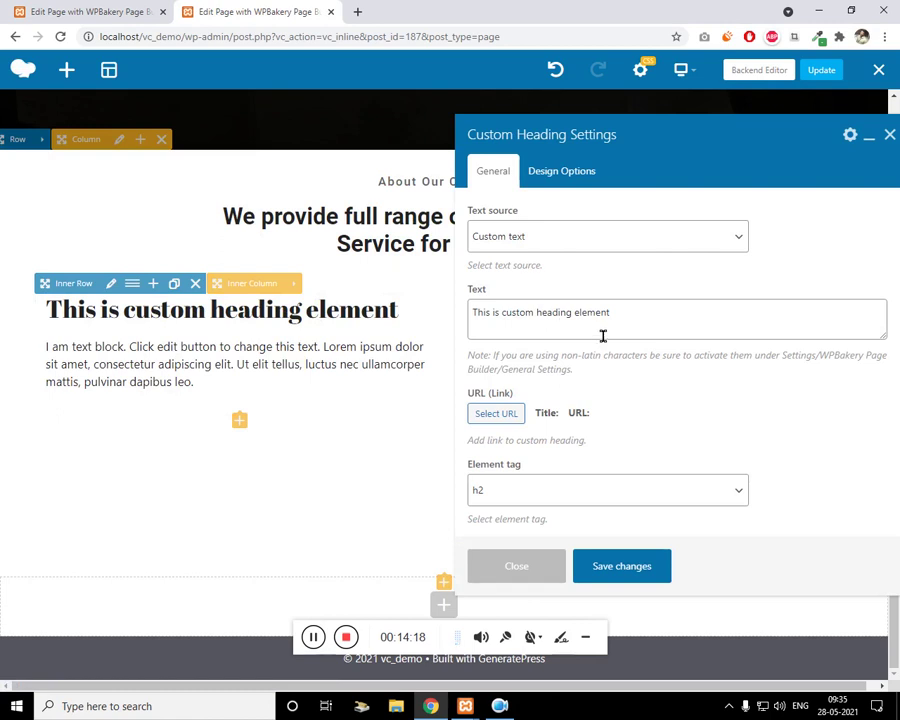
left_click(603, 336)
left_click(311, 636)
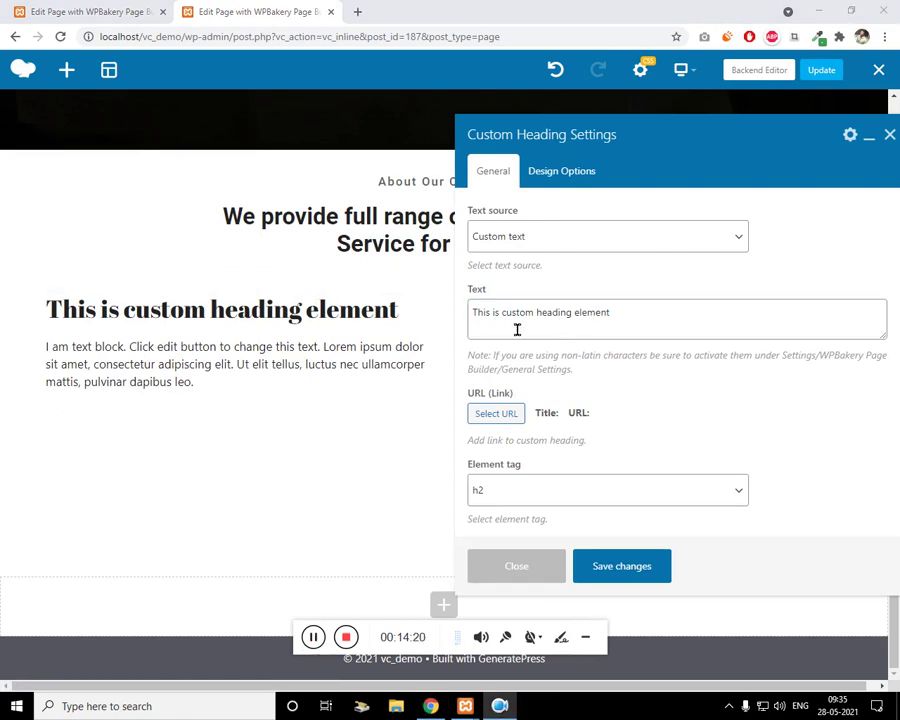
triple_click(570, 338)
type("We Provide Full Range of Premium Sectoriall Services for your business")
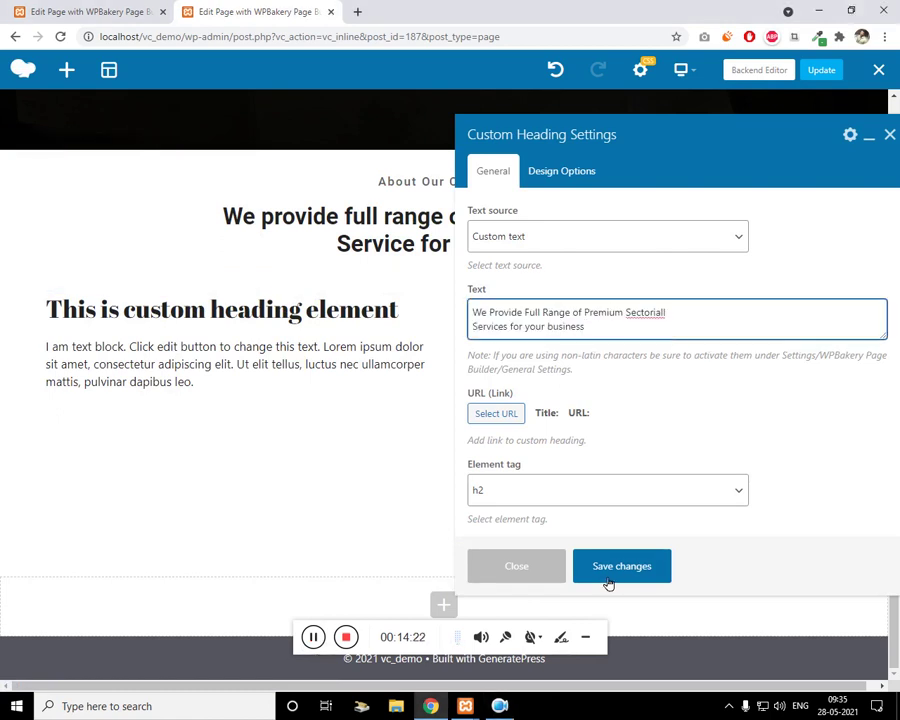
Set the left column heading's font family to Roboto
scroll(634, 438, "down", 10)
left_click(327, 638)
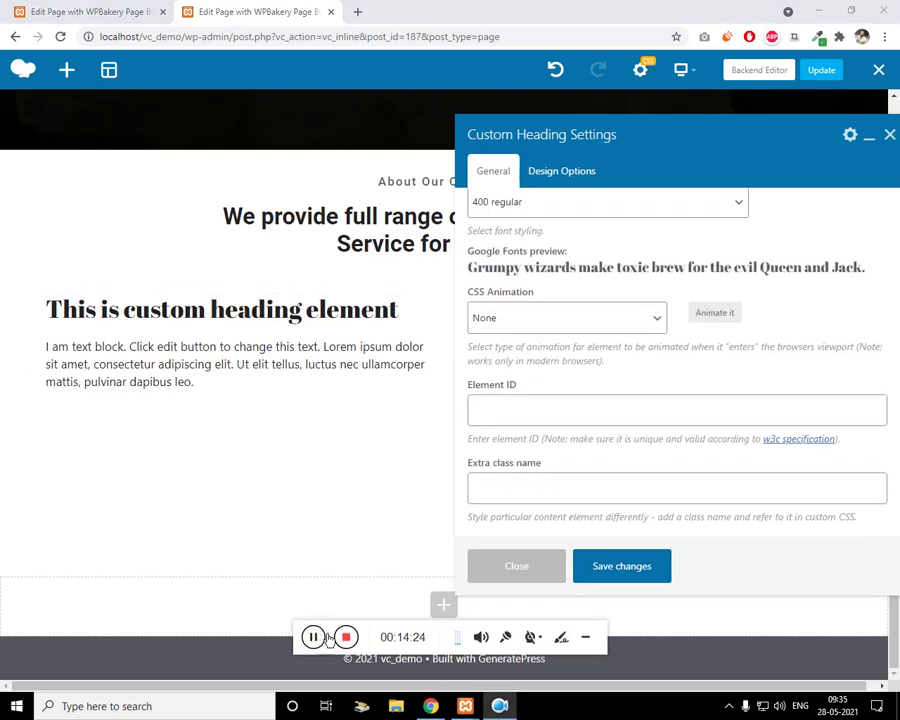
left_click(609, 488)
type("gold-color")
scroll(640, 394, "up", 3)
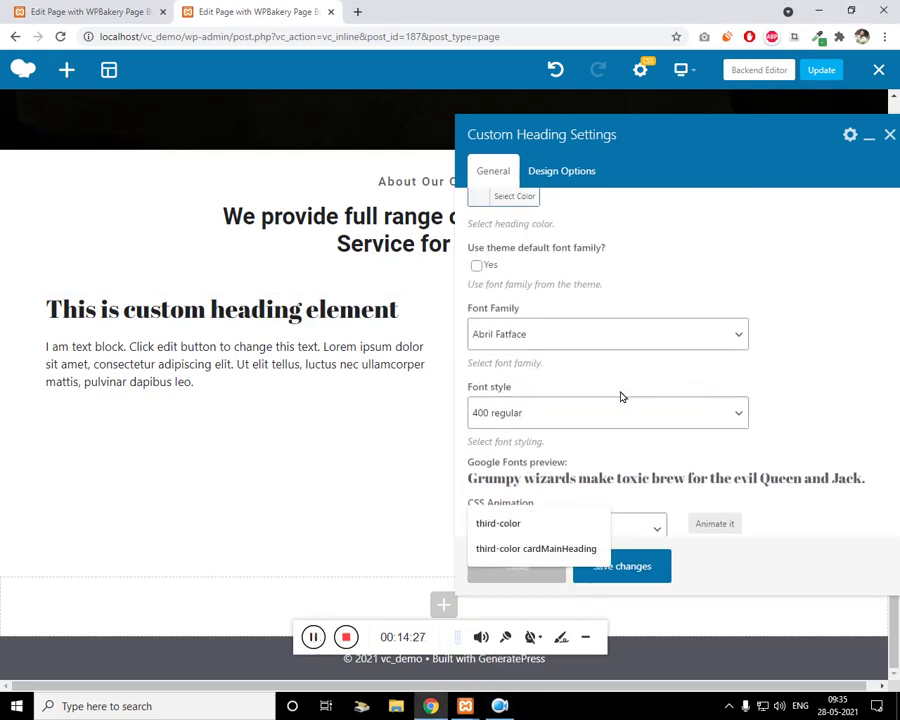
left_click(533, 348)
key("r")
key("r")
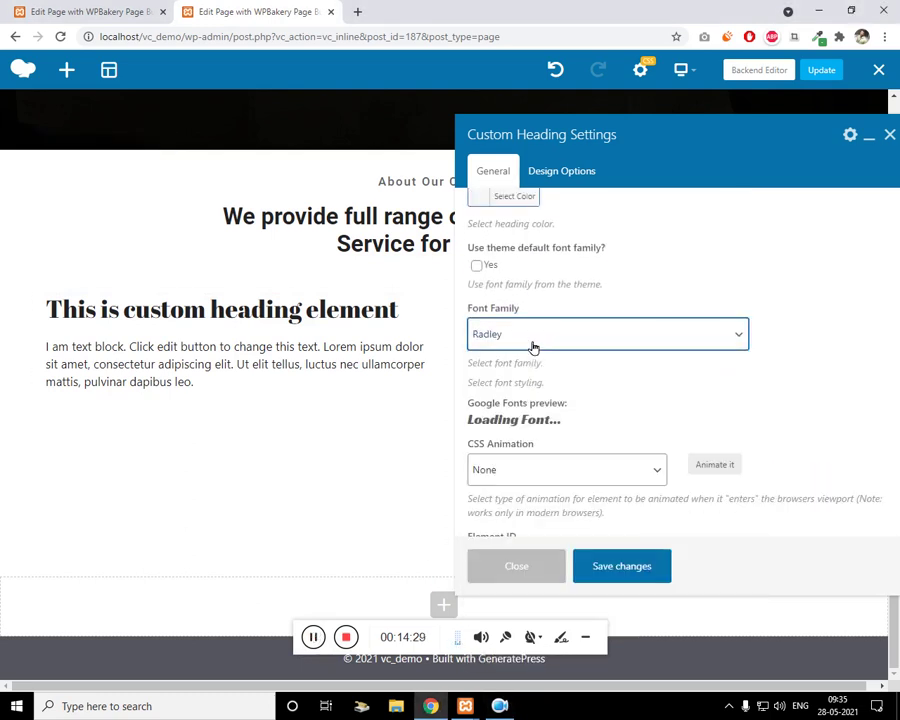
key("o")
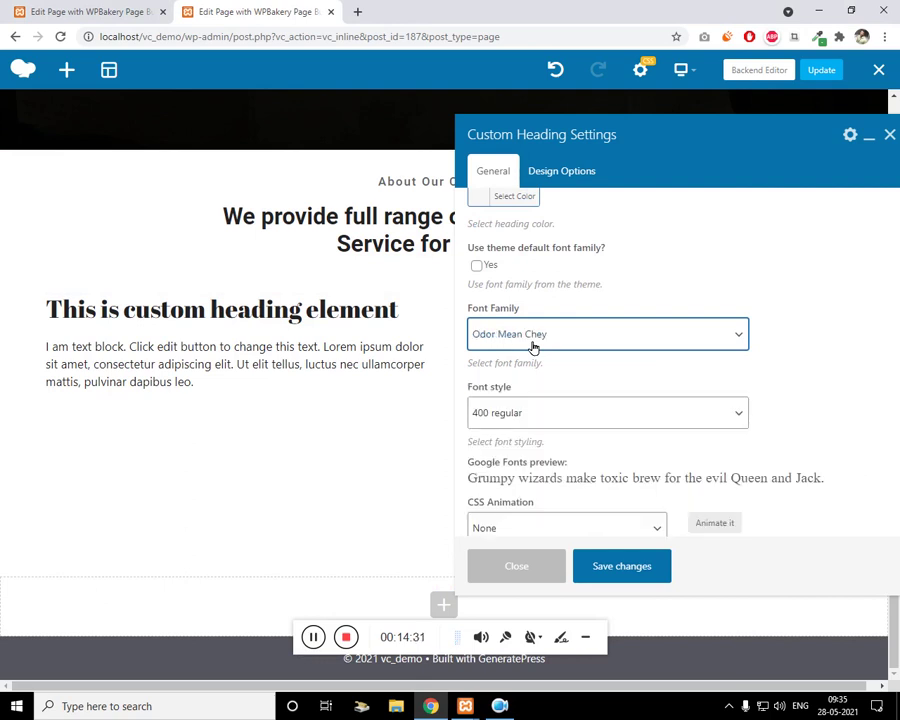
key("r")
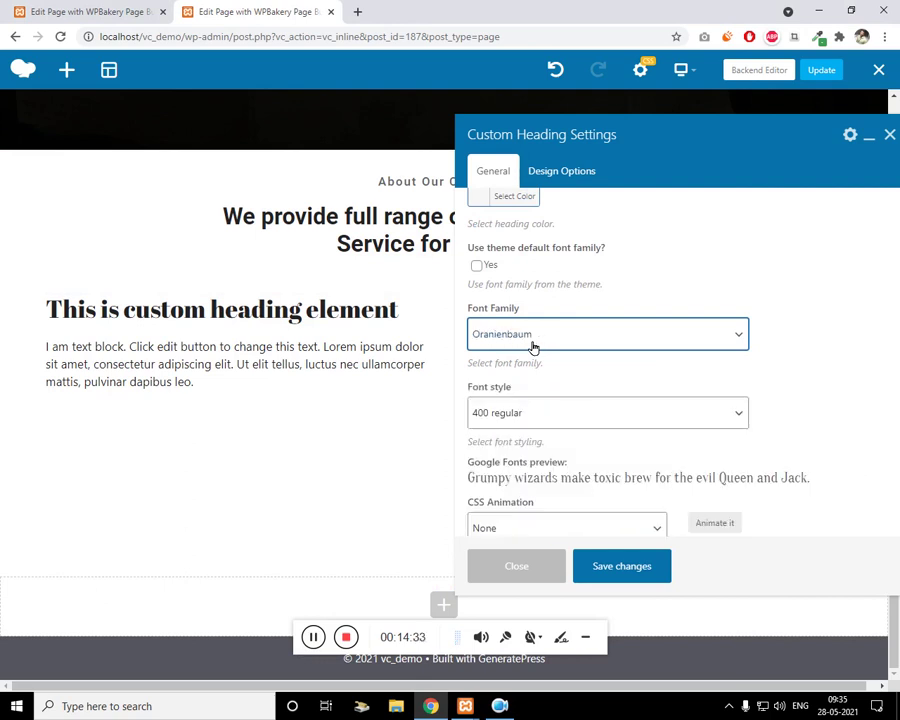
key("r")
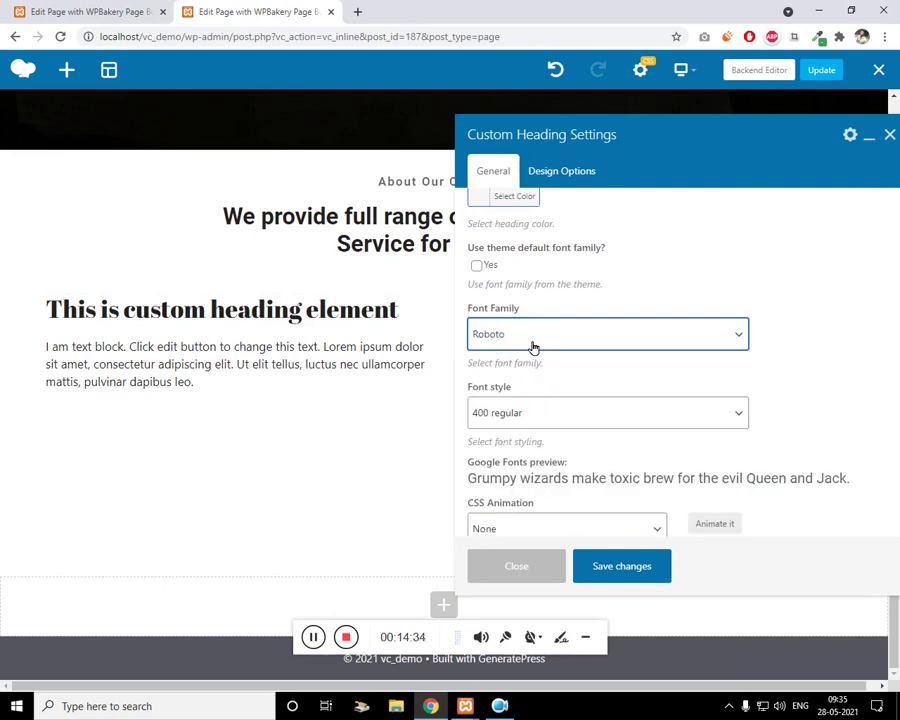
Set the heading's font style to 500 bold regular, save the changes and close its settings
left_click(649, 405)
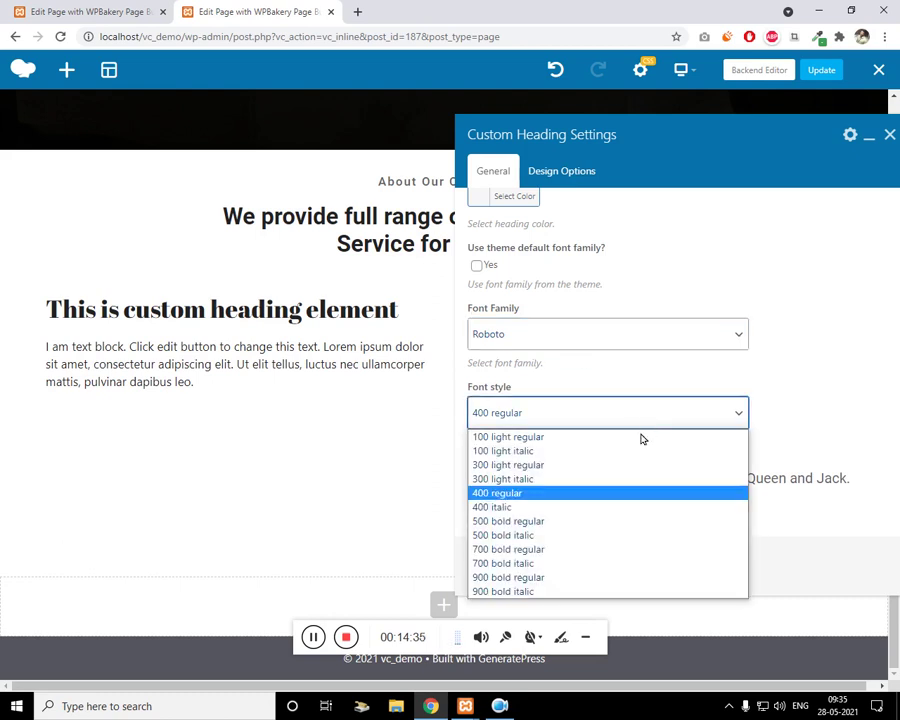
left_click(628, 522)
left_click(610, 566)
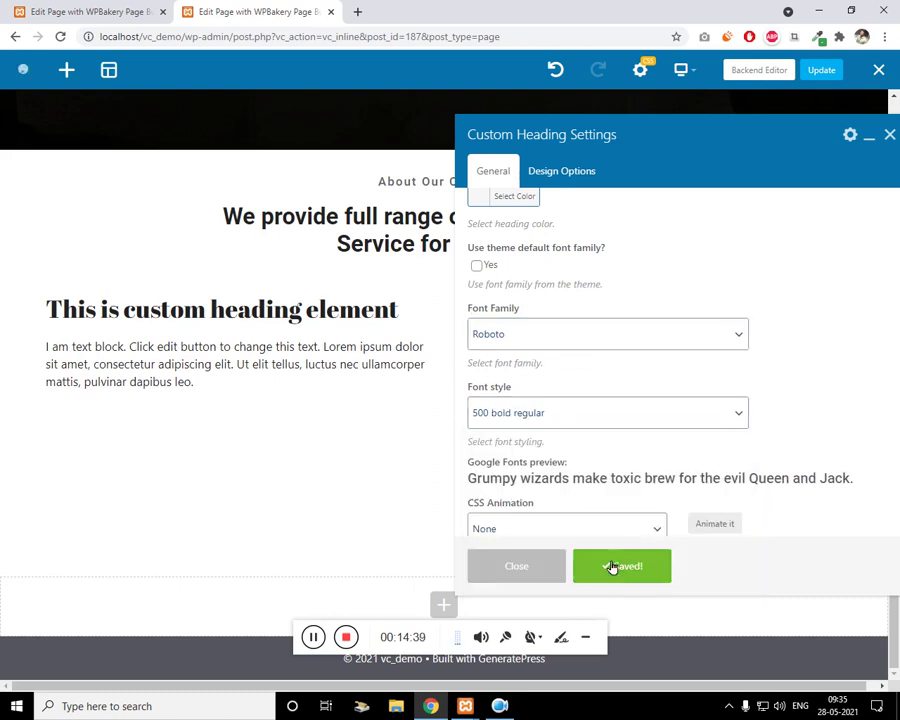
scroll(649, 404, "up", 5)
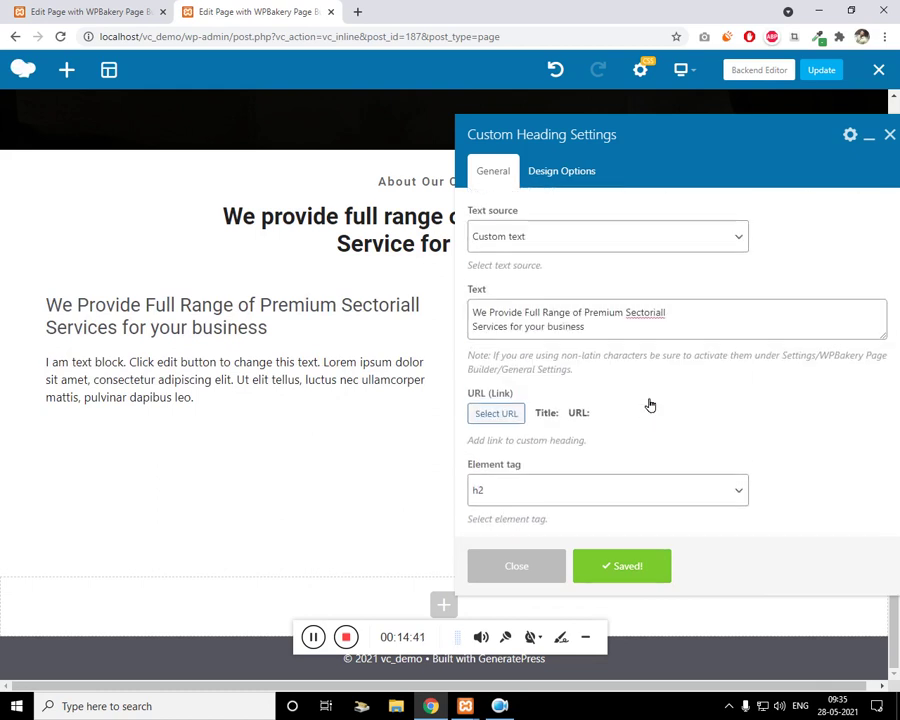
left_click(561, 170)
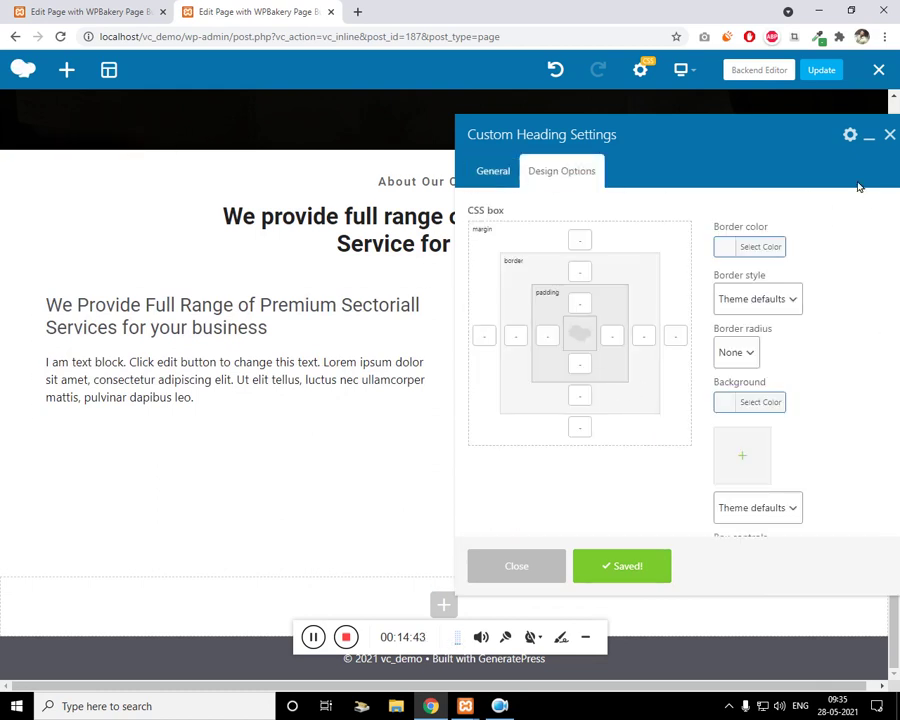
left_click(890, 134)
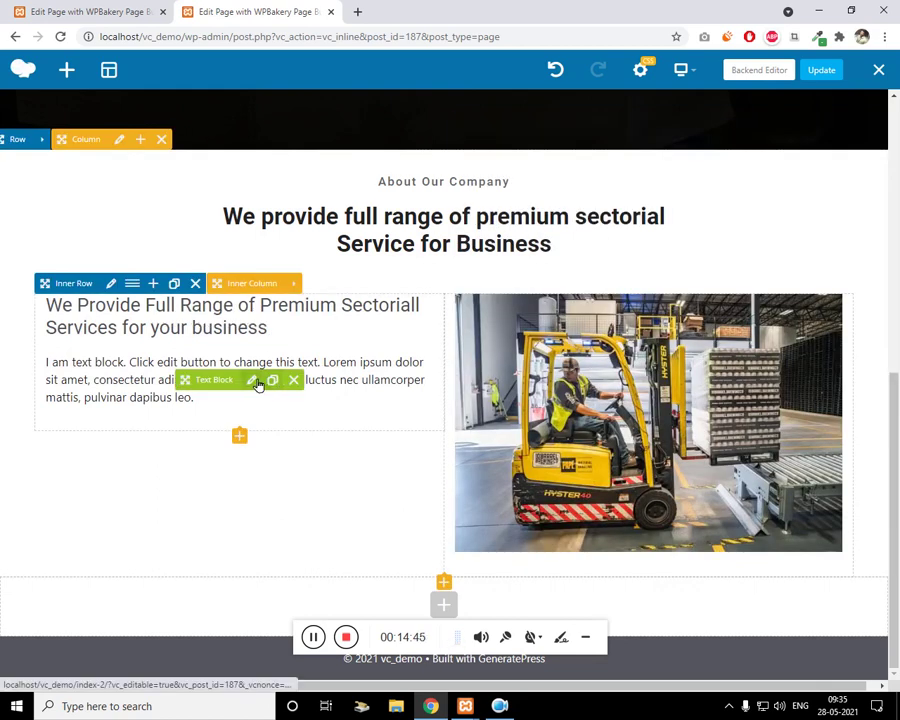
Repeat the default paragraph in the left column's Text Block until it contains three copies, save the changes and close its settings
left_click(254, 381)
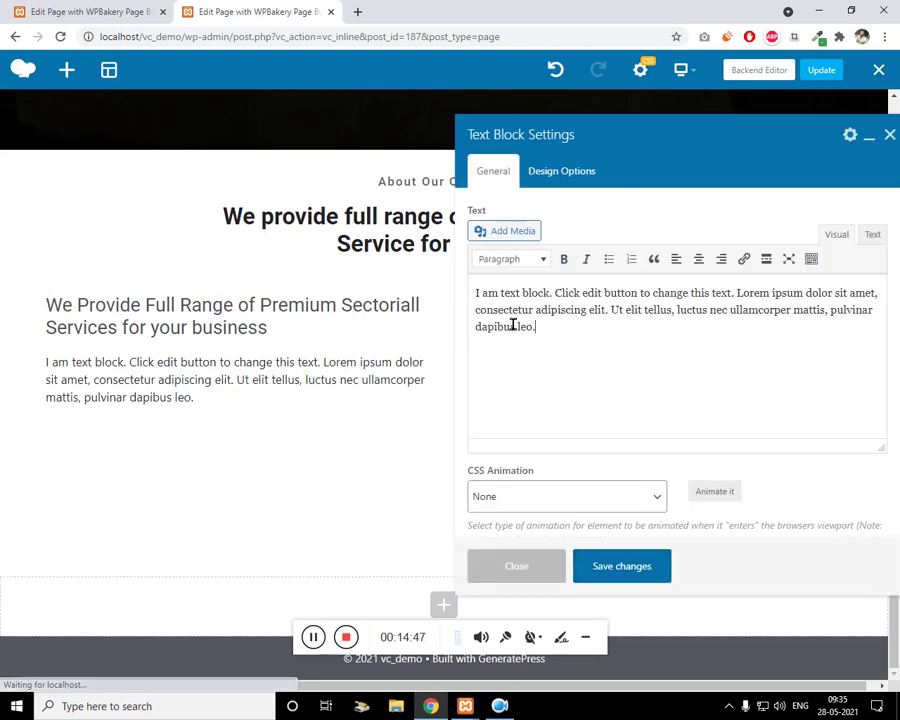
left_click_drag(545, 344, 476, 308)
key("ctrl+c")
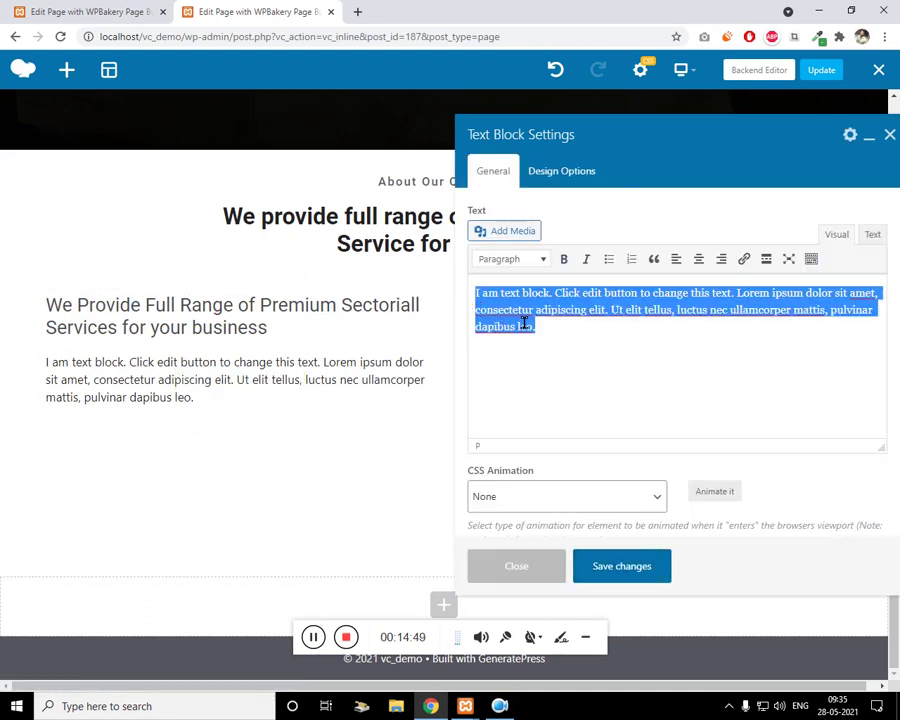
left_click(573, 336)
key("ctrl+v")
key("ctrl+v")
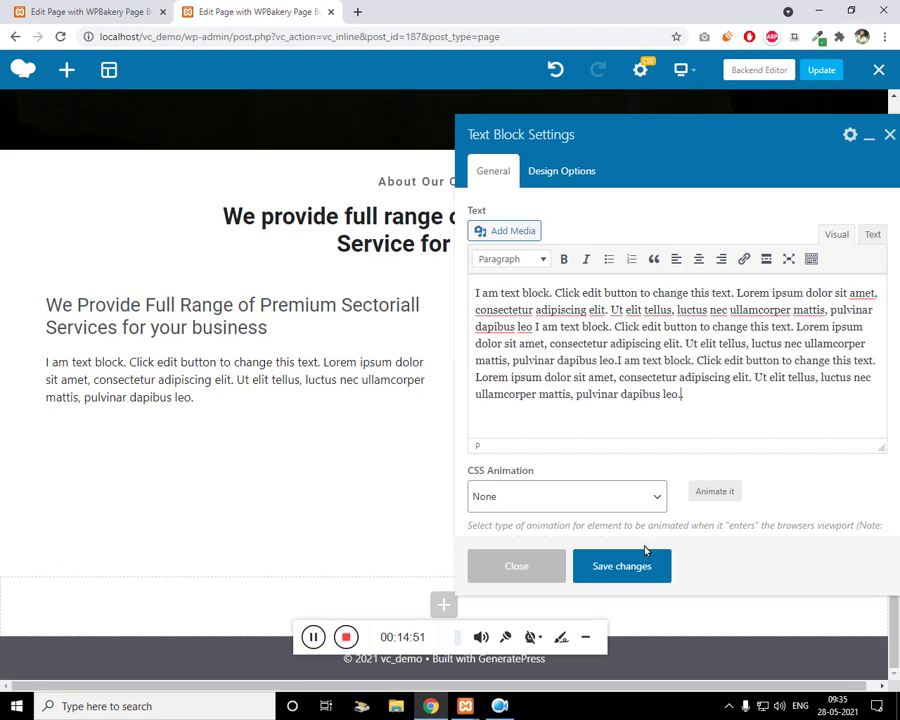
key("ctrl+z")
left_click(657, 568)
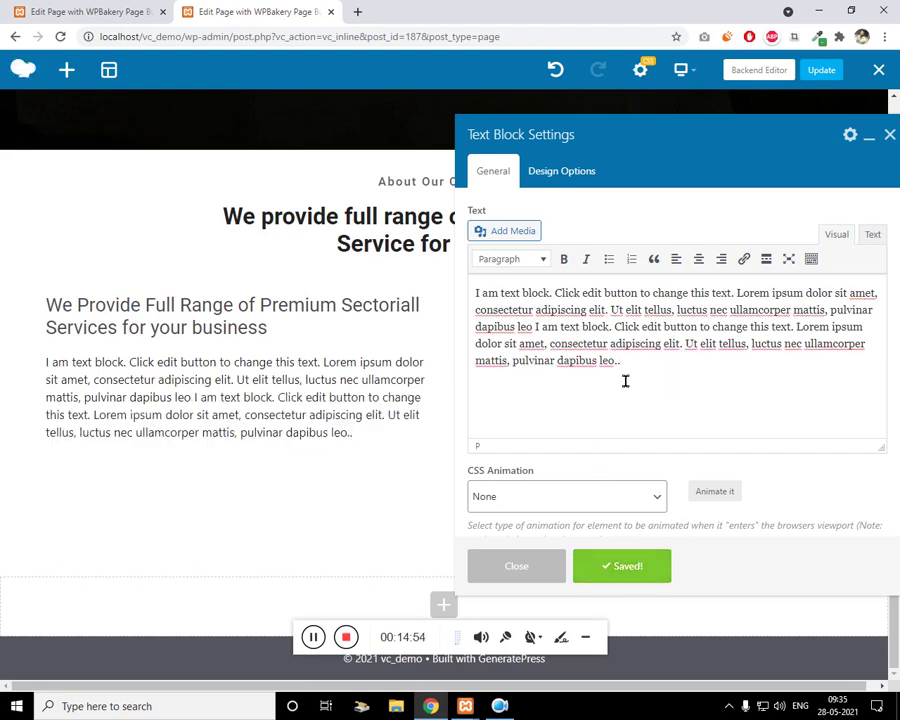
type("I am text block. Click edit button to change this text. Lorem ipsum dolor sit amet, consectetur adipiscing elit. Ut elit tellus, luctus nec ullamcorper mattis, pulvinar dapibus leo")
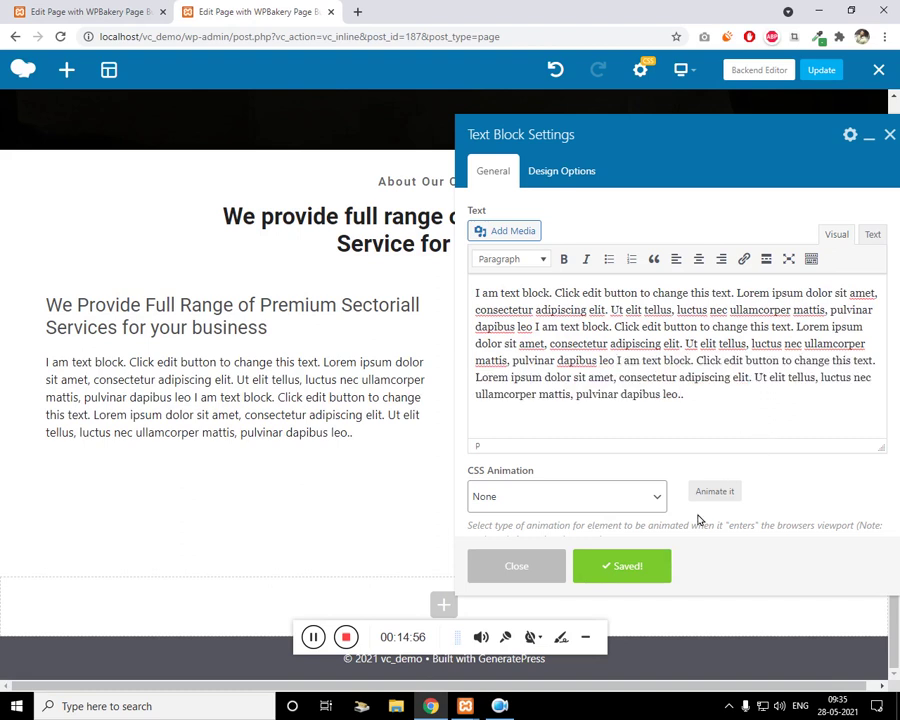
left_click(650, 565)
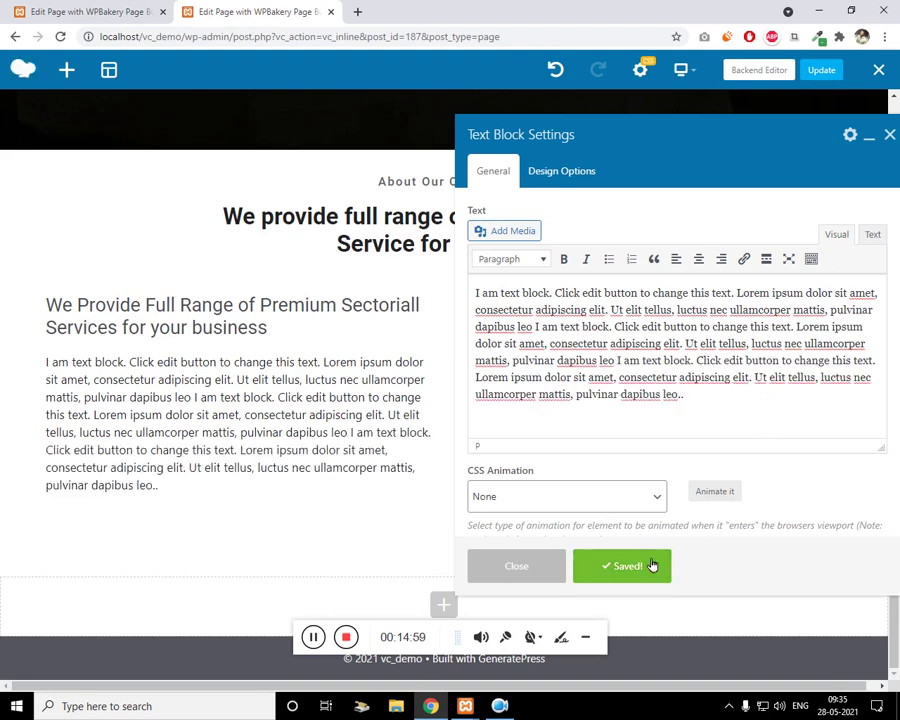
left_click(889, 134)
Clone the hero section's Read More button and move the copy below the Text Block in the inner row's left column
scroll(310, 300, "up", 4)
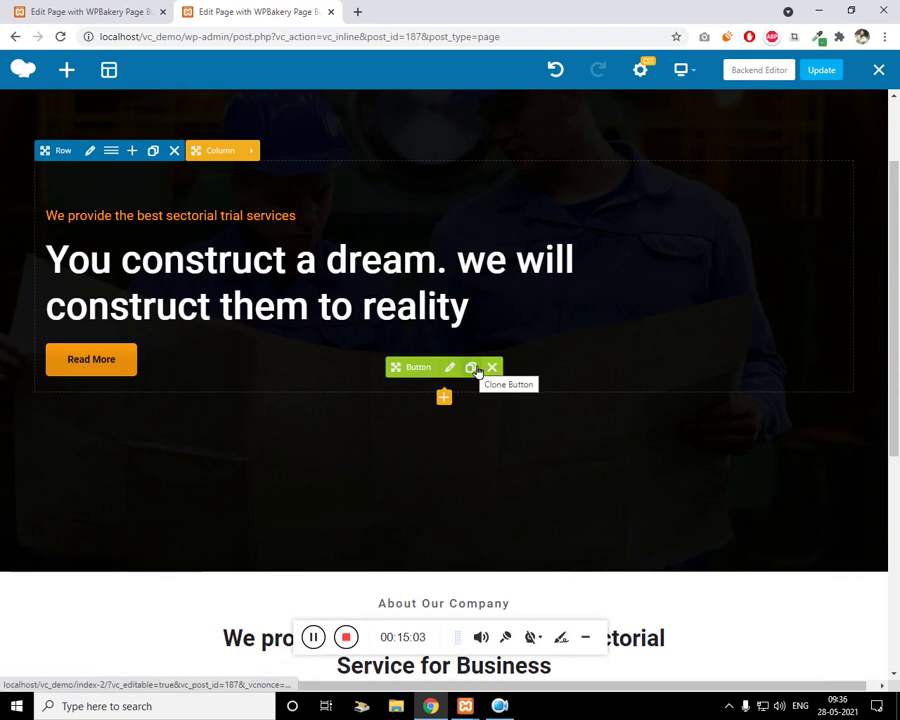
left_click(477, 371)
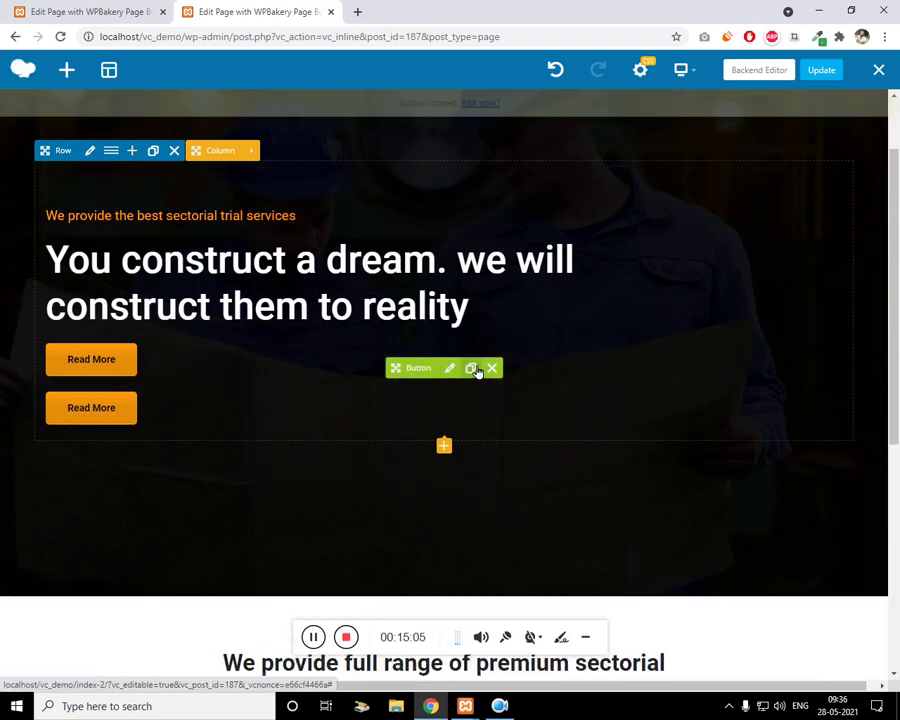
scroll(367, 307, "down", 2)
mouse_move(407, 282)
left_mouse_down()
mouse_move(394, 346)
mouse_move(216, 510)
mouse_move(142, 499)
mouse_move(165, 494)
mouse_move(176, 504)
left_mouse_up()
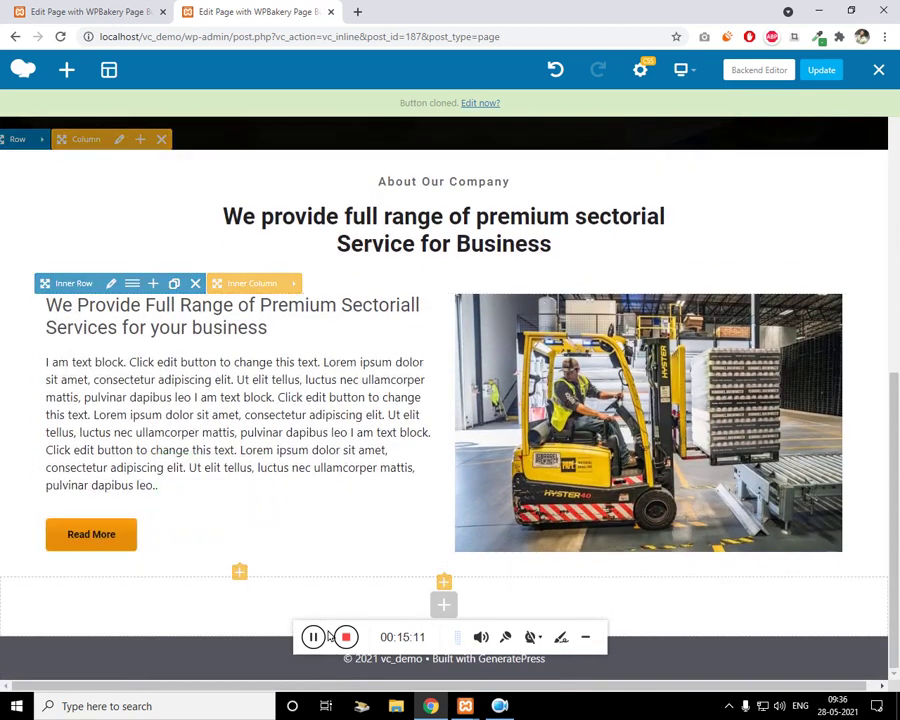
Set the inner row's content position to Middle, save and close its settings, and update the page
left_click(111, 283)
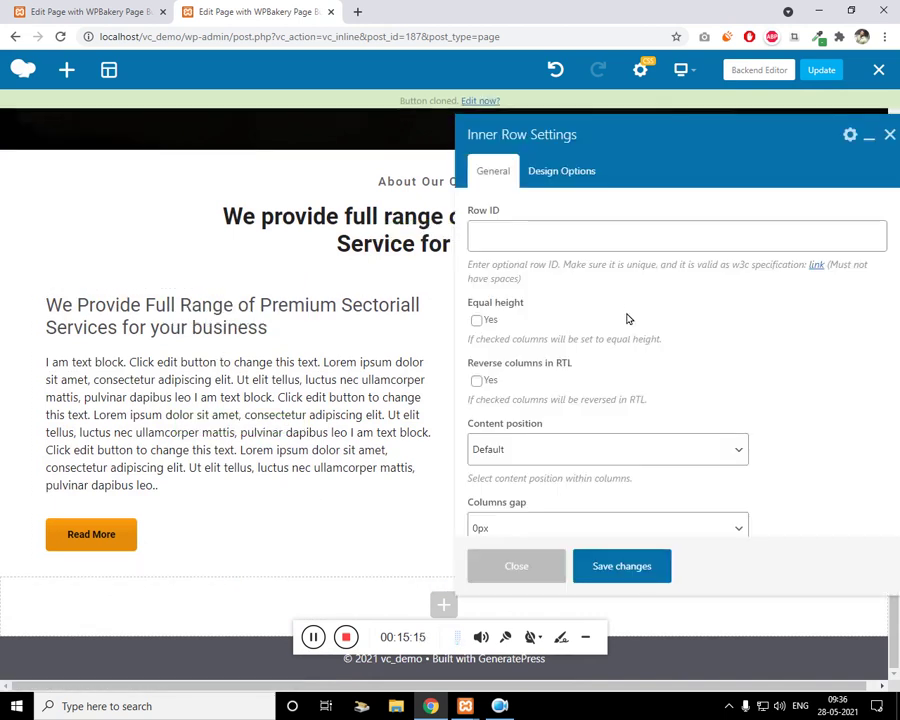
left_click(595, 452)
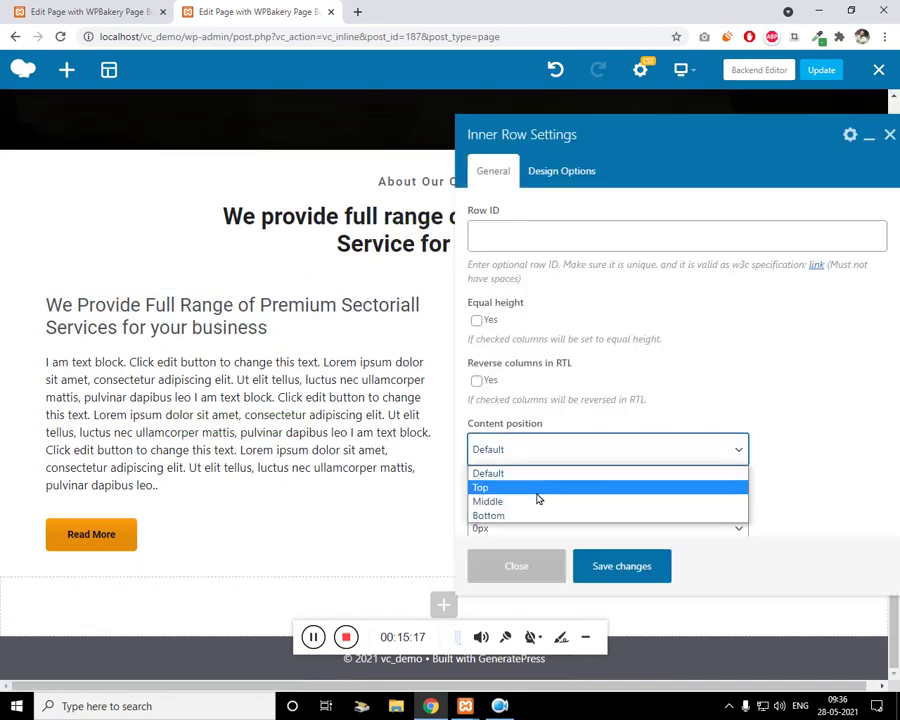
left_click(531, 505)
left_click(618, 567)
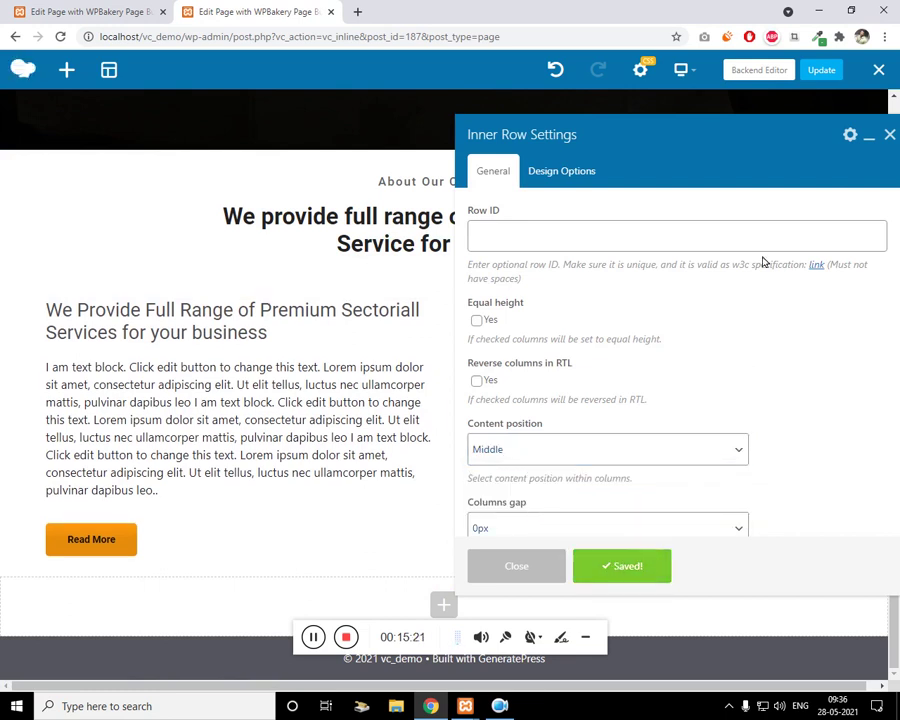
left_click(890, 134)
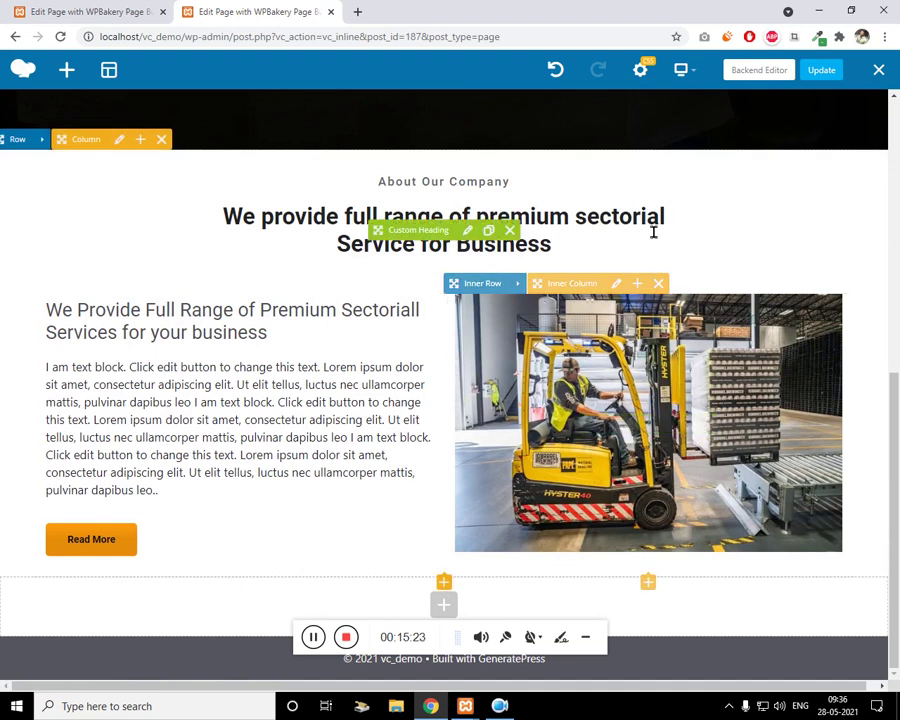
left_click(829, 74)
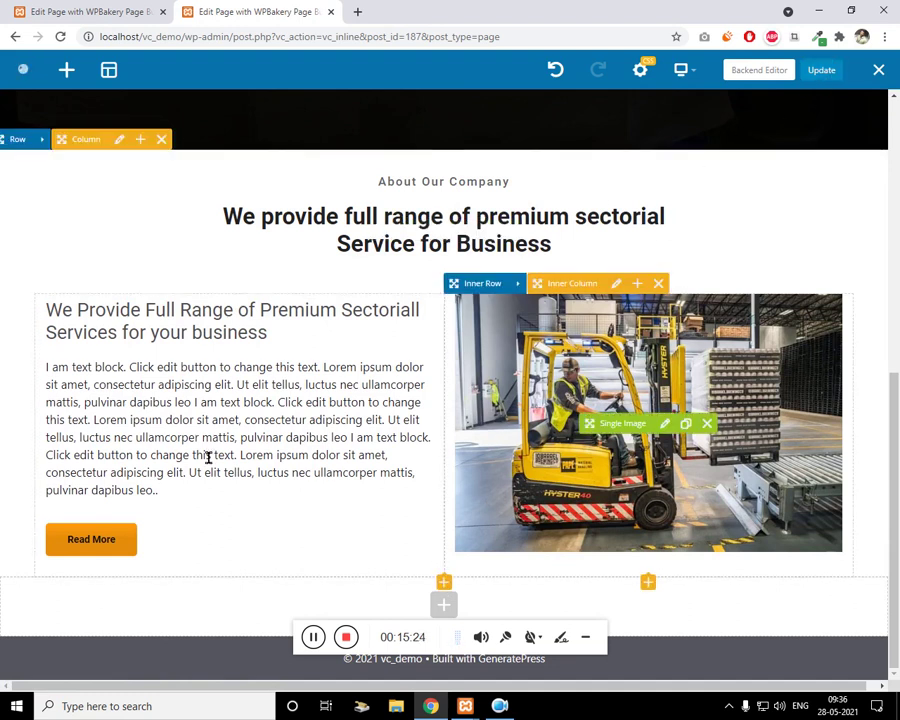
Close the settings left open on the Home 2 reference page and compare its About section with the page being built
left_click(140, 10)
left_click(890, 134)
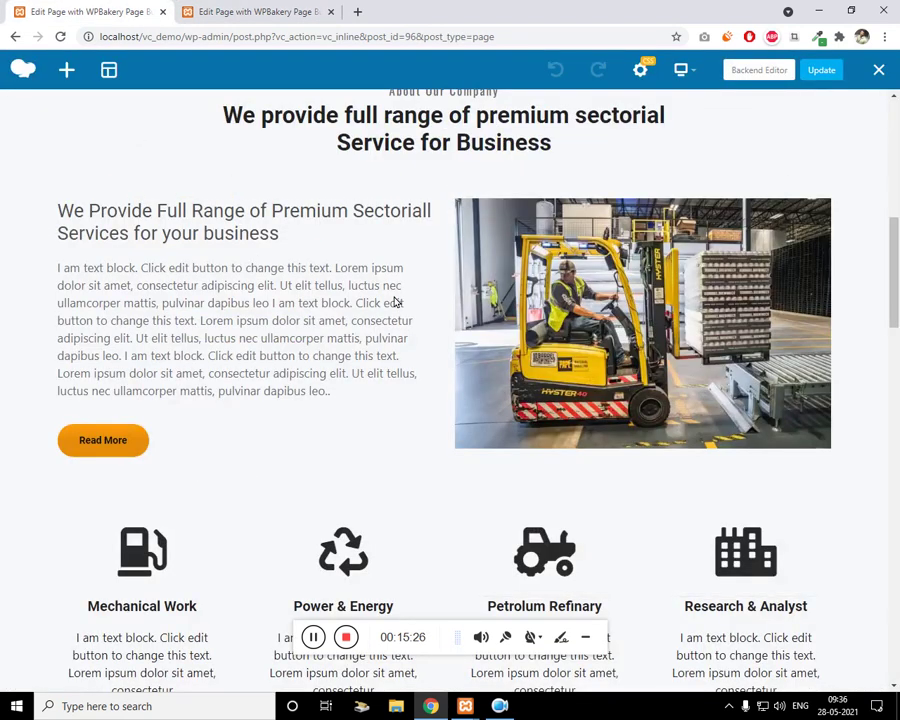
scroll(157, 327, "up", 1)
scroll(190, 200, "down", 2)
left_click(258, 11)
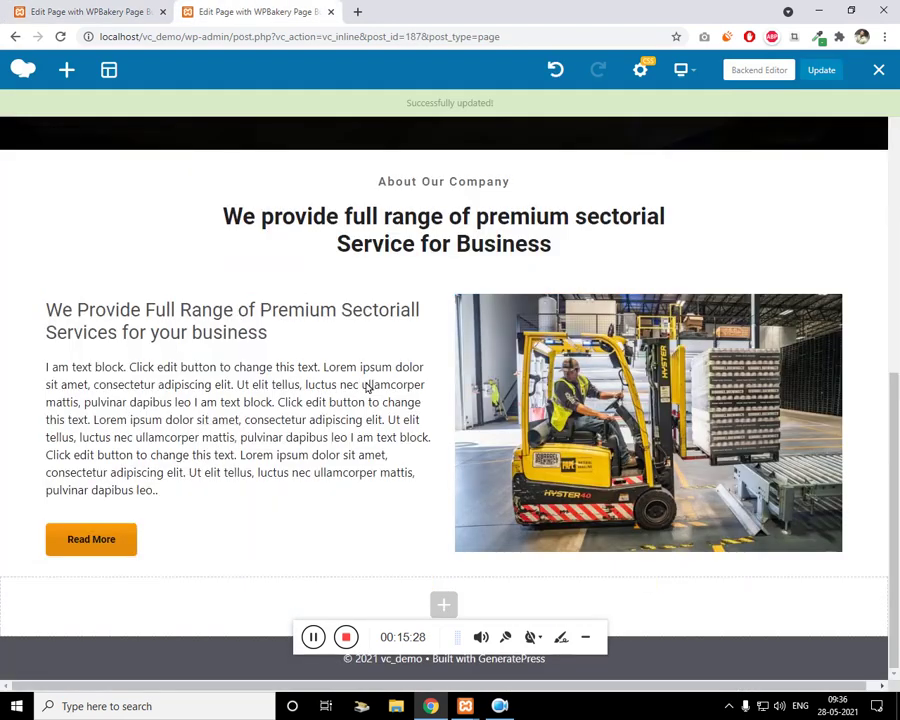
Try a top margin of -30 on the main About heading, settle on -20, save the changes and close its settings
scroll(417, 250, "up", 1)
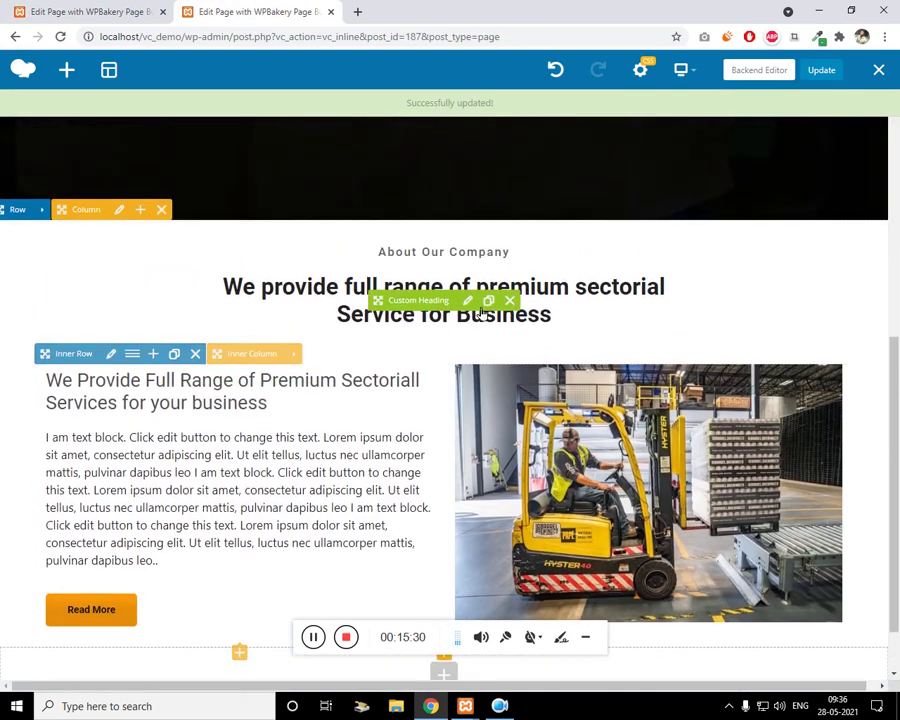
left_click(466, 298)
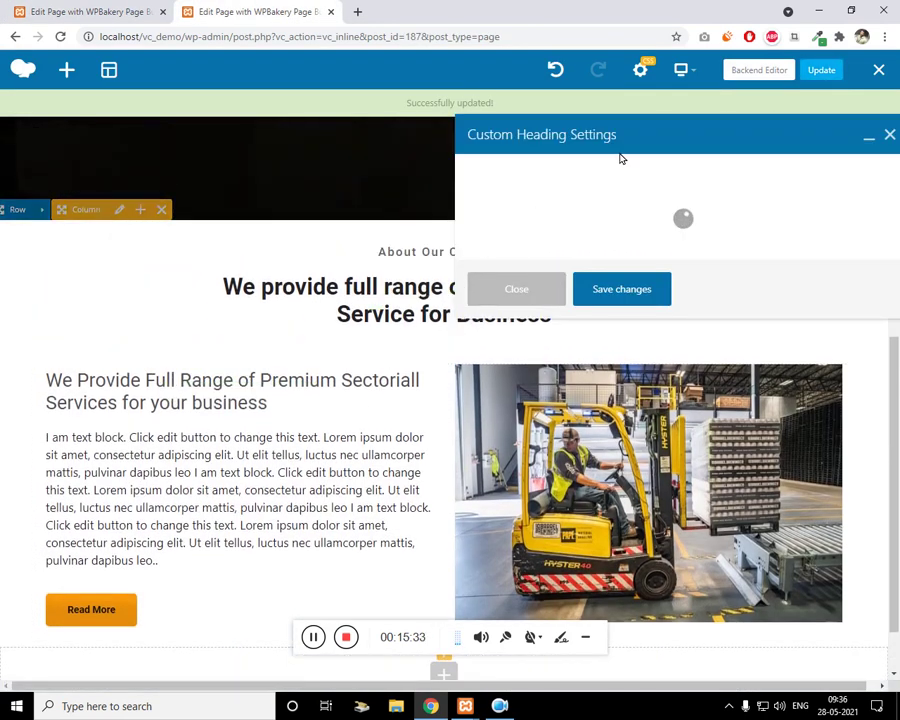
left_click_drag(646, 136, 684, 330)
left_click(601, 364)
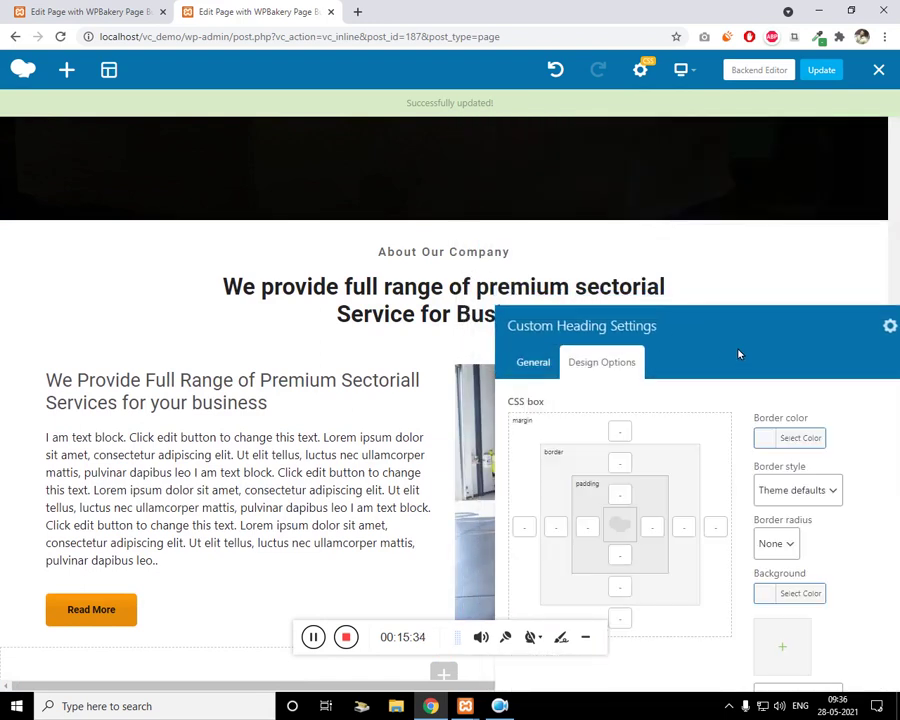
left_click(621, 432)
type("-30")
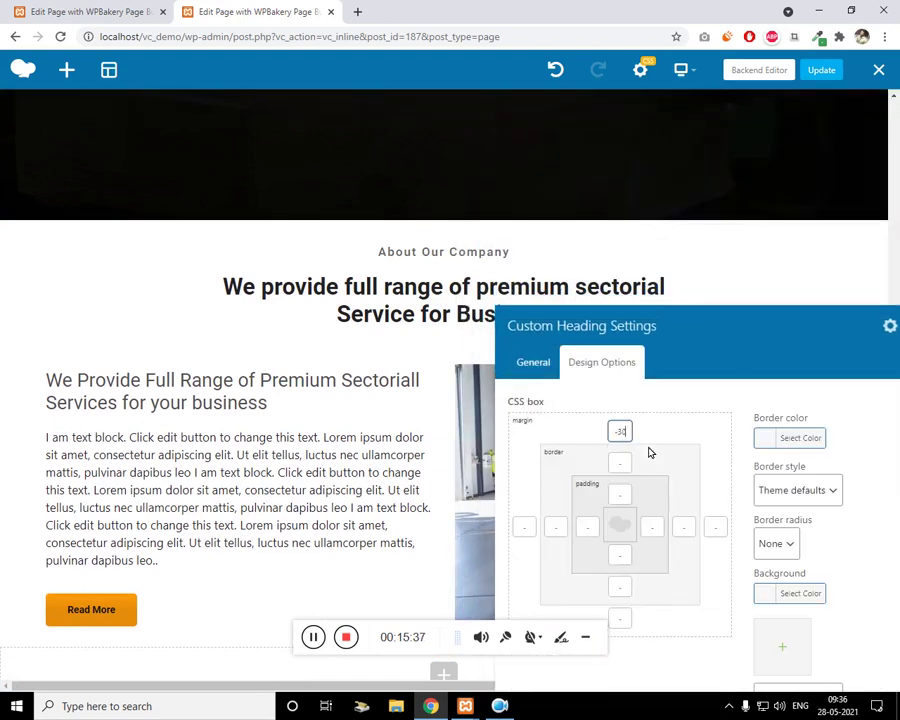
left_click(696, 627)
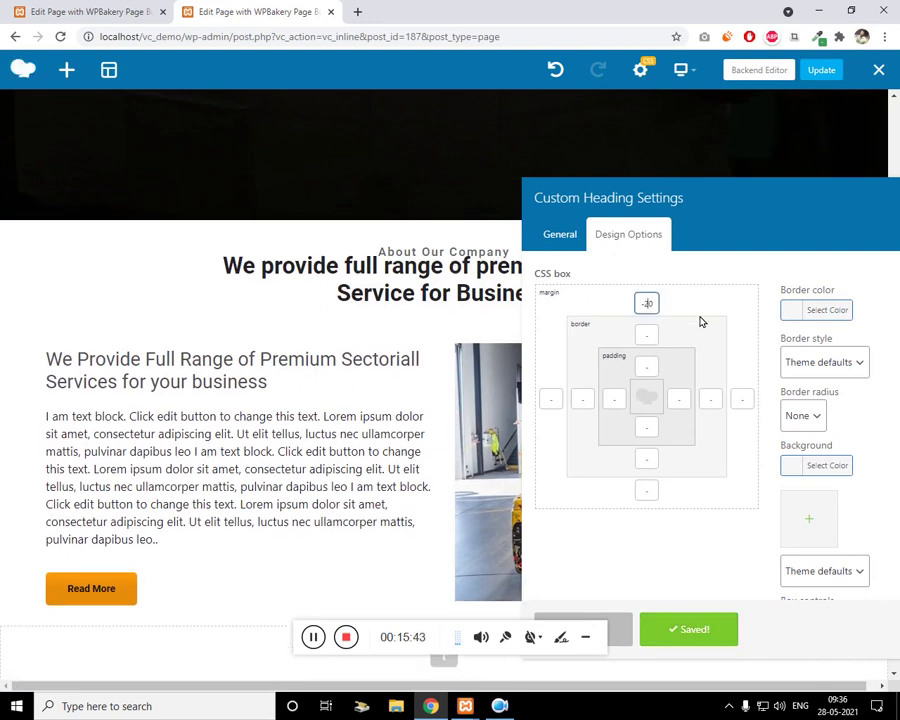
type("20")
left_click(725, 636)
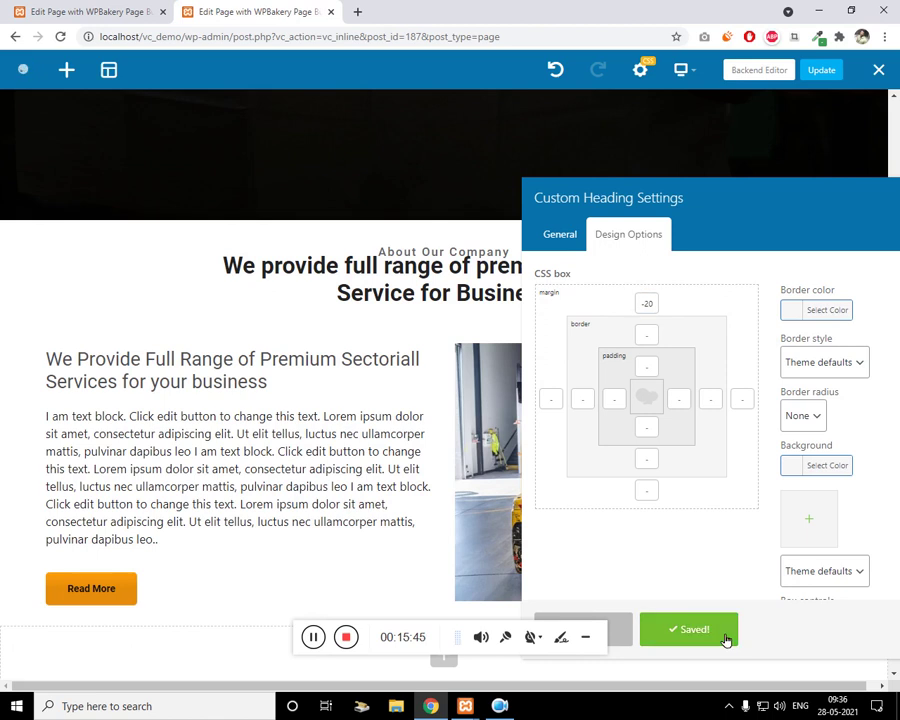
left_click_drag(788, 197, 653, 196)
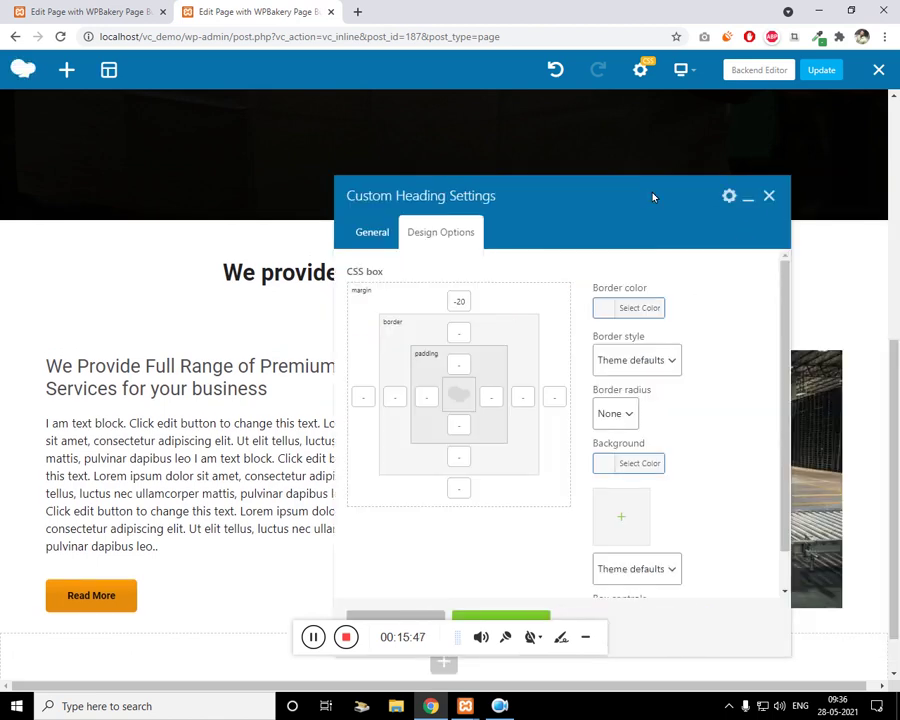
left_click(769, 196)
Give the left column's Text Block the extra class name normal-para, save the changes and close its settings
scroll(630, 332, "down", 1)
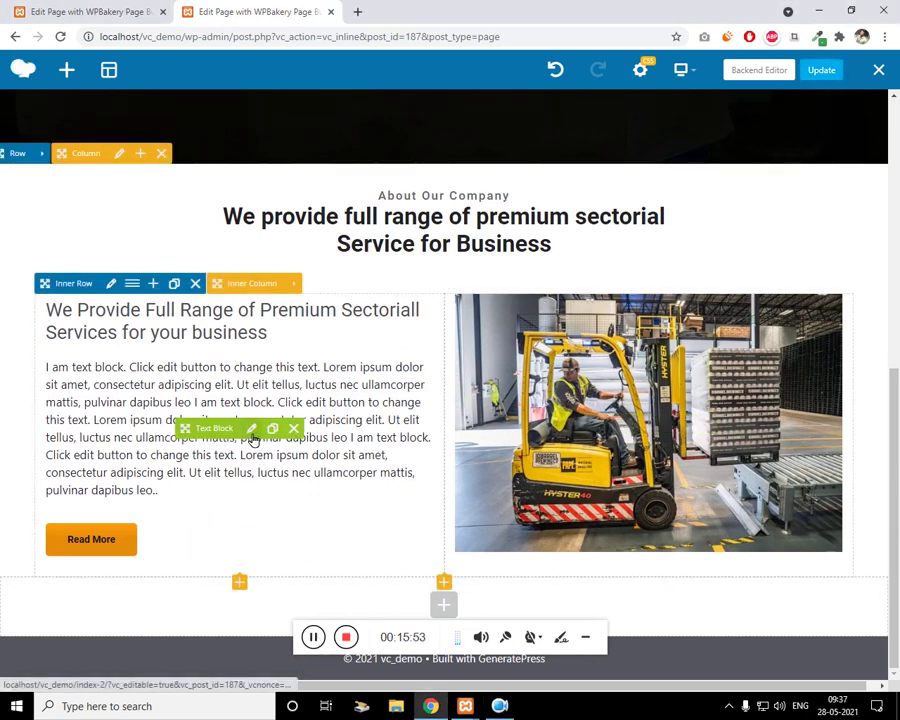
left_click(251, 428)
scroll(522, 420, "down", 5)
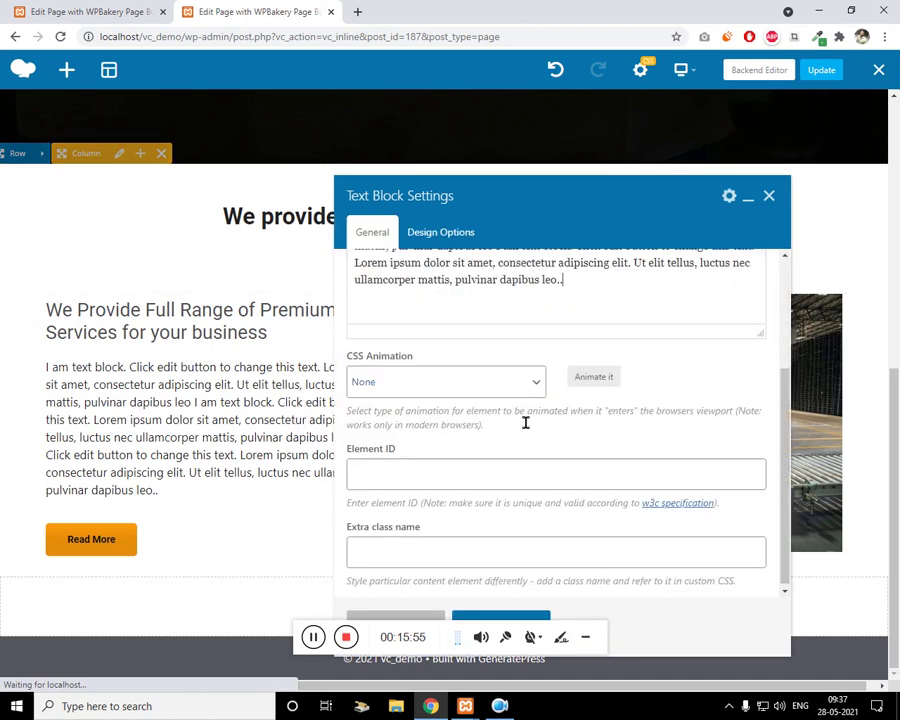
left_click(418, 552)
type("normal-para")
left_click_drag(679, 235, 762, 173)
left_click(601, 561)
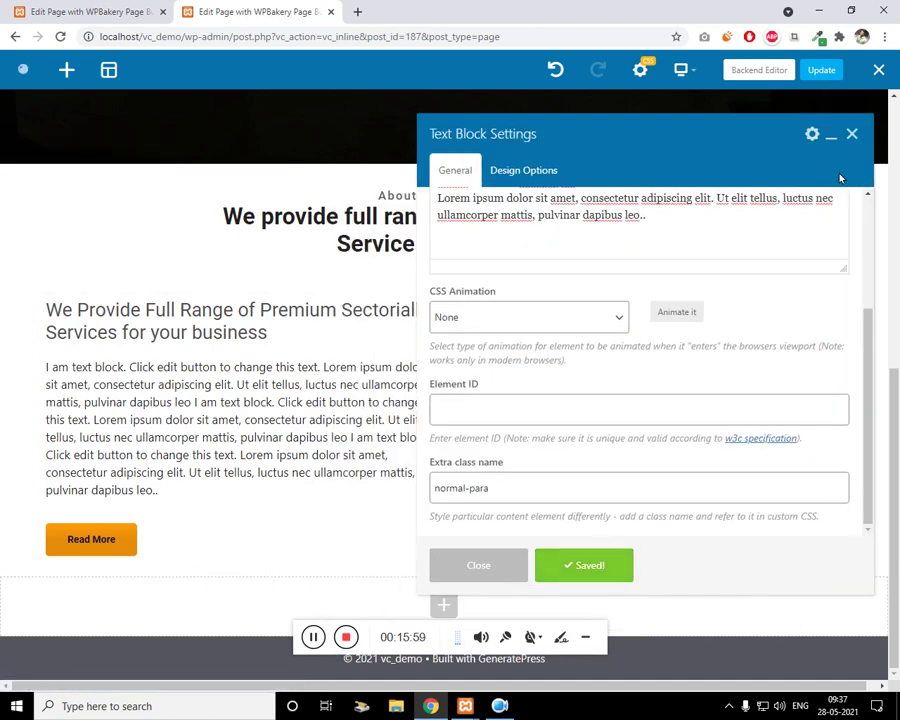
left_click(852, 135)
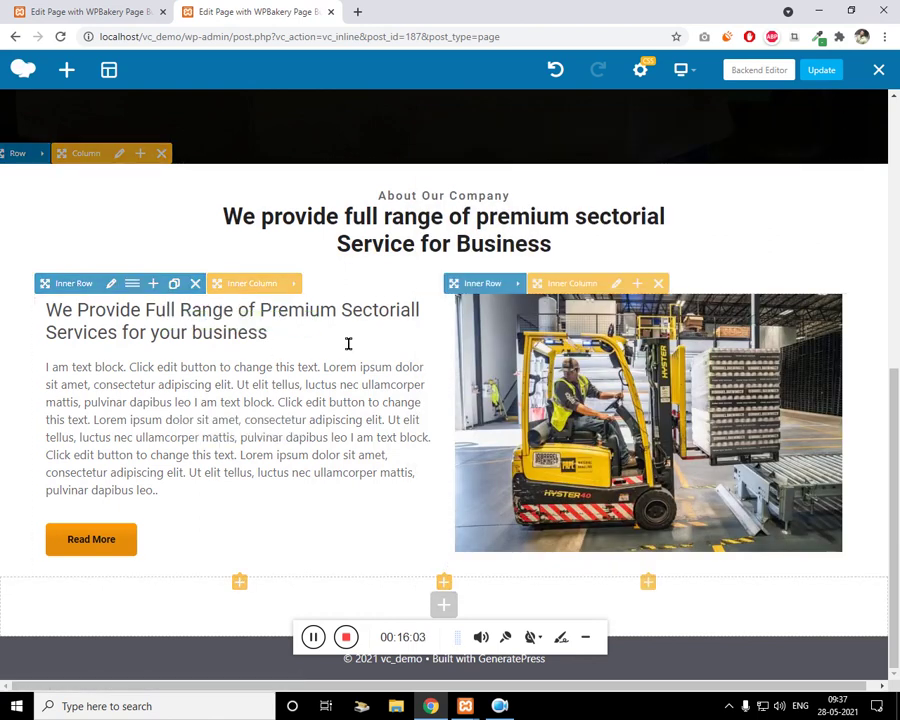
Set the left column heading's font style to 700 bold regular, save, close its settings and update the page
left_click(261, 318)
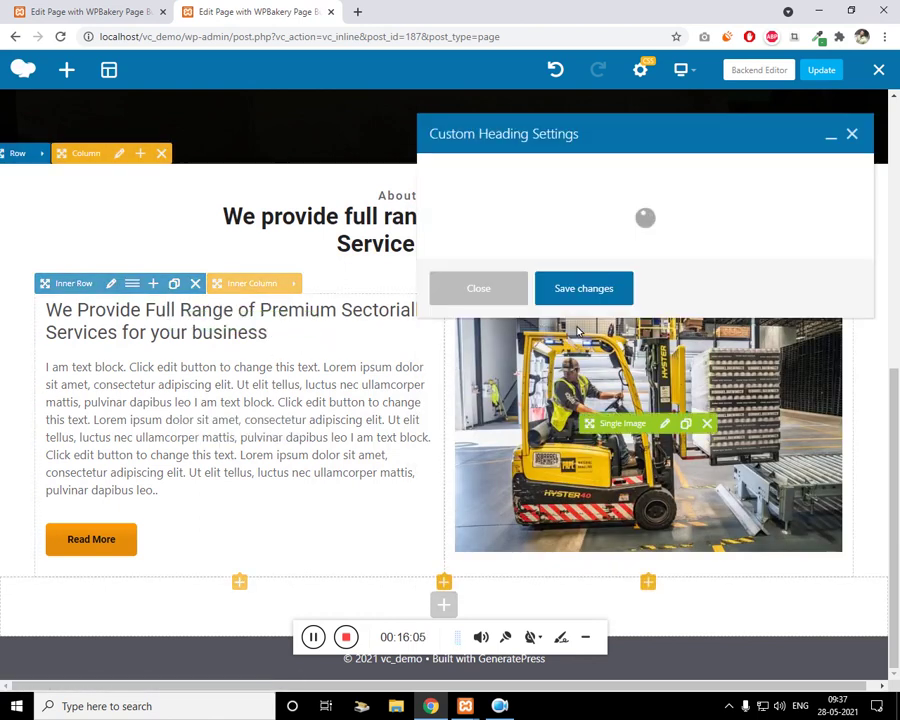
scroll(612, 348, "down", 5)
scroll(566, 415, "down", 1)
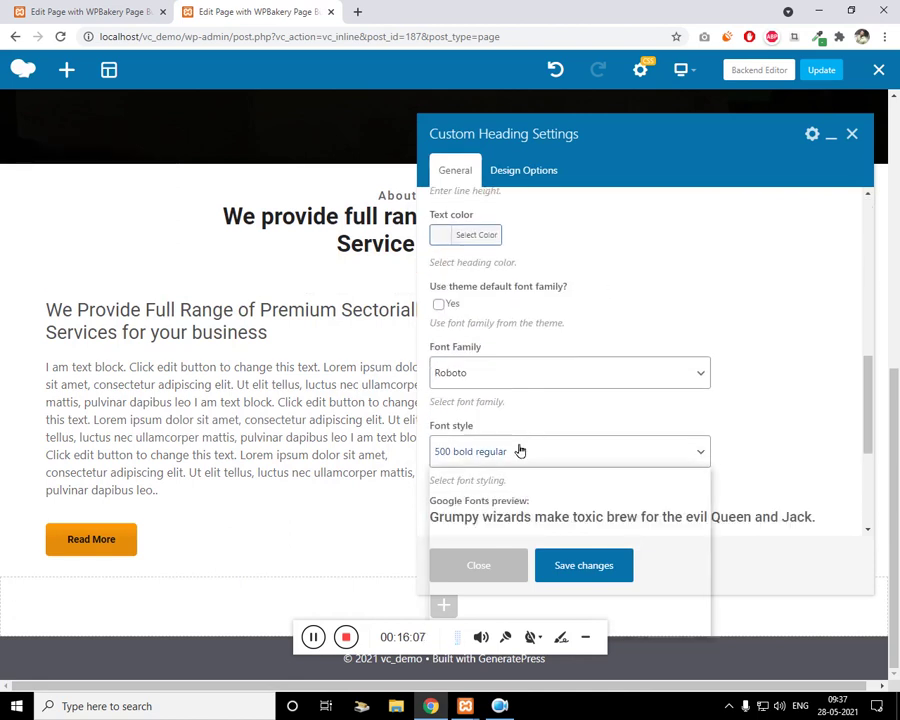
left_click(514, 452)
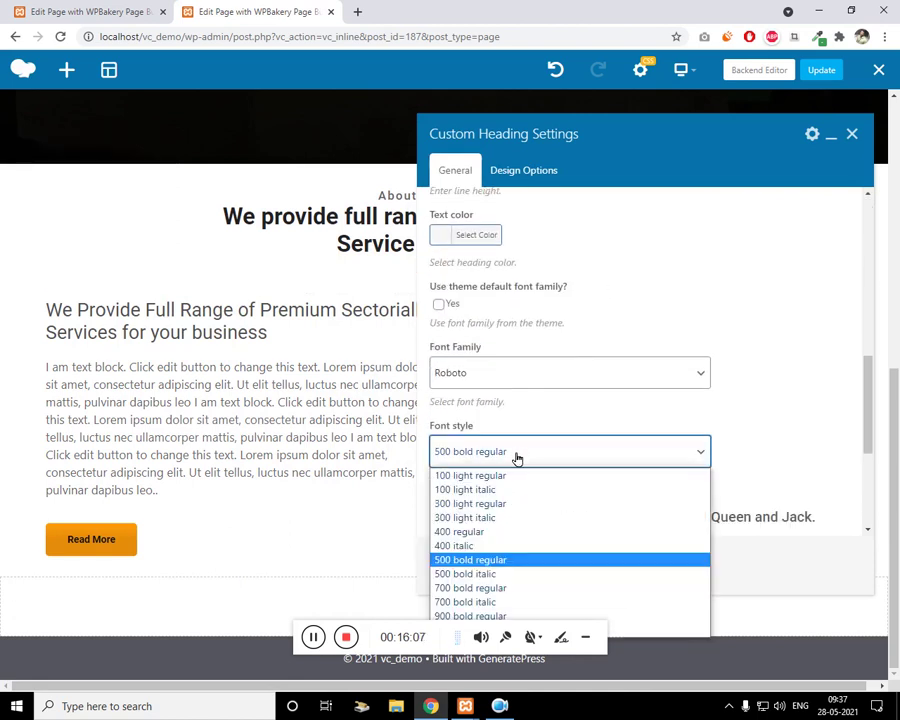
left_click(515, 590)
left_click(584, 566)
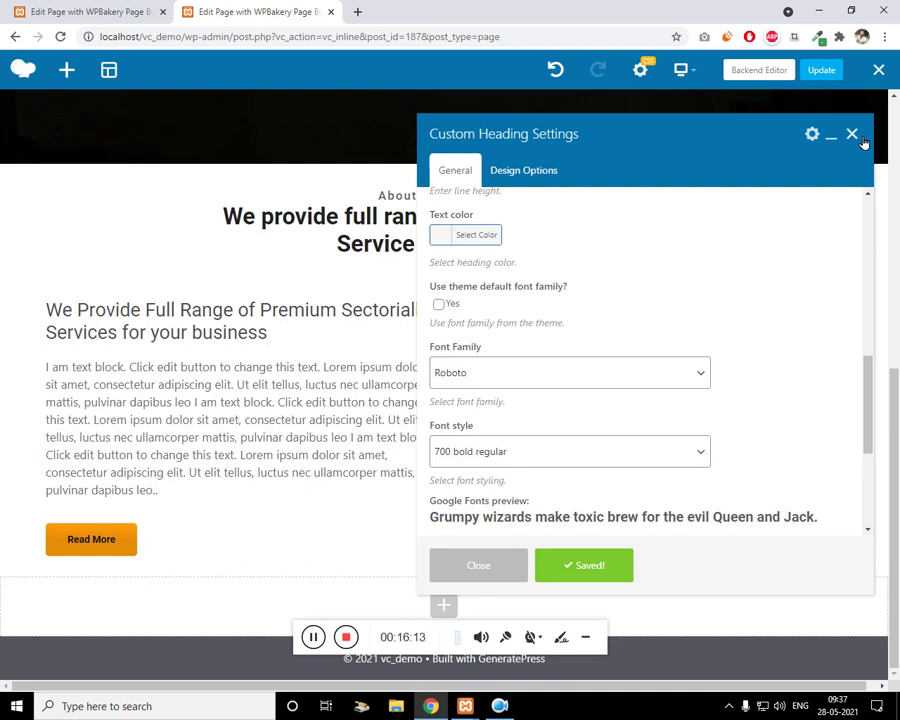
left_click(853, 135)
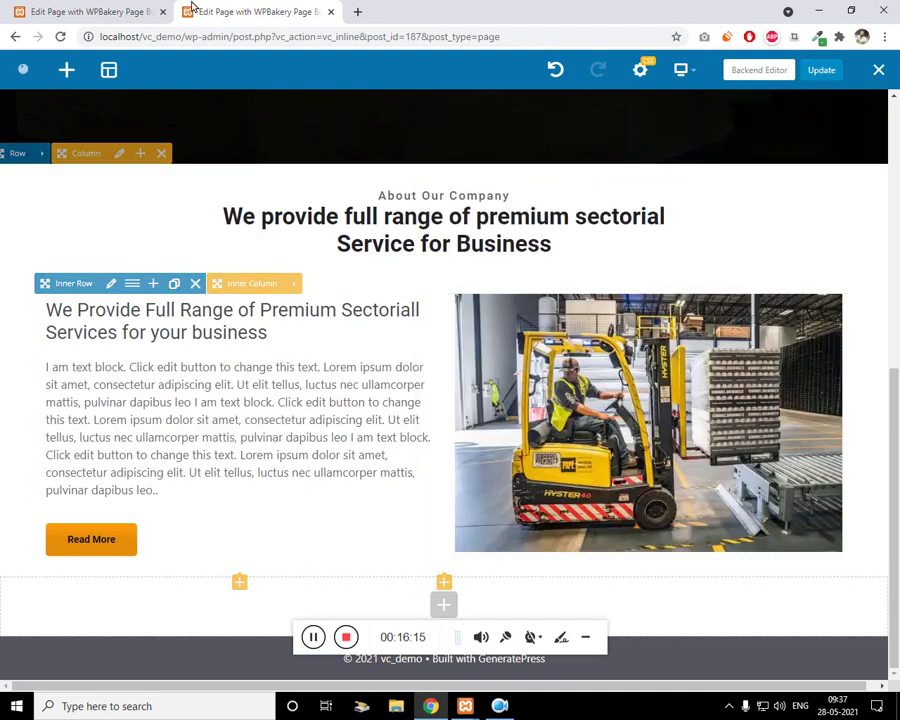
Close the Text Block settings on the Home 2 reference page and add a new row below Index 2's About section
left_click(120, 11)
scroll(253, 325, "down", 3)
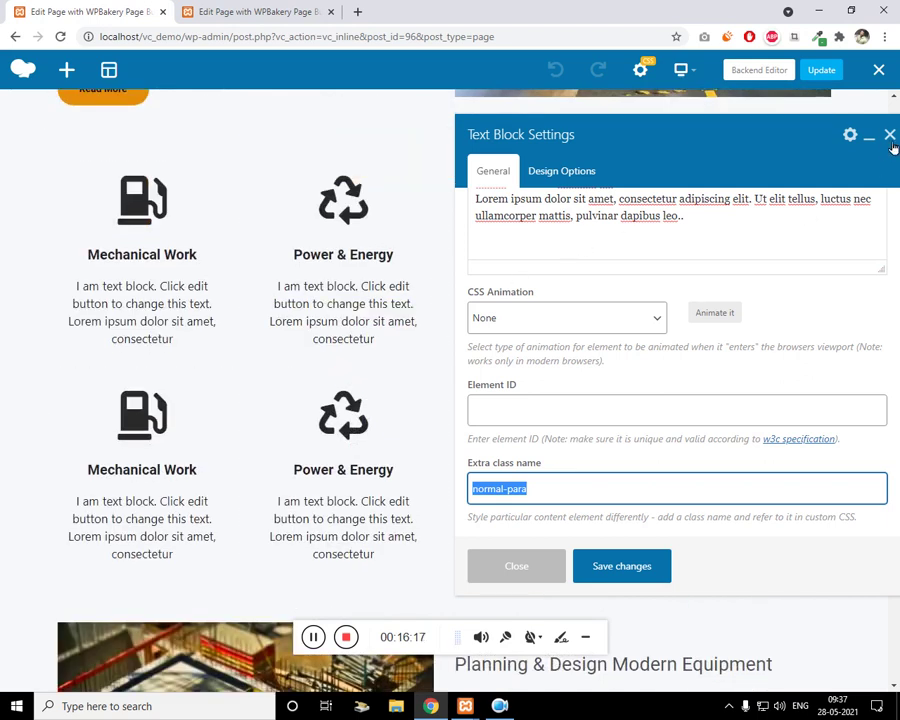
left_click(890, 135)
left_click(266, 9)
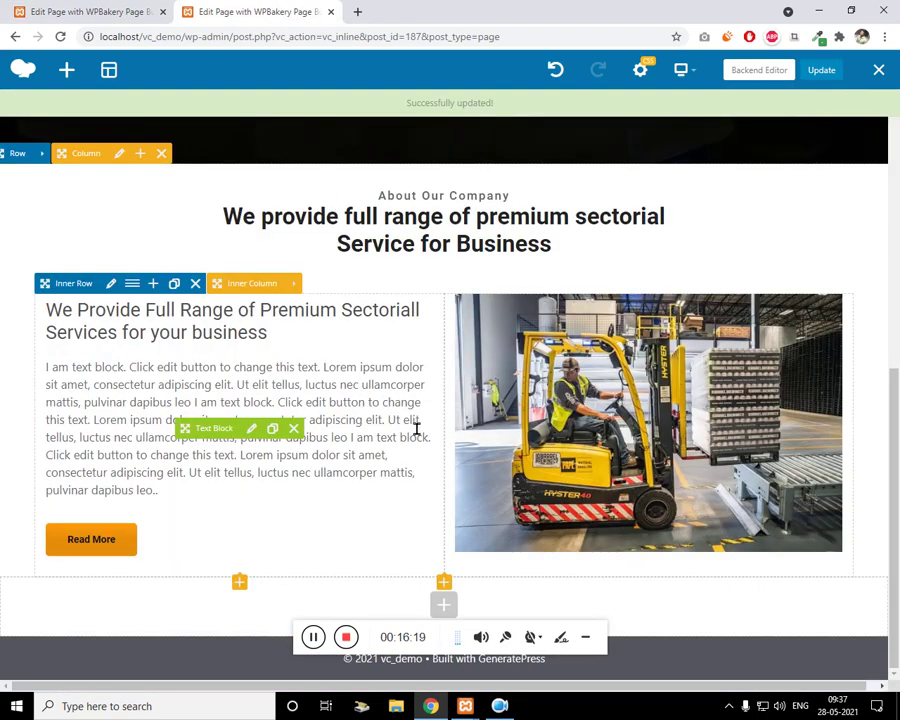
left_click(444, 605)
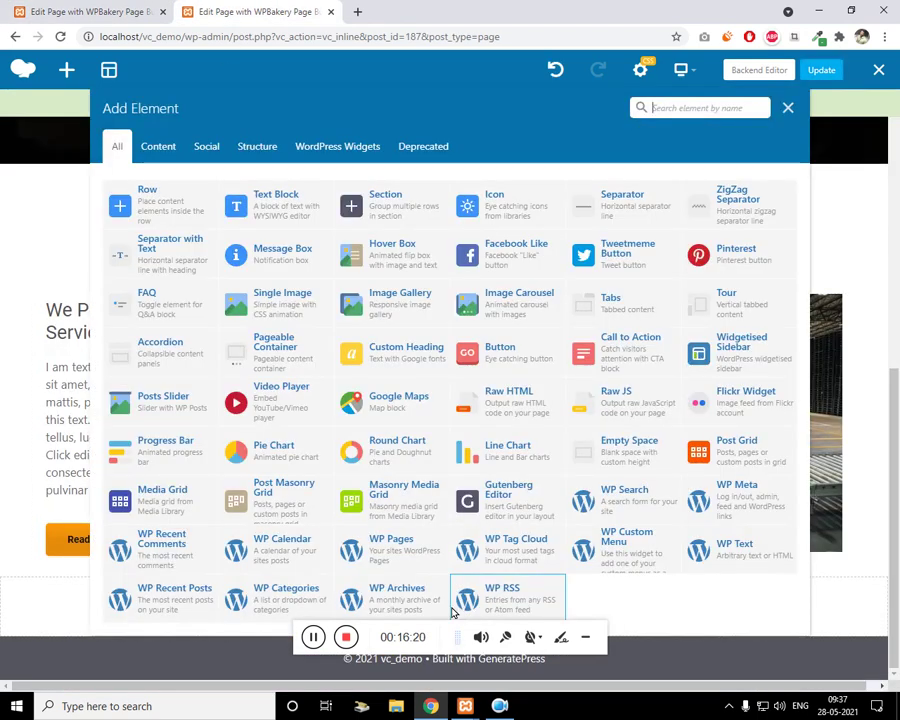
left_click(150, 198)
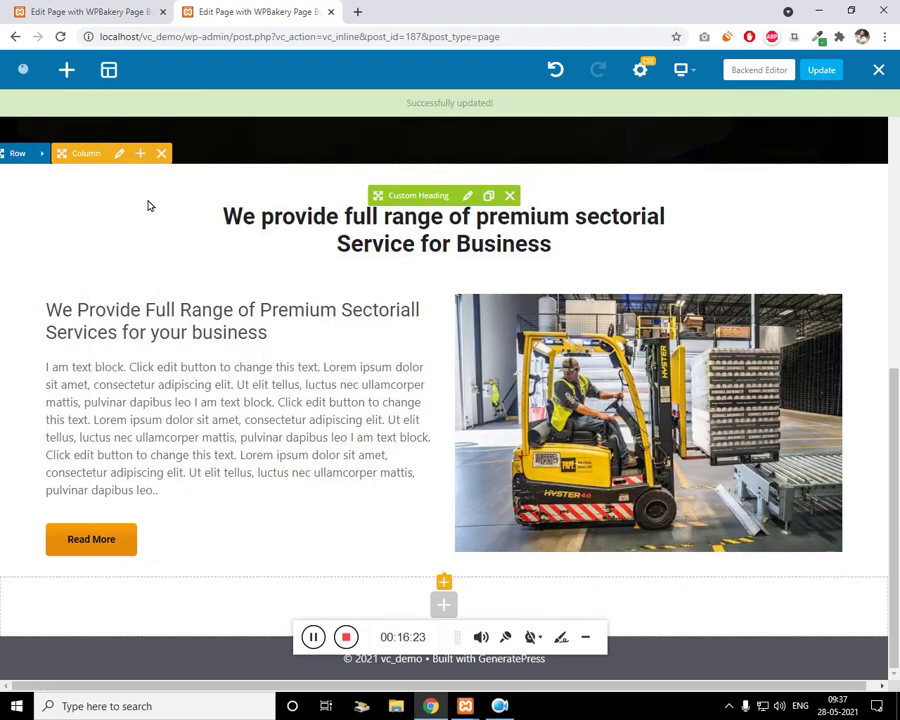
scroll(214, 410, "down", 1)
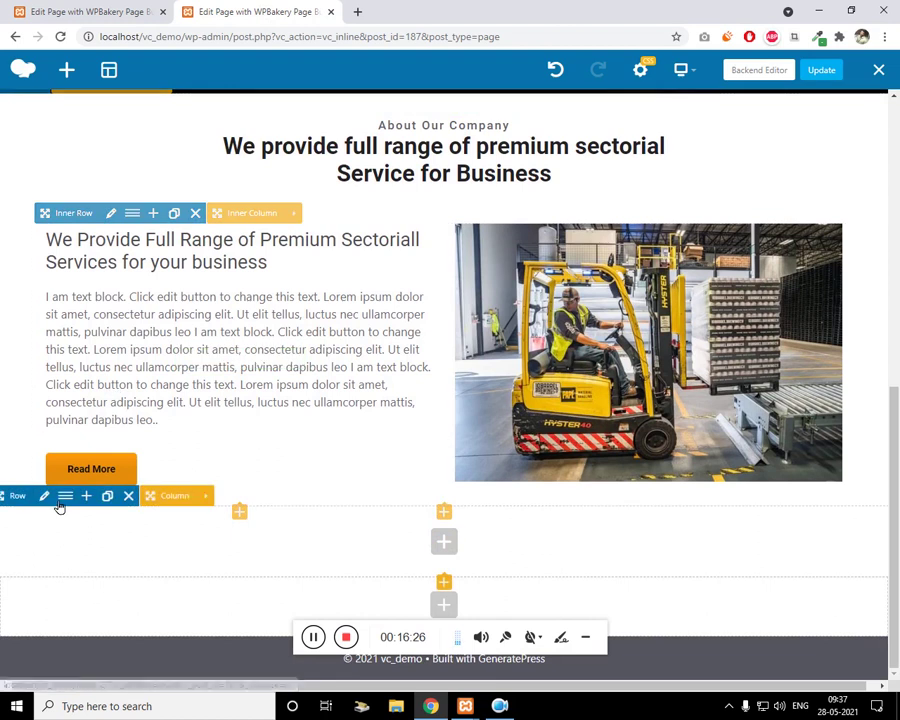
Set the new row's left, right and top margins to 50, save the changes and close its settings
left_click(46, 496)
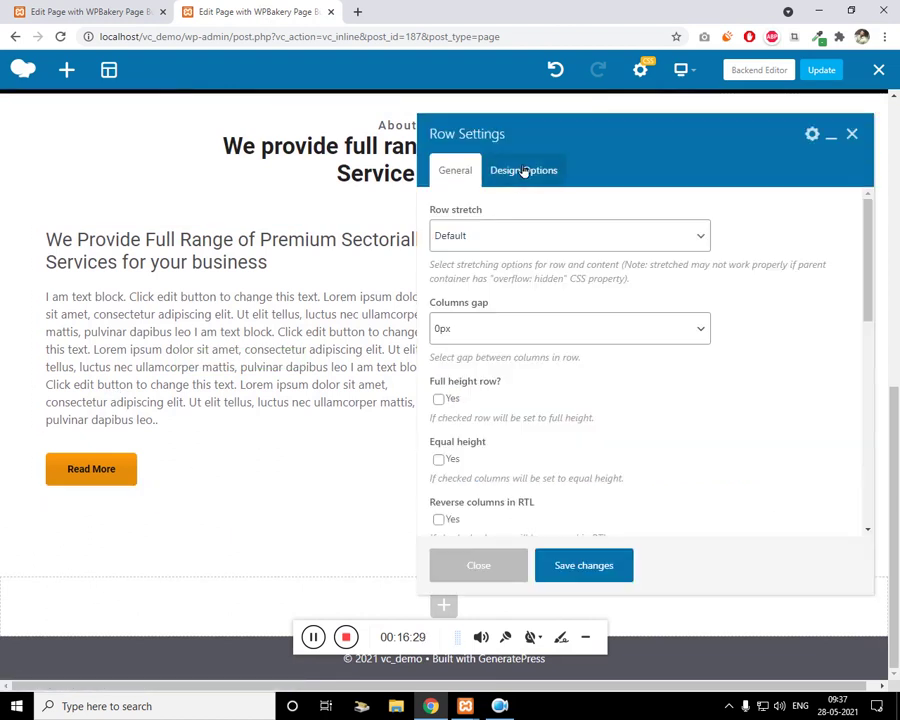
left_click(524, 171)
left_click(455, 337)
type("50")
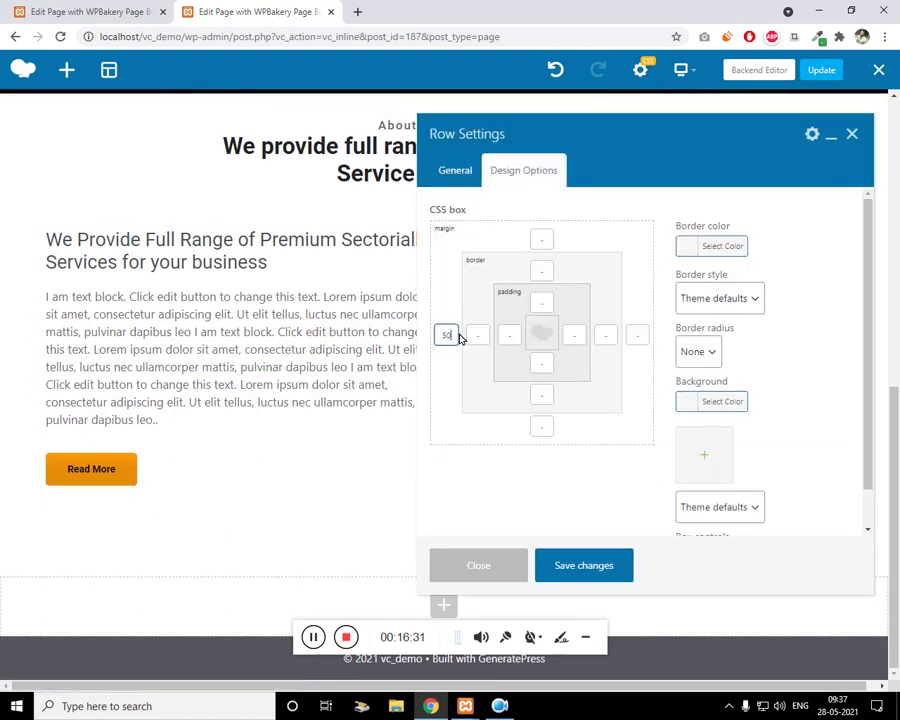
left_click(640, 337)
type("50")
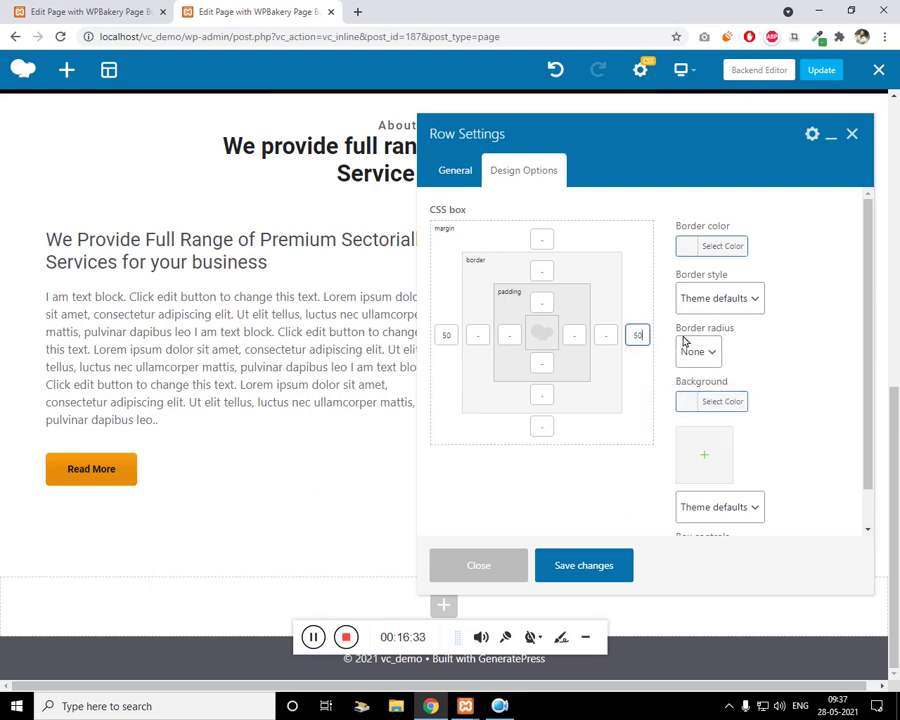
left_click(545, 240)
type("50")
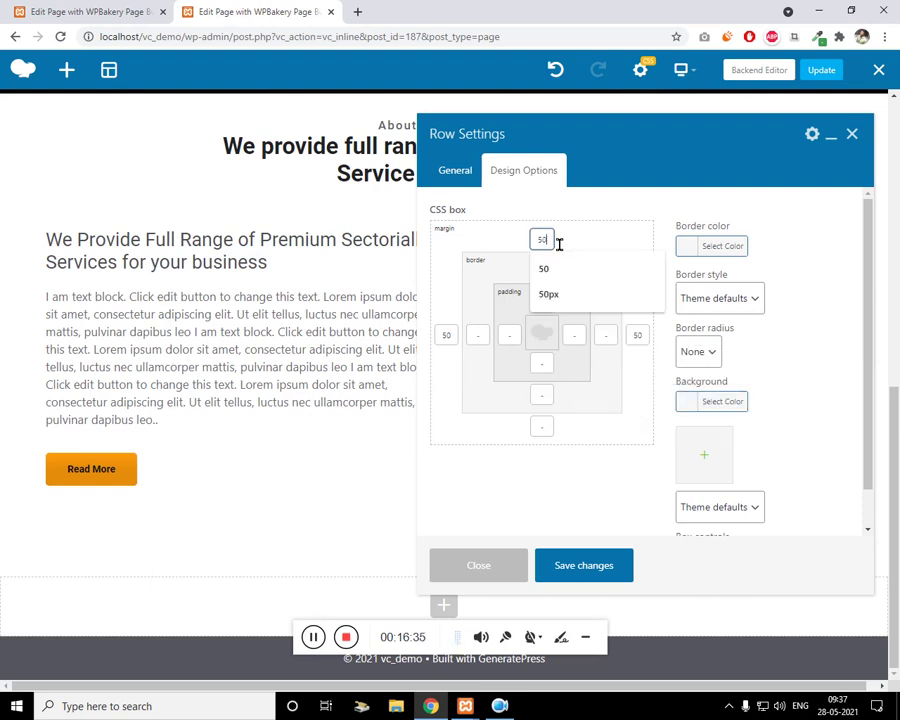
left_click(603, 567)
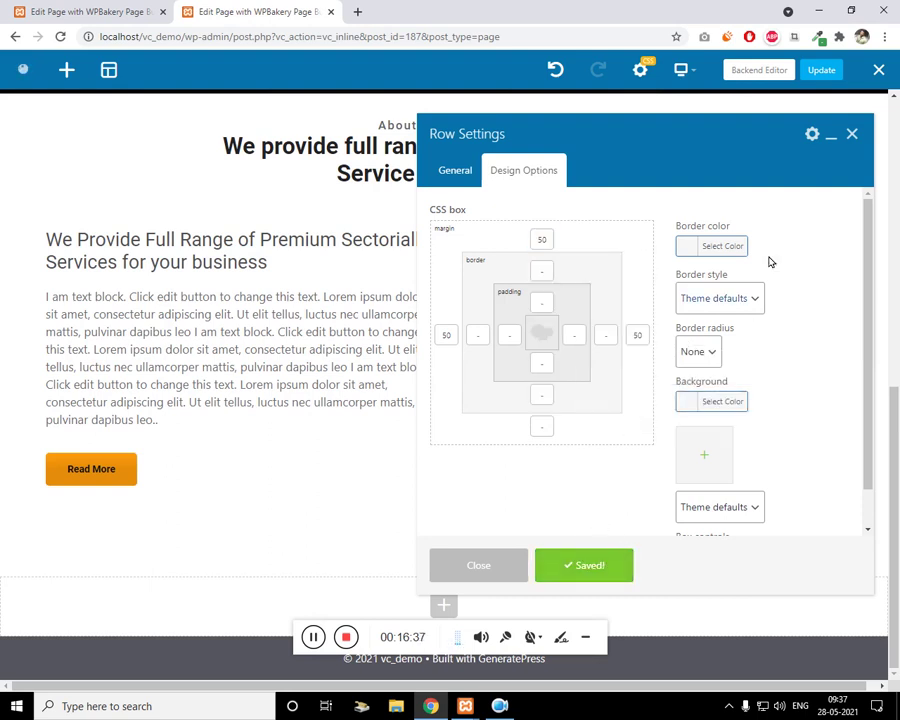
left_click(851, 136)
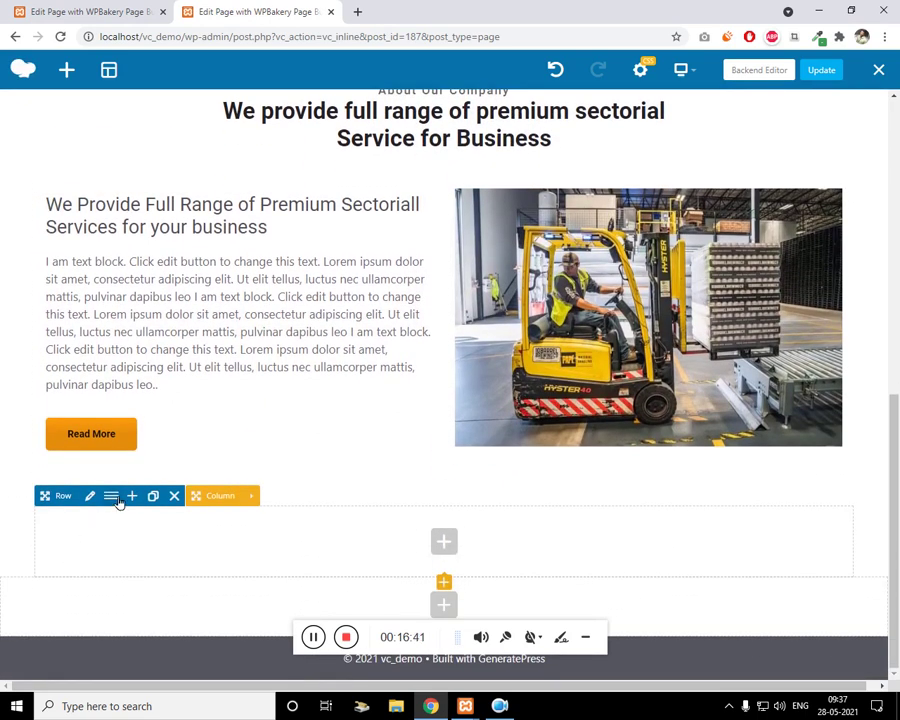
Divide the new row into four columns (1/4 + 1/4 + 1/4 + 1/4) and add an inner row to the first column
left_click(117, 500)
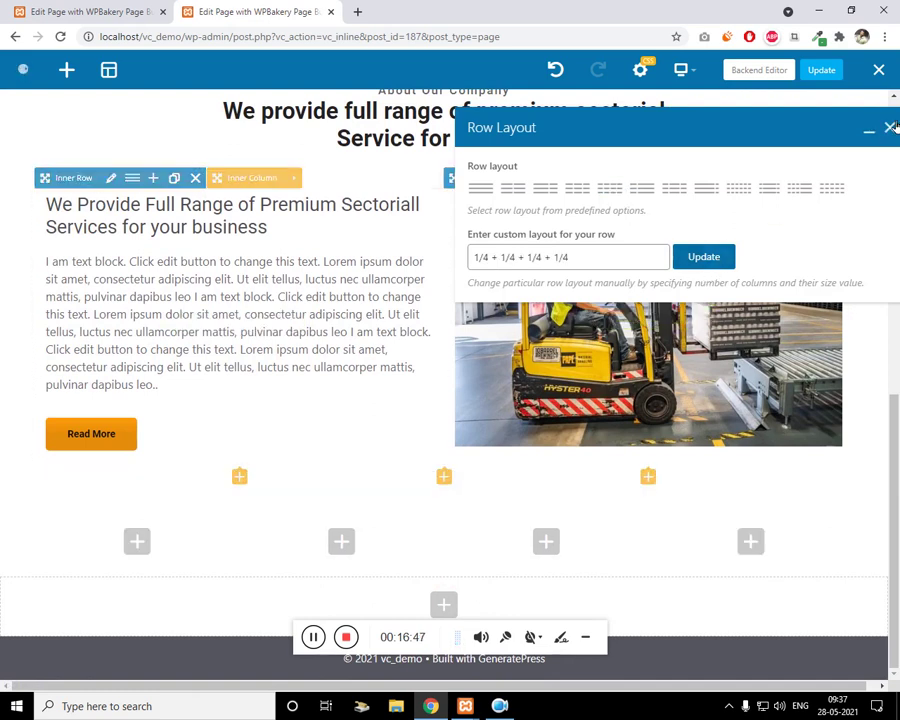
left_click(137, 541)
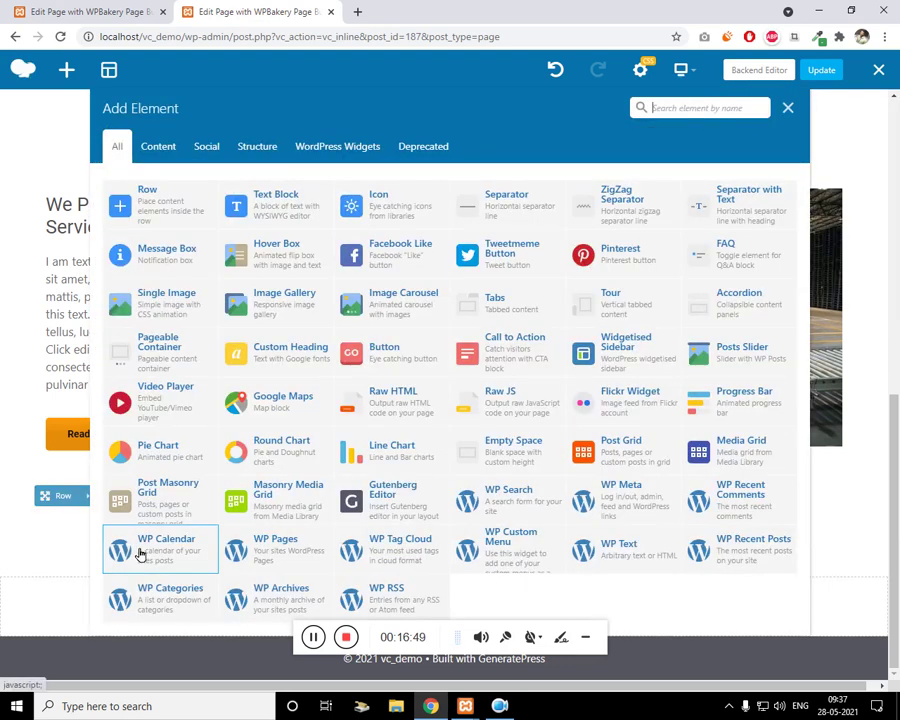
key("Escape")
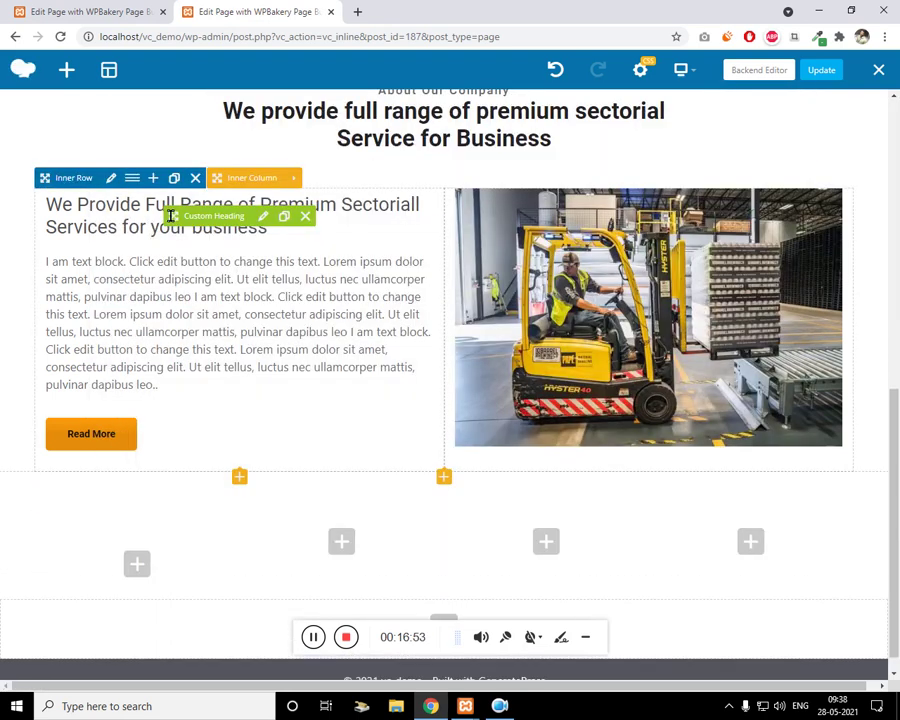
Check the icon boxes on the Home 2 reference page and open the localhost/vc_demo site in a new browser tab
key("ctrl+shift+Tab")
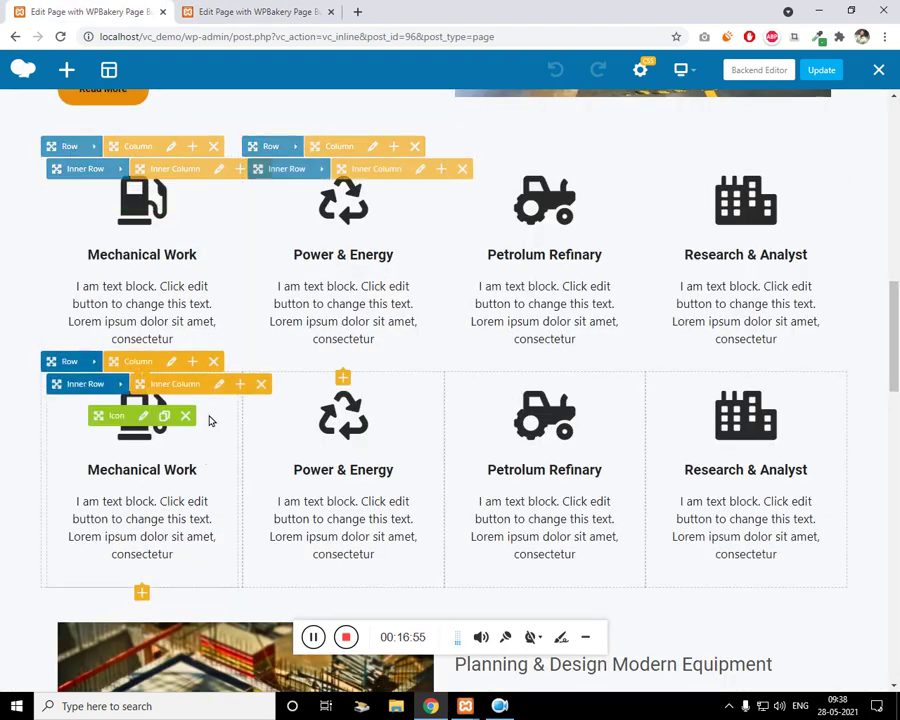
left_click(354, 11)
type("loc")
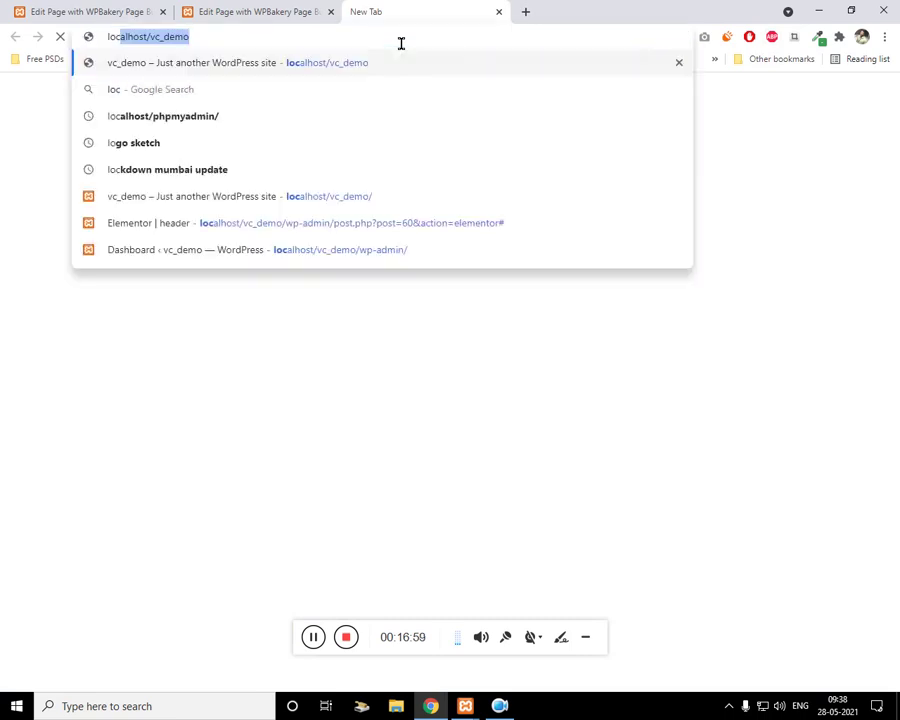
key("Right")
key("Return")
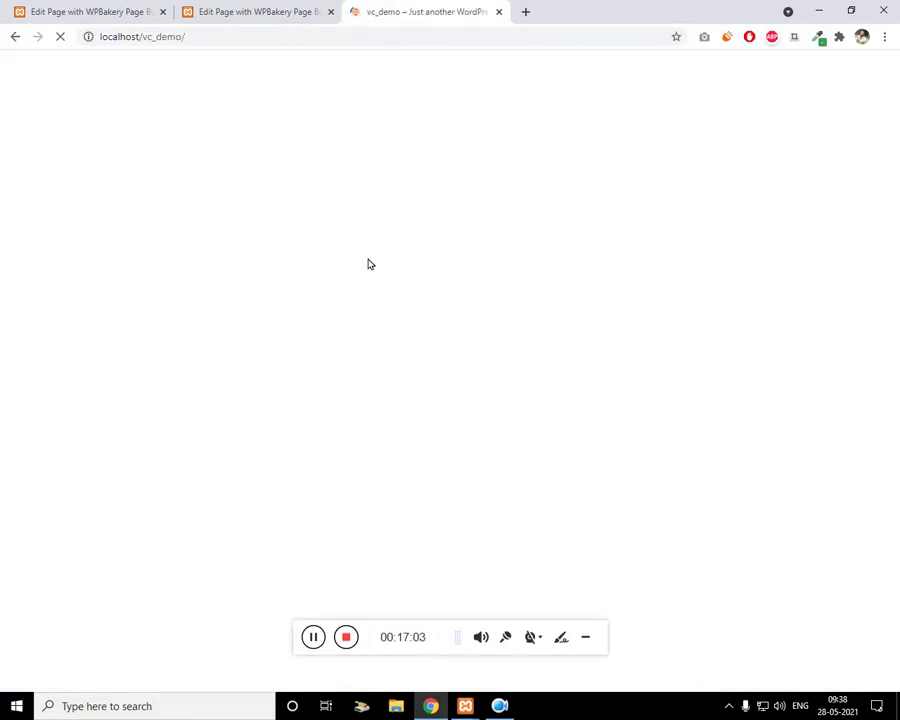
Check the service boxes on the live vc_demo page, set the columns gap of Index 2's inner row to 15px, save and close its settings
scroll(211, 271, "down", 10)
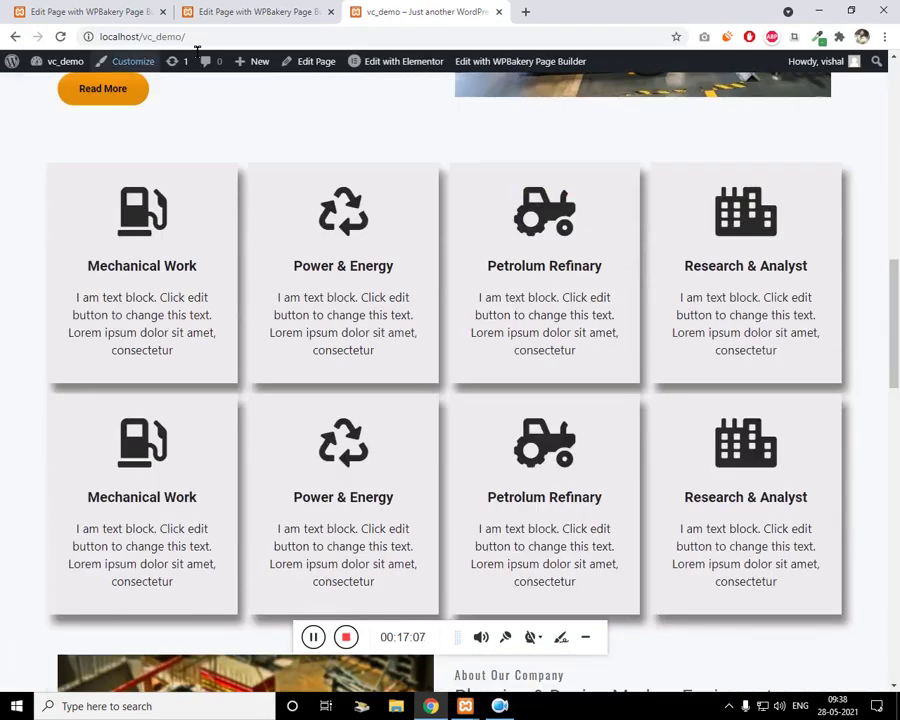
left_click(278, 10)
mouse_move(209, 582)
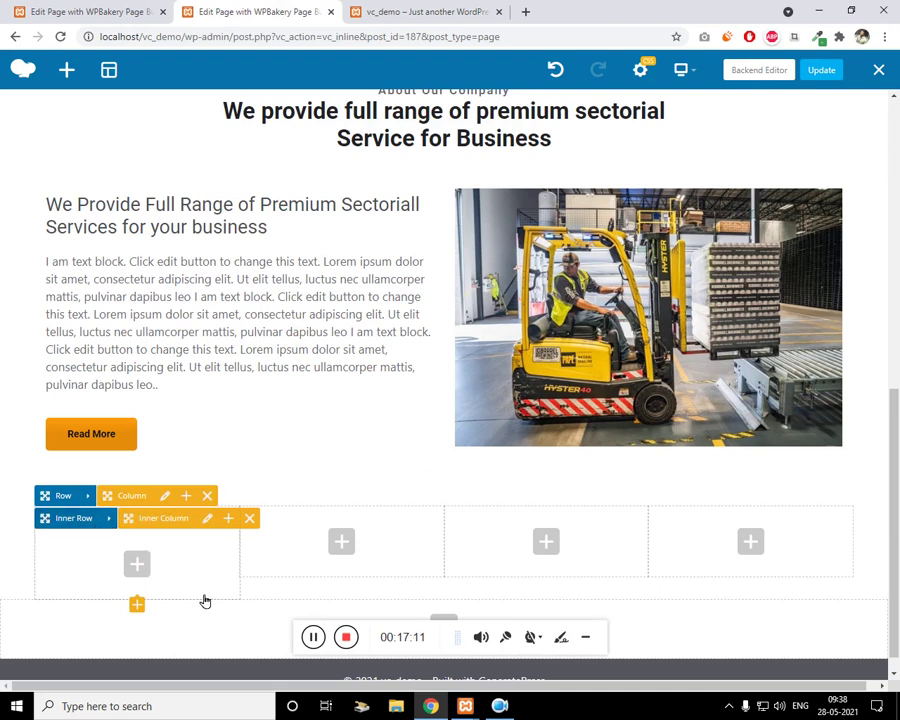
mouse_move(116, 529)
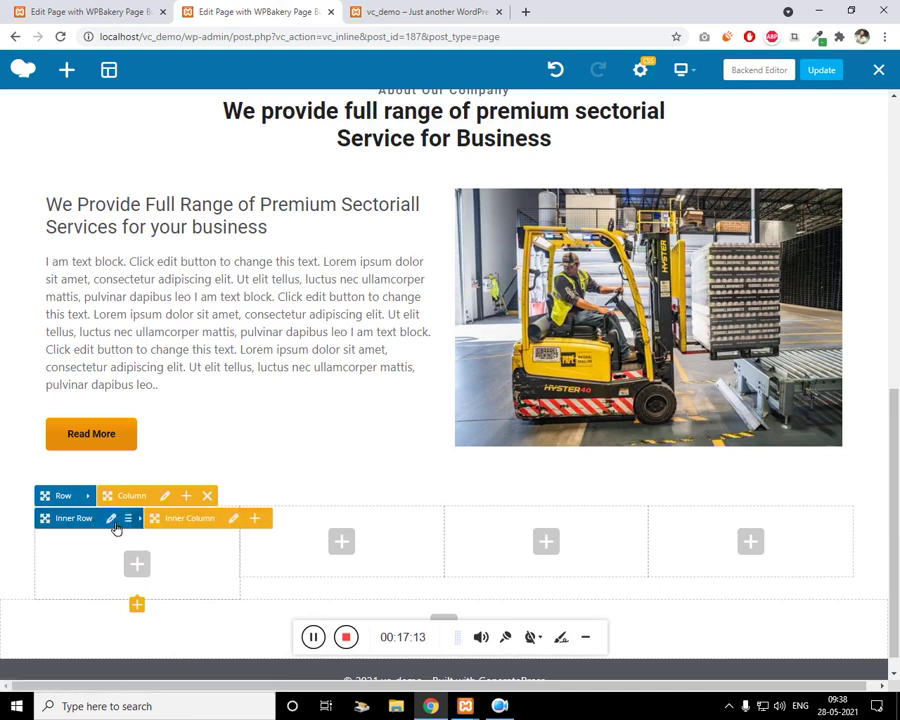
left_click(113, 522)
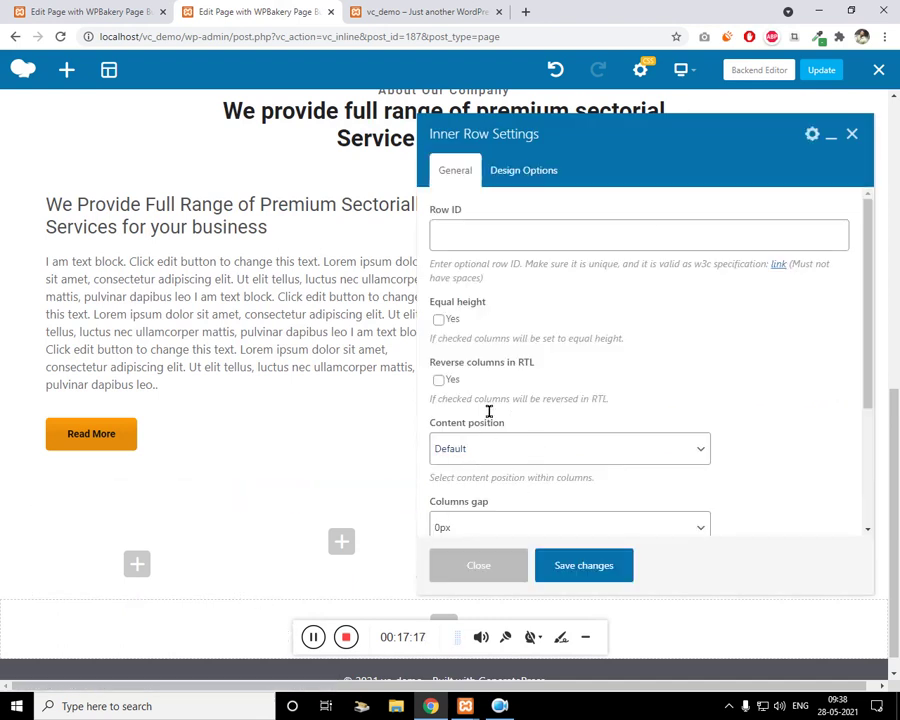
scroll(496, 426, "down", 2)
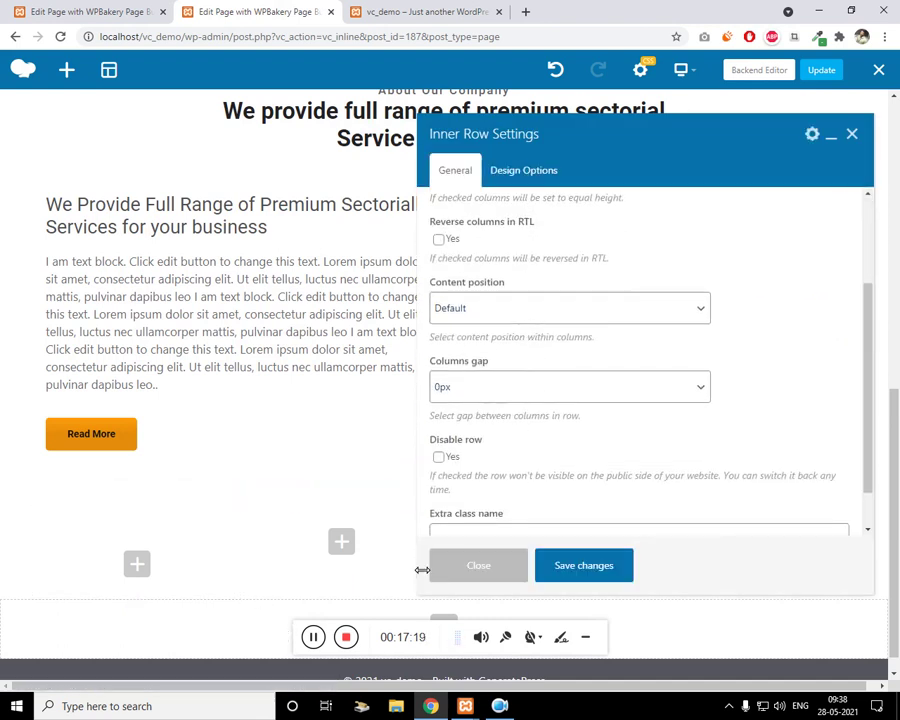
left_click(680, 386)
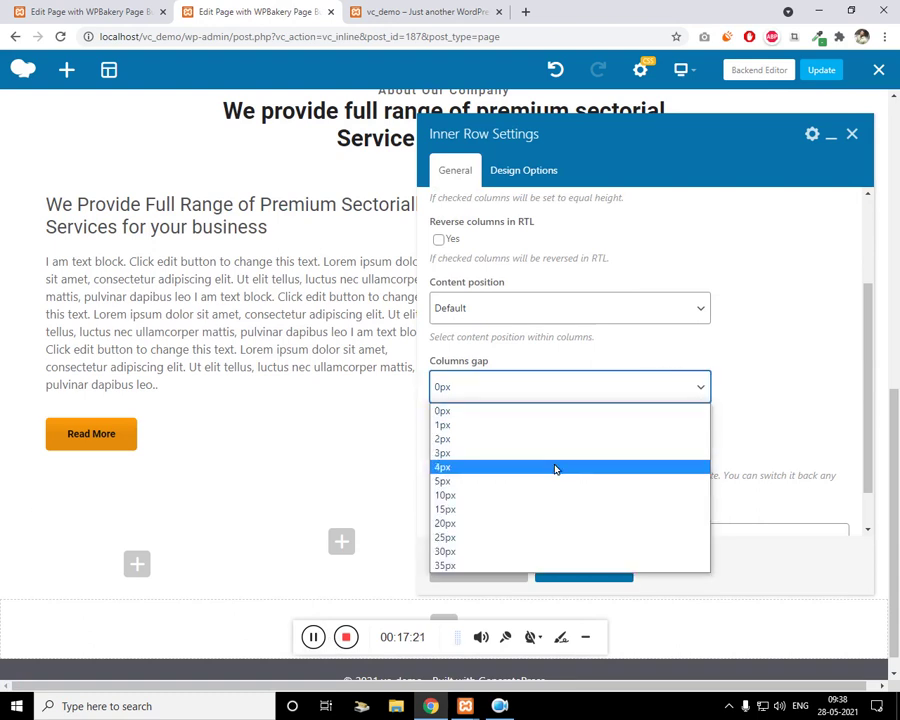
left_click(524, 509)
left_click(588, 568)
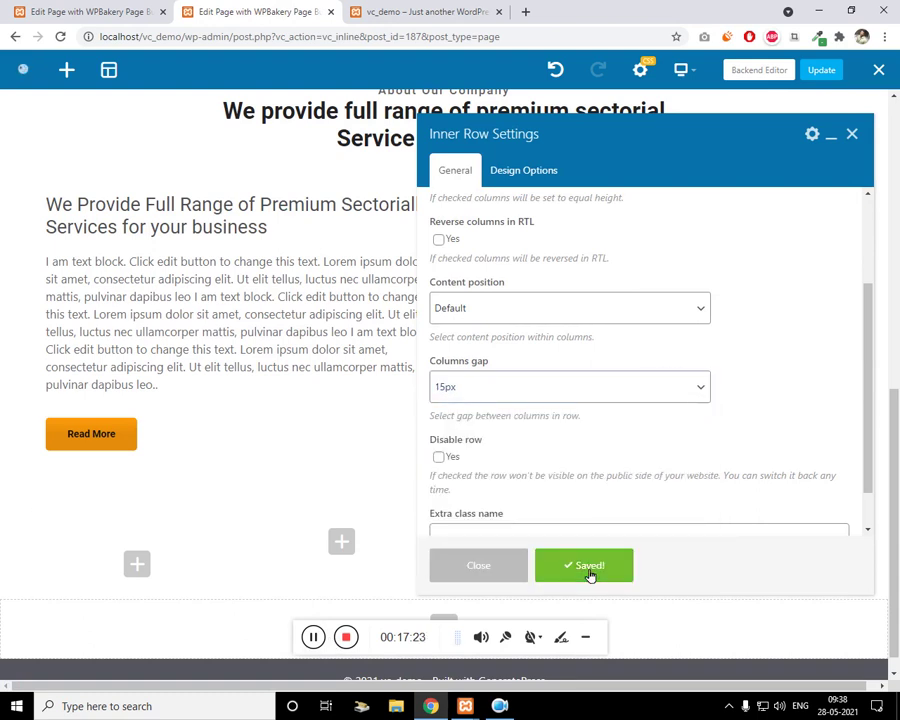
left_click(852, 134)
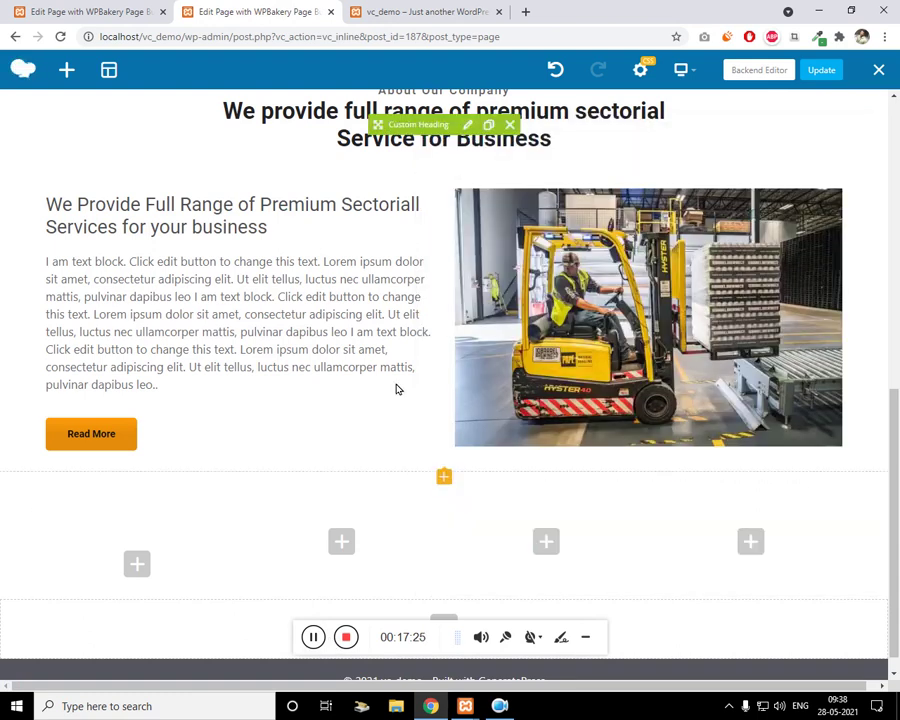
Add an Icon element to the inner row in the first of the four columns
left_click(138, 542)
left_click(678, 110)
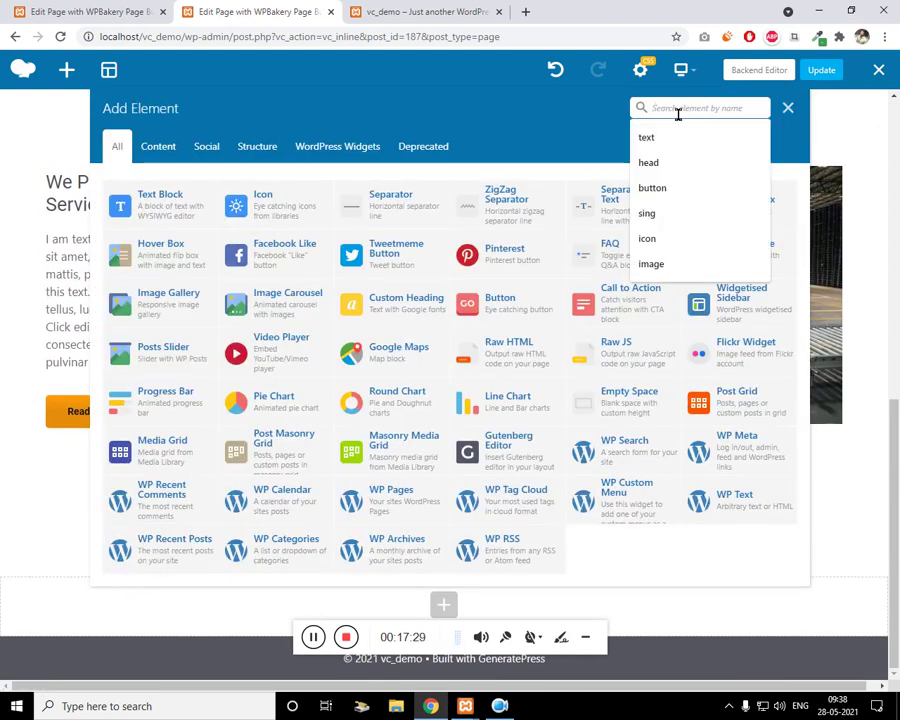
type("icon")
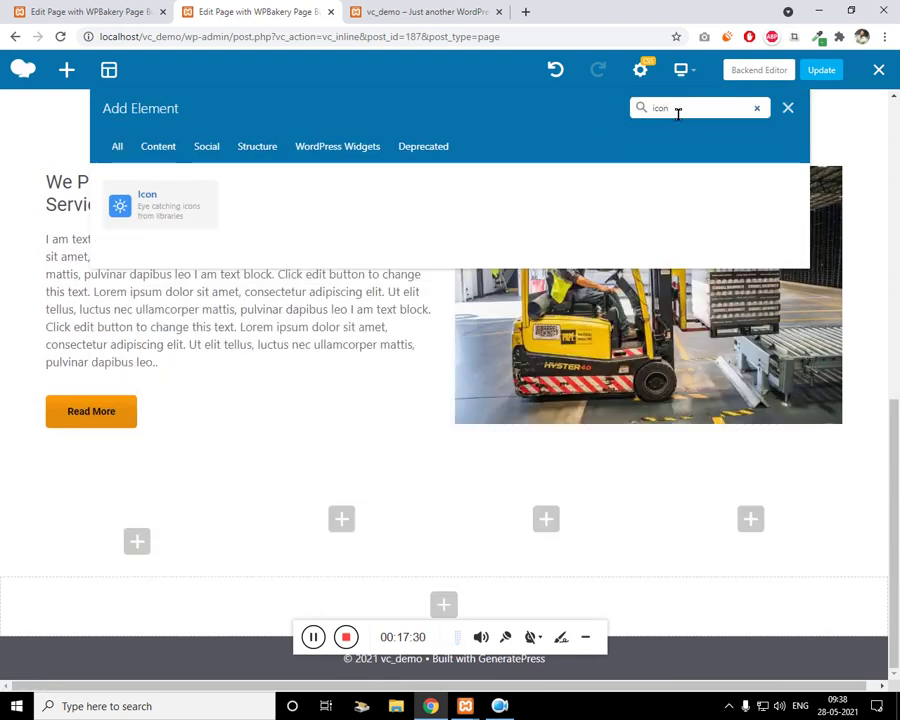
left_click(144, 204)
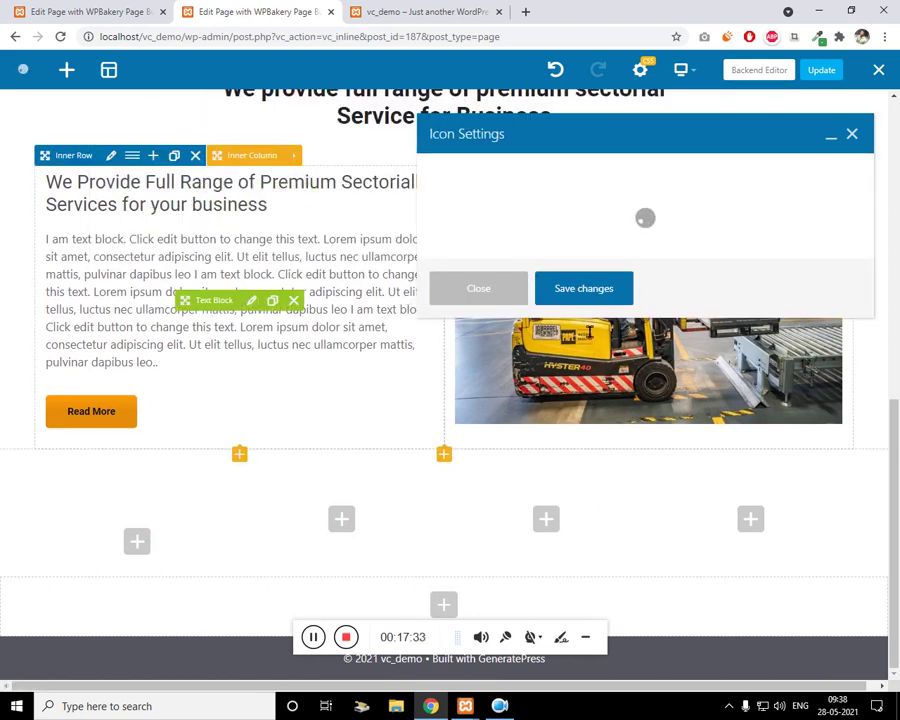
Set the icon's color to Grey and its size to Extra Large, and save the changes
left_click(493, 391)
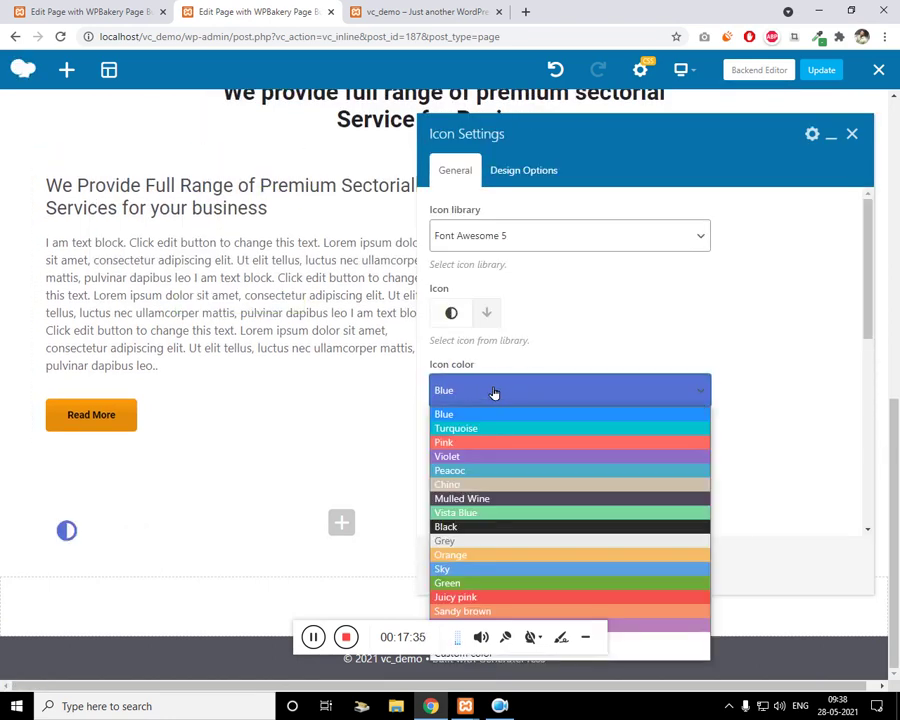
left_click(460, 540)
scroll(524, 380, "down", 3)
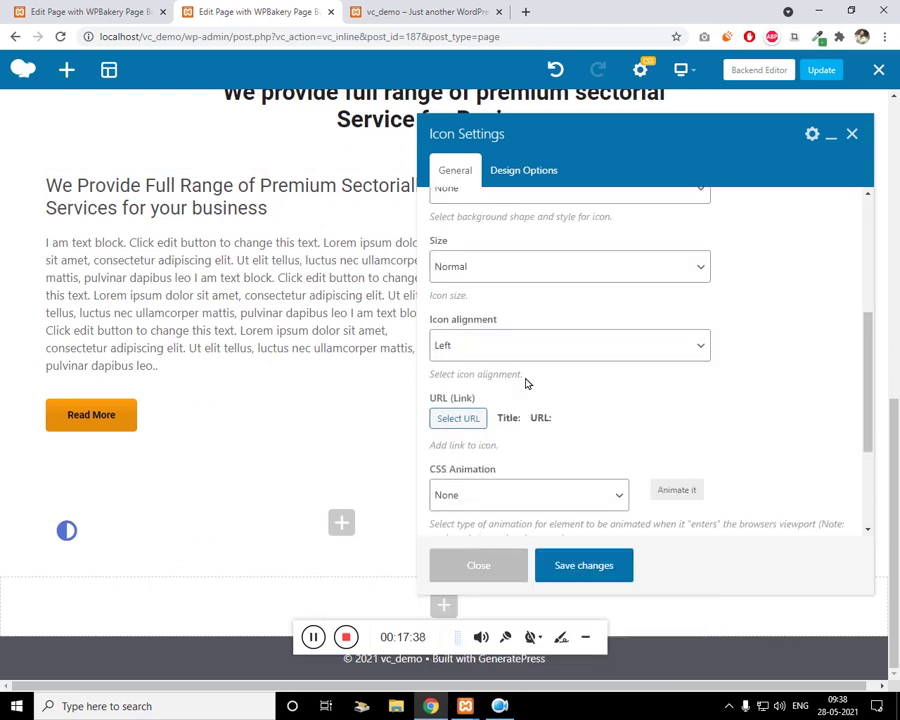
scroll(556, 350, "up", 2)
left_click(486, 412)
left_click(482, 487)
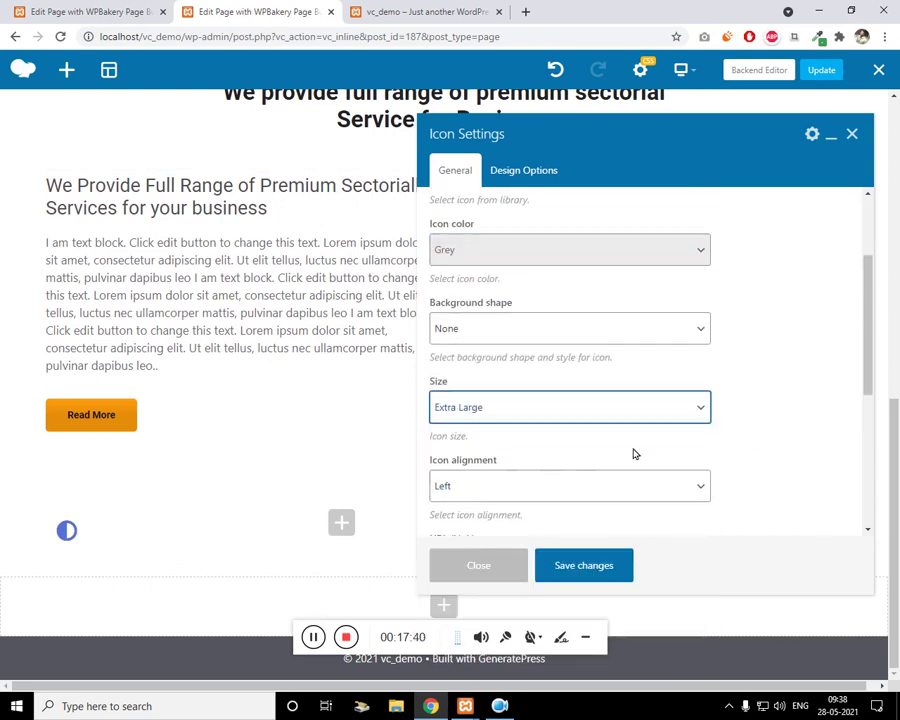
scroll(700, 425, "down", 2)
scroll(707, 429, "down", 2)
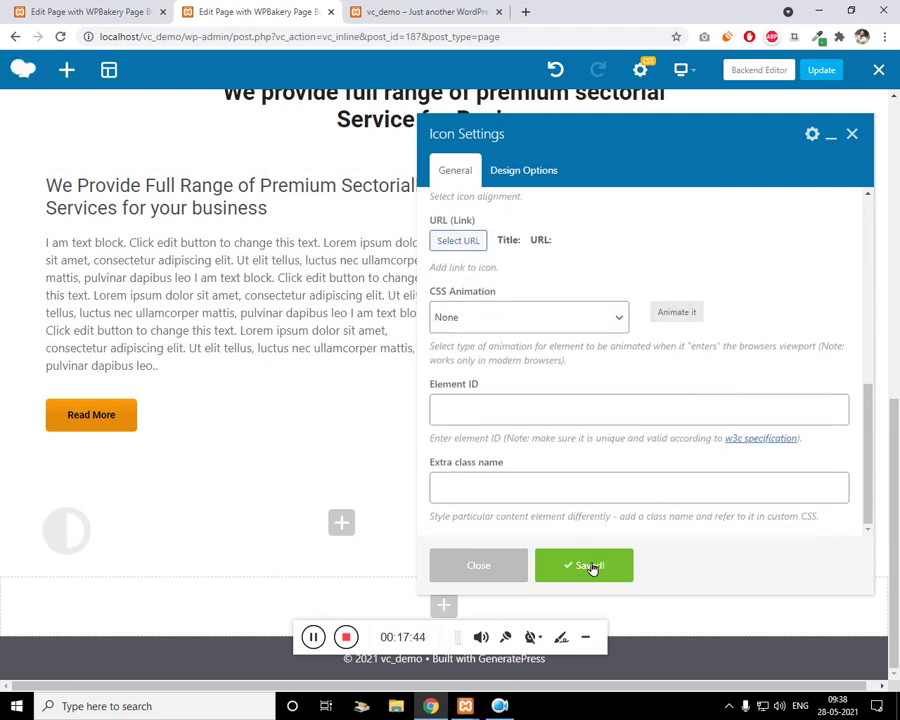
Change the icon's color to Black and save the changes
scroll(660, 430, "up", 1)
scroll(660, 430, "up", 6)
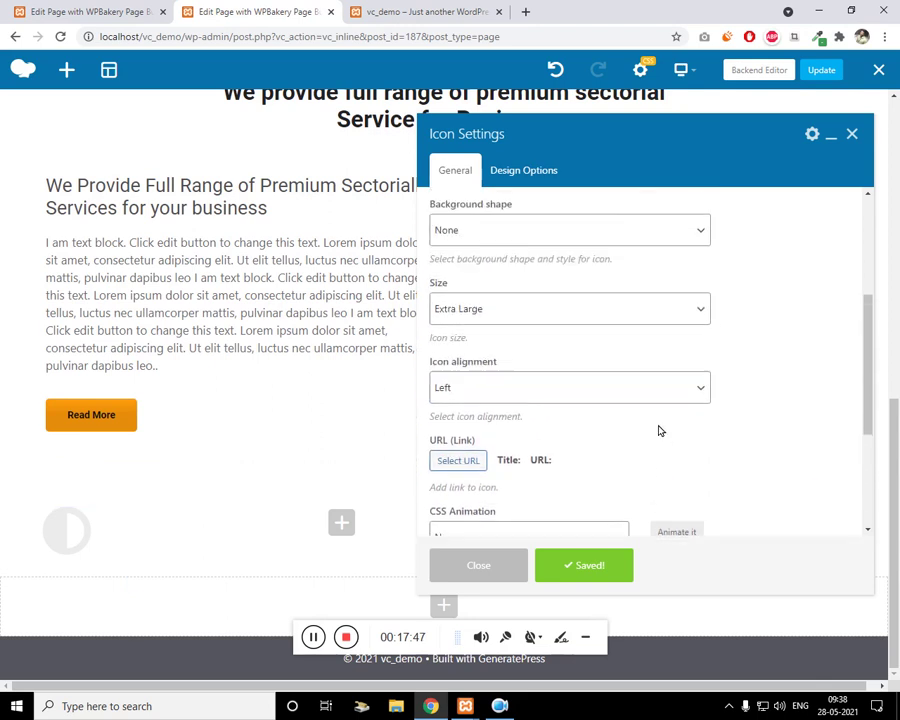
left_click(546, 288)
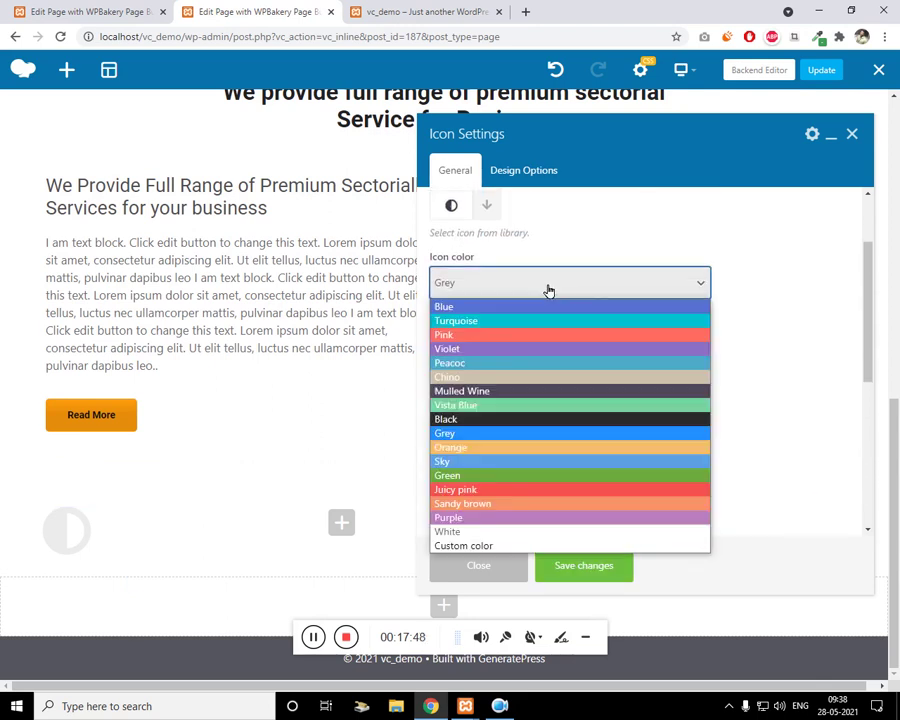
left_click(500, 420)
left_click(590, 568)
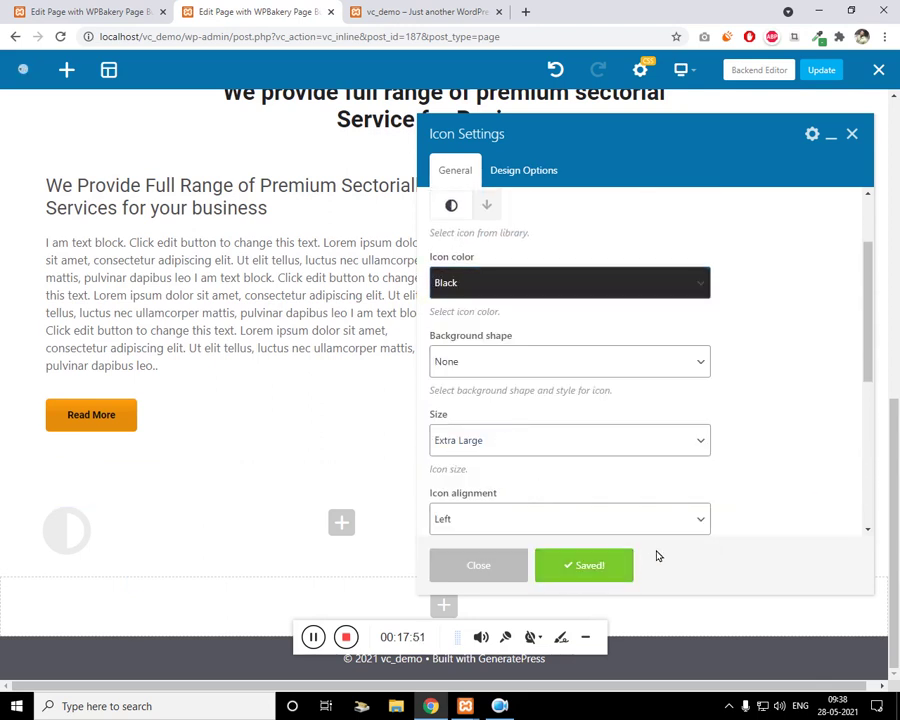
Set the icon's alignment to Center, save the changes and close its settings
scroll(600, 410, "up", 2)
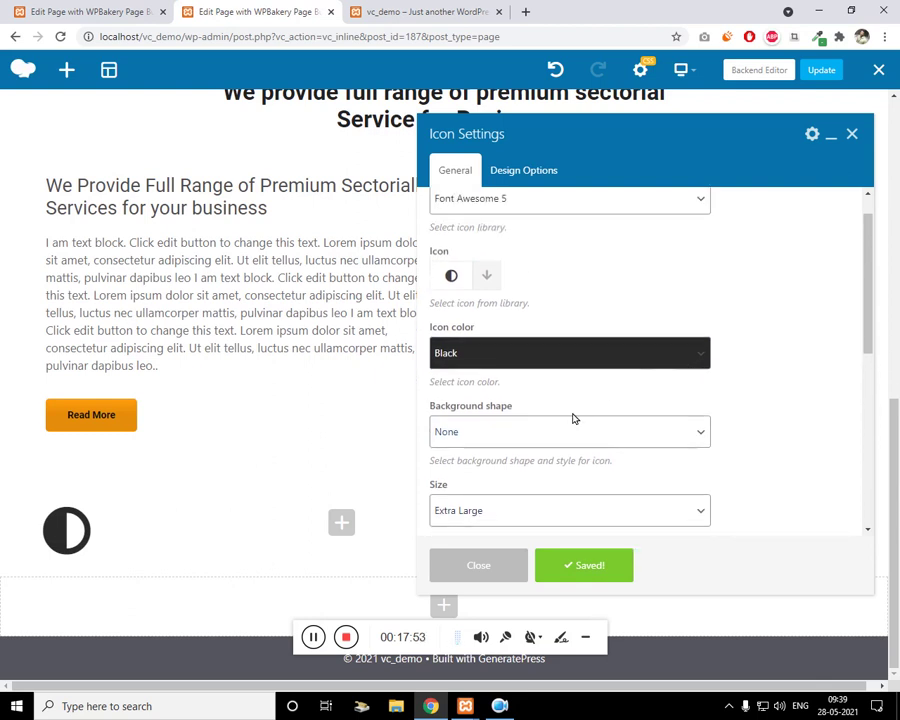
scroll(615, 347, "down", 4)
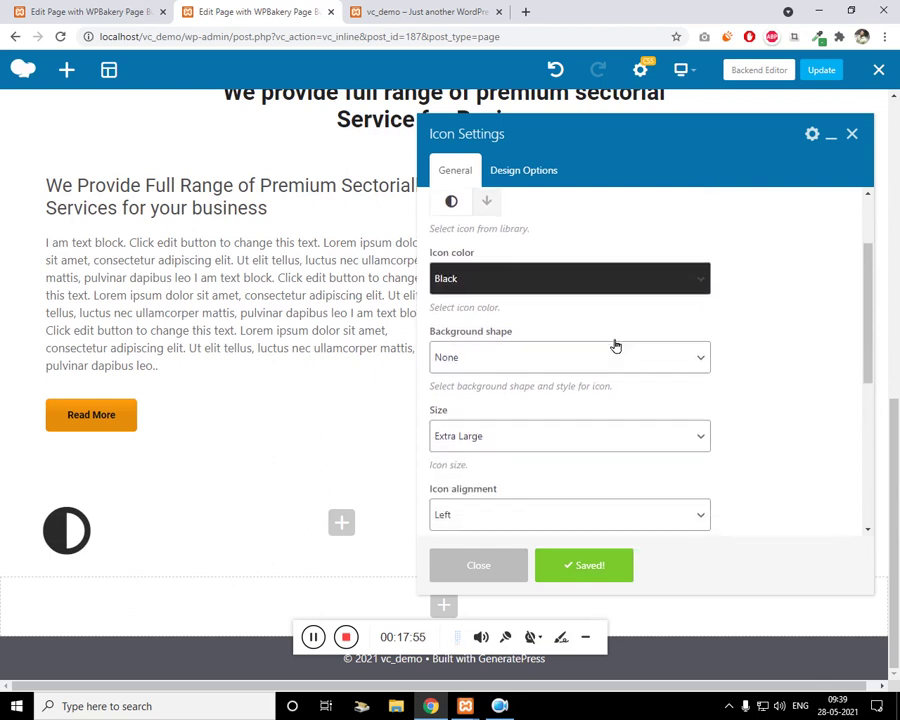
left_click(555, 458)
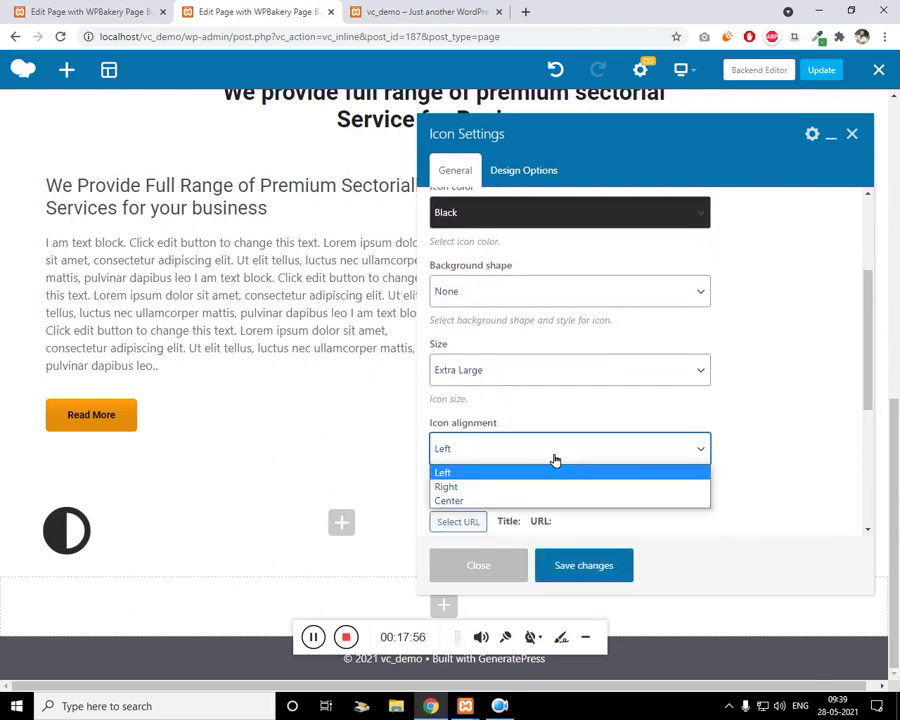
left_click(486, 499)
left_click(585, 567)
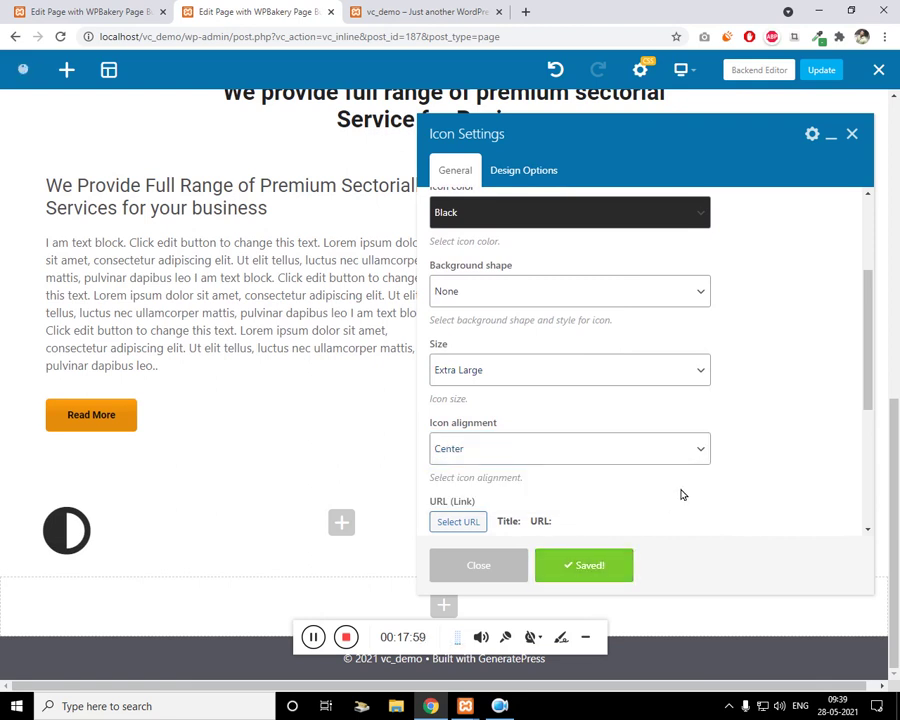
scroll(693, 418, "down", 3)
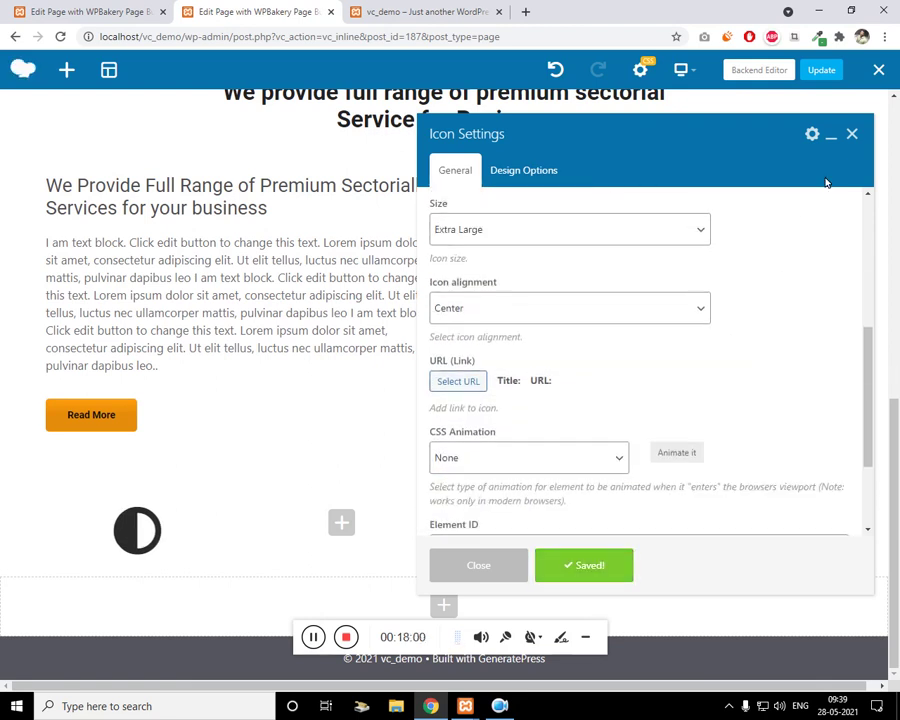
left_click(853, 134)
Check the first service box on the Home 2 reference page and add a Custom Heading element below the icon on Index 2
left_click(86, 10)
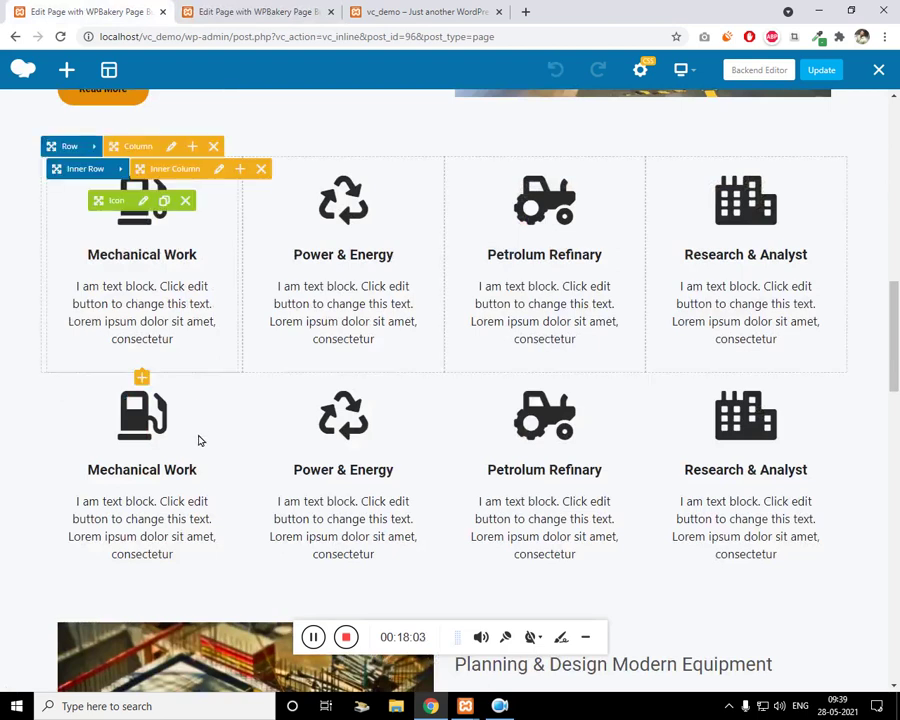
left_click(217, 10)
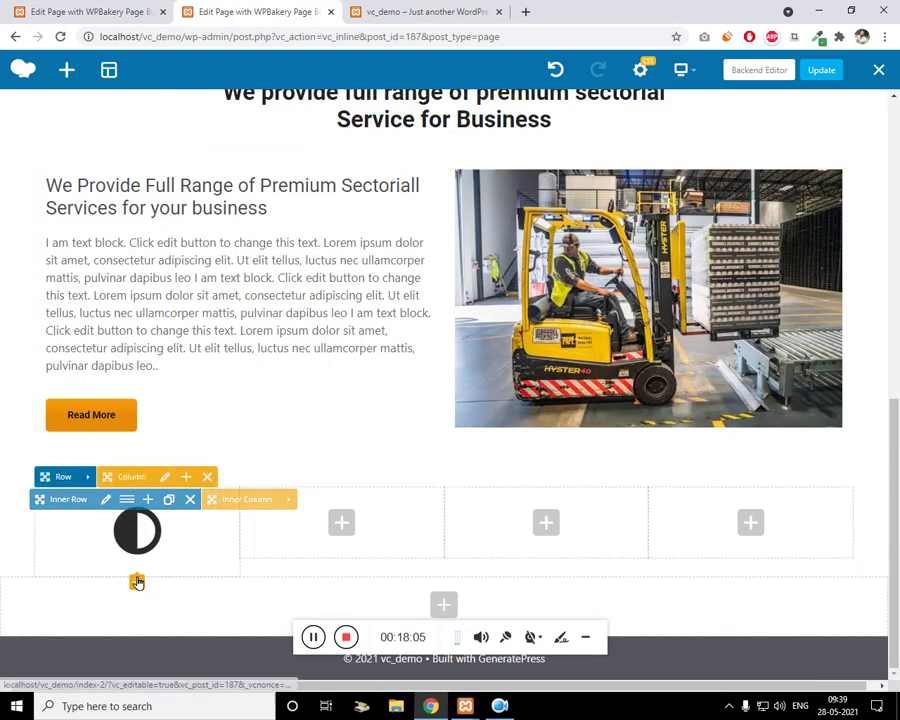
left_click(137, 582)
type("head")
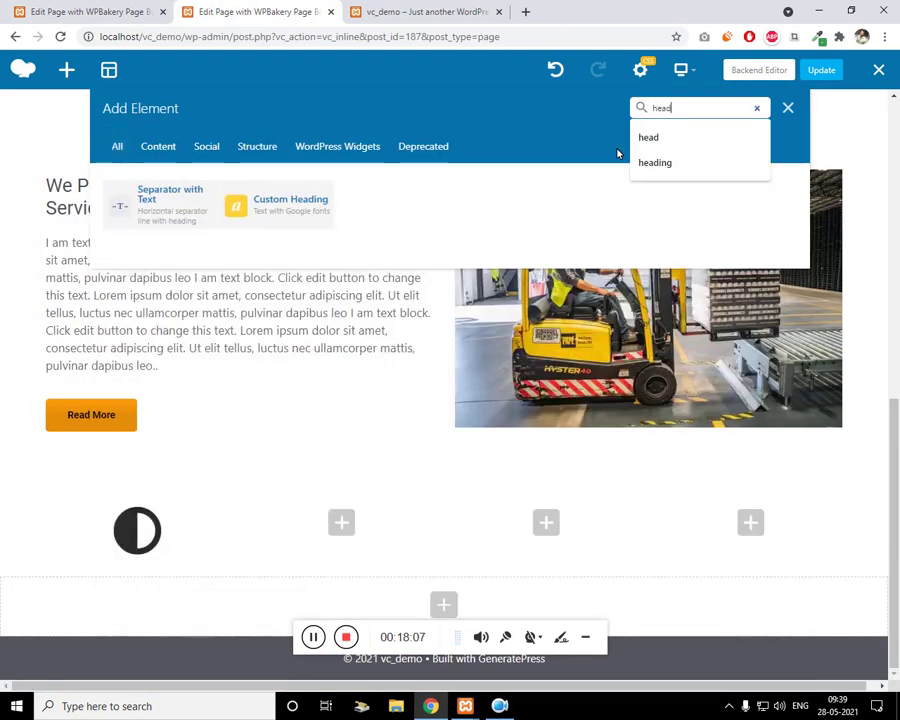
left_click(286, 202)
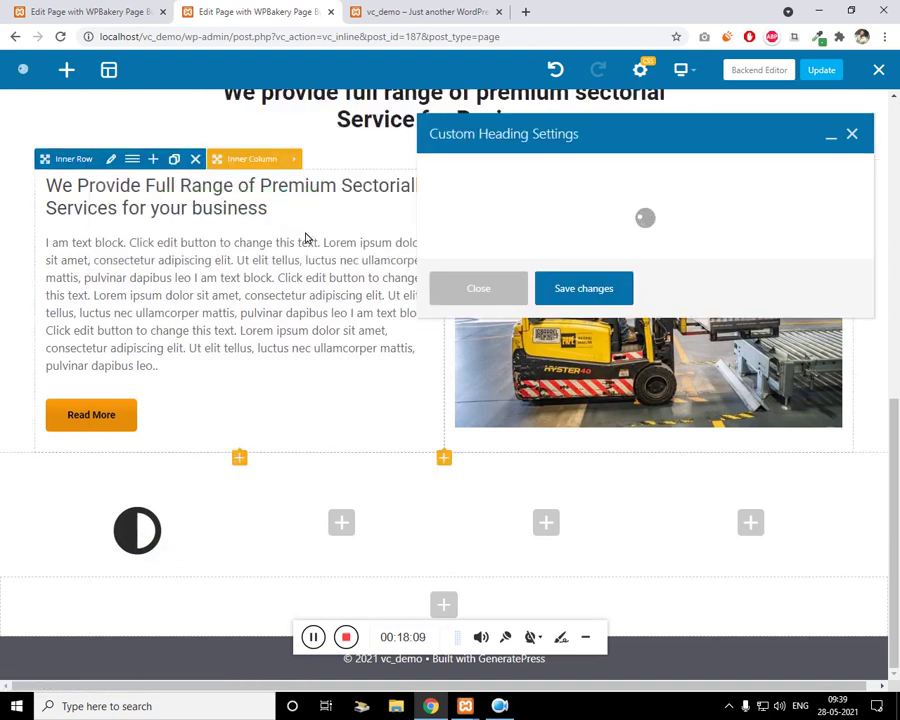
Replace the custom heading's default text with the reference title Mechanical Work and set its text alignment to center
left_click(504, 241)
left_click(687, 311)
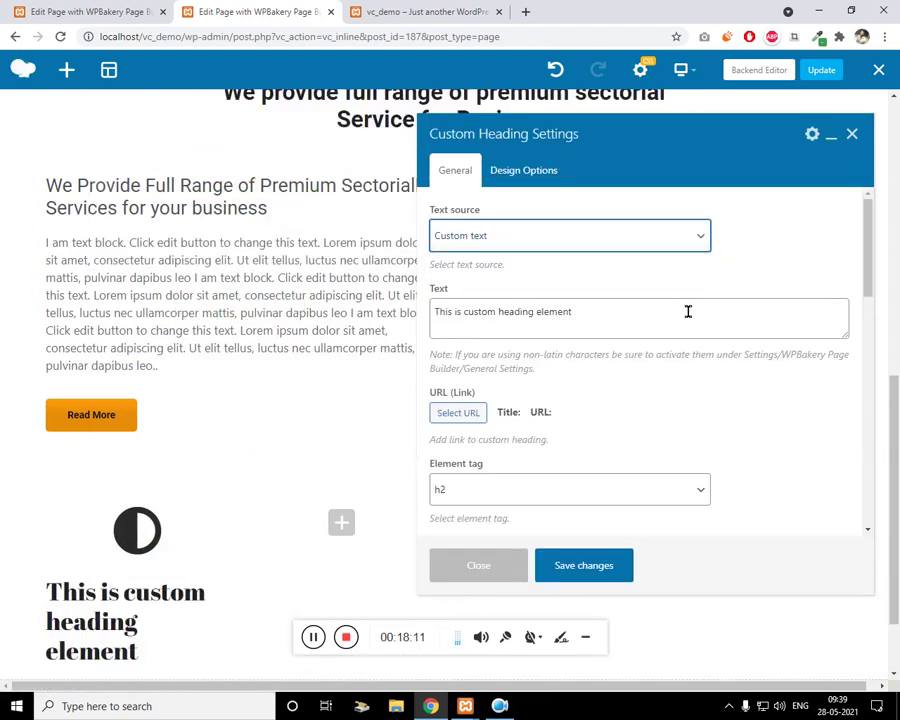
left_click(602, 338)
key("ctrl+a")
type("M")
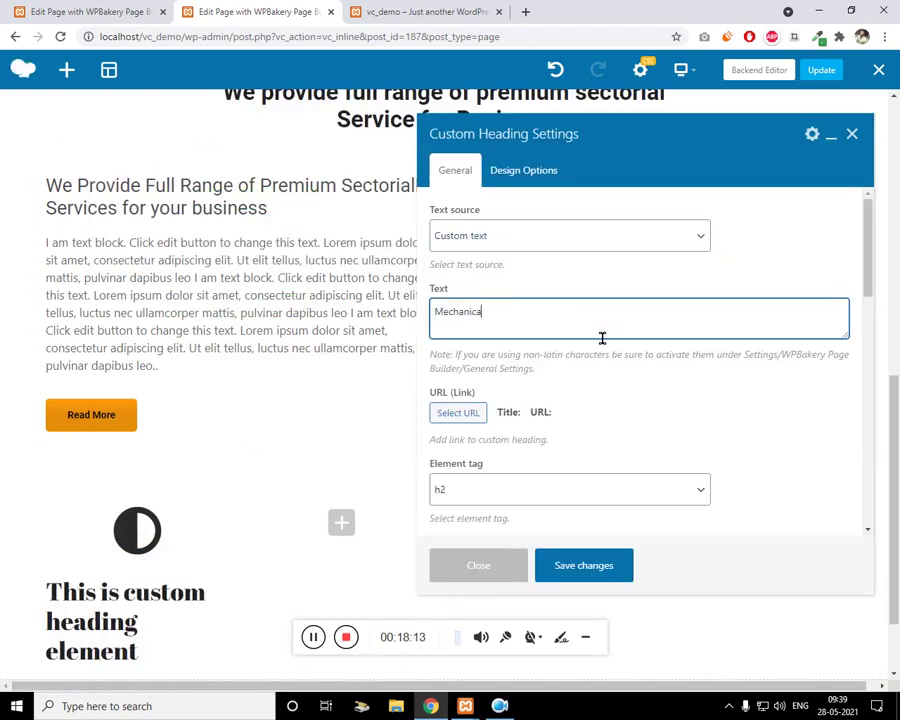
scroll(408, 462, "down", 2)
scroll(526, 396, "down", 3)
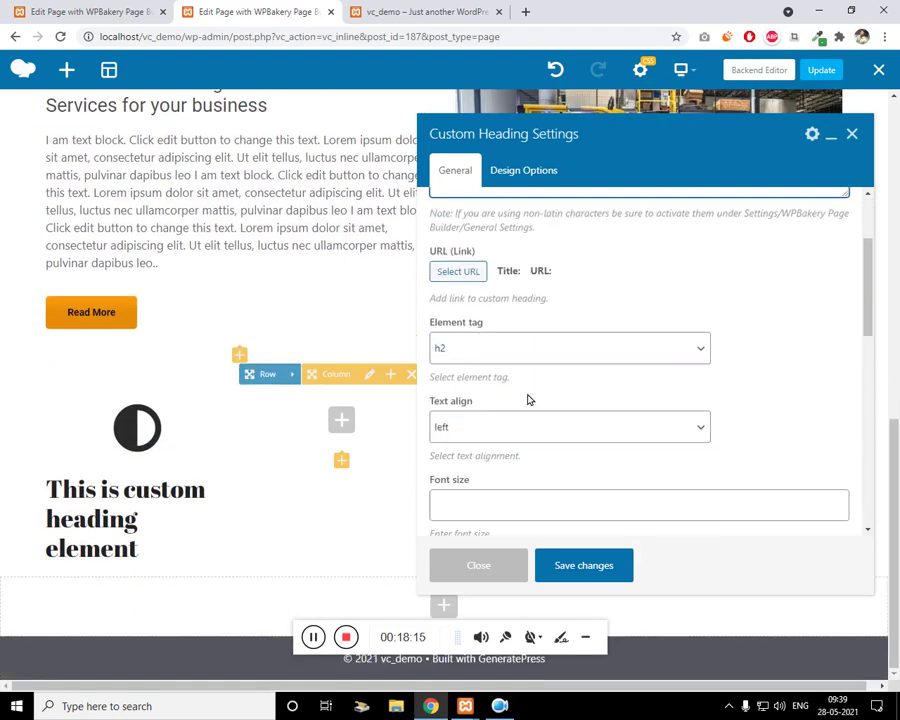
left_click(500, 357)
left_click(498, 409)
Set the custom heading's font family to Roboto
scroll(566, 394, "down", 5)
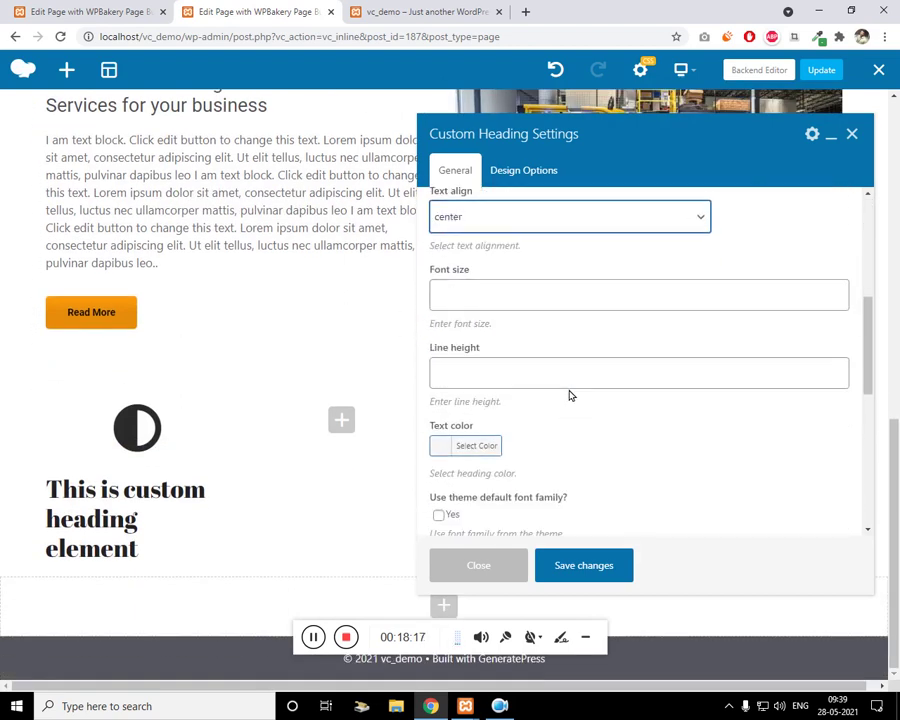
scroll(556, 436, "down", 1)
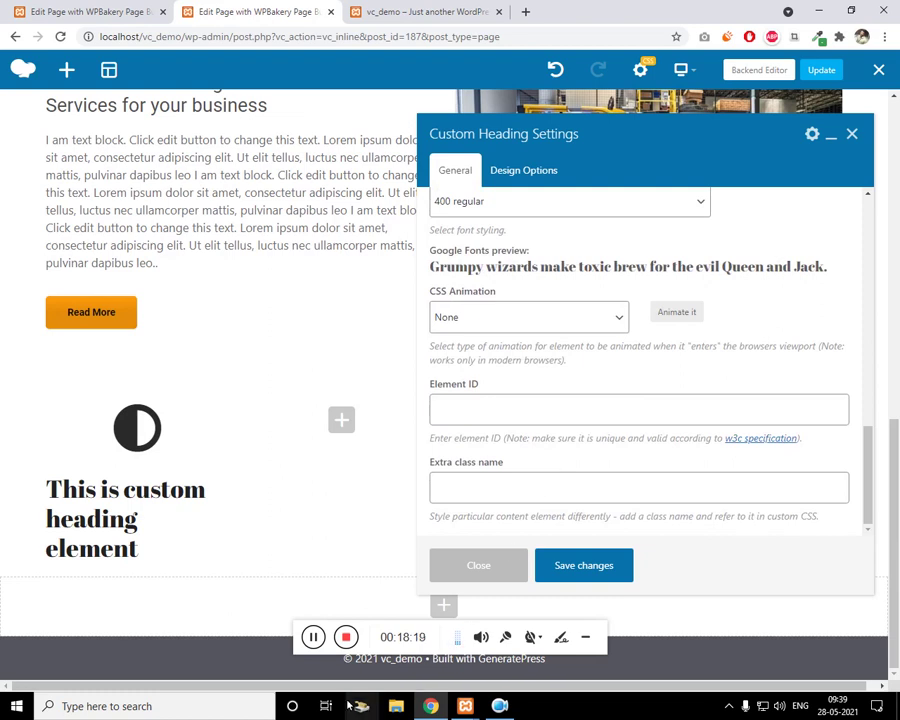
left_click(313, 636)
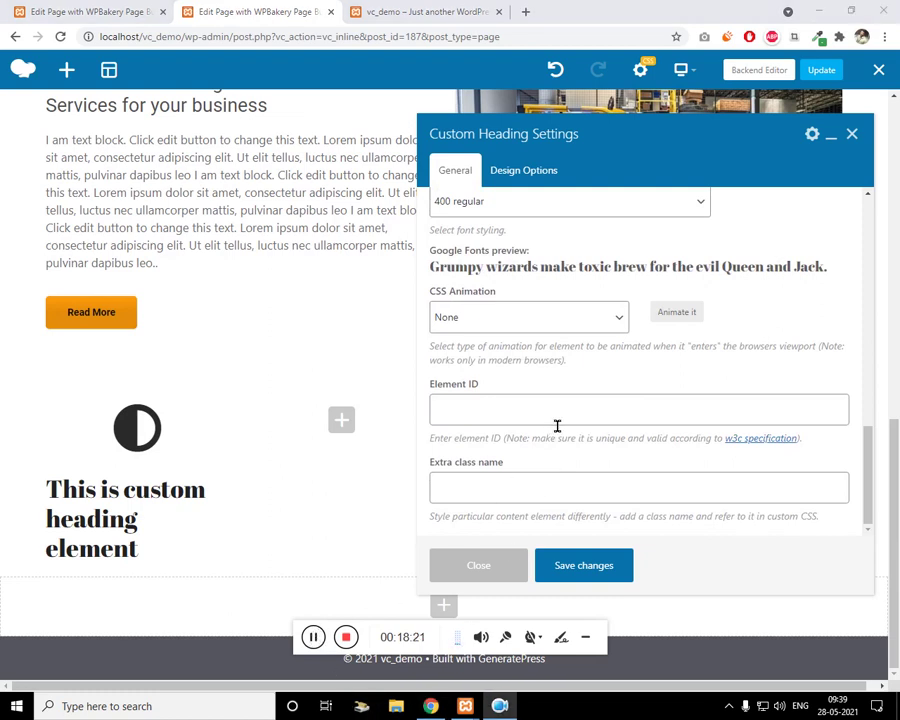
scroll(703, 311, "up", 2)
left_click(544, 341)
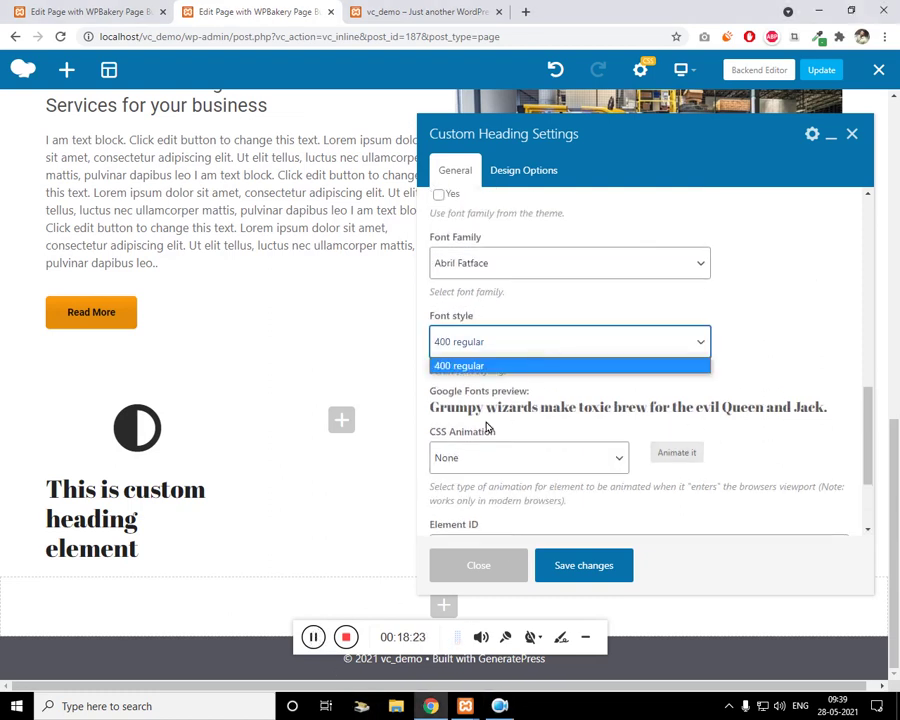
left_click(494, 365)
left_click(518, 262)
type("rad")
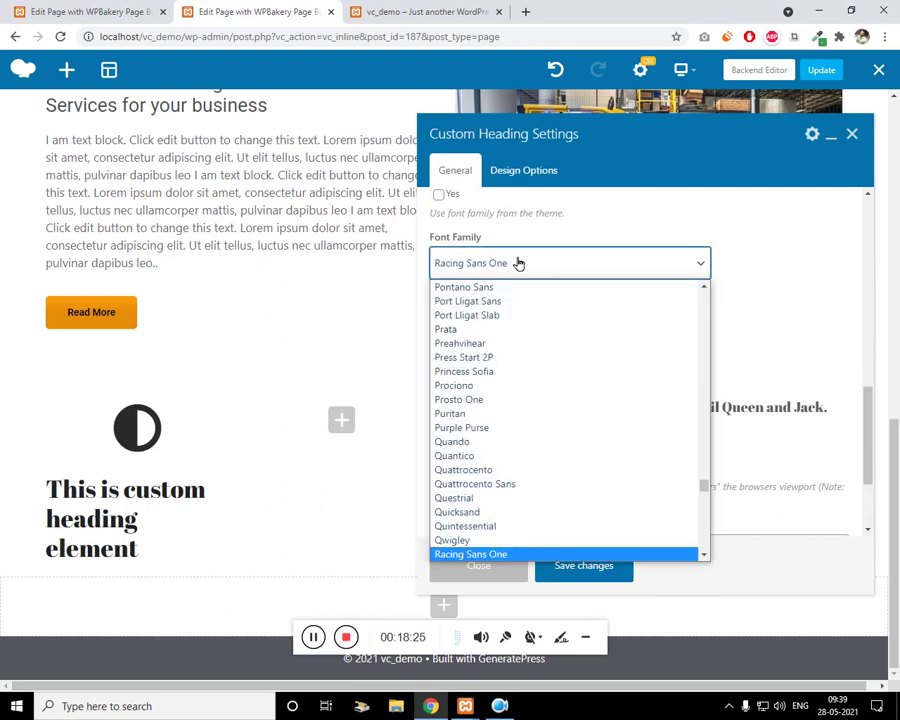
key("Down")
key("Down")
key("Down")
key("Down")
key("Down")
key("Down")
key("Down")
key("Down")
key("Down")
key("Down")
key("Down")
key("Down")
key("Down")
key("Down")
key("Down")
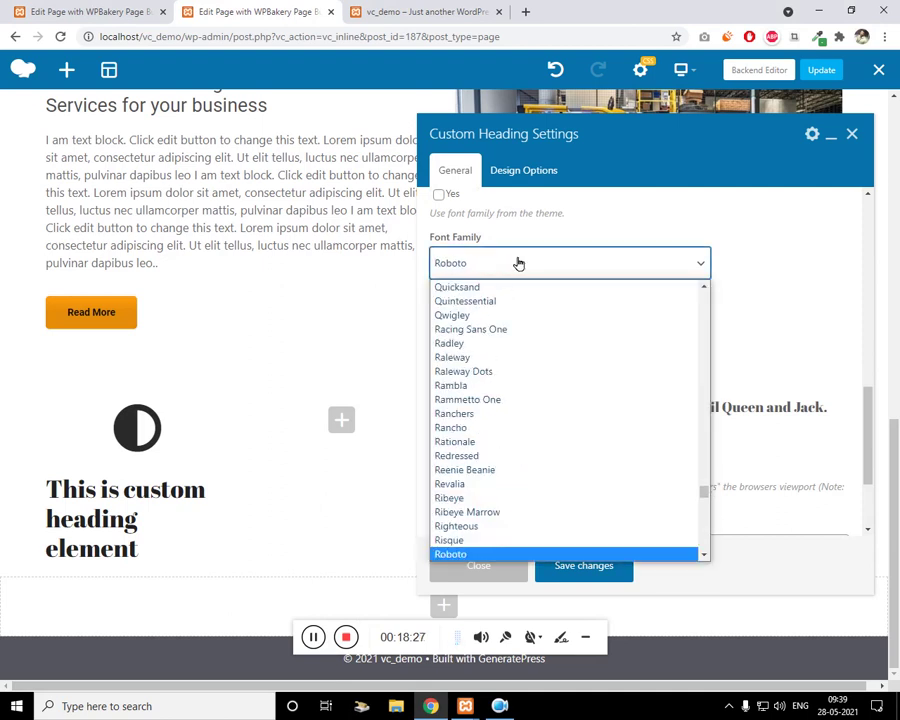
key("Return")
Set the heading's font style to 700 bold regular and save the changes
left_click(510, 341)
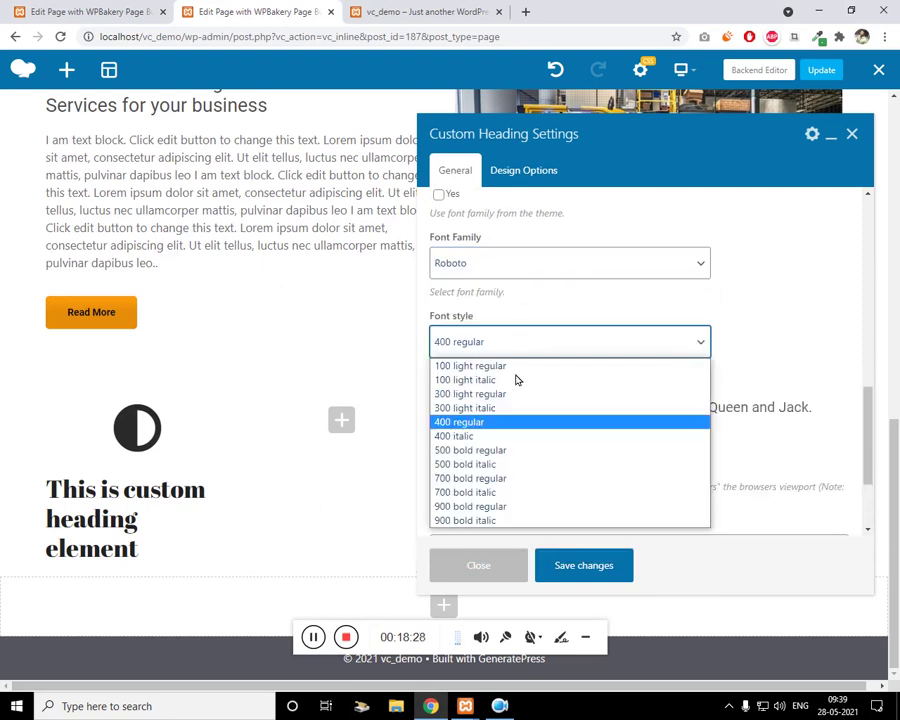
left_click(514, 478)
scroll(583, 403, "up", 2)
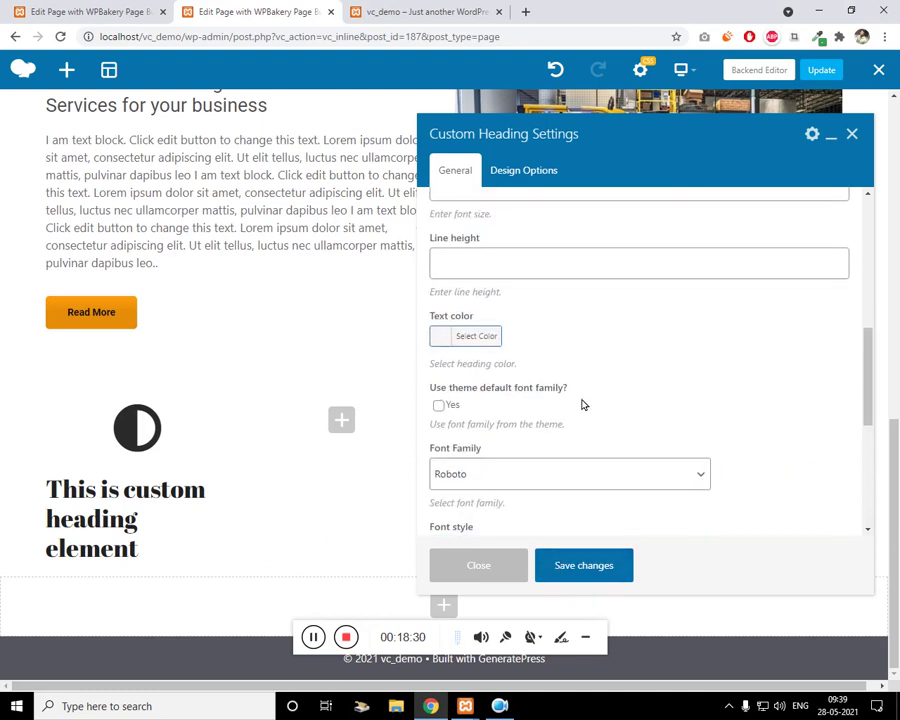
left_click(568, 566)
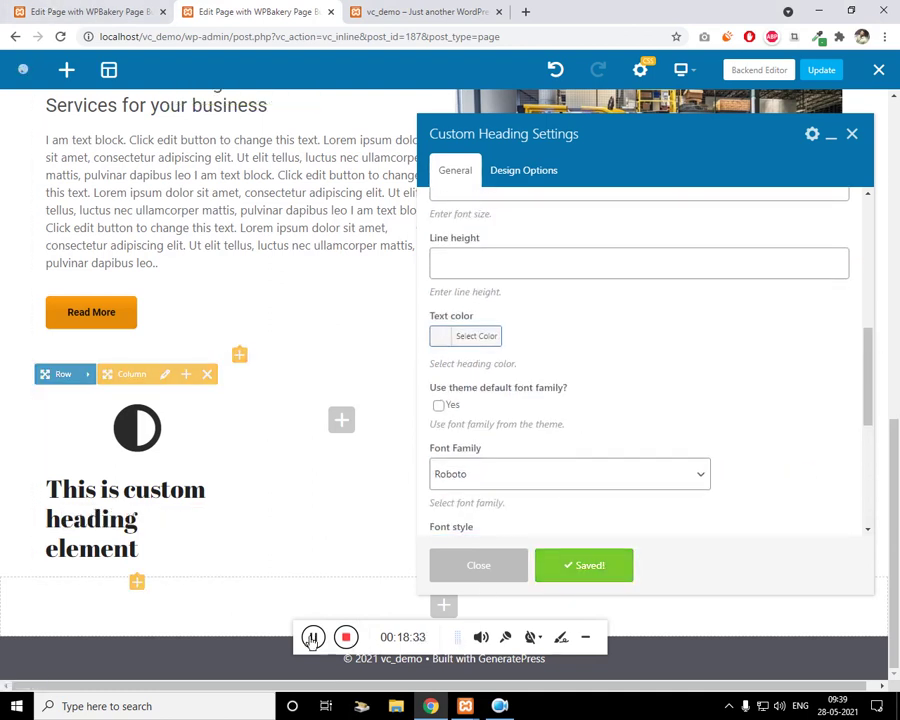
Set the Mechanical Work heading's font size to 20, save the changes and close its settings
scroll(476, 374, "up", 2)
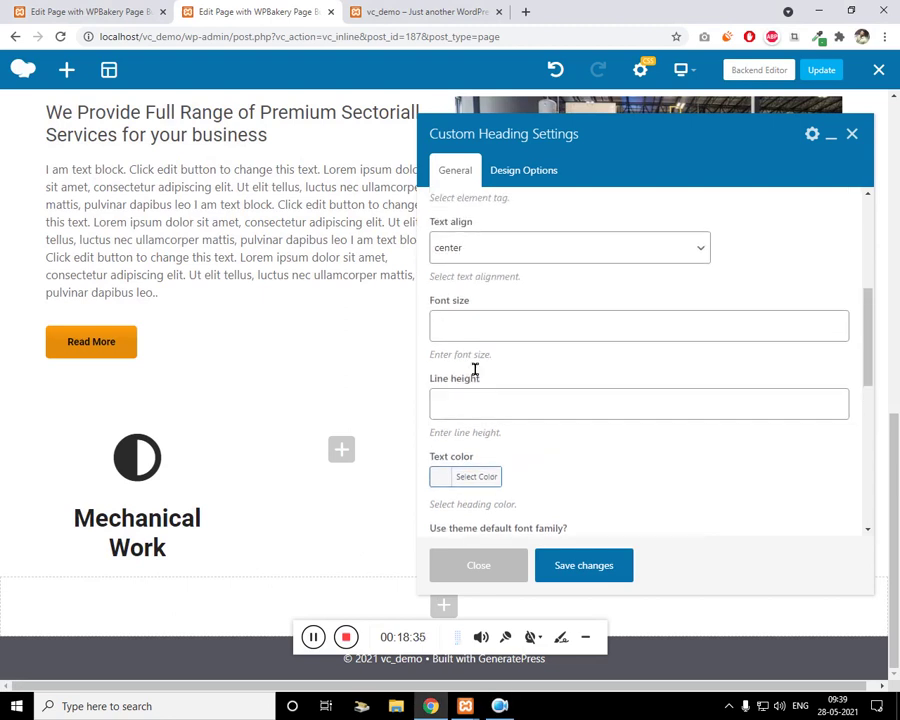
left_click(488, 328)
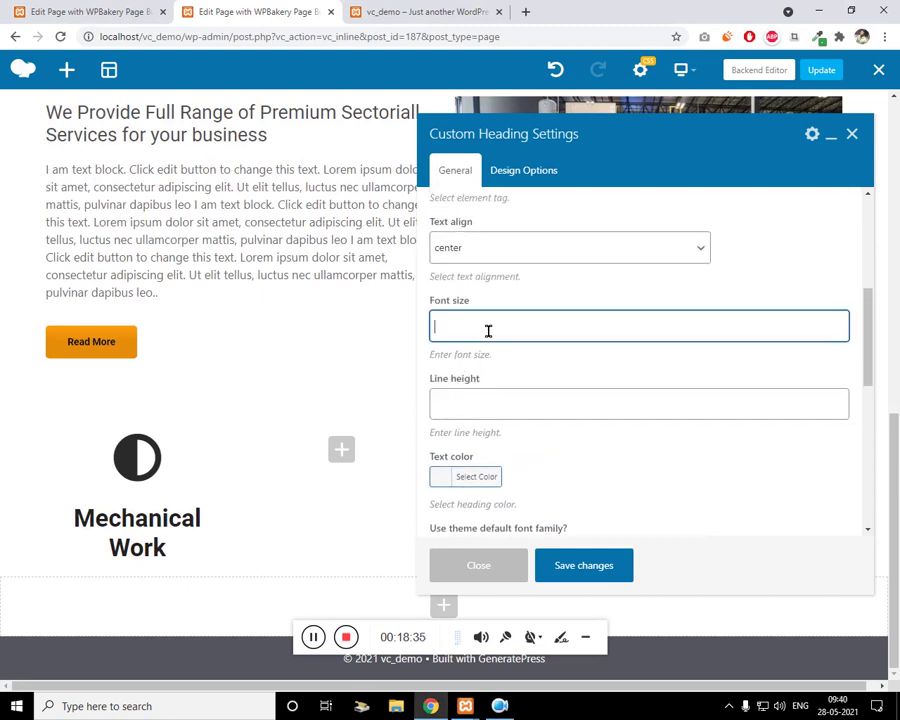
left_click(568, 570)
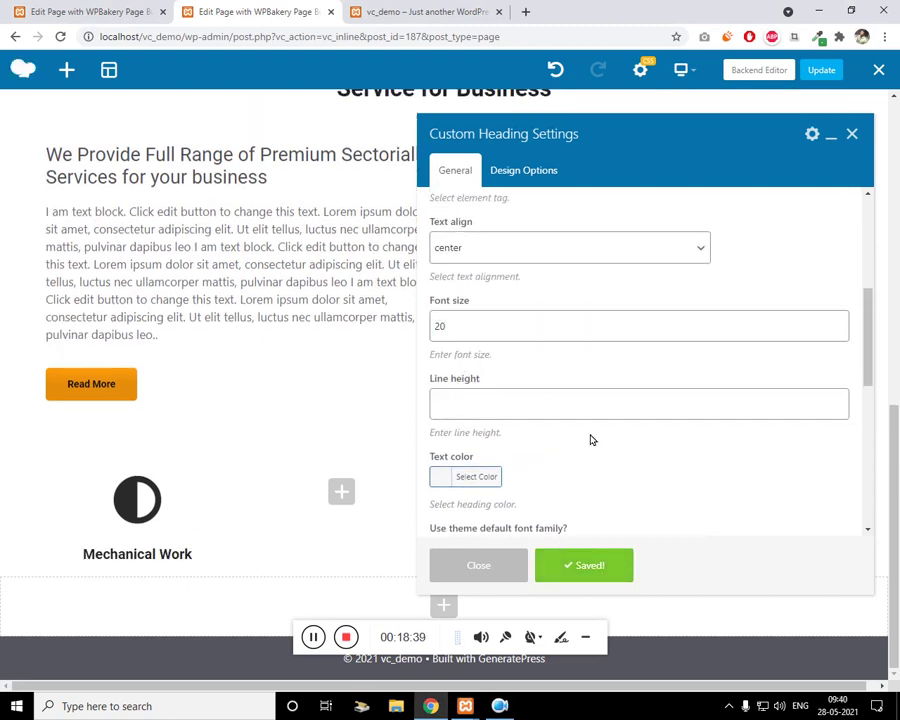
left_click(853, 134)
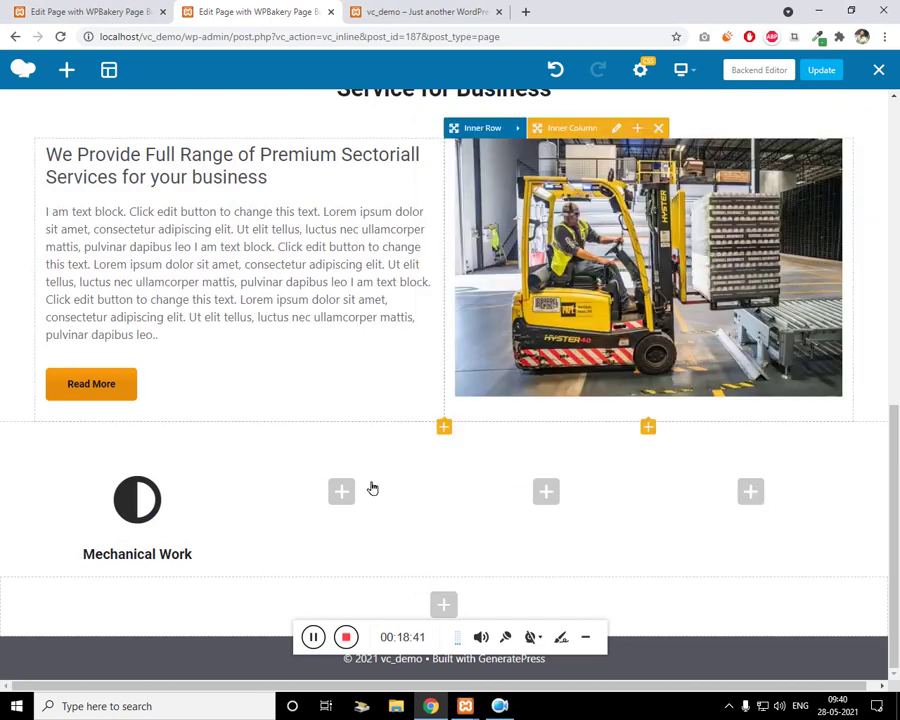
Add a Text Block element below the Mechanical Work heading in the first services column
left_click(137, 583)
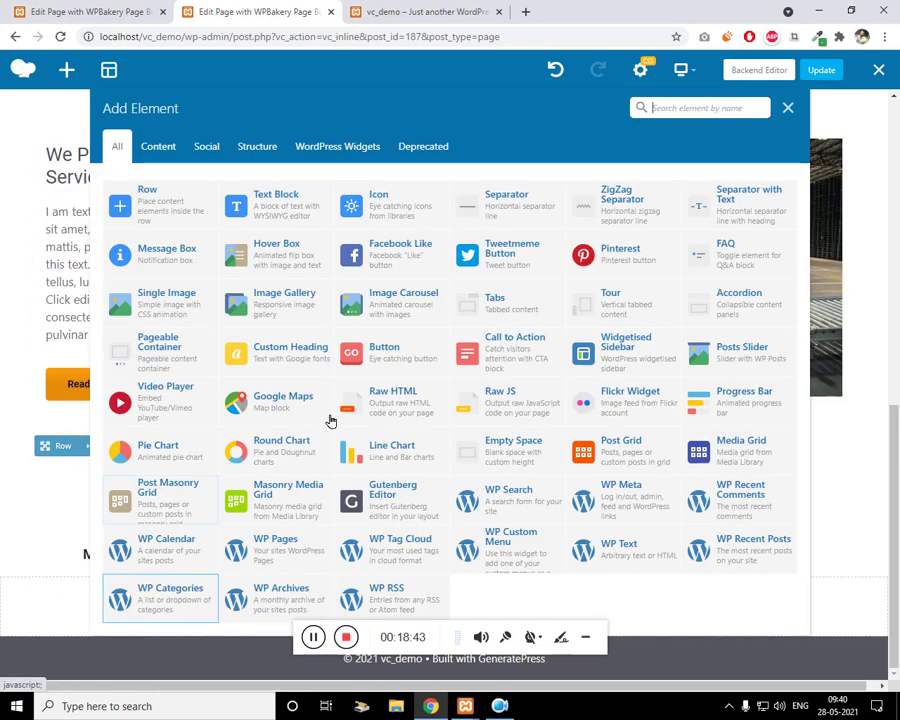
left_click(721, 112)
type("tex")
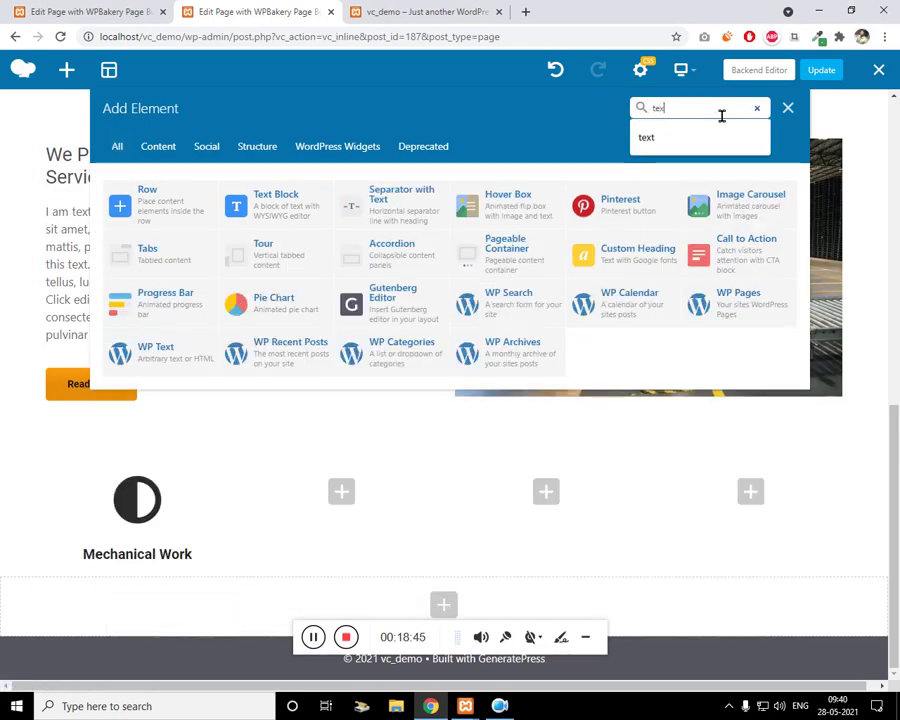
left_click(140, 204)
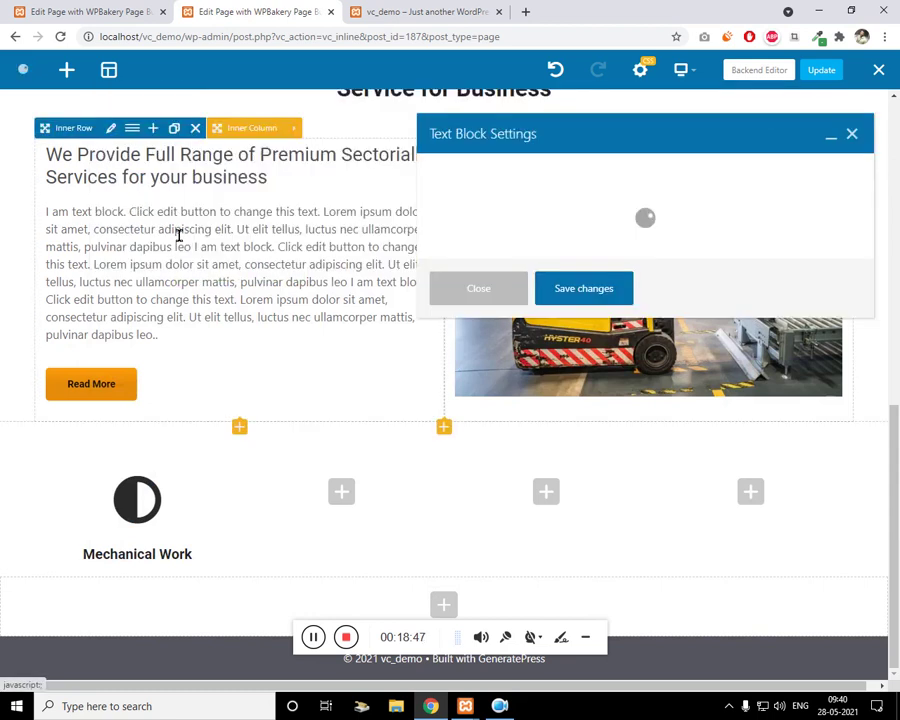
left_click(317, 640)
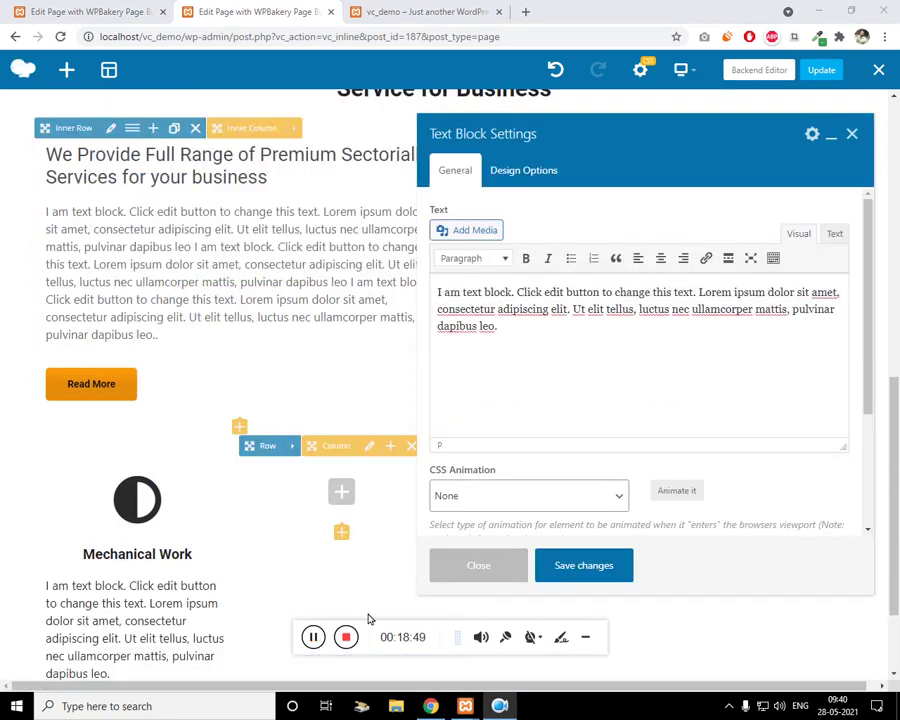
Shorten the text block's default text so it ends at "Lorem ipsum dolor sit amet, consectetur" and center it
left_click(603, 396)
key("ctrl+a")
type("I am text block. Click edit button to change this text. Lorem ipsum dolor sit amet, consectetur")
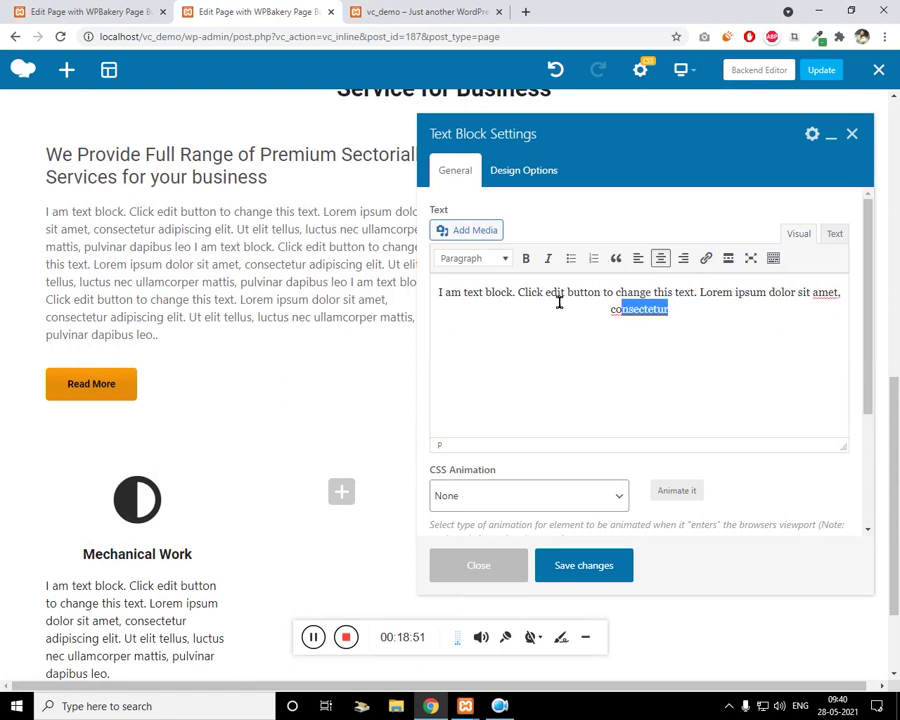
key("ctrl+a")
scroll(590, 380, "down", 2)
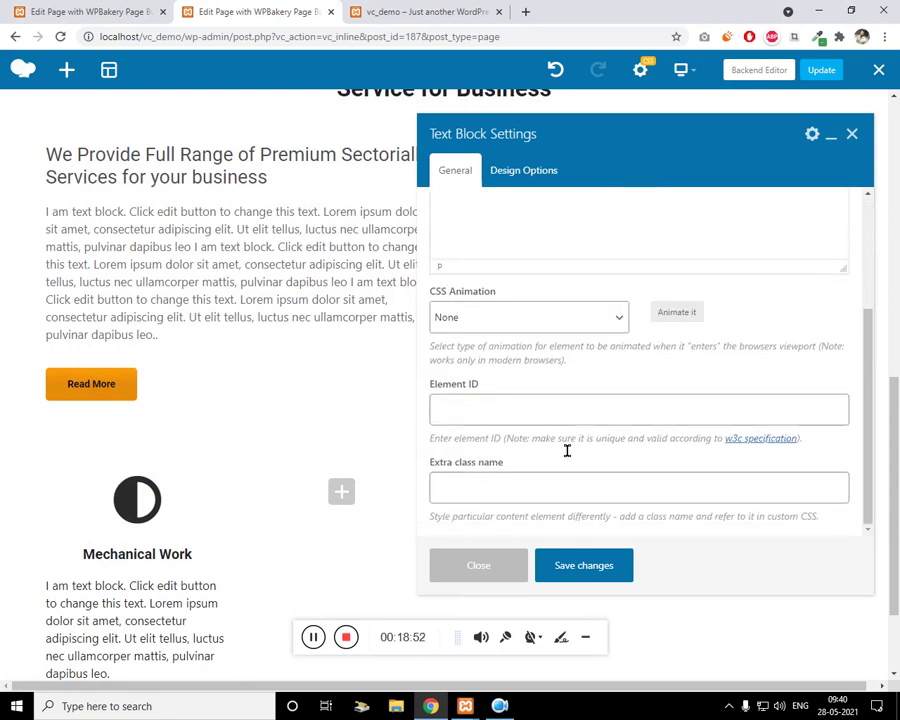
Give the text block the extra class name iconboxPara, save the changes and close its settings
left_click(500, 490)
left_click(313, 640)
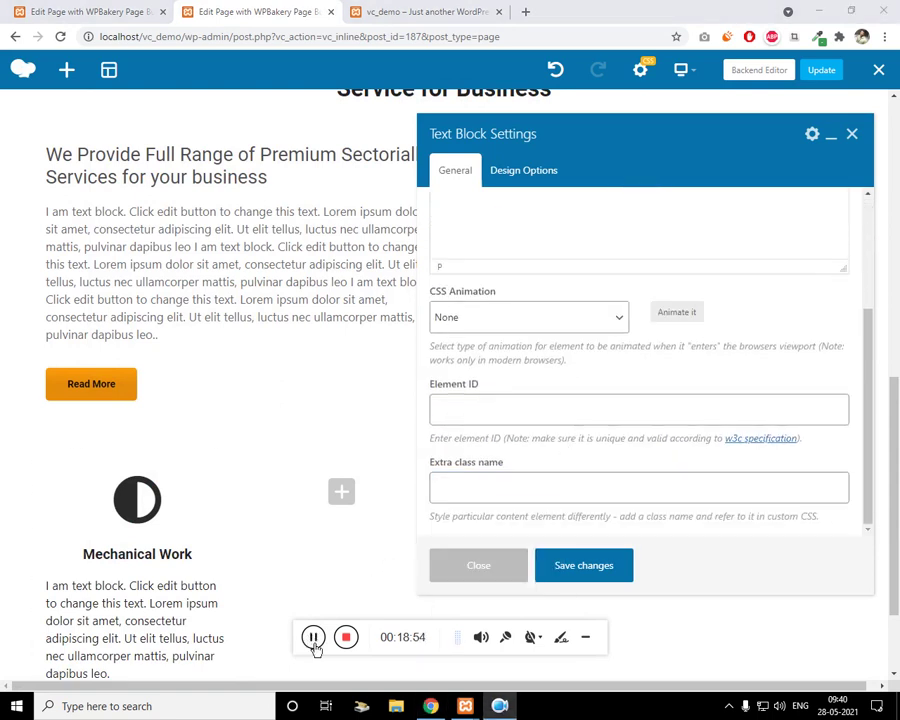
left_click(489, 492)
type("iconboxPara")
left_click(595, 568)
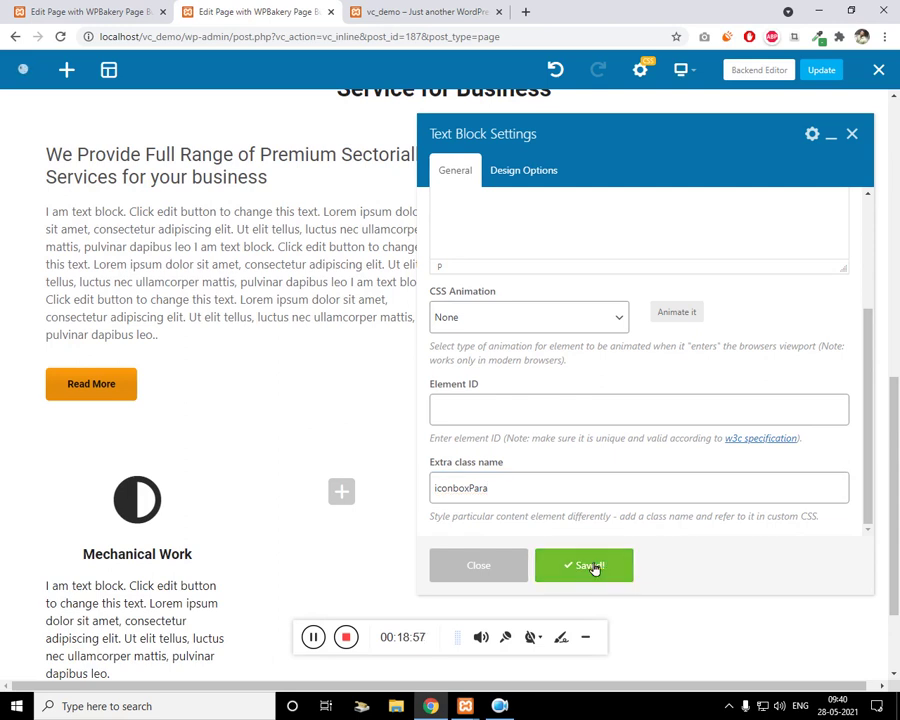
scroll(643, 410, "up", 2)
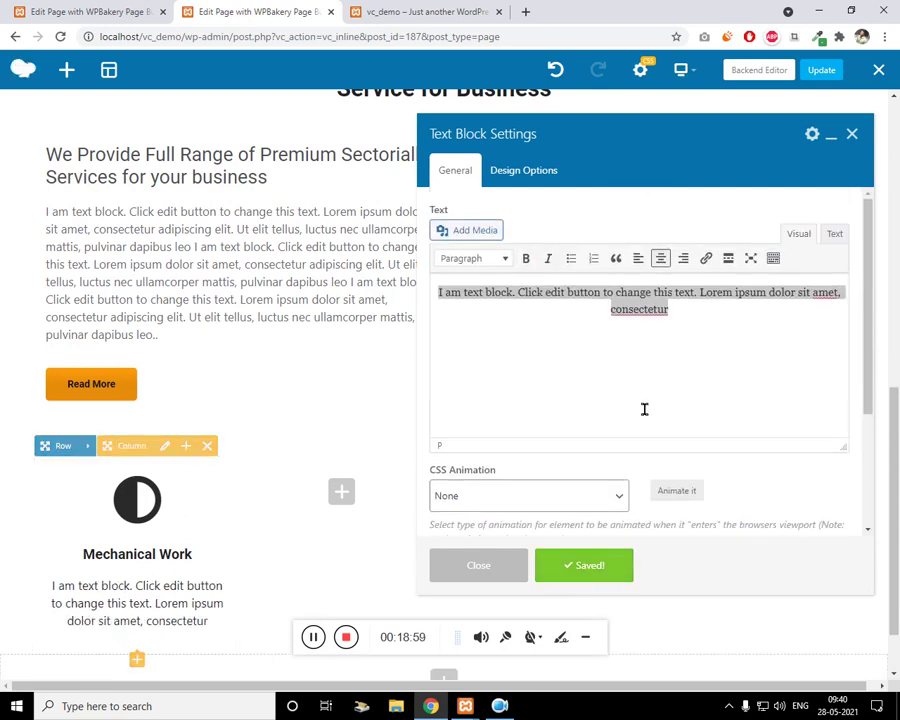
scroll(644, 410, "down", 1)
scroll(600, 406, "down", 1)
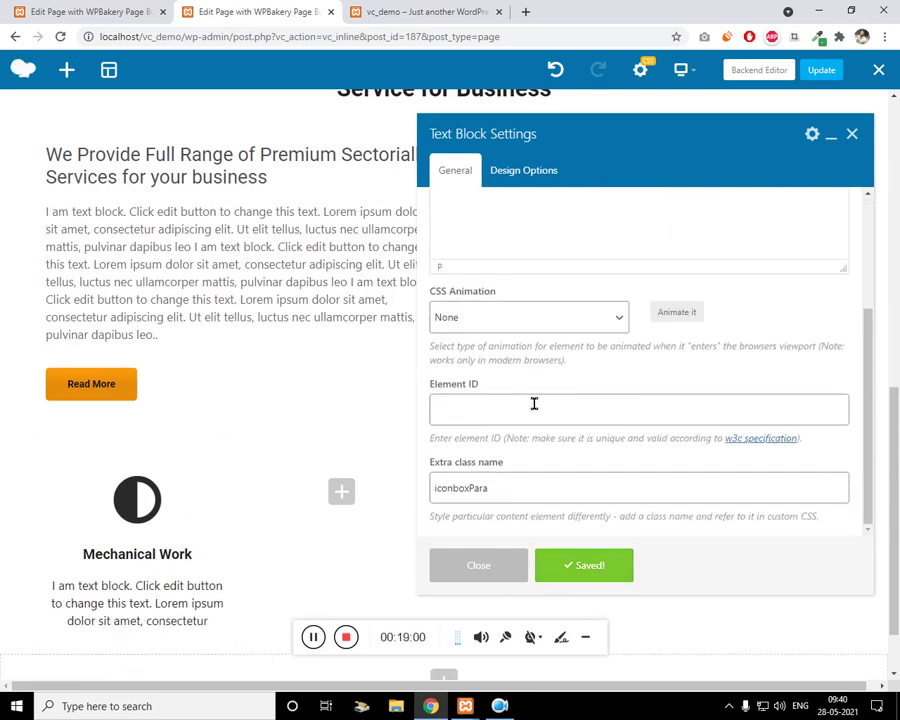
left_click(853, 137)
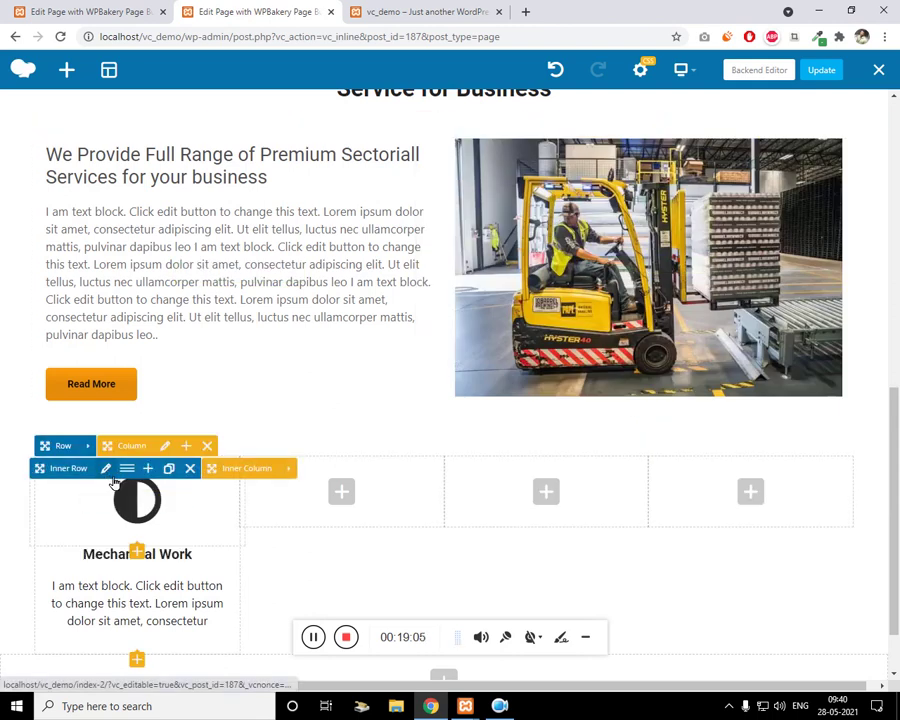
Give the icon box's inner row the extra class name applyShadow, save the changes and update the page
left_click_drag(121, 569, 100, 536)
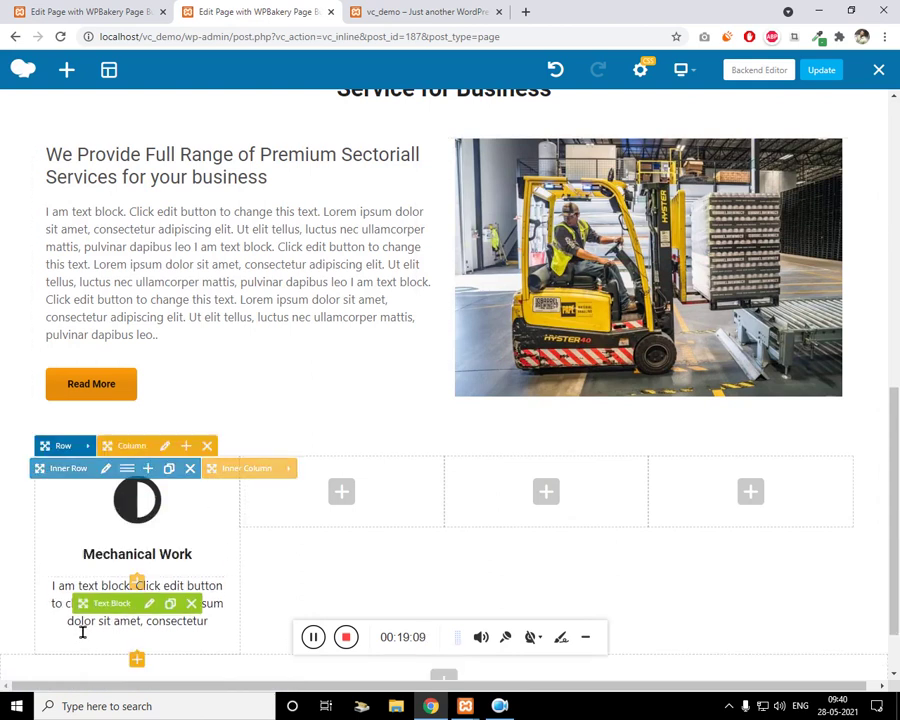
left_click_drag(97, 612, 121, 534)
left_click(105, 468)
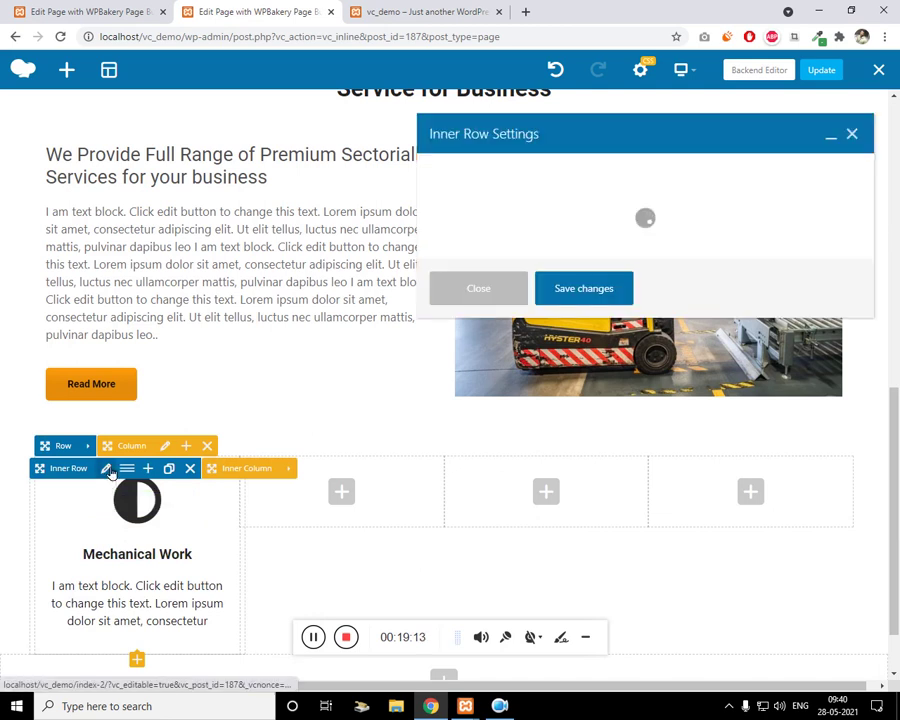
scroll(444, 418, "down", 2)
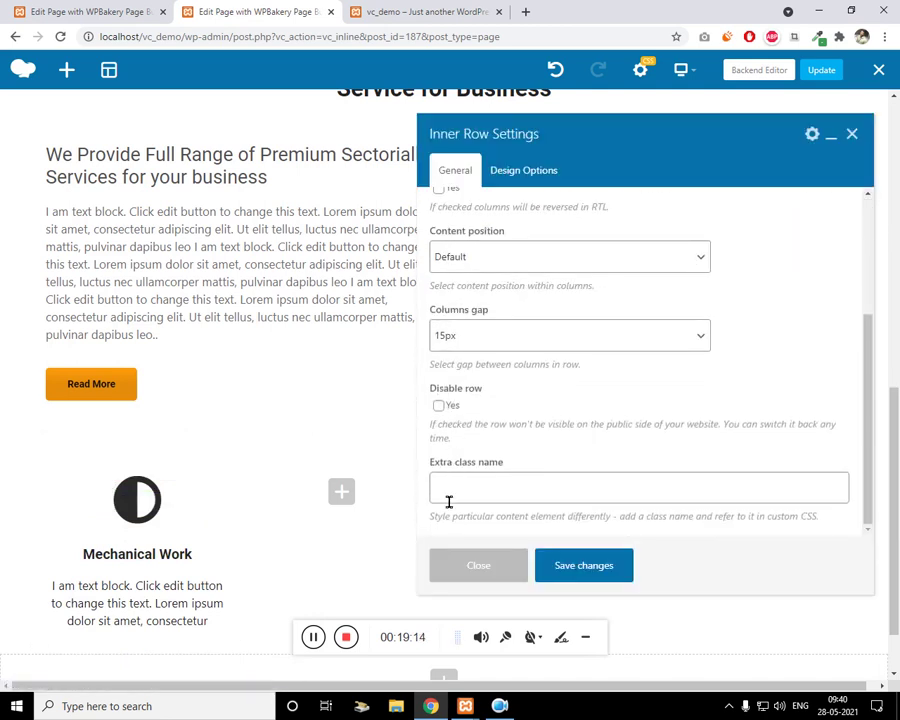
left_click(518, 490)
type("applyShadow")
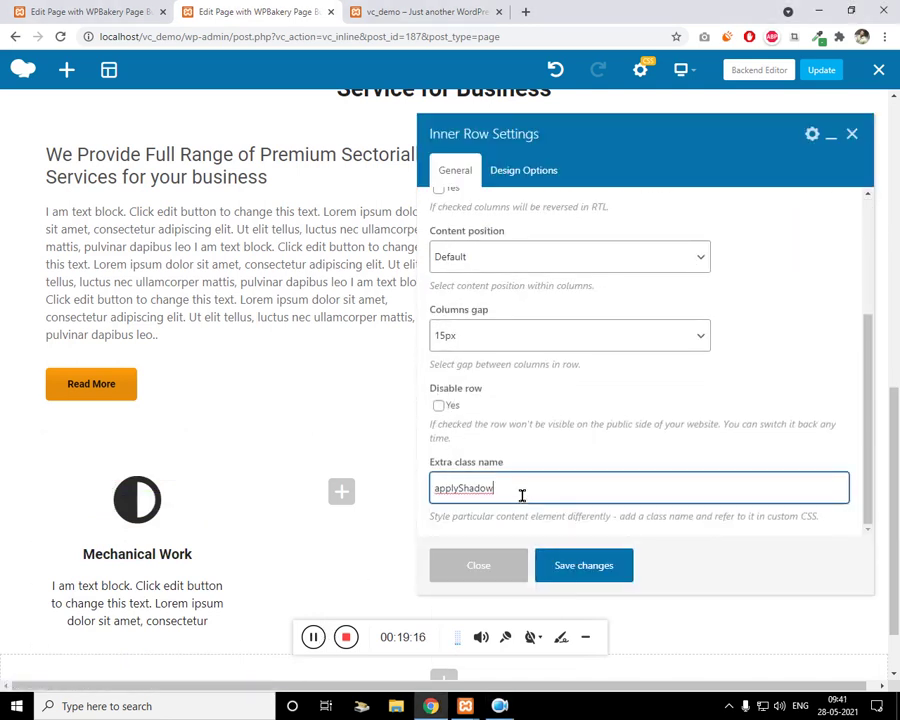
left_click(594, 569)
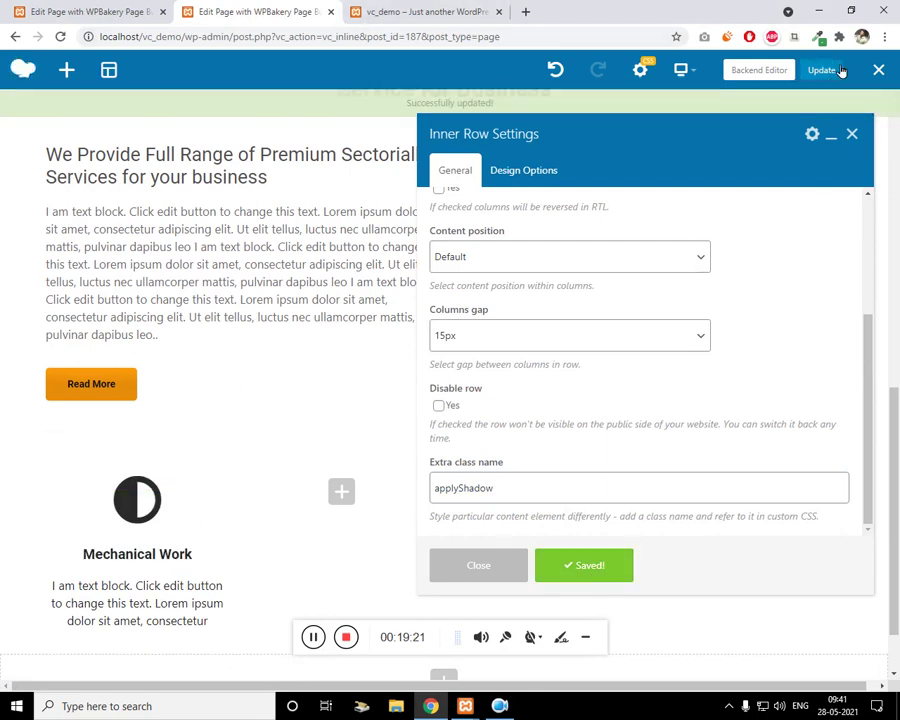
Switch to the live site and open the Index 2 page from its navigation
left_click(453, 12)
left_click(400, 40)
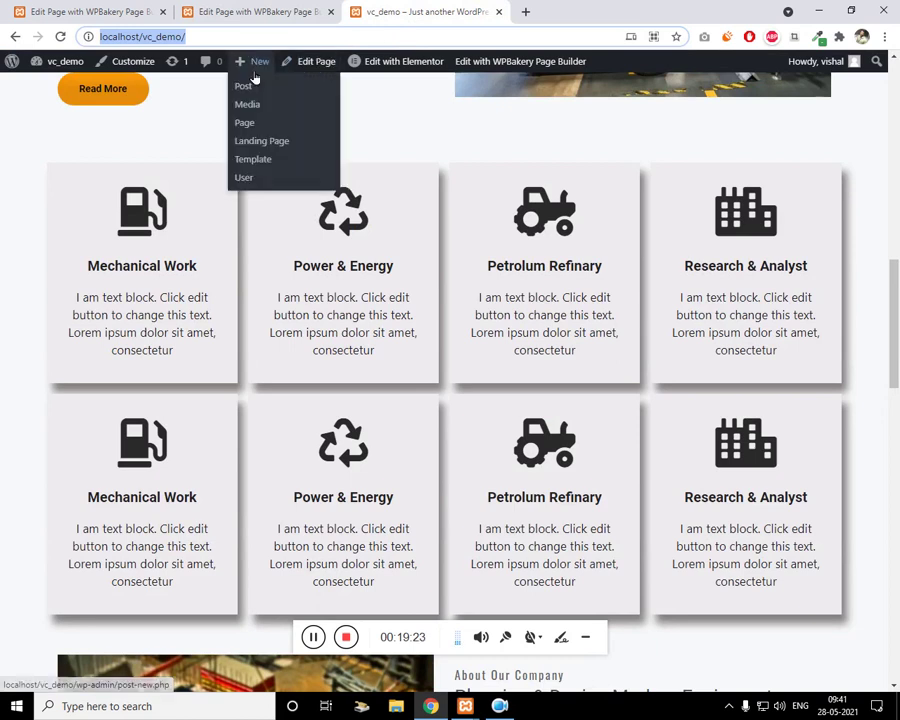
scroll(498, 156, "up", 10)
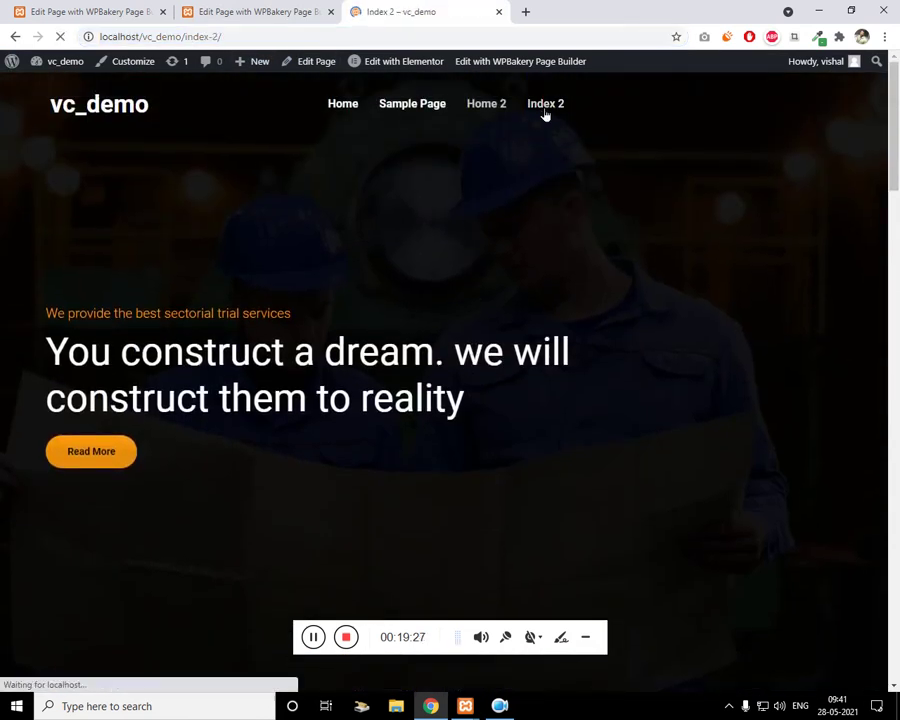
Look over the published Index 2 page and close the Inner Row Settings in the page editor
scroll(392, 257, "down", 3)
scroll(392, 257, "down", 4)
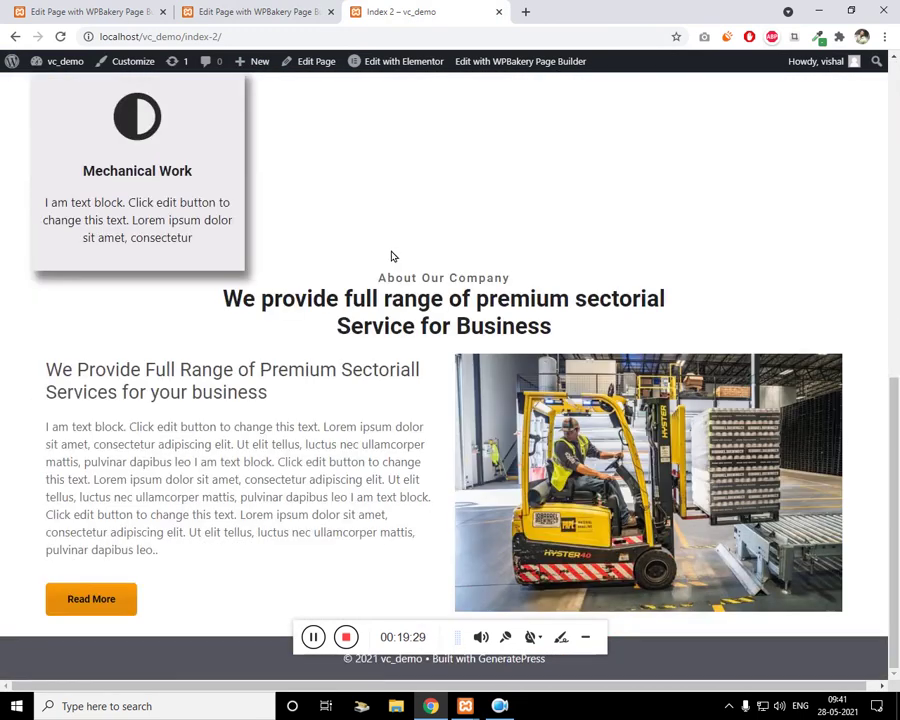
scroll(196, 358, "up", 2)
left_click(297, 8)
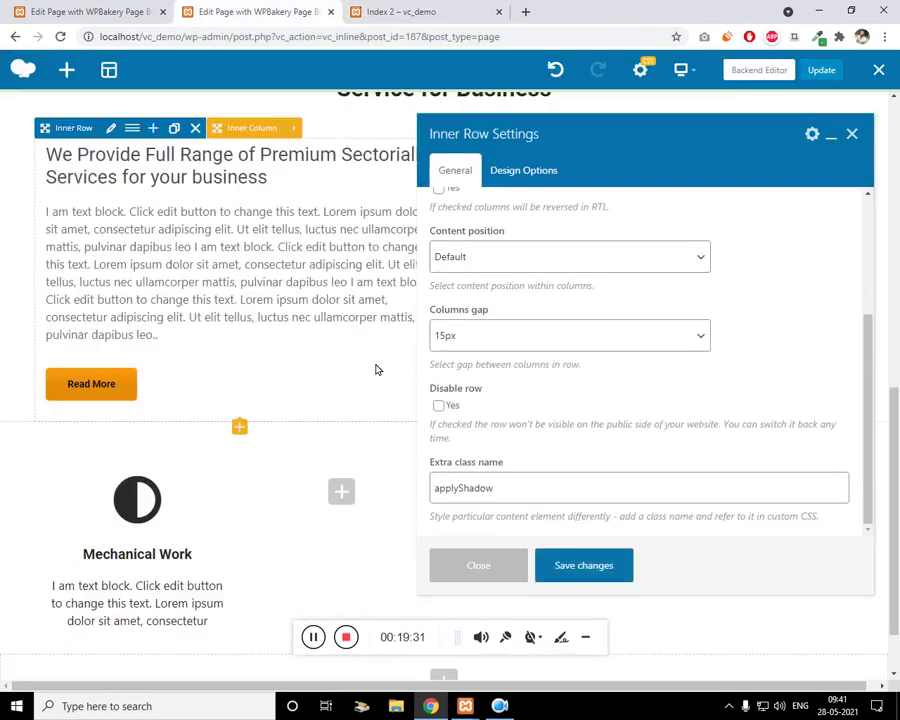
scroll(336, 358, "down", 1)
scroll(336, 358, "up", 1)
left_click(851, 133)
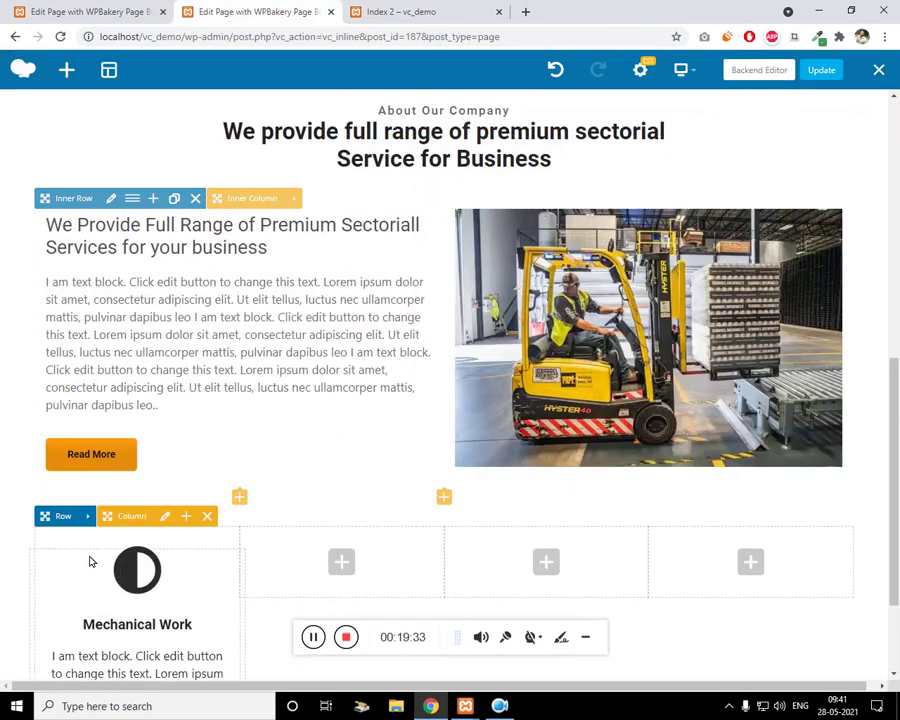
Move the Mechanical Work row above the About Our Company section and compare the order with the published page
scroll(425, 261, "up", 1)
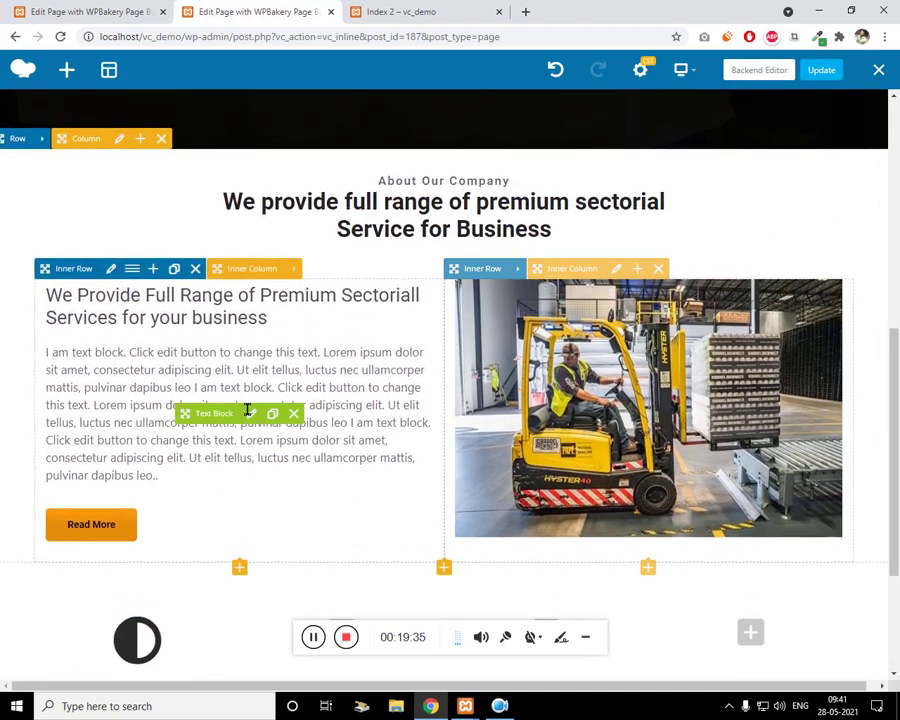
scroll(245, 412, "down", 3)
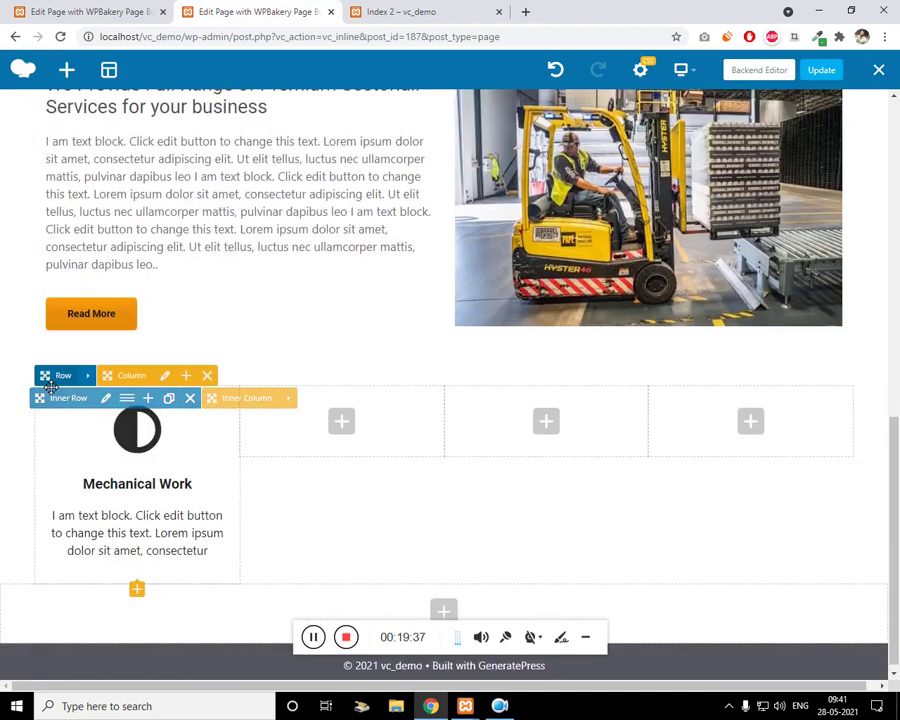
left_click_drag(65, 212, 252, 180)
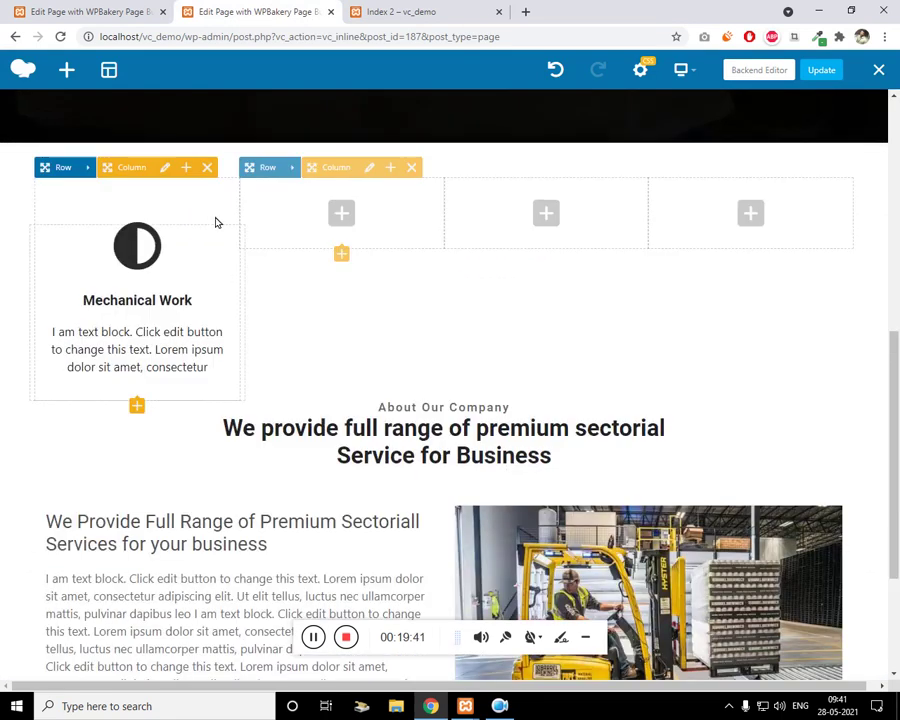
left_click(424, 10)
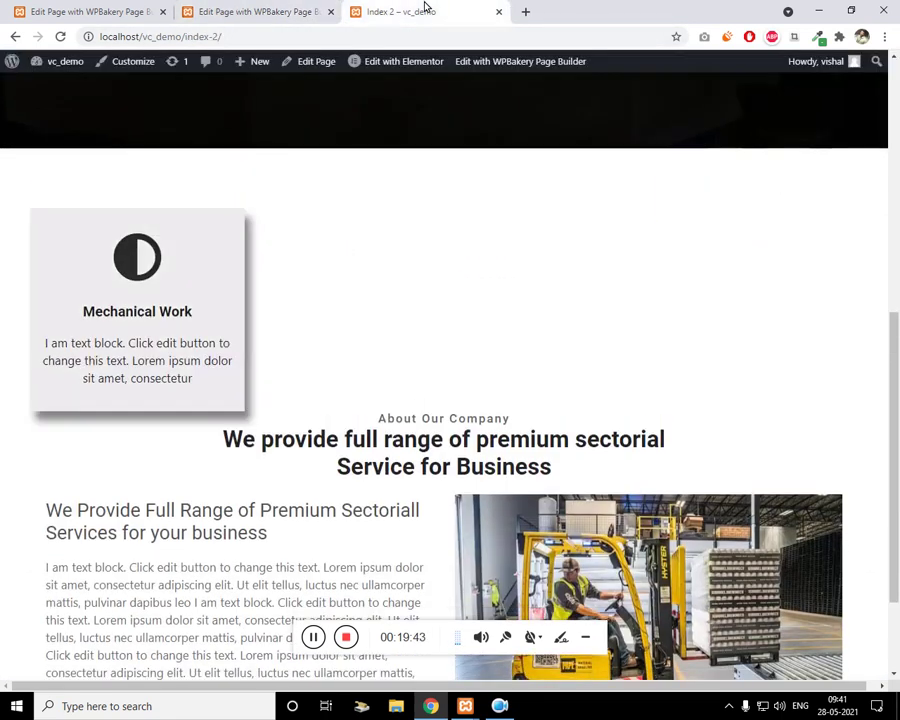
left_click(267, 11)
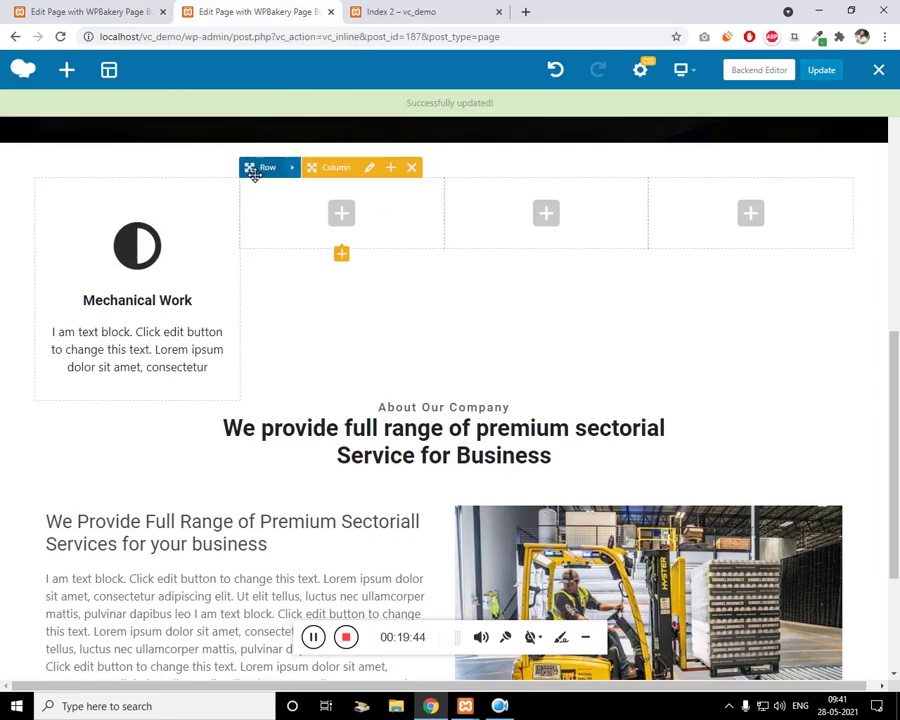
Move the Mechanical Work row below the About Our Company section and update the page
left_click_drag(249, 245, 277, 598)
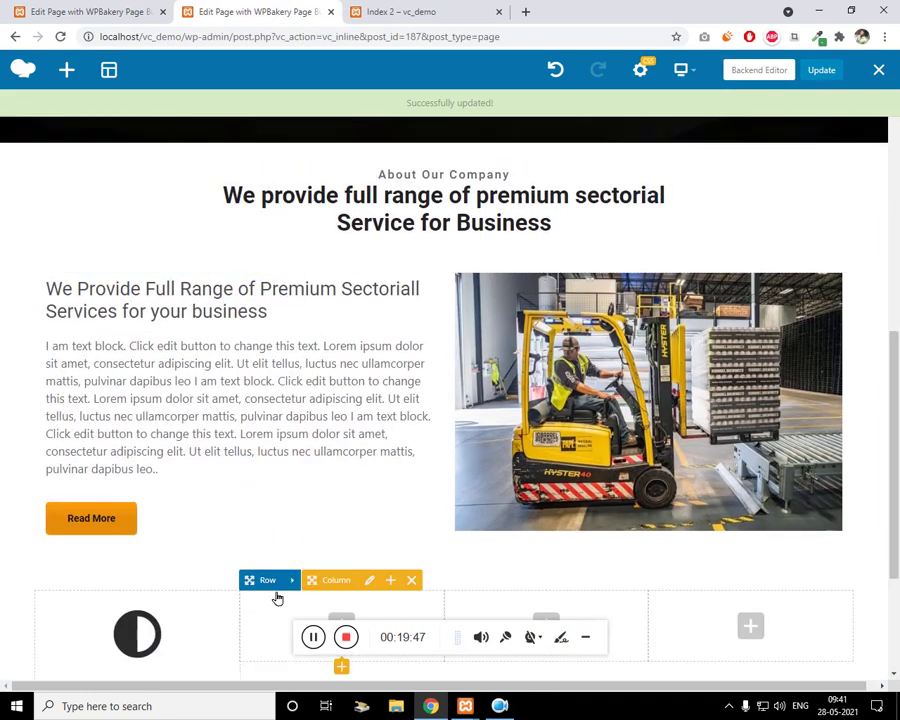
left_click(822, 71)
scroll(285, 300, "down", 3)
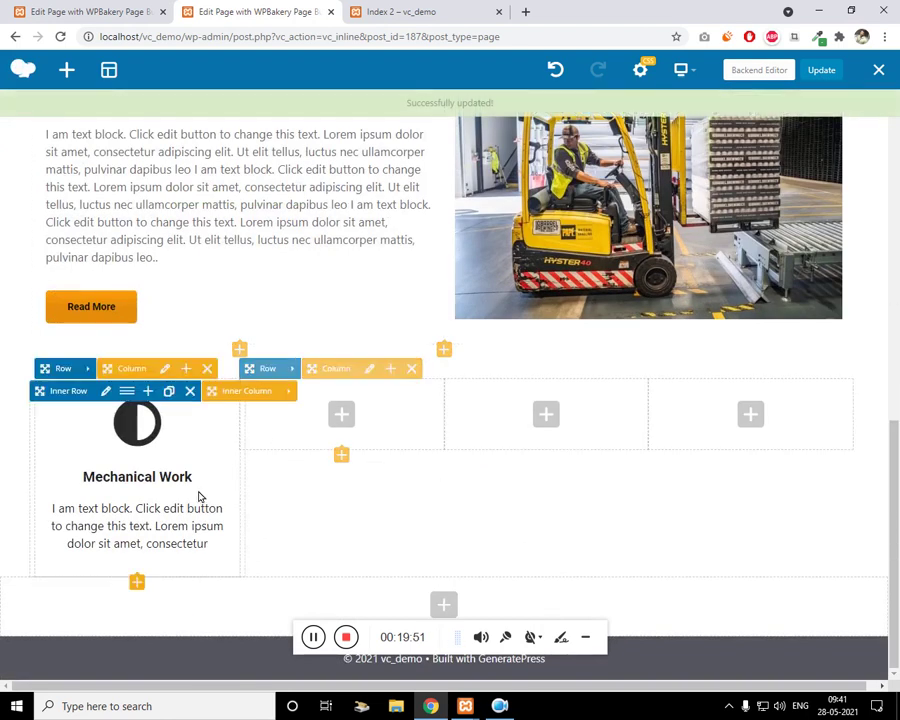
Clone the Mechanical Work inner row three times within the first column
left_click(170, 391)
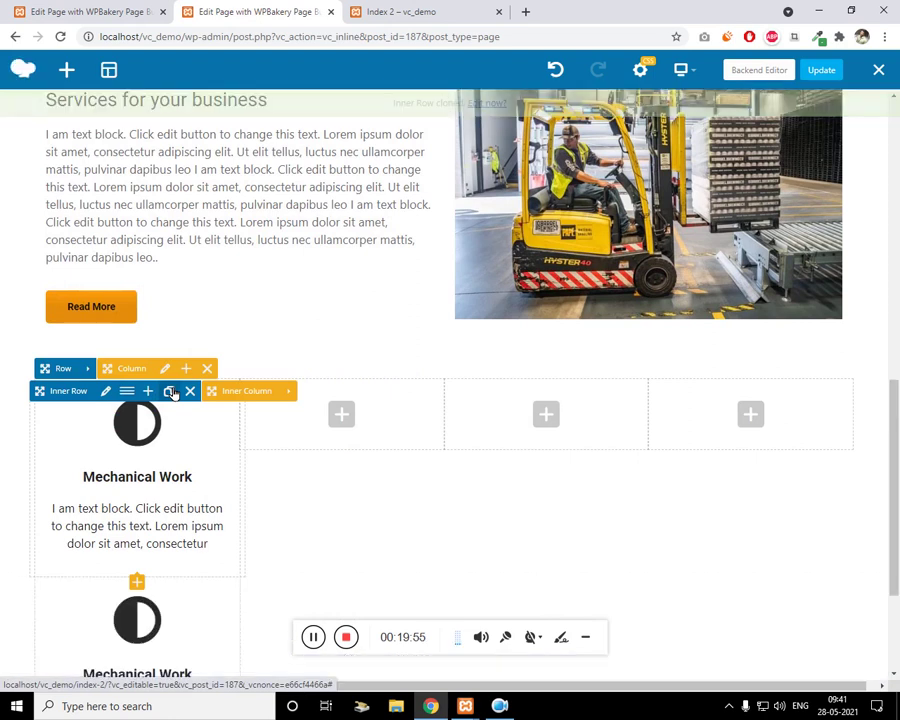
scroll(200, 474, "down", 2)
left_click(178, 252)
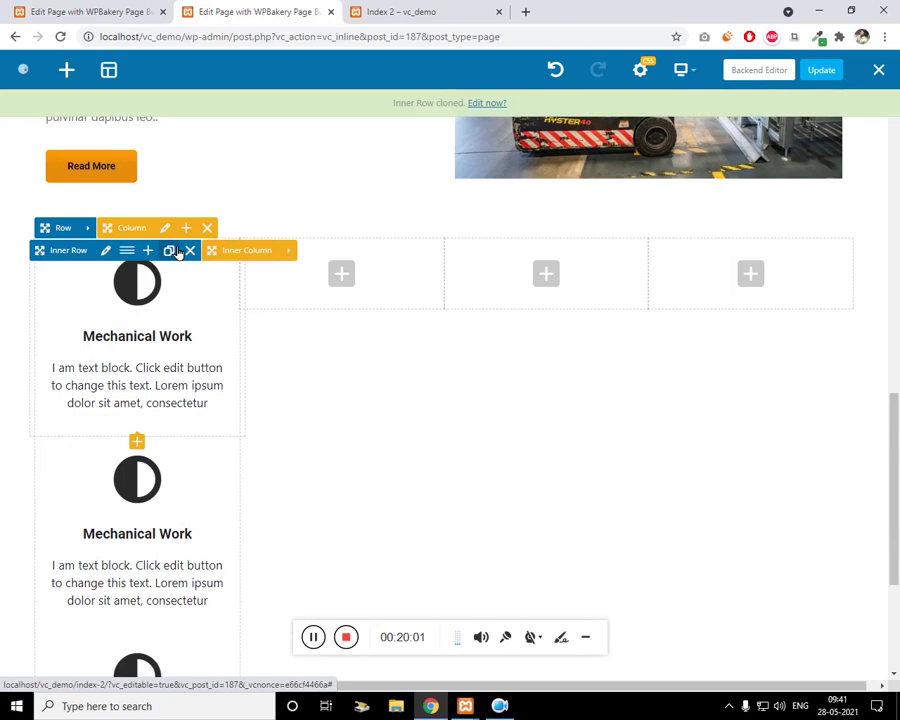
scroll(184, 424, "up", 1)
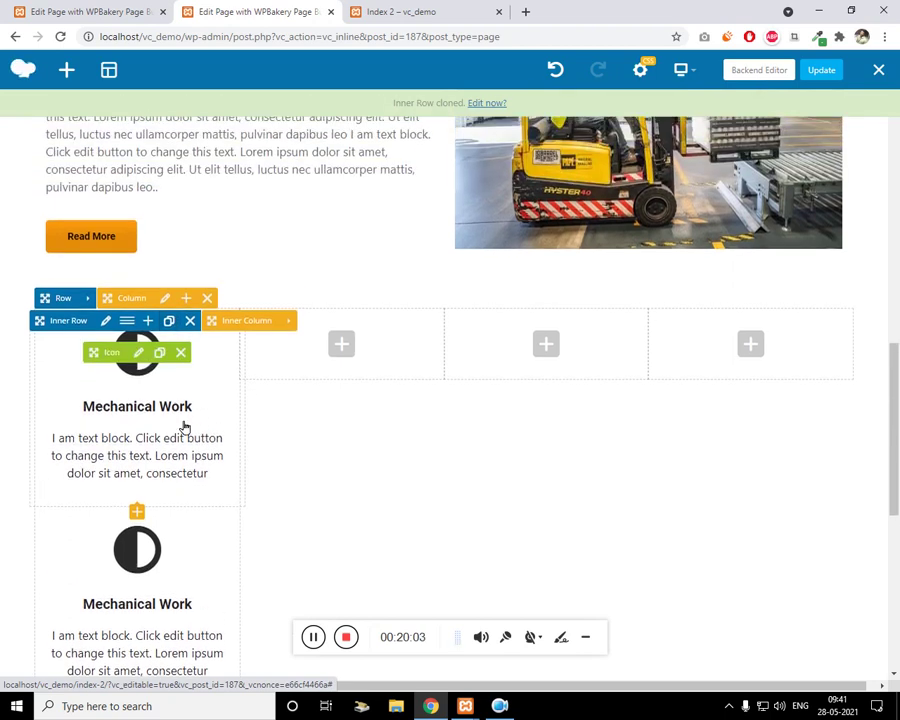
Move the three cloned Mechanical Work inner rows into the second, third and fourth columns and update the page
left_click_drag(326, 328, 338, 338)
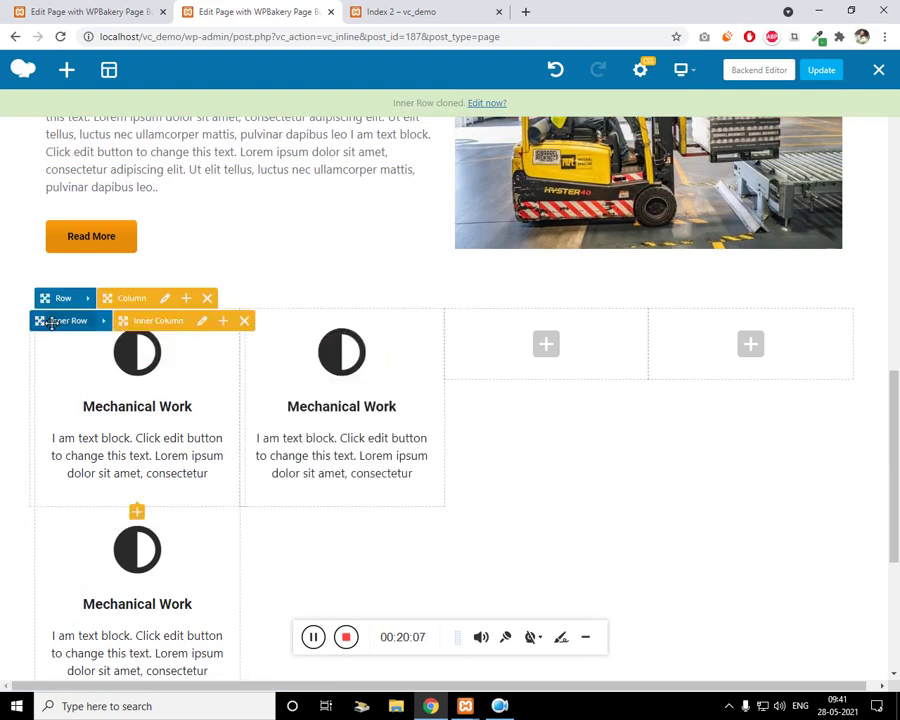
left_click_drag(459, 353, 548, 348)
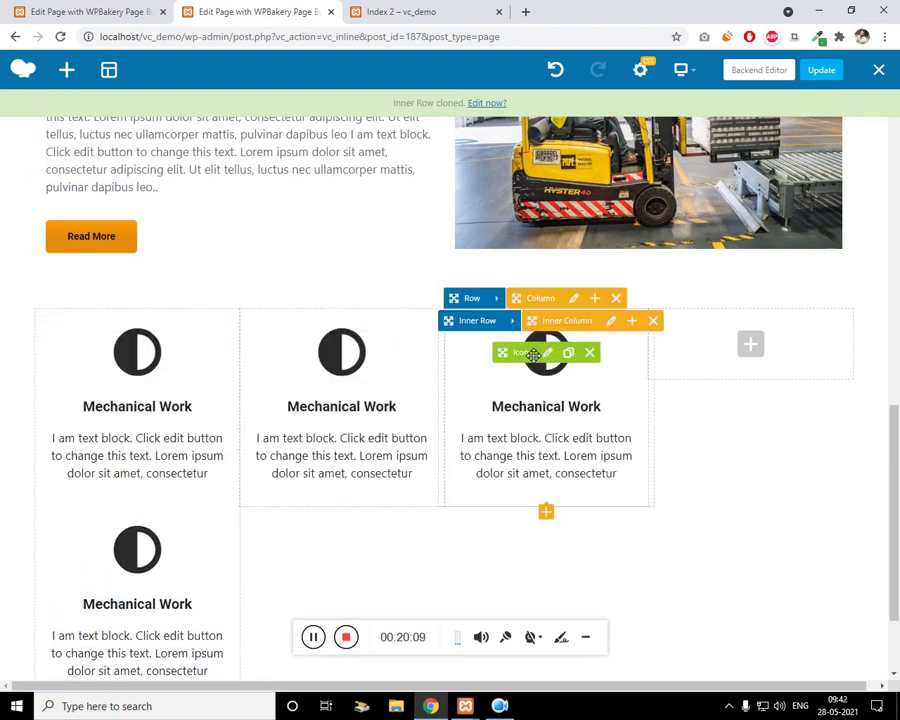
mouse_move(707, 328)
left_mouse_down()
mouse_move(747, 362)
mouse_move(735, 405)
left_mouse_up()
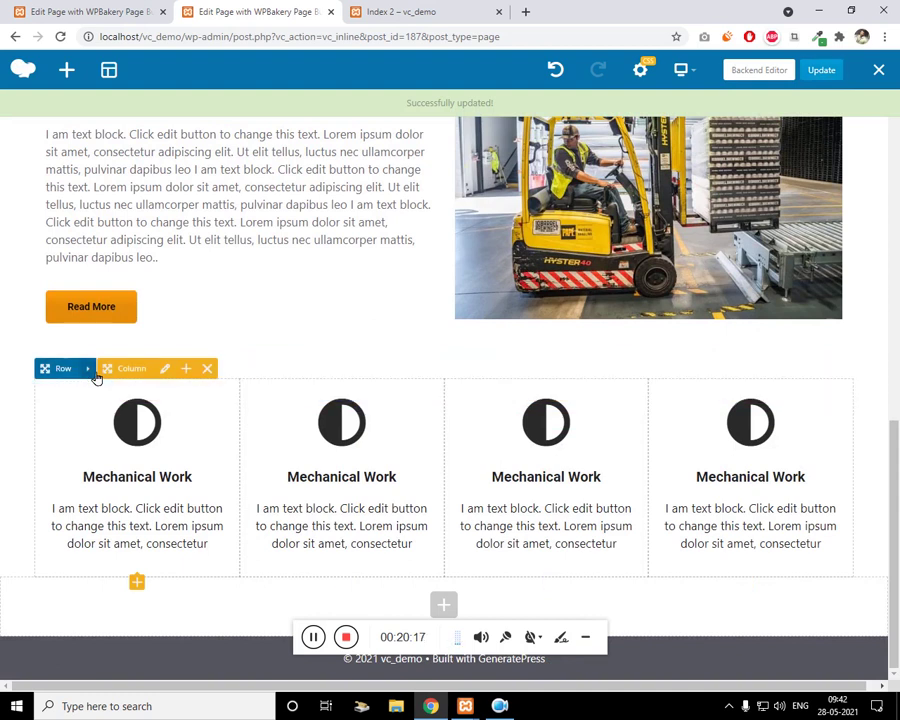
Clone the four-column Mechanical Work row, clear the lower row's top margin, save the changes and update the page
mouse_move(96, 378)
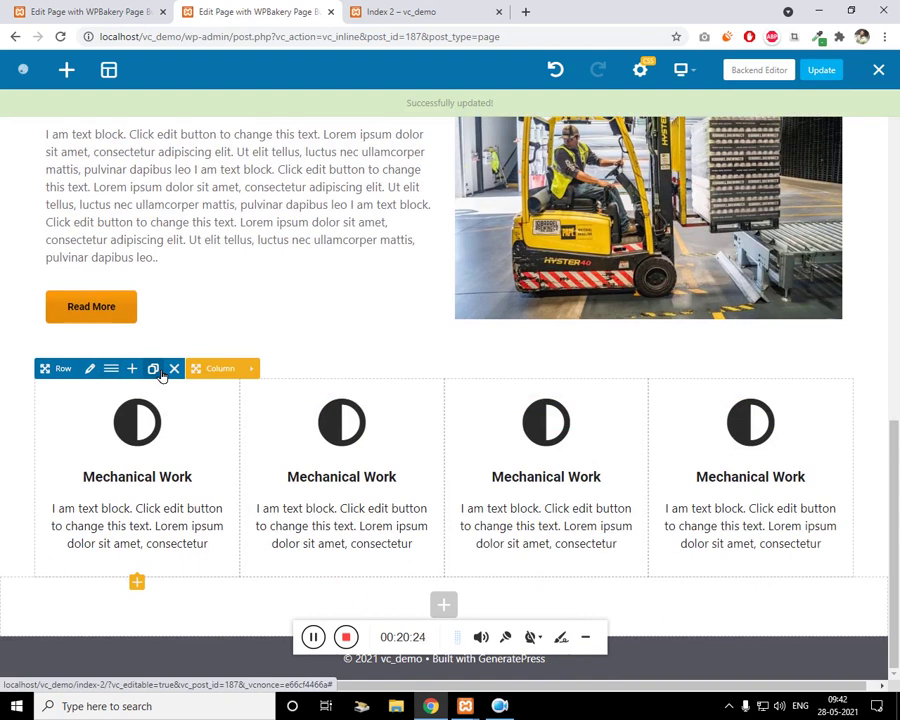
left_click(153, 369)
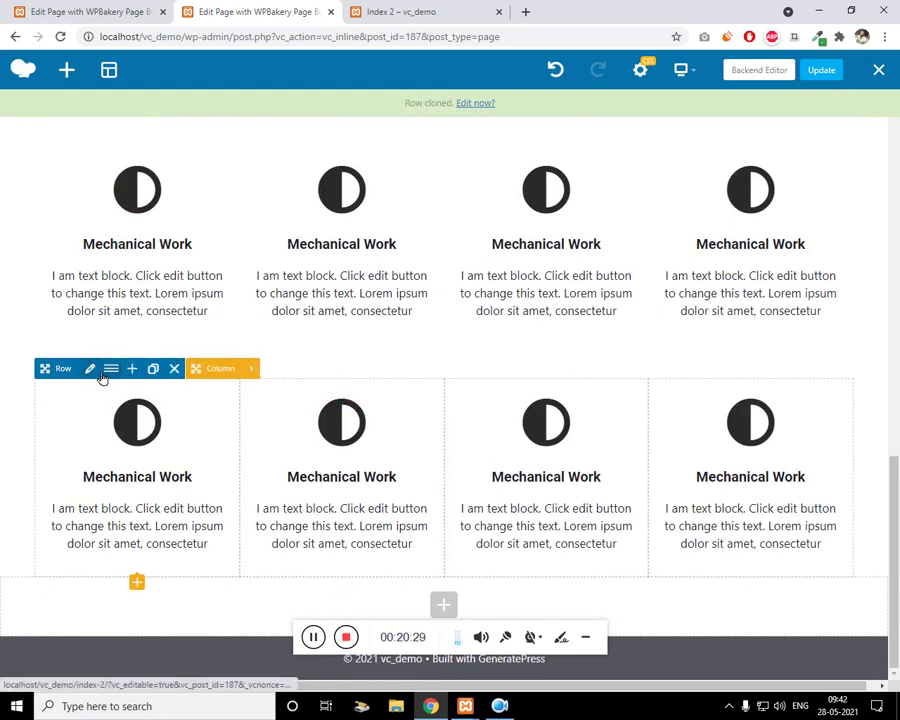
left_click(90, 370)
left_click(524, 174)
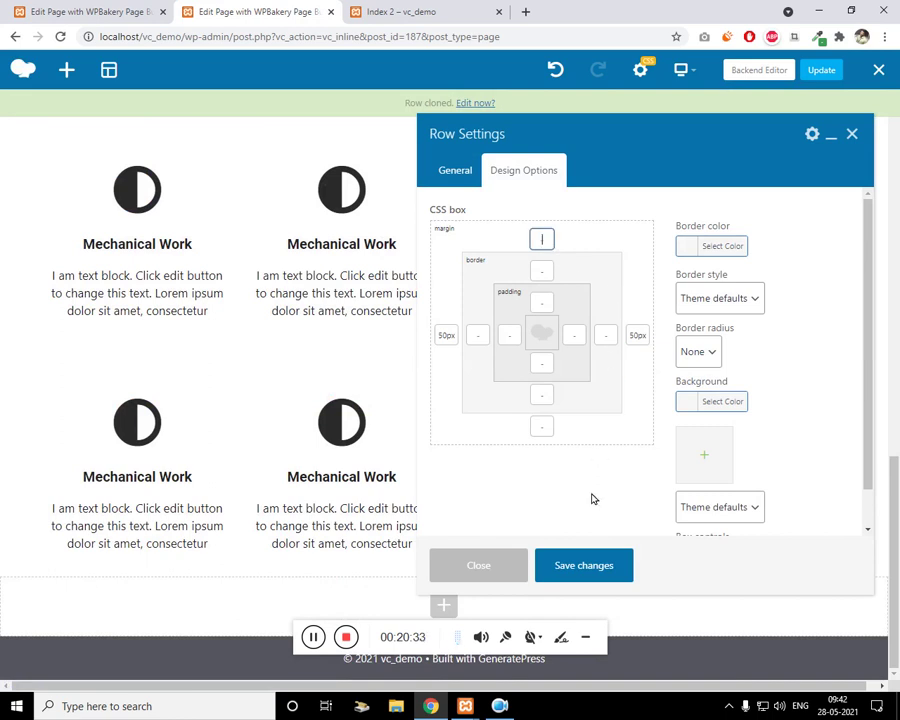
left_click(825, 72)
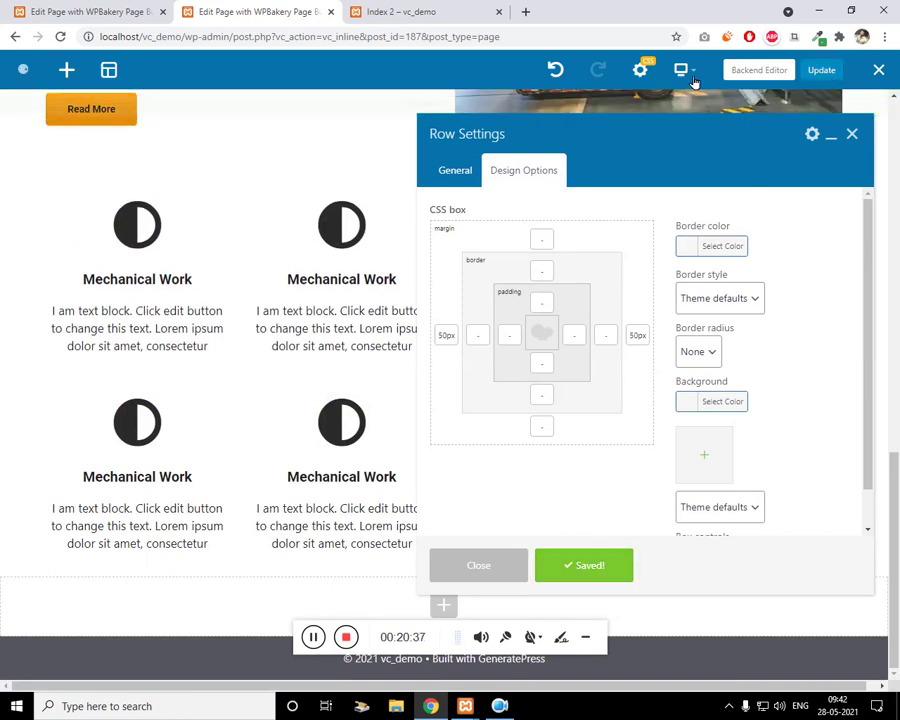
Reload the published Index 2 page to check the spacing of both Mechanical Work rows, and close the editor's Row Settings
left_click(380, 10)
left_click(394, 42)
key("Return")
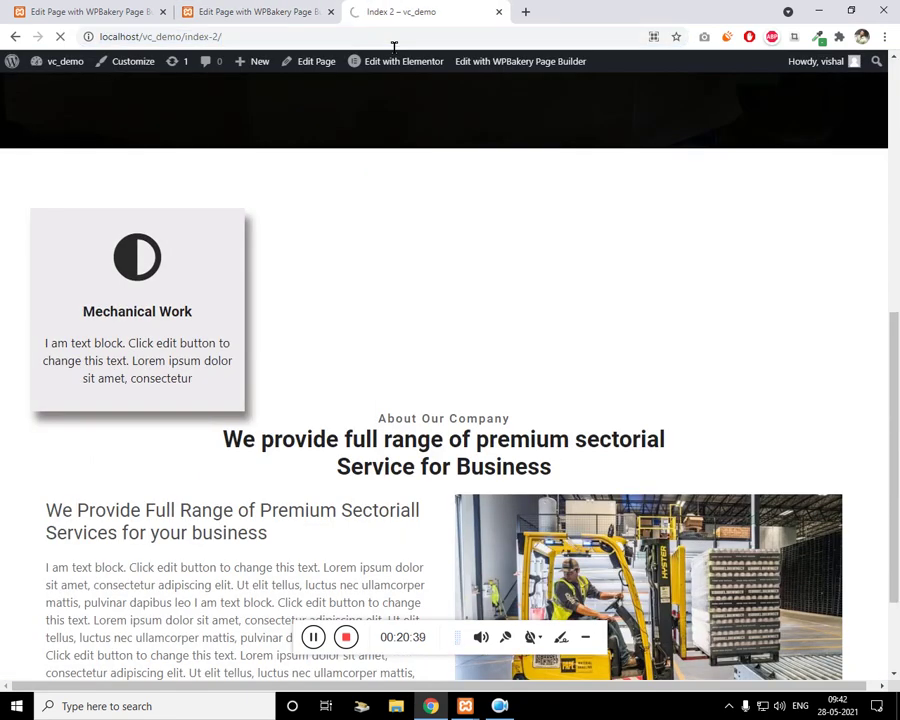
scroll(240, 270, "down", 3)
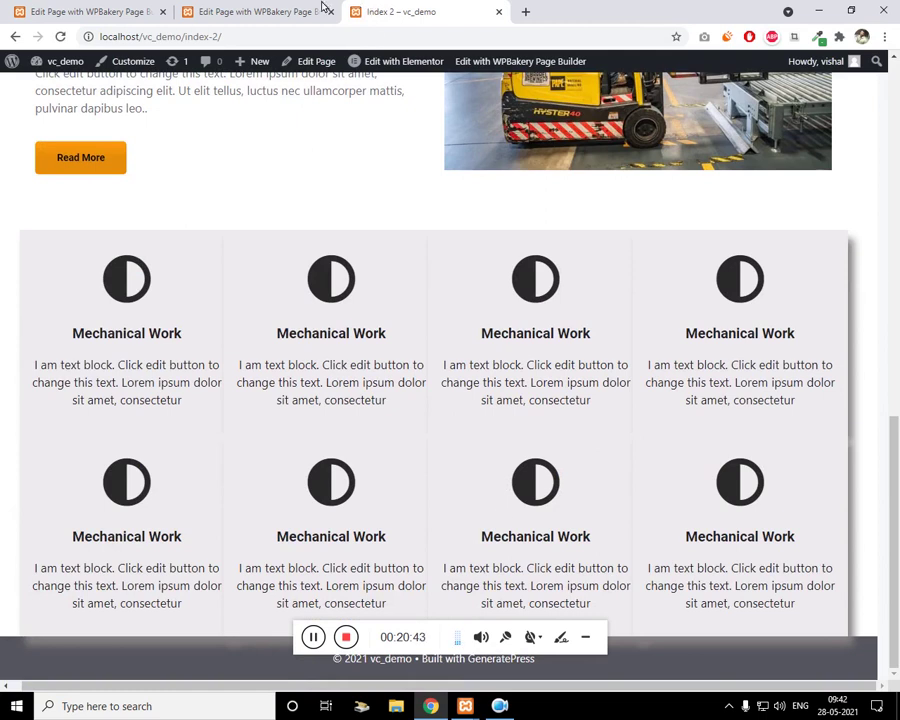
left_click(322, 8)
left_click(852, 133)
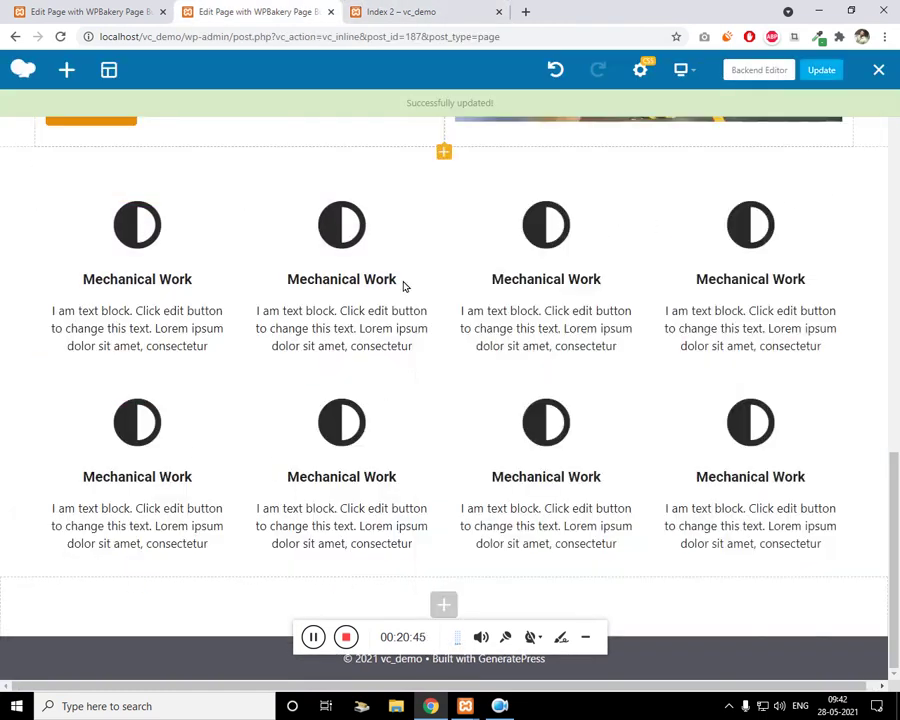
key("ctrl+Tab")
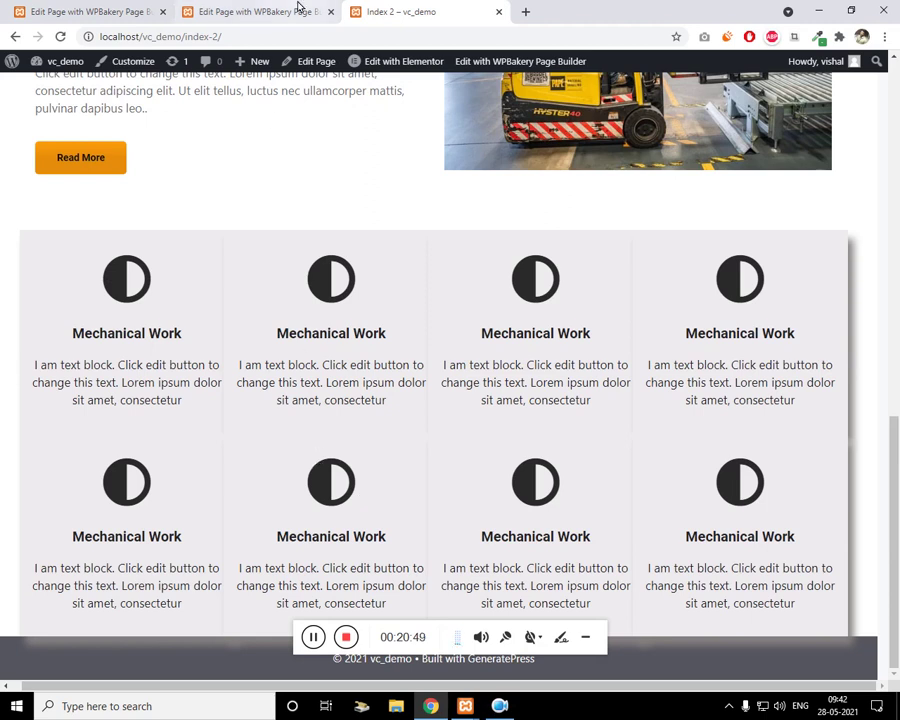
Set the columns gap of the upper Mechanical Work row to 15px, save the changes and close the settings
left_click(299, 8)
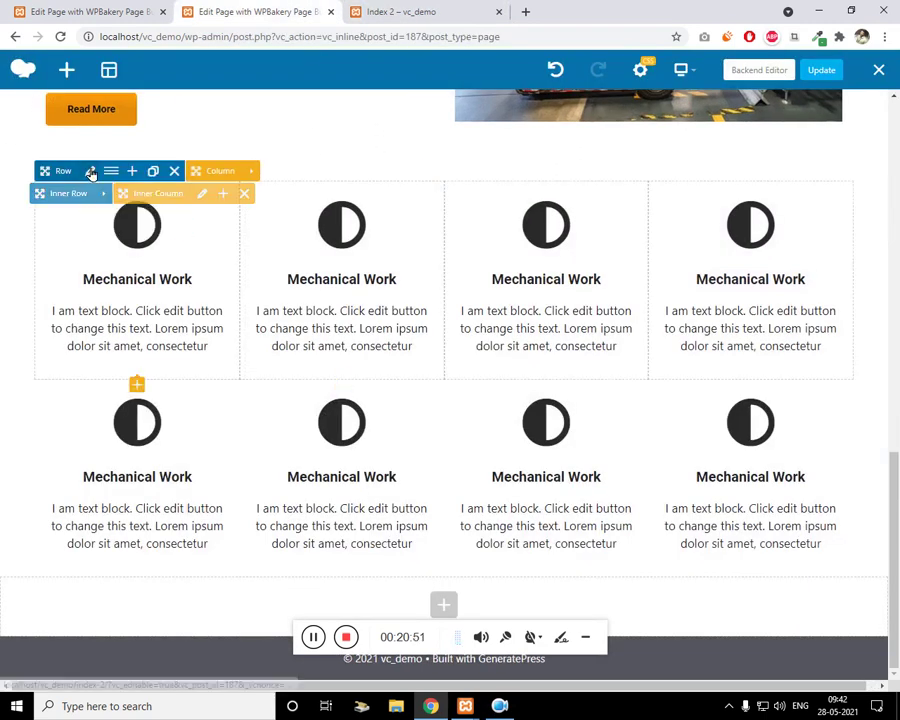
left_click(90, 172)
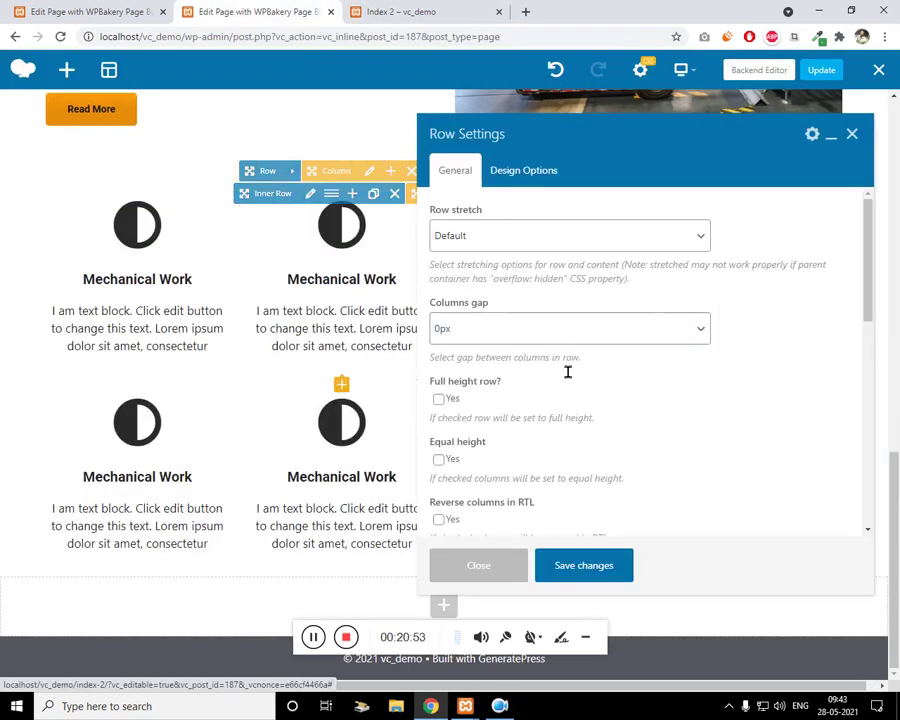
left_click(500, 336)
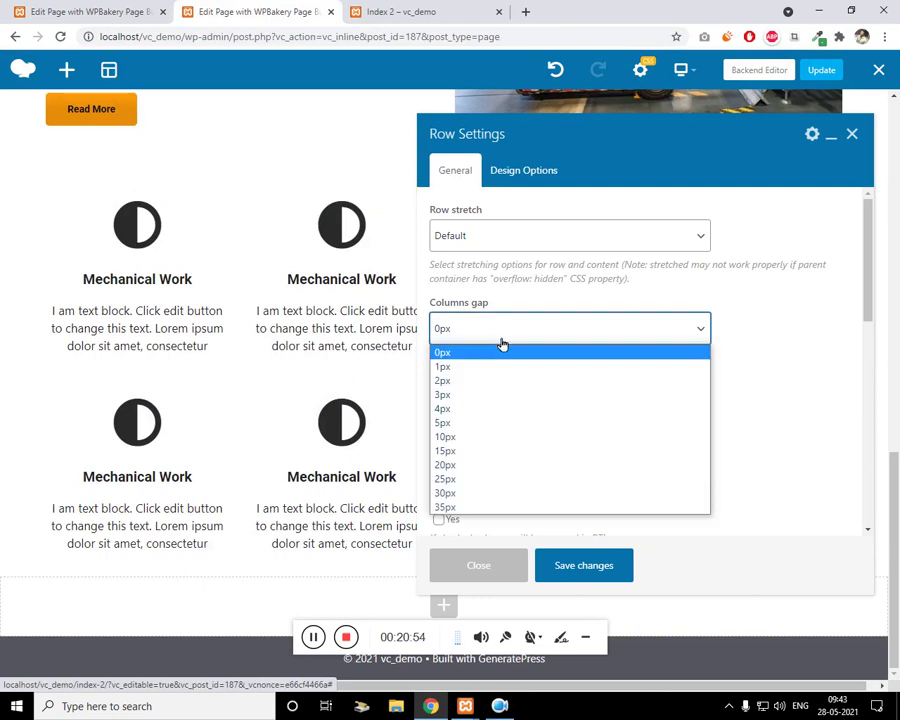
left_click(482, 451)
left_click(571, 567)
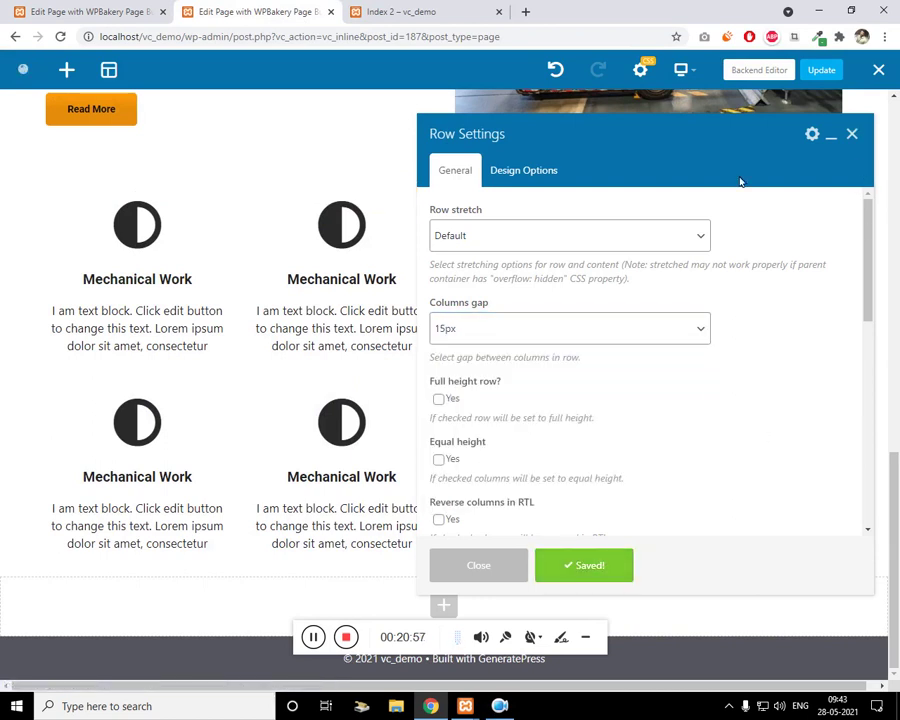
left_click(852, 134)
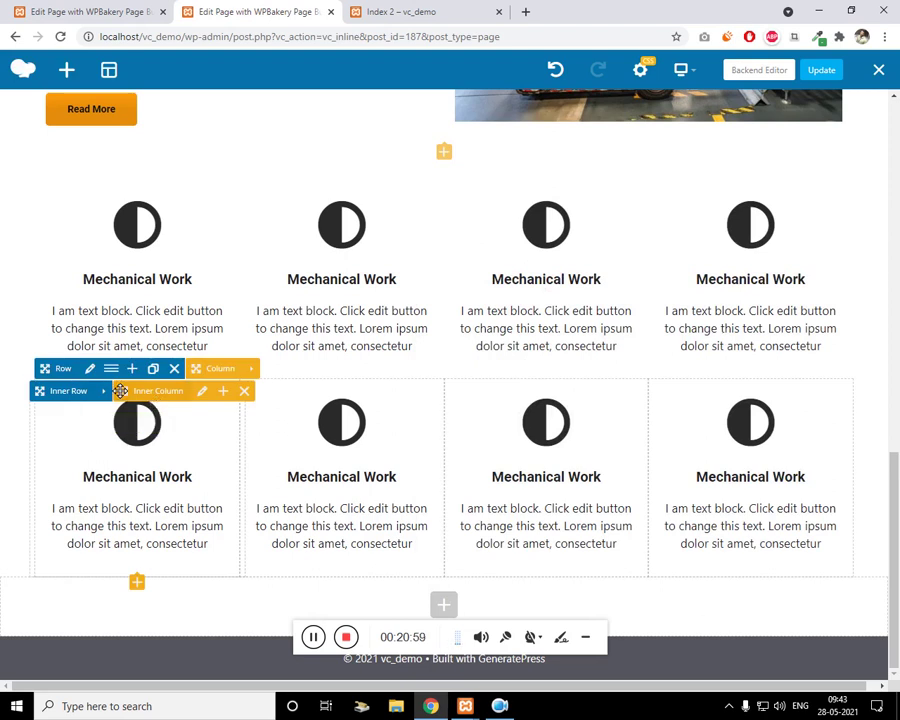
Set the columns gap of the lower Mechanical Work row to 15px, save the changes and update the page
left_click(97, 370)
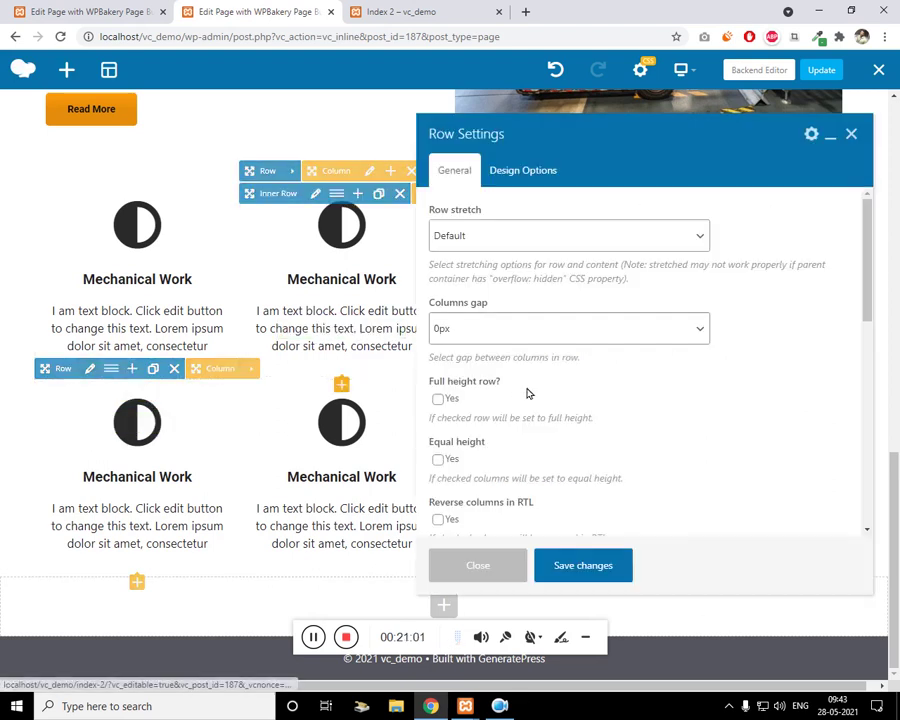
left_click(480, 330)
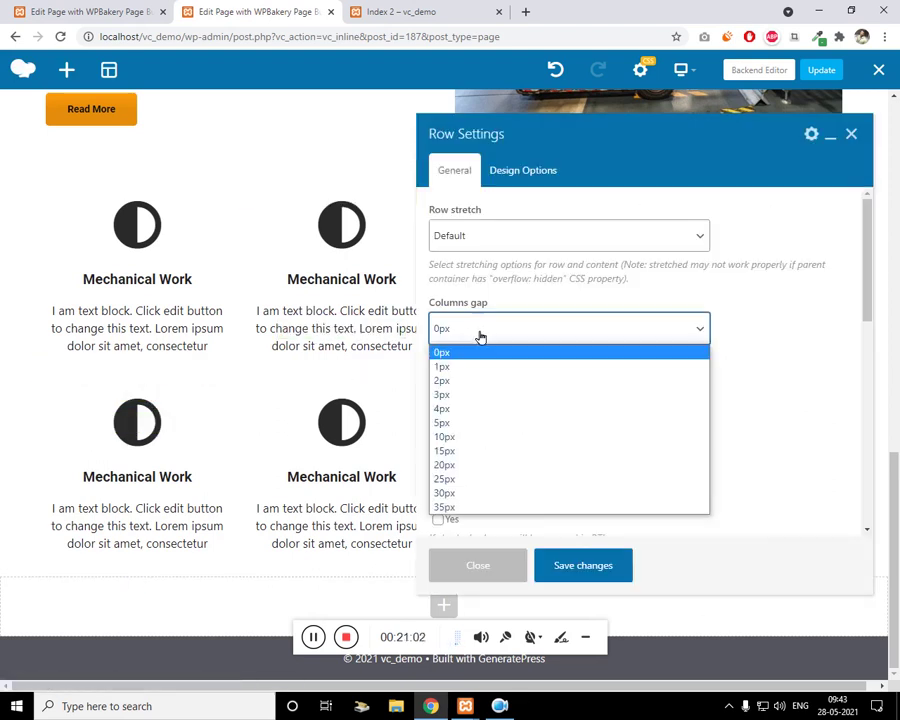
left_click(460, 452)
left_click(560, 562)
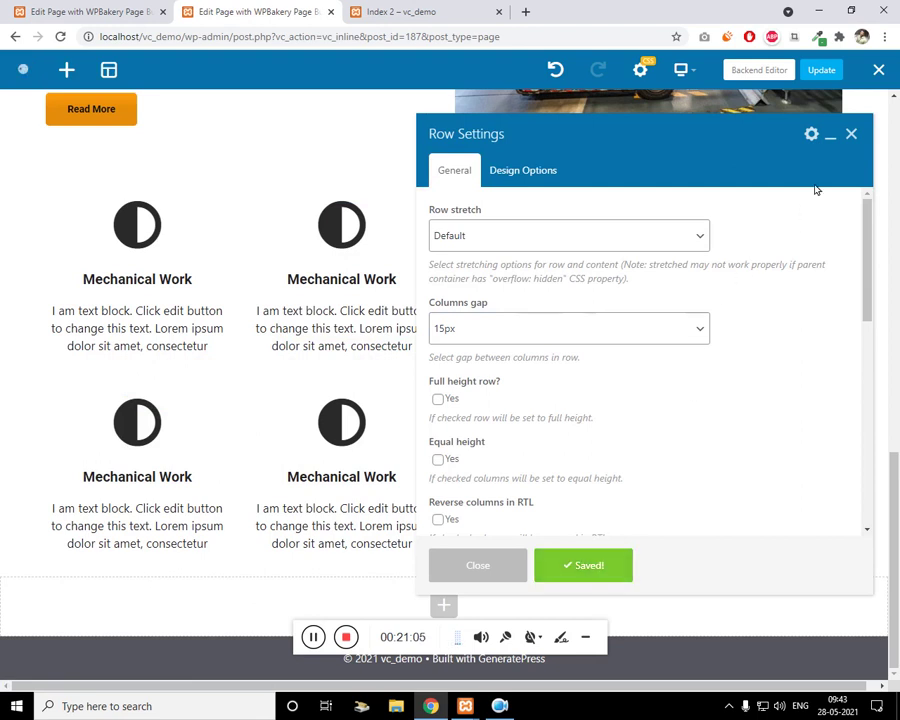
left_click(822, 70)
Reload the published Index 2 page and compare its Mechanical Work rows with the other page open for editing
left_click(405, 12)
key("F5")
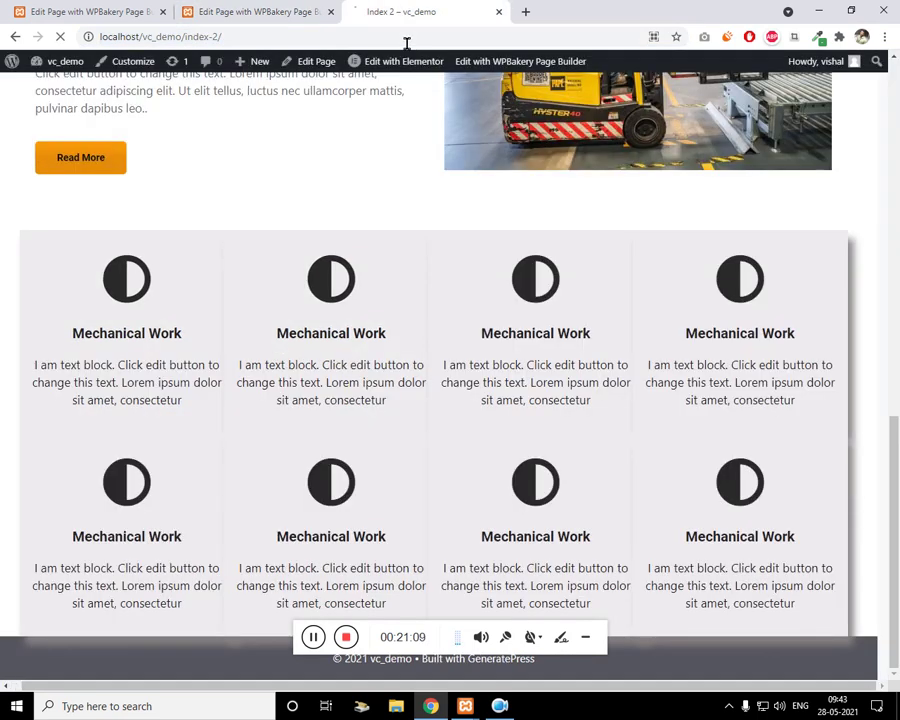
left_click(95, 12)
scroll(278, 348, "down", 3)
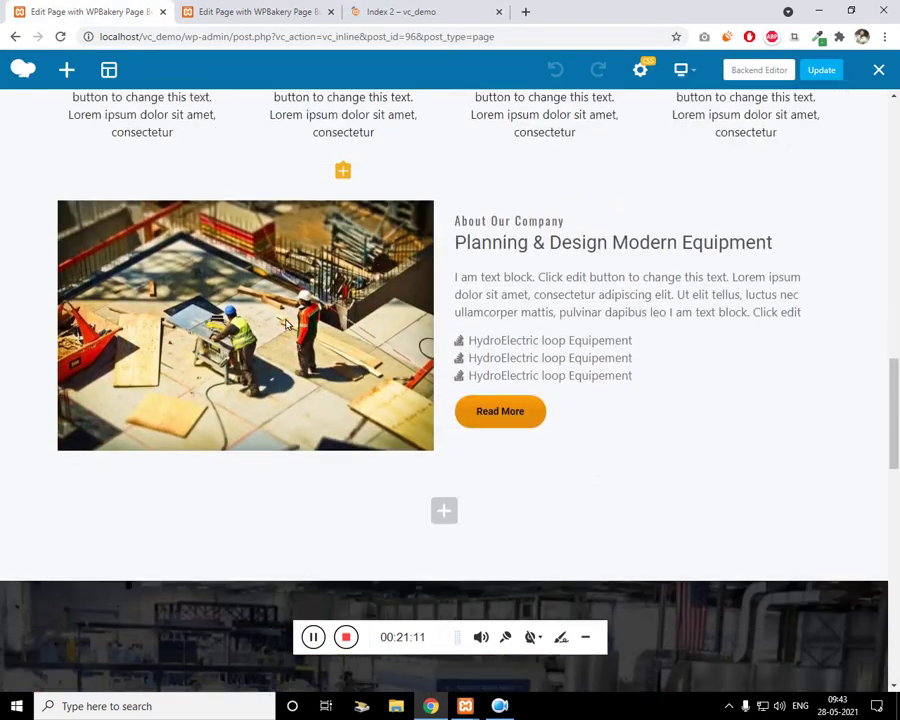
left_click(405, 12)
scroll(280, 556, "down", 1)
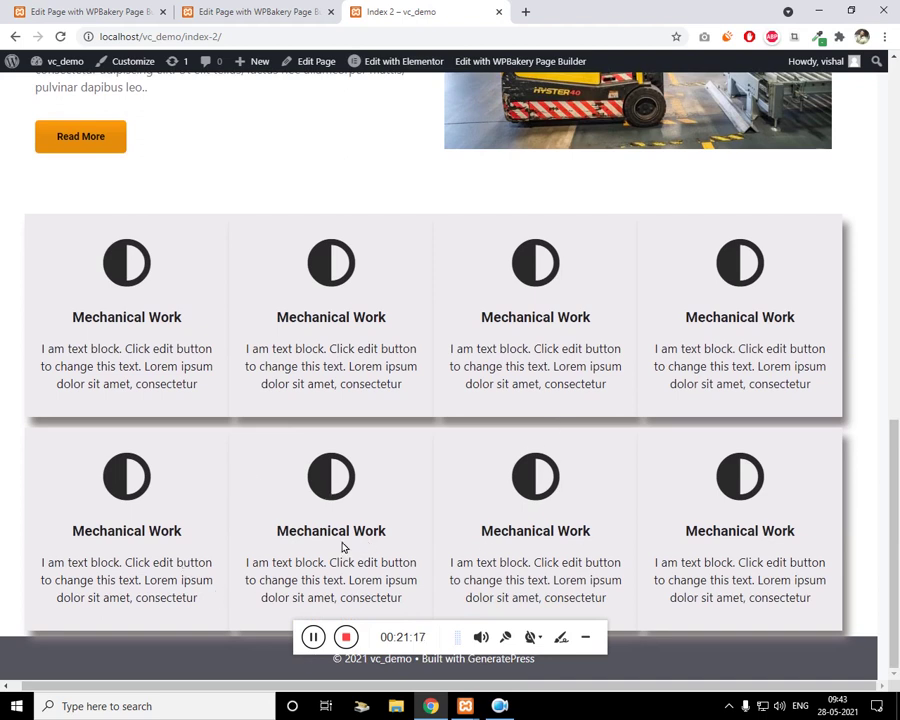
Reload the published Index 2 page to check the gaps between the Mechanical Work cards, and close the editor's Row Settings
left_click(252, 13)
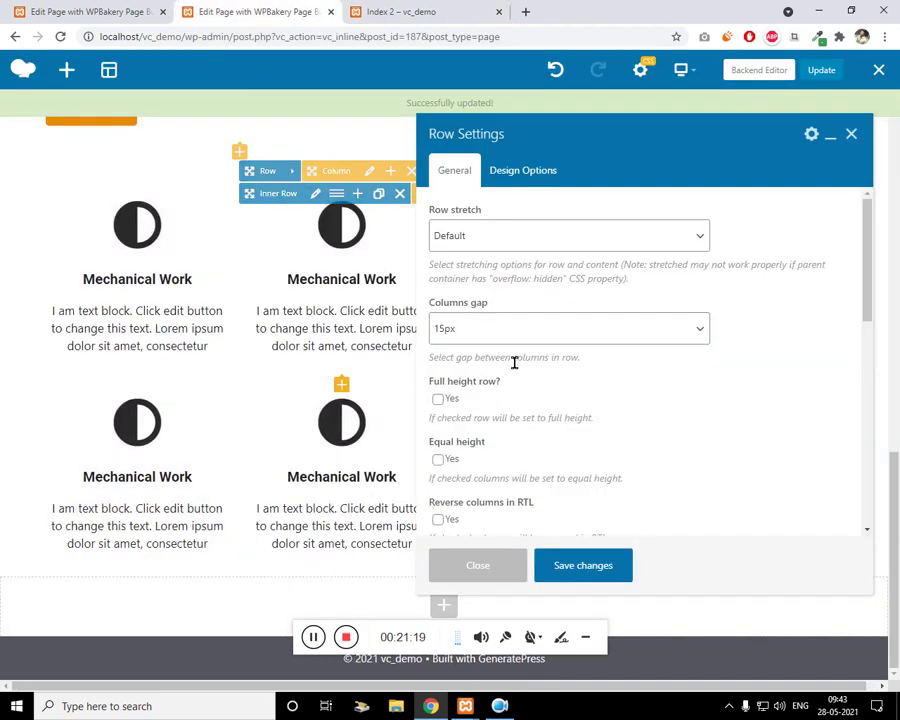
left_click(427, 8)
left_click(420, 37)
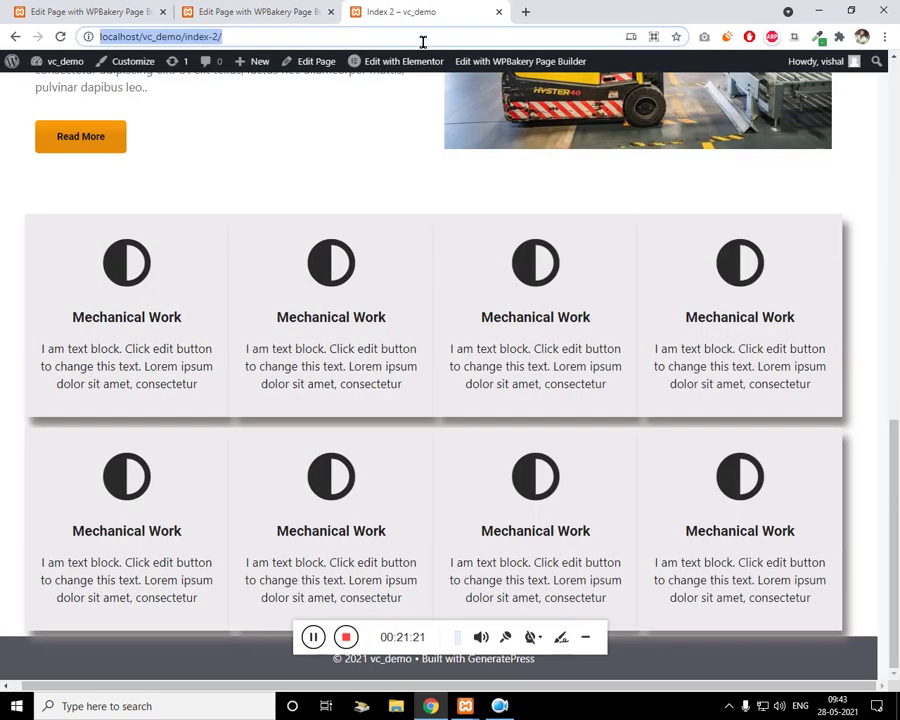
key("Return")
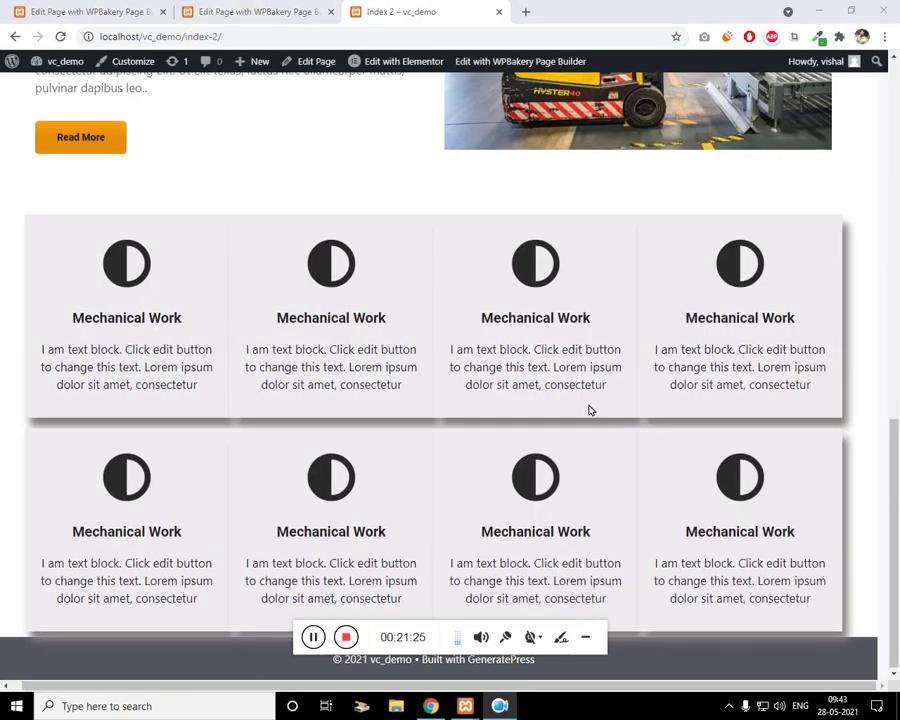
left_click(252, 12)
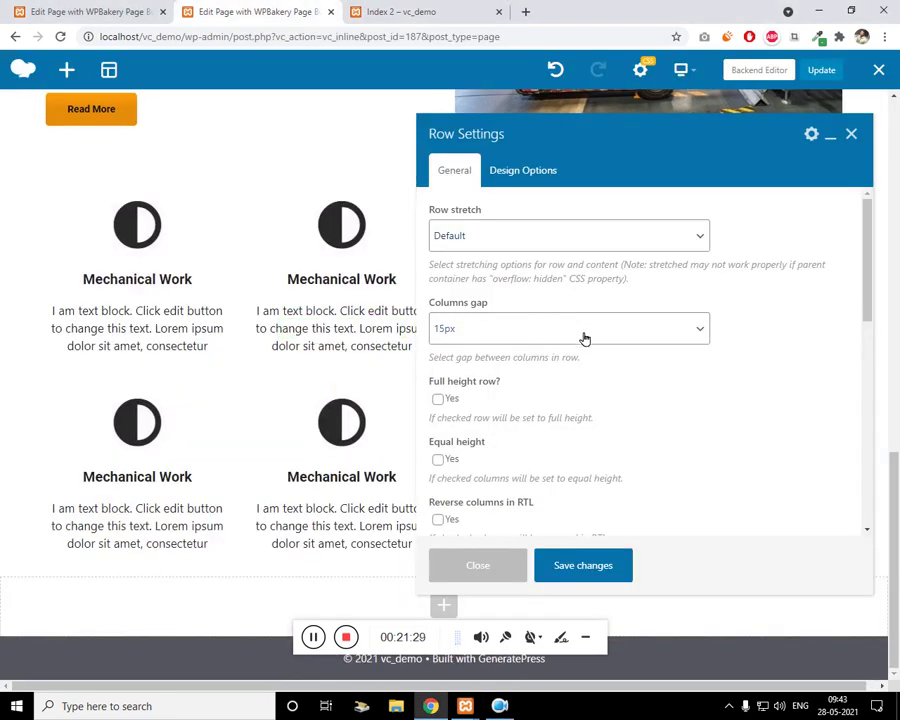
left_click(851, 133)
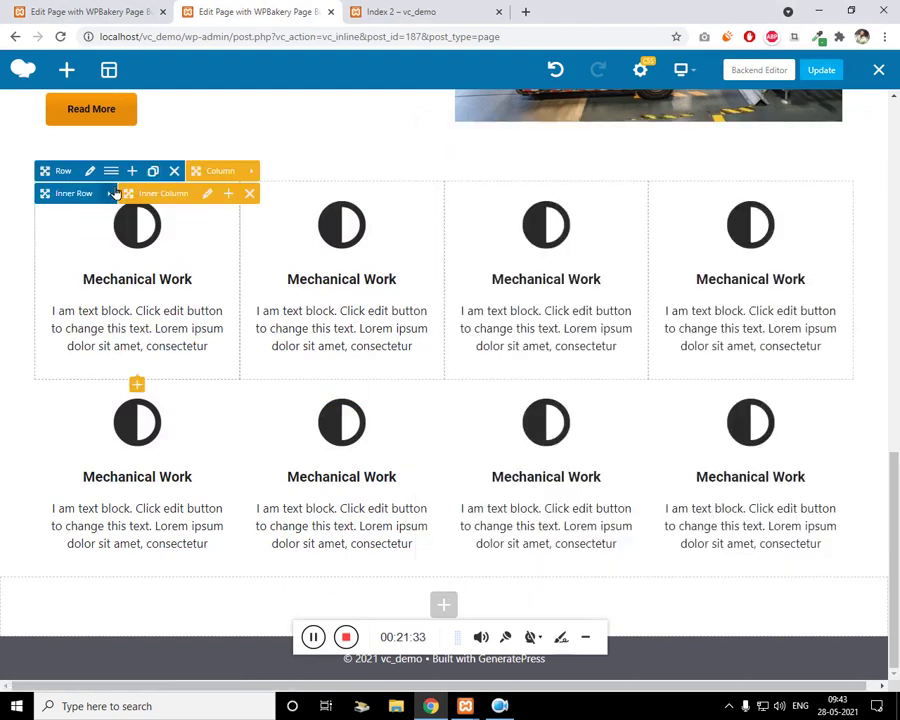
Set the inner row's columns gap to 0px for the first card of the upper Mechanical Work row, save and close the settings
left_click(112, 193)
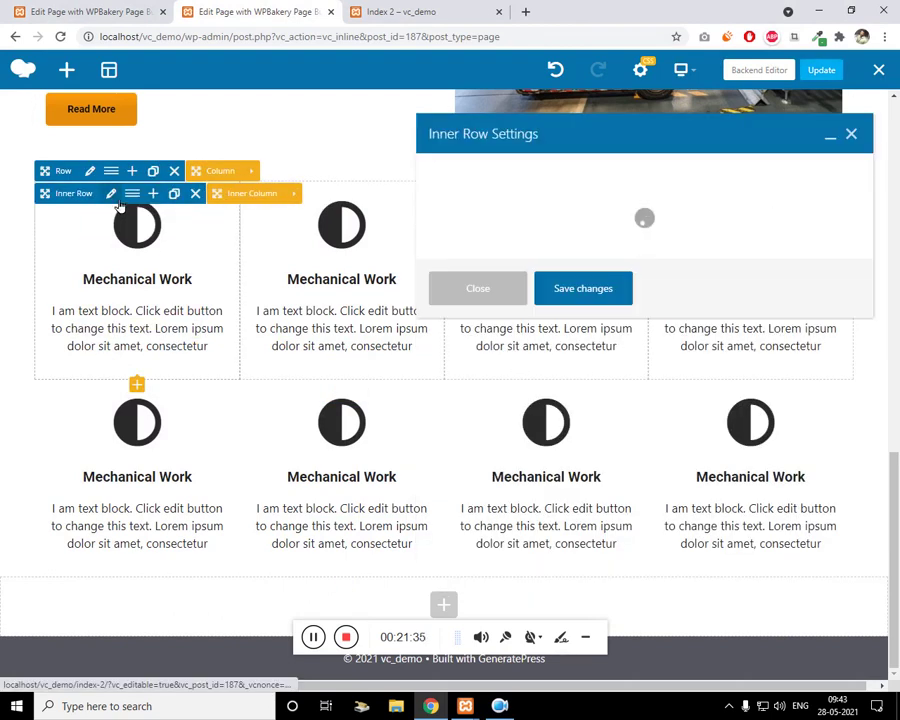
scroll(544, 440, "down", 1)
left_click(500, 456)
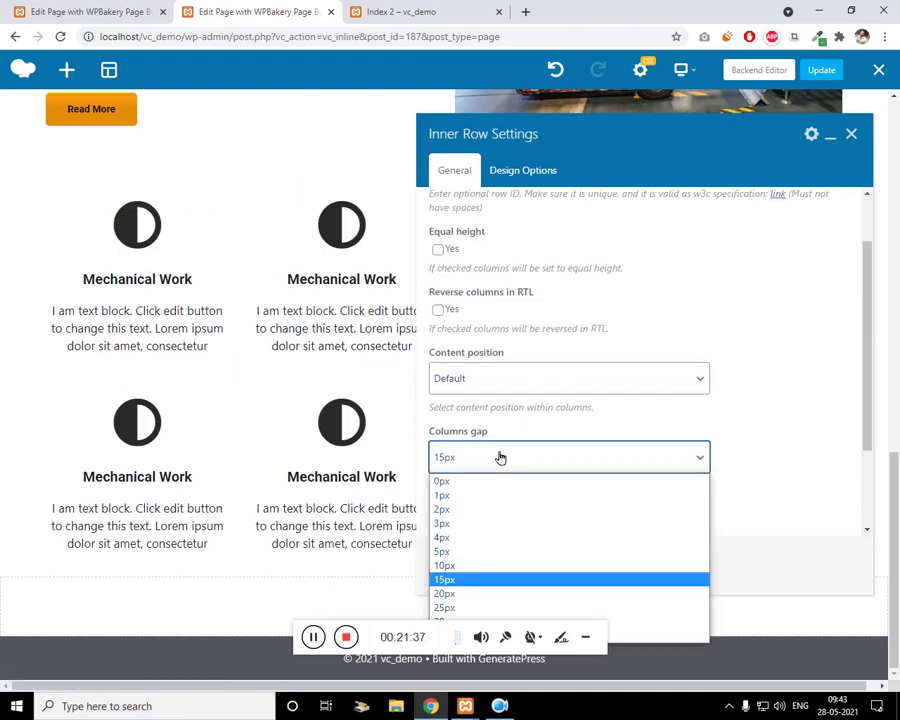
left_click(482, 478)
left_click(558, 568)
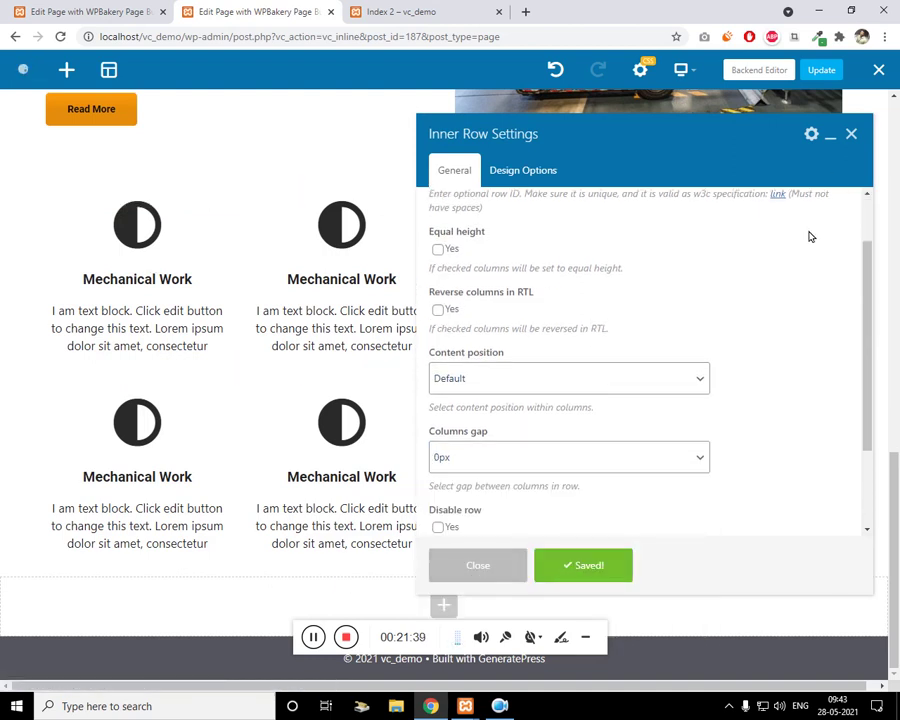
left_click(851, 135)
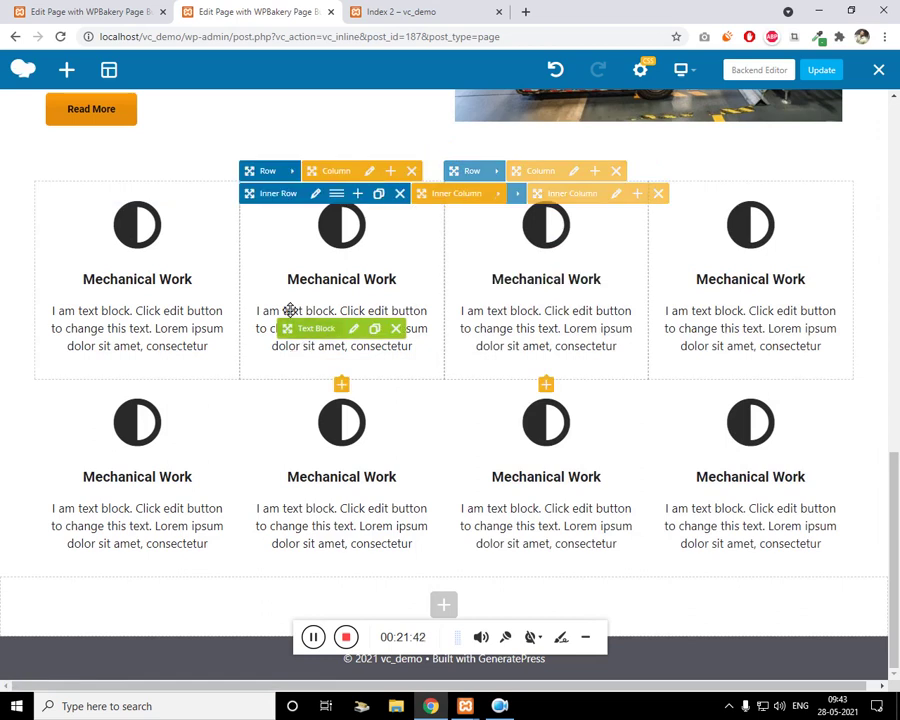
Set the inner row's columns gap to 0px for the second card of the upper row, save and close the settings
left_click(315, 193)
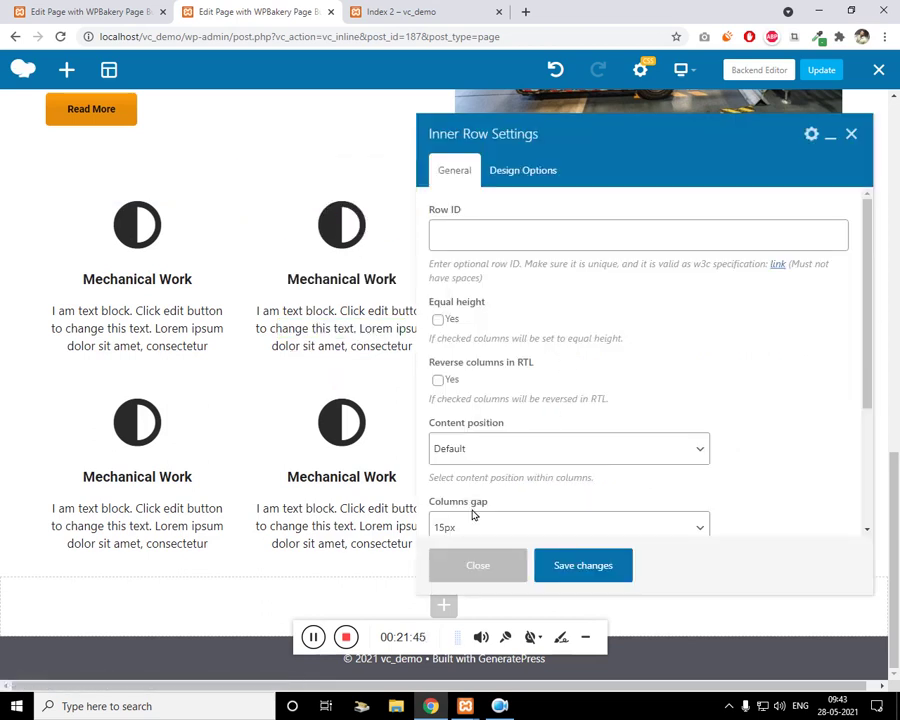
scroll(474, 514, "down", 3)
left_click(487, 344)
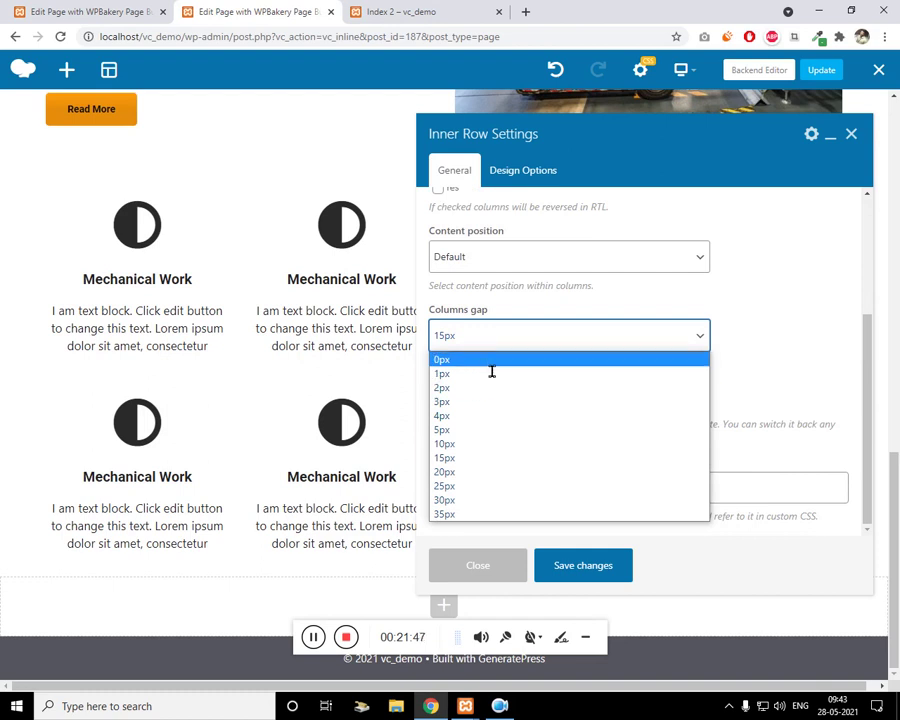
left_click(488, 358)
left_click(620, 568)
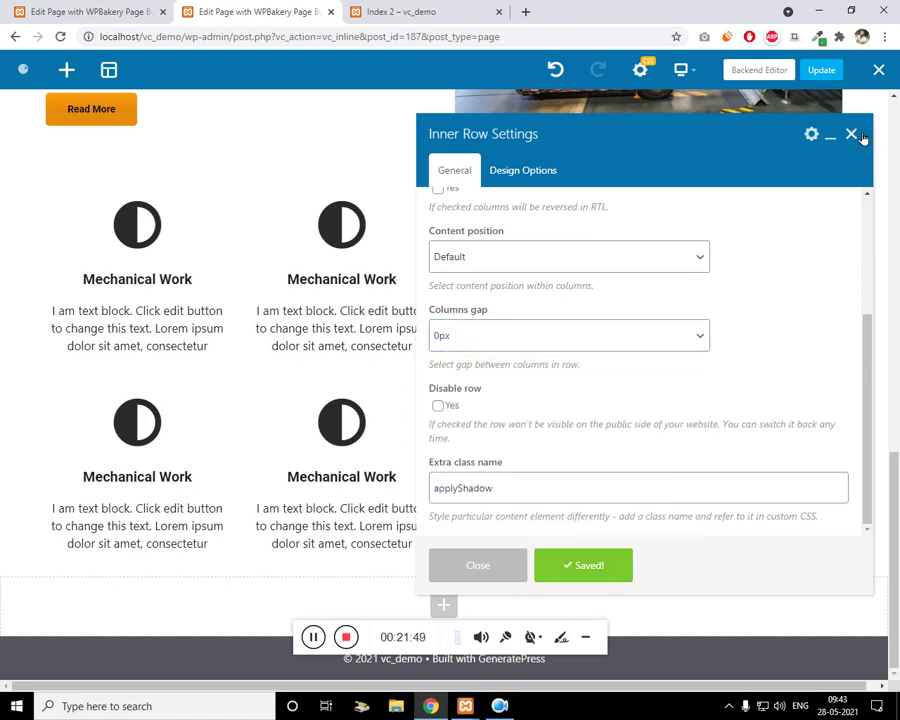
key("Escape")
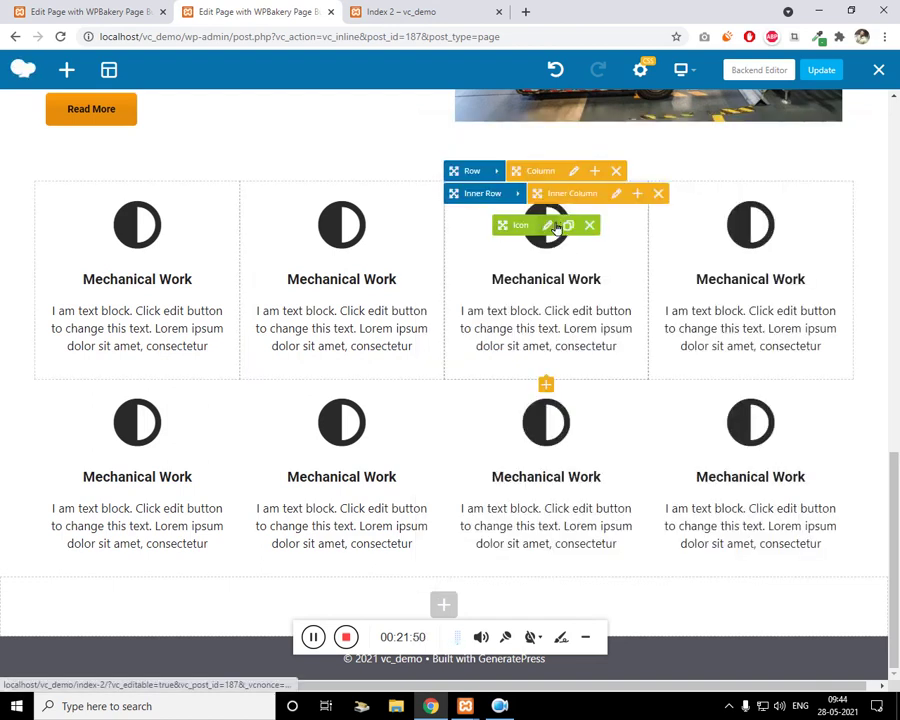
Set the inner row's columns gap to 0px for the third card of the upper row, save and close the settings
left_click(551, 224)
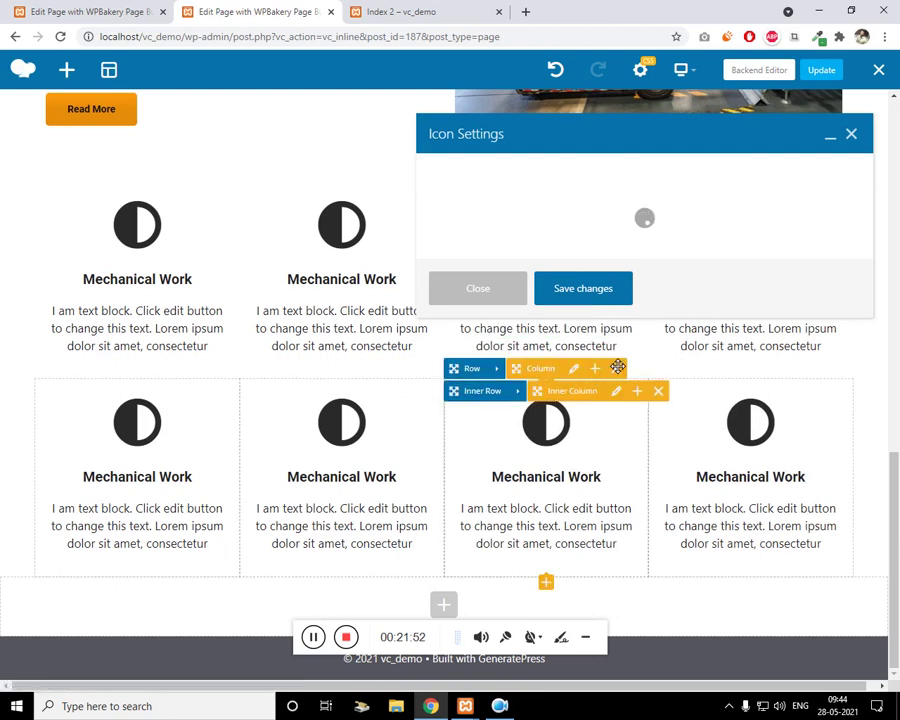
left_click(851, 134)
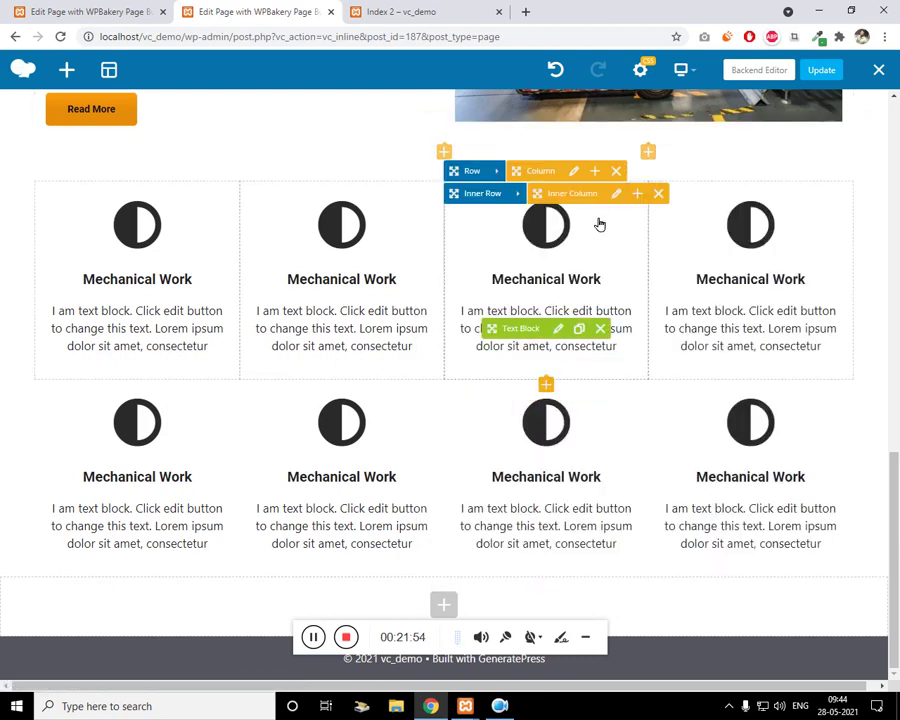
left_click(531, 195)
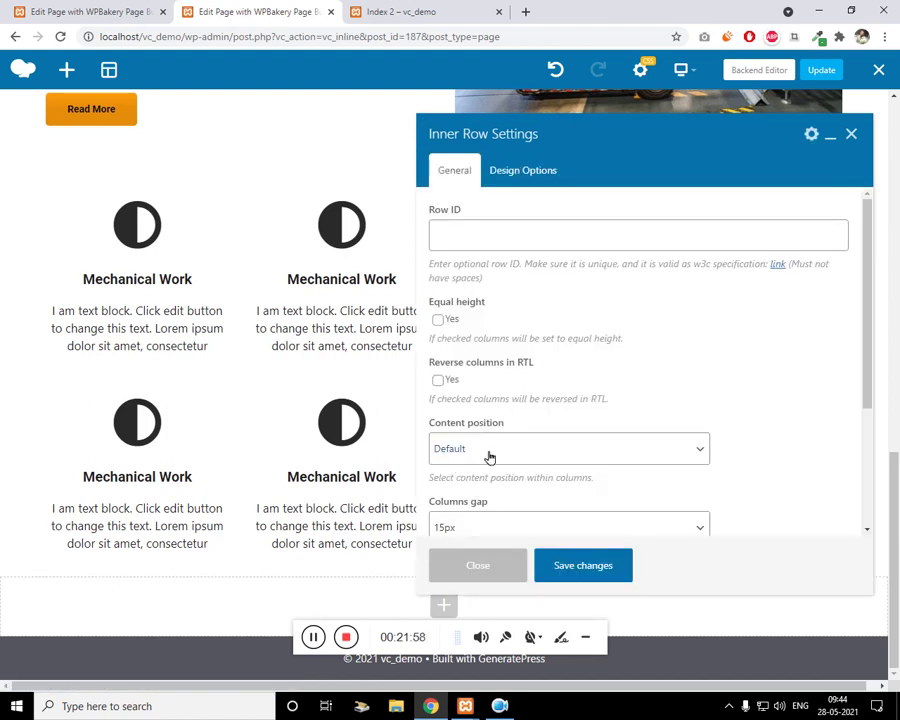
left_click(478, 528)
left_click(460, 341)
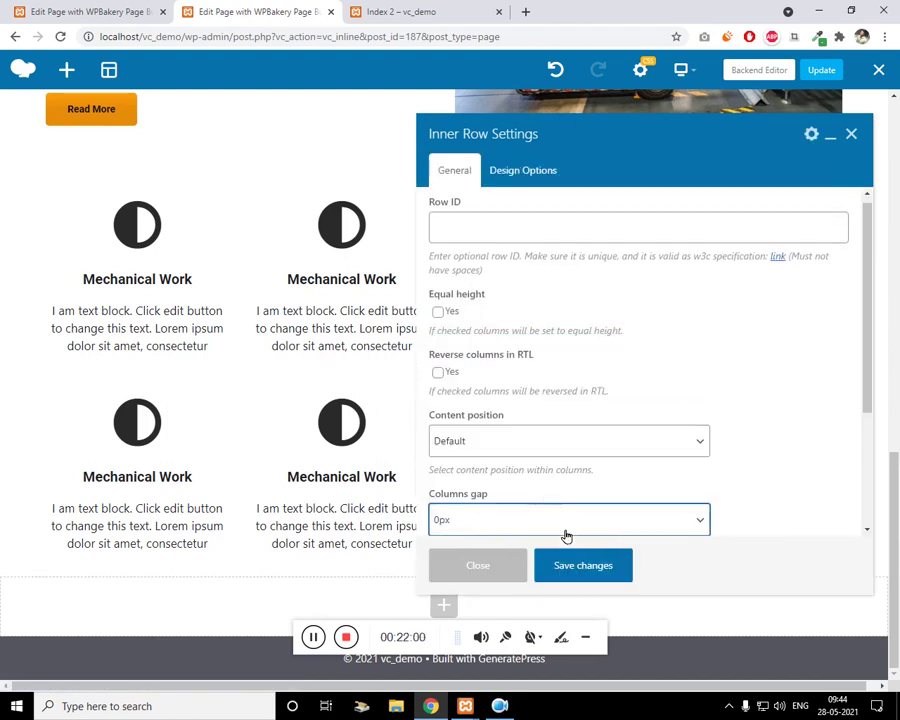
left_click(600, 563)
left_click(851, 133)
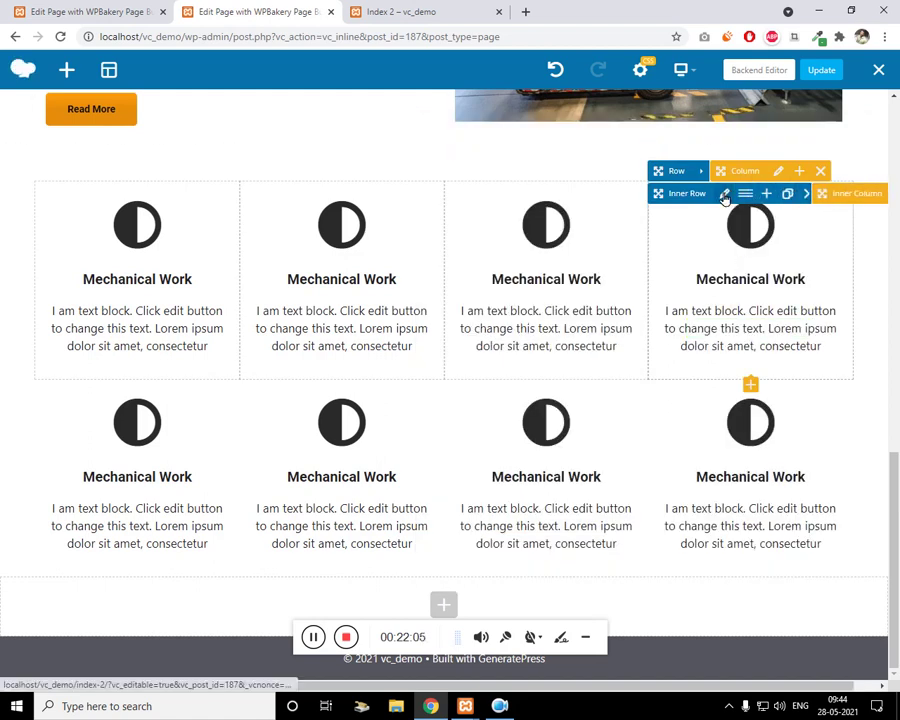
Set the inner row's columns gap to 0px for the fourth card of the upper row and save the changes
left_click(725, 195)
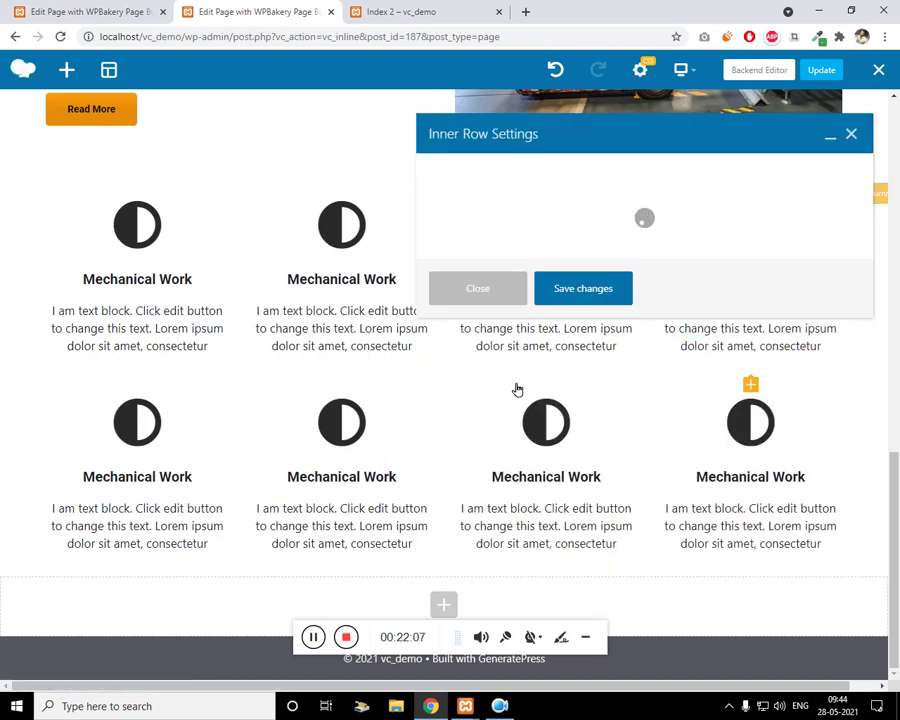
scroll(512, 388, "down", 1)
left_click(476, 461)
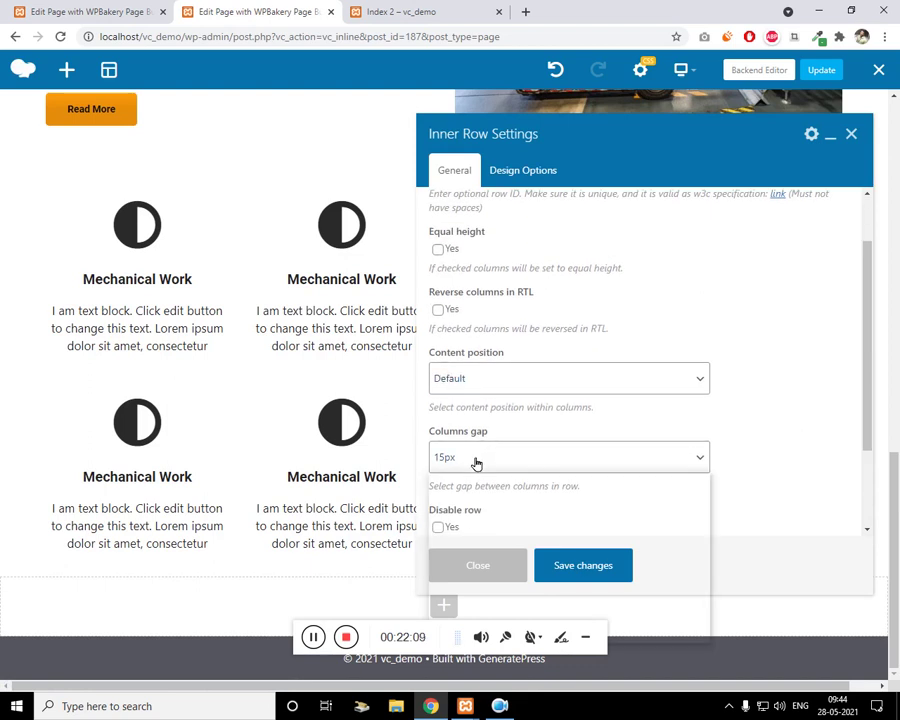
left_click(470, 480)
left_click(586, 559)
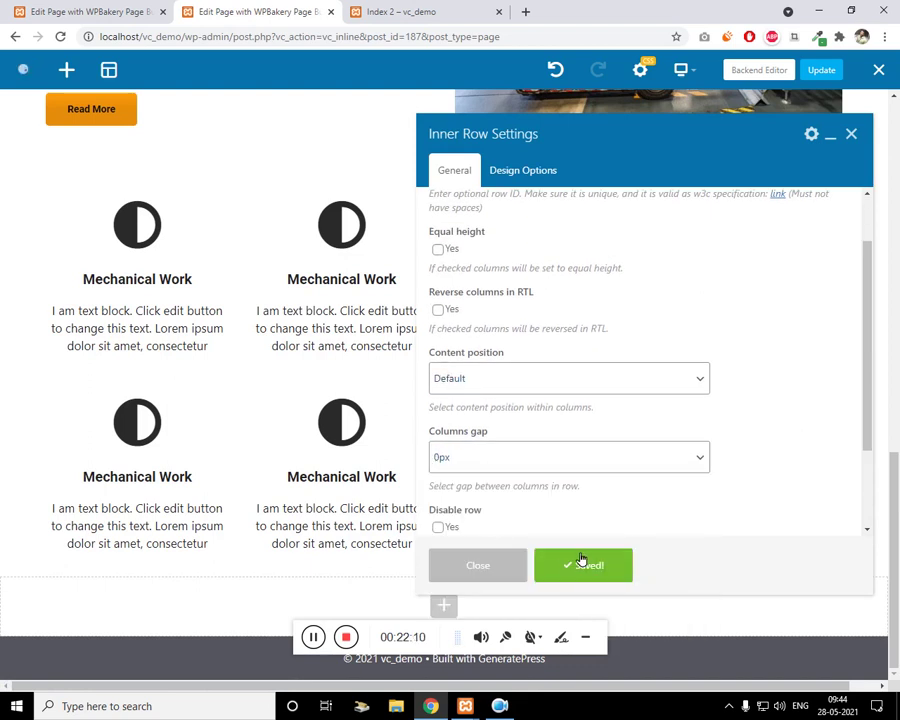
Update the page, reload the published Index 2 page to check the upper row's card gaps, and close the editor's Inner Row Settings
left_click(420, 11)
left_click(330, 8)
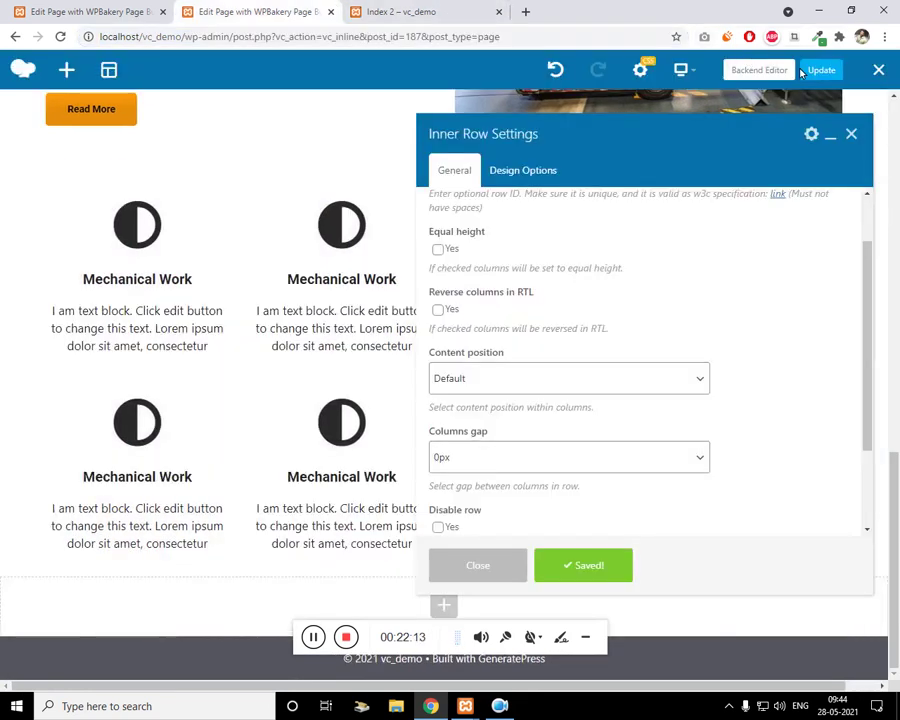
left_click(420, 11)
left_click(404, 42)
key("Return")
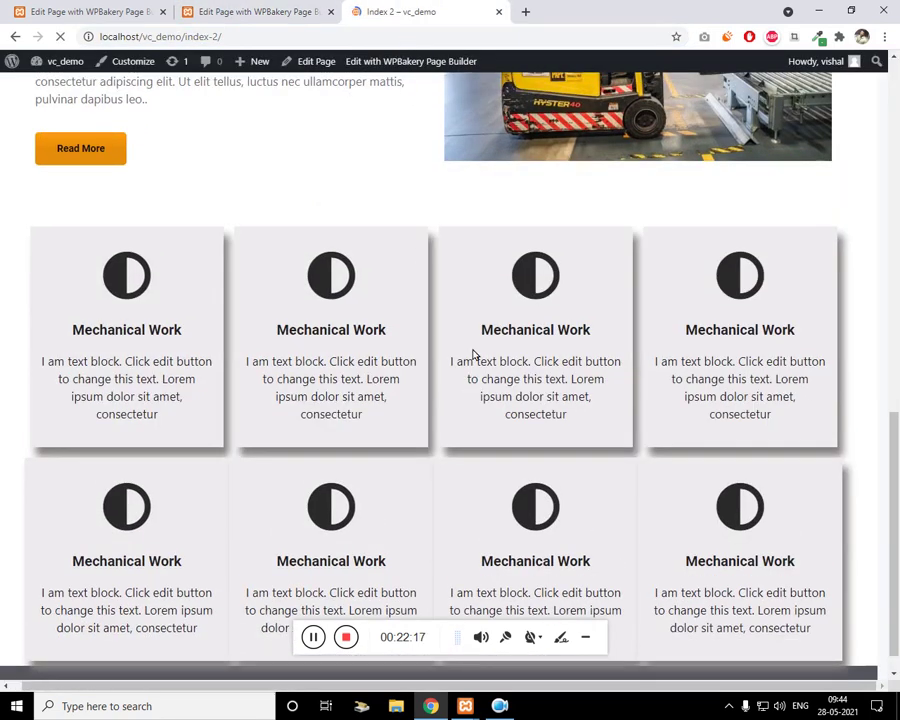
left_click(205, 8)
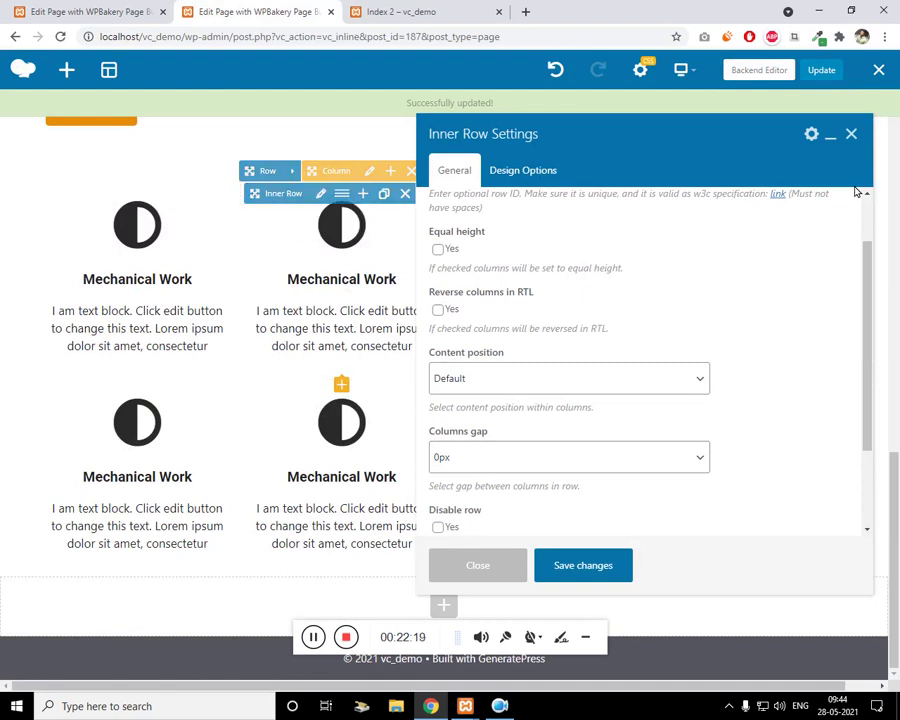
left_click(846, 132)
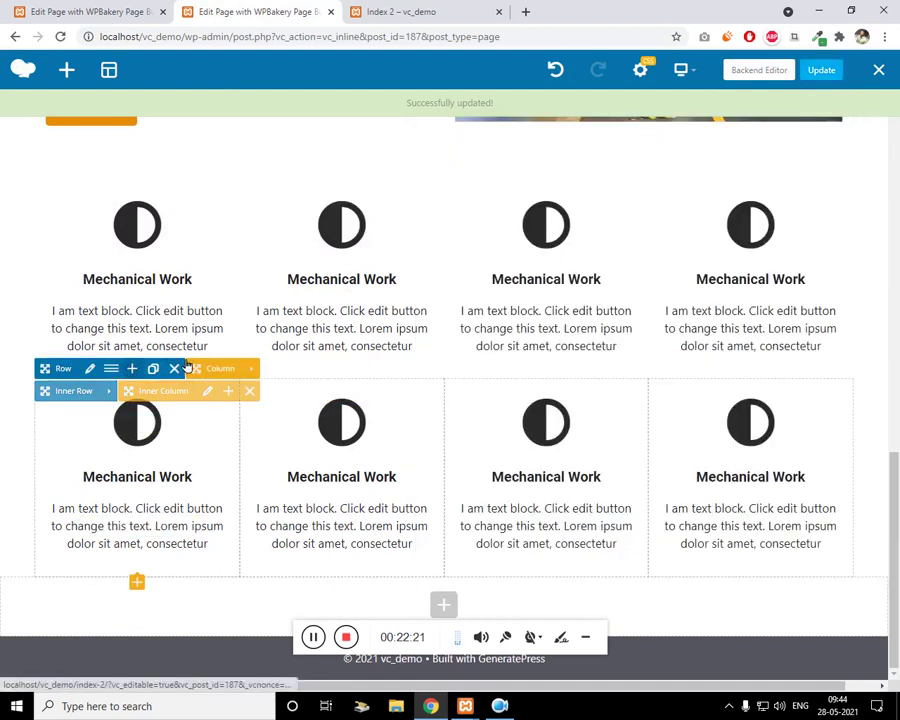
Delete the lower Mechanical Work row and replace it with a duplicate of the upper row
left_click(174, 369)
mouse_move(116, 397)
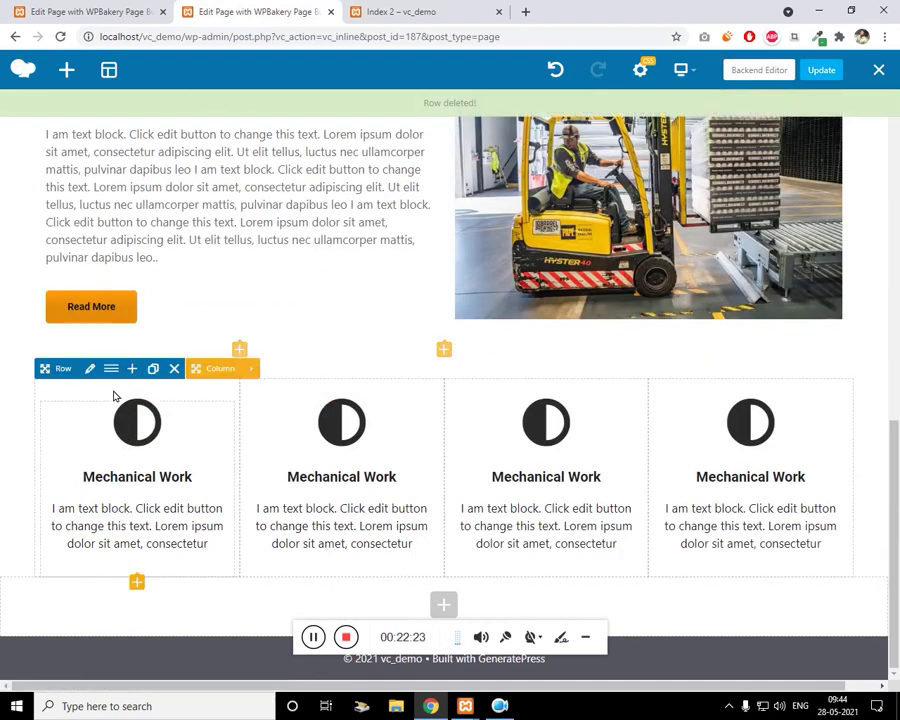
left_click(90, 369)
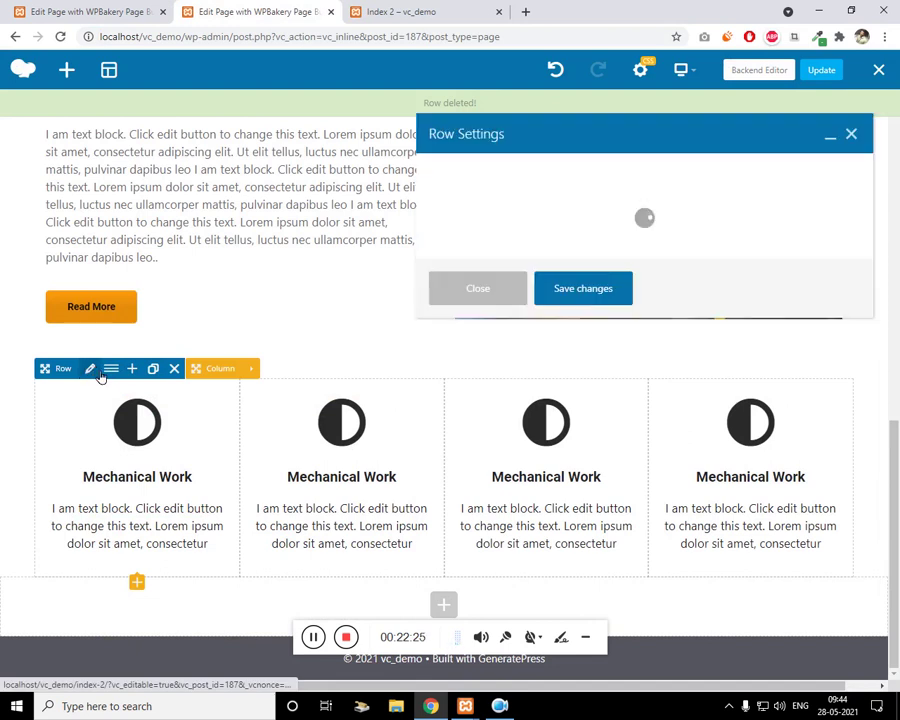
left_click(851, 133)
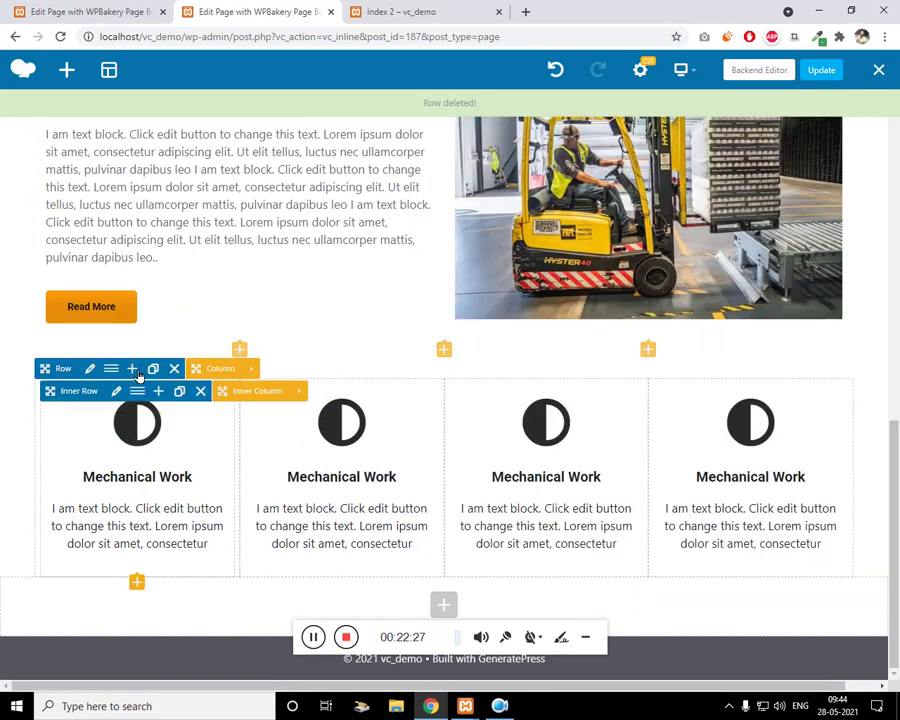
left_click(154, 370)
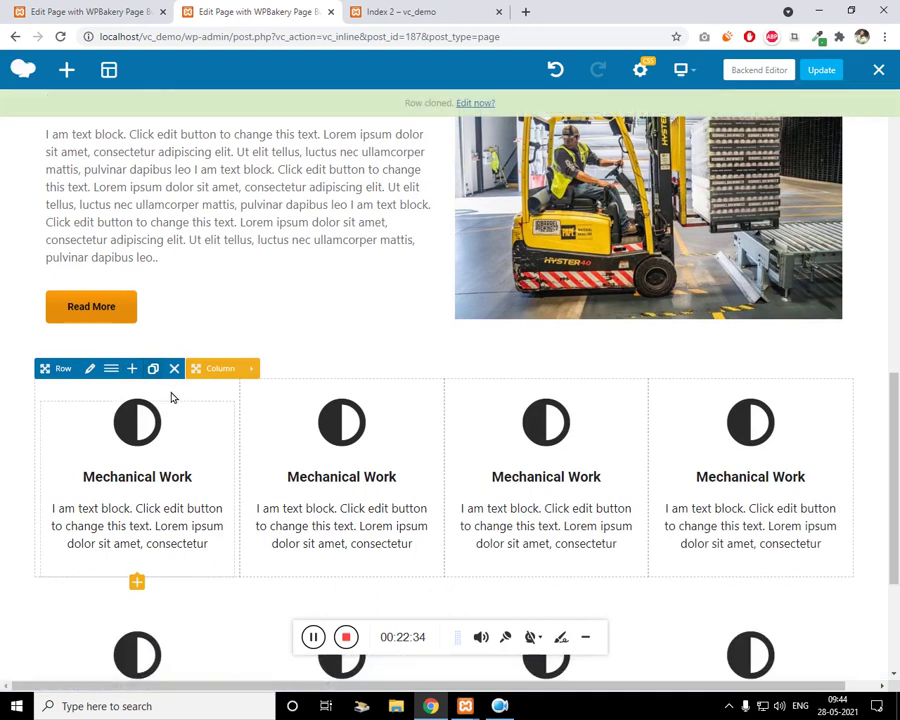
Clear the top margin of the duplicated lower row, save the changes, and check the updated page on the published Index 2 page
scroll(172, 420, "down", 2)
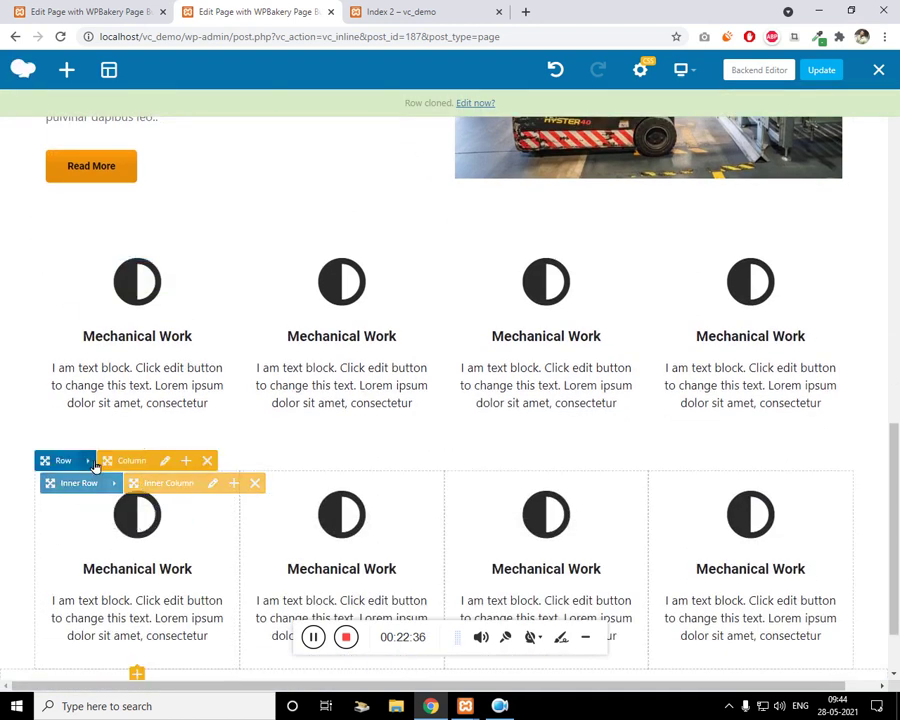
left_click(99, 467)
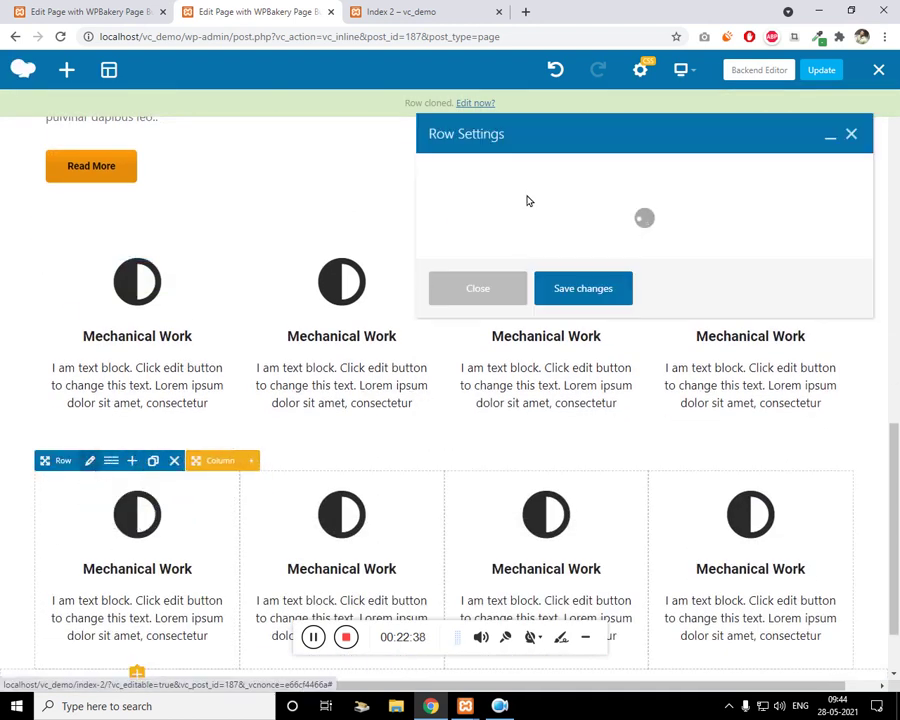
left_click(530, 175)
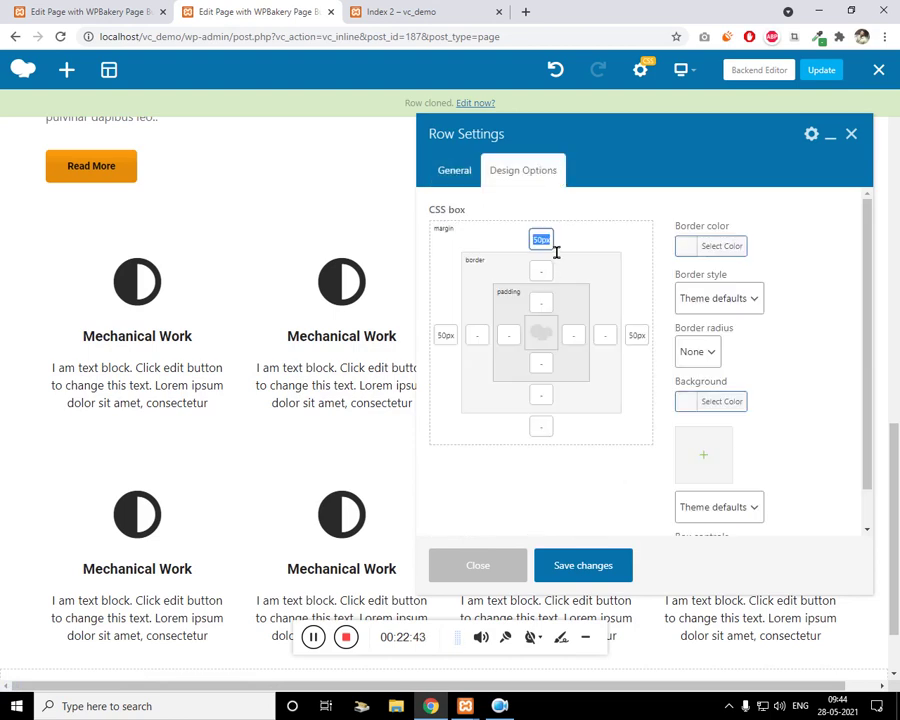
left_click(589, 577)
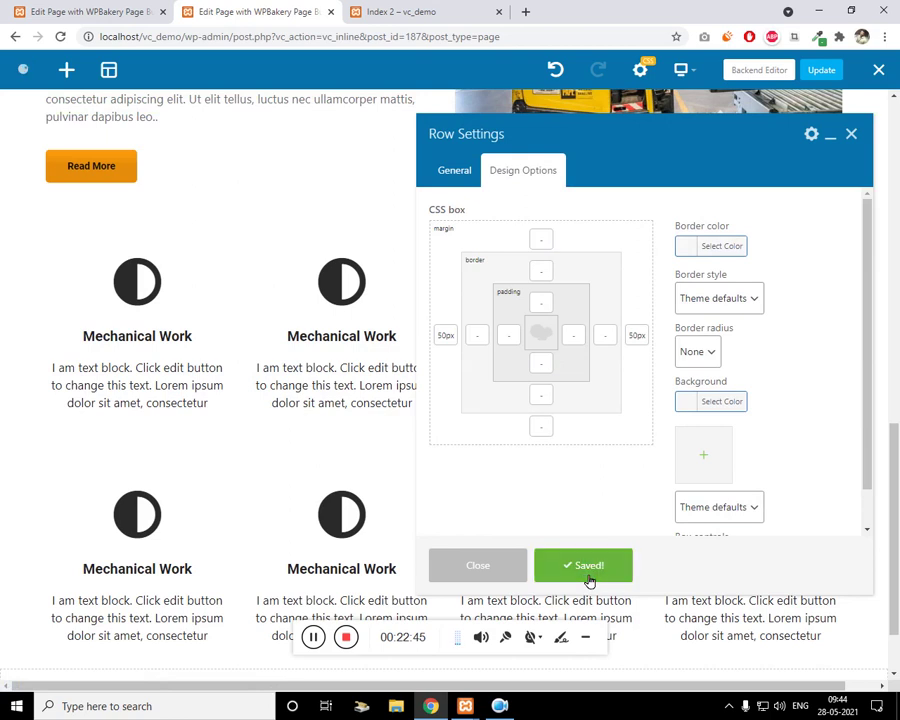
left_click(851, 135)
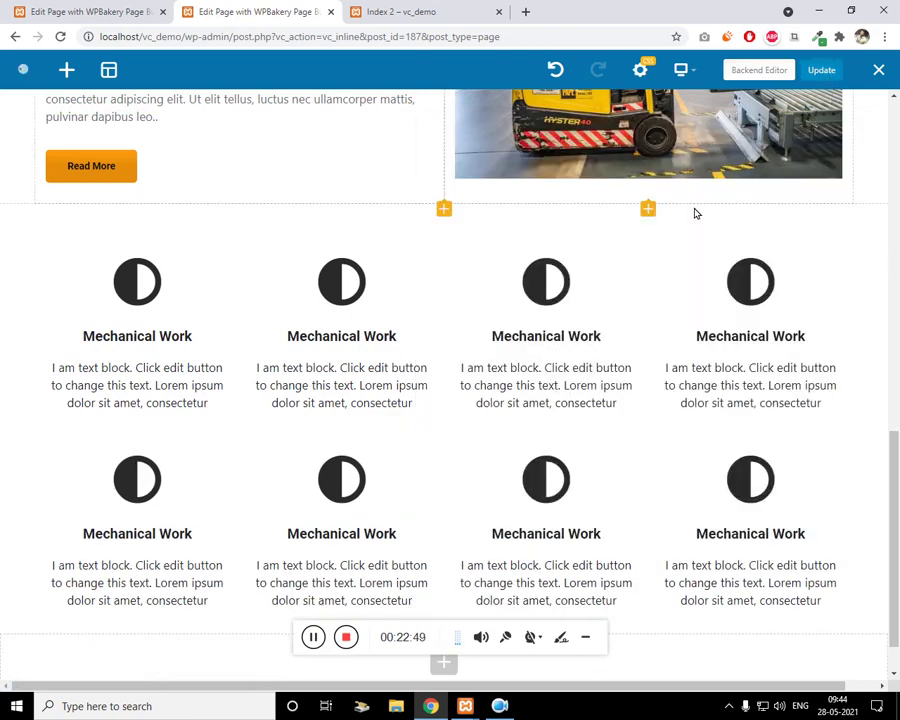
key("ctrl+Tab")
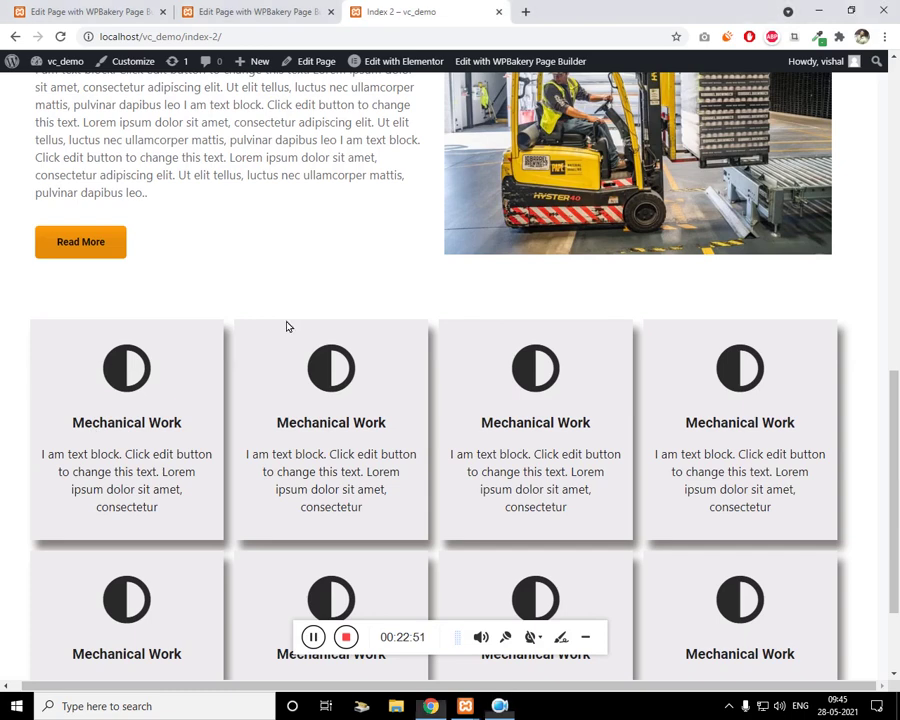
Compare the published cards with the reference page and duplicate the inner row containing the "We Provide Full Range" text and forklift image
scroll(286, 322, "down", 2)
scroll(255, 425, "up", 4)
scroll(265, 438, "down", 4)
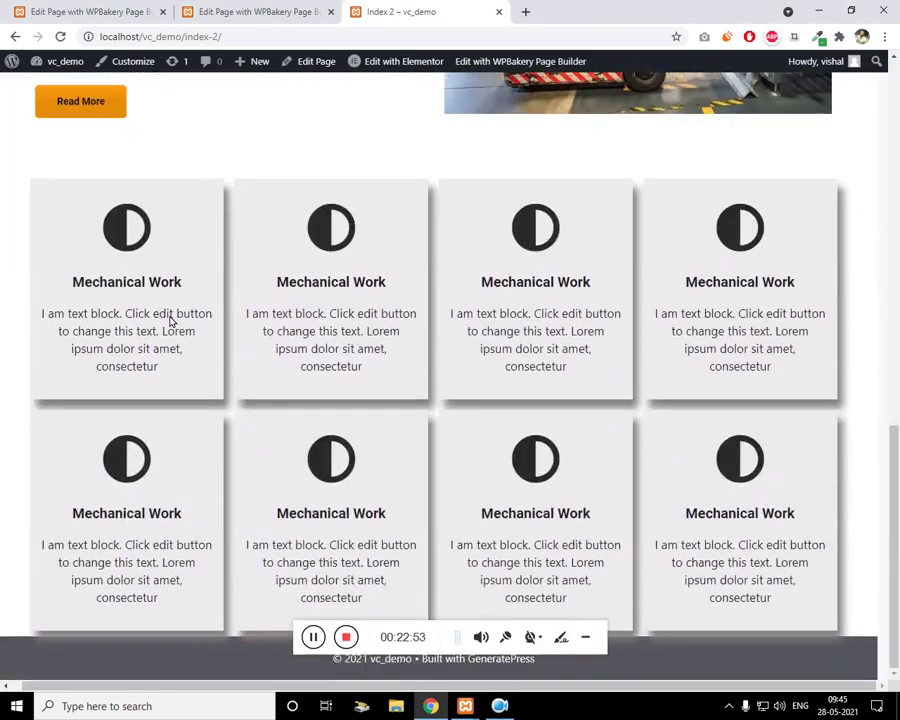
left_click(70, 10)
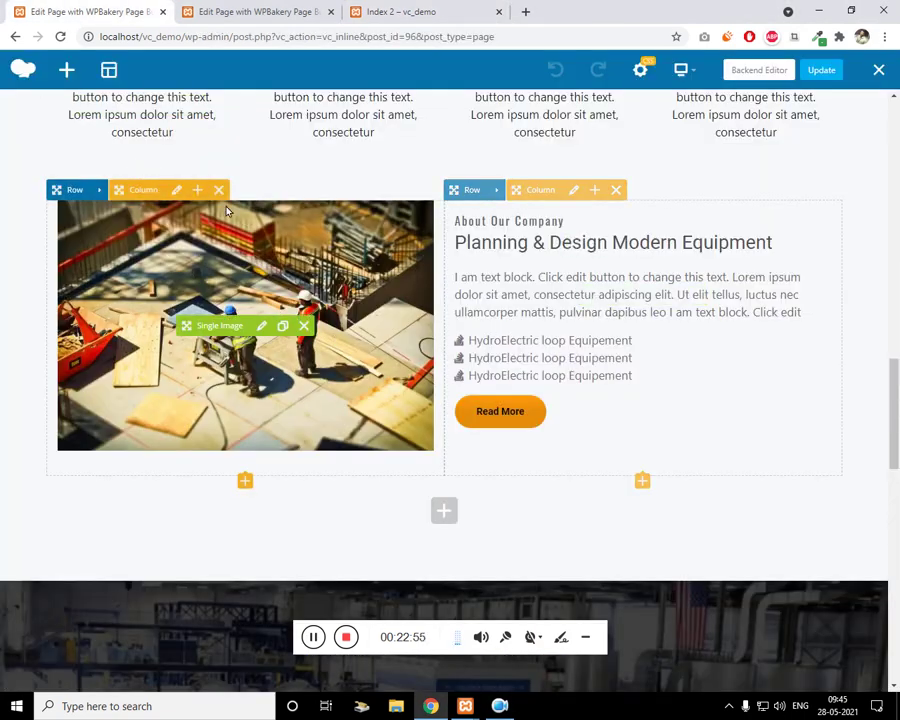
left_click(262, 12)
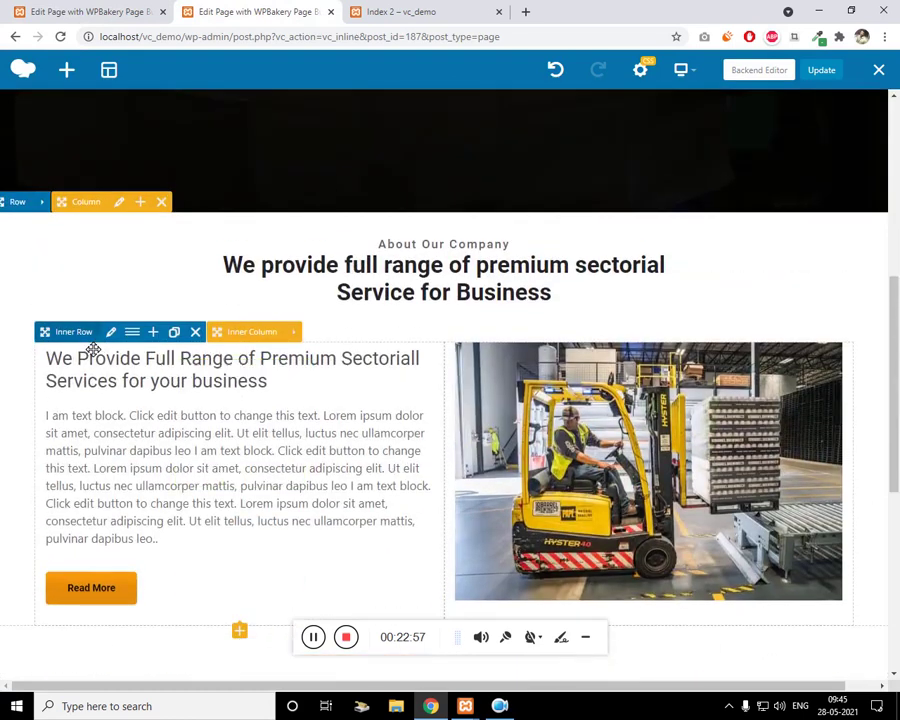
left_click(183, 333)
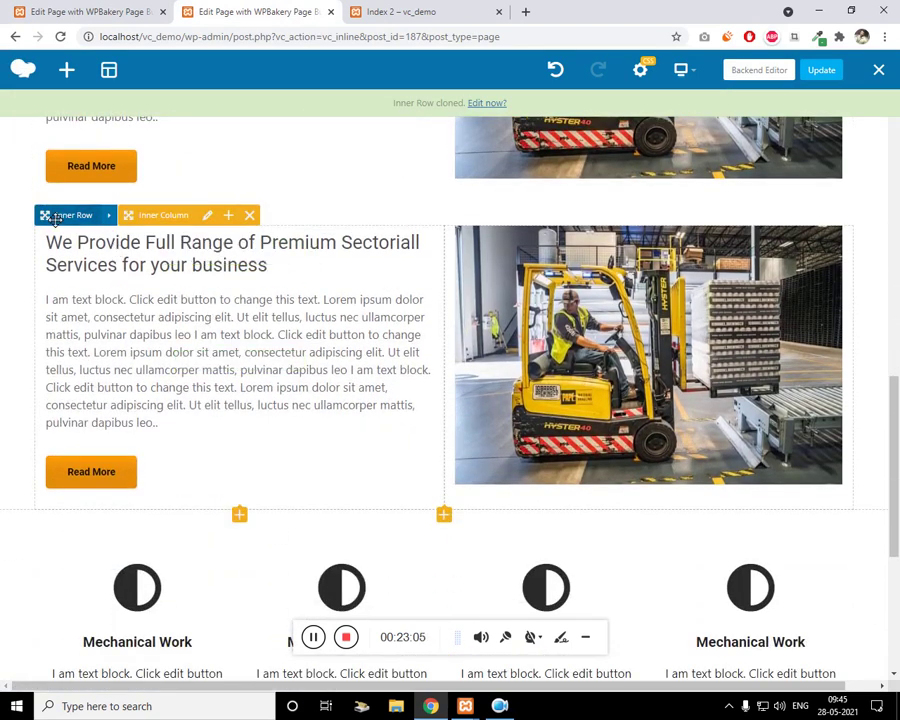
Try to move the duplicated text-and-image inner row below the lower row of Mechanical Work cards
scroll(56, 328, "down", 5)
left_click_drag(56, 331, 126, 585)
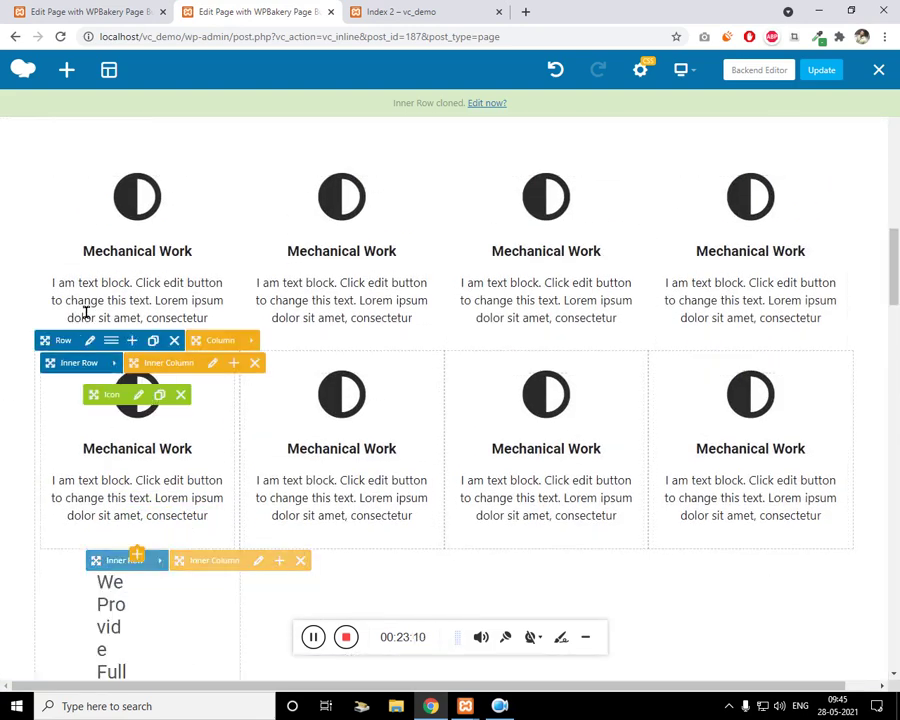
scroll(76, 306, "down", 3)
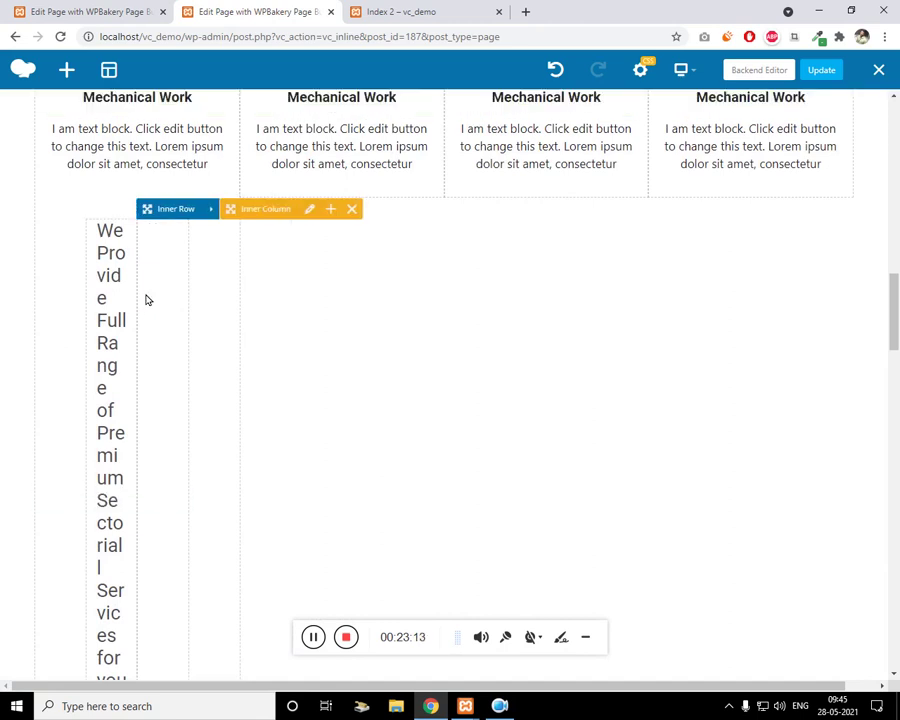
scroll(86, 296, "down", 6)
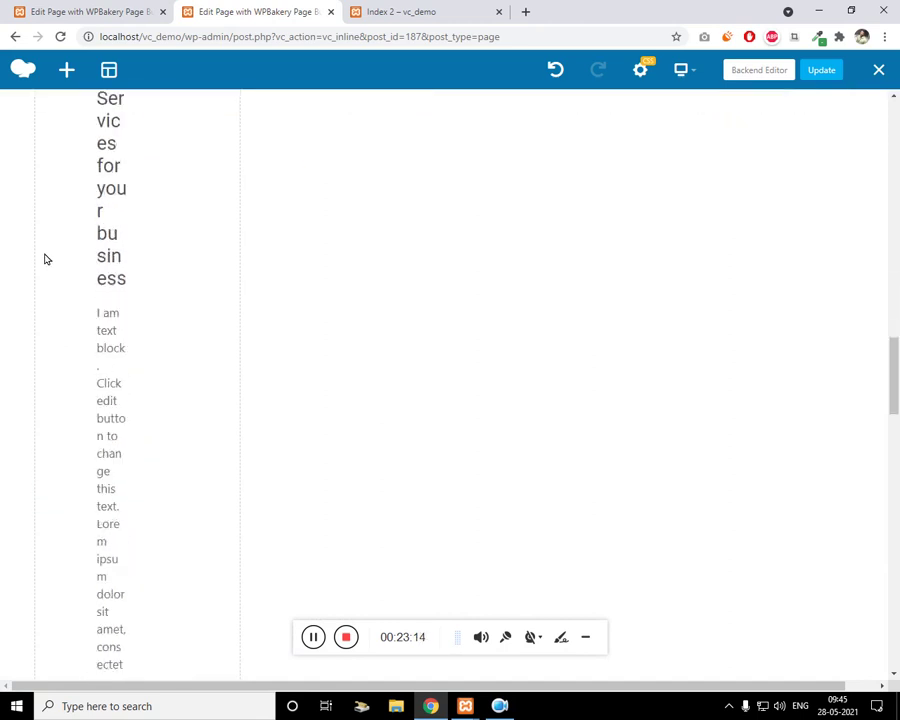
scroll(55, 268, "up", 10)
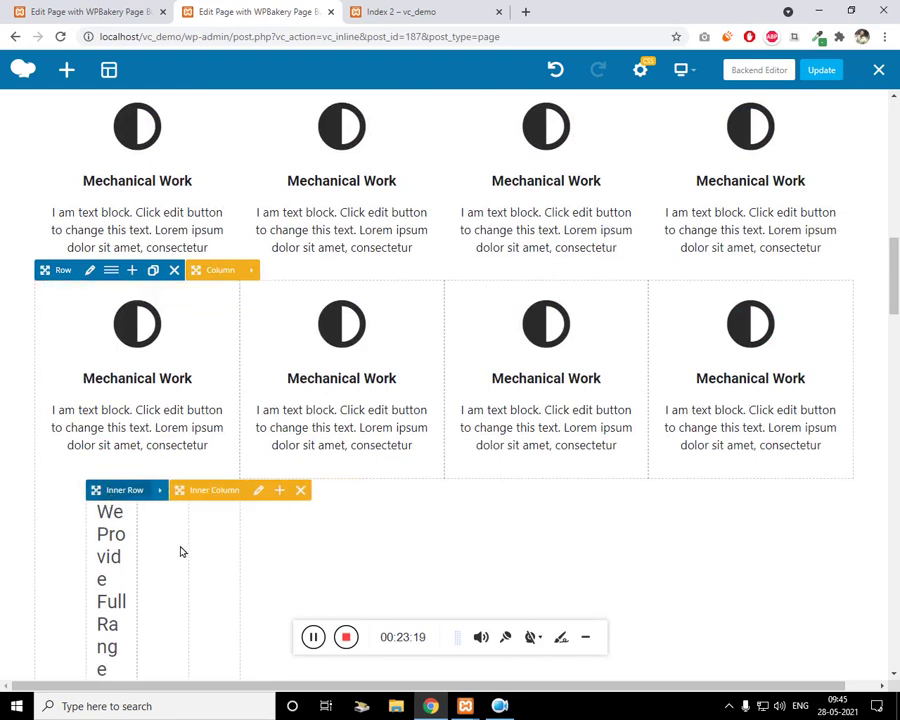
Move the misplaced inner row out of the first card's column and back beneath the original forklift section
mouse_move(321, 516)
left_mouse_down()
mouse_move(392, 516)
mouse_move(447, 590)
mouse_move(526, 561)
mouse_move(548, 566)
mouse_move(426, 625)
mouse_move(125, 634)
mouse_move(187, 613)
mouse_move(208, 510)
mouse_move(232, 492)
mouse_move(305, 488)
mouse_move(311, 535)
left_mouse_up()
scroll(208, 510, "up", 10)
left_click_drag(314, 541, 443, 206)
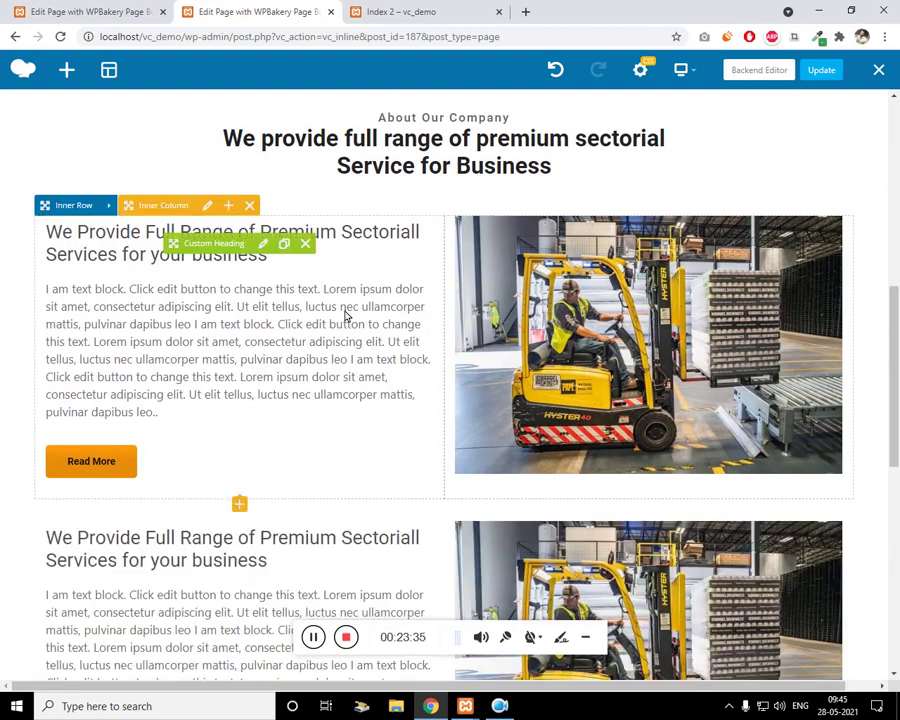
Add a new row at the end of the page, below the lower Mechanical Work cards
scroll(344, 312, "down", 6)
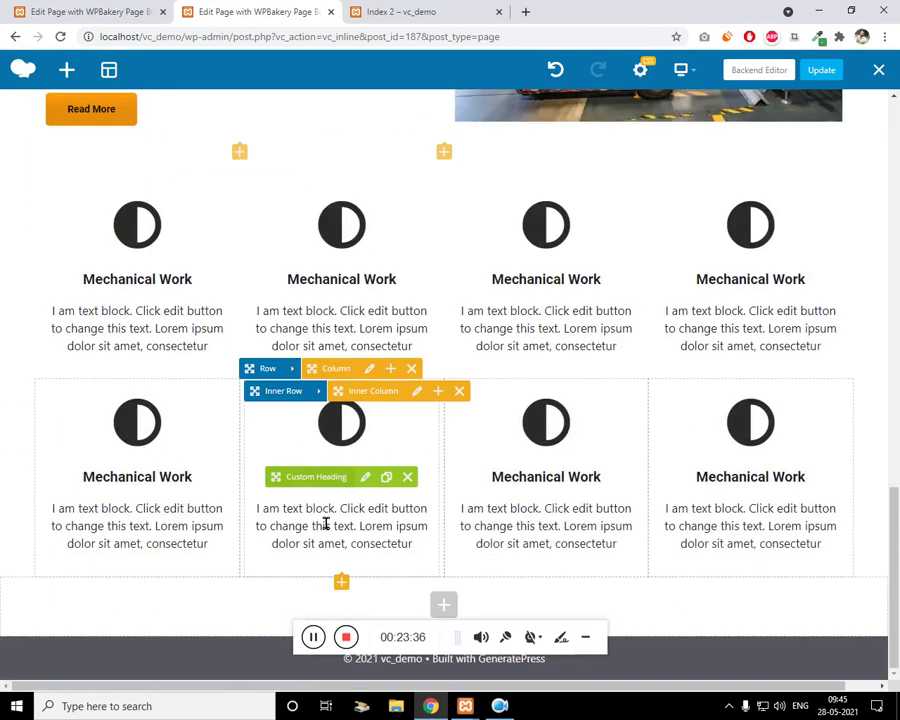
left_click(453, 606)
left_click(121, 205)
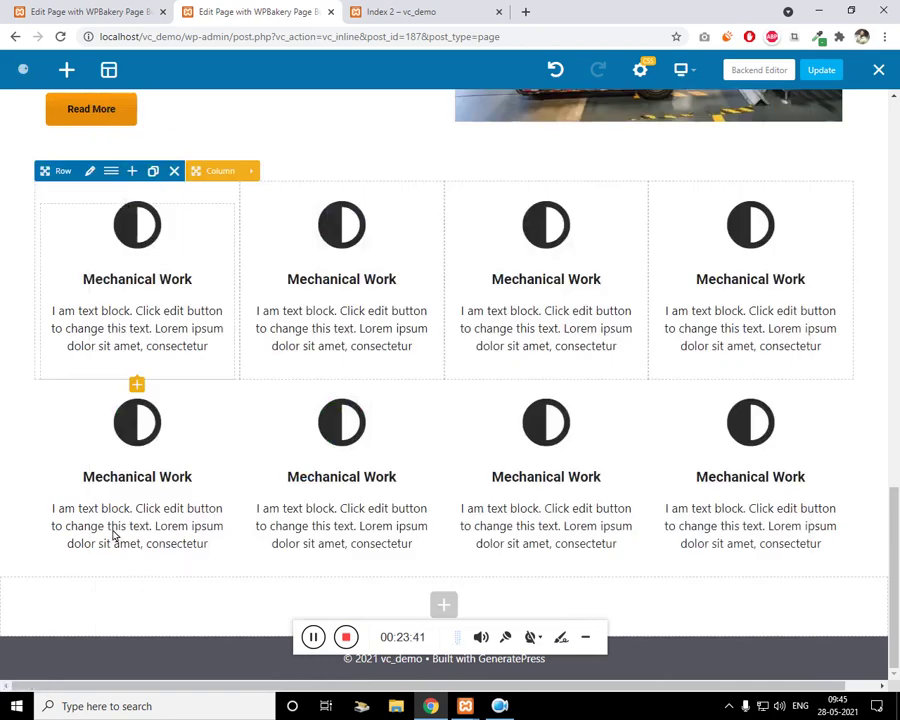
Move the duplicated text-and-forklift inner row into the new row below the Mechanical Work cards
scroll(4, 352, "up", 8)
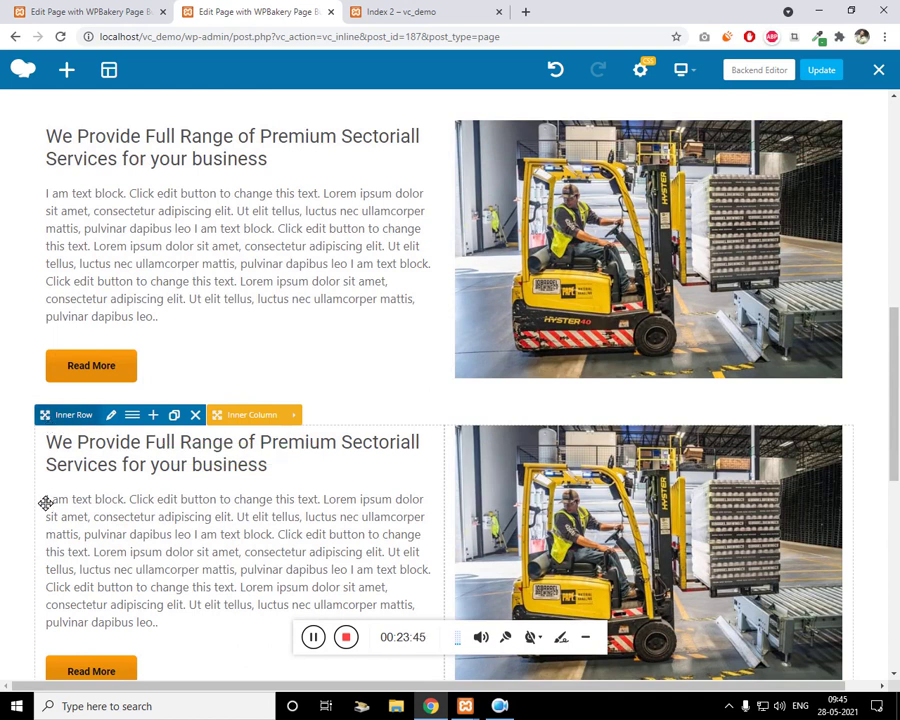
mouse_move(46, 504)
left_mouse_down()
mouse_move(8, 492)
mouse_move(415, 597)
mouse_move(500, 542)
mouse_move(504, 579)
mouse_move(498, 605)
mouse_move(378, 615)
mouse_move(175, 600)
mouse_move(184, 540)
mouse_move(203, 656)
mouse_move(258, 565)
left_mouse_up()
scroll(8, 492, "down", 10)
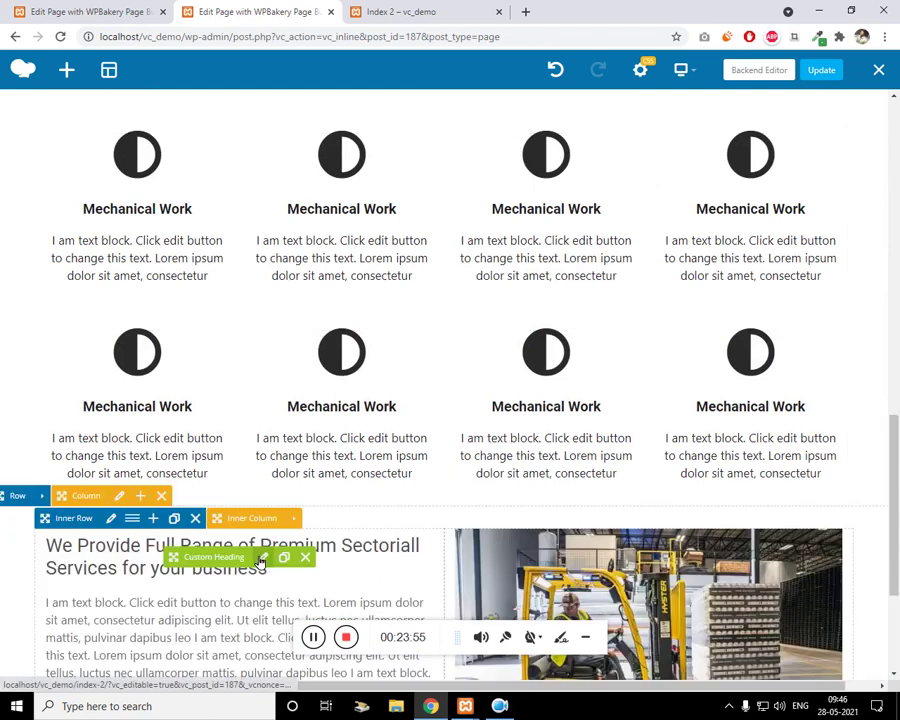
Set the new row's top margin to 50, save the changes, and close its settings
scroll(6, 574, "down", 2)
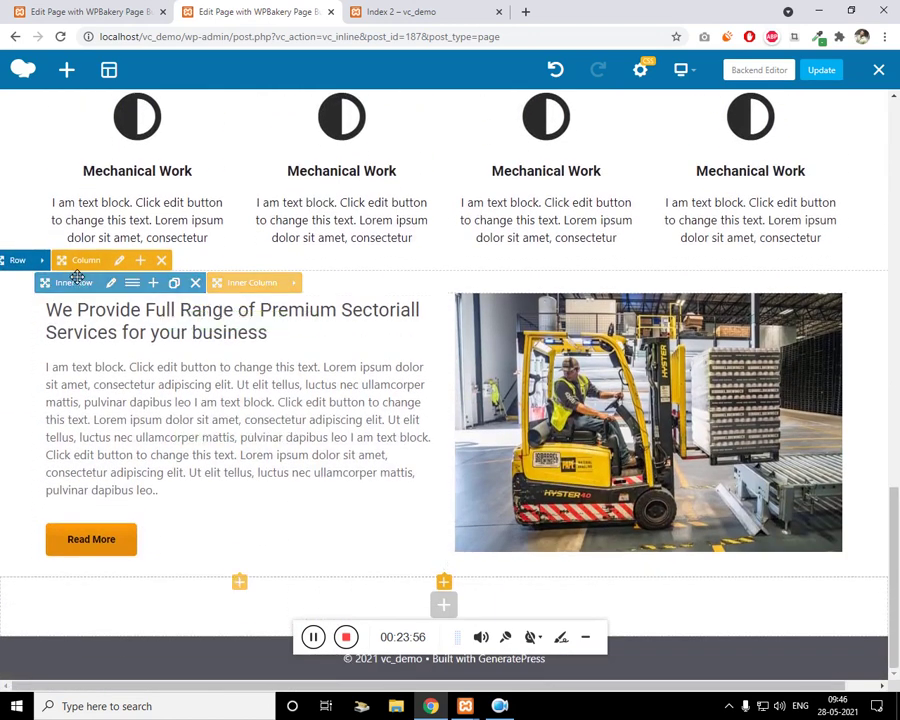
left_click(55, 263)
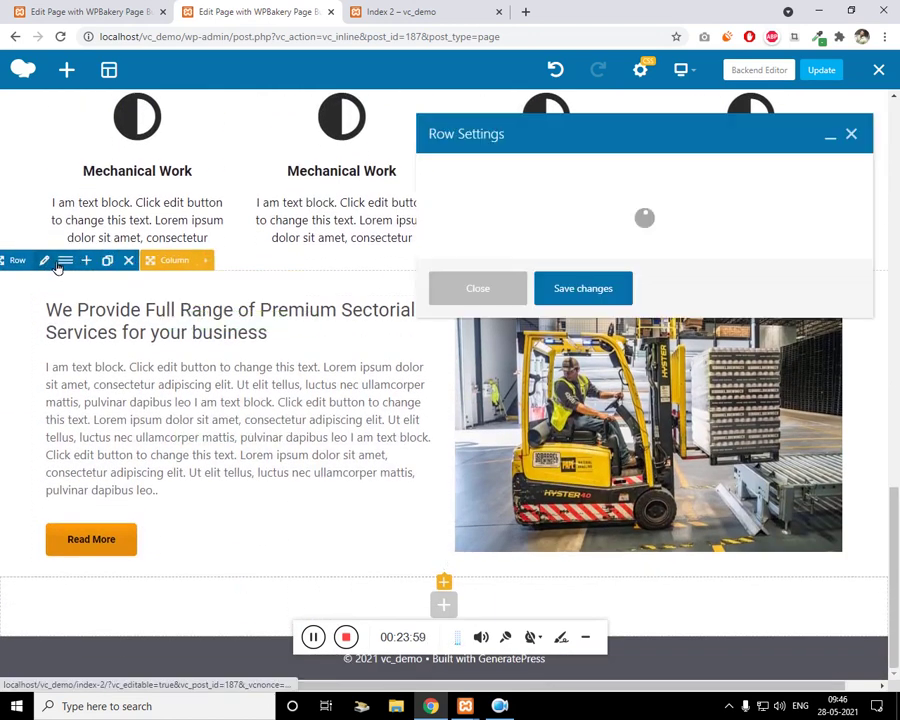
left_click(523, 170)
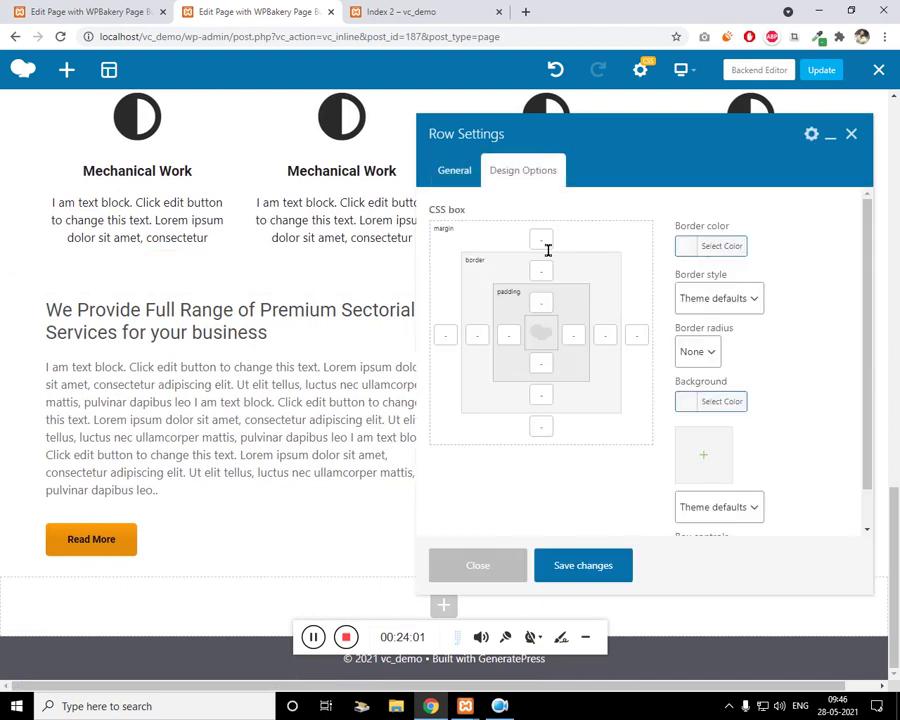
left_click(541, 240)
type("50")
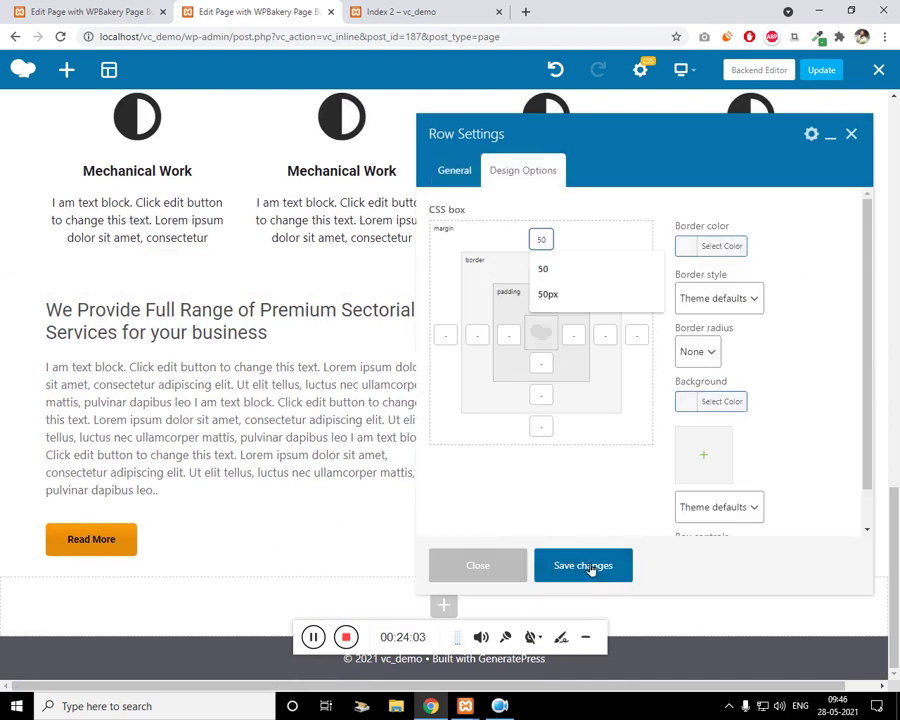
left_click(591, 566)
left_click(850, 134)
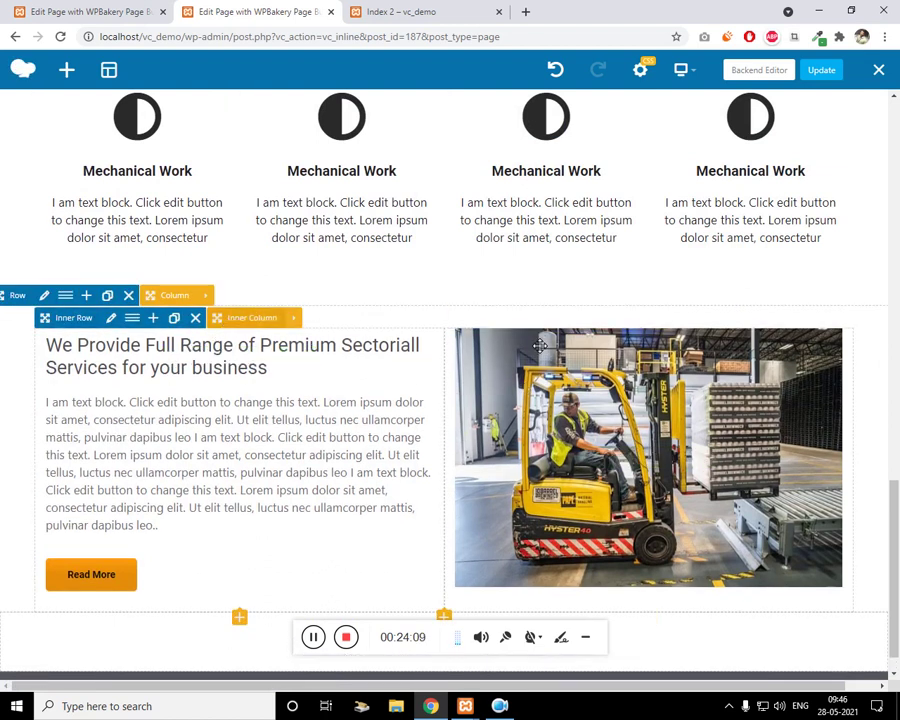
Place the image column before the text column and replace the forklift photo with the construction site photo from the media library
left_click_drag(539, 345, 378, 410)
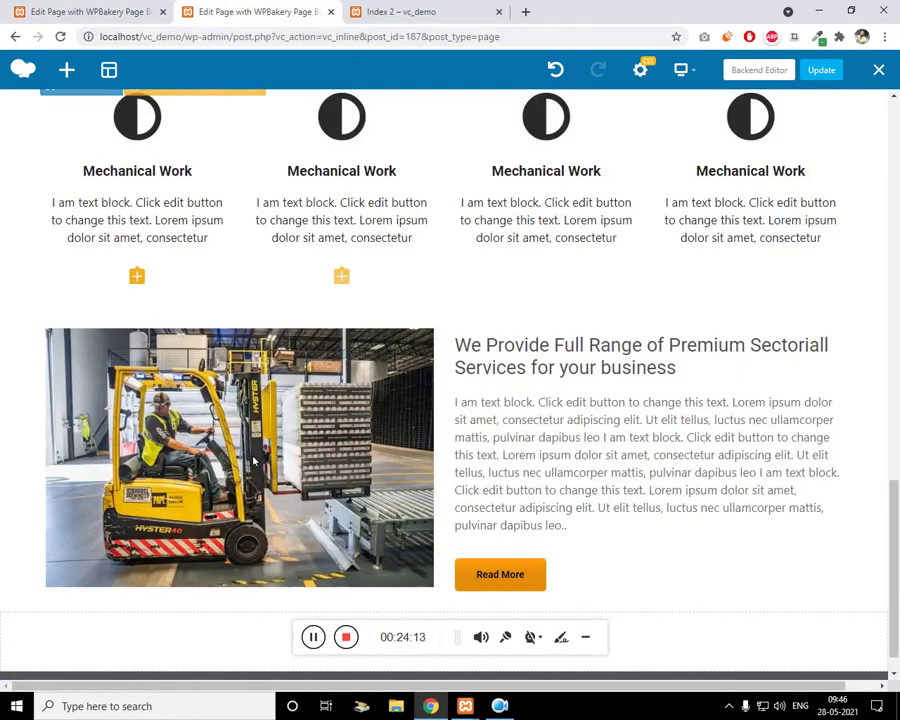
left_click(258, 460)
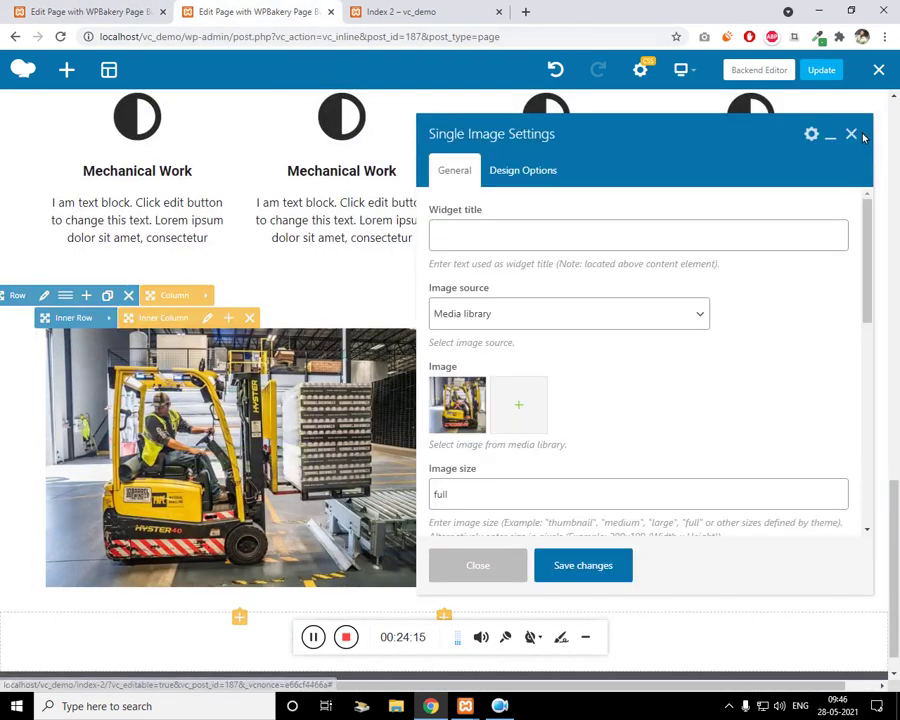
left_click(465, 408)
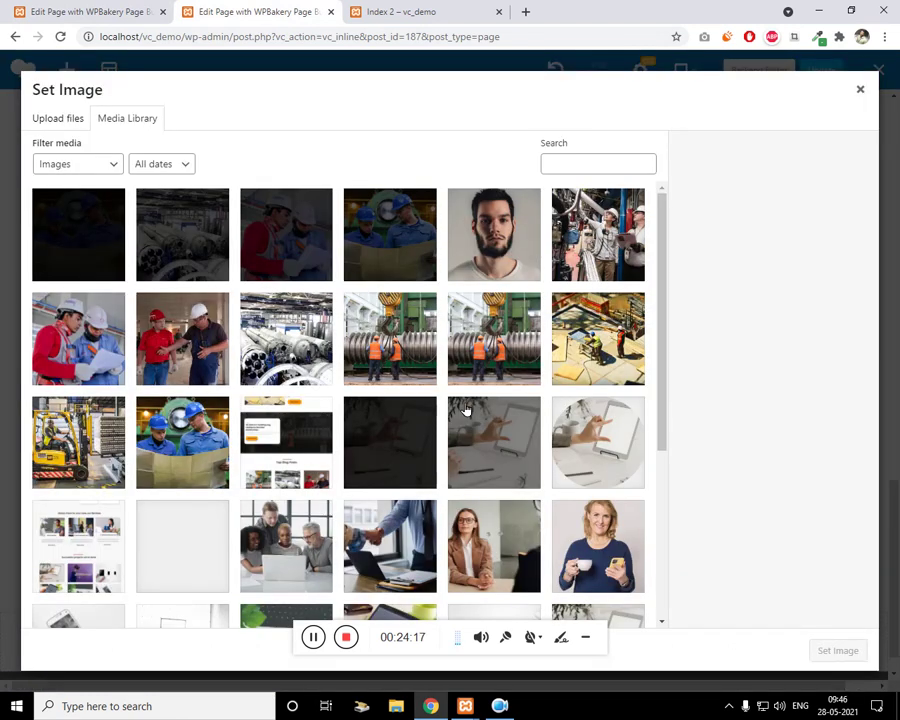
scroll(350, 400, "down", 3)
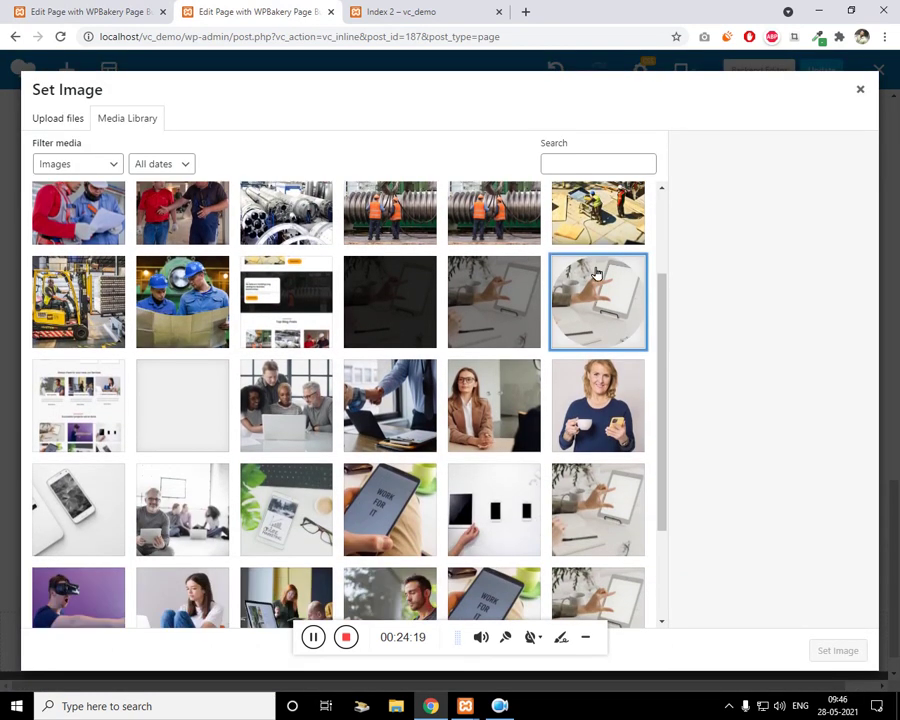
left_click(597, 213)
left_click(846, 652)
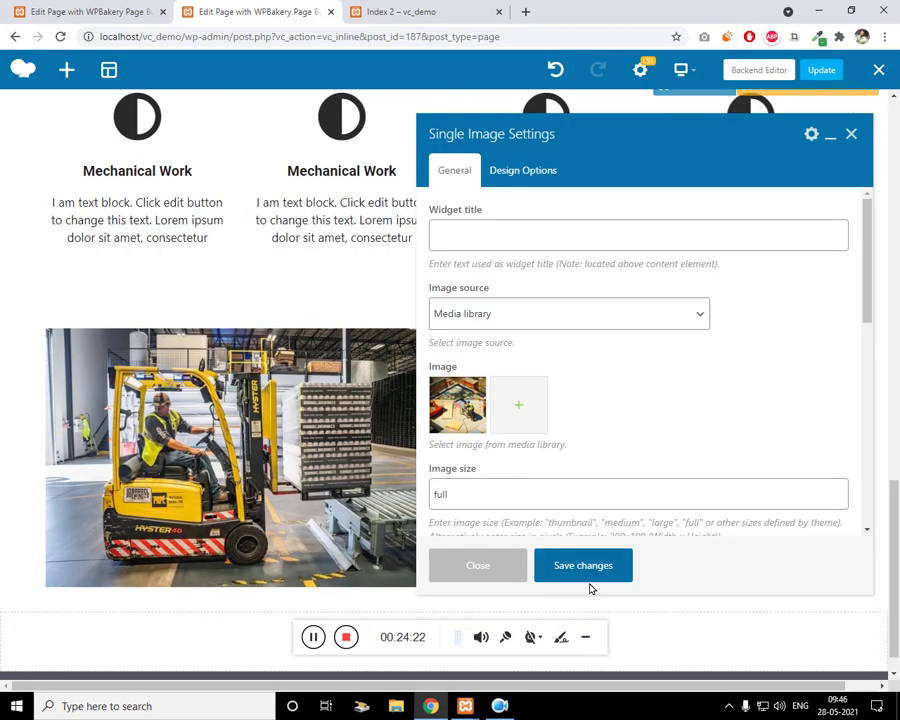
left_click(588, 577)
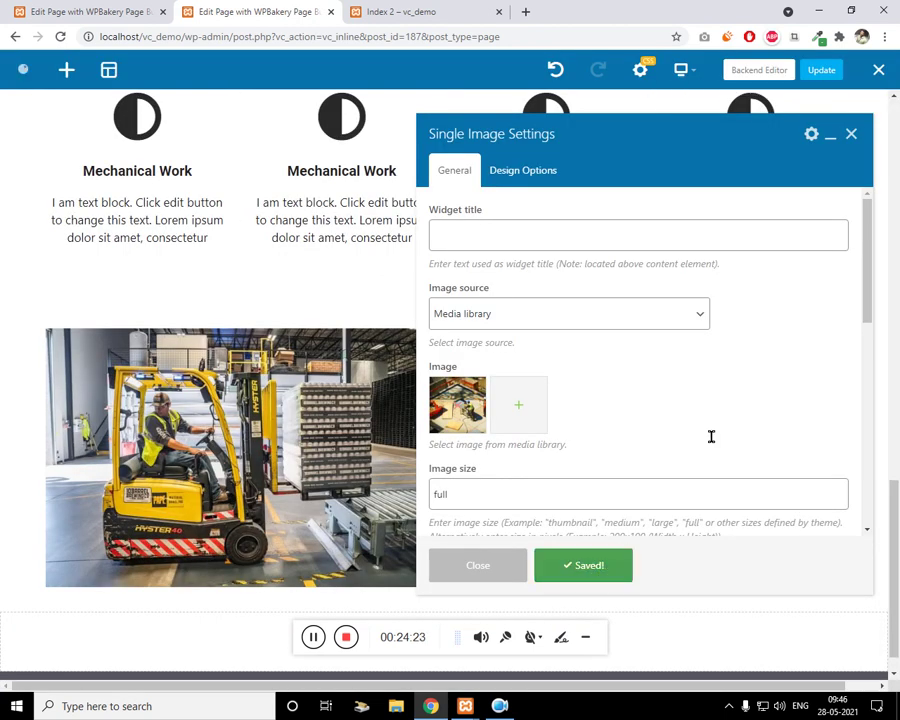
left_click(851, 133)
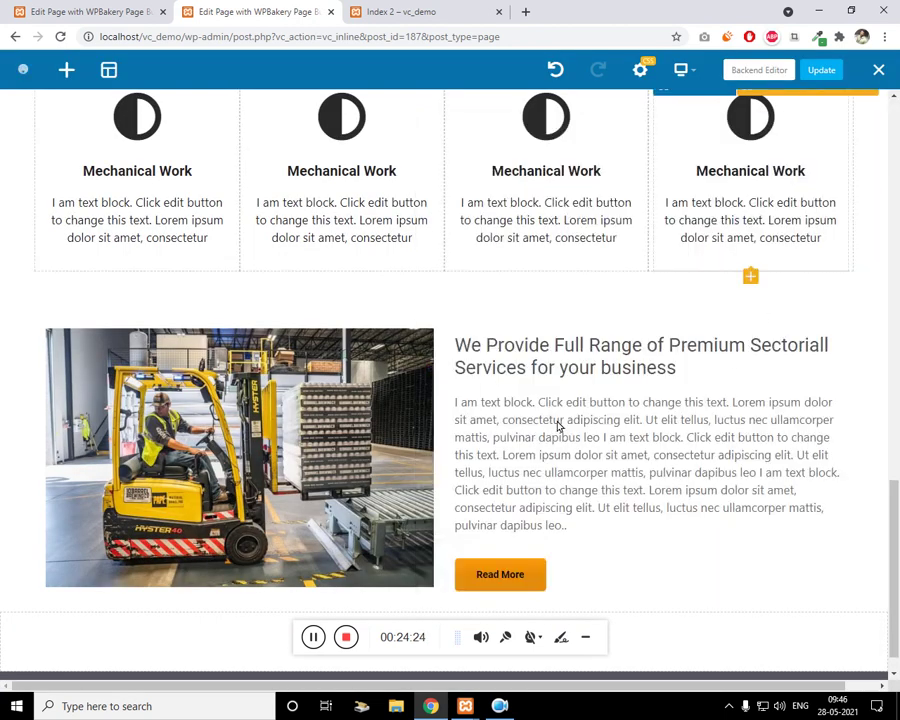
Consult the reference page's image-and-text section and duplicate the "About Our Company" heading on the Index 2 page
left_click(120, 11)
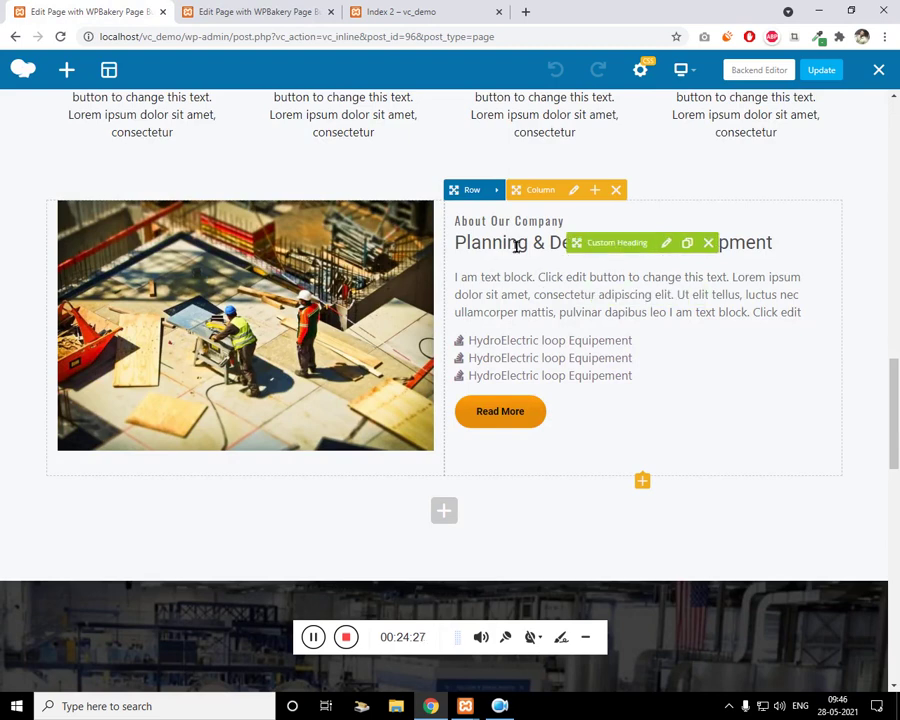
scroll(534, 330, "up", 10)
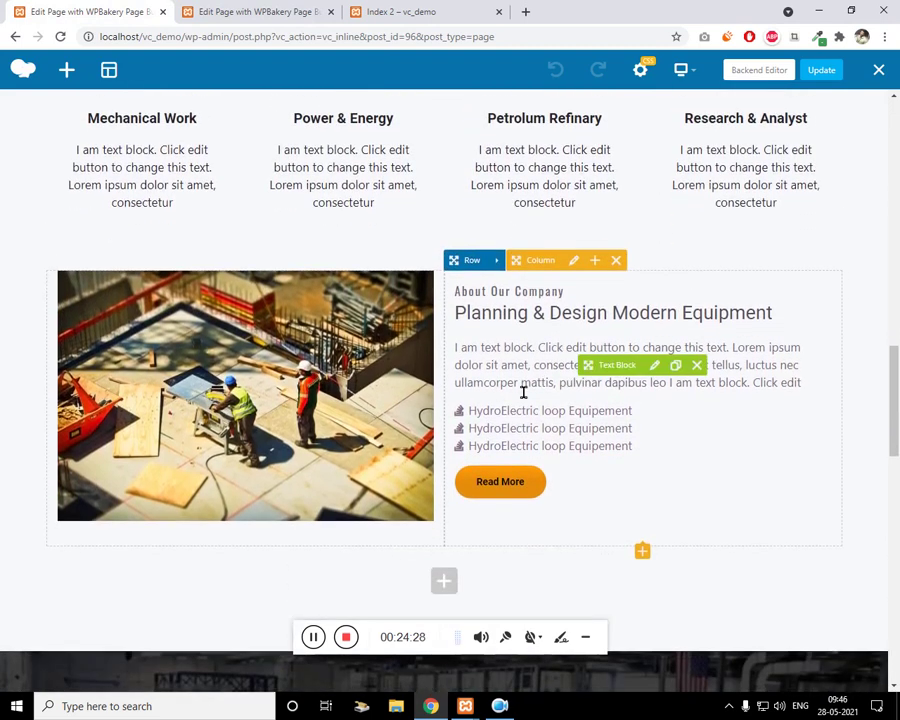
scroll(242, 306, "up", 2)
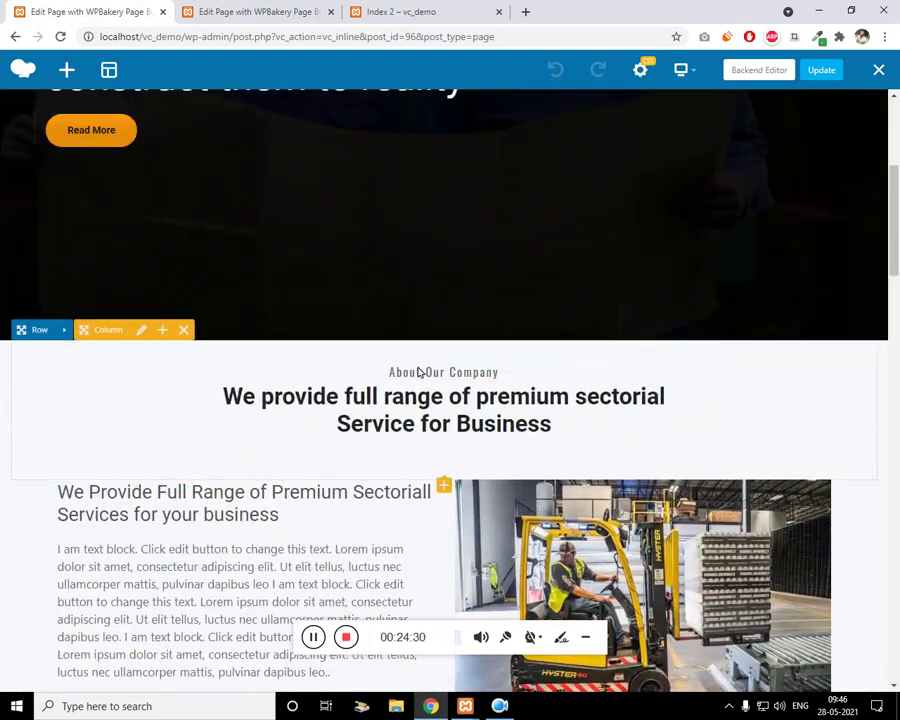
scroll(388, 322, "down", 6)
left_click(352, 10)
left_click(249, 13)
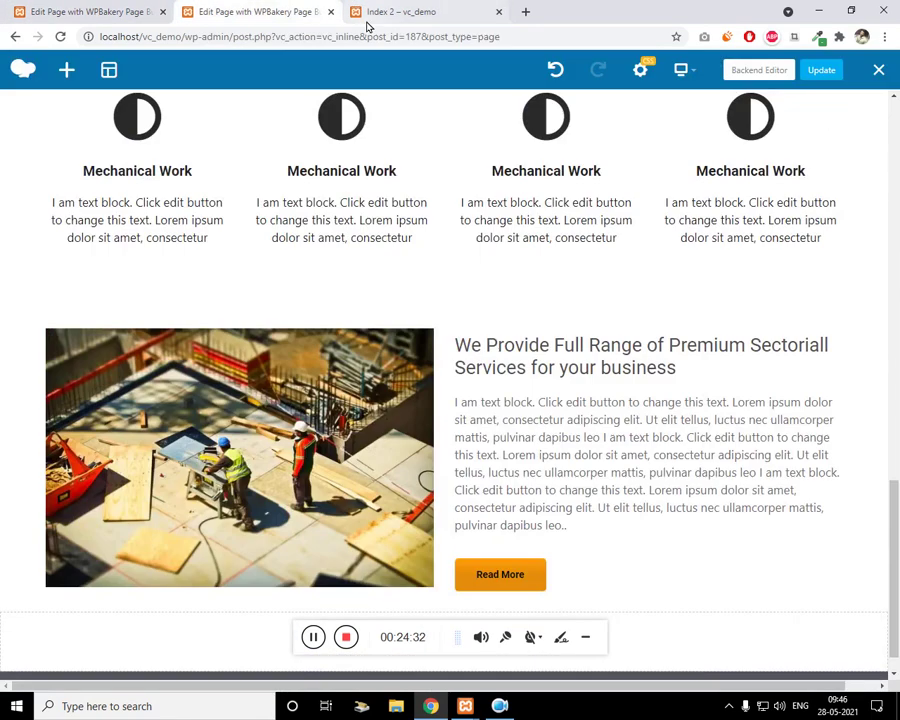
scroll(480, 352, "up", 8)
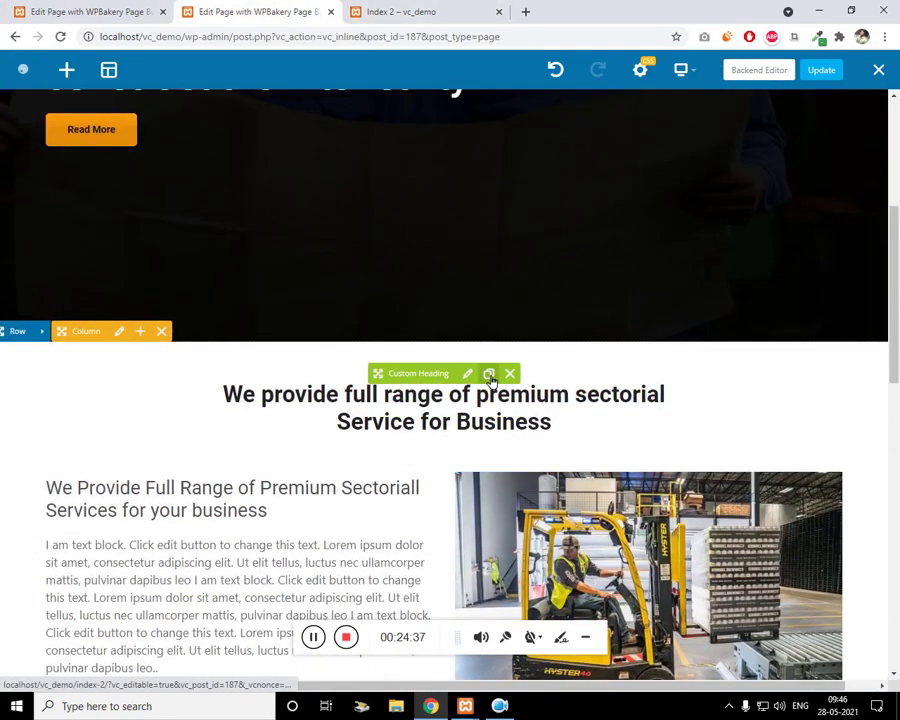
left_click(490, 376)
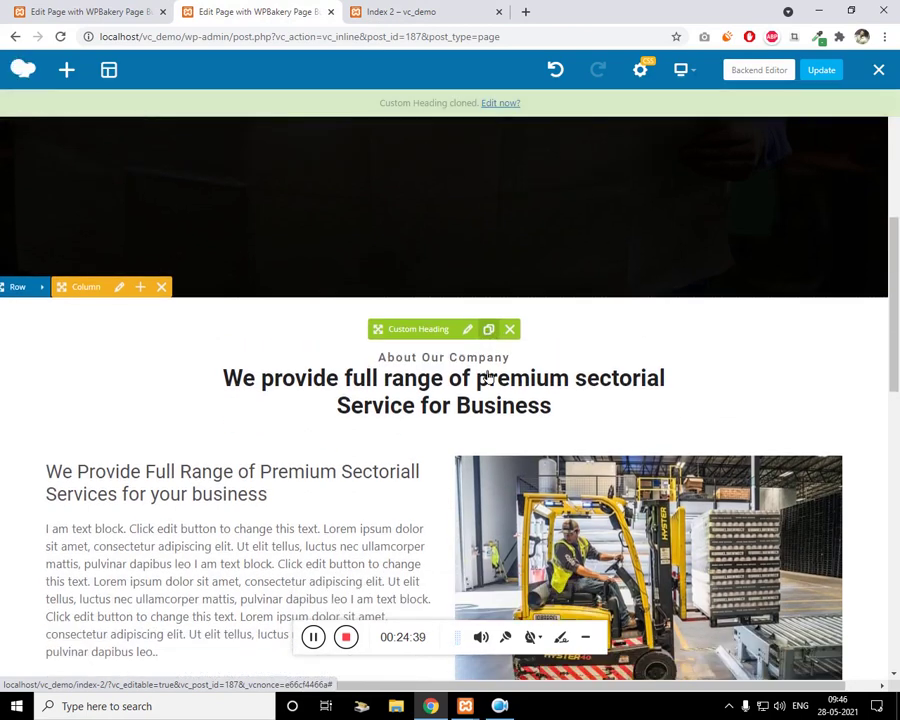
Move the duplicated "About Our Company" heading above the "We Provide Full Range" title beside the construction site image
scroll(486, 374, "down", 1)
scroll(416, 378, "down", 8)
left_click_drag(418, 383, 618, 436)
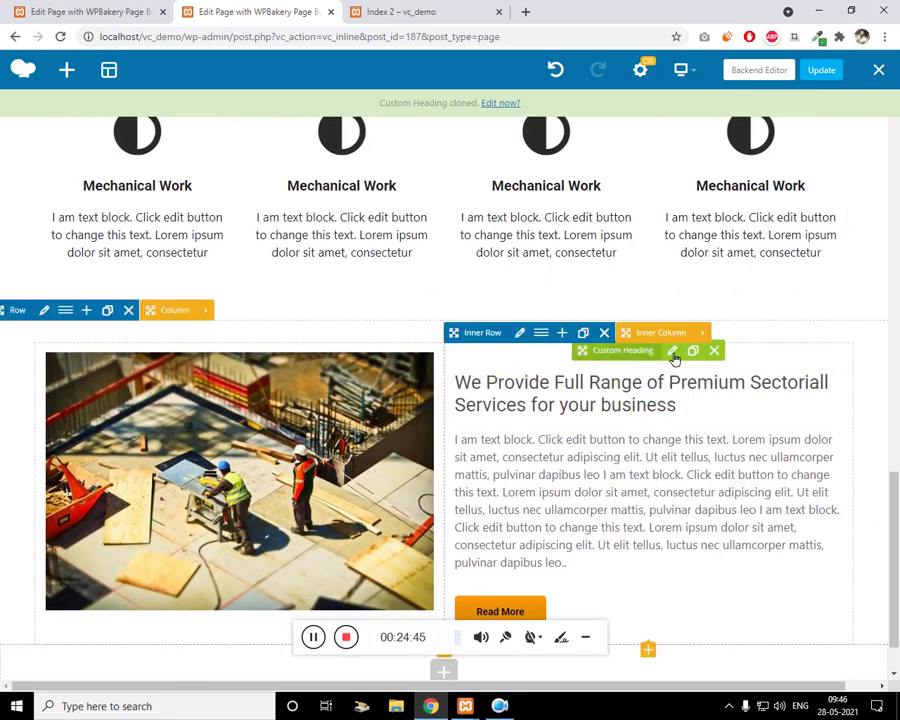
Set the text alignment of the "About Our Company" heading beside the construction site image to left, save, and close its settings
left_click(673, 352)
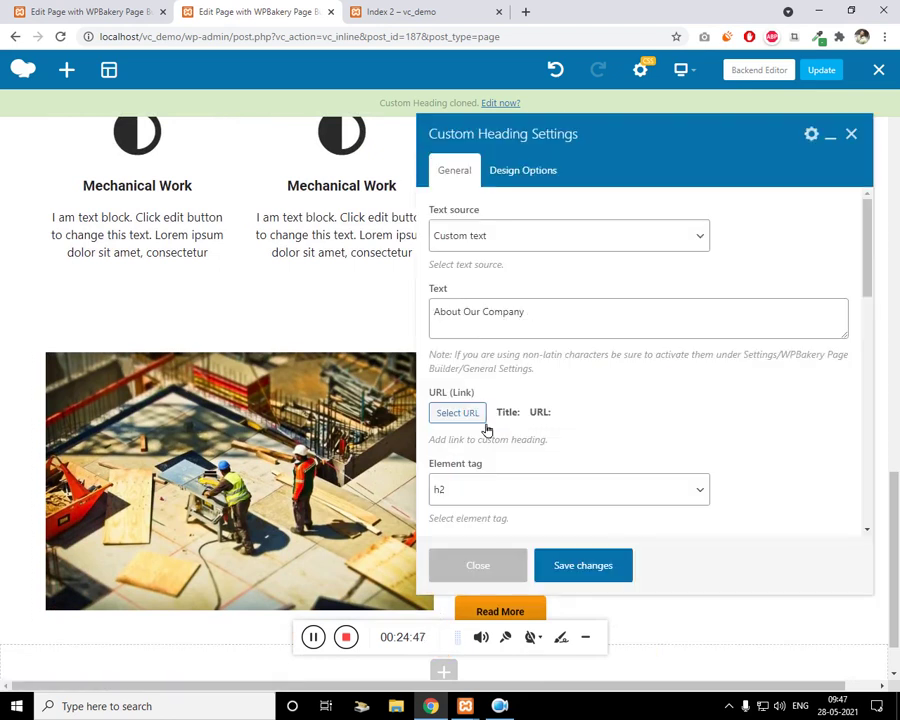
scroll(538, 333, "down", 2)
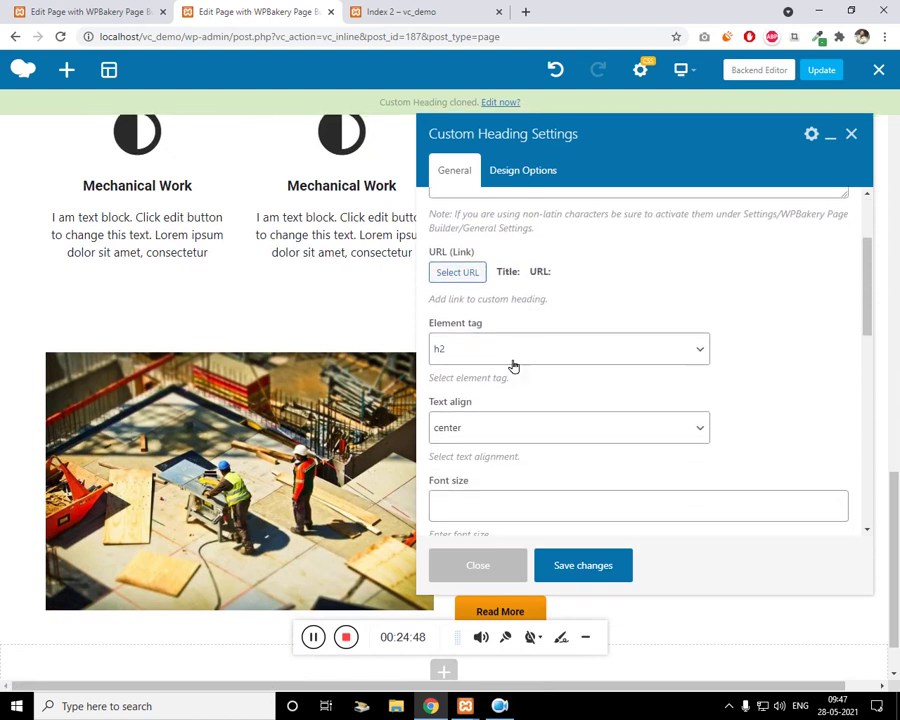
left_click(500, 427)
left_click(498, 462)
left_click(506, 427)
left_click(506, 450)
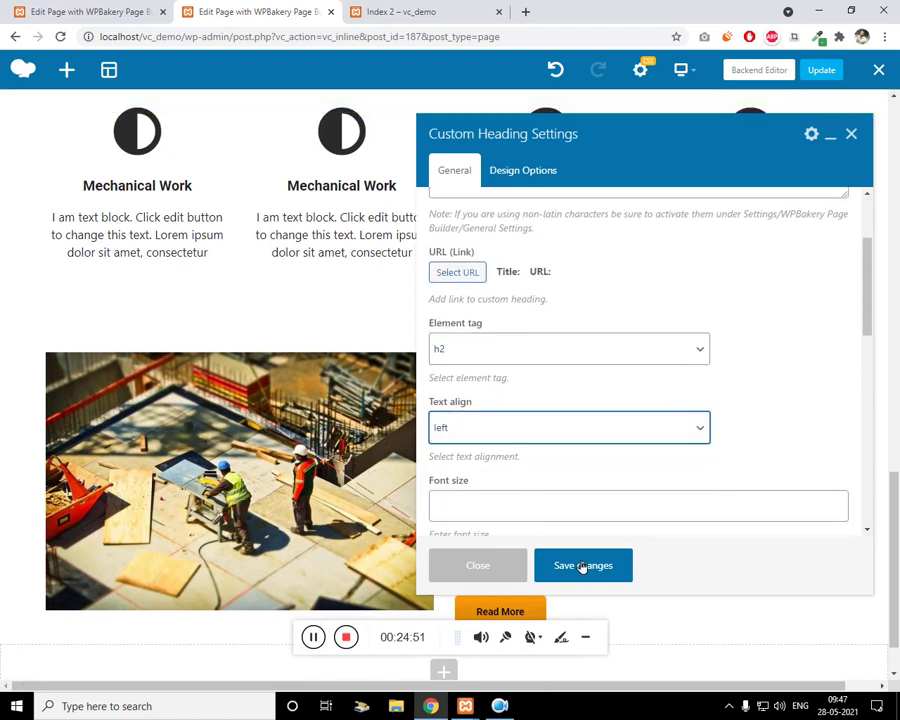
left_click(583, 567)
left_click(852, 135)
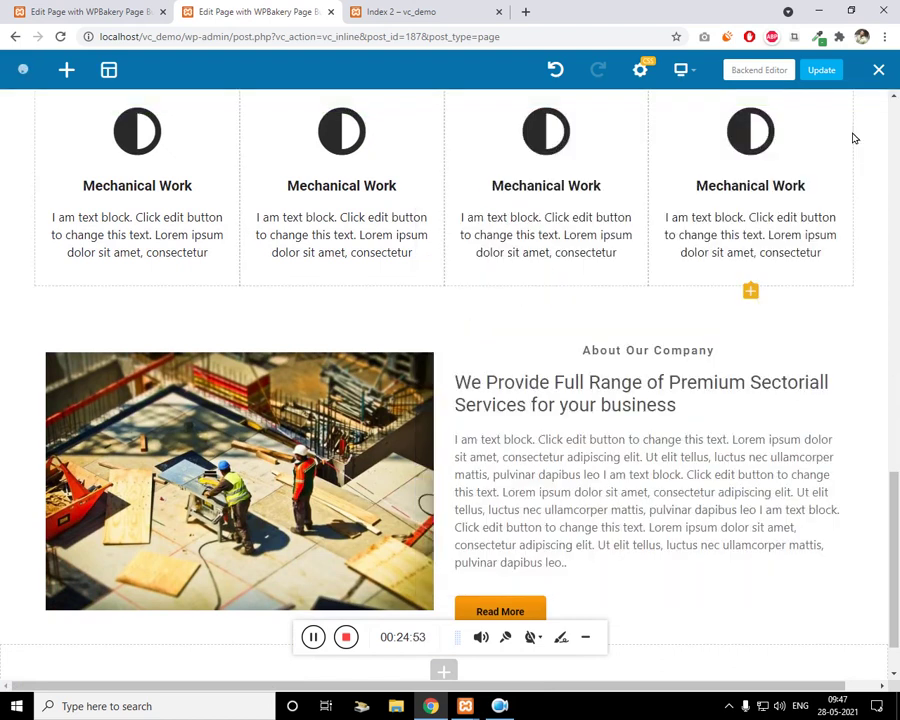
Copy the "Planning & Design Modern Equipment" heading text from the reference page and return to the Index 2 editor
mouse_move(603, 501)
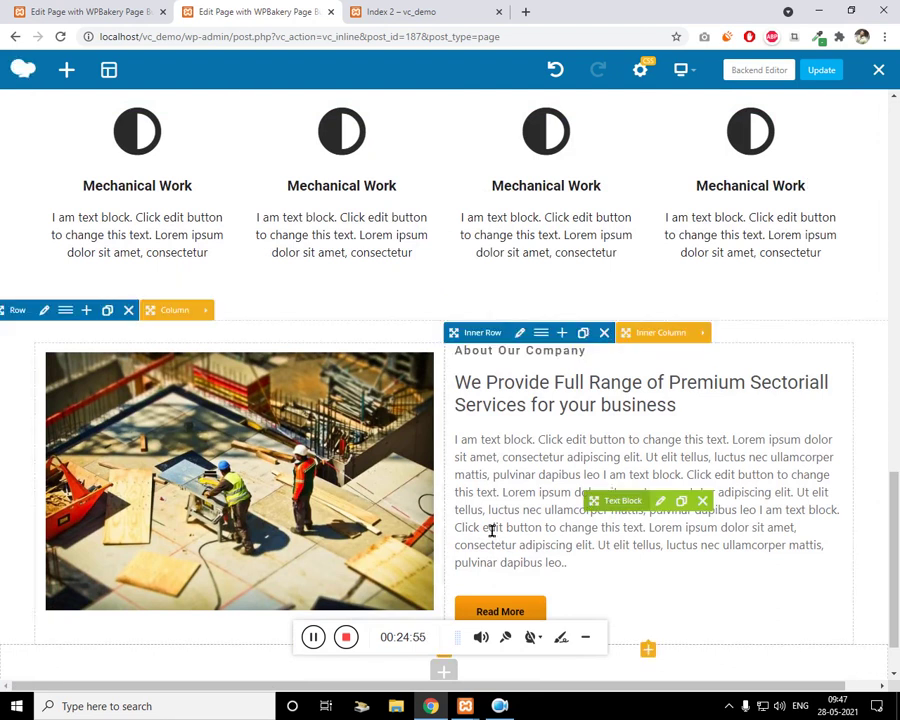
left_click(90, 11)
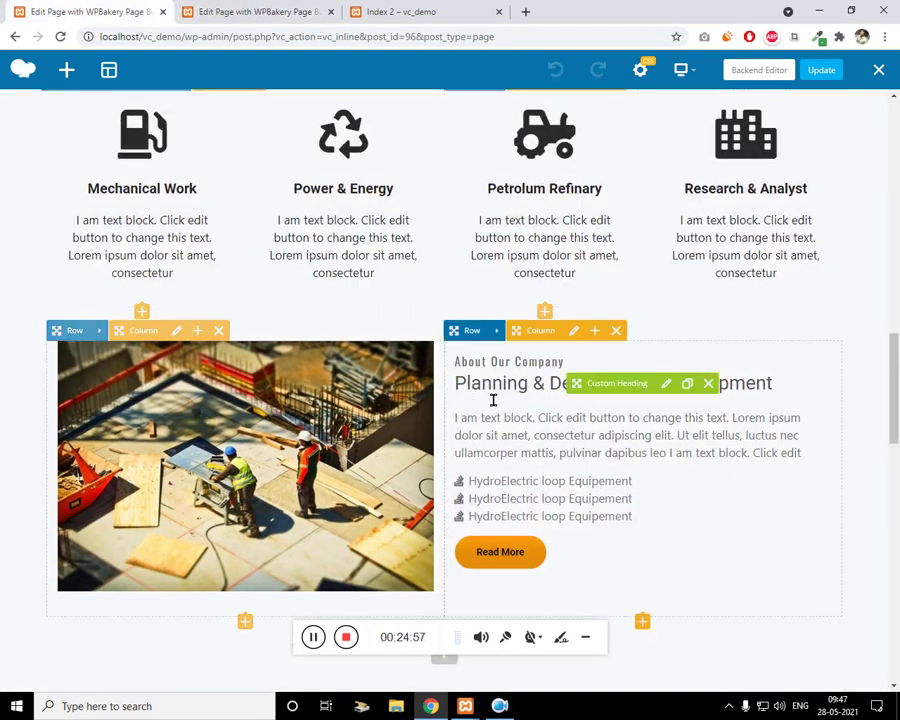
left_click(666, 383)
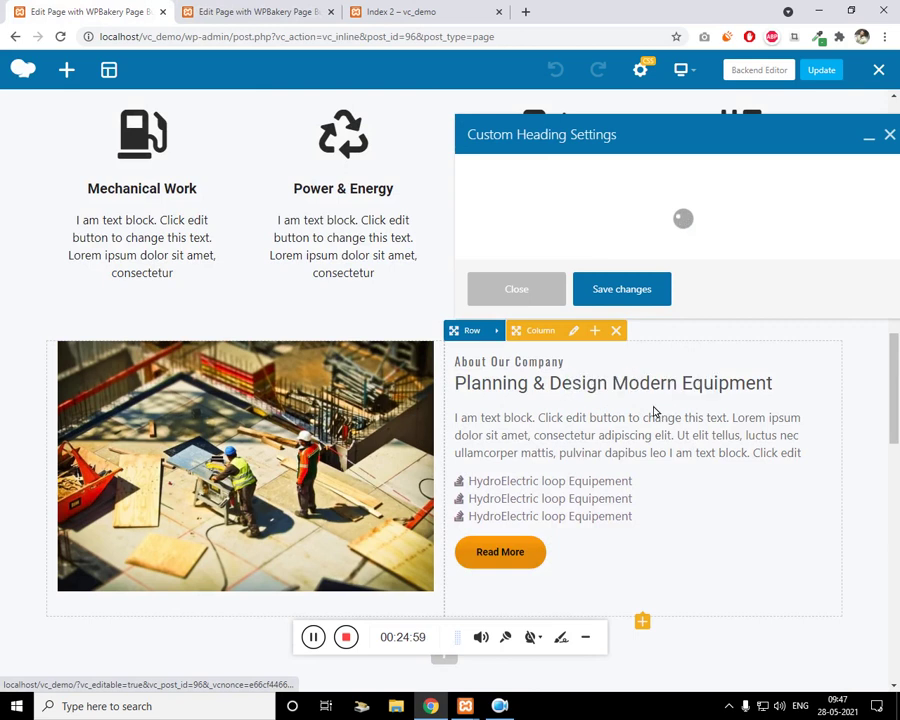
left_click(610, 330)
key("ctrl+a")
key("ctrl+c")
scroll(640, 400, "down", 8)
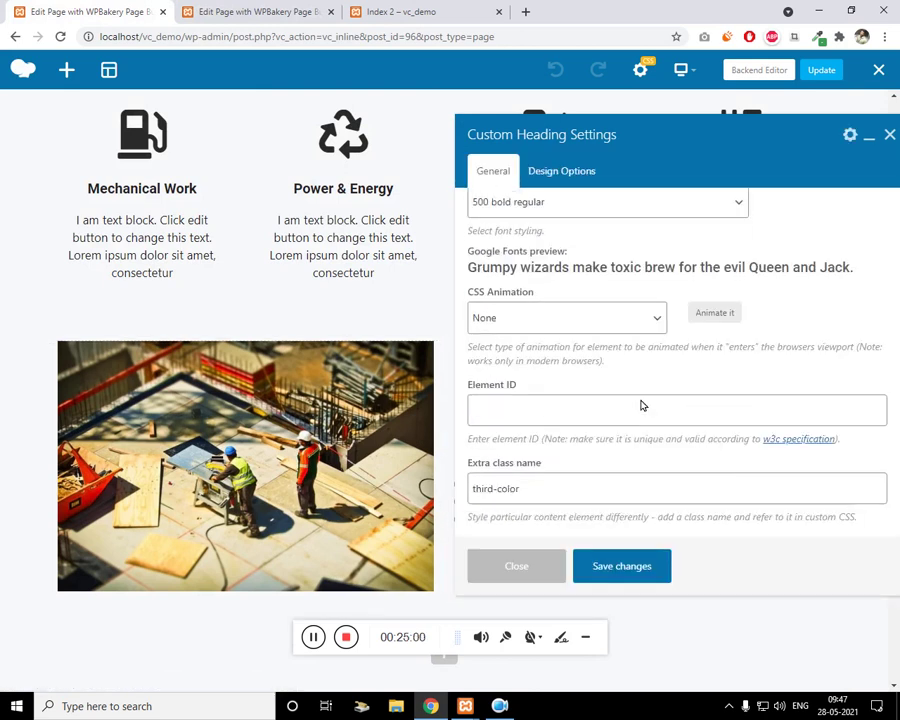
left_click(410, 12)
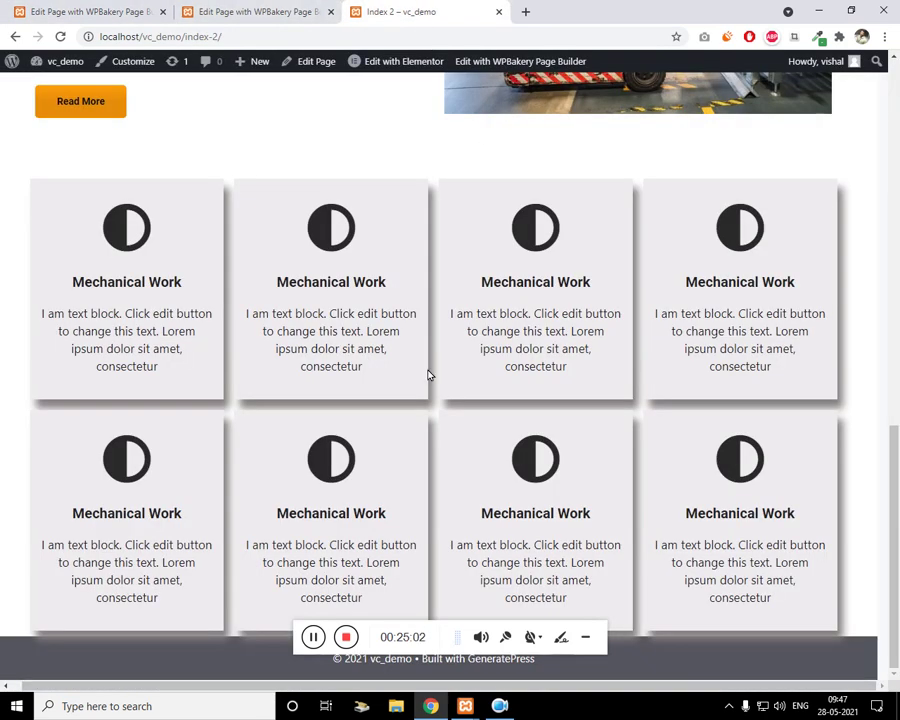
scroll(428, 375, "up", 3)
left_click(221, 11)
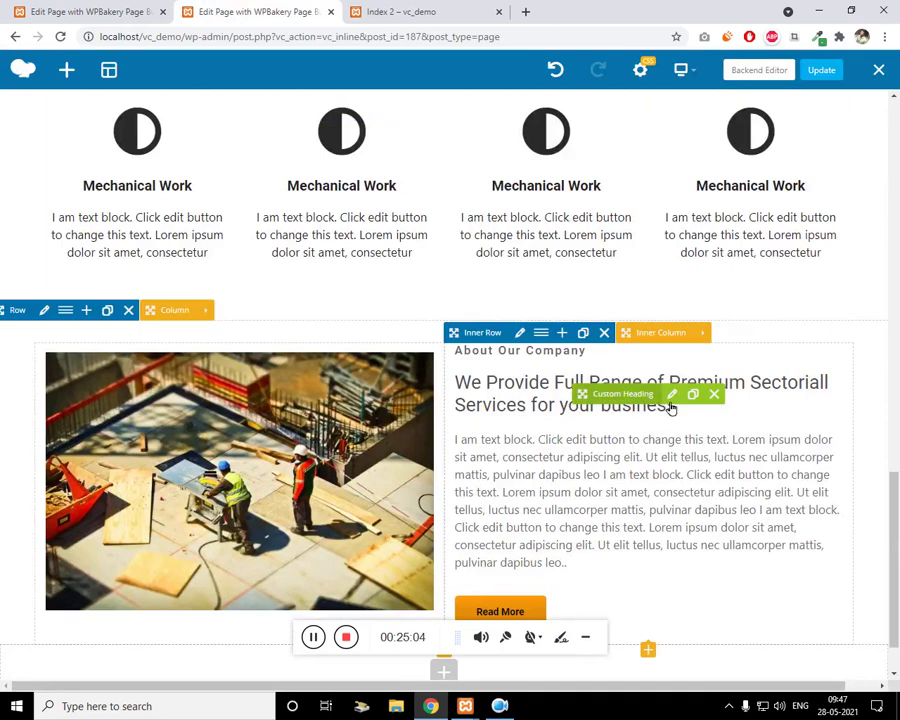
Replace the "We Provide Full Range" title text with "Planning & Design Modern Equipment", save, and close the heading settings
left_click(644, 400)
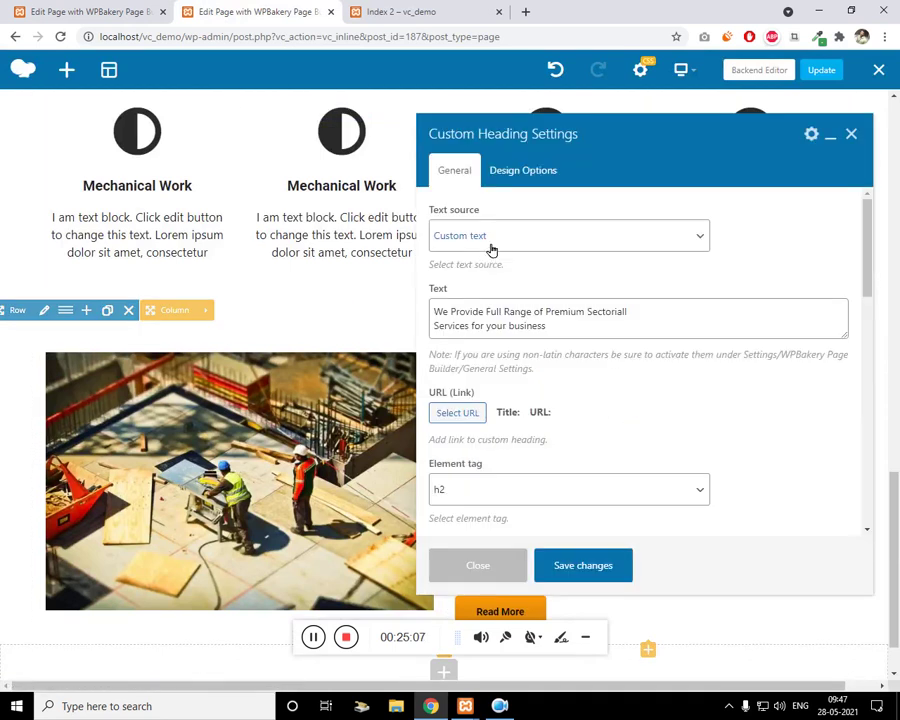
left_click(572, 331)
key("ctrl+a")
key("ctrl+v")
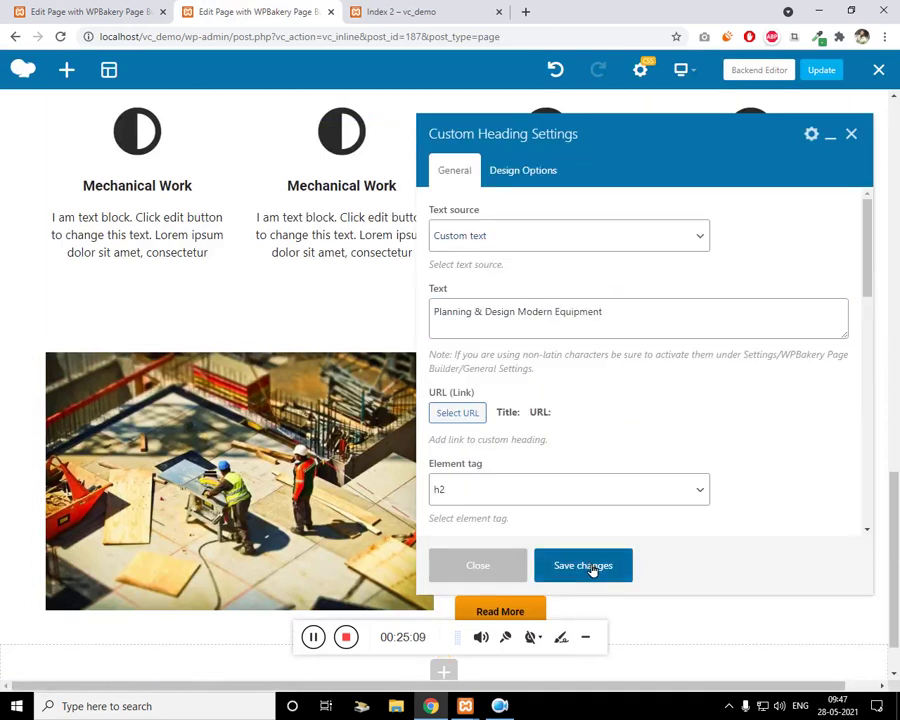
left_click(574, 566)
left_click(851, 134)
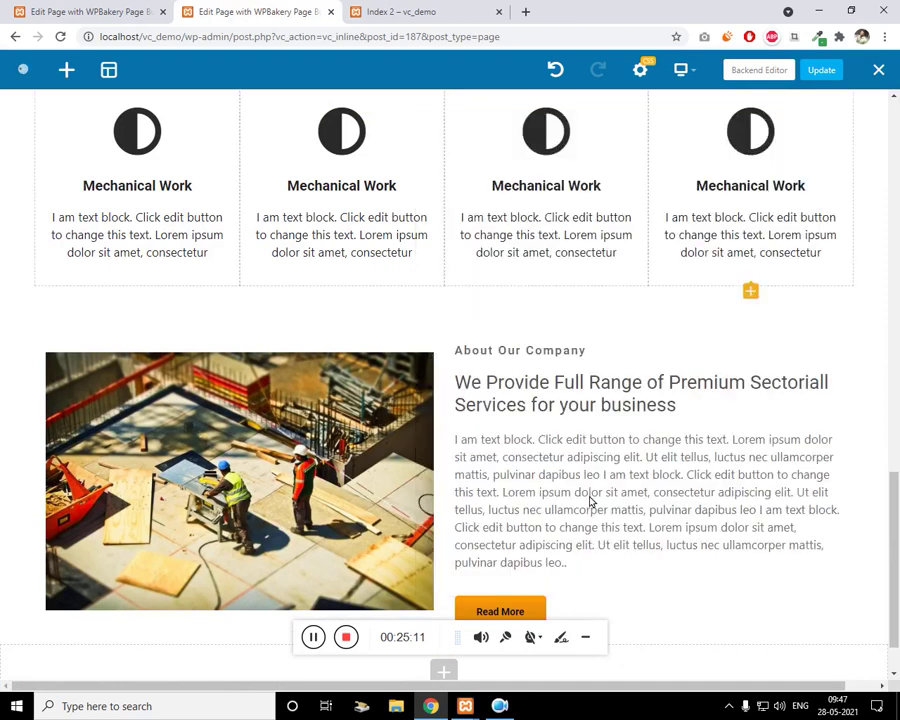
Replace the paragraph below the title with a list of three "HydroElectric loop Equipement" items
left_click(662, 484)
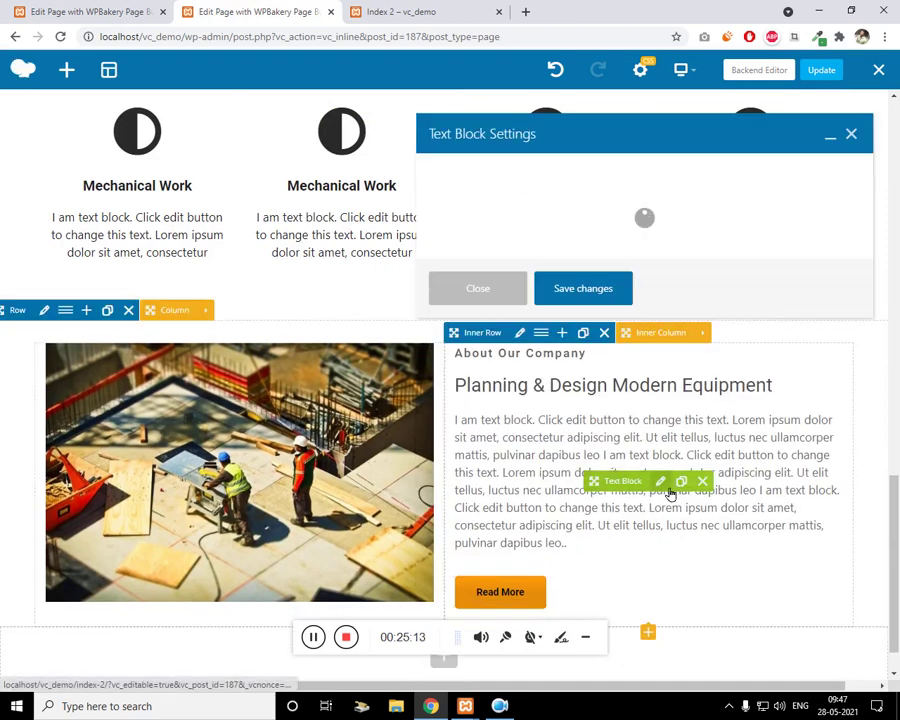
left_click(558, 376)
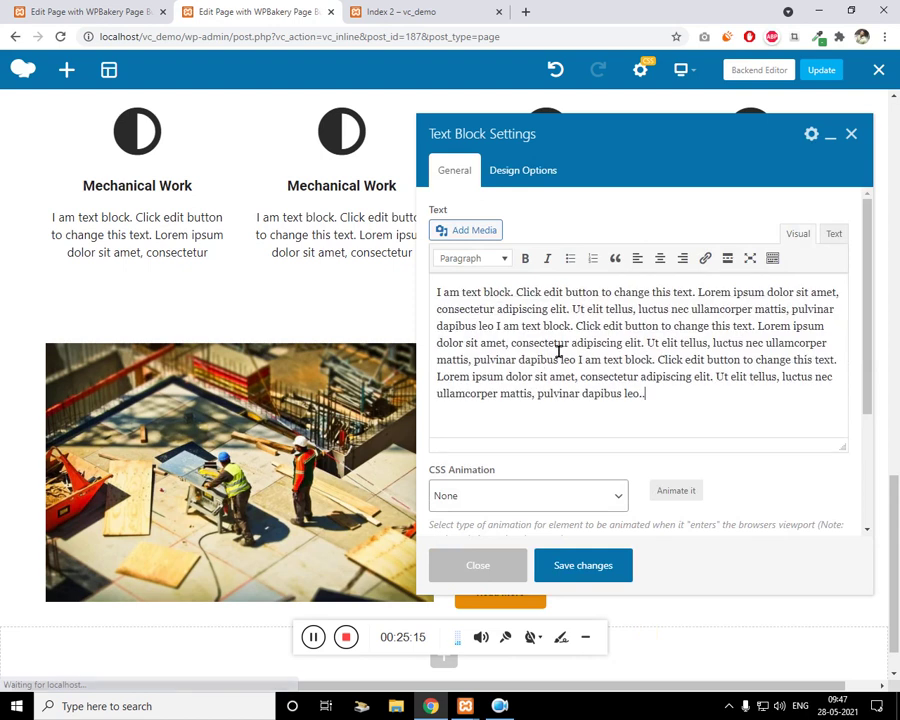
key("ctrl+a")
key("BackSpace")
left_click(313, 638)
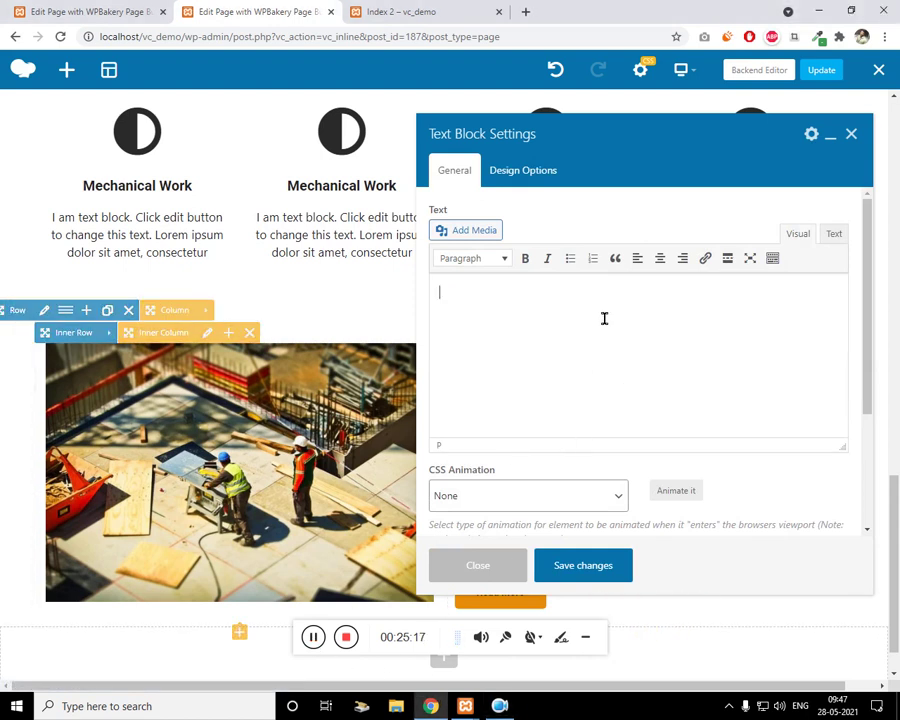
type("HydroElectric loop Equipment HydroElectric loop Equipment HydroElectric loop Equipment")
Set the list text block's extra class name to custom-li, save and close its settings, and update the page
scroll(540, 459, "down", 3)
triple_click(567, 498)
type("c")
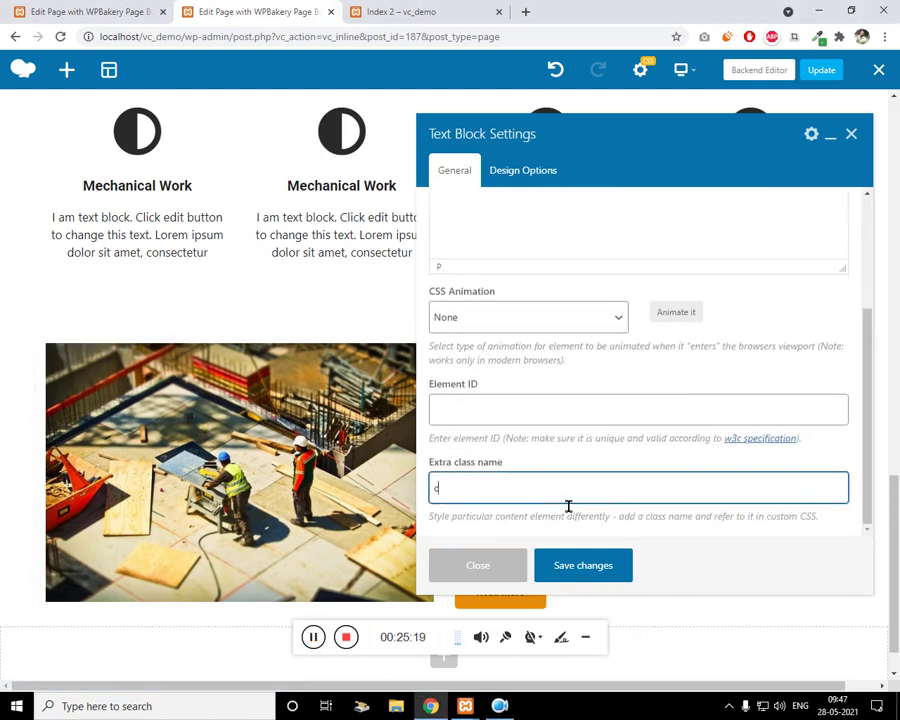
type("ustom")
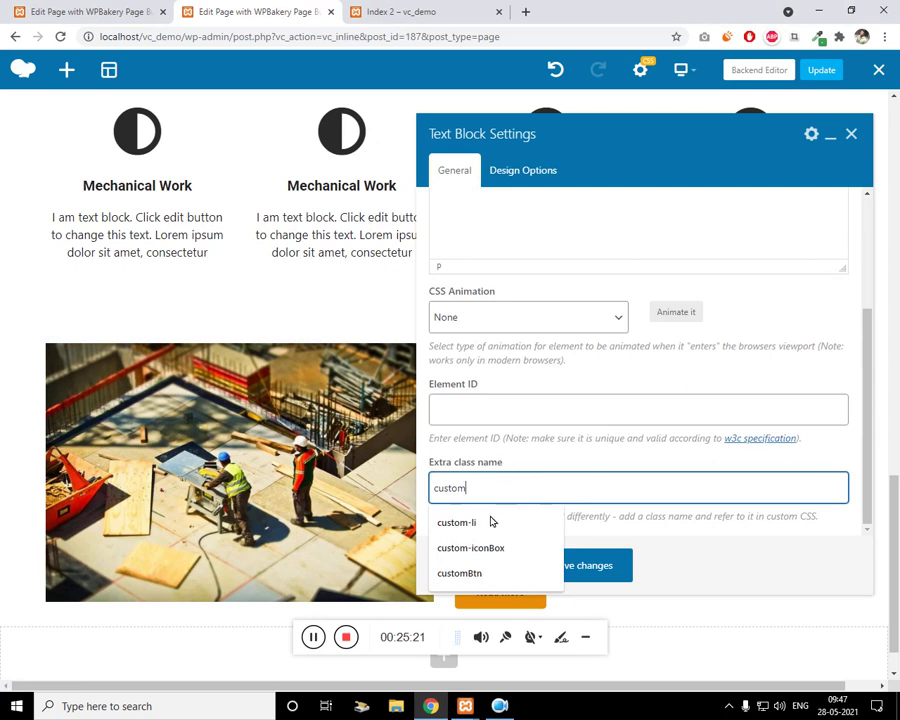
left_click(490, 521)
left_click(604, 574)
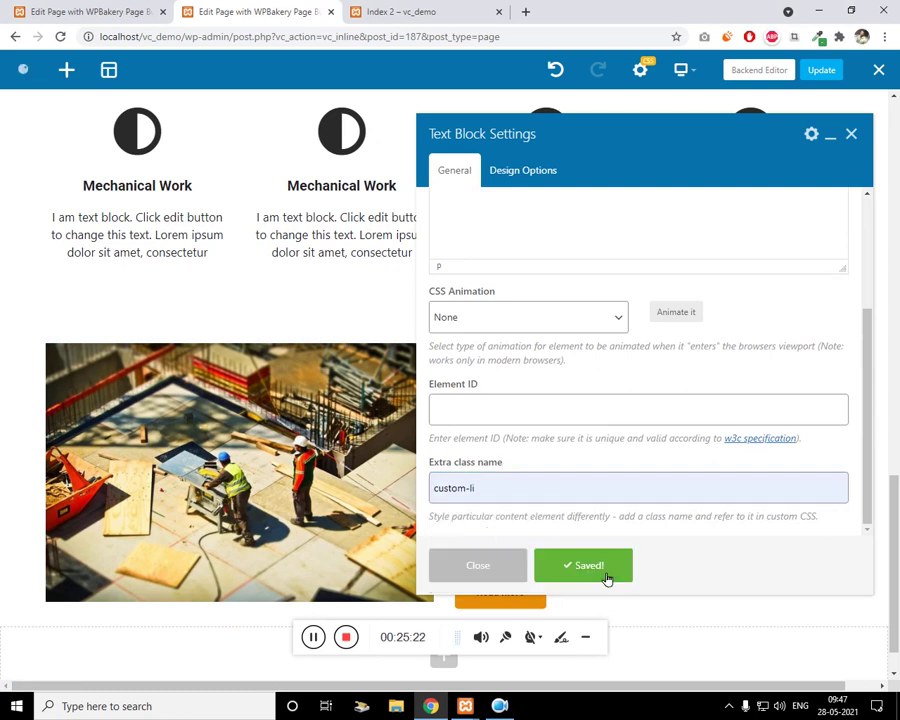
left_click(851, 134)
left_click(824, 72)
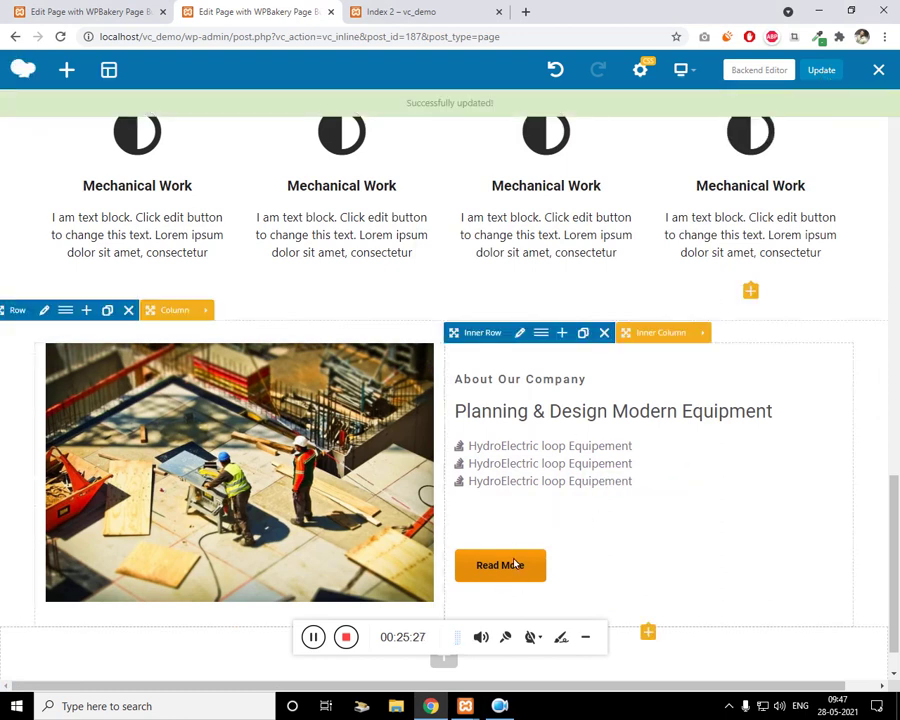
Copy the paragraph below the "Planning & Design Modern Equipment" heading on the reference page and return to the Index 2 editor
left_click(80, 12)
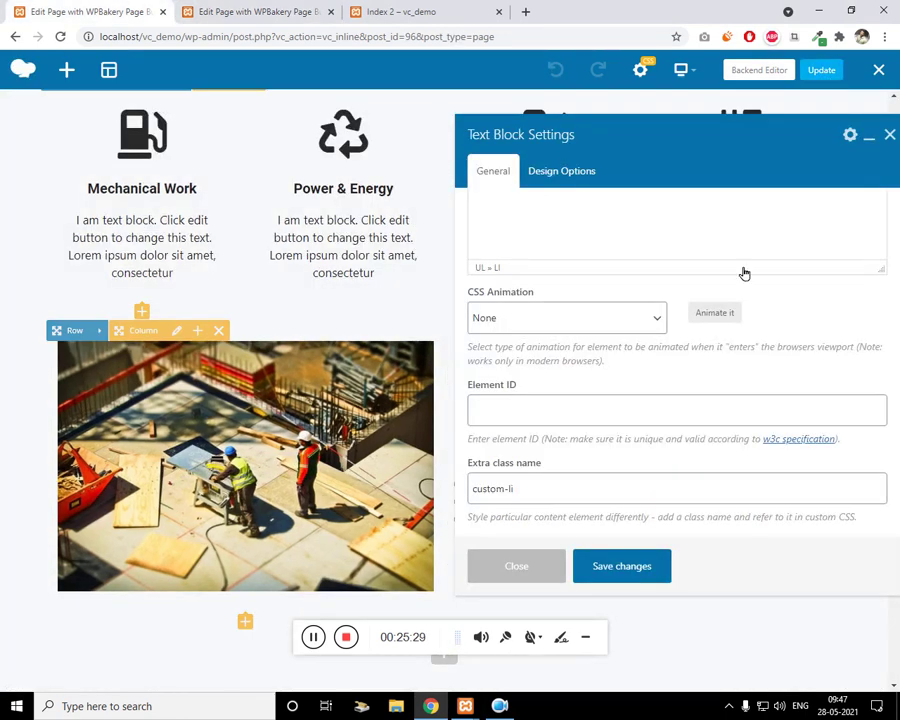
left_click(889, 135)
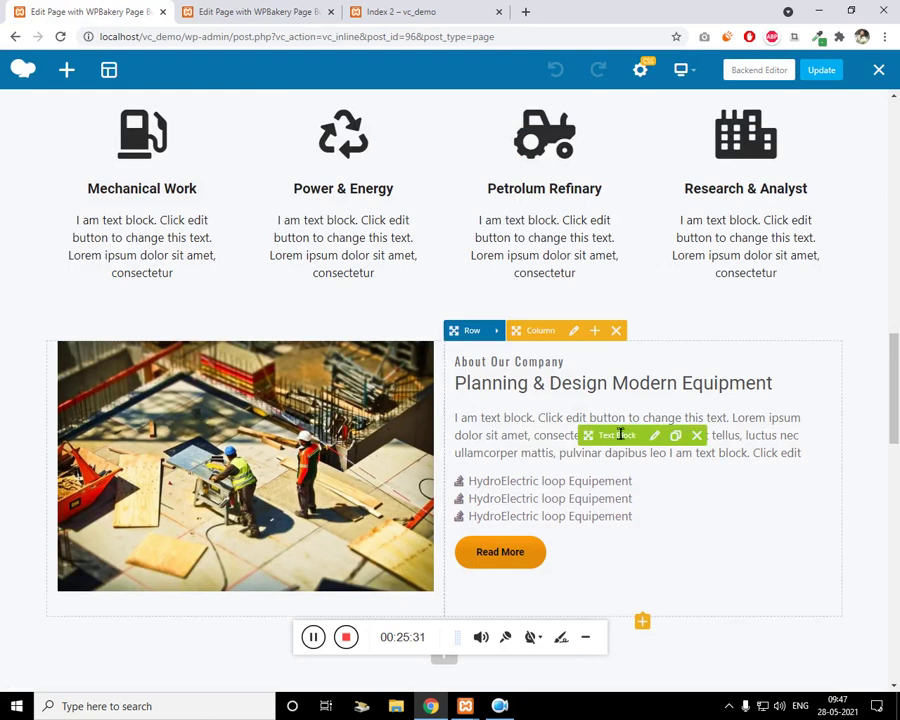
left_click(656, 436)
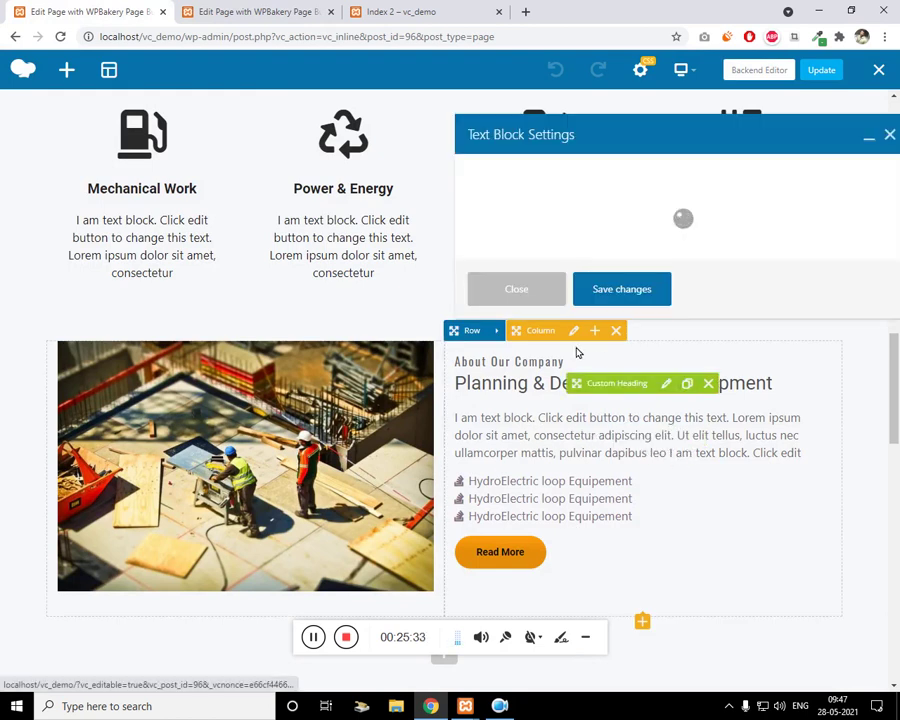
key("ctrl+a")
left_click(288, 10)
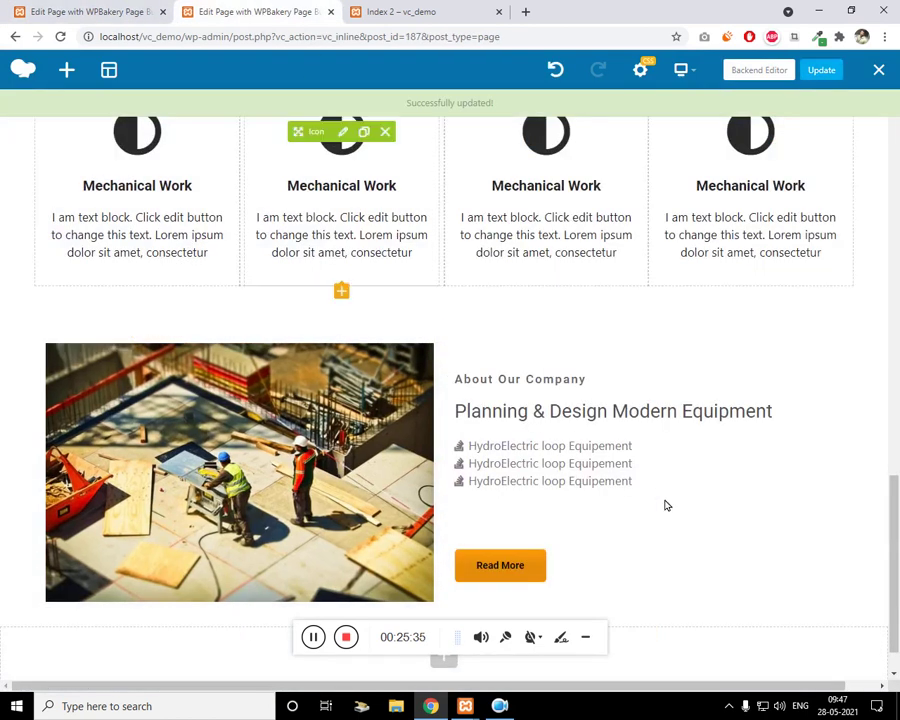
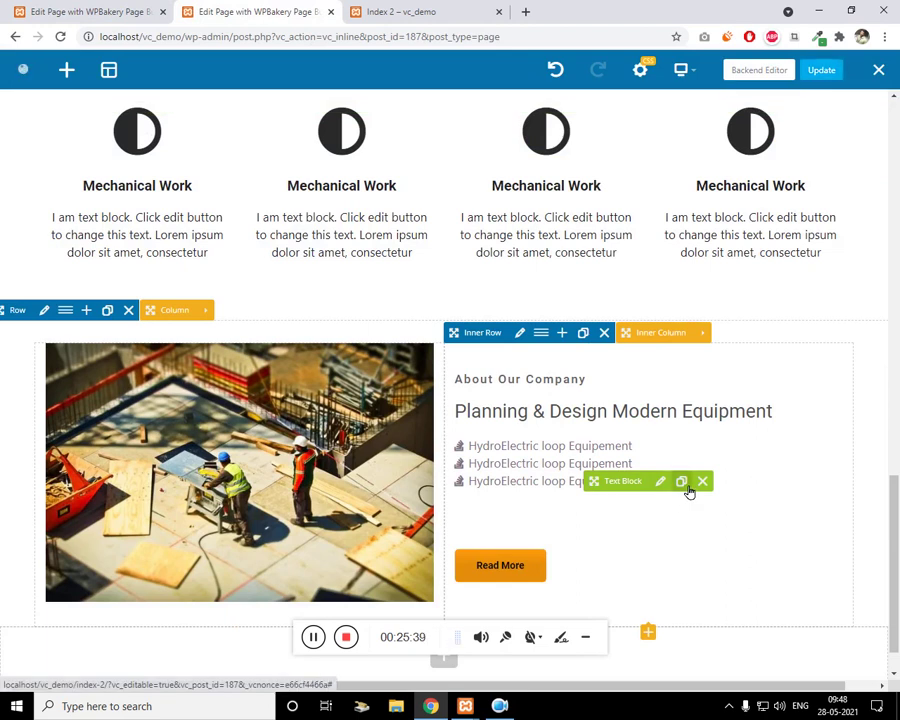
Duplicate the HydroElectric list block and replace the upper copy's content with the copied "I am text block" paragraph, without bullets
left_click(682, 481)
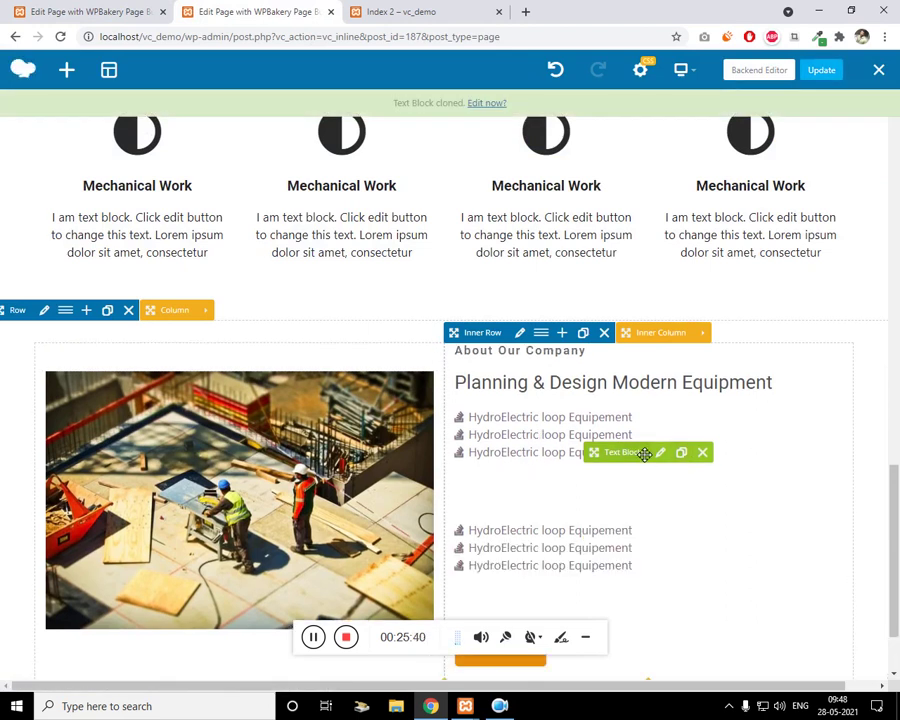
left_click(667, 458)
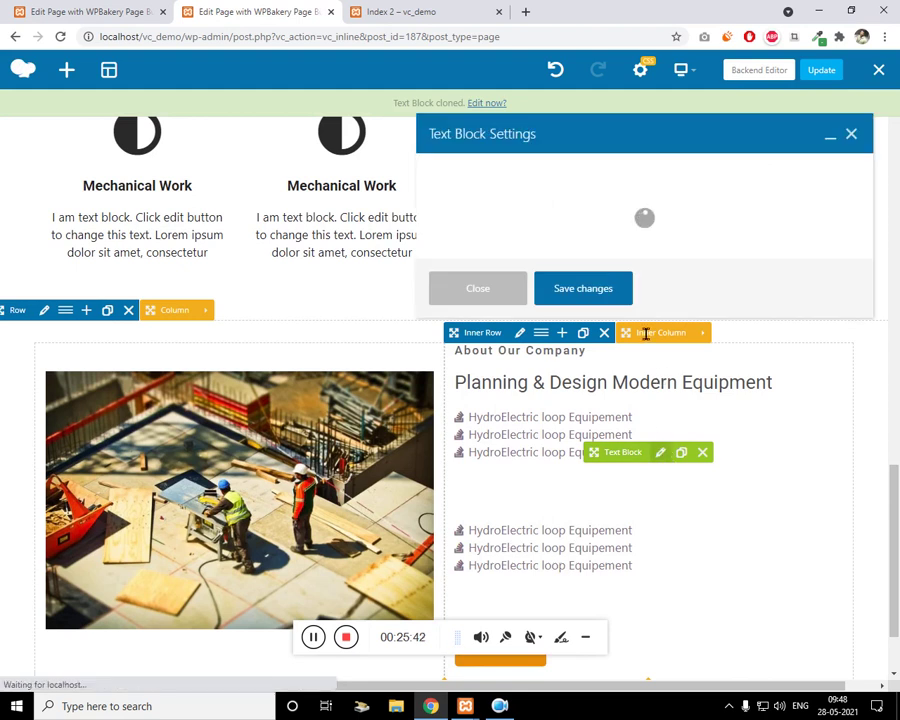
key("ctrl+a")
type("I am text block. Click edit button to change this text. Lorem ipsum dolor sit amet, consectetur adipiscing elit. Ut elit tellus, luctus nec ullamcorper mattis, pulvinar dapibus leo I am text block. Click edit")
key("ctrl+a")
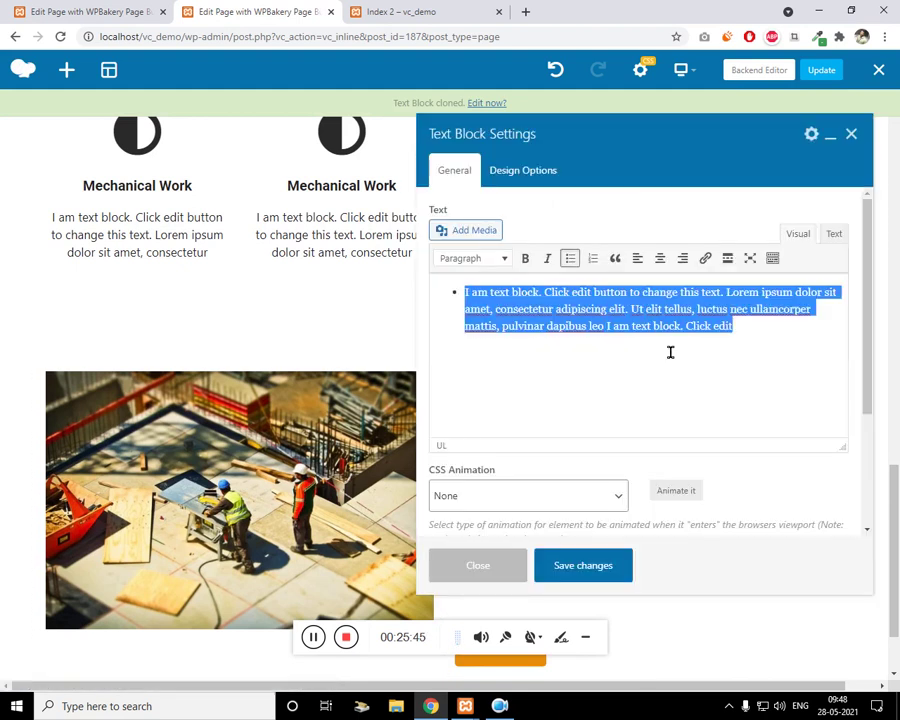
left_click(670, 352)
left_click(571, 260)
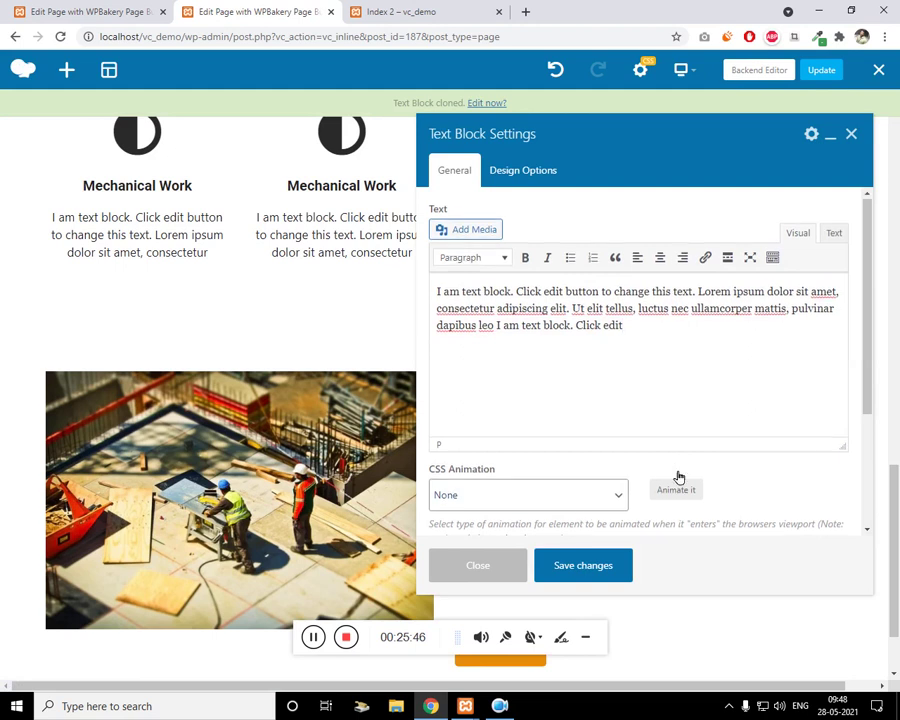
Clear the extra class name of the paragraph text block, save and close its settings, and update the page
scroll(677, 470, "down", 2)
triple_click(538, 490)
key("BackSpace")
left_click(568, 560)
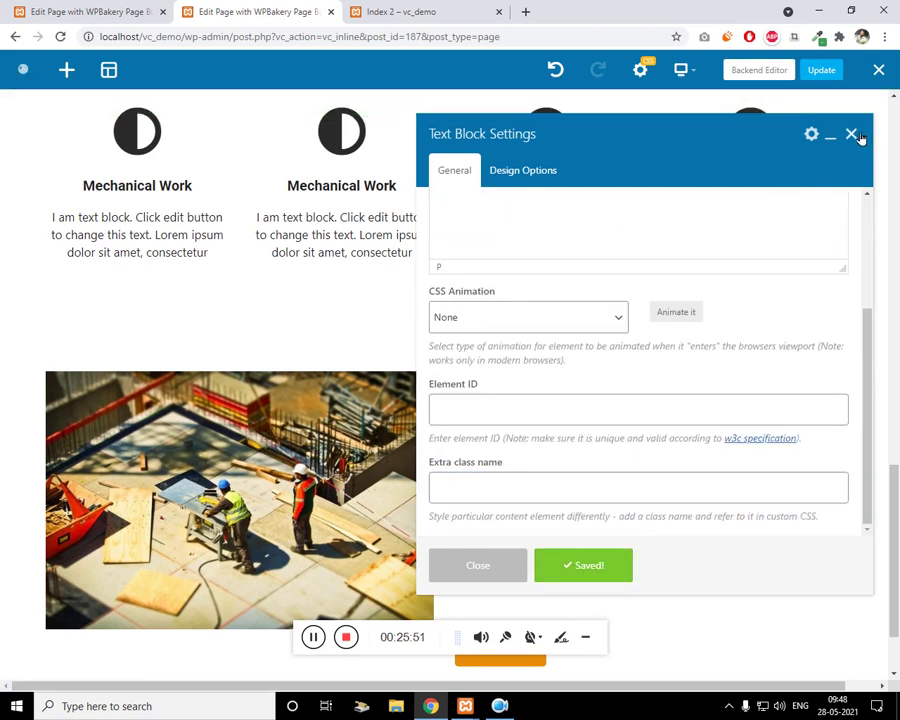
left_click(821, 70)
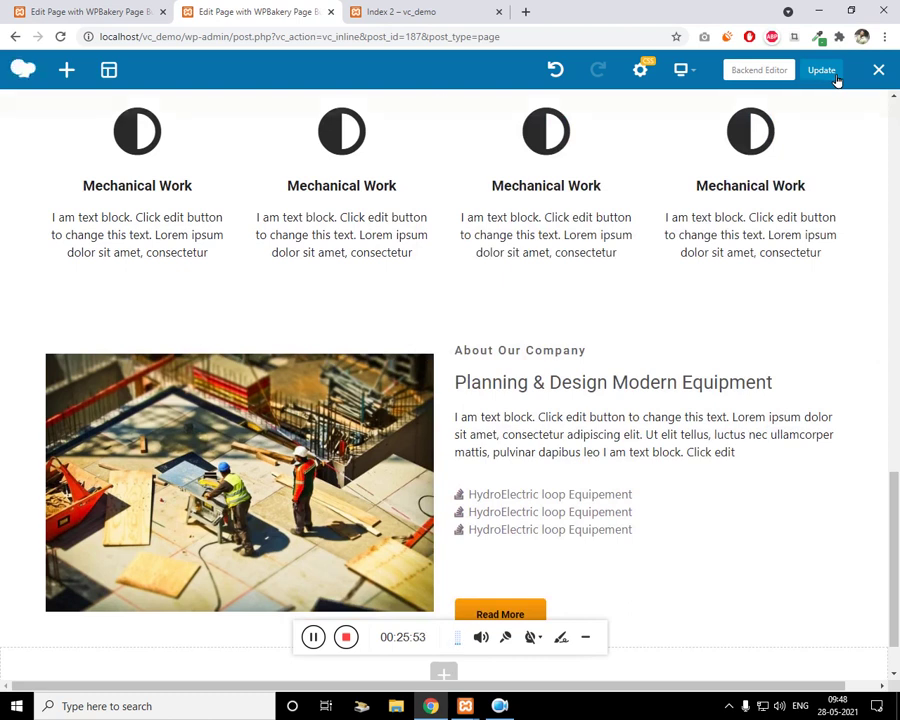
Close the text block settings on the reference page and return to the Index 2 editor
left_click(147, 8)
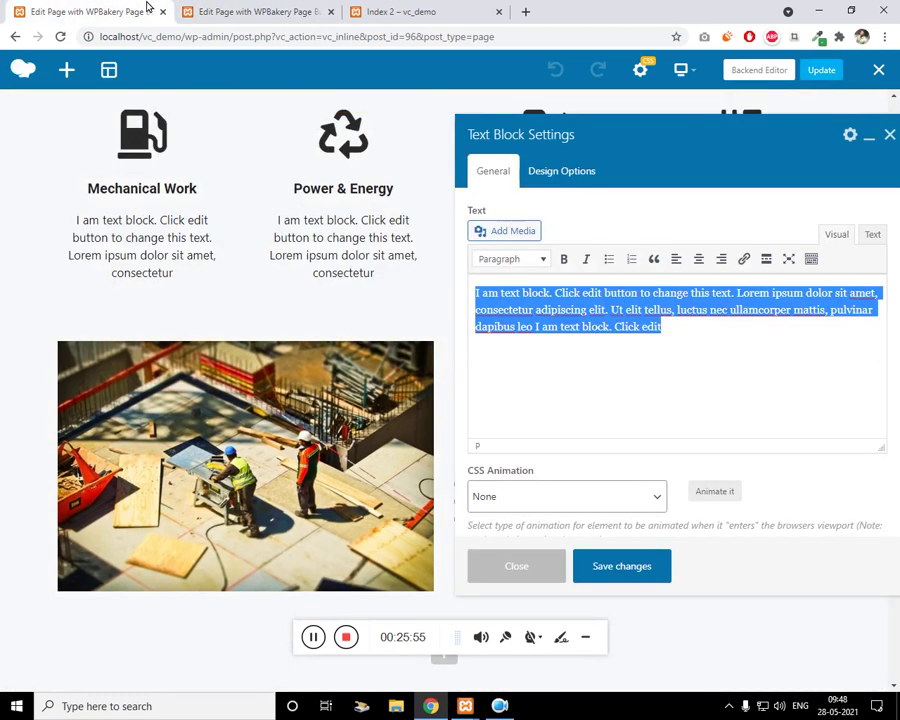
left_click(891, 135)
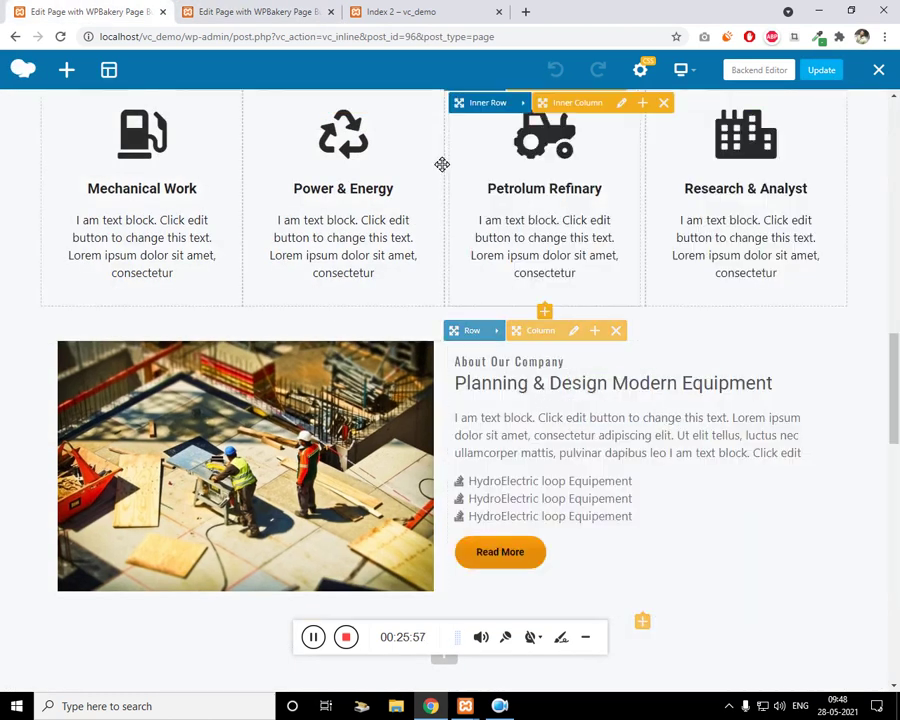
left_click(270, 8)
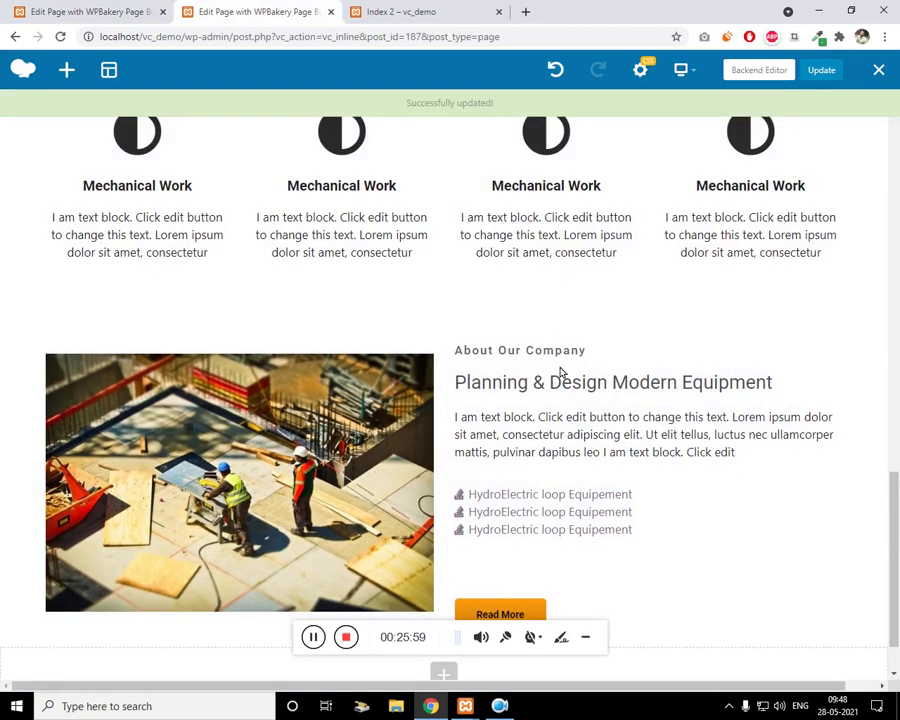
Set the top margin of the "Planning & Design Modern Equipment" heading to -20, then save and close its settings
left_click(673, 388)
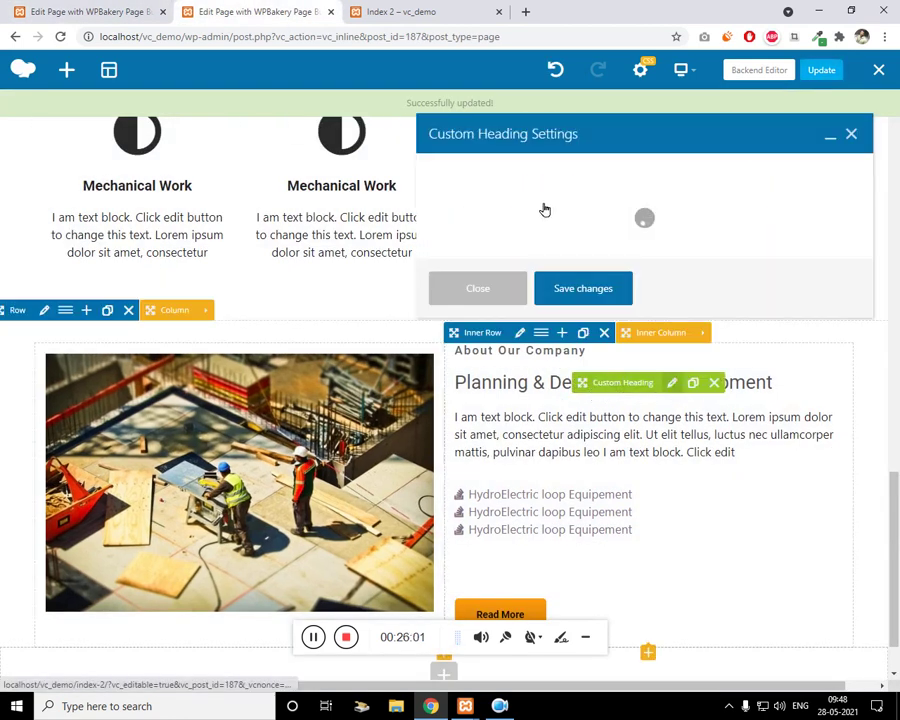
left_click(522, 170)
left_click(541, 239)
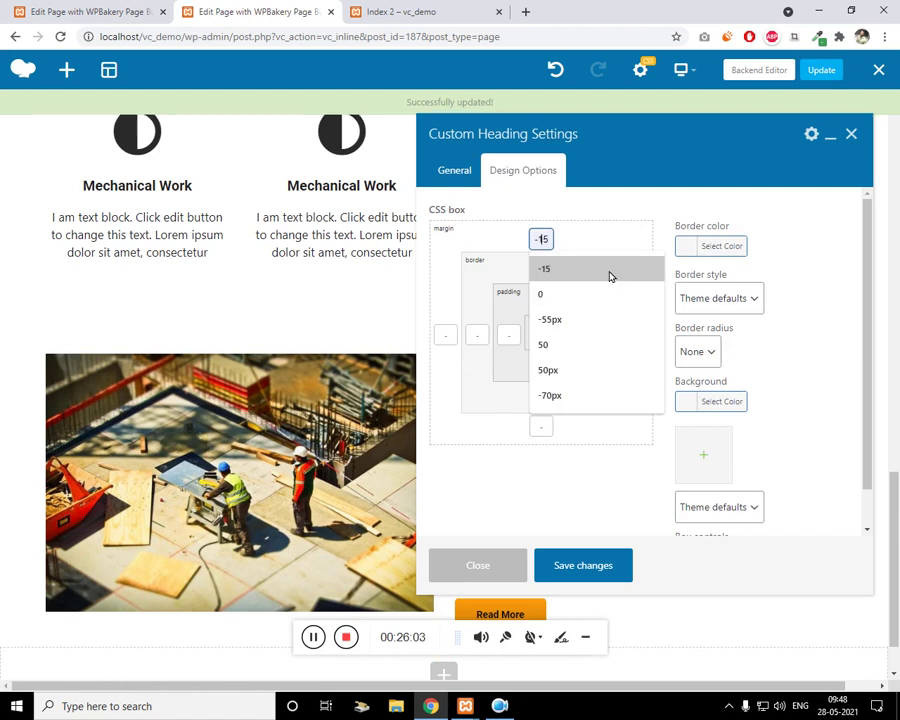
type("-20")
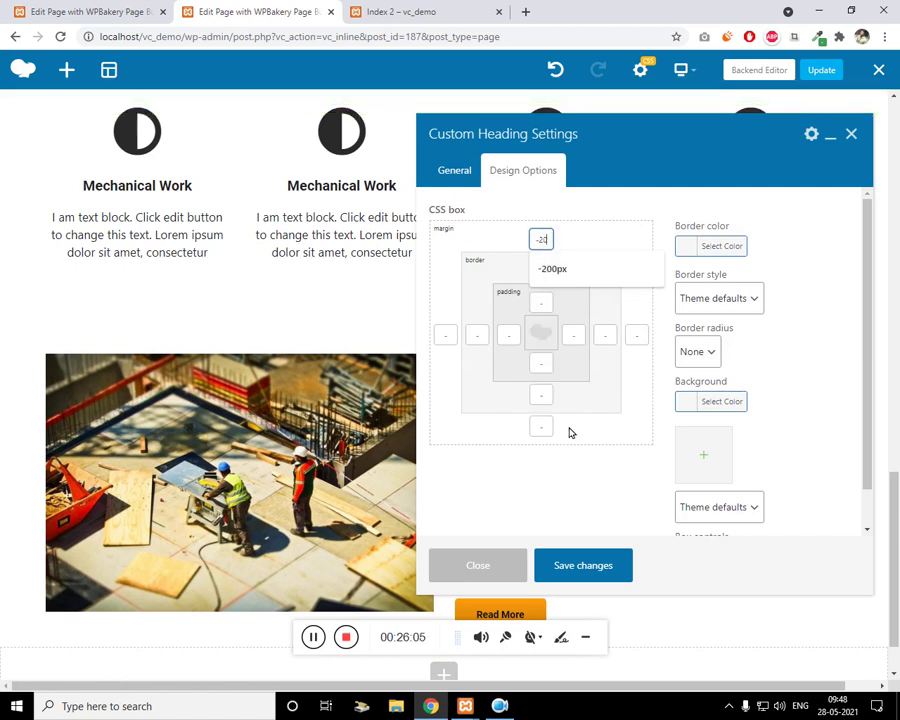
left_click(570, 567)
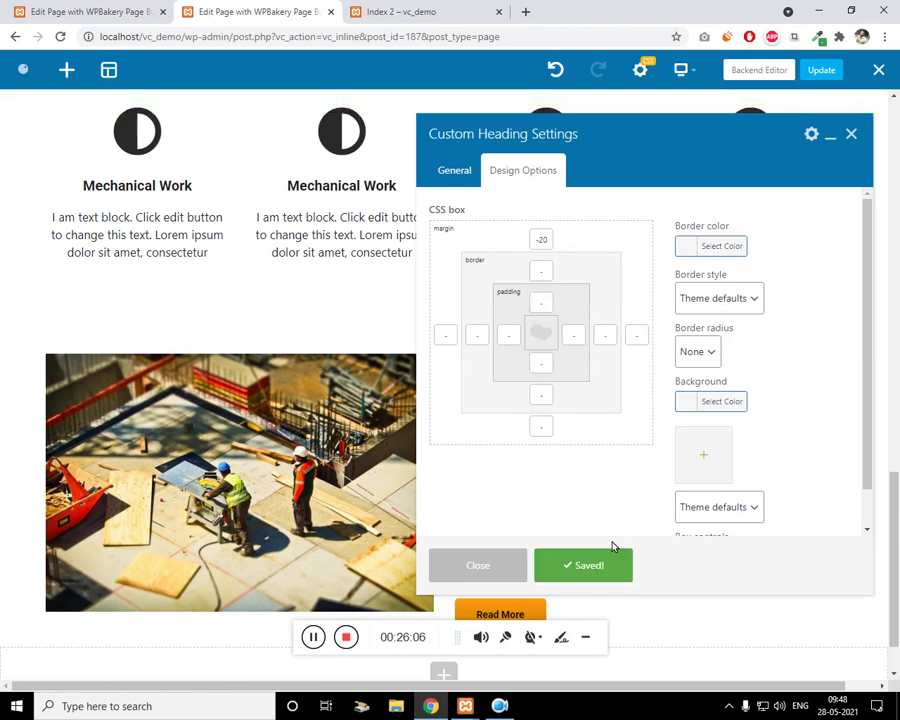
left_click(852, 135)
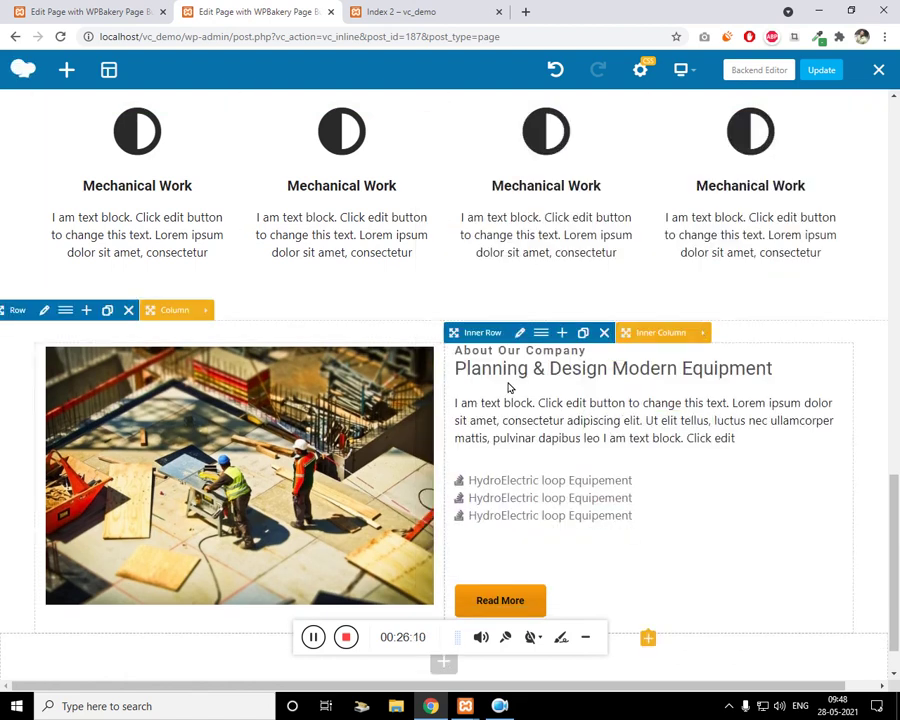
Review the general settings of the inner row holding the About Our Company content, save and close them, and update the page
left_click(519, 332)
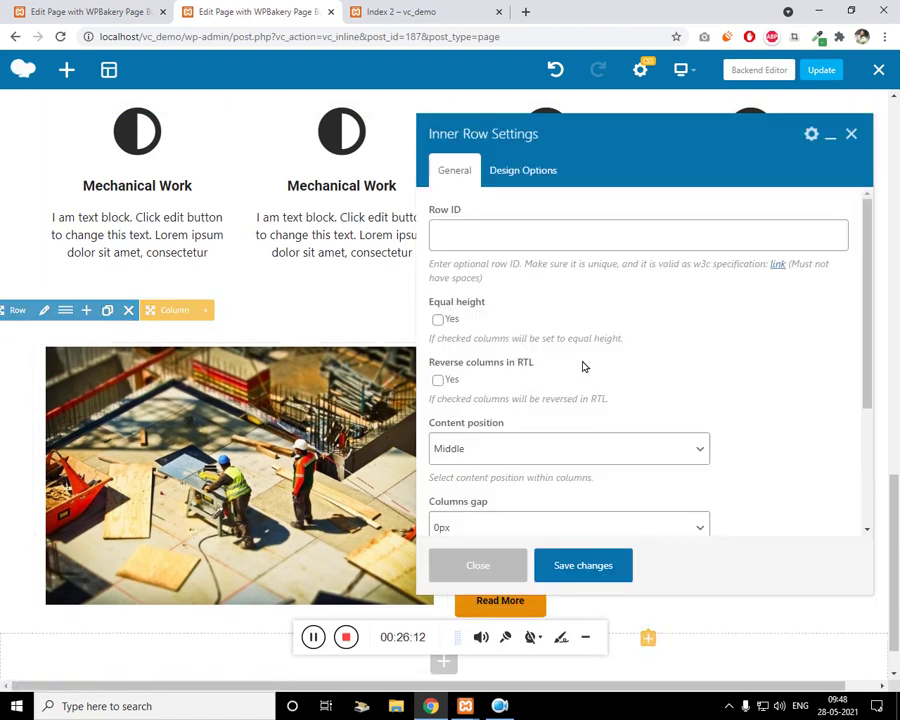
scroll(582, 364, "down", 3)
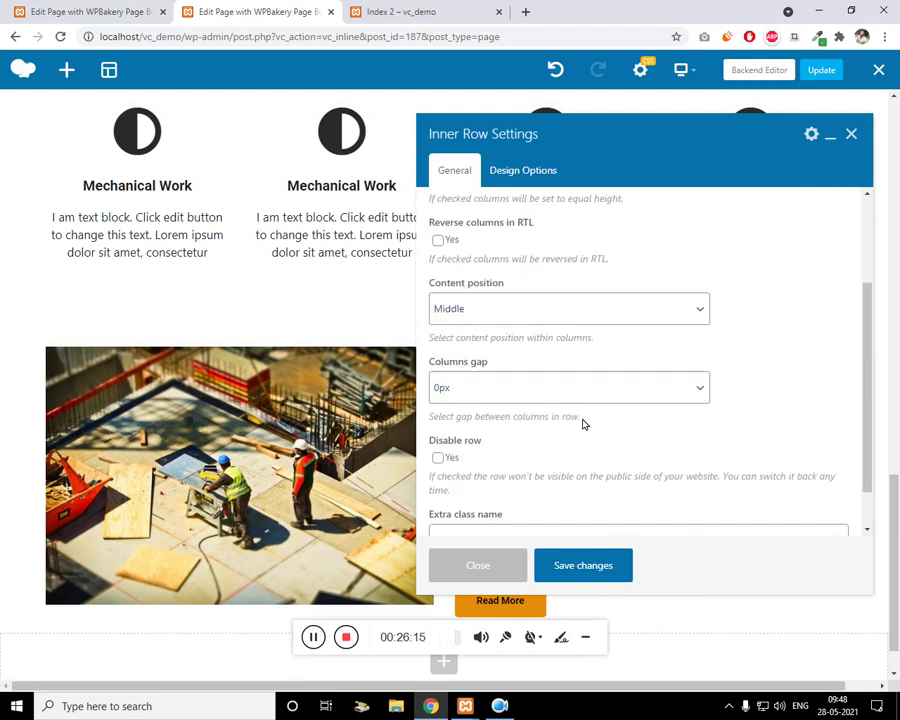
scroll(577, 410, "up", 2)
scroll(572, 460, "down", 1)
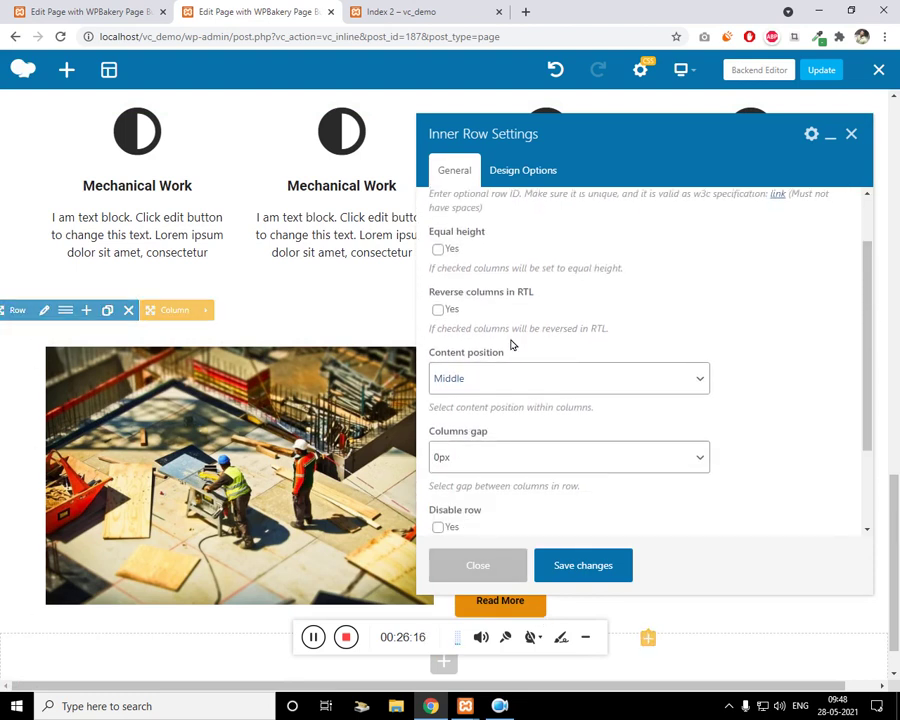
scroll(493, 342, "up", 1)
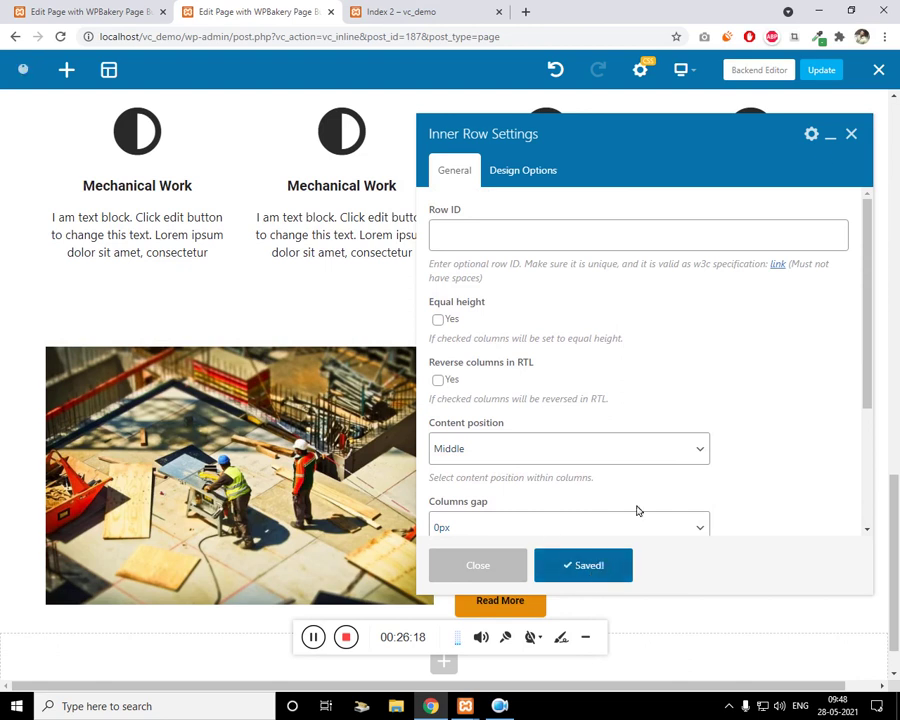
left_click(851, 133)
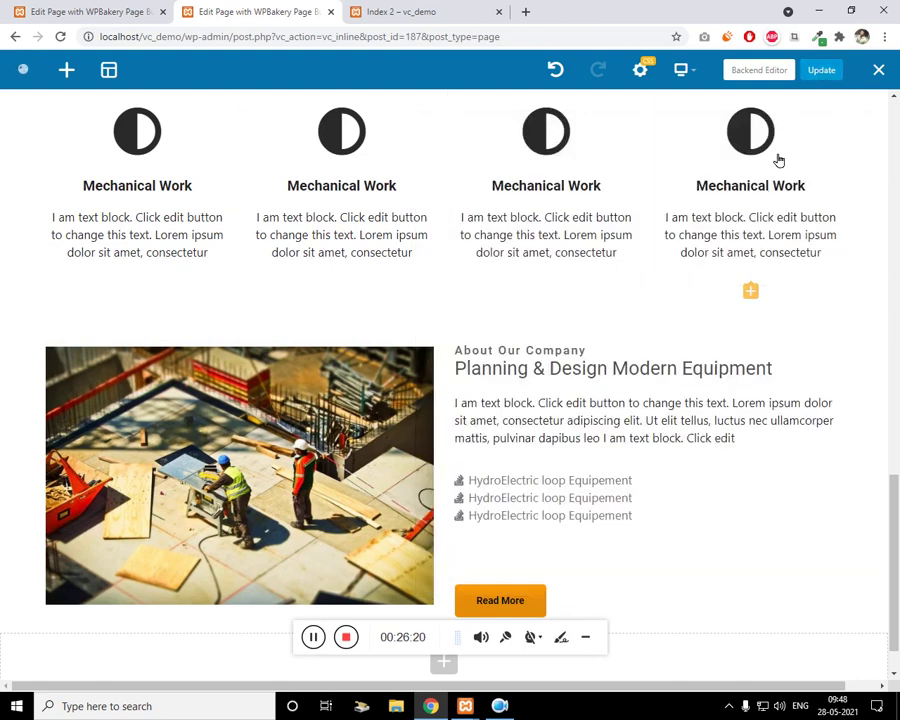
Set the About Our Company row's content position to Middle, save and close its settings, and update the page
scroll(536, 400, "down", 1)
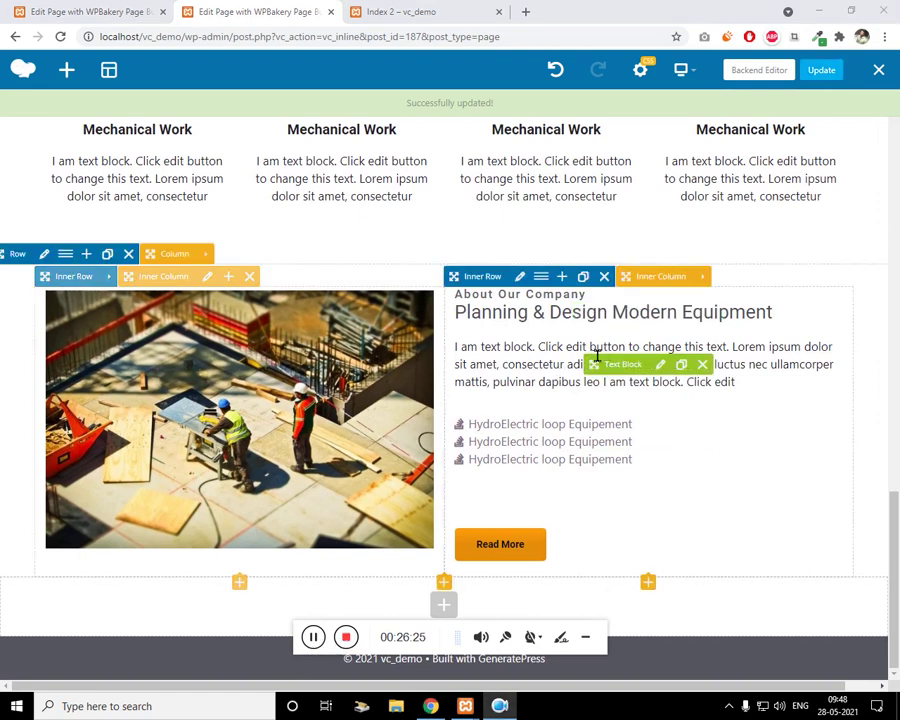
left_click(44, 254)
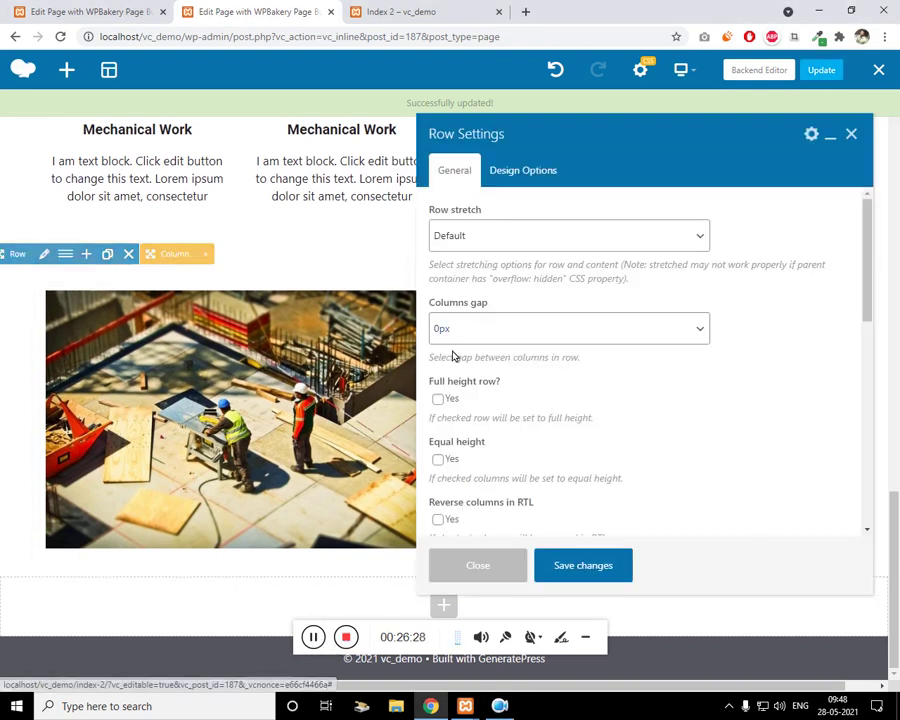
scroll(530, 330, "down", 3)
left_click(522, 385)
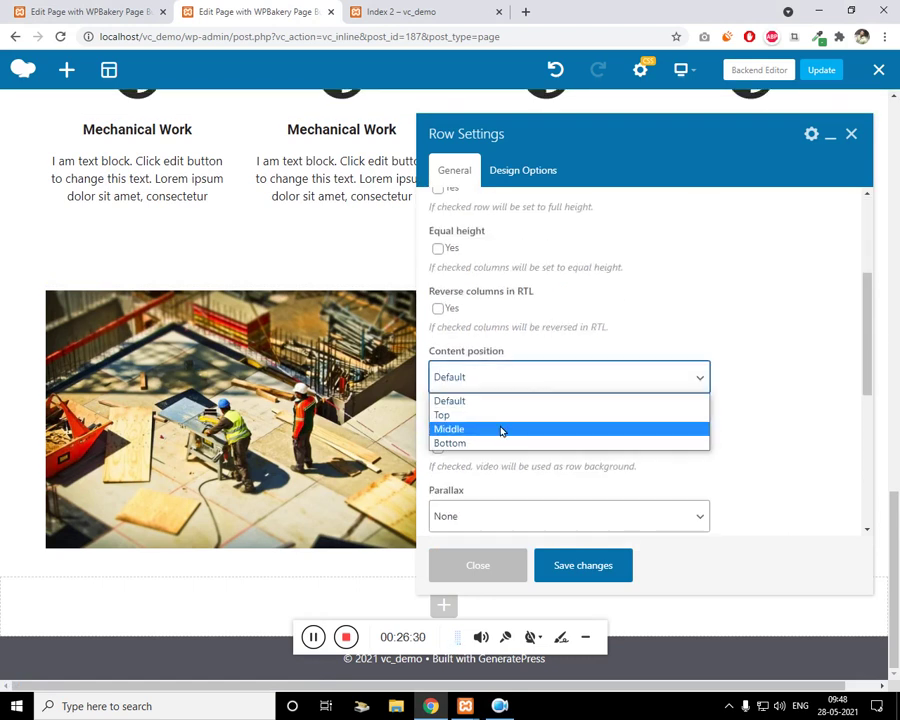
left_click(500, 427)
left_click(566, 565)
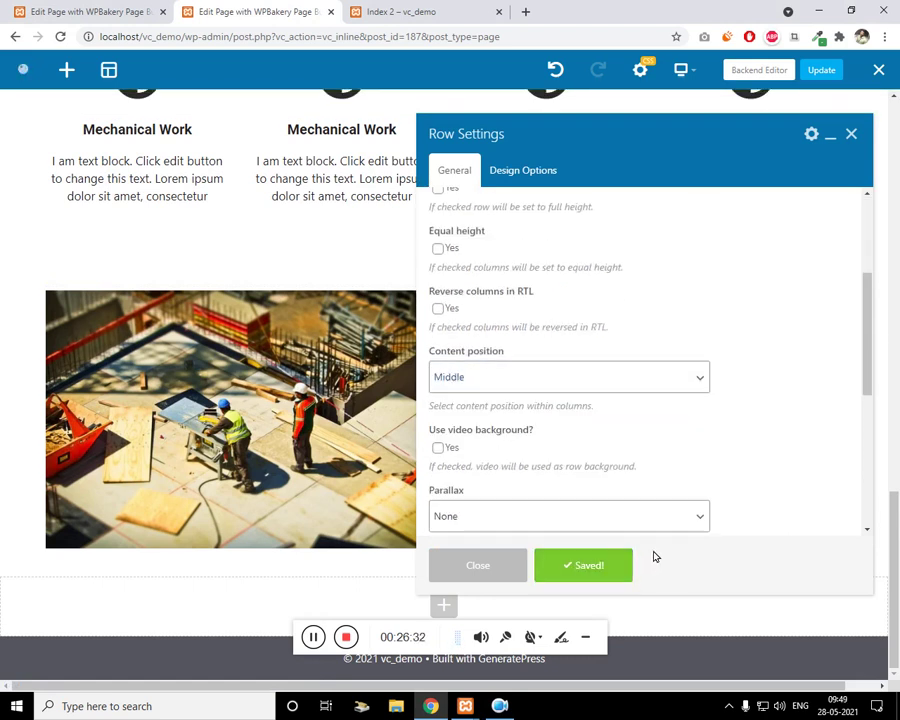
left_click(852, 134)
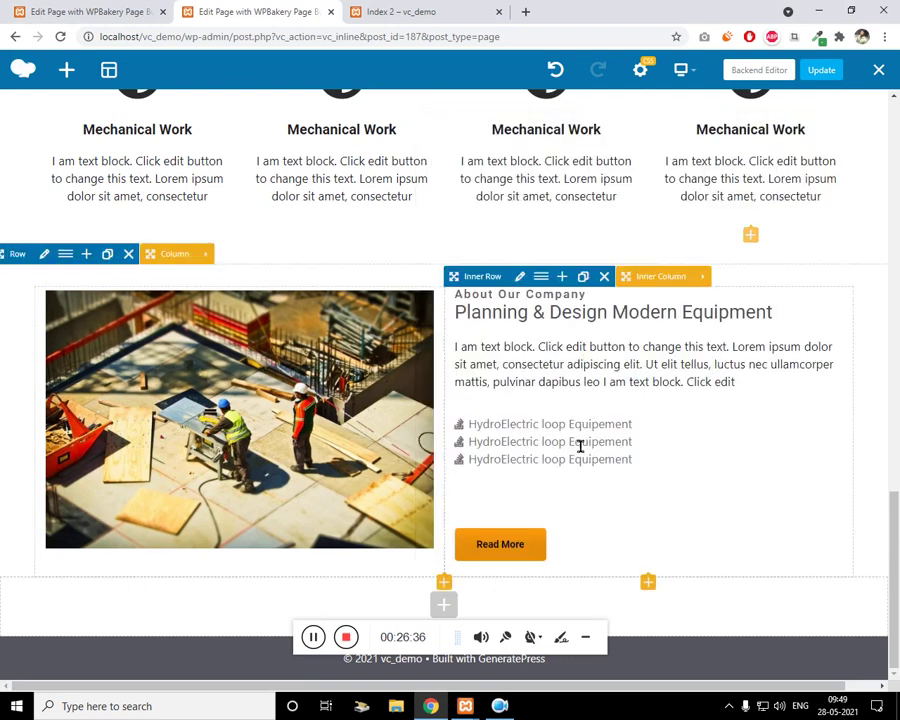
left_click(818, 70)
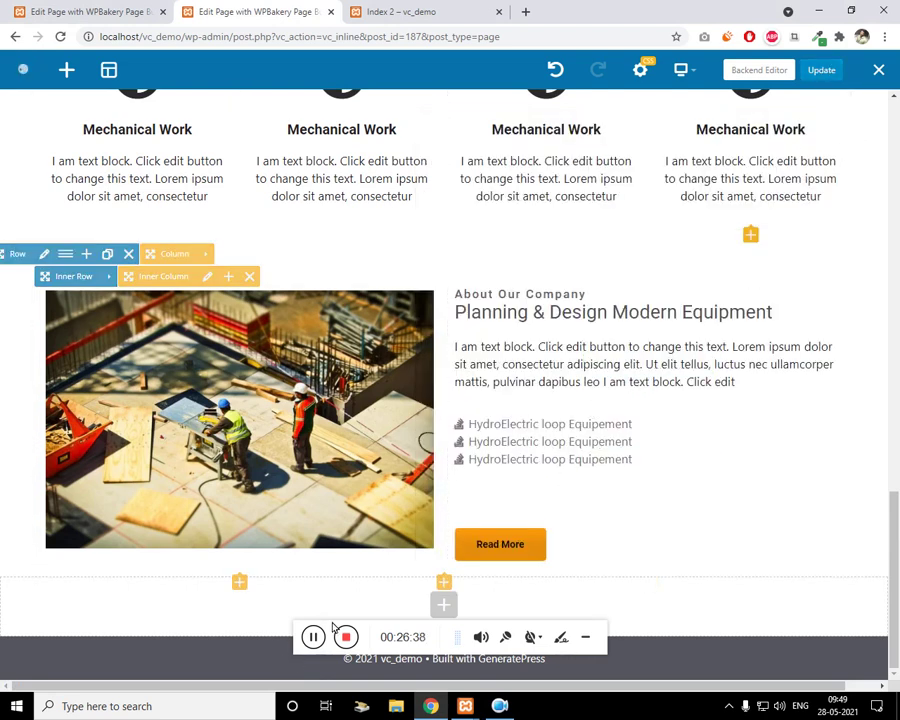
left_click(312, 640)
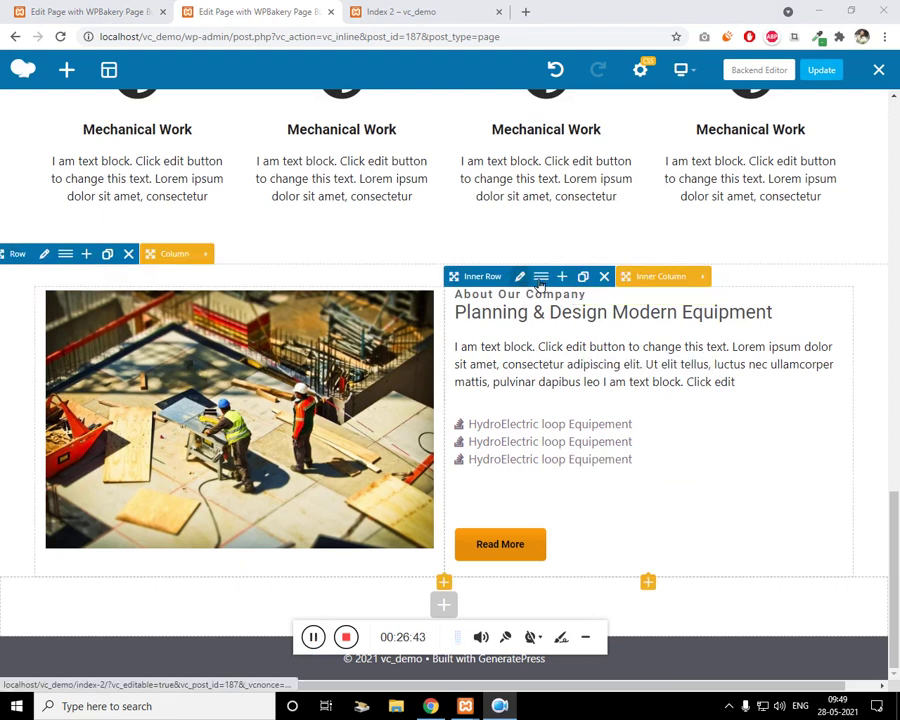
left_click(577, 278)
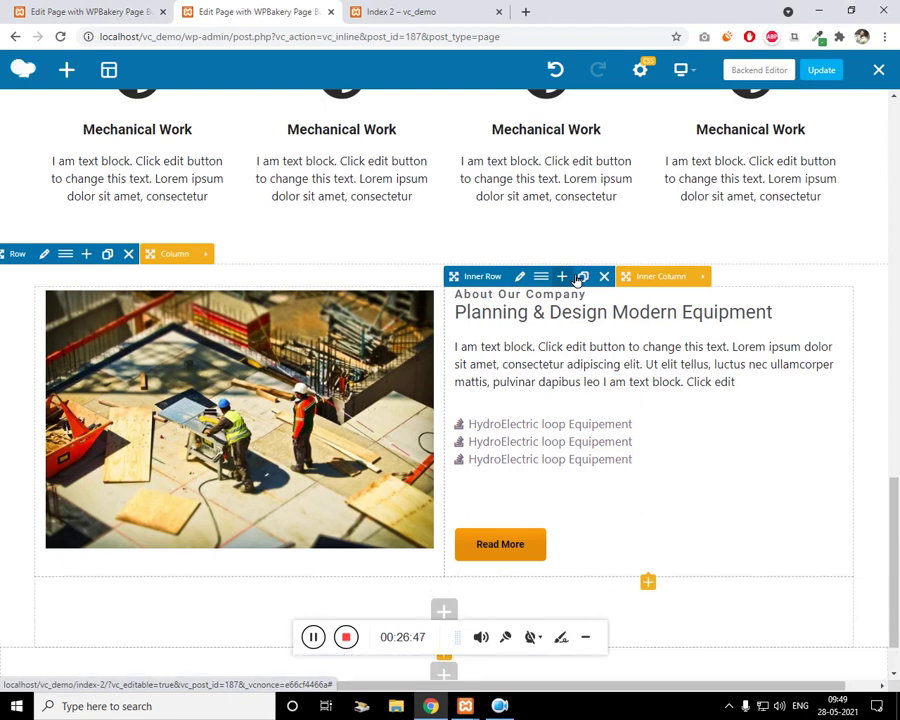
scroll(463, 367, "down", 1)
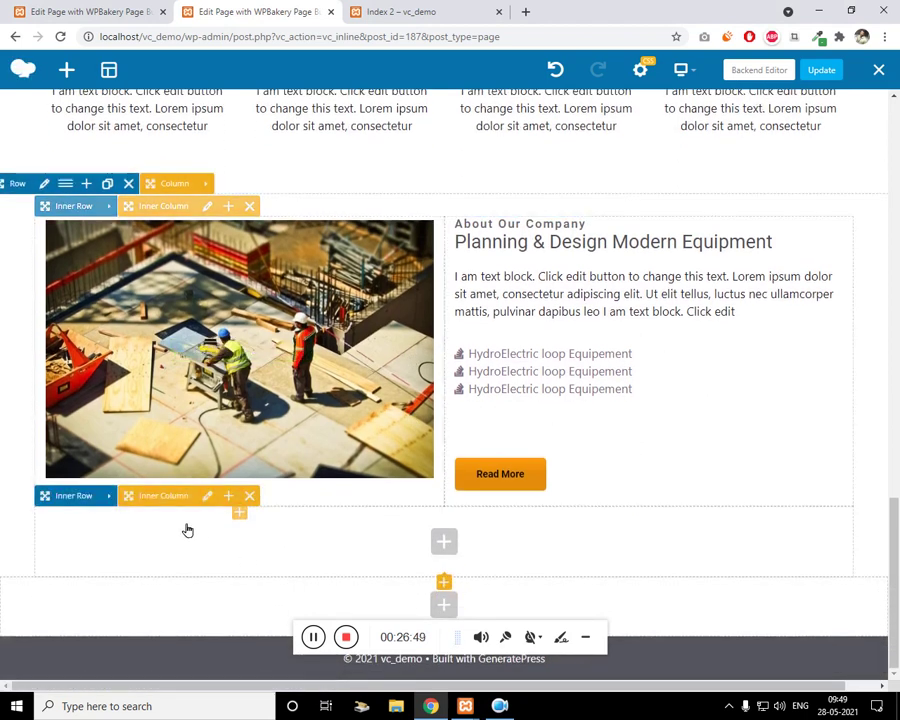
left_click(252, 500)
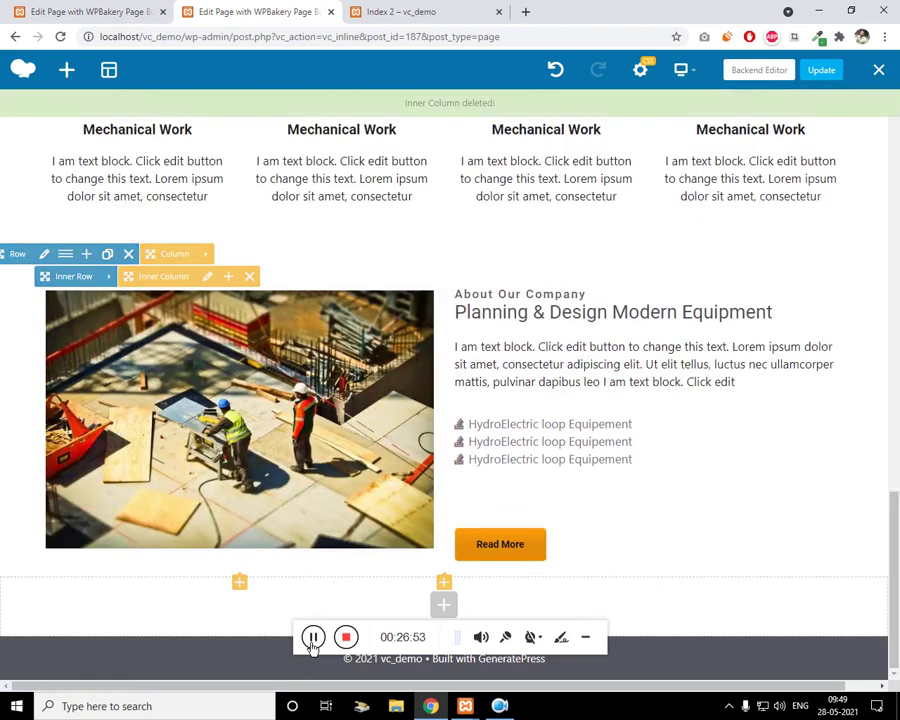
Set the Read More button's top margin to -30, save it, and move the settings window clear of the text column
left_click(655, 555)
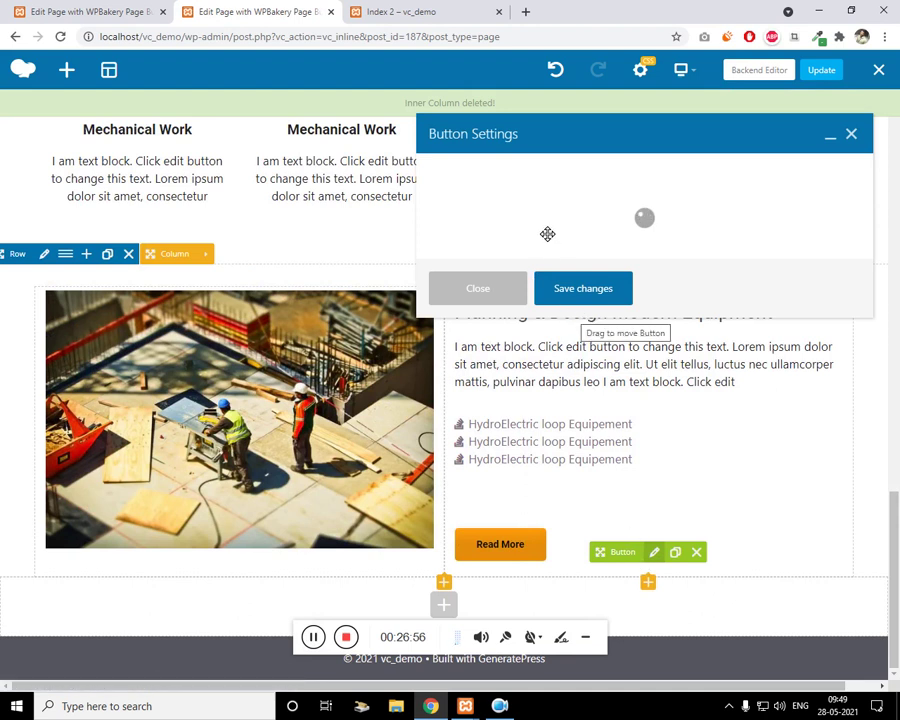
left_click(525, 170)
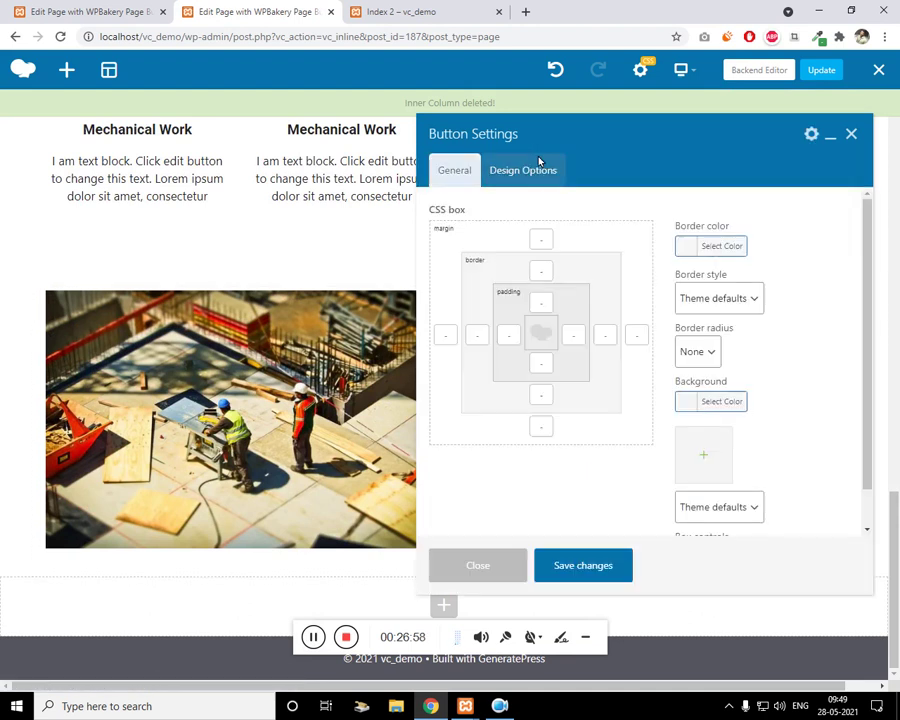
left_click(541, 240)
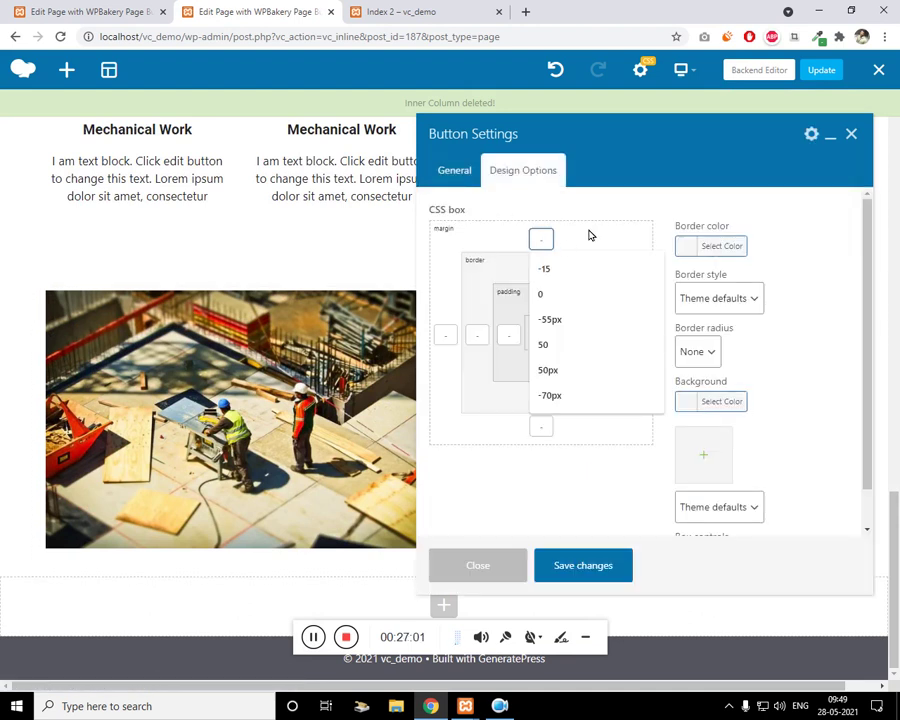
type("-30")
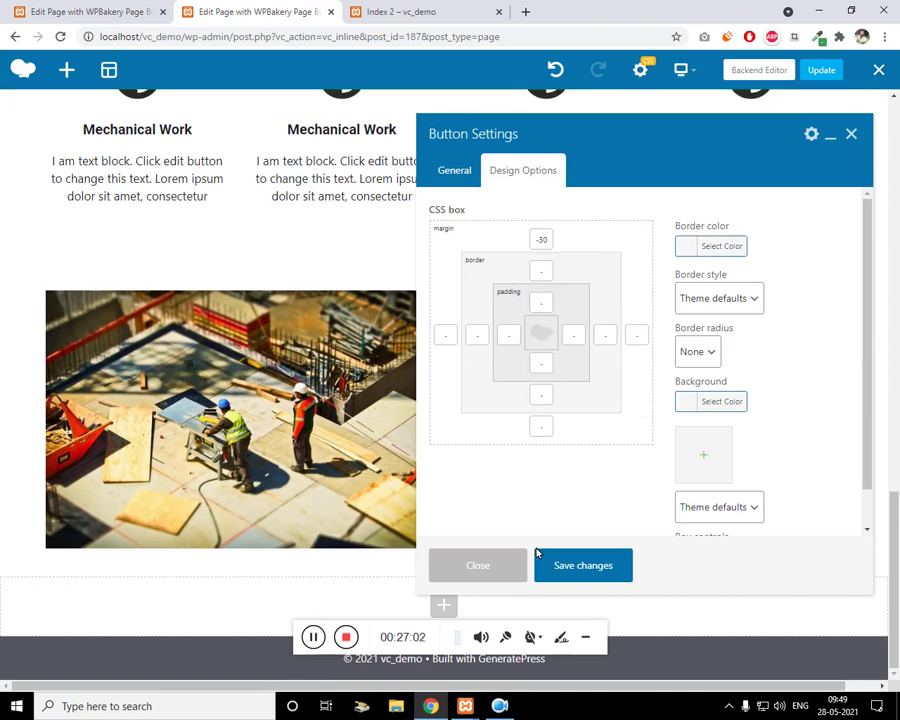
left_click(540, 558)
left_click_drag(617, 140, 107, 61)
left_click_drag(147, 91, 166, 110)
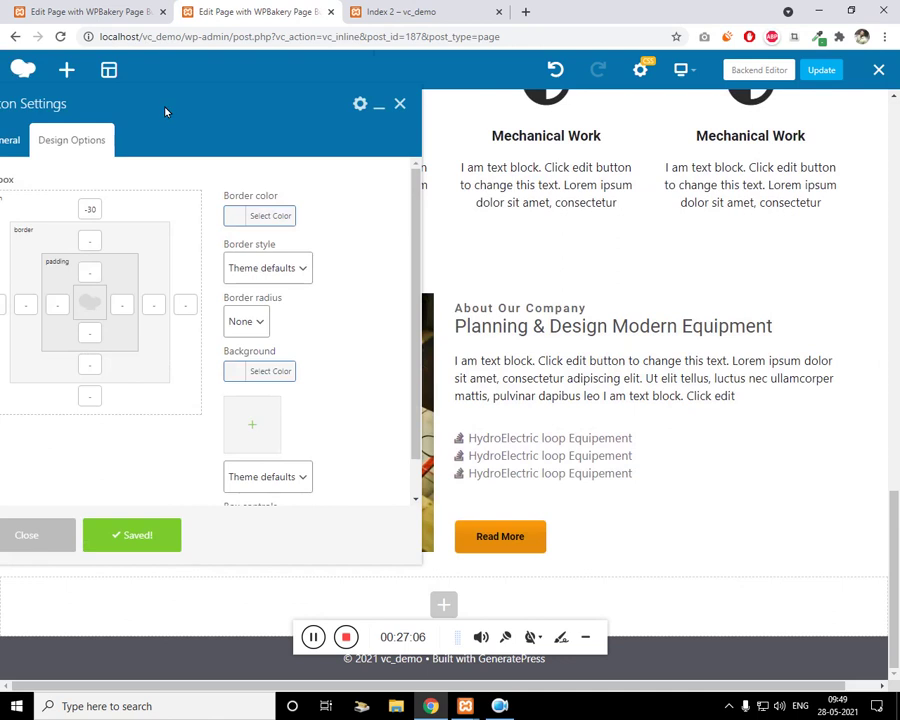
Set the Read More button's top margin to -70, then save and close its settings
left_click(98, 212)
key("BackSpace")
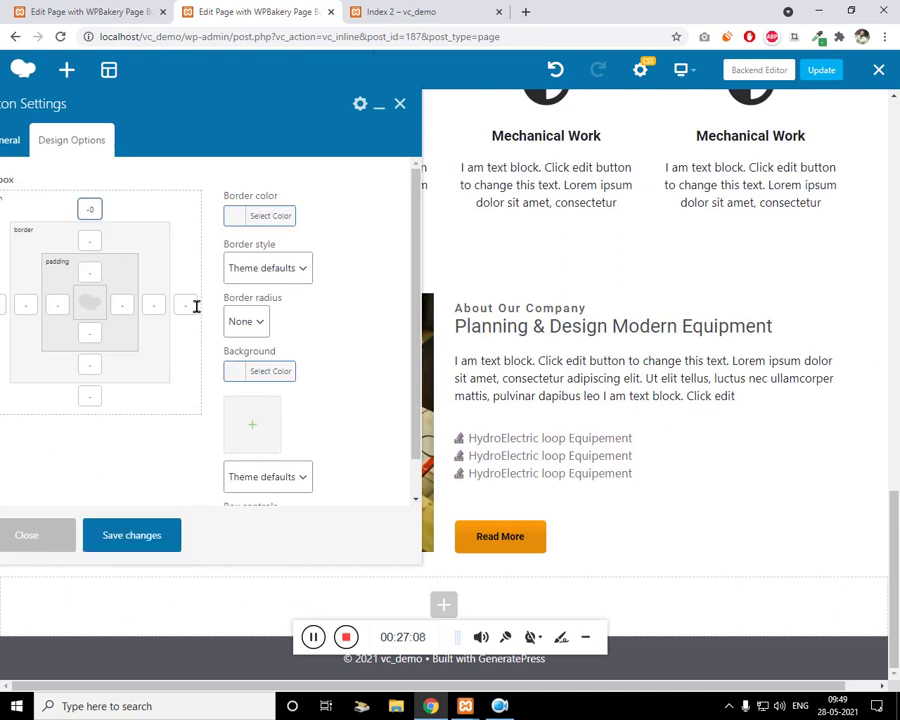
left_click(143, 533)
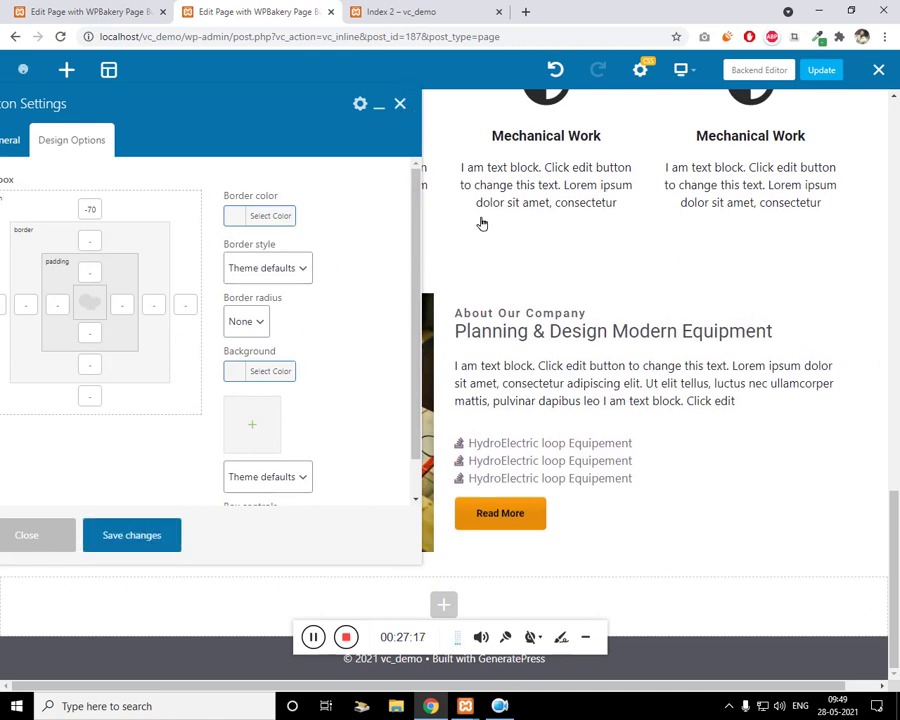
key("Escape")
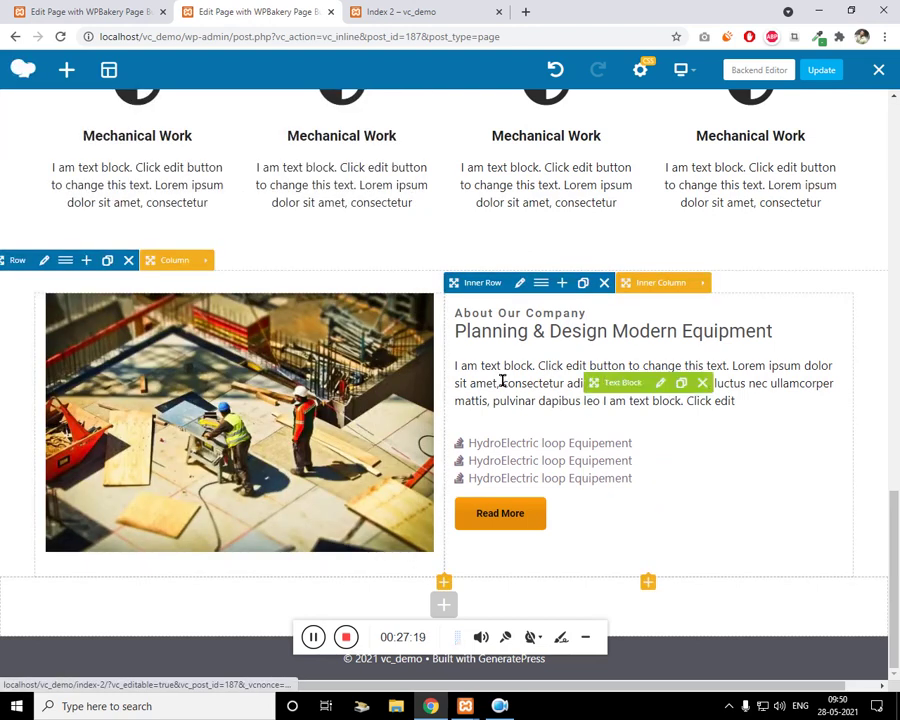
Examine the section below About Our Company on the reference page and return to the Index 2 editor
left_click(22, 10)
scroll(250, 205, "down", 7)
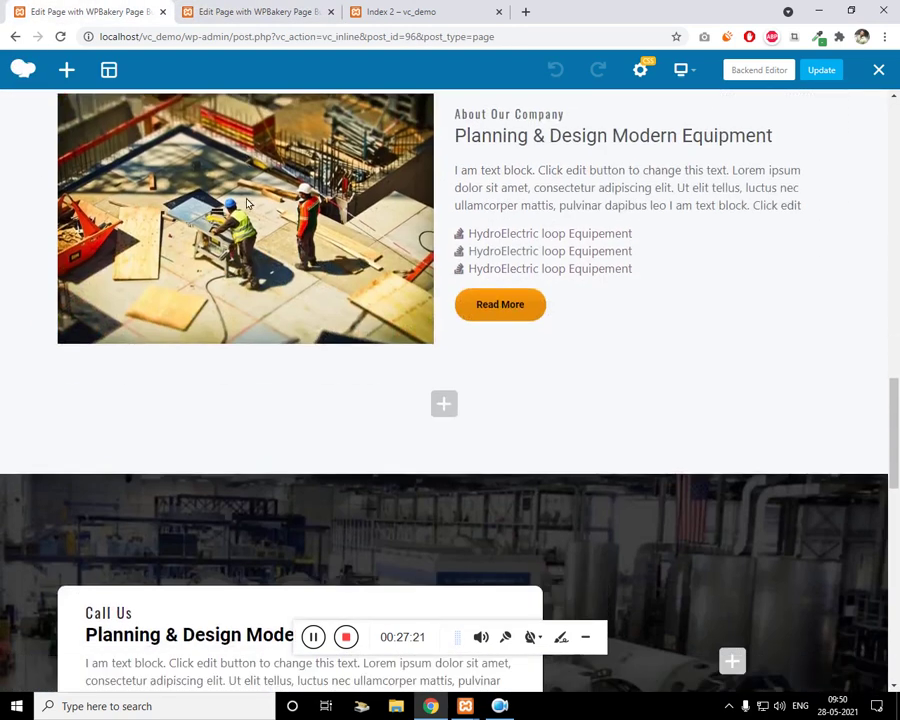
scroll(258, 210, "up", 2)
left_click(257, 11)
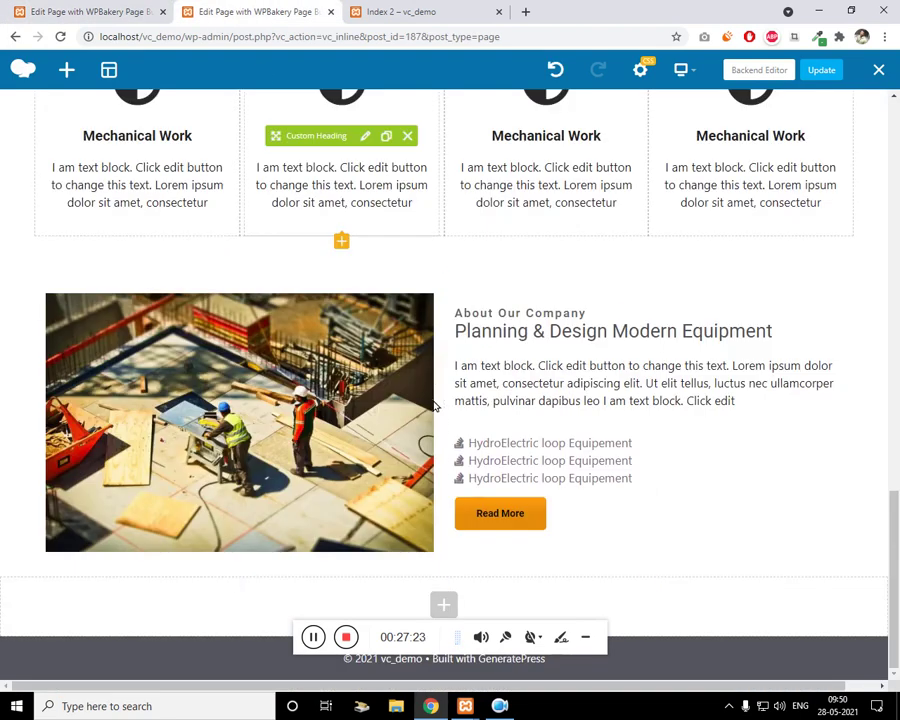
Add a new row below the About Our Company section
left_click(444, 605)
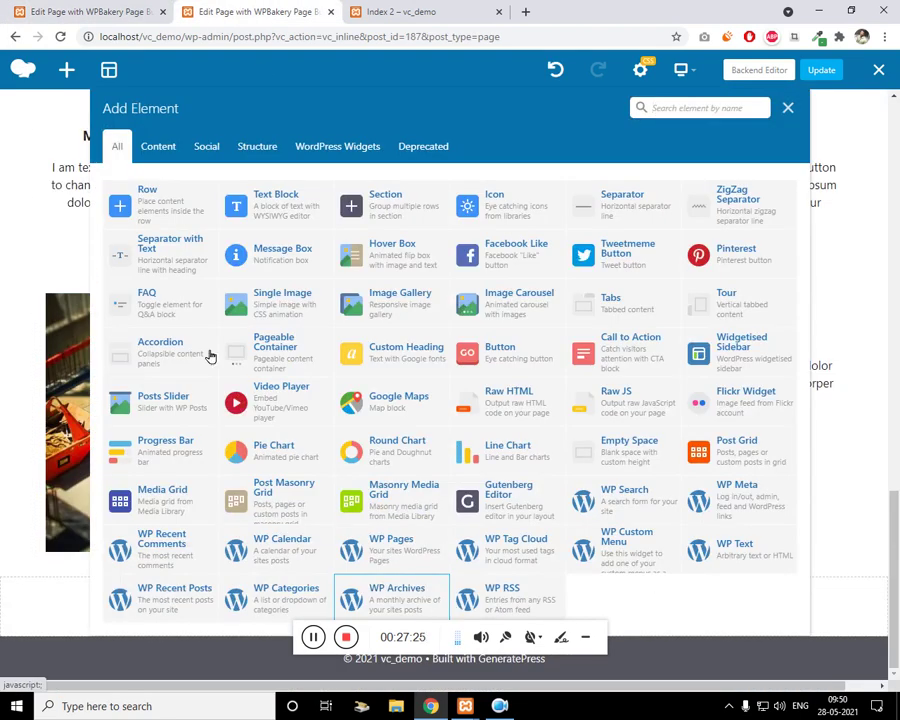
key("Escape")
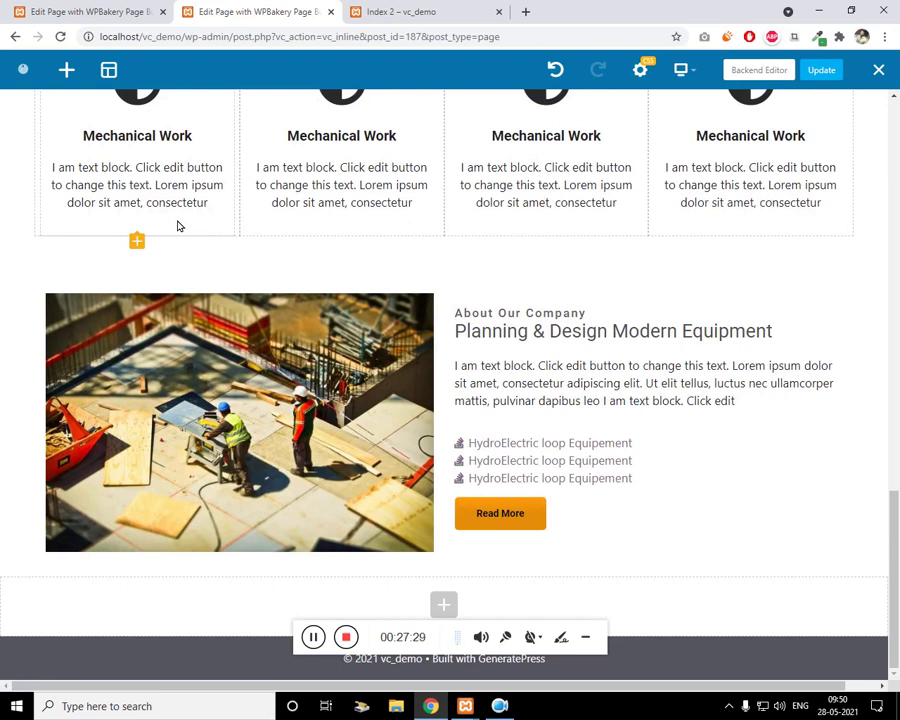
scroll(178, 234, "down", 1)
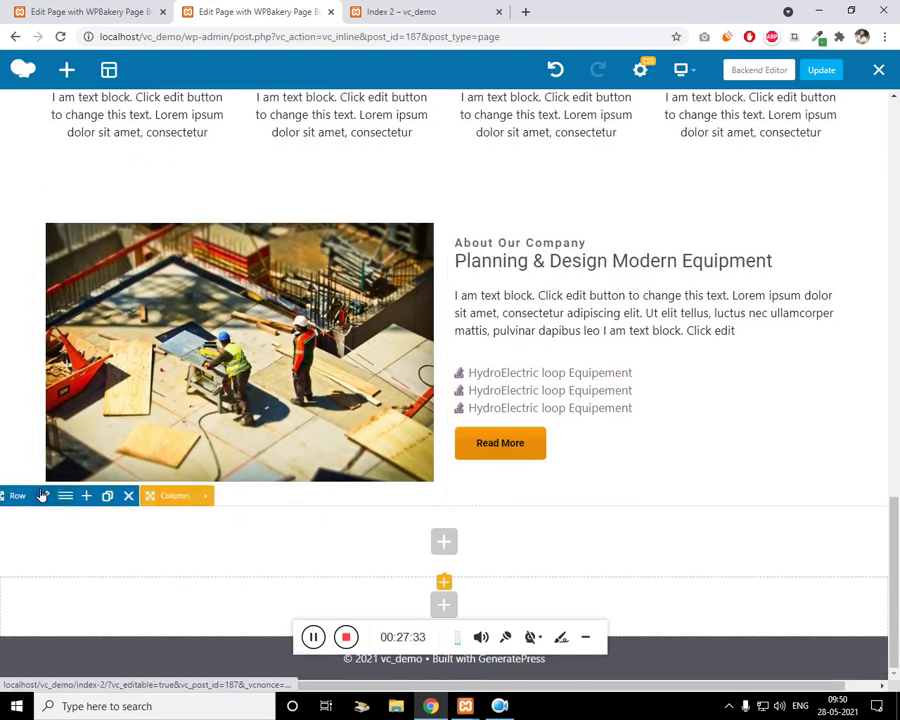
Set the new row's background image to x61111.jpg with Cover sizing and save the row settings
left_click(43, 496)
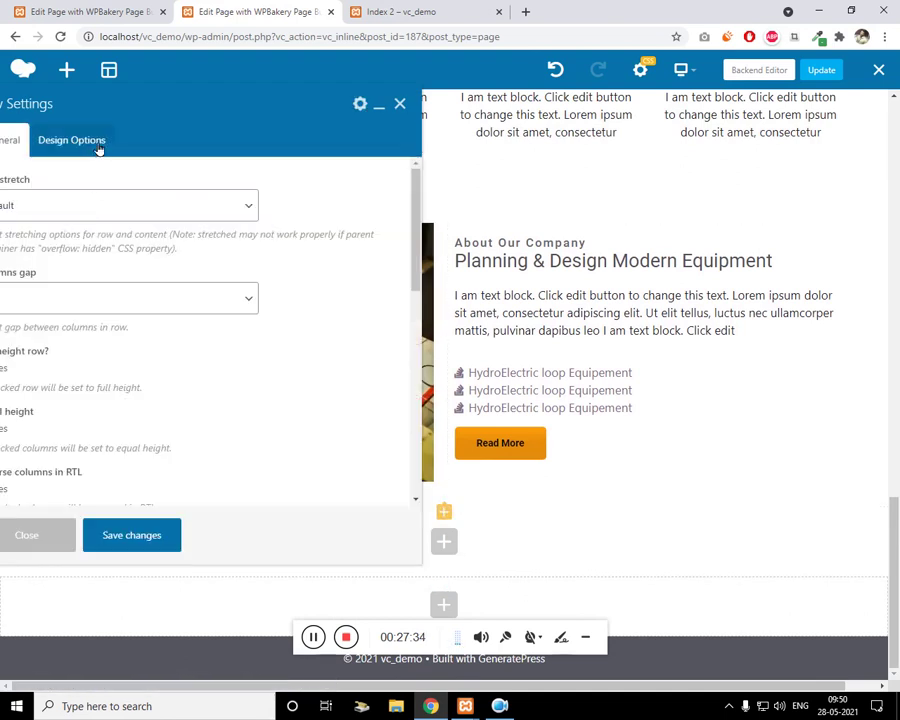
left_click(99, 146)
left_click(254, 428)
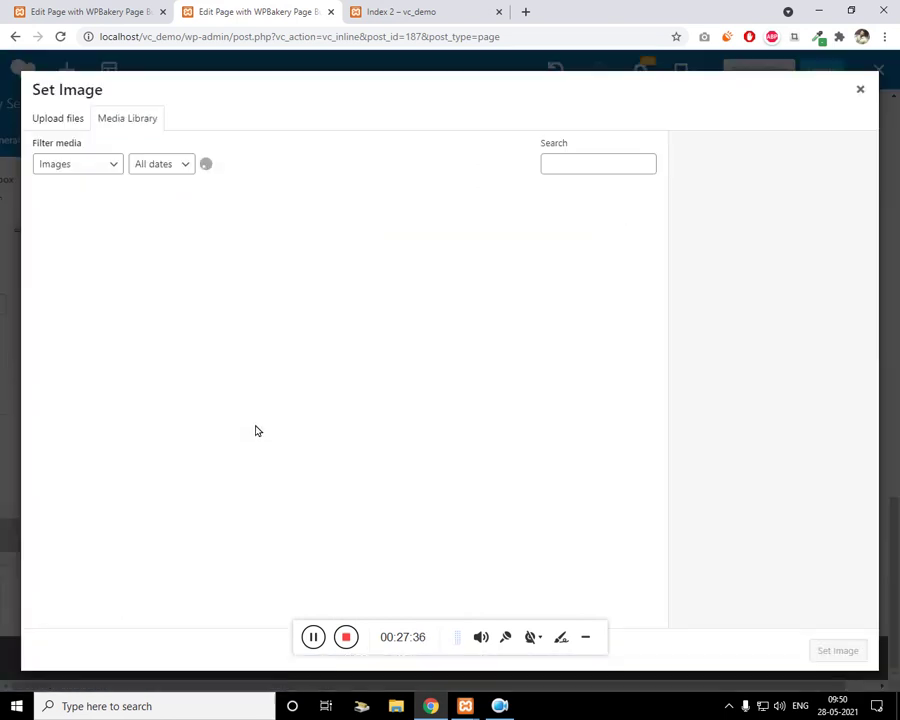
left_click(104, 12)
left_click(272, 10)
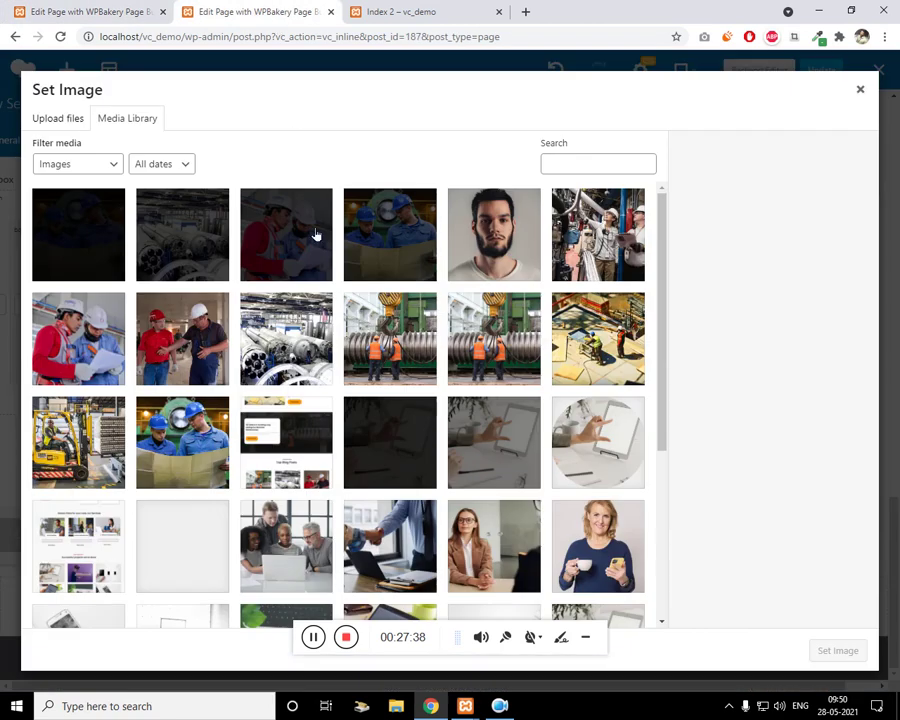
left_click(201, 237)
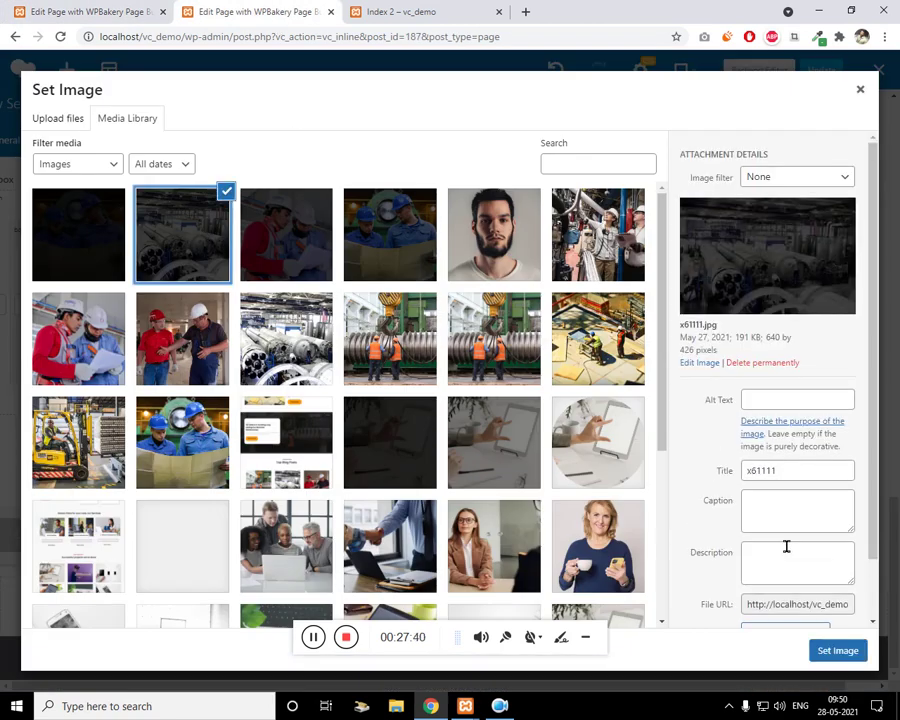
left_click(836, 650)
scroll(302, 450, "down", 1)
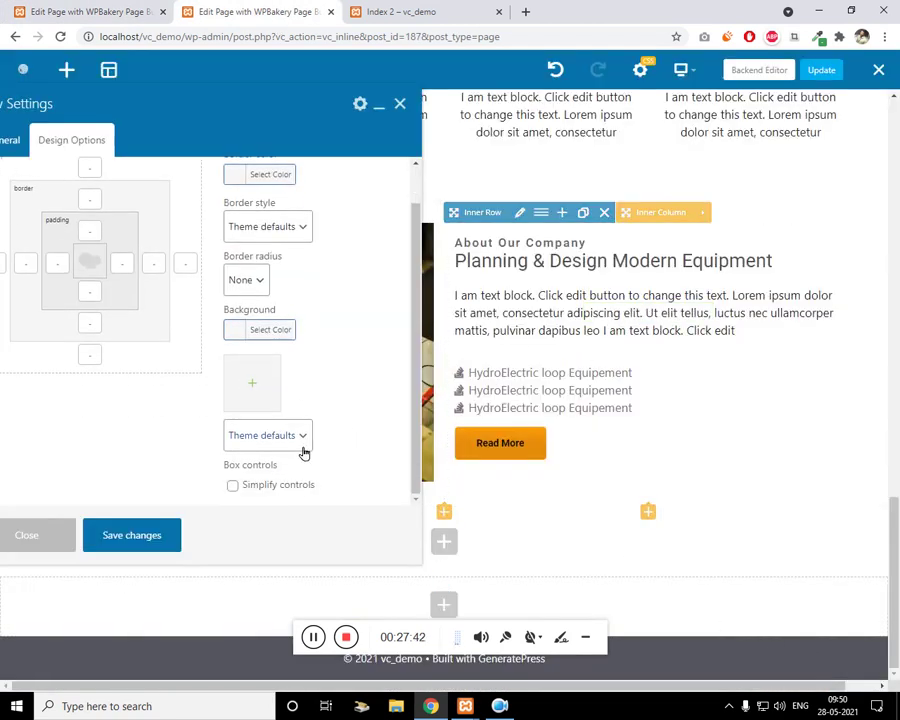
left_click(289, 439)
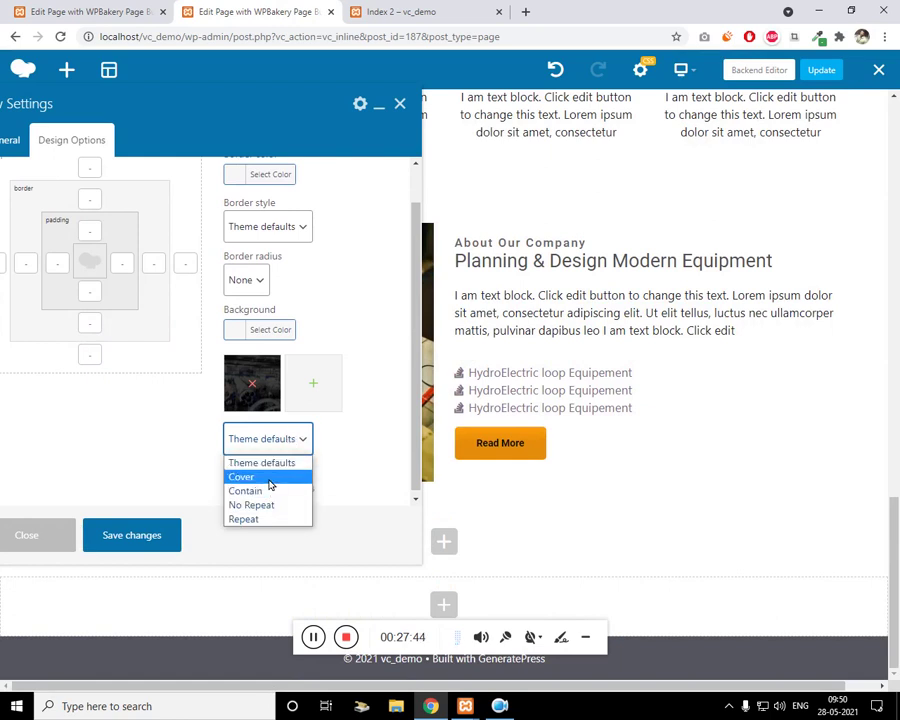
left_click(270, 477)
left_click(162, 535)
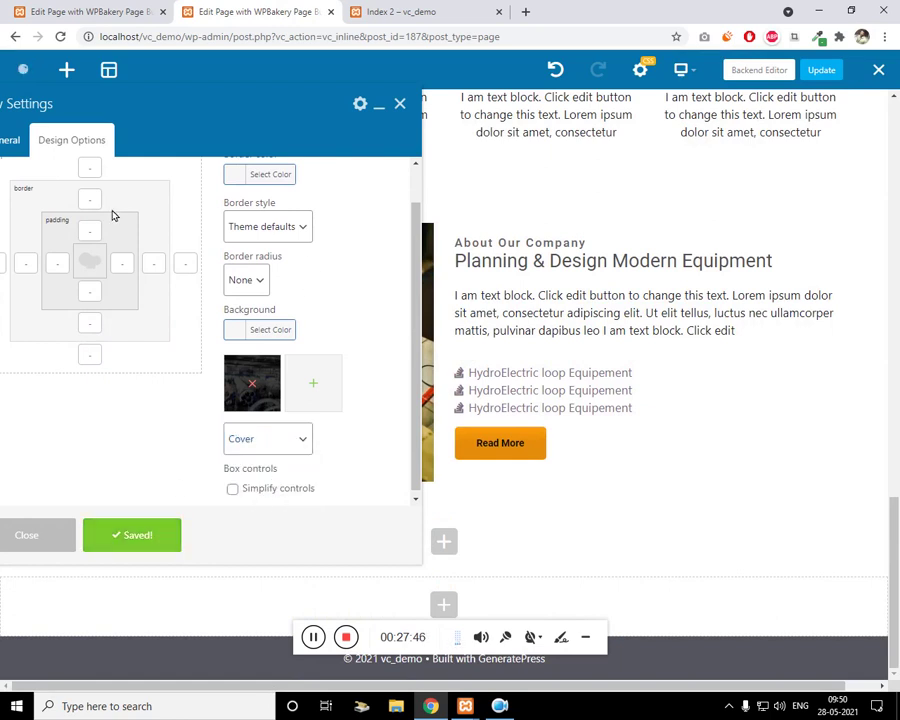
Give the background-image row the extra class name minHei400 and save the row settings
left_click(6, 146)
left_click_drag(196, 98, 733, 117)
scroll(556, 432, "down", 5)
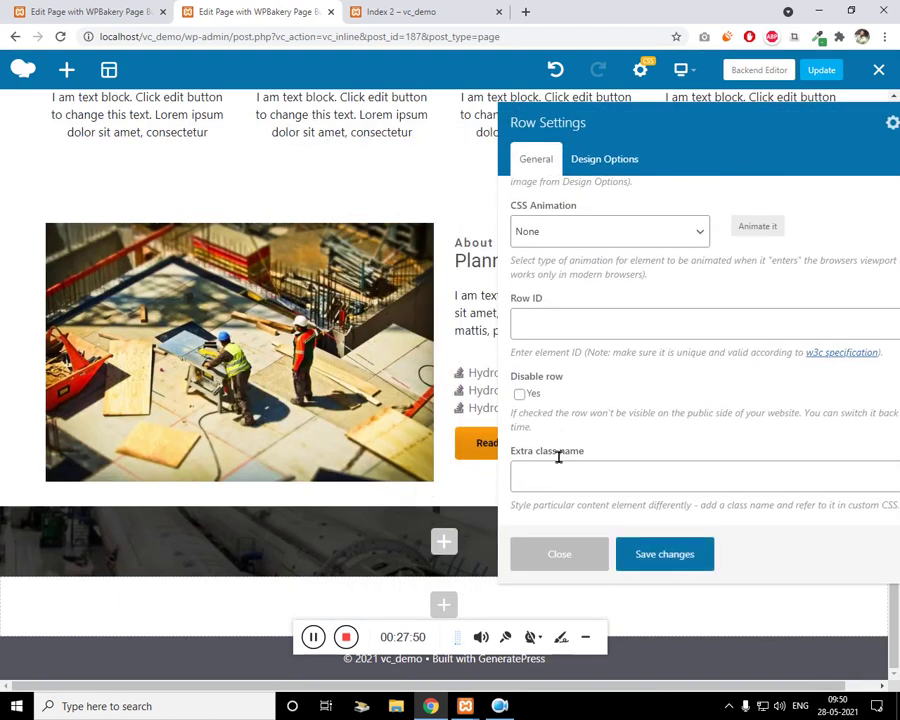
left_click(547, 477)
type("minHei400")
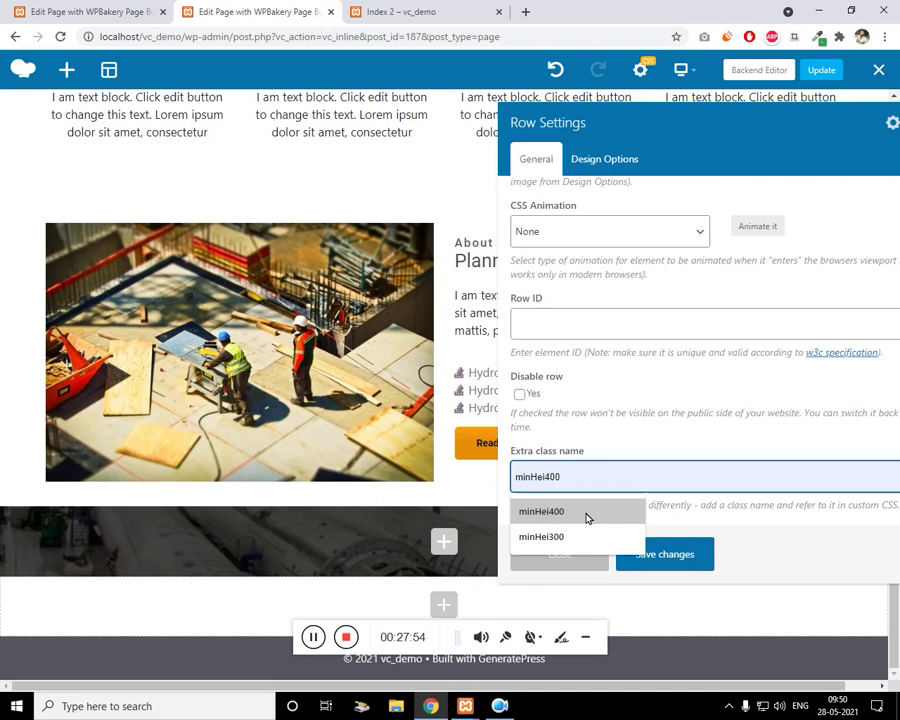
left_click(588, 512)
left_click(695, 565)
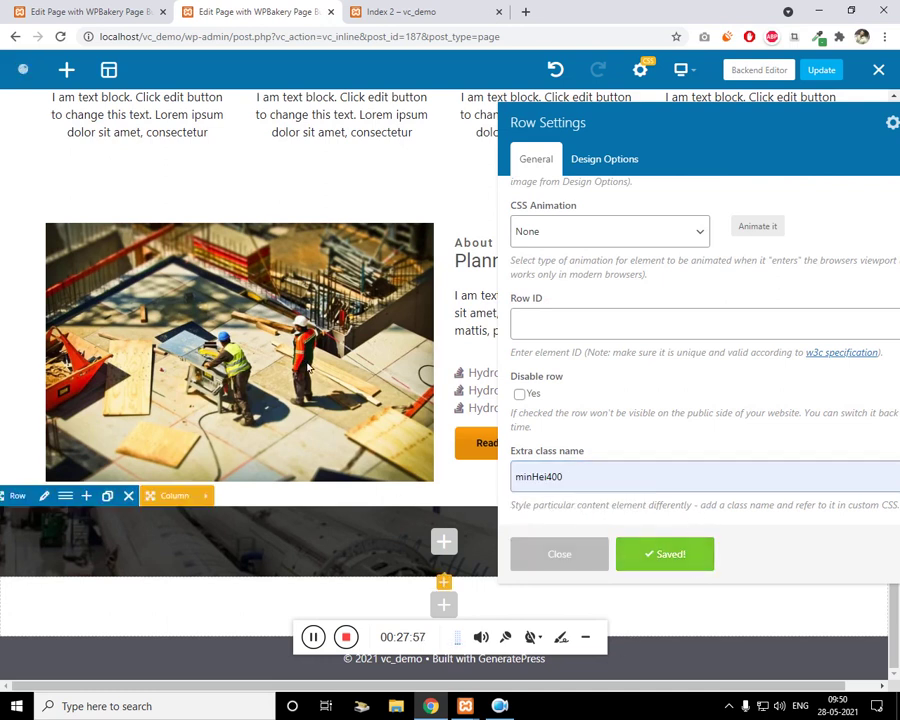
mouse_move(309, 369)
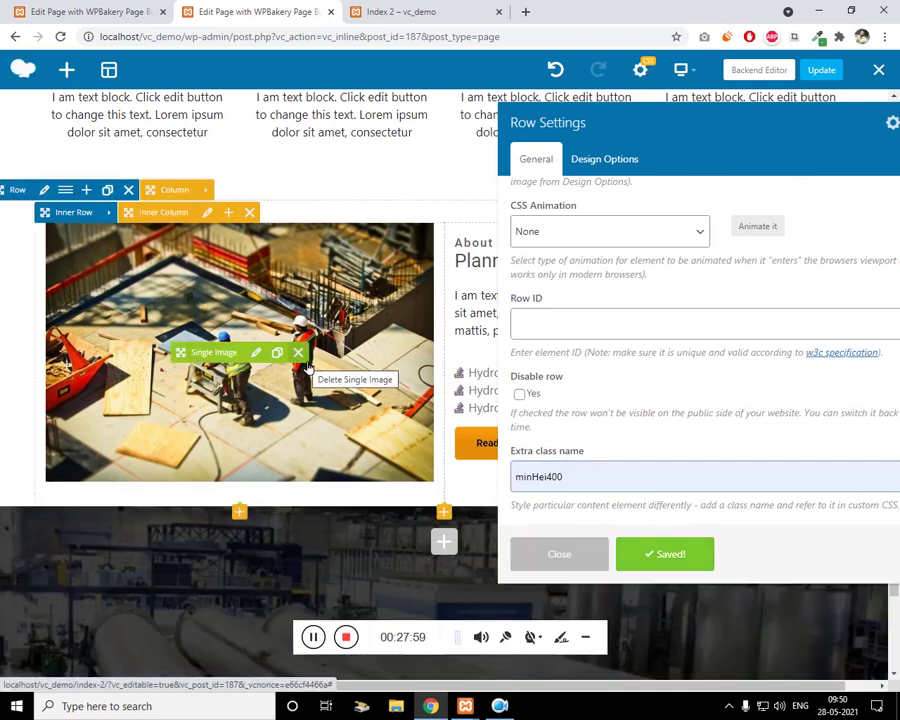
scroll(299, 418, "down", 3)
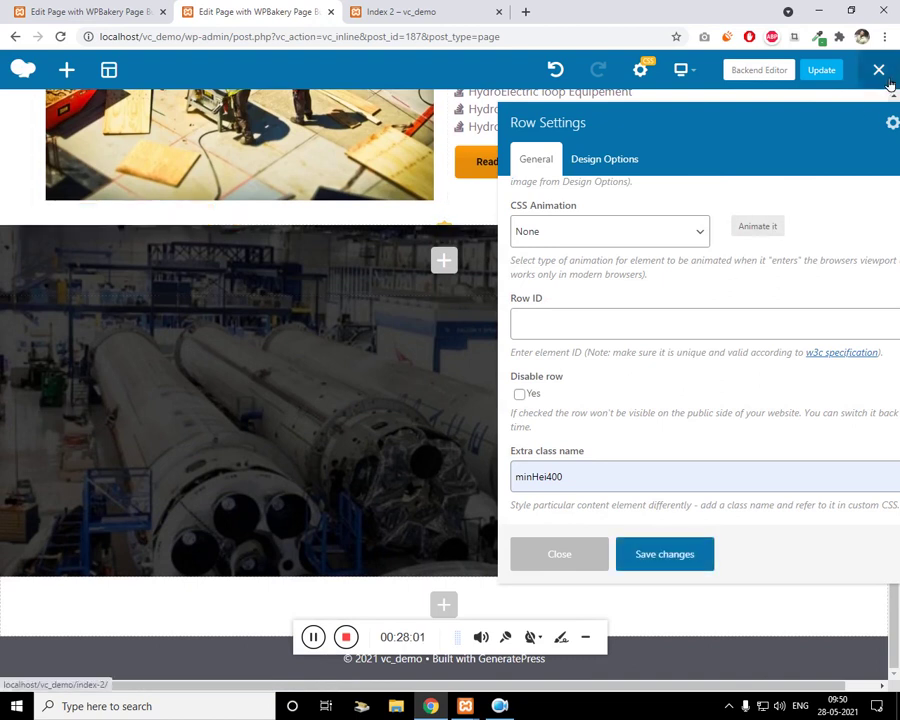
Compare with the reference page's Call Us section, then try left and right margins of 100 on the row and save
left_click_drag(728, 143, 708, 156)
left_click(71, 6)
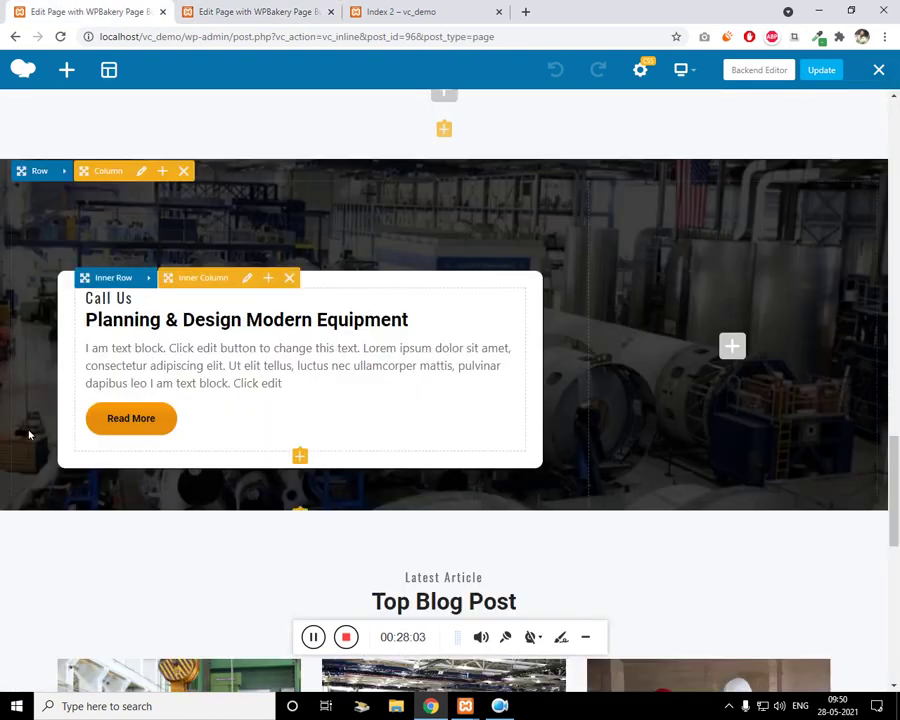
left_click(255, 10)
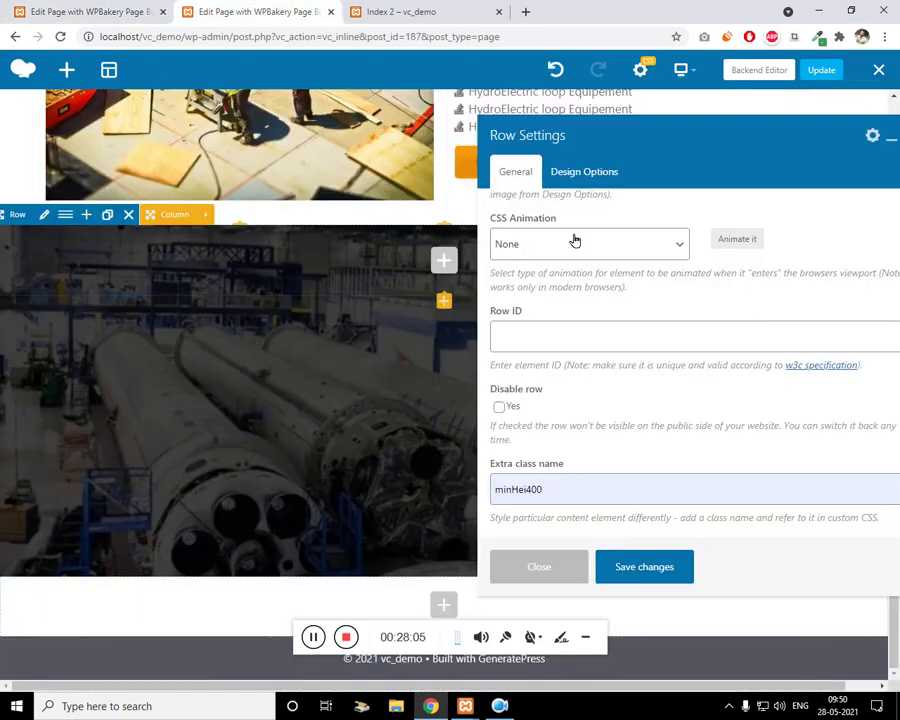
left_click(584, 171)
left_click(506, 336)
type("100")
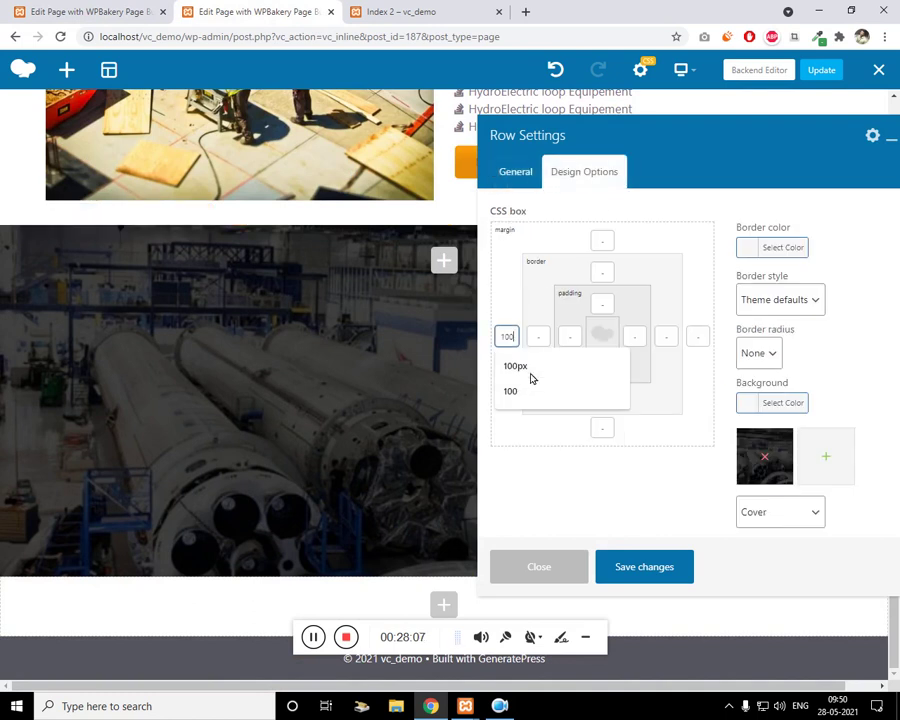
left_click(703, 339)
type("100")
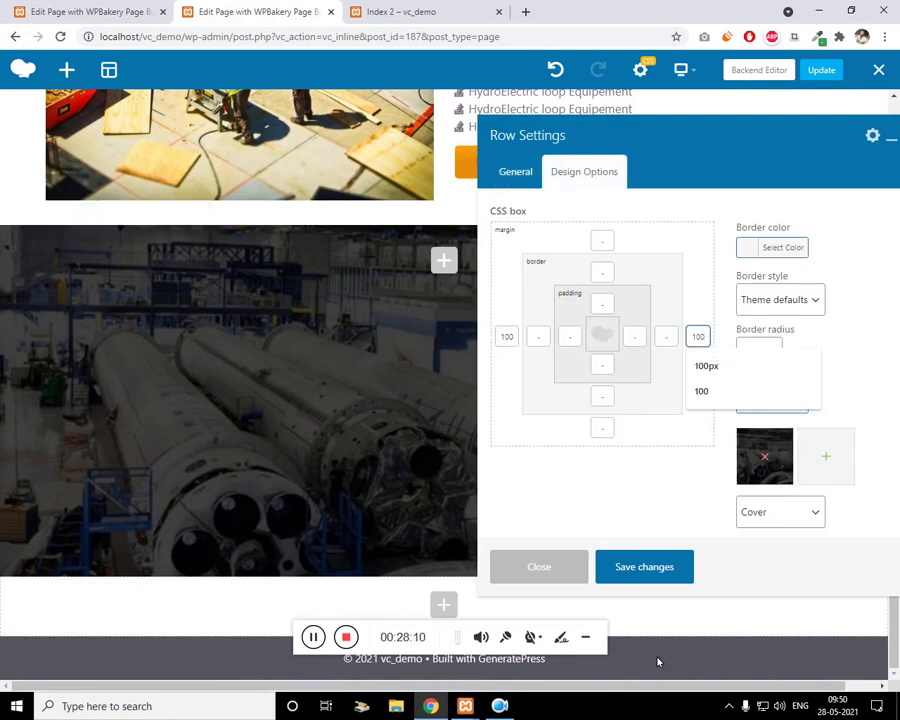
left_click(666, 576)
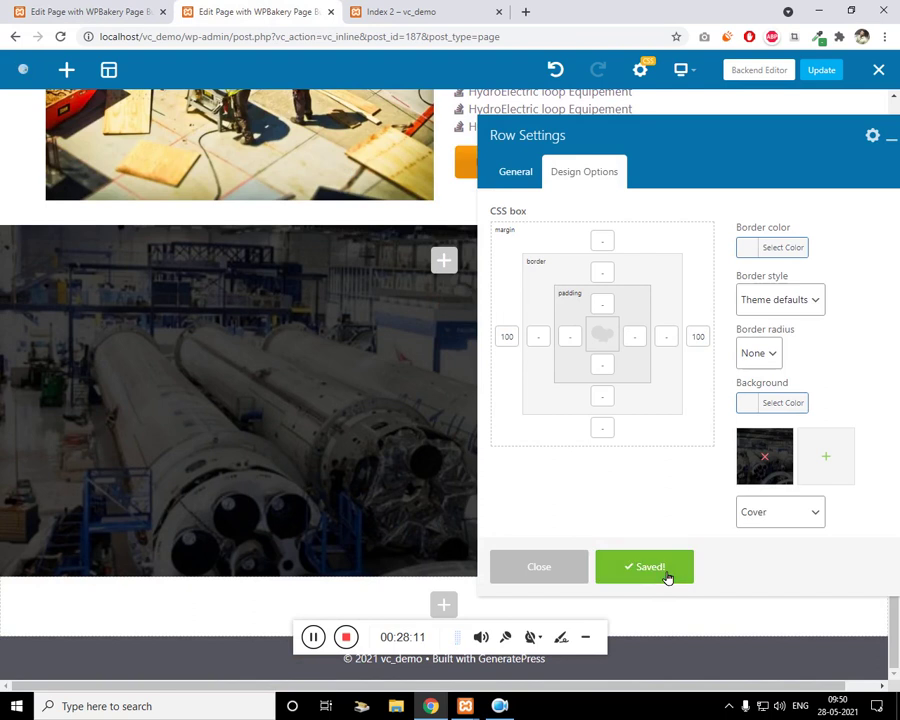
Clear the row's left and right margins, set its left and right padding to 100, then save and close the settings
double_click(509, 340)
key("BackSpace")
left_click(574, 340)
type("100")
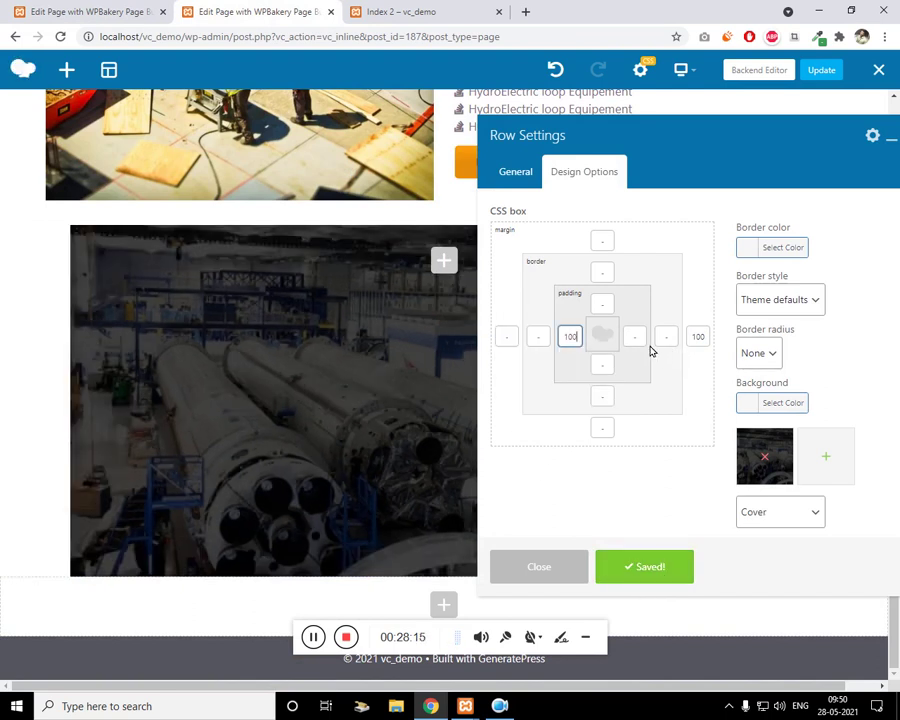
double_click(699, 338)
key("BackSpace")
left_click(638, 338)
type("100")
left_click(645, 567)
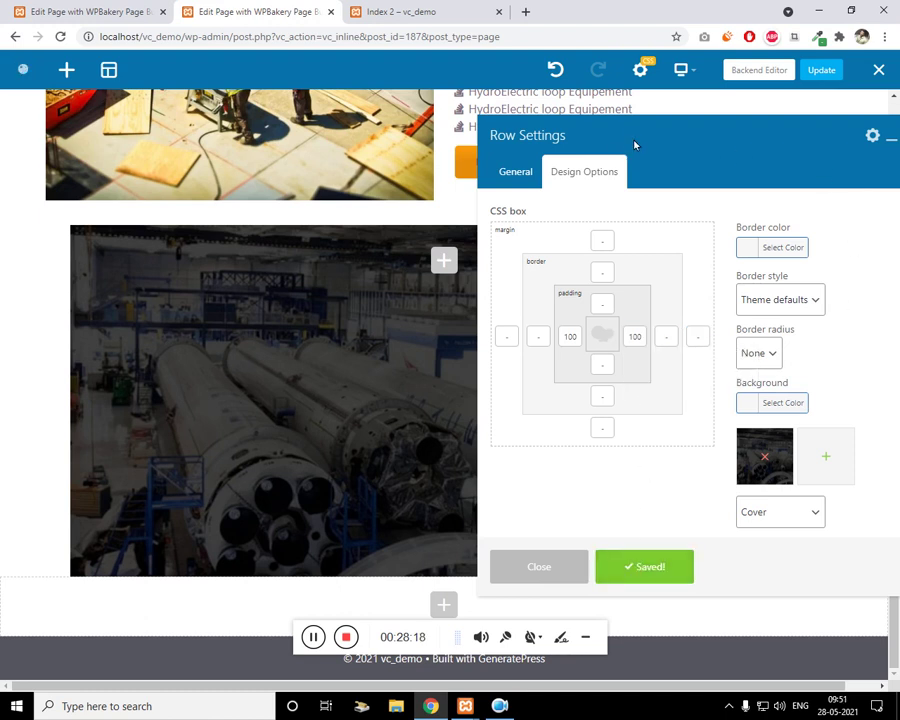
left_click_drag(508, 135, 478, 148)
left_click(564, 132)
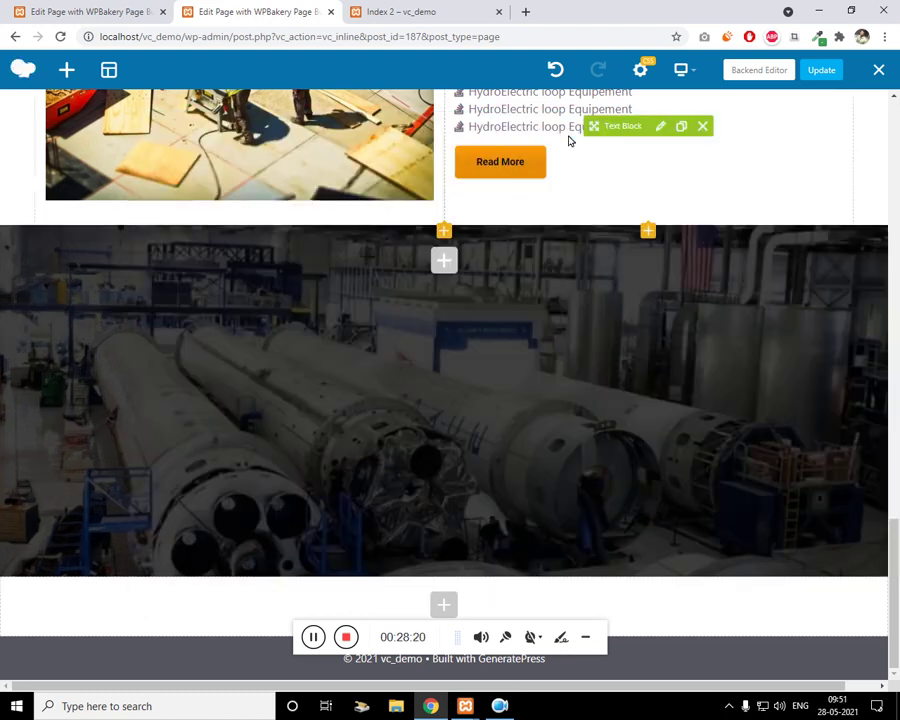
Split the background-image row into two equal columns with the 1/2 + 1/2 layout
left_click(444, 262)
left_click(785, 108)
left_click(135, 214)
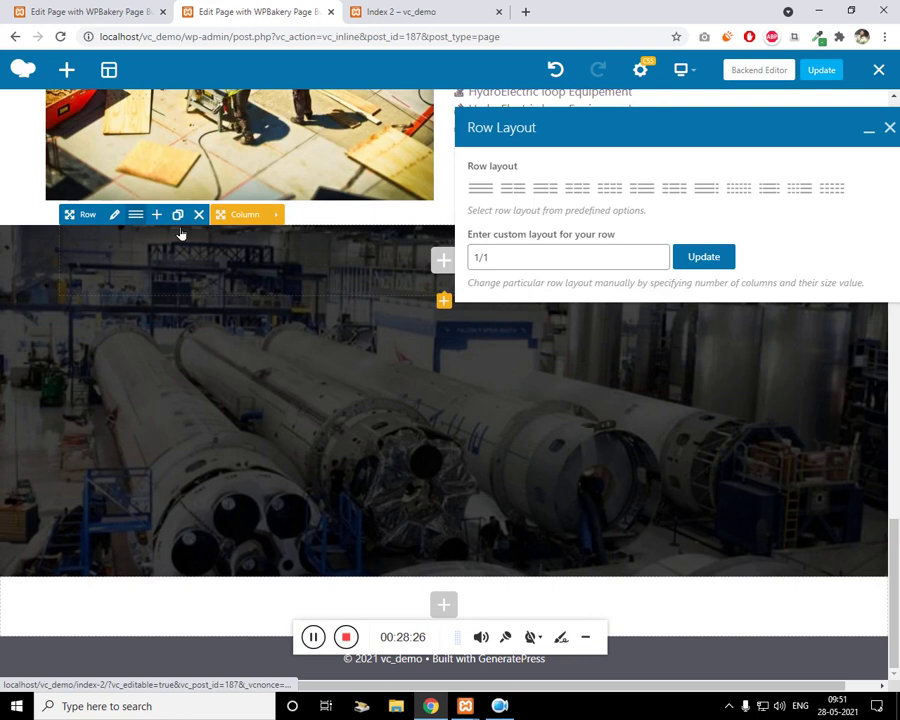
left_click(522, 190)
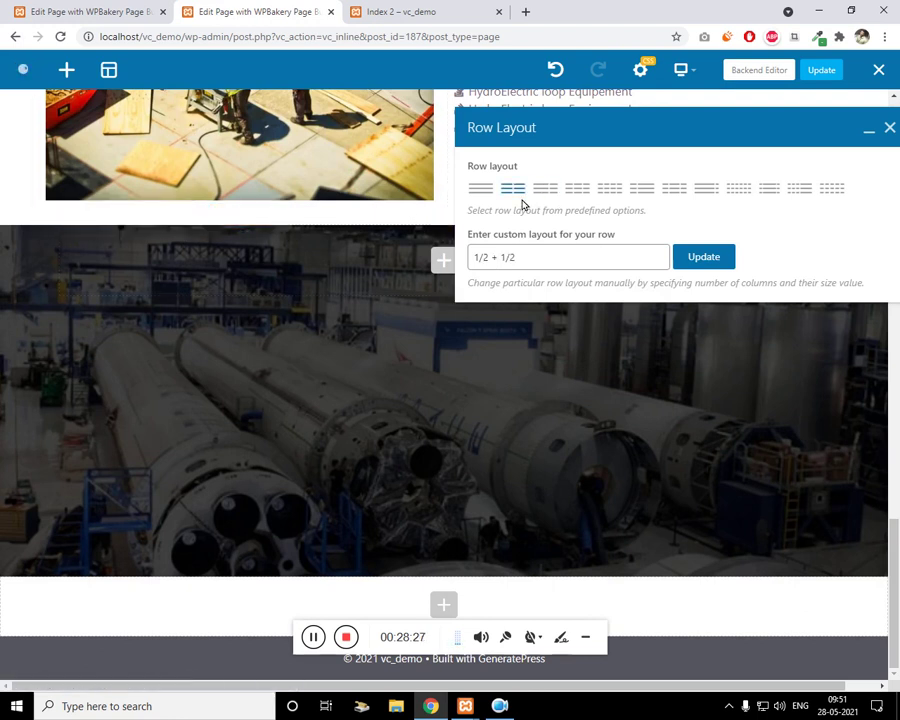
left_click(703, 257)
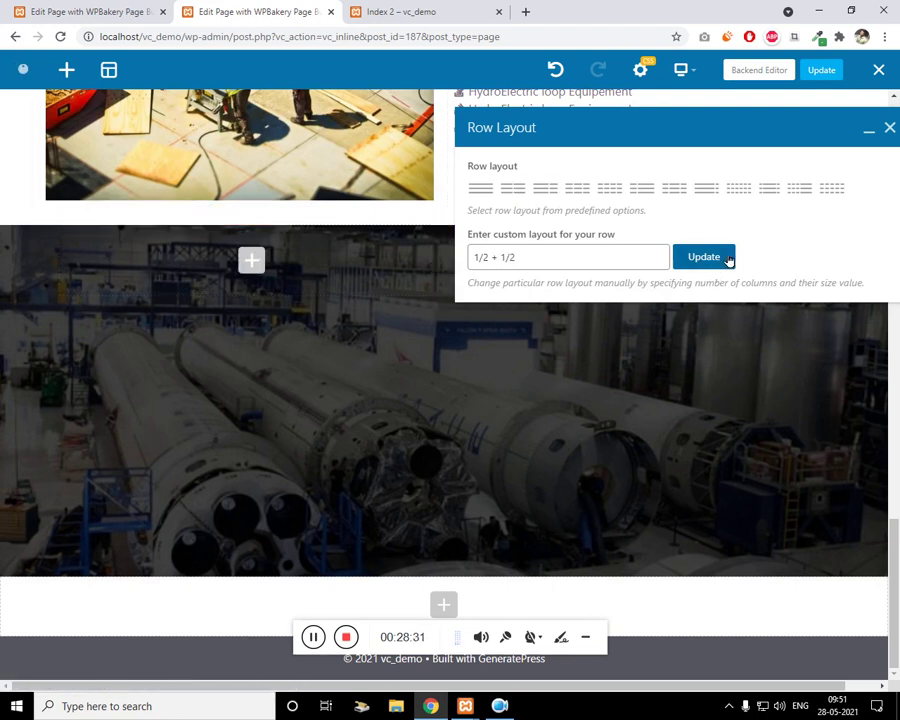
left_click(890, 128)
Change the background-image row's layout to 2/3 + 1/3 and close the layout settings
mouse_move(171, 293)
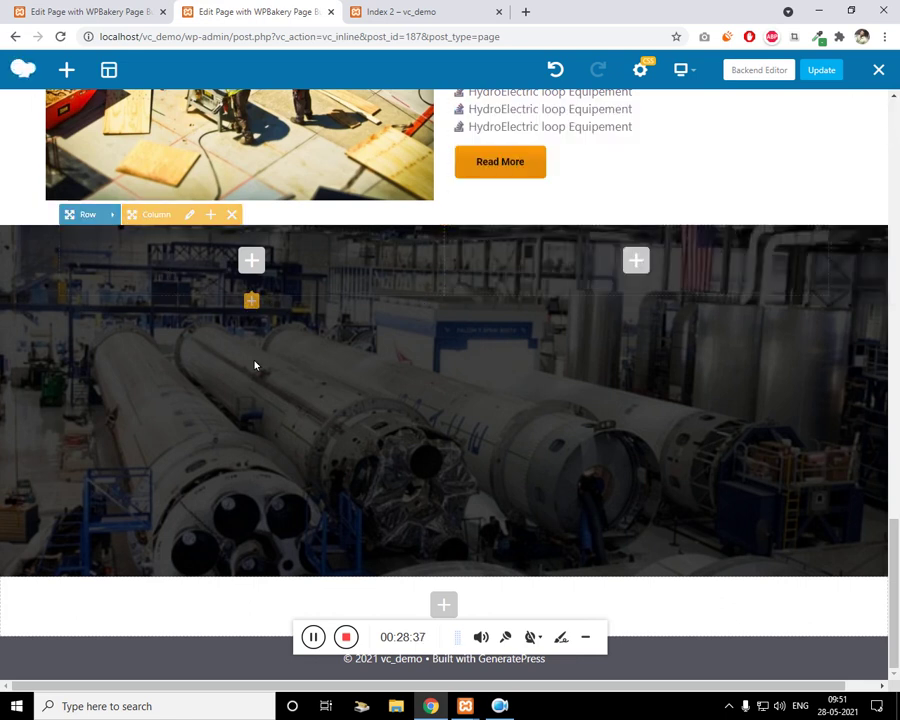
left_click(134, 216)
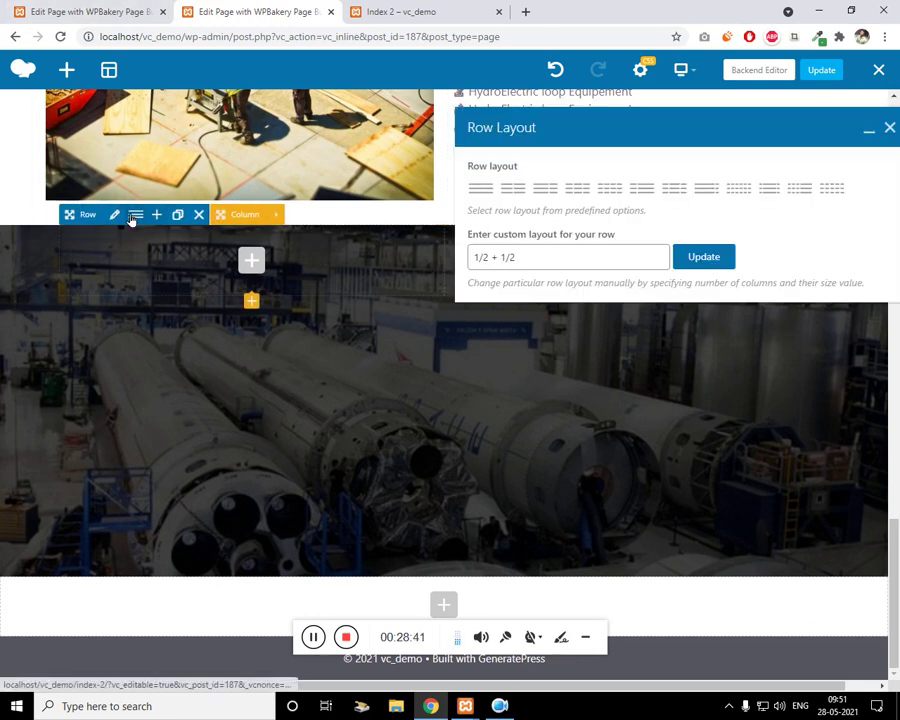
left_click(545, 188)
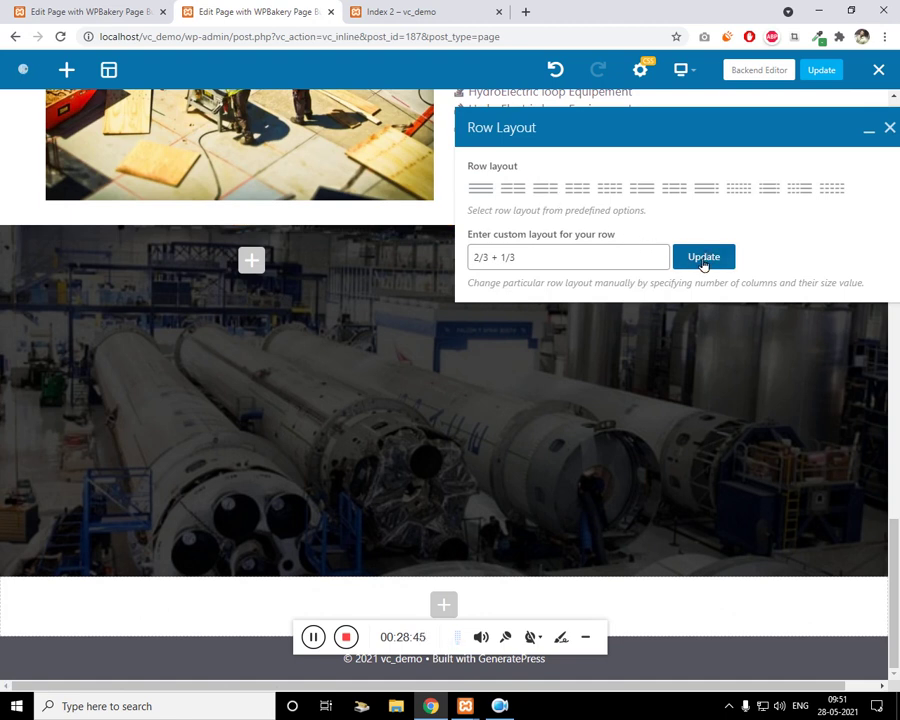
left_click(889, 128)
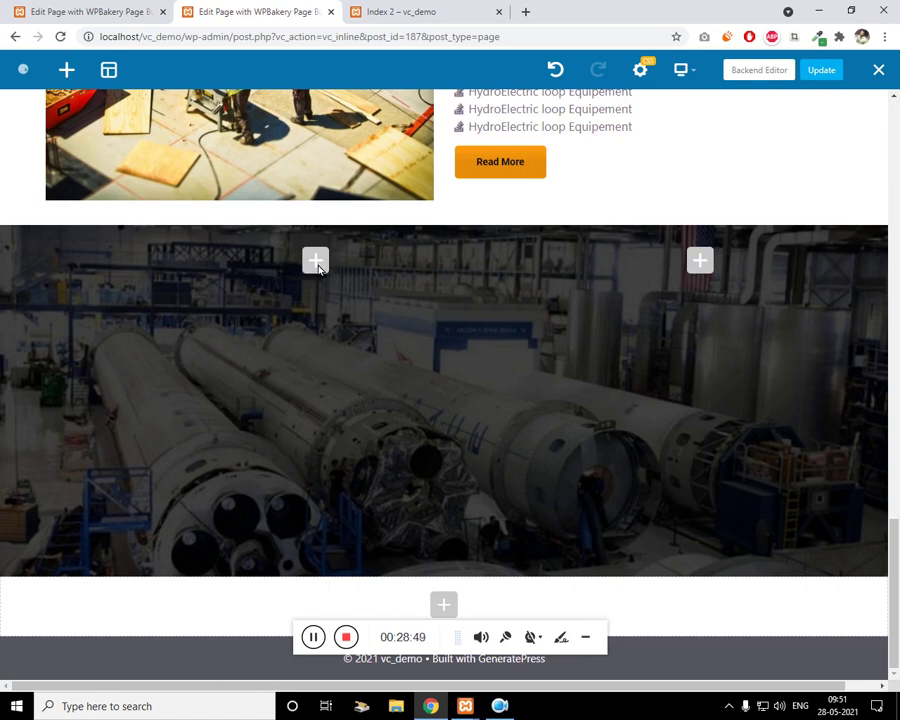
Check the reference page's Call Us section, then add an inner row to the wider column of the background-image row
left_click(104, 11)
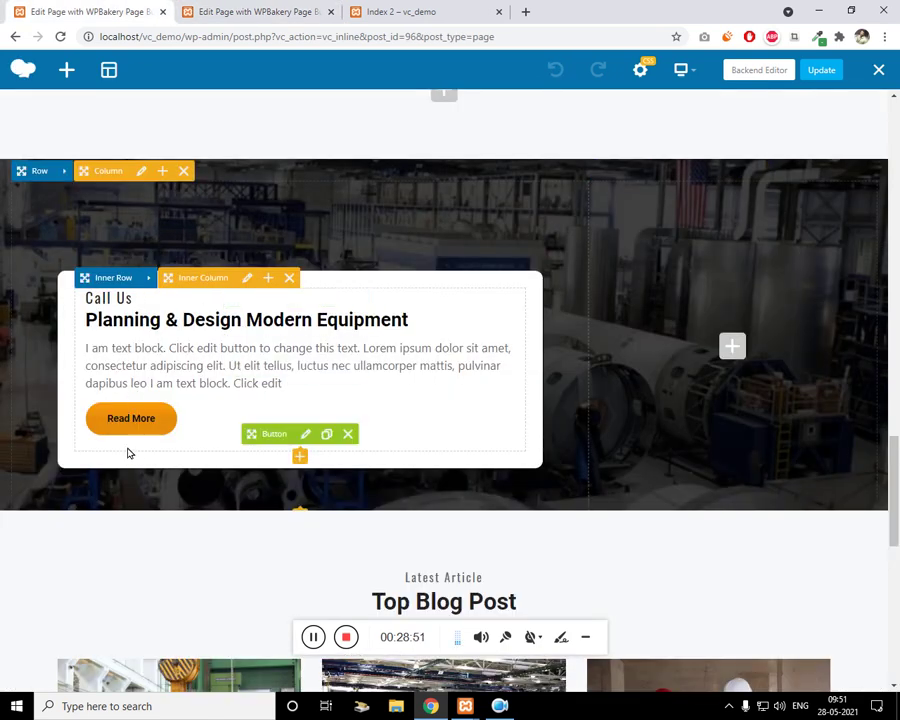
left_click(203, 10)
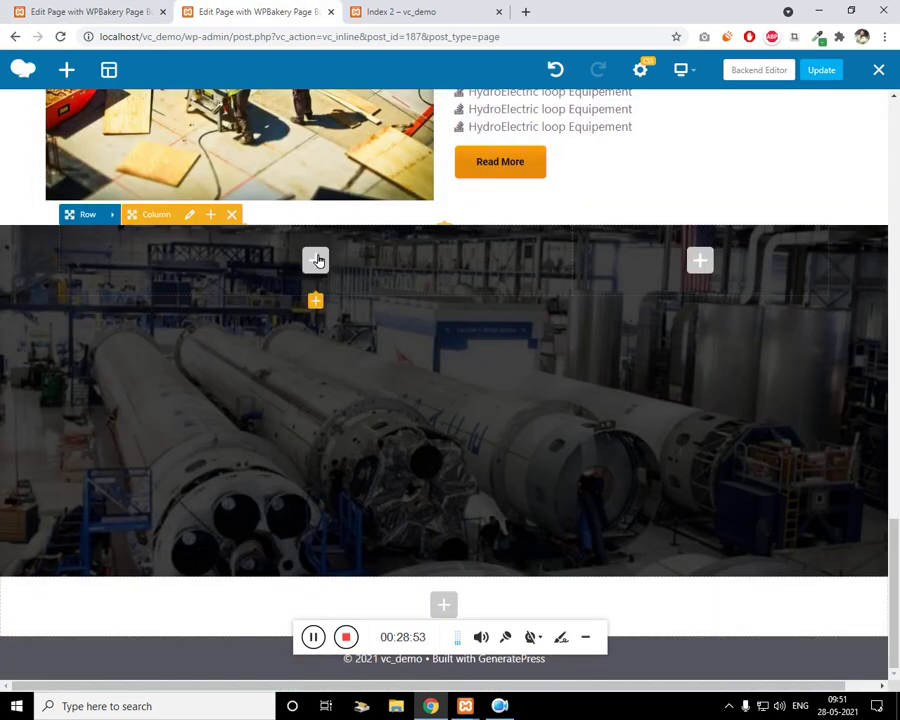
left_click(315, 260)
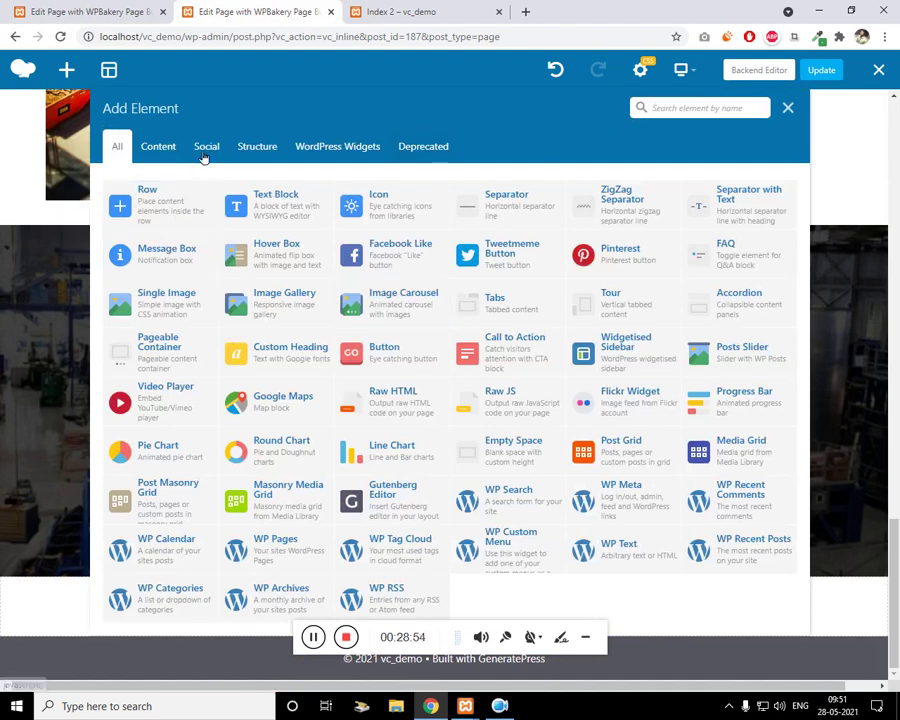
left_click(153, 201)
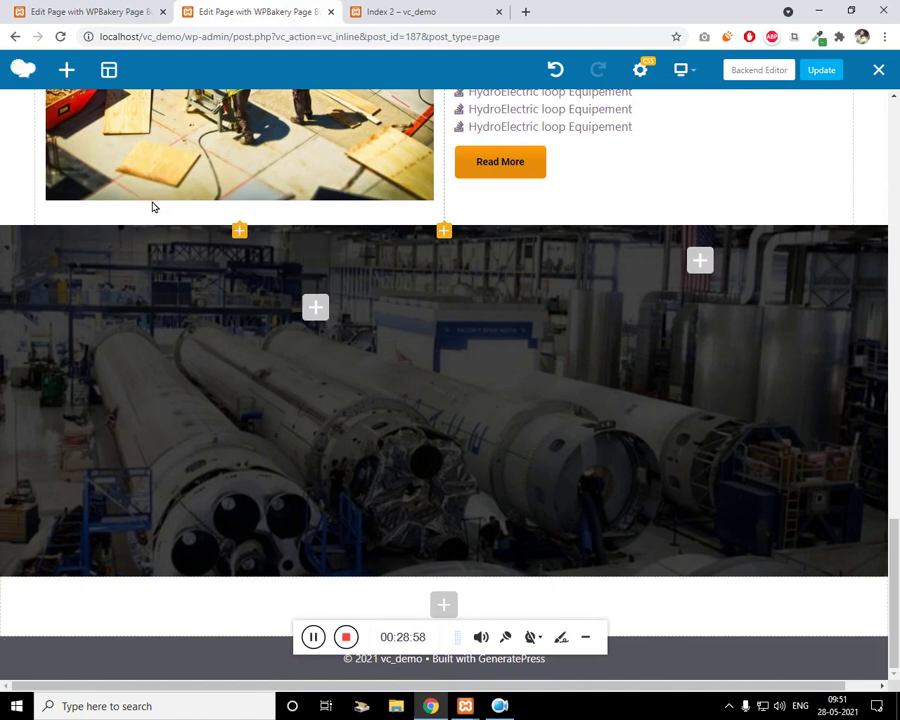
left_click(316, 308)
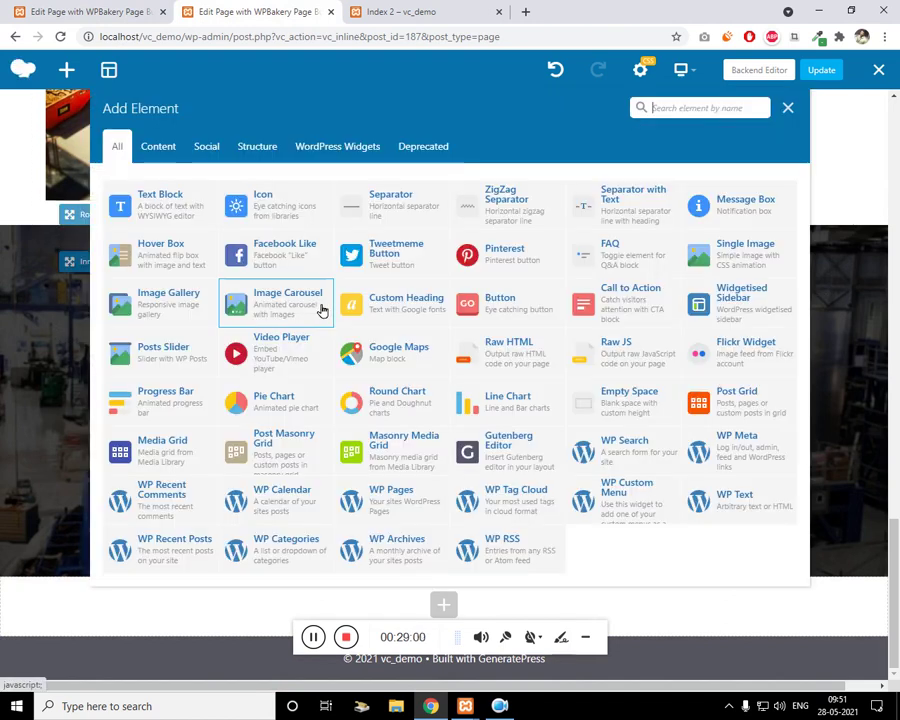
left_click(789, 108)
Give the inner row the extra class name cardDesign, then save and close its settings
mouse_move(137, 268)
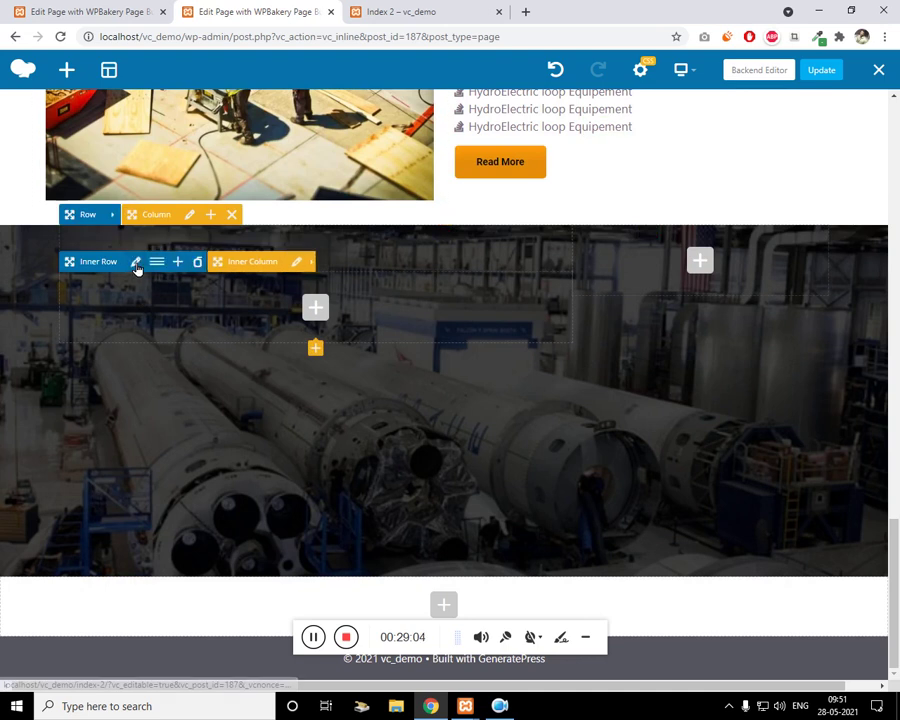
left_click(137, 263)
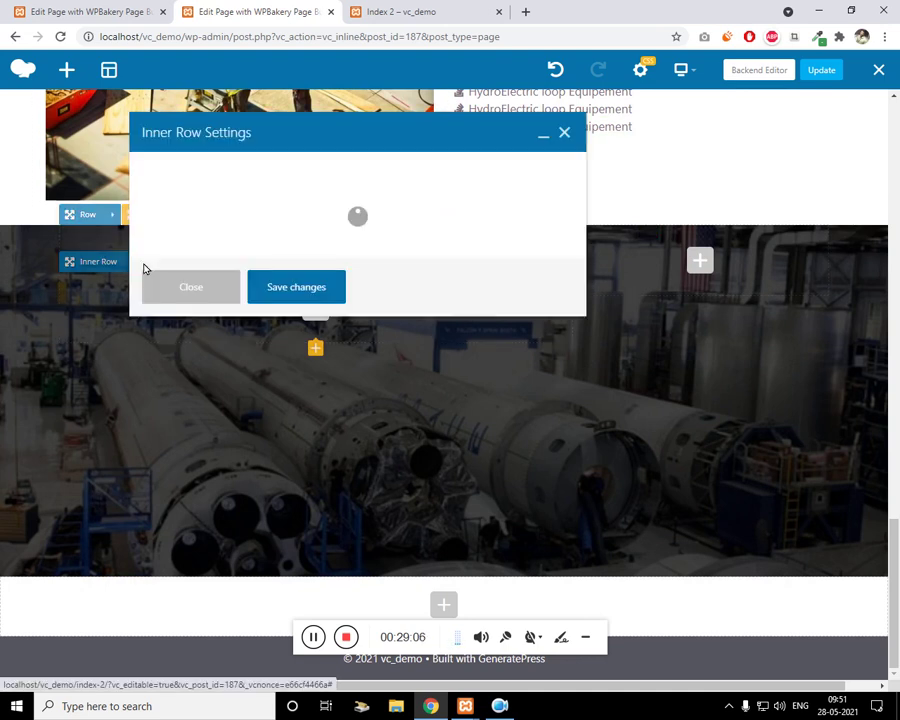
scroll(254, 285, "down", 2)
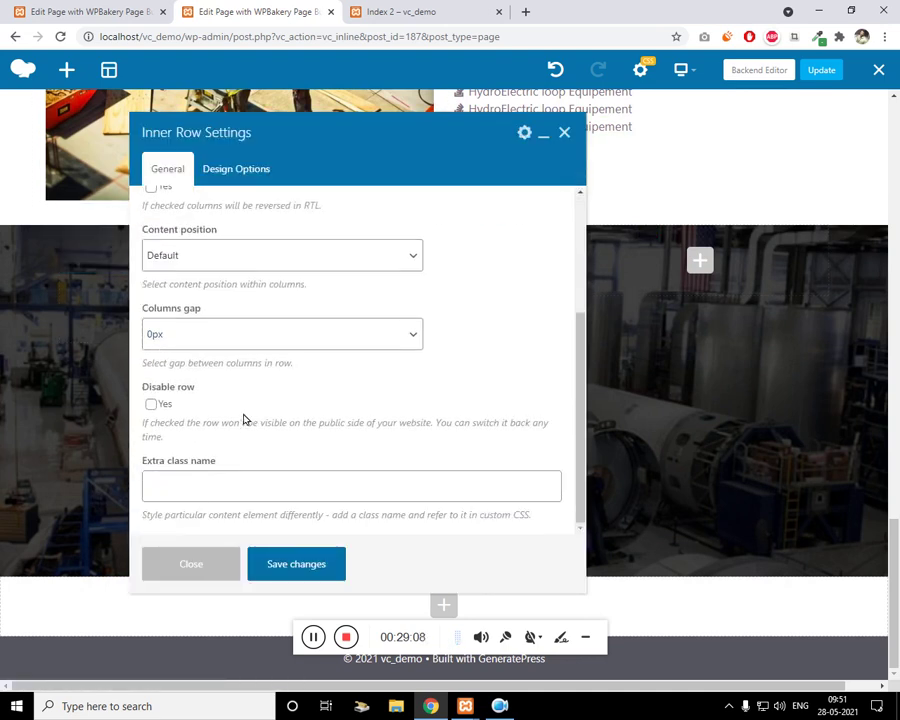
left_click(200, 497)
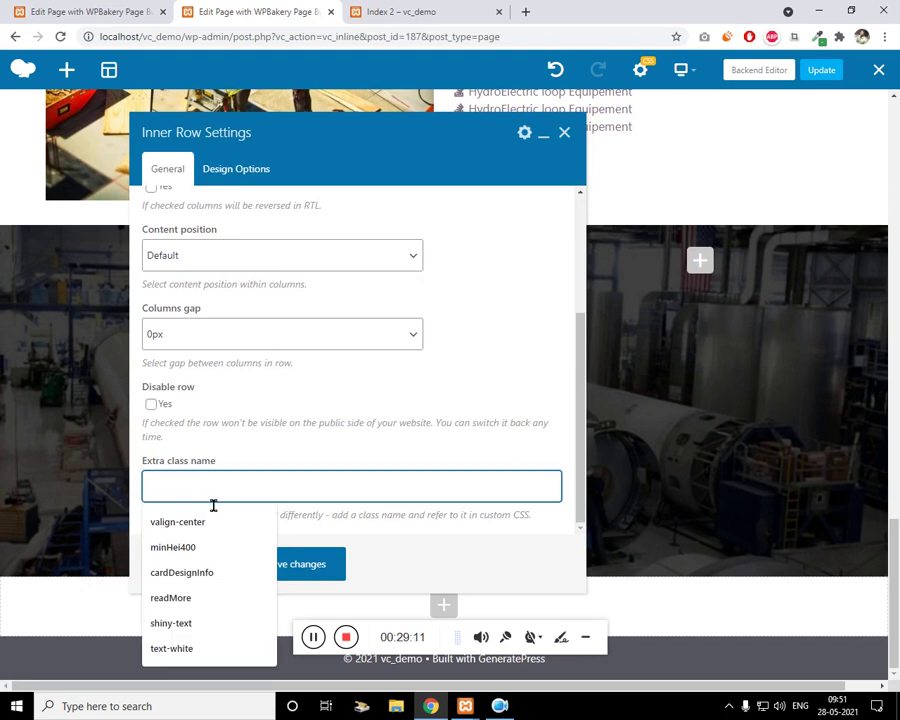
type("cardDesign")
left_click(228, 547)
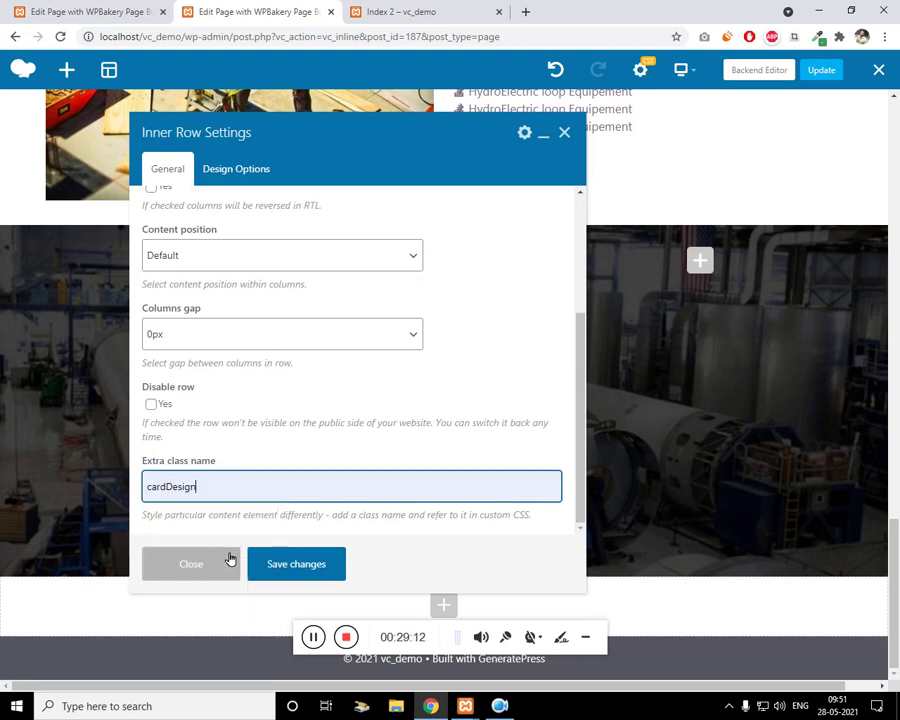
left_click(285, 564)
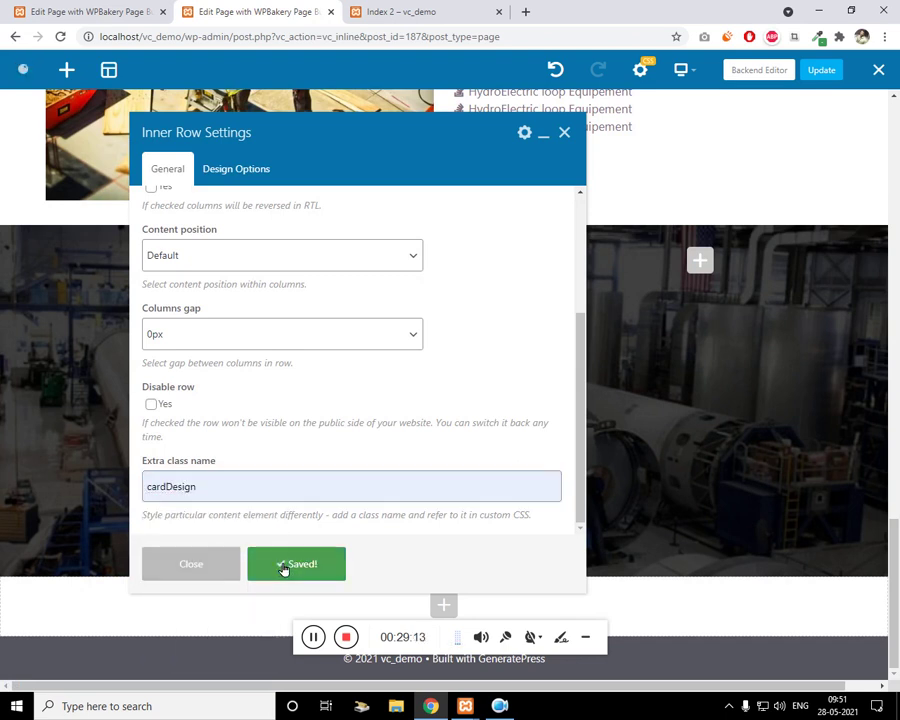
left_click(565, 133)
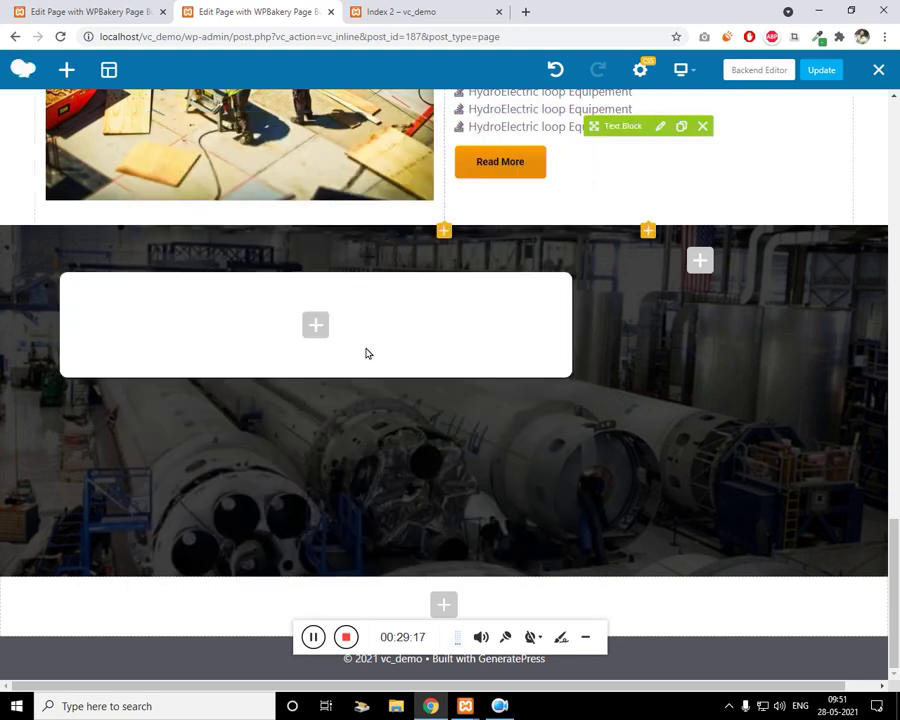
Add a Custom Heading inside the white card and set its text to "Call Us", as on the reference page
left_click(316, 327)
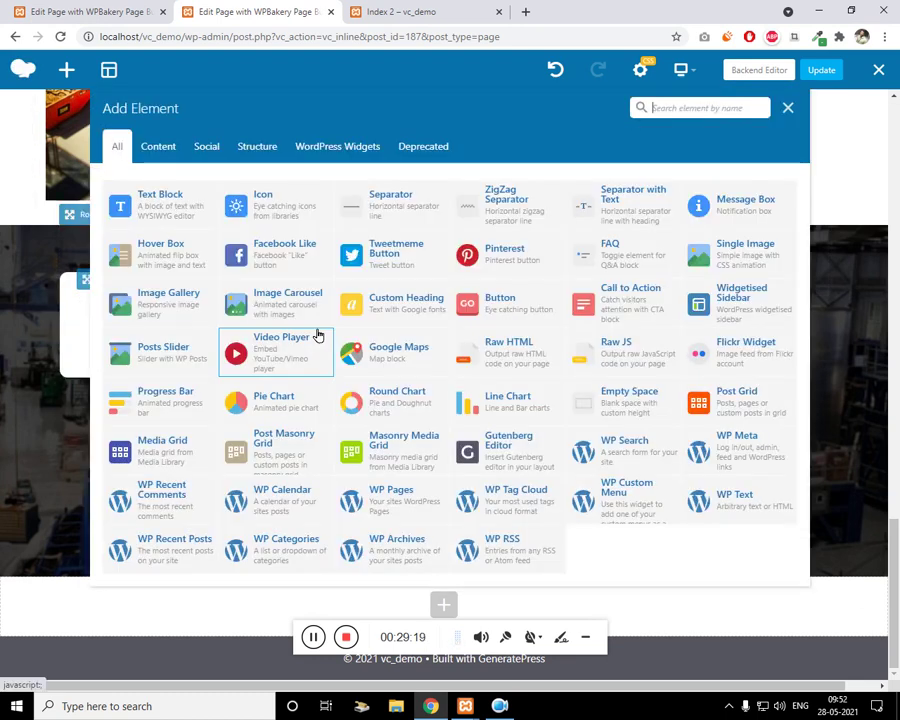
left_click(718, 110)
type("heading")
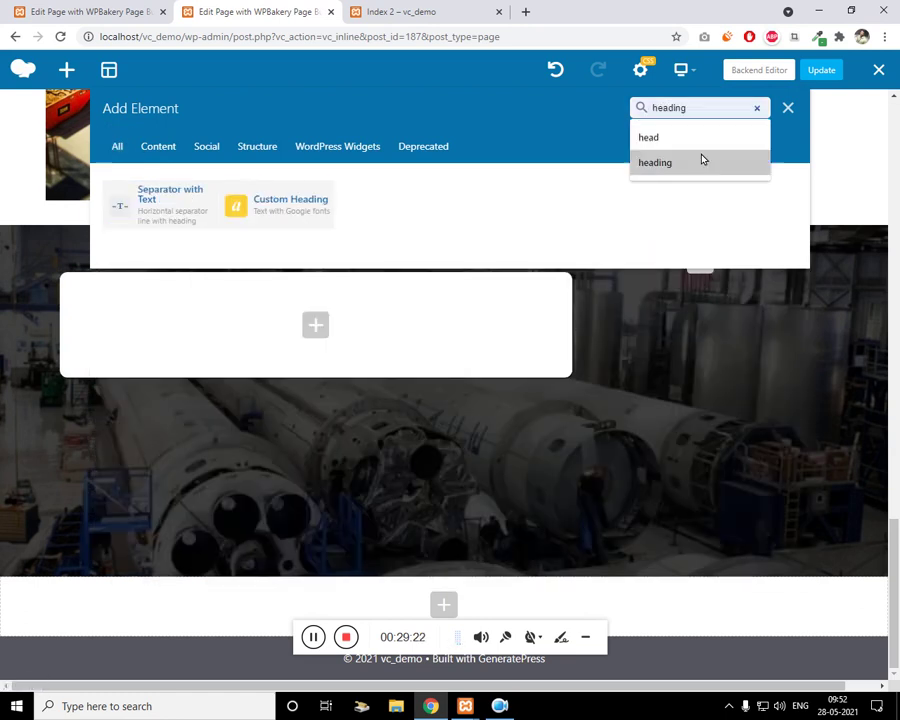
left_click(703, 161)
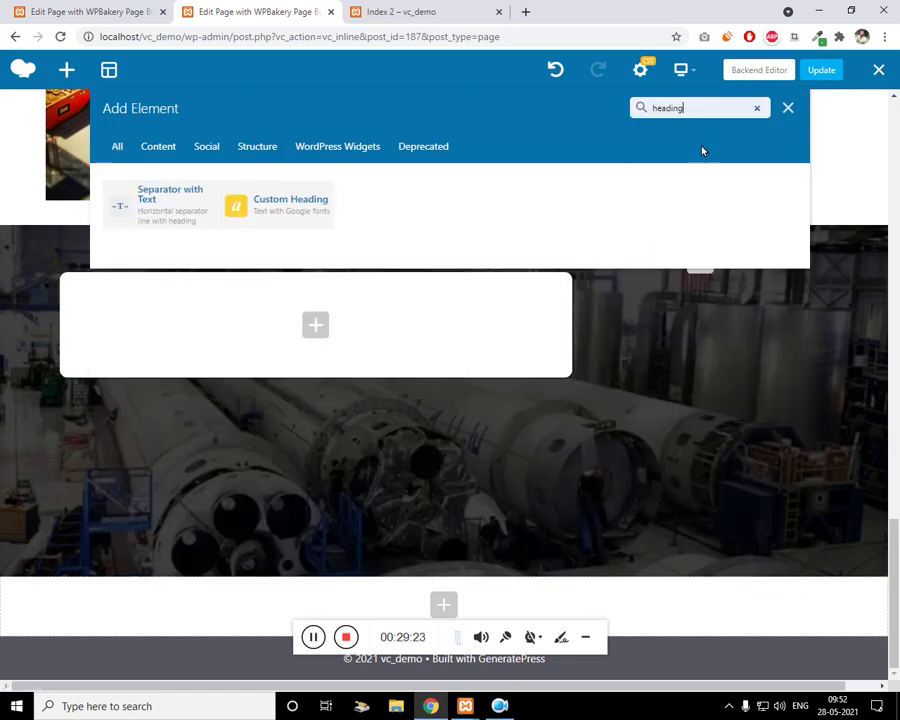
left_click(290, 203)
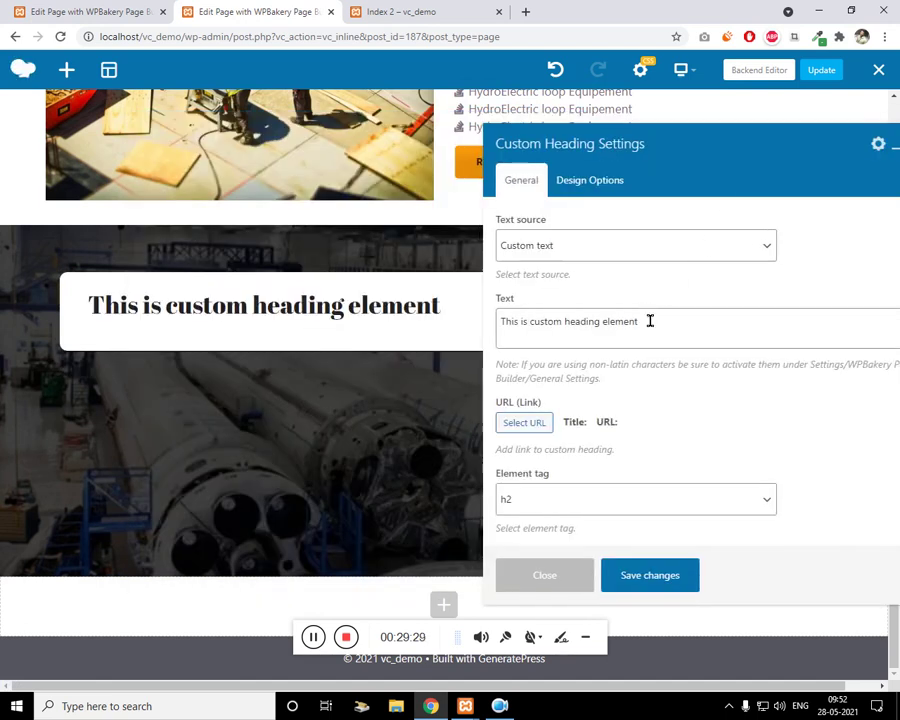
left_click(84, 10)
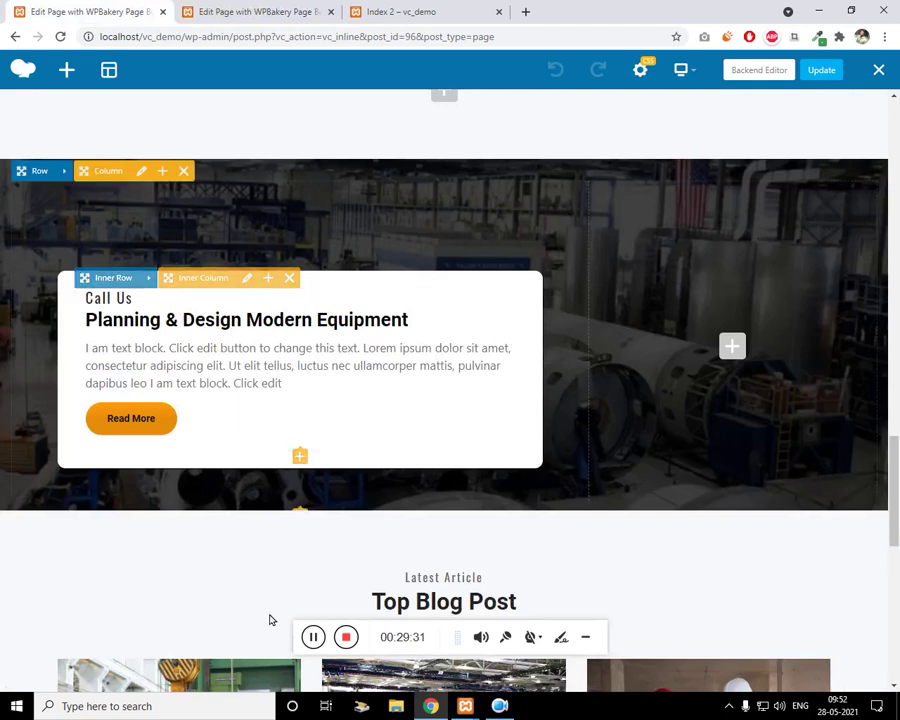
left_click(313, 637)
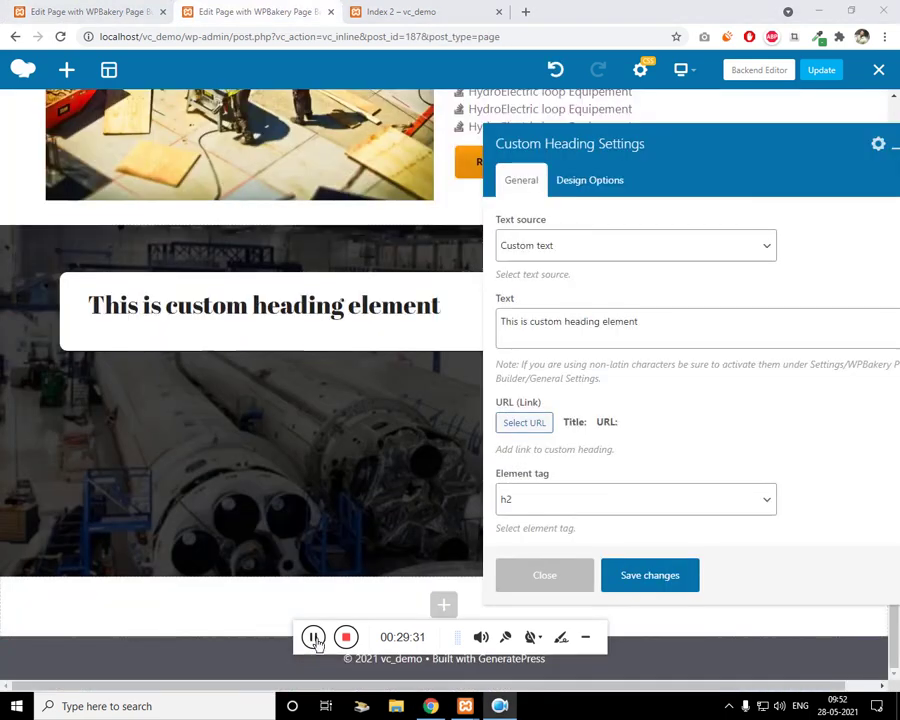
left_click(586, 325)
key("ctrl+a")
type("Call Us")
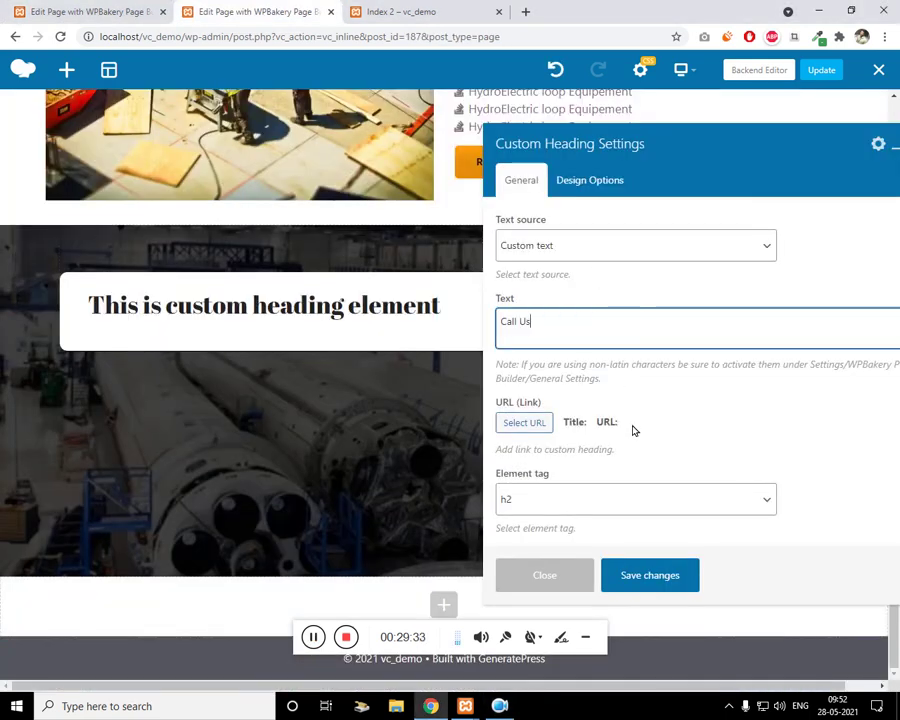
Give the Call Us heading the extra class name cardSmallHeading, then save and close its settings
scroll(675, 452, "down", 3)
scroll(675, 452, "down", 5)
left_click(584, 500)
type("cardSmallHeading")
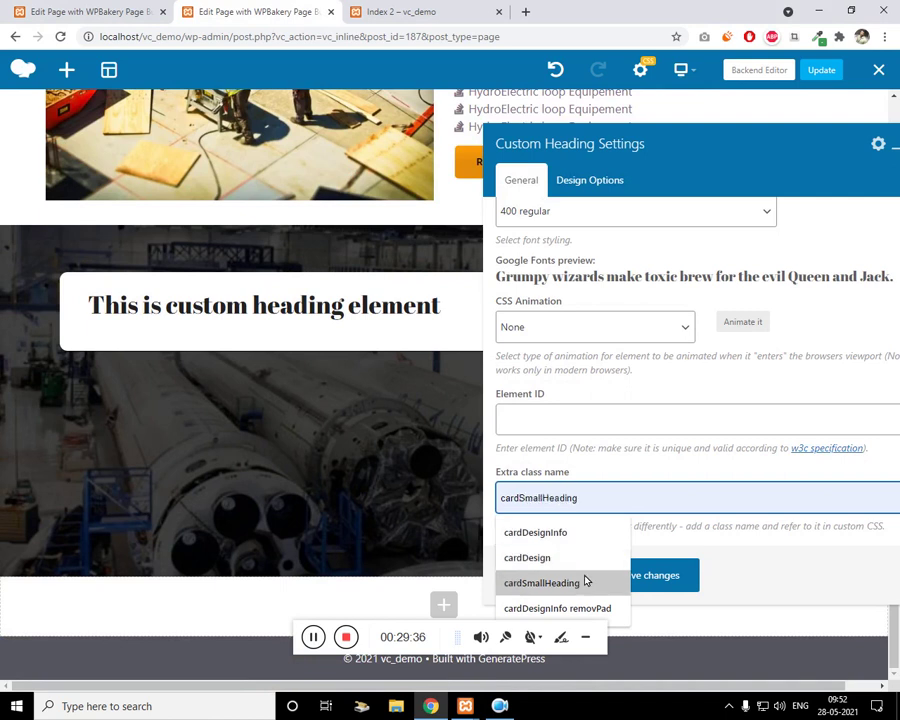
left_click(585, 582)
left_click(663, 586)
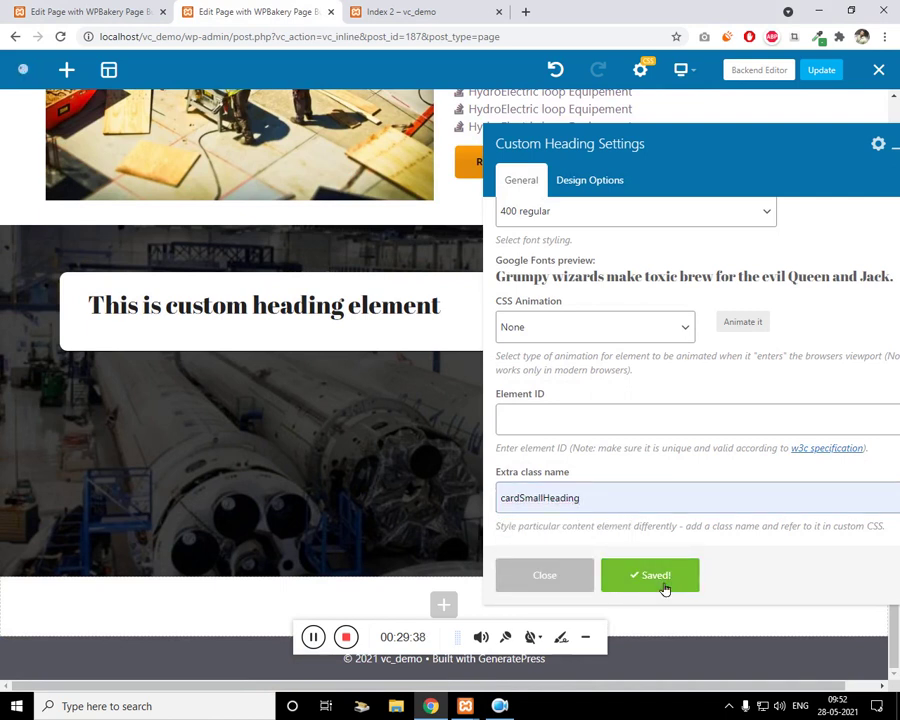
scroll(744, 203, "up", 2)
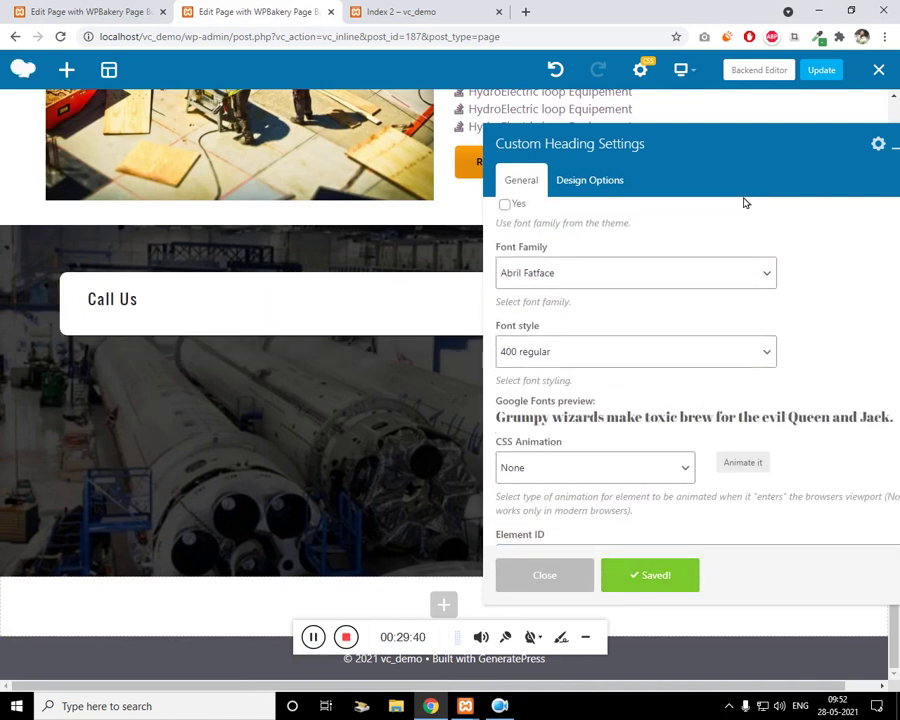
left_click_drag(831, 141, 719, 165)
left_click(805, 167)
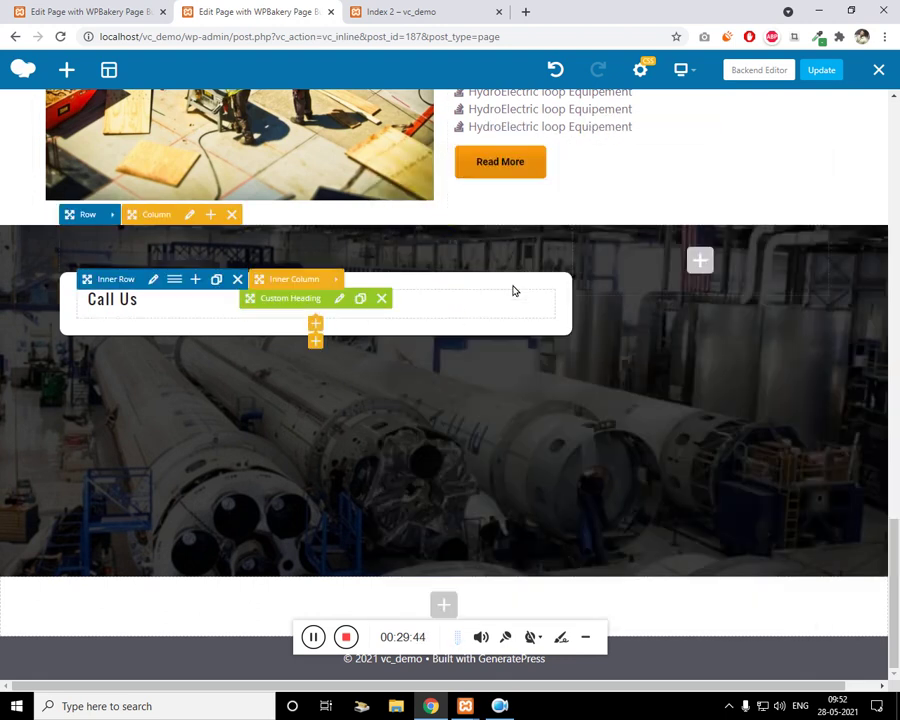
Add another Custom Heading below the card with the text "Planning & Design Modern Equipment"
left_click(316, 342)
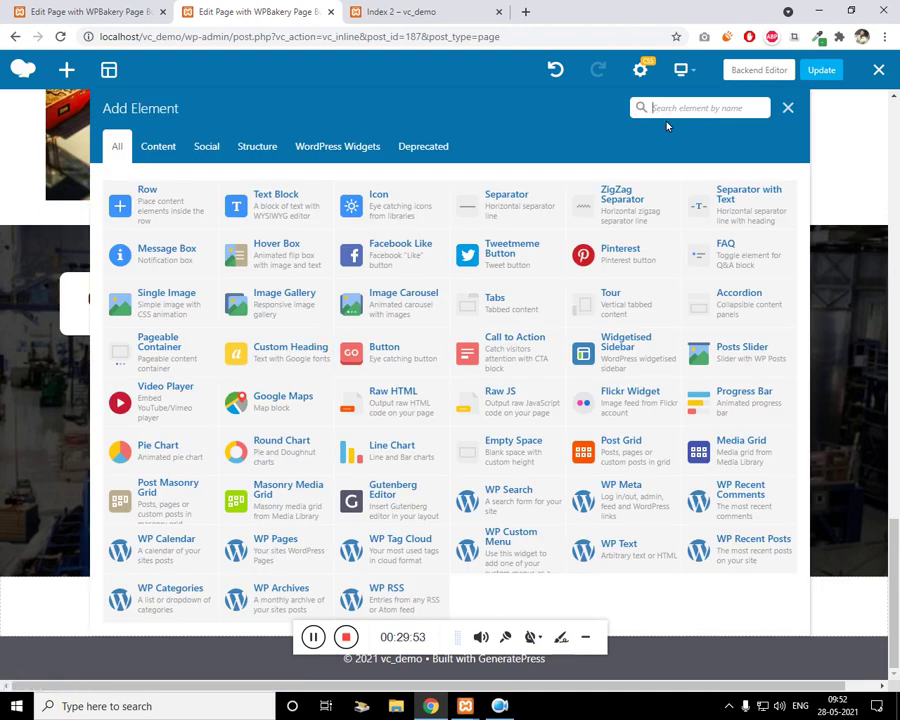
type("heading")
left_click(663, 162)
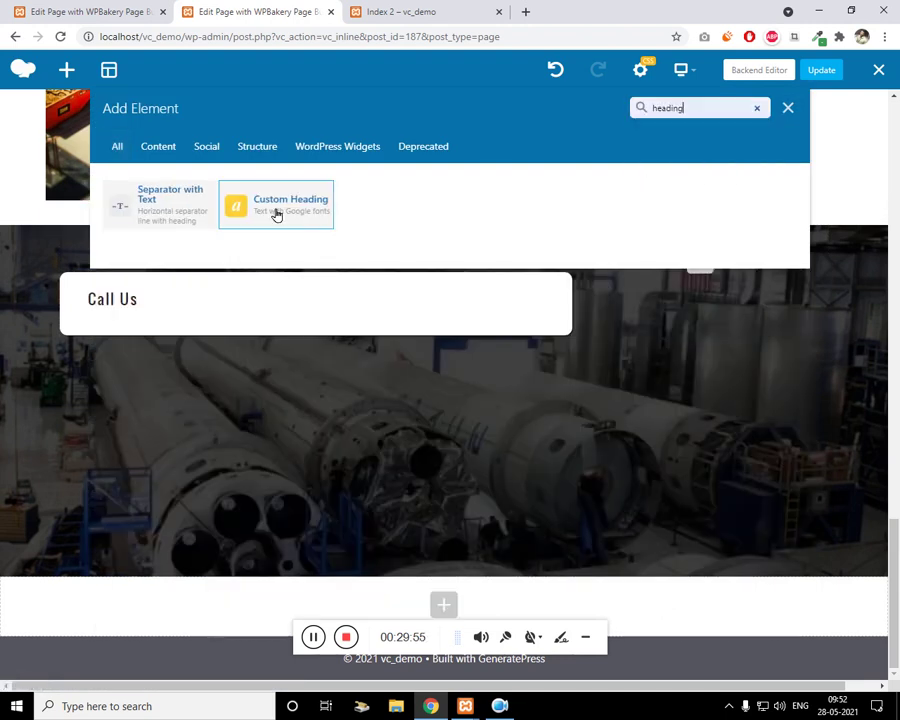
left_click(275, 212)
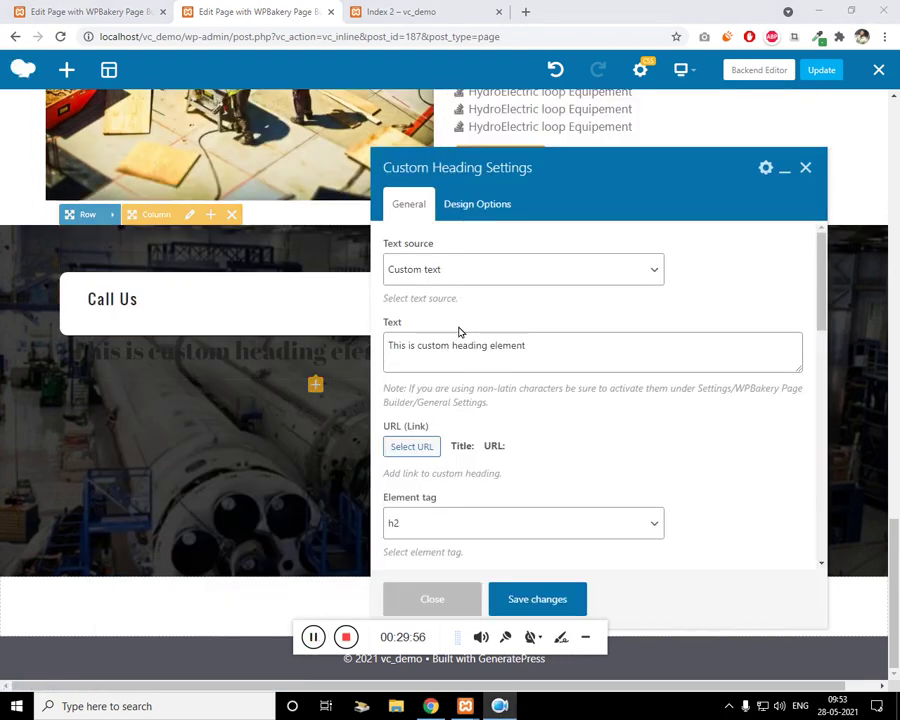
triple_click(538, 355)
type("Planning & Design Modern Equipment")
Give the new heading the extra class names third-color cardMainHeading, then save and close its settings
scroll(594, 364, "down", 6)
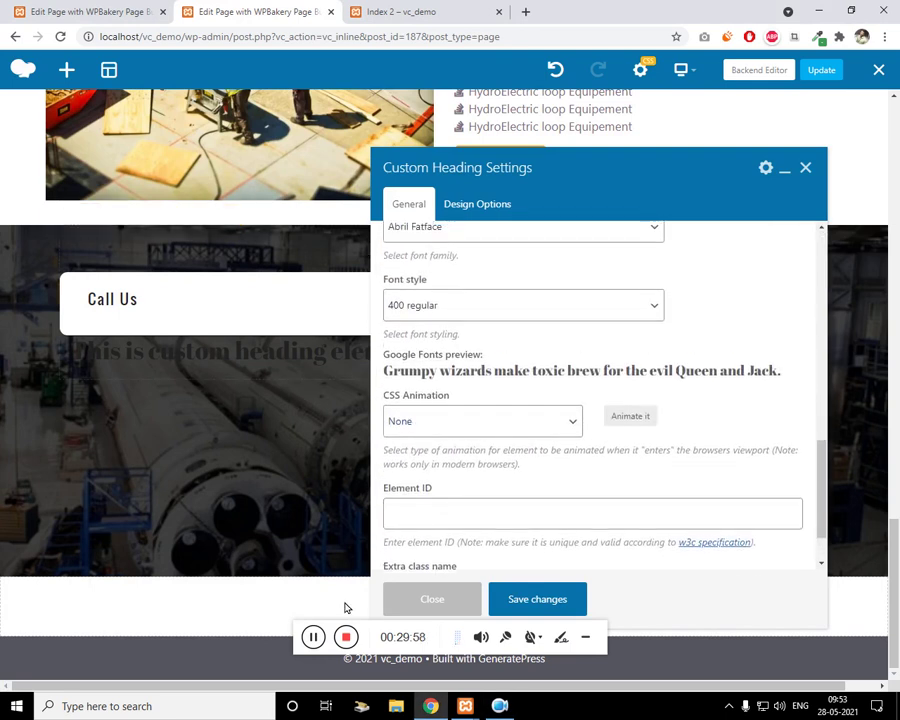
left_click(313, 637)
left_click(317, 645)
left_click(472, 523)
scroll(485, 520, "down", 1)
left_click(541, 533)
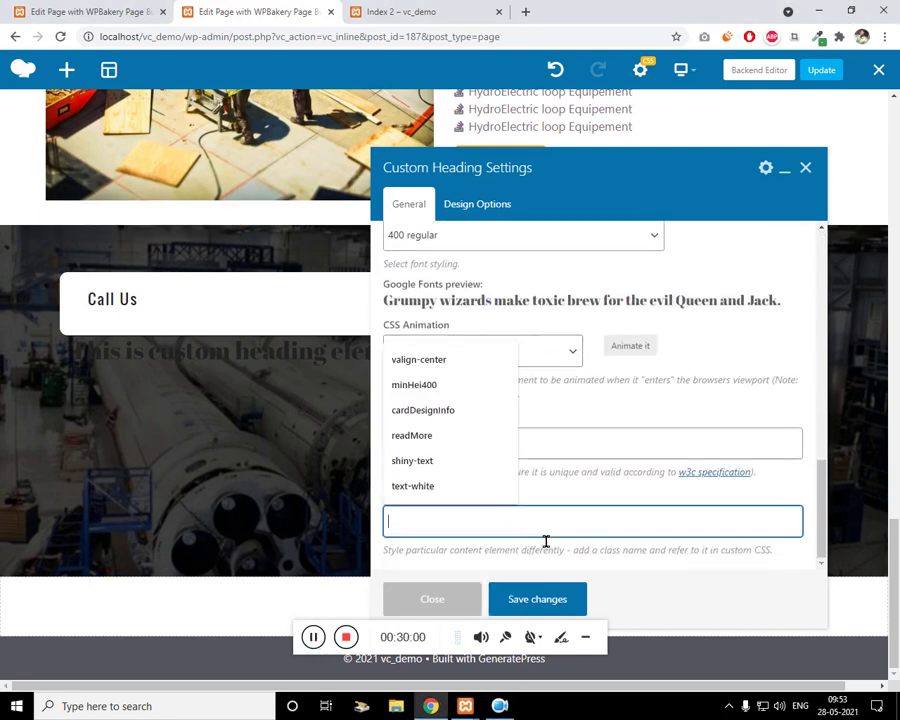
type("third-color cardMainHeading")
left_click(548, 604)
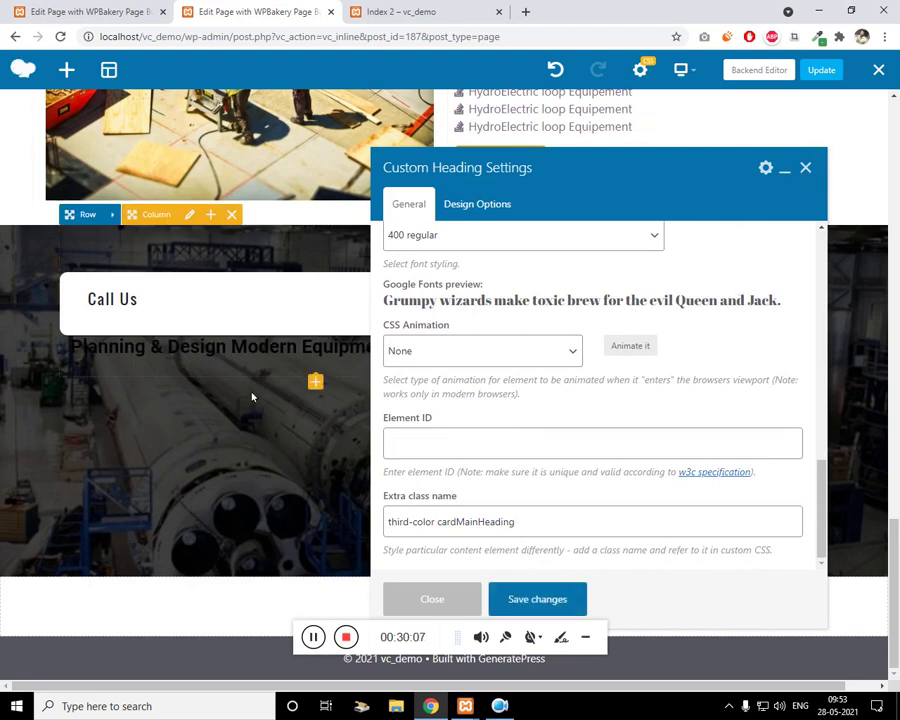
left_click(806, 169)
Move the "Planning & Design Modern Equipment" heading into the white card, directly under Call Us
mouse_move(315, 350)
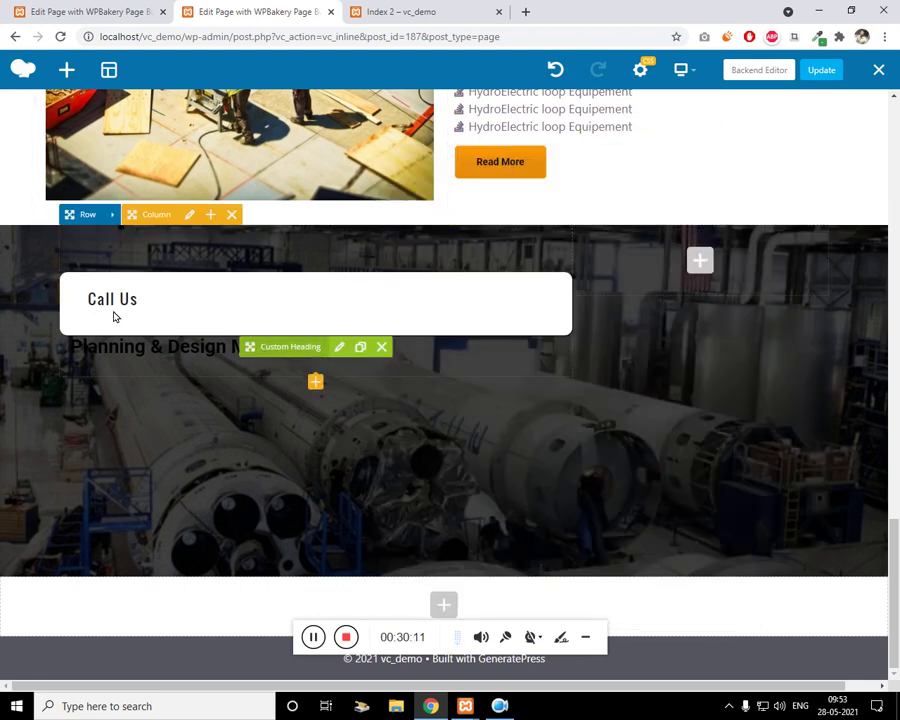
mouse_move(114, 317)
left_mouse_down()
mouse_move(124, 308)
mouse_move(124, 333)
left_mouse_up()
left_click_drag(269, 391, 352, 432)
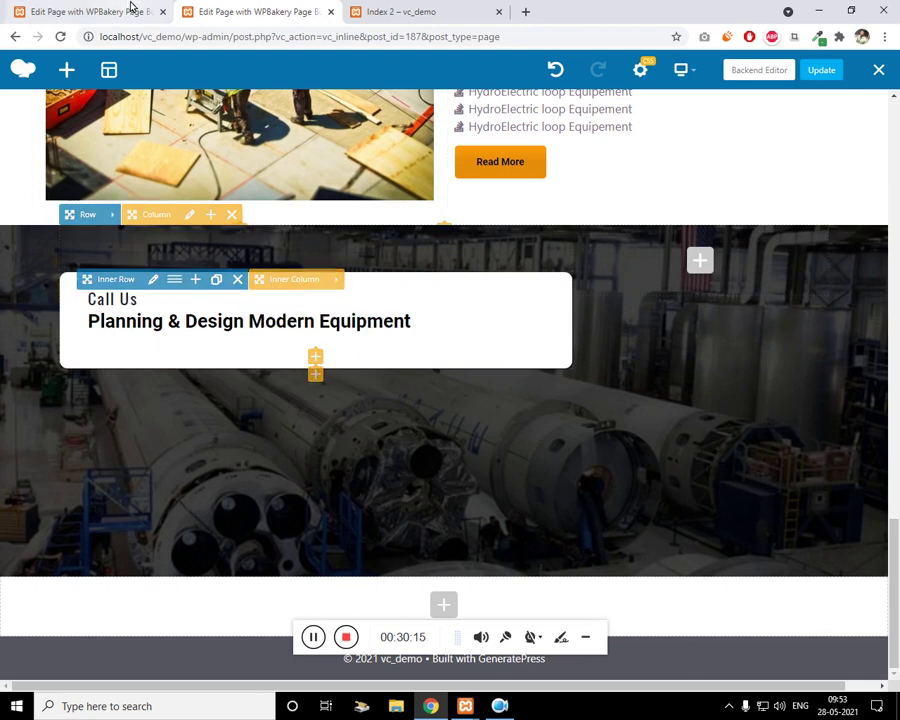
Add a Text Block below the Call Us card and append "I am text block. Click edit" to its placeholder text
left_click(315, 373)
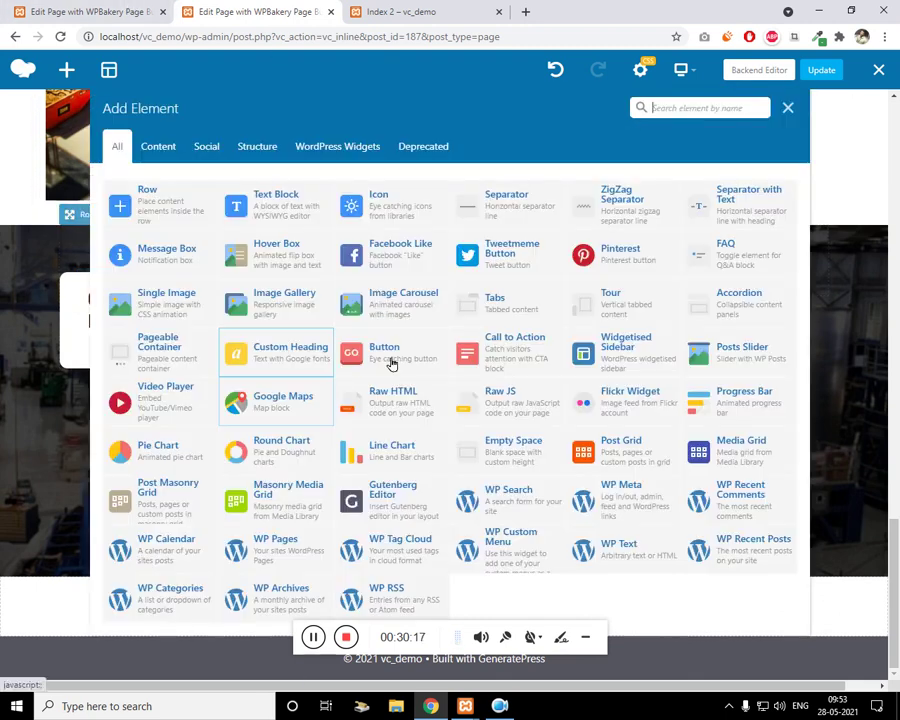
left_click(694, 112)
type("text")
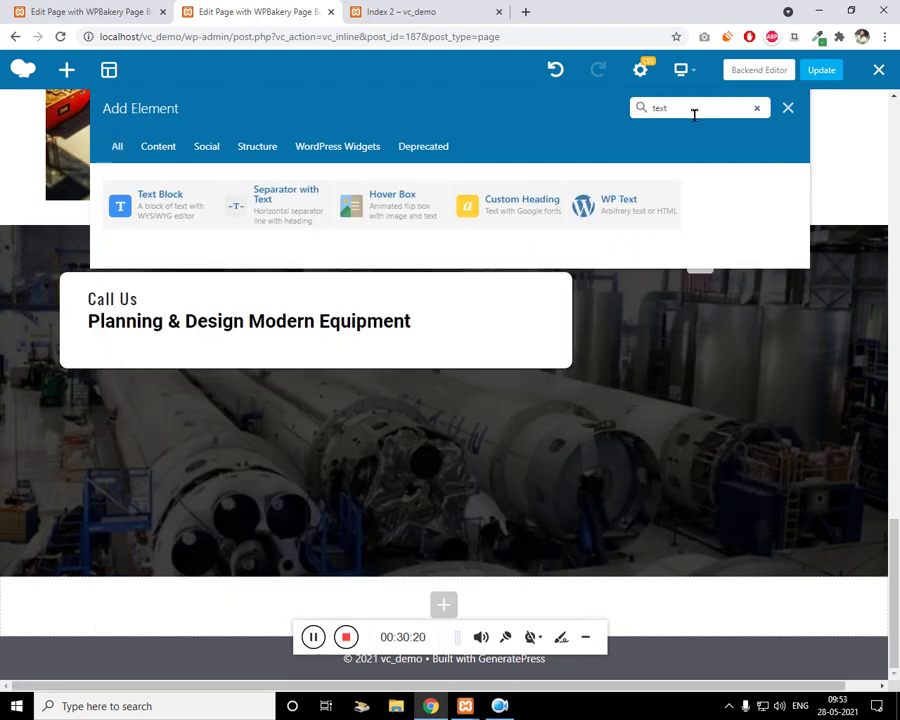
left_click(168, 200)
left_click(476, 422)
type("I am text block. Click edit")
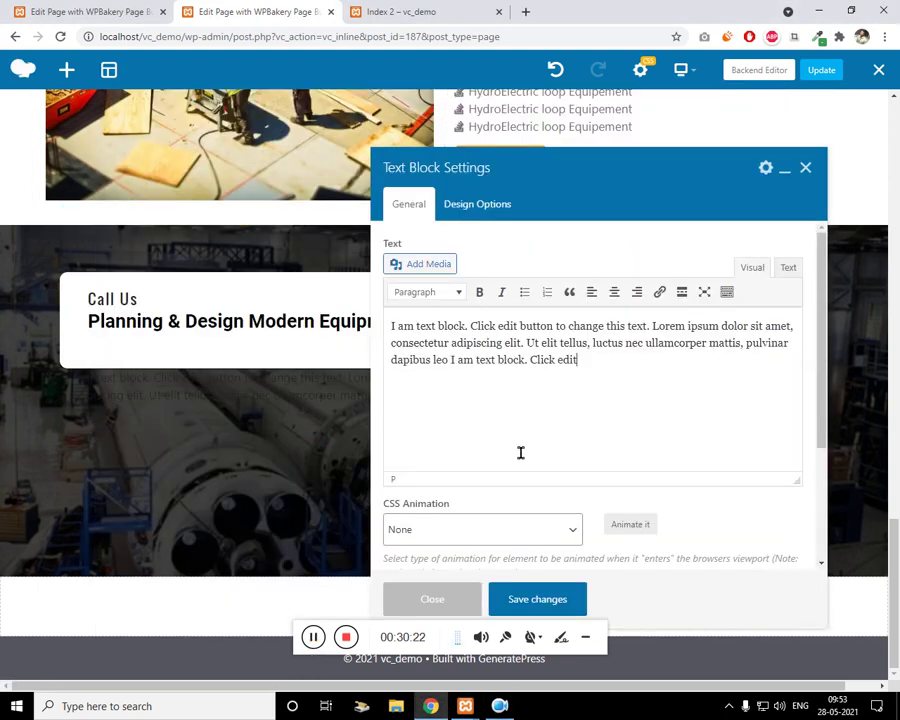
Give the text block the extra class name normal-para, then save and close its settings
scroll(560, 445, "down", 3)
left_click(483, 532)
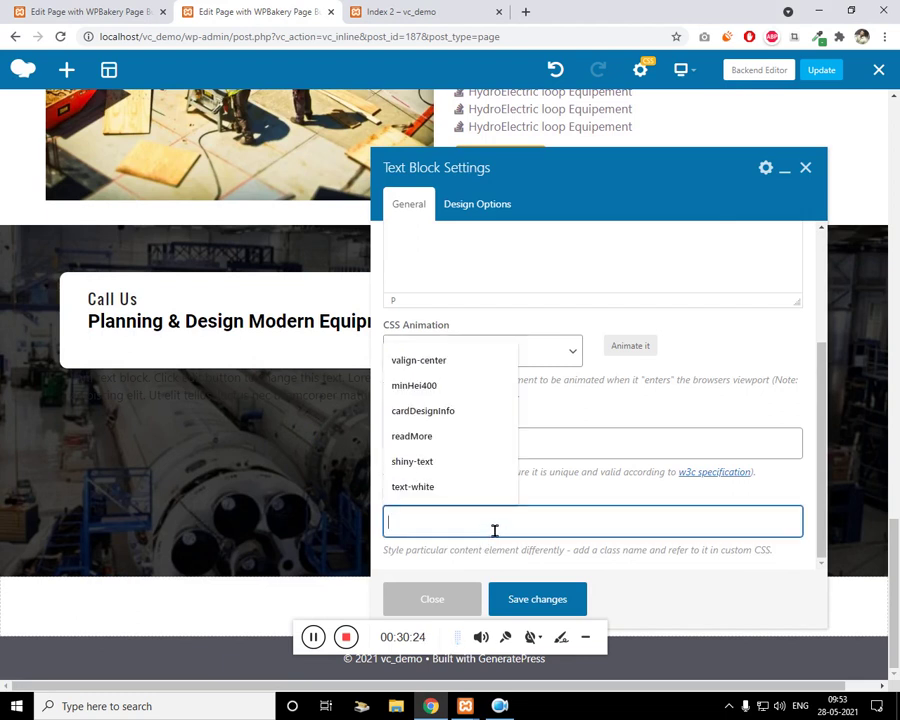
type("tex")
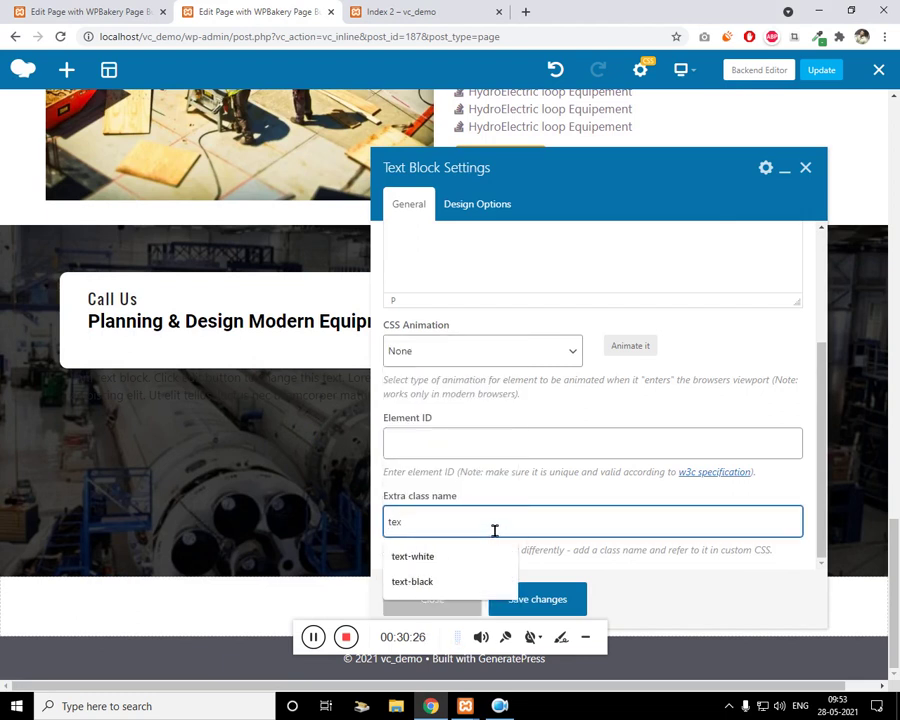
type("nor")
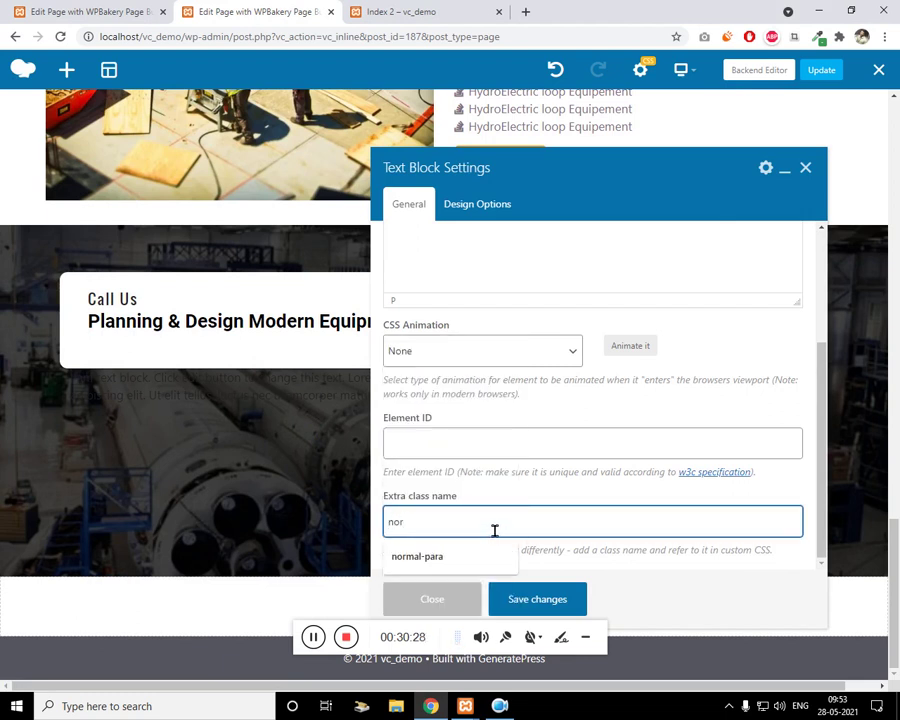
left_click(478, 560)
left_click(537, 599)
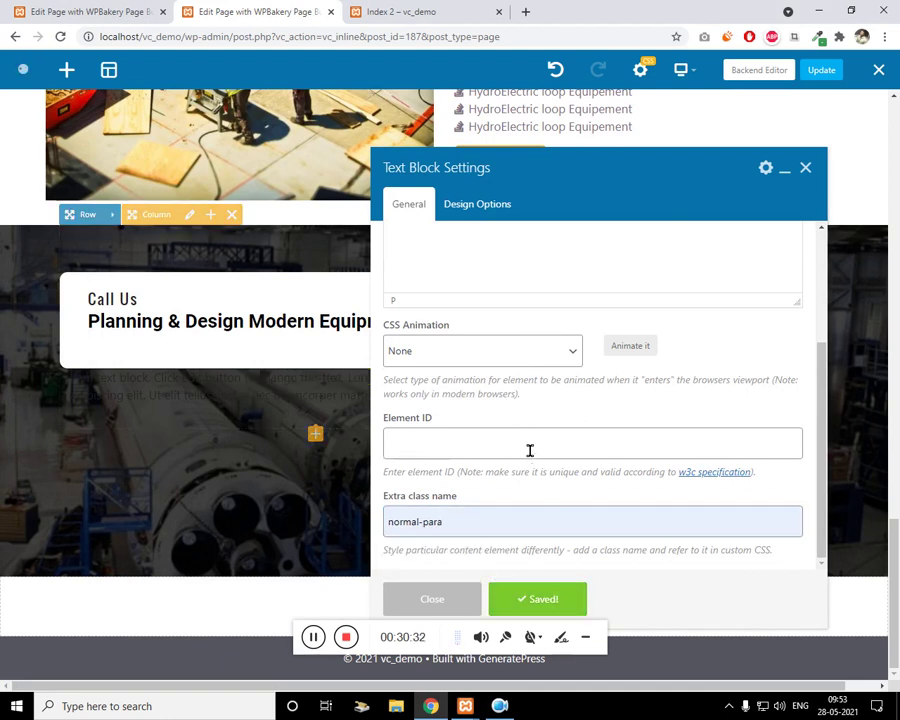
left_click(806, 167)
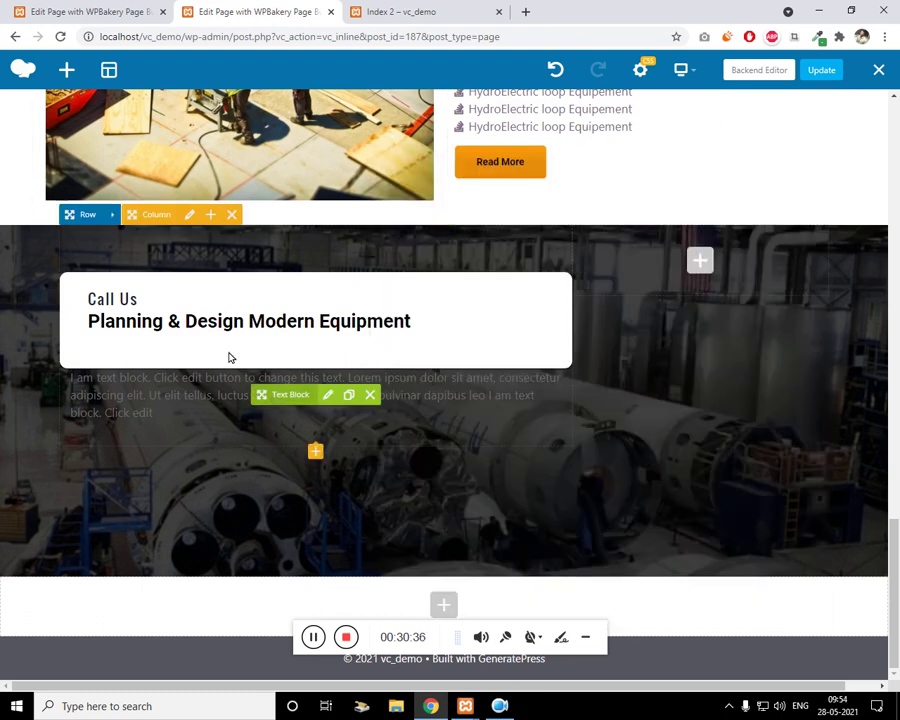
Move the text block into the Call Us card and place a clone of the services section's Read More button beneath it
left_click_drag(230, 347, 356, 354)
scroll(155, 232, "up", 5)
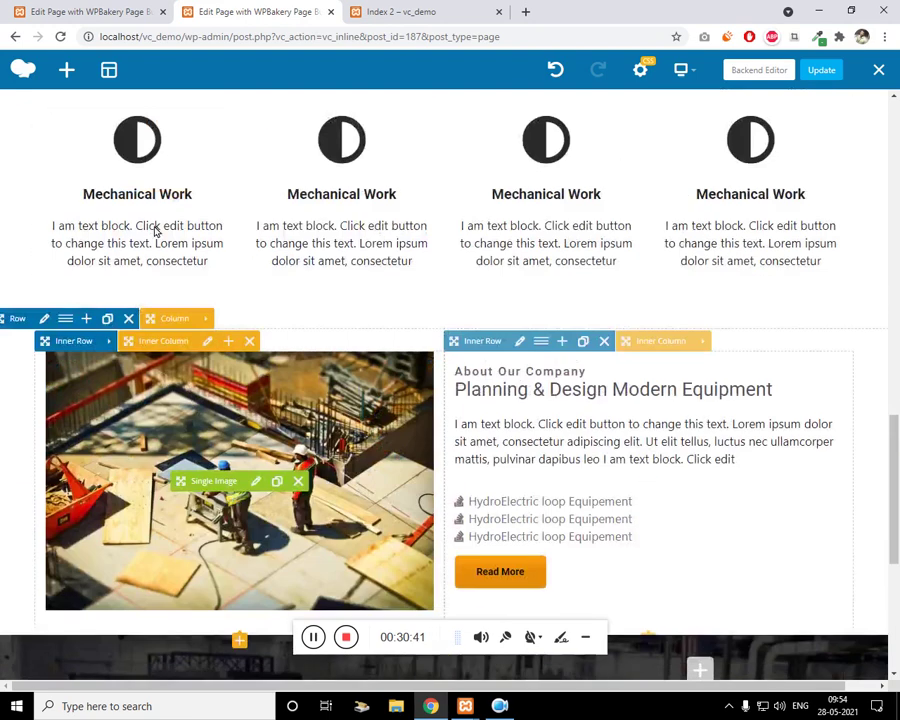
scroll(150, 240, "up", 5)
scroll(146, 248, "down", 1)
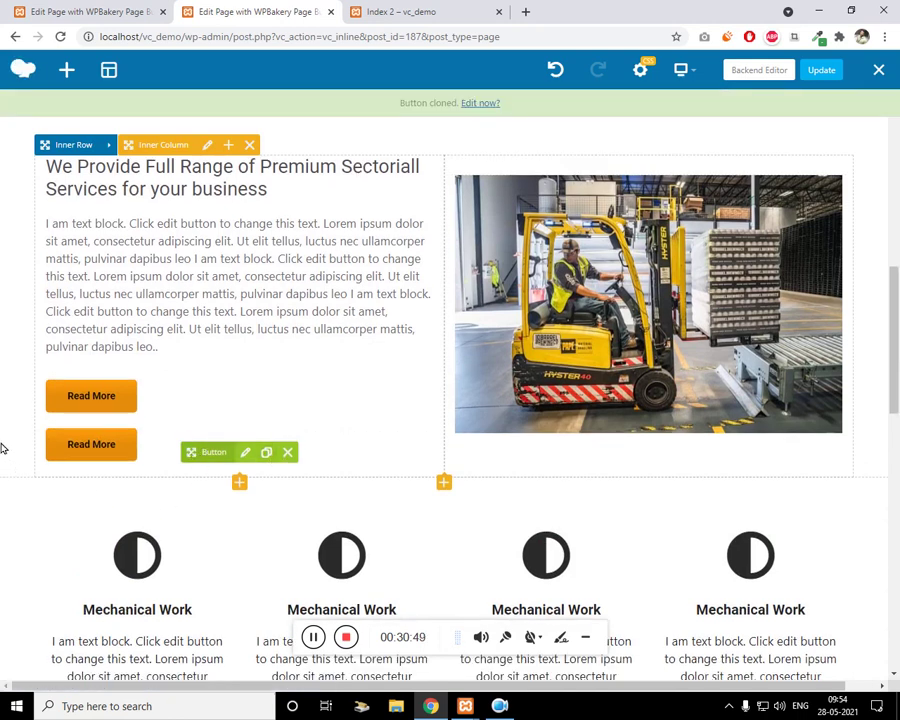
scroll(8, 438, "down", 12)
mouse_move(3, 448)
left_mouse_down()
mouse_move(8, 436)
mouse_move(140, 452)
mouse_move(210, 414)
mouse_move(203, 438)
left_mouse_up()
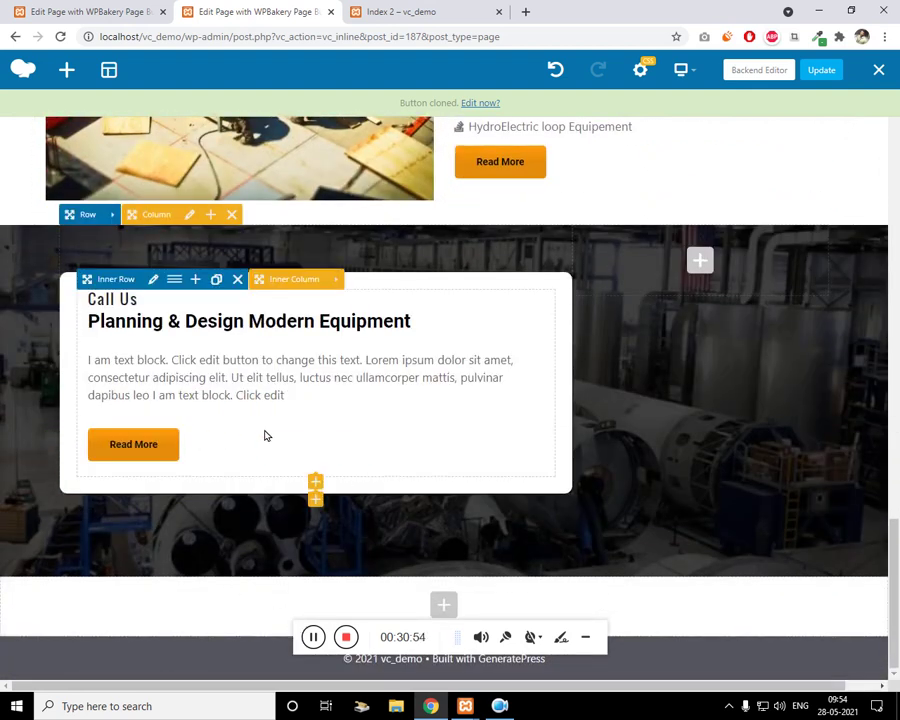
Set the top margin of the card's Read More button to -30 in its design options and save
left_click(323, 454)
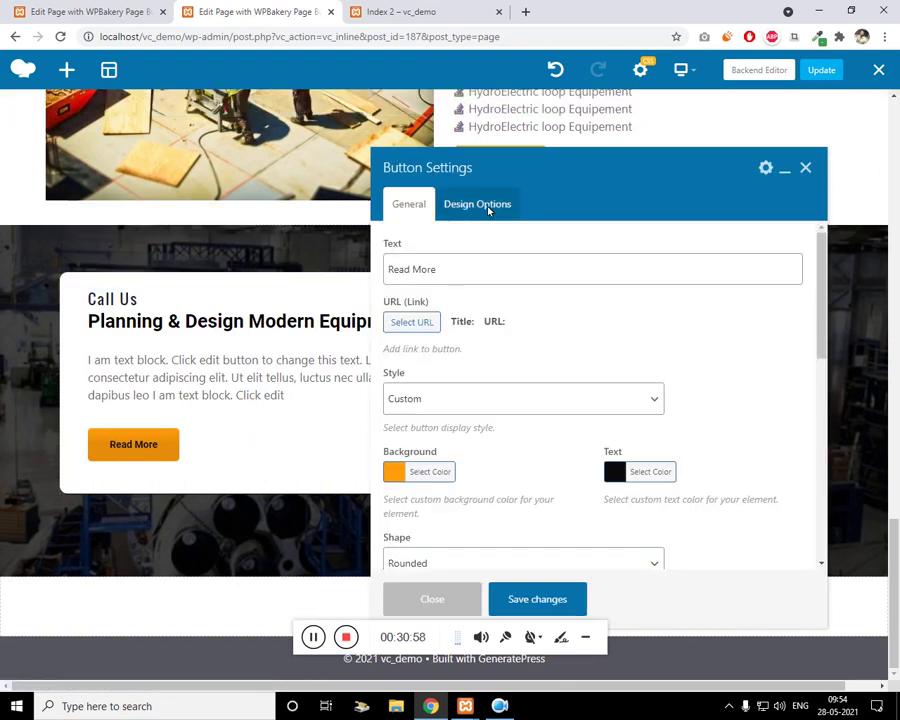
left_click(477, 204)
left_click(496, 273)
type("30")
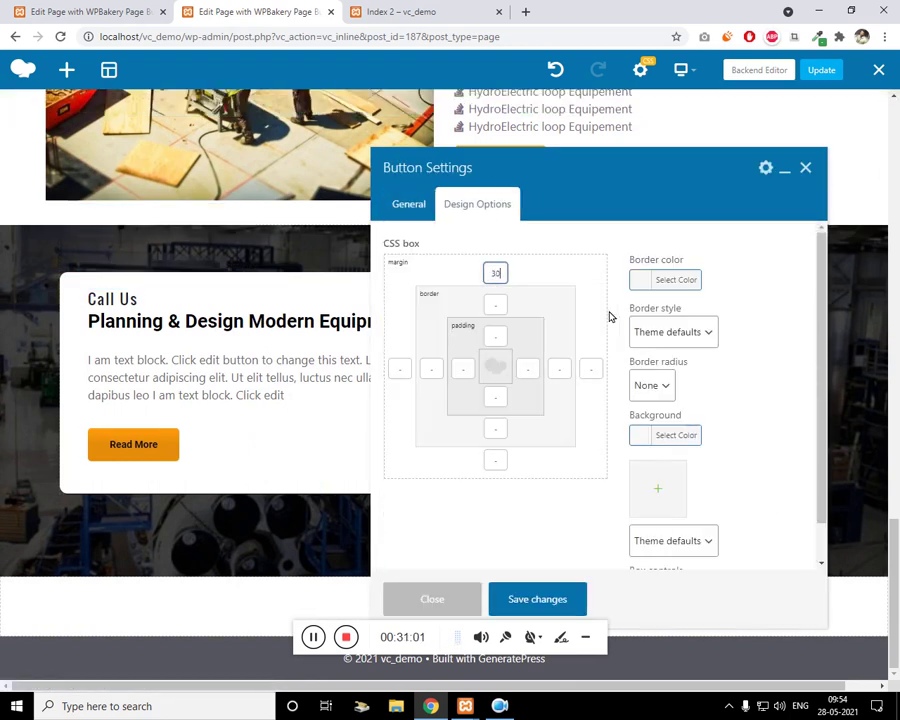
left_click(559, 604)
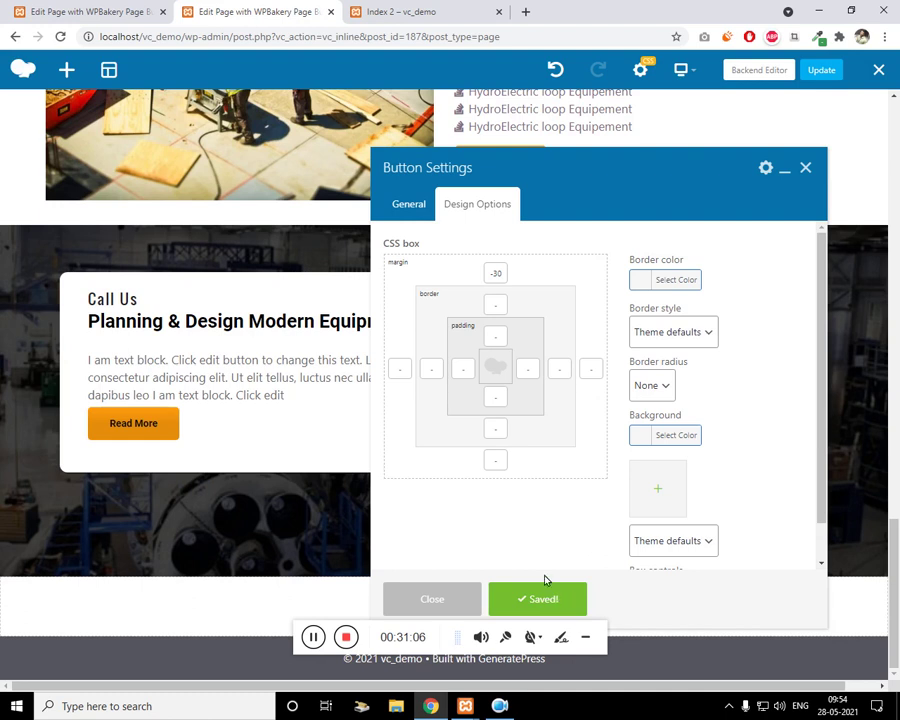
Change the button's top margin to -25, then save and close its settings
left_click(497, 273)
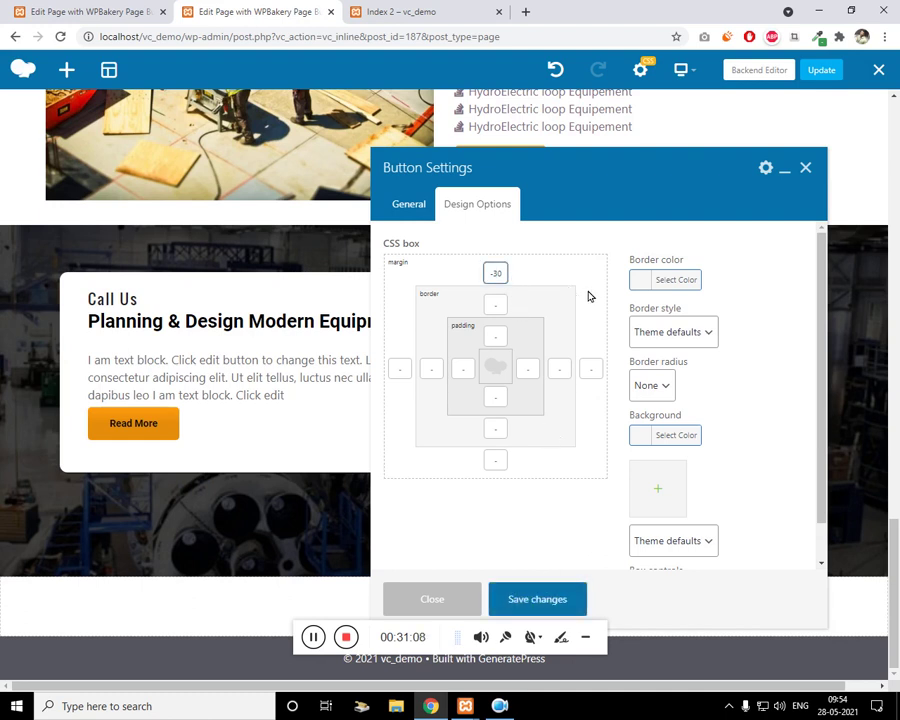
key("BackSpace")
key("BackSpace")
type("25")
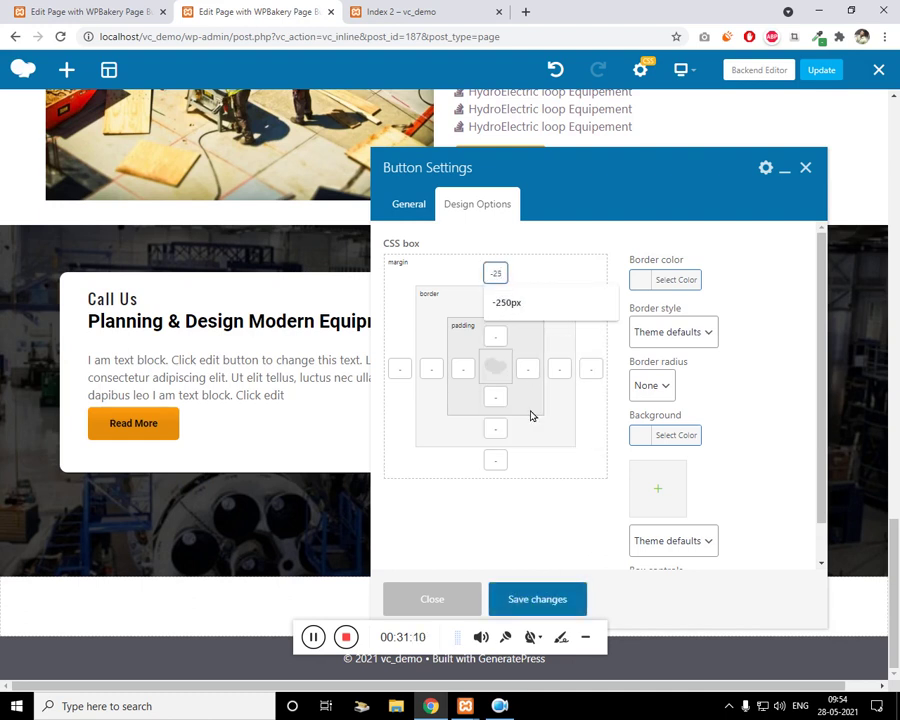
left_click(508, 603)
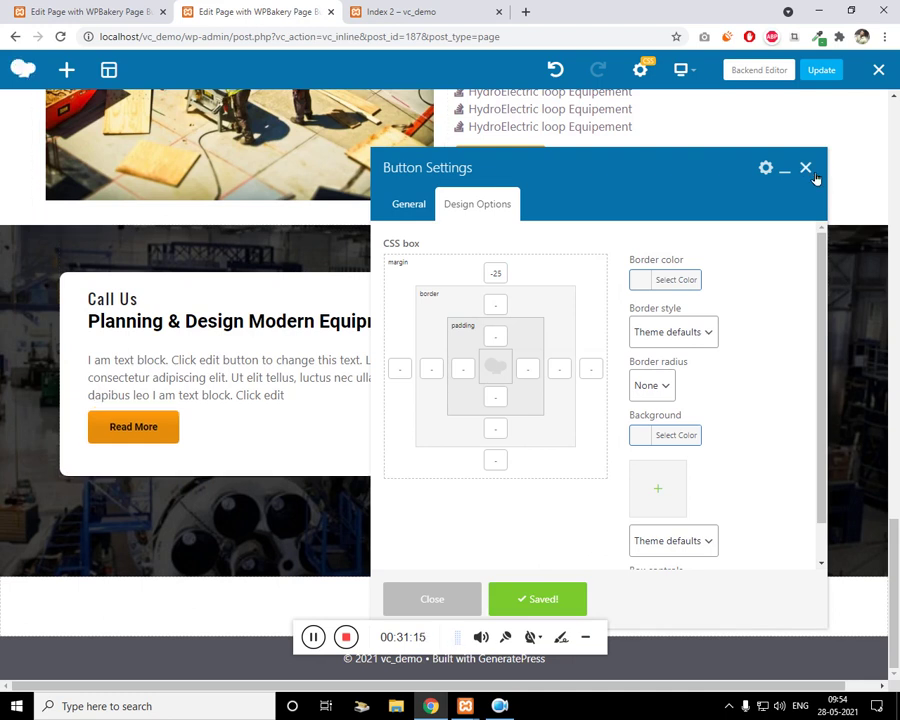
left_click(807, 169)
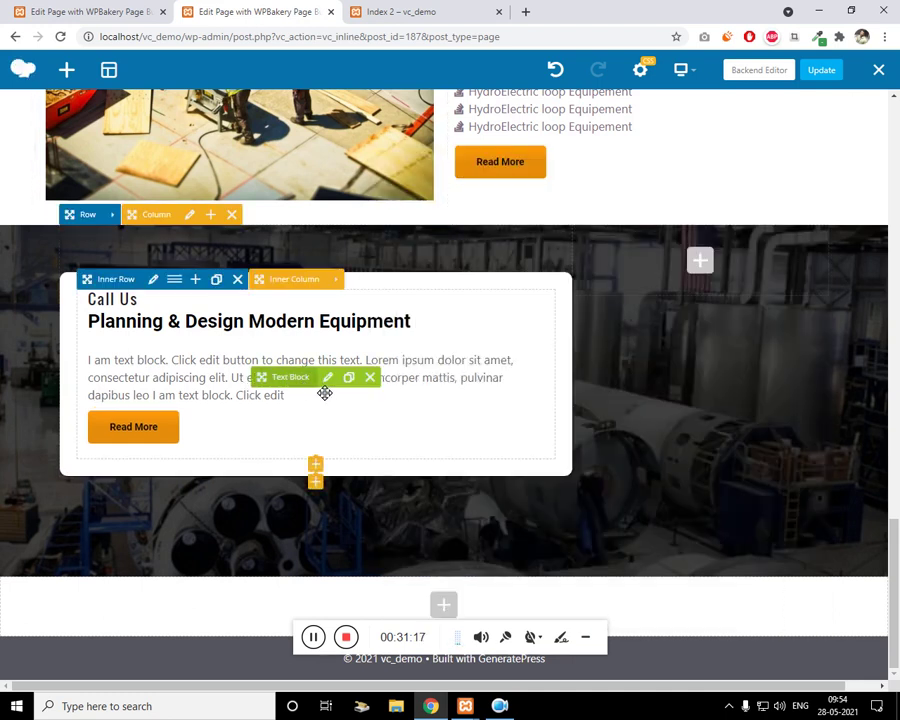
Set the top margin of the card's text block to -20, then save and close its settings
left_click(330, 382)
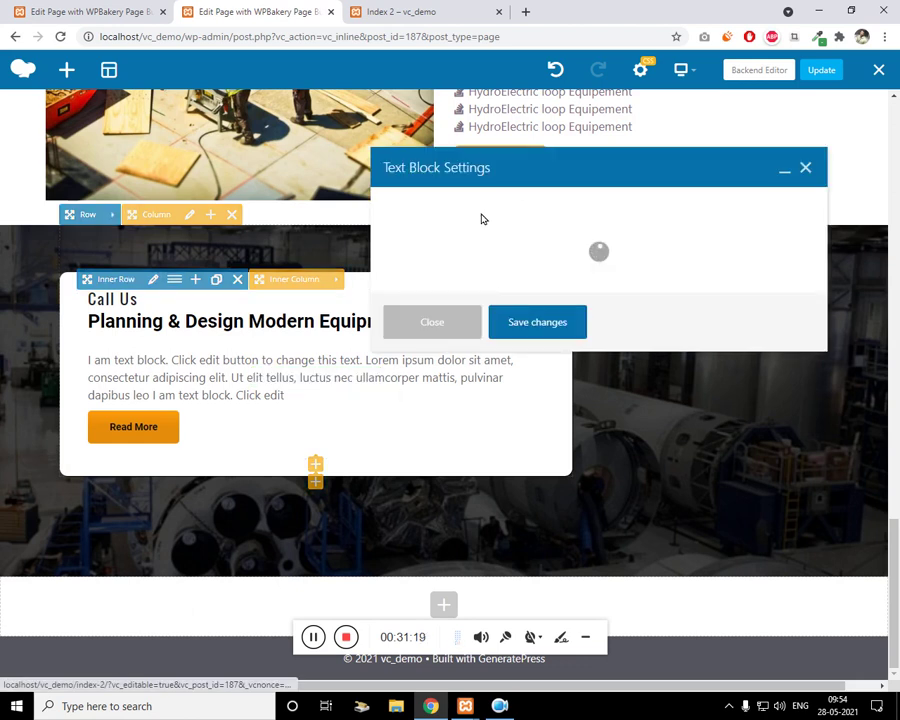
left_click(477, 203)
left_click(498, 274)
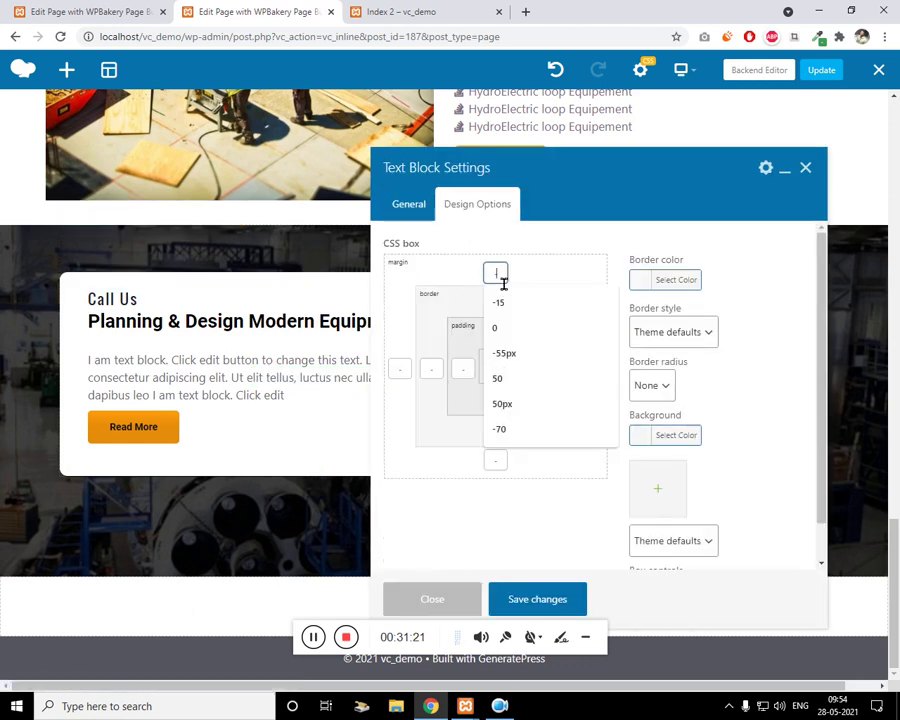
type("-20")
left_click(548, 604)
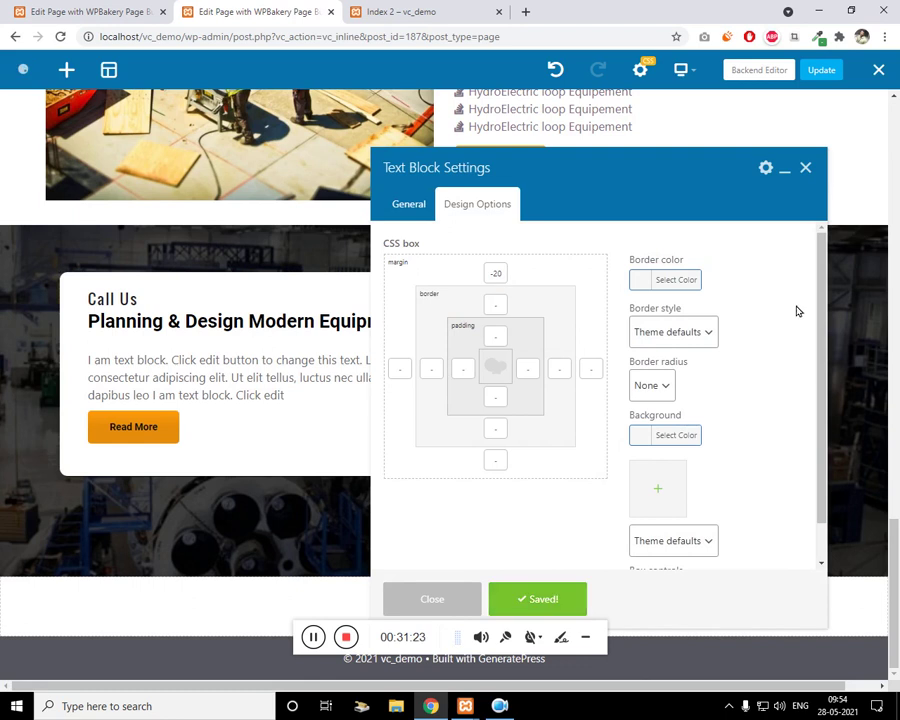
left_click(808, 170)
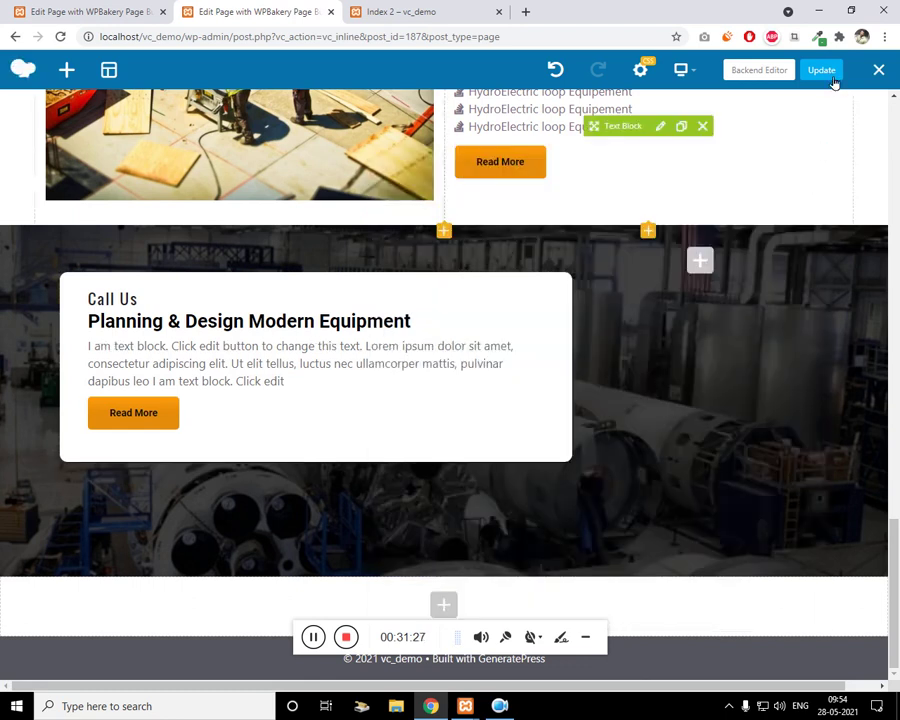
Switch to the reference page, close its open text block settings and examine the order and layout of its sections
left_click(80, 11)
scroll(230, 400, "down", 2)
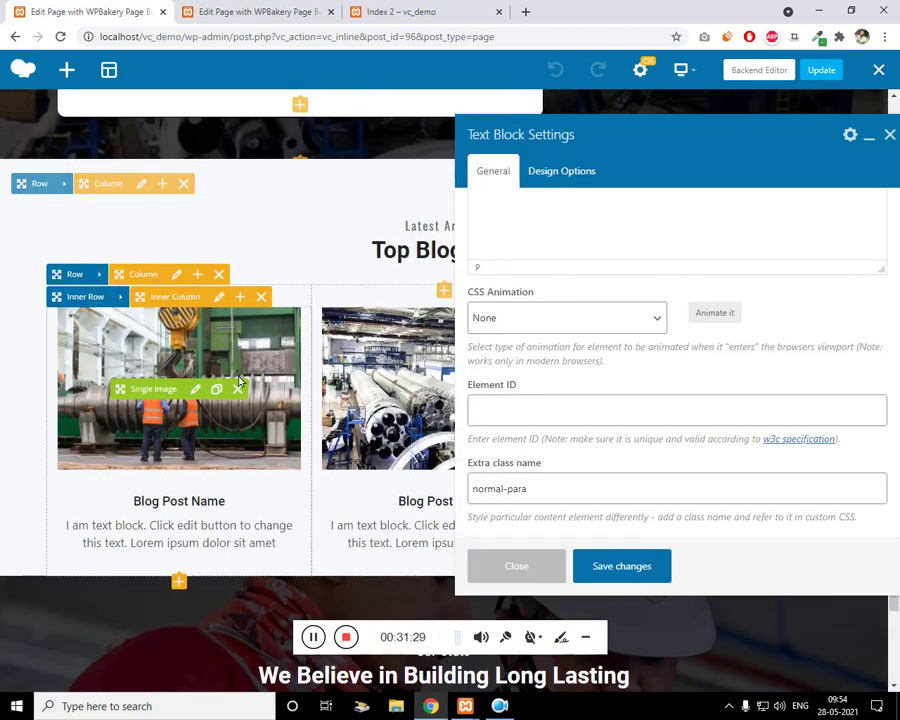
left_click(889, 134)
scroll(300, 420, "down", 2)
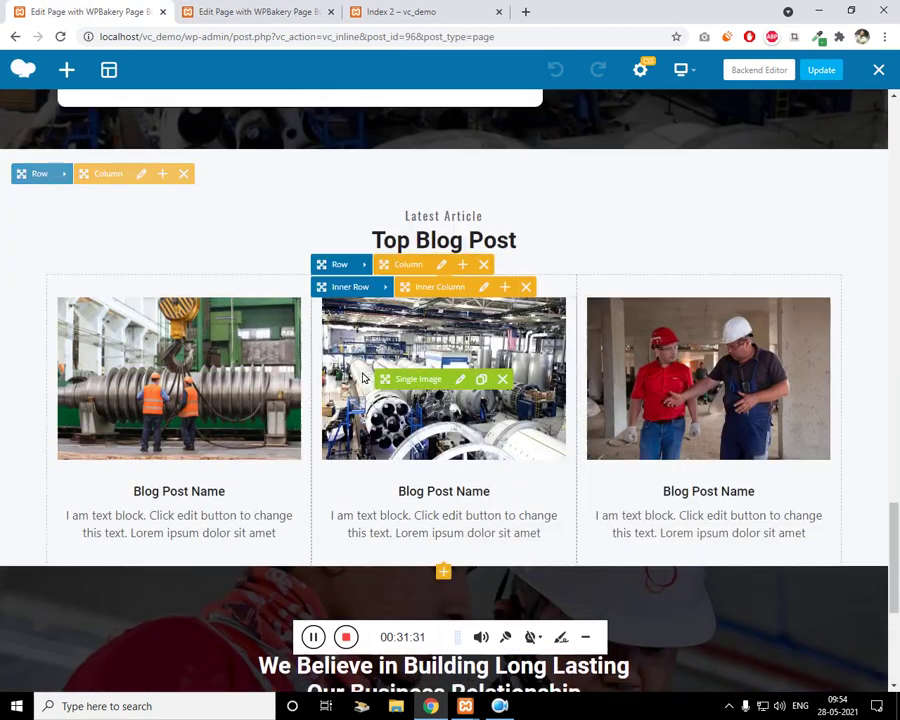
scroll(60, 440, "up", 2)
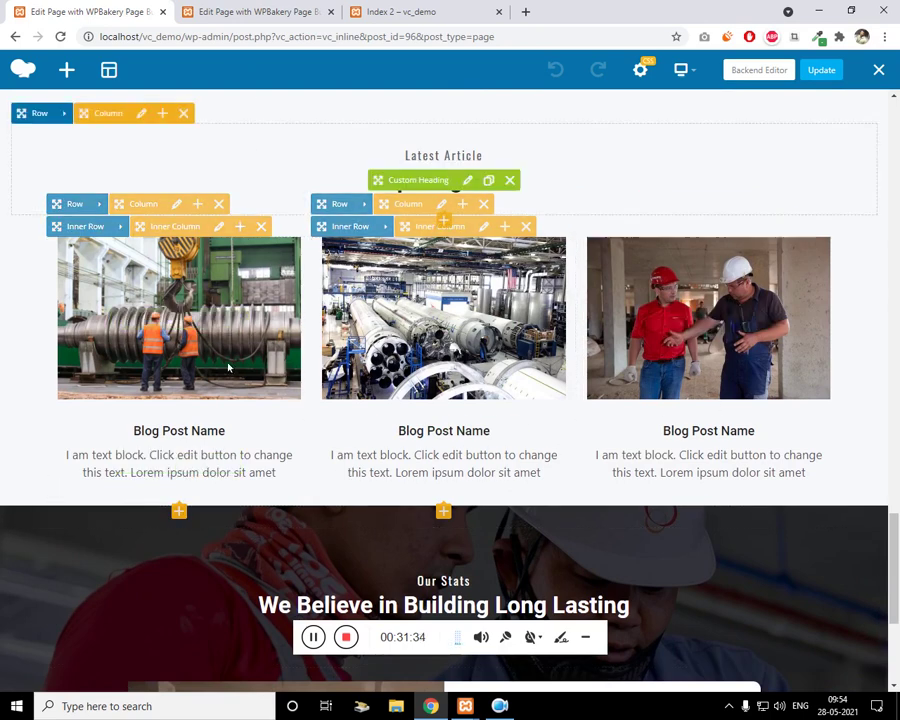
scroll(317, 398, "up", 2)
scroll(317, 398, "up", 1)
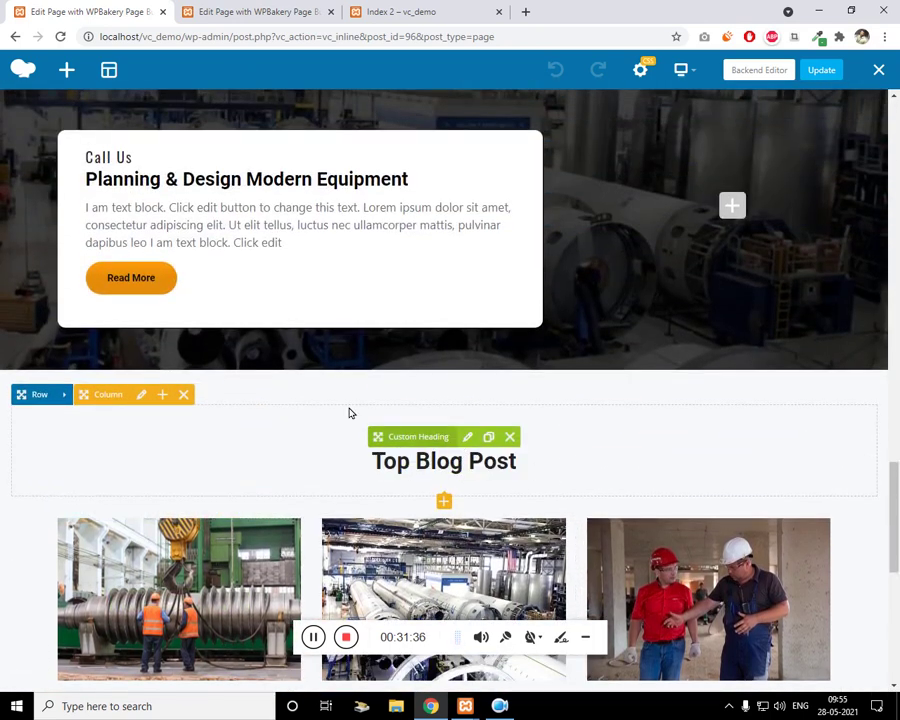
scroll(290, 385, "up", 5)
scroll(282, 376, "up", 7)
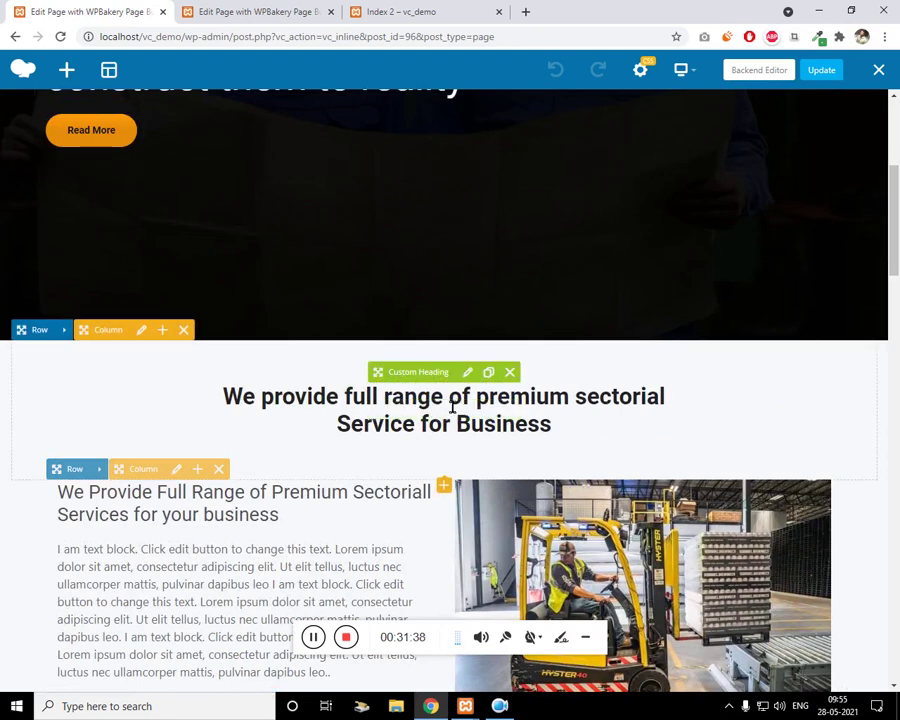
scroll(403, 422, "down", 8)
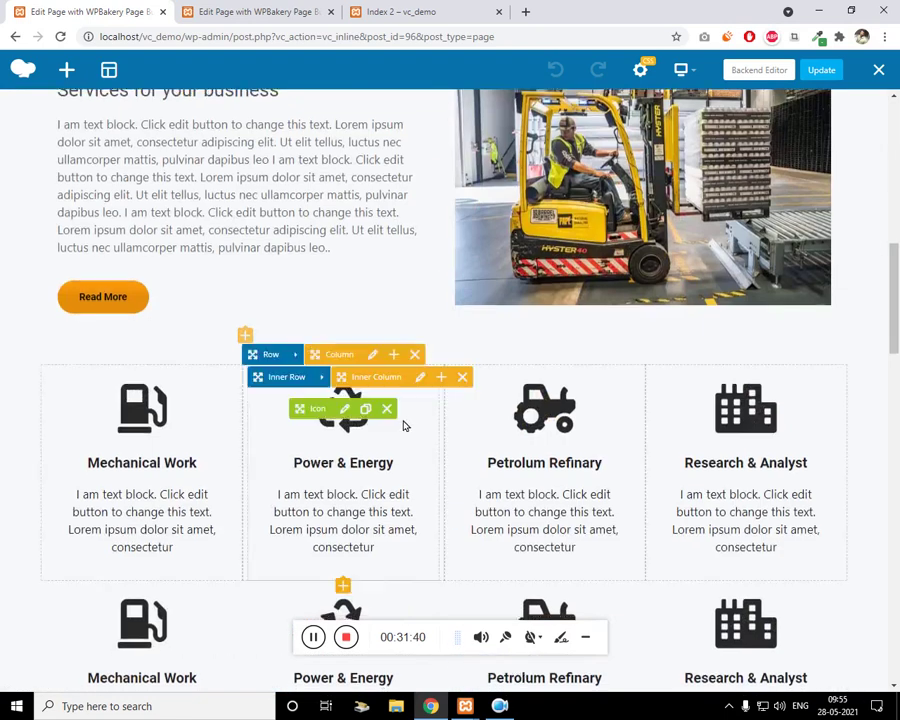
scroll(403, 452, "down", 5)
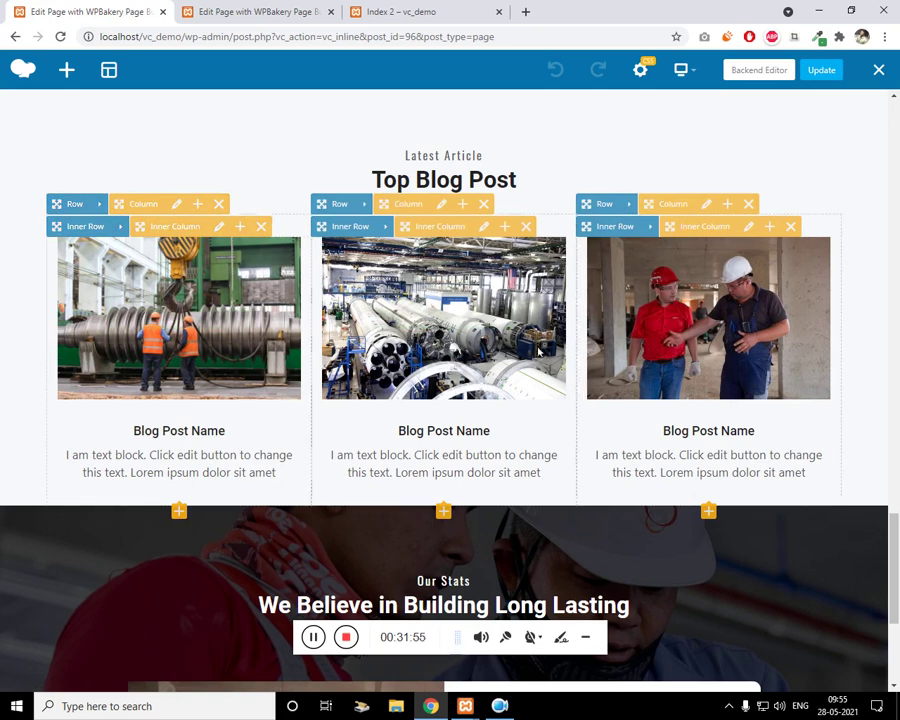
scroll(538, 349, "down", 3)
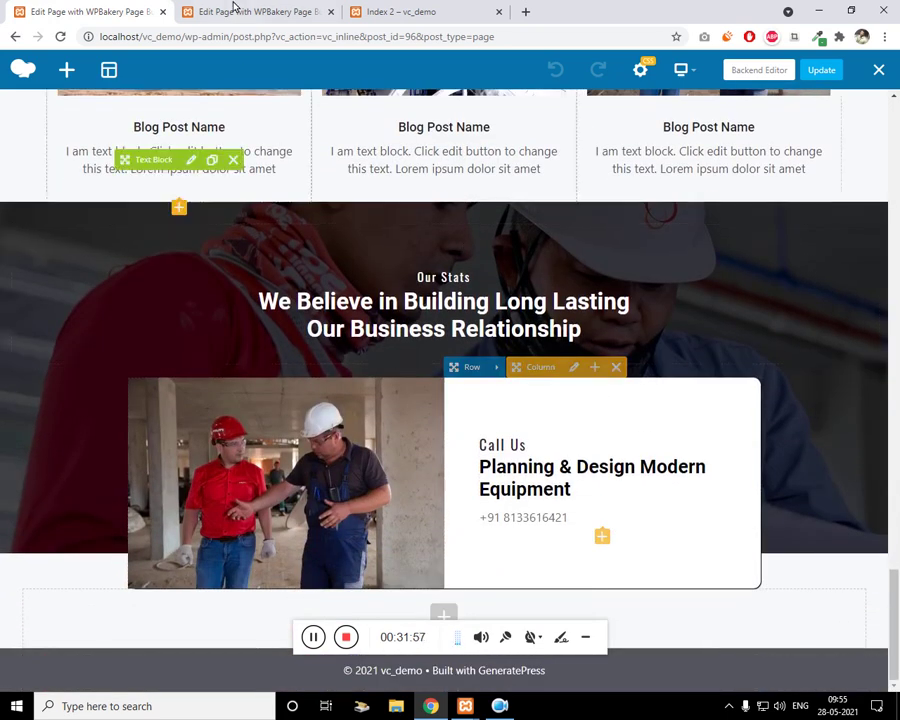
Return to the Index 2 editor and move the Call Us row above the About Our Company row
left_click(234, 11)
scroll(254, 414, "up", 2)
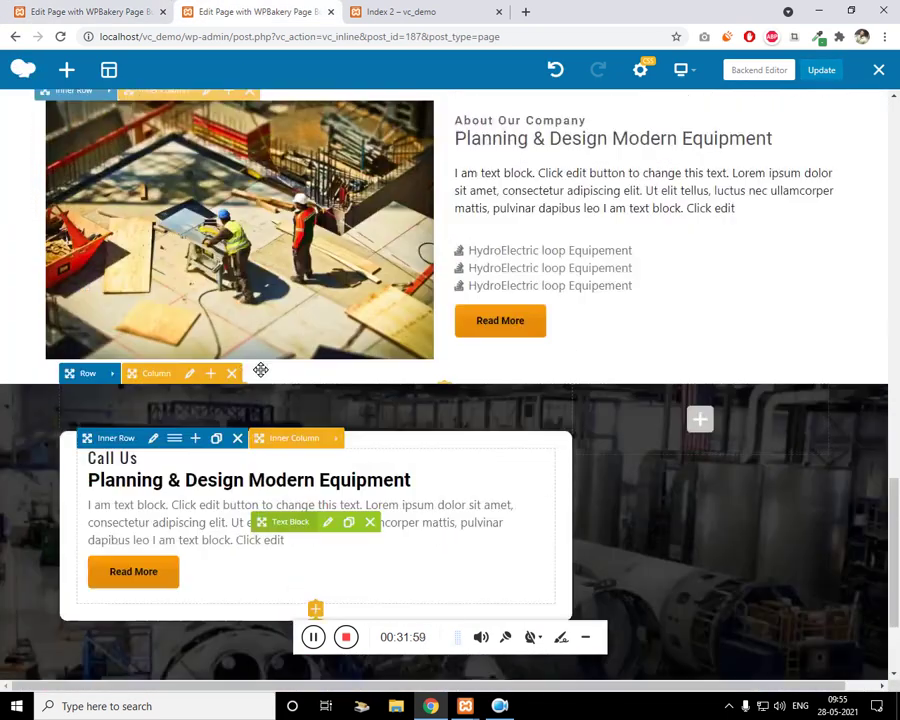
scroll(260, 368, "up", 3)
scroll(416, 430, "down", 5)
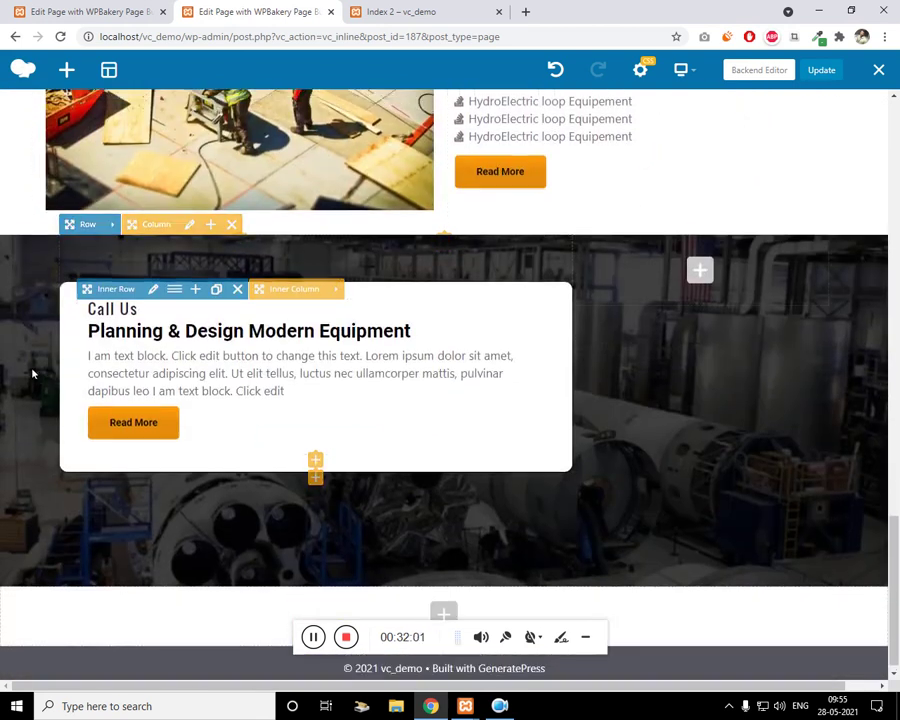
scroll(45, 370, "up", 2)
scroll(68, 420, "up", 1)
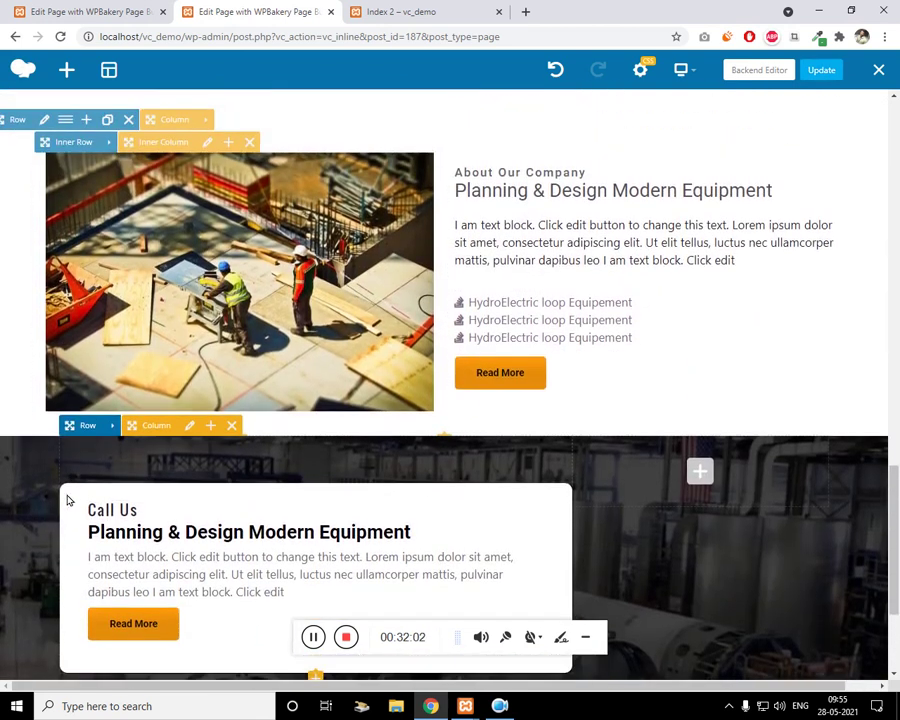
scroll(64, 480, "up", 2)
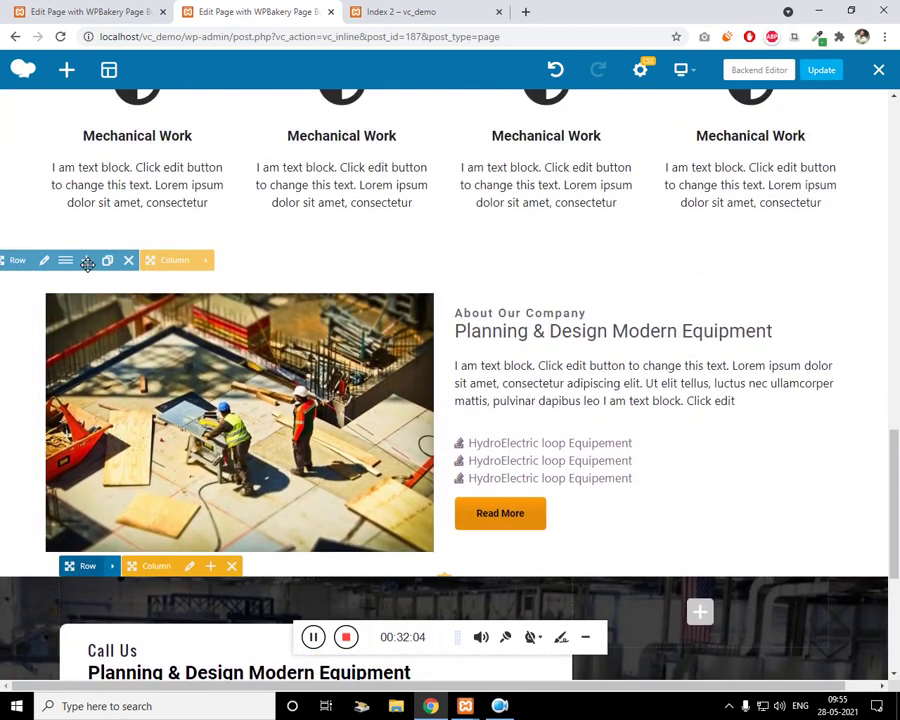
mouse_move(87, 263)
left_mouse_down()
mouse_move(90, 244)
mouse_move(82, 250)
left_mouse_up()
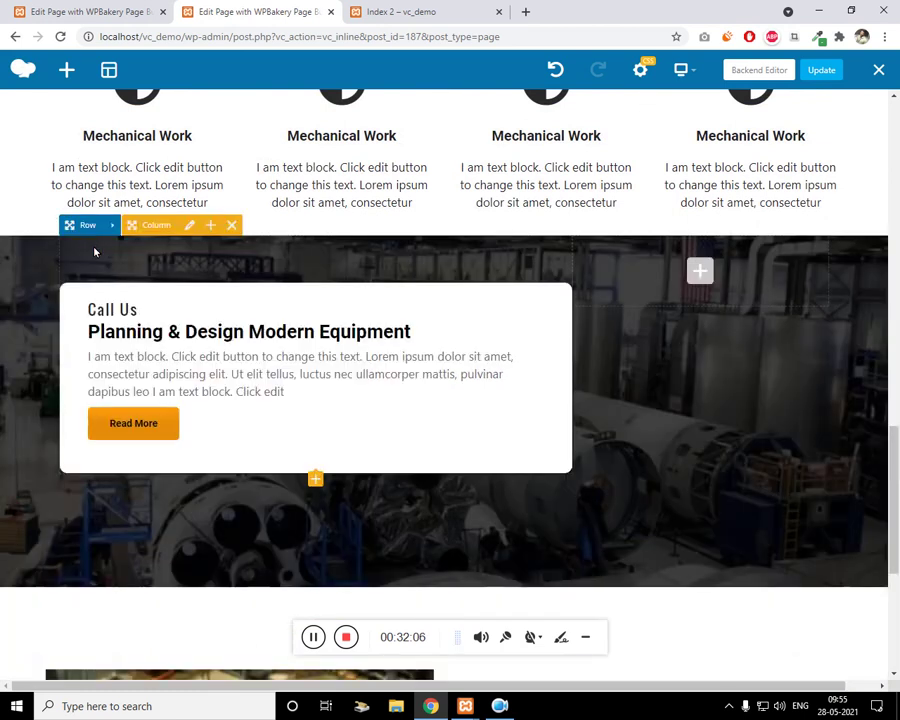
Update the Index 2 page, reload its front-end preview and return to the Index 2 editor
left_click(820, 70)
scroll(368, 345, "down", 2)
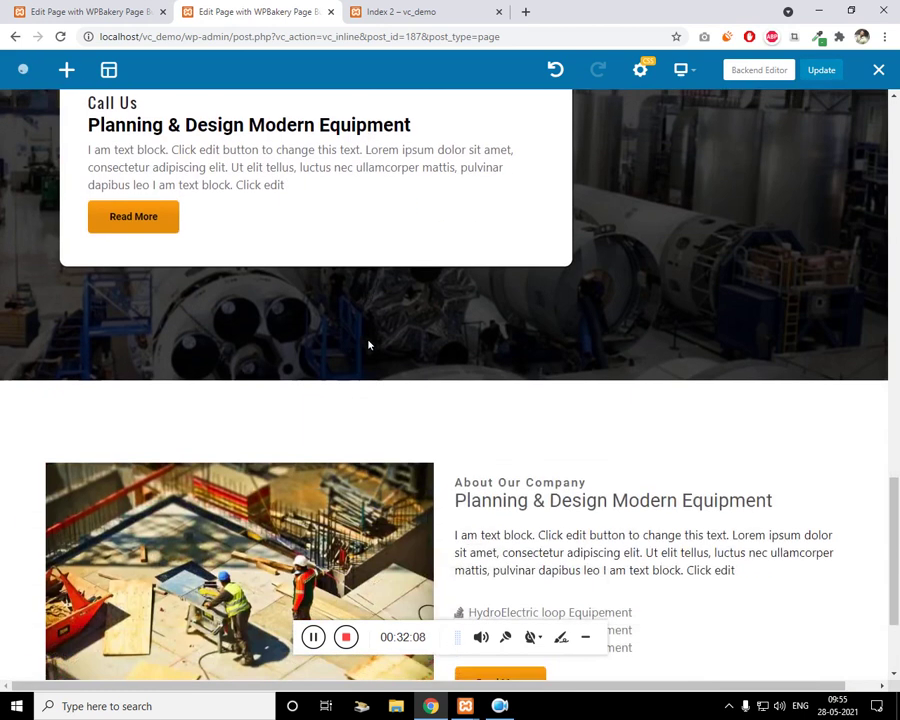
scroll(368, 345, "down", 2)
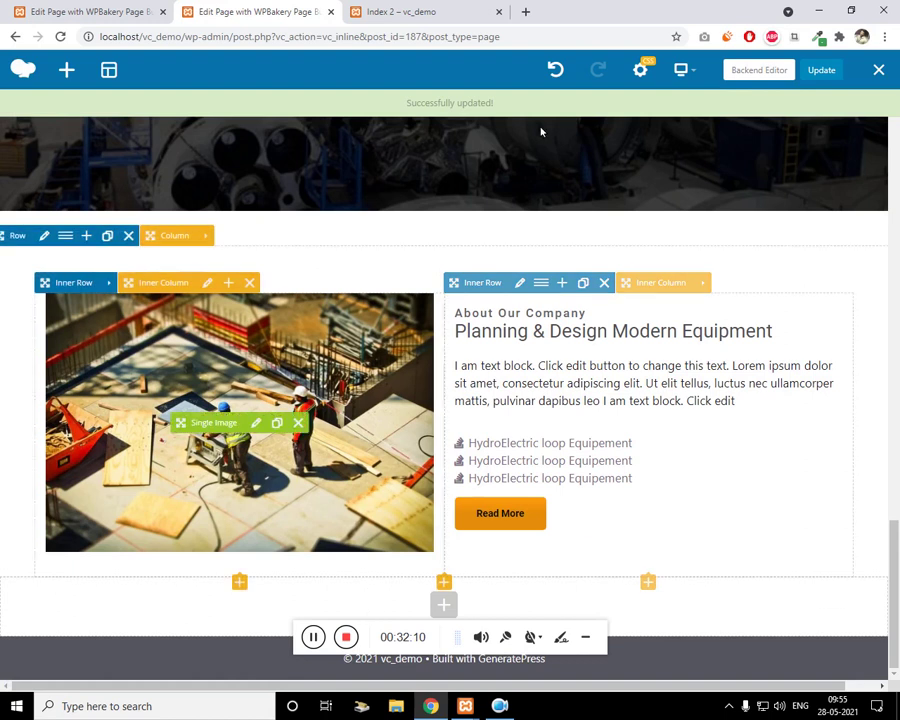
left_click(400, 11)
key("F5")
left_click(272, 12)
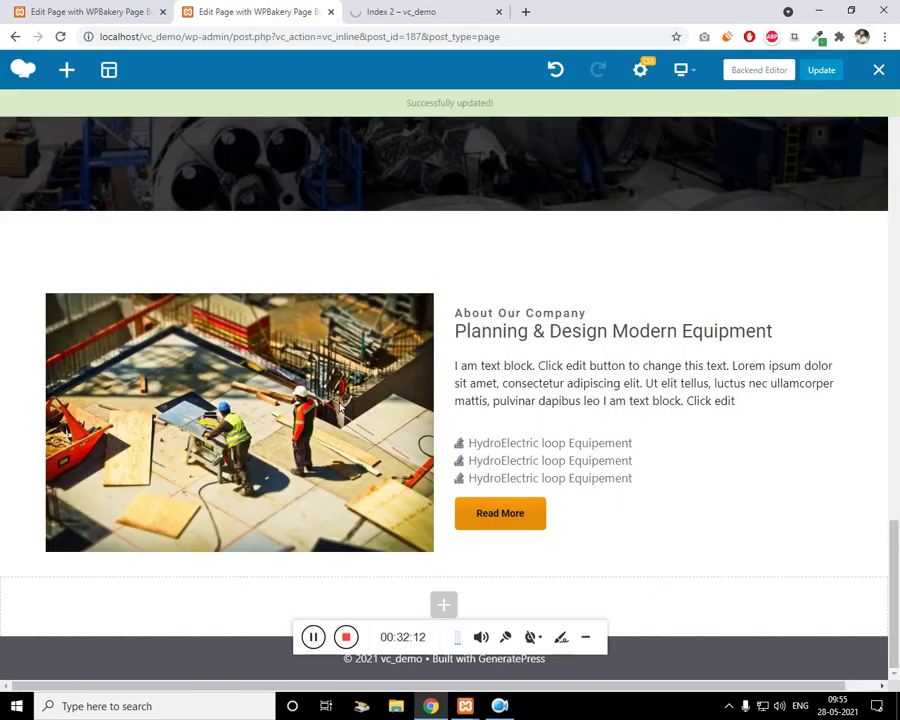
Add a new row below the About Our Company section
left_click(444, 602)
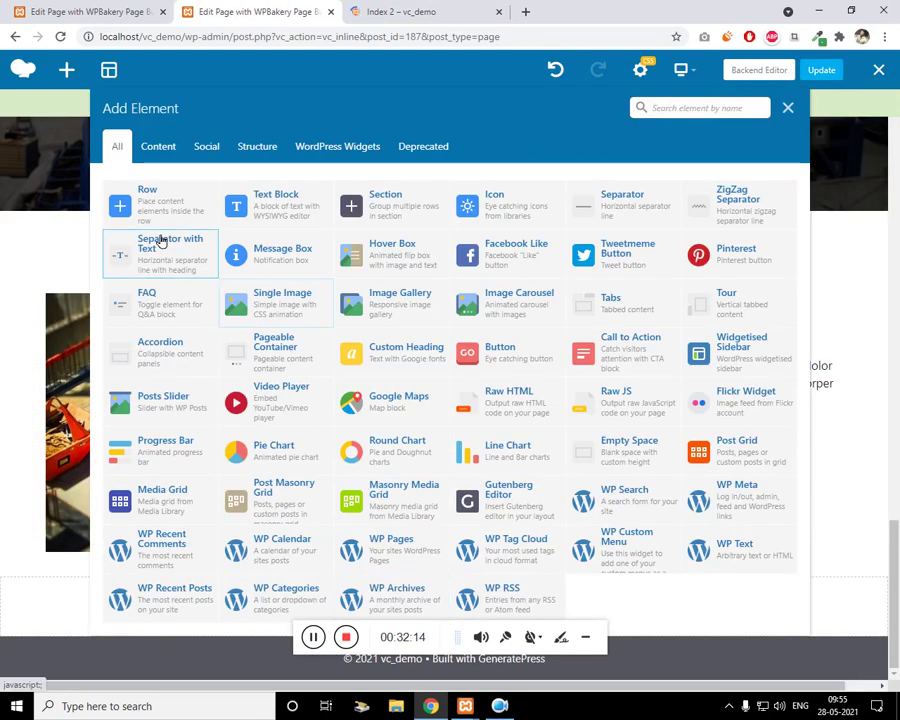
key("Escape")
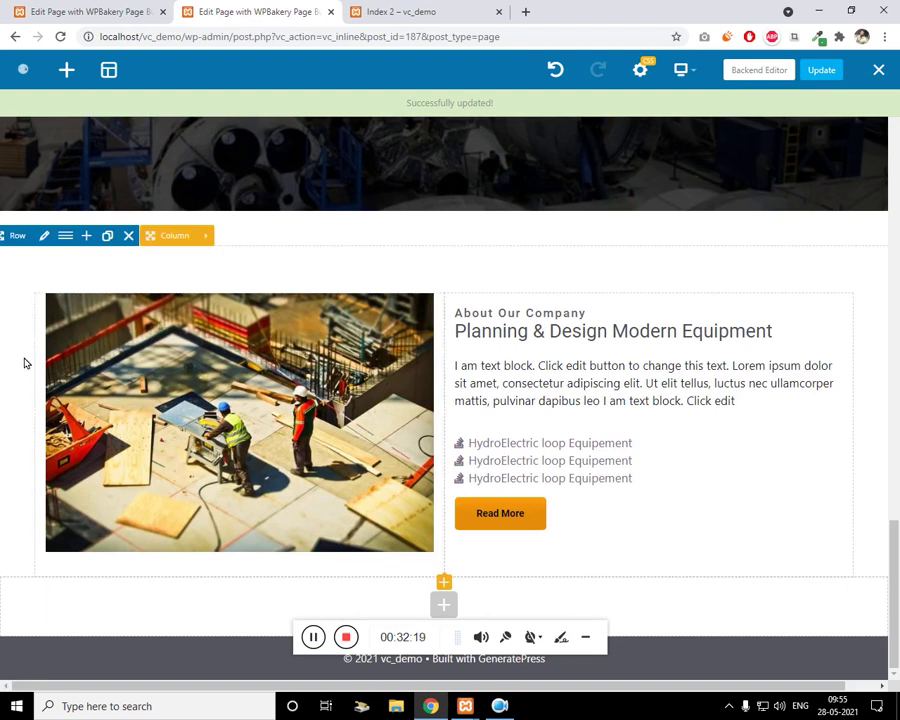
scroll(168, 570, "down", 1)
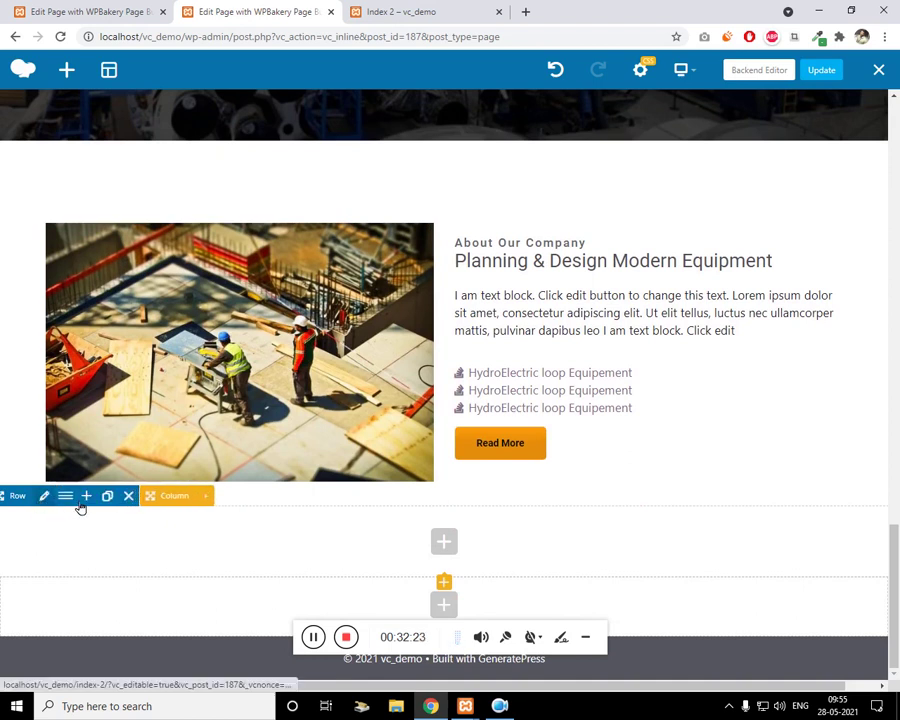
Set the new row's background image to x81111.jpg from the media library
left_click(44, 497)
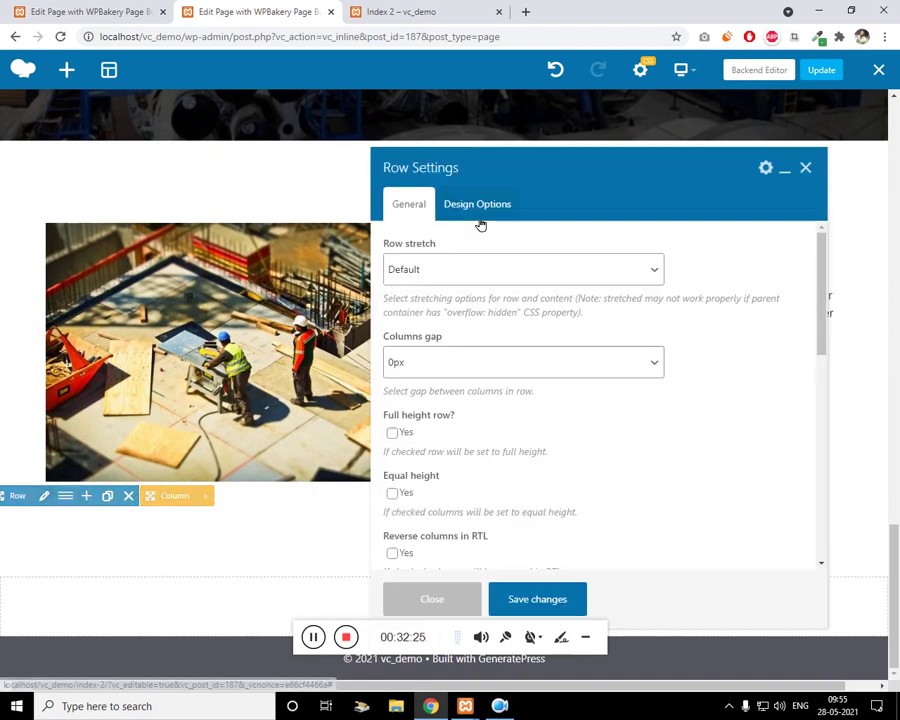
left_click(477, 212)
left_click(677, 504)
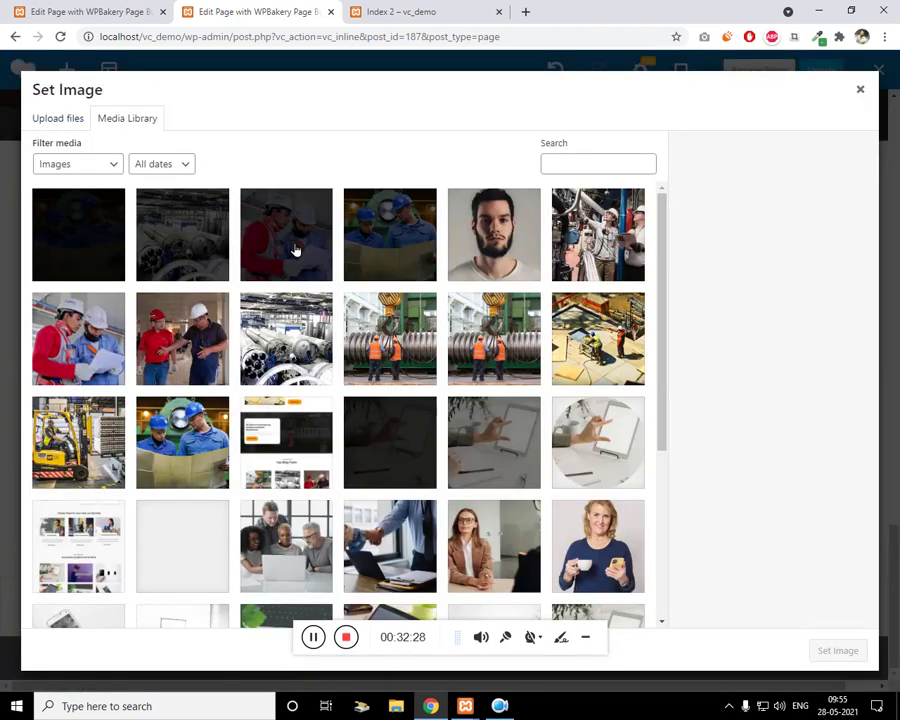
left_click(300, 256)
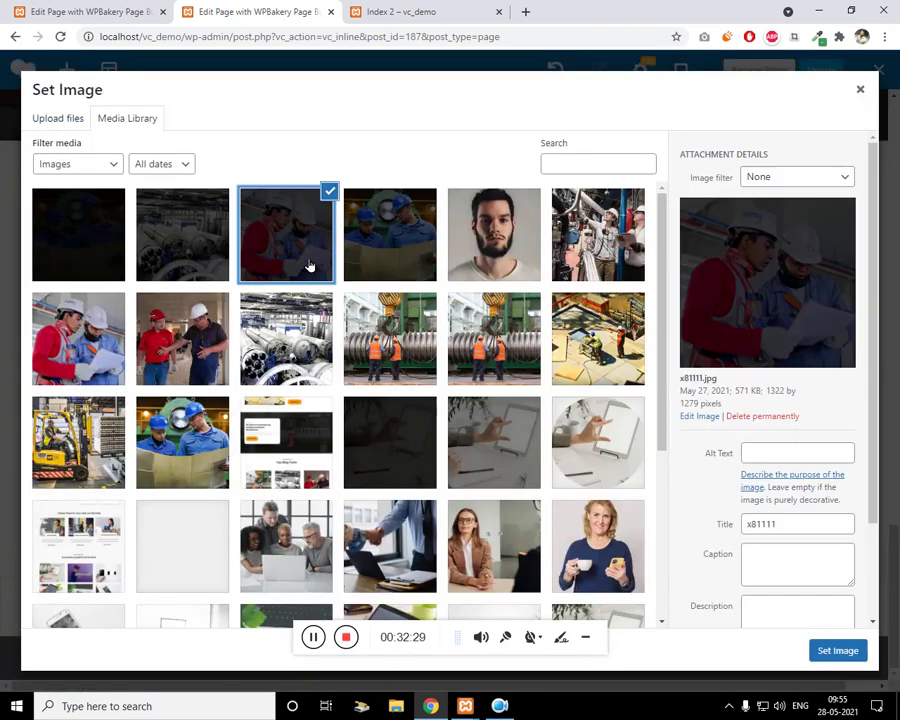
left_click(836, 651)
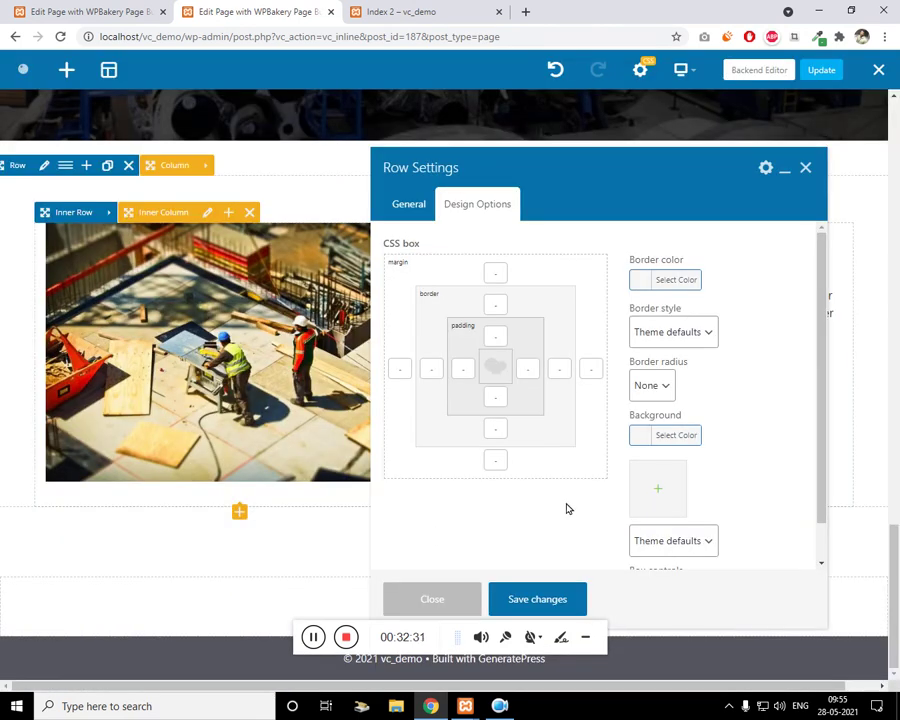
Give the new row the extra class name minHei400, then save and close its settings
left_click(401, 216)
scroll(482, 480, "down", 5)
left_click(482, 528)
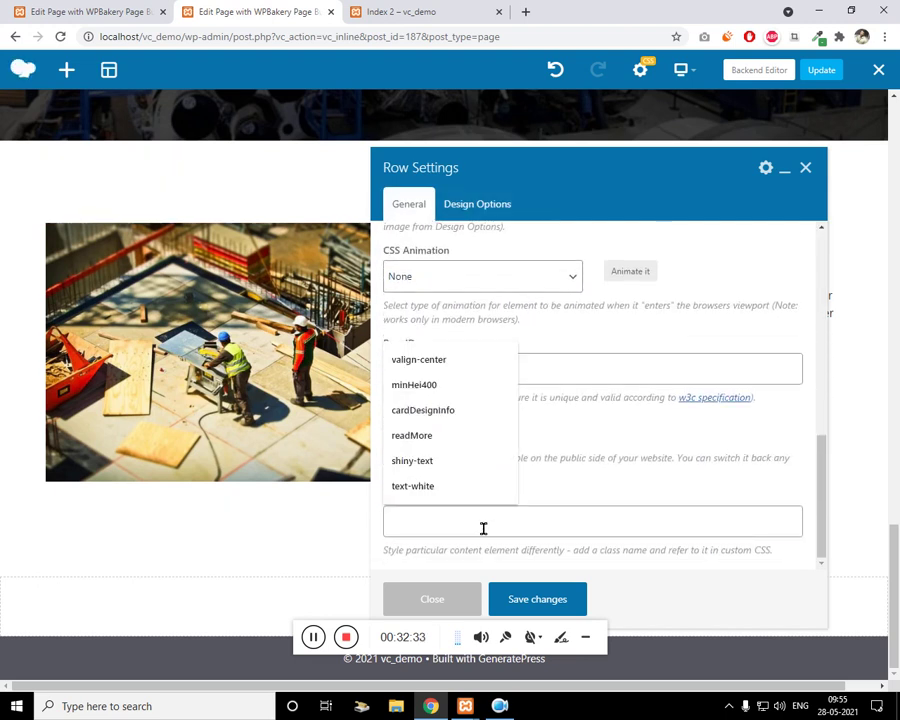
type("minHei300")
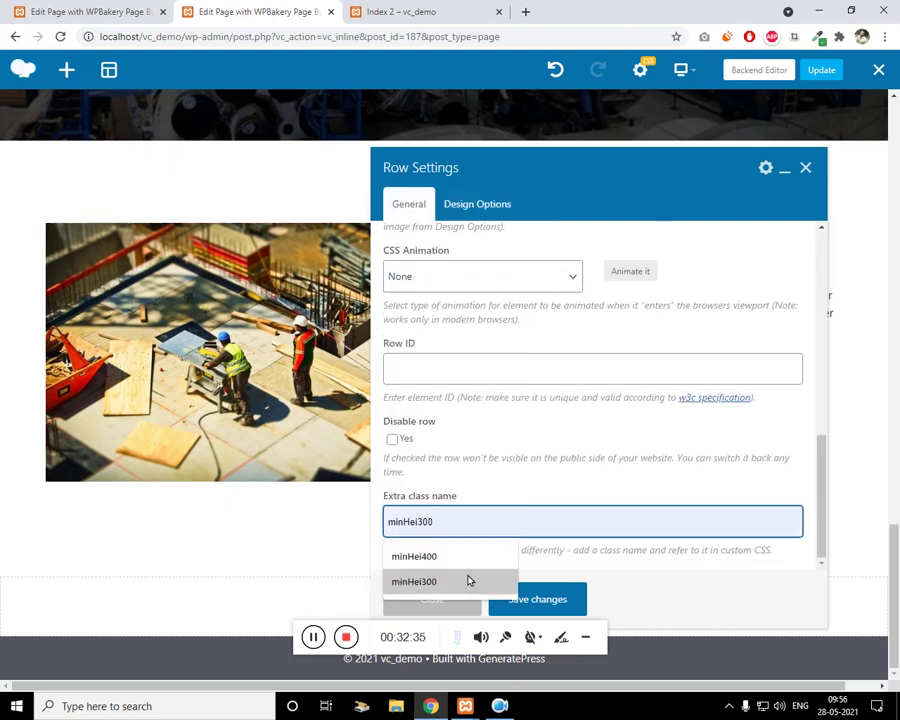
left_click(469, 573)
left_click(566, 608)
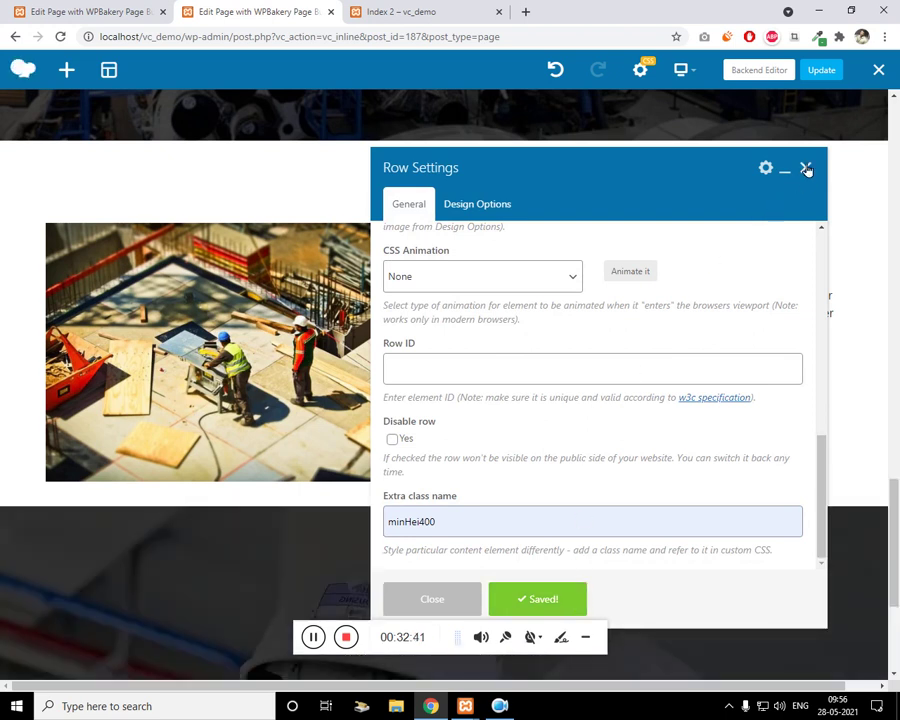
left_click(806, 170)
Check the reference page's Our Stats section, then insert an inner row into the new dark background row of Index 2
scroll(355, 528, "down", 3)
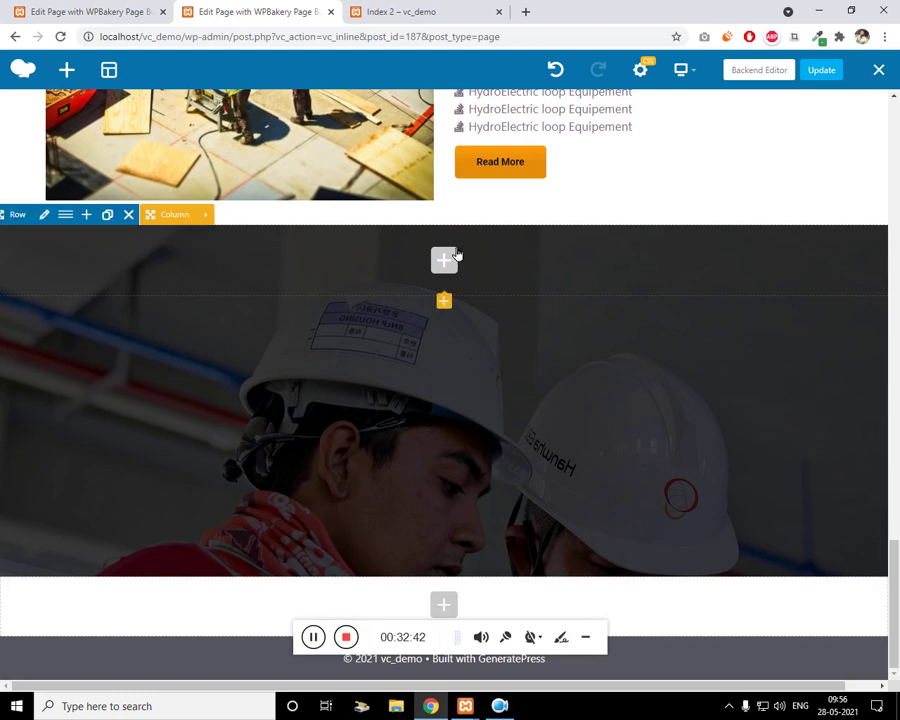
left_click(90, 11)
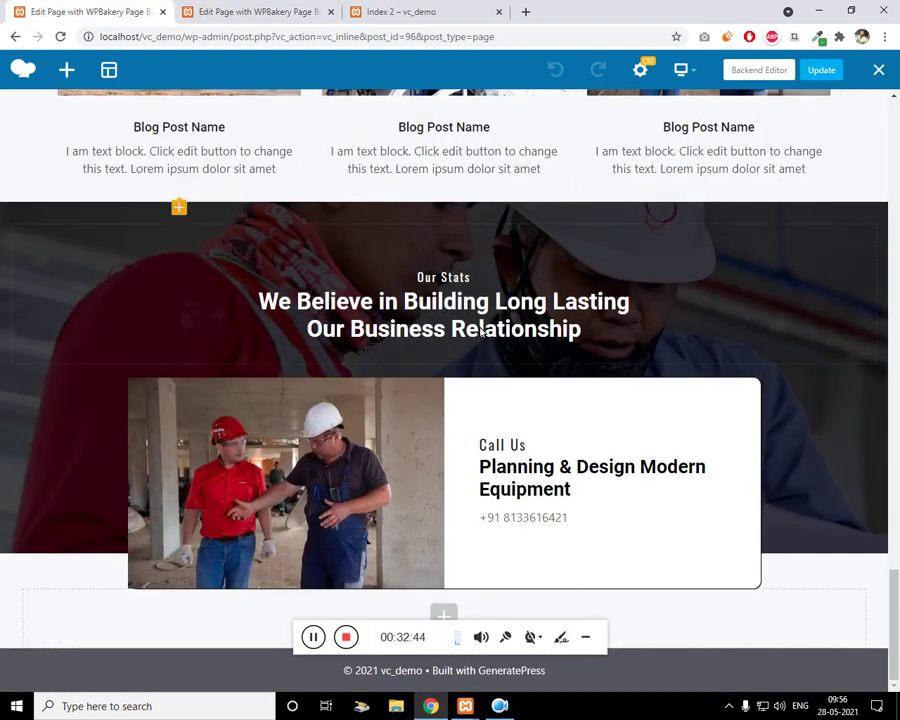
left_click(243, 13)
scroll(448, 370, "up", 4)
scroll(448, 374, "down", 4)
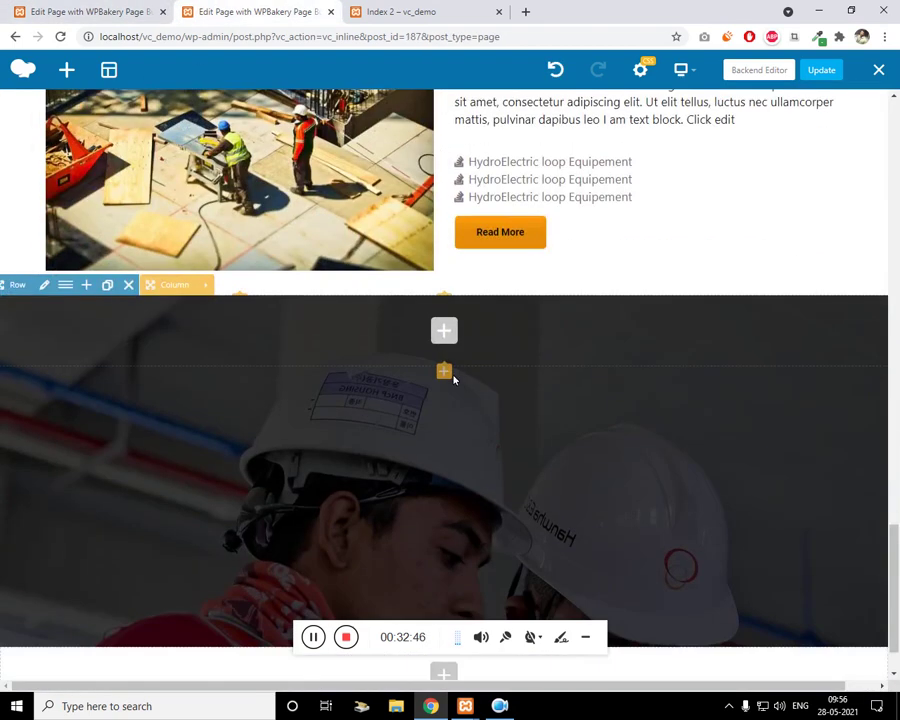
left_click(443, 331)
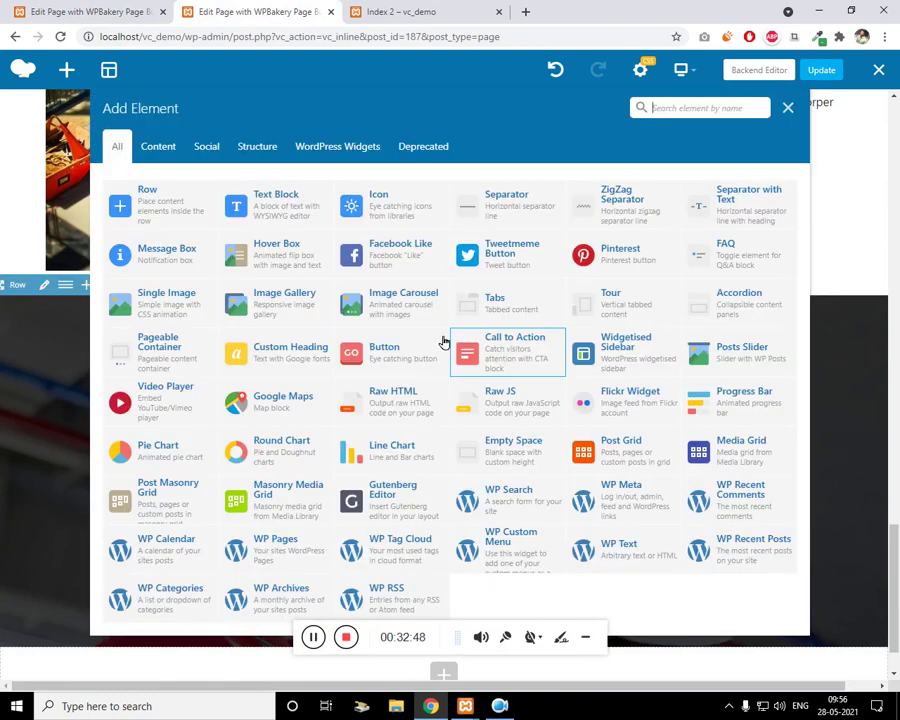
left_click(184, 193)
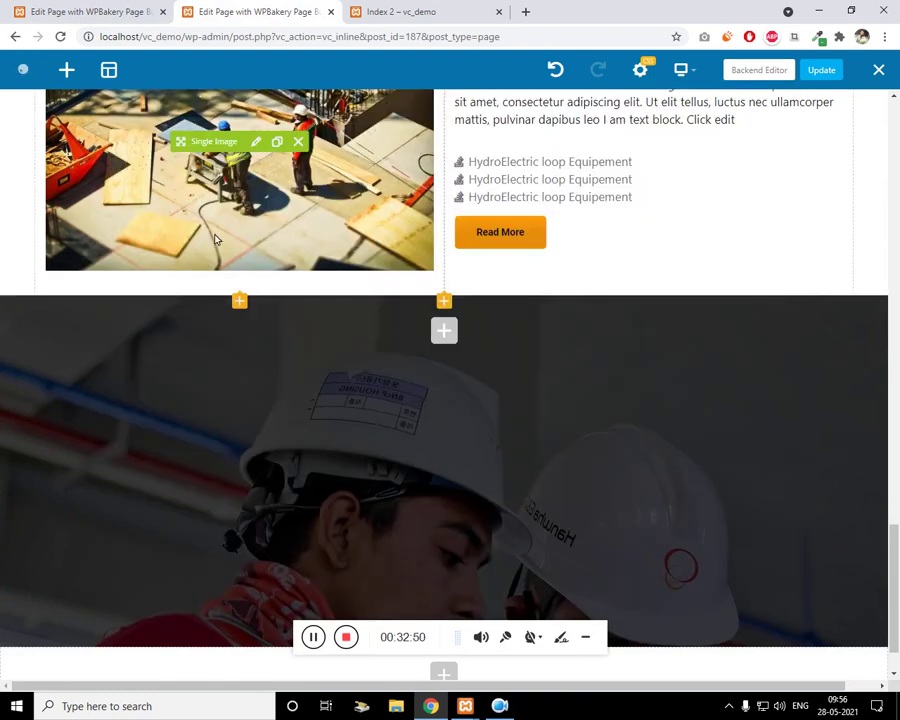
Clone the About Our Company and Planning & Design Modern Equipment headings in the About Our Company section
scroll(257, 309, "up", 2)
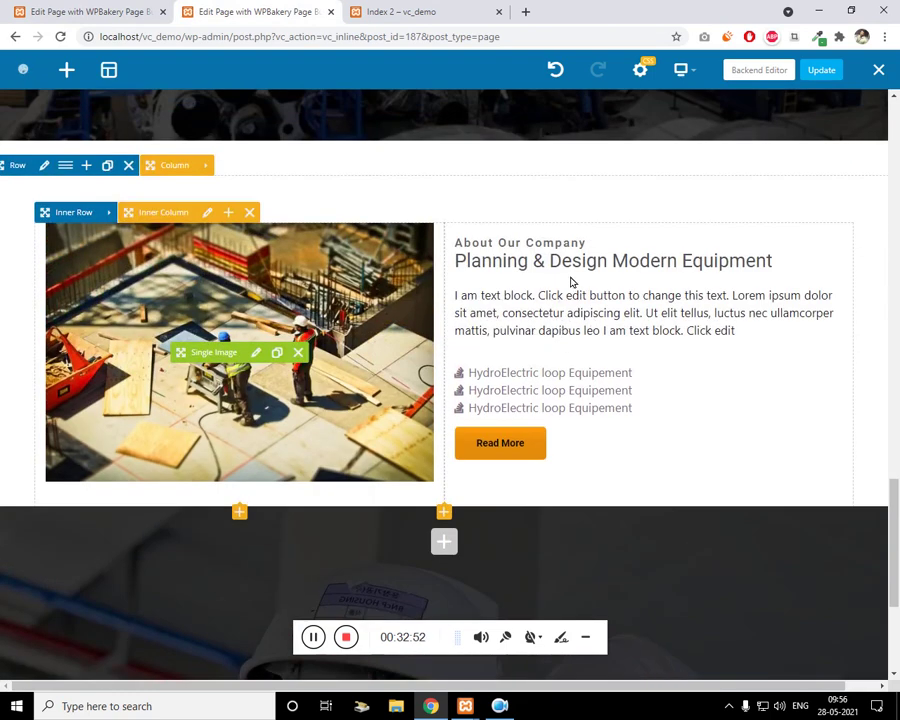
scroll(560, 264, "down", 2)
scroll(566, 186, "up", 1)
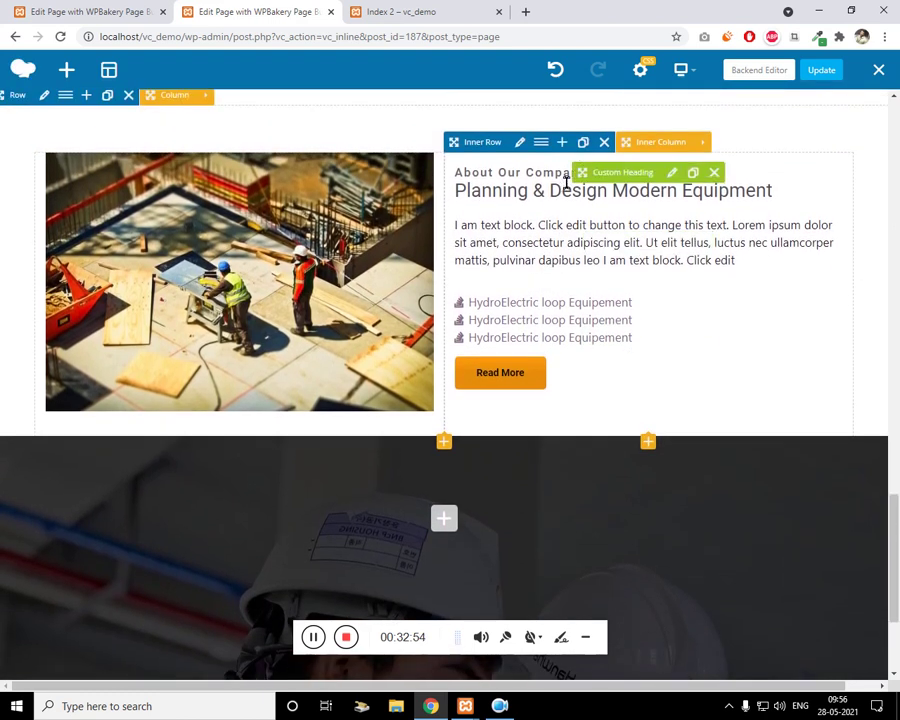
left_click(693, 174)
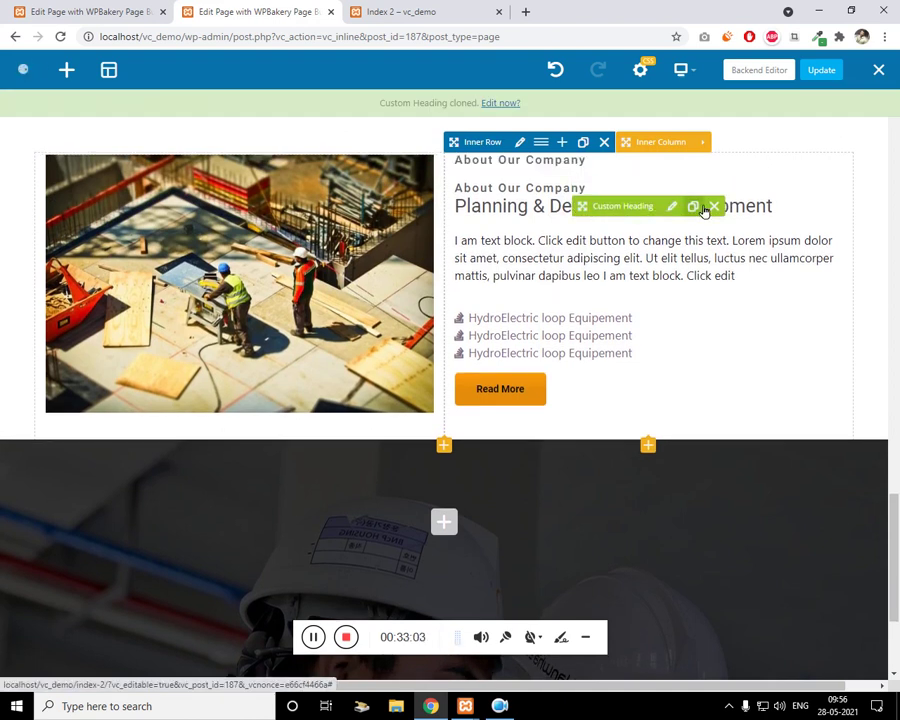
left_click(694, 207)
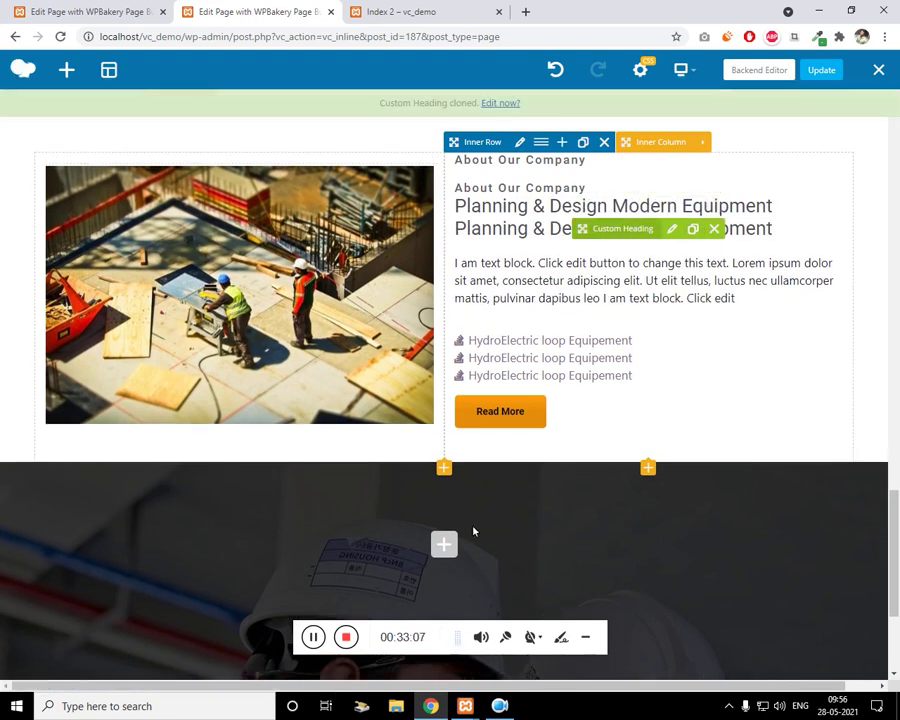
Move both cloned headings into the dark row's inner row, with About Our Company above Planning & Design Modern Equipment
left_click_drag(464, 538, 462, 534)
scroll(540, 390, "up", 2)
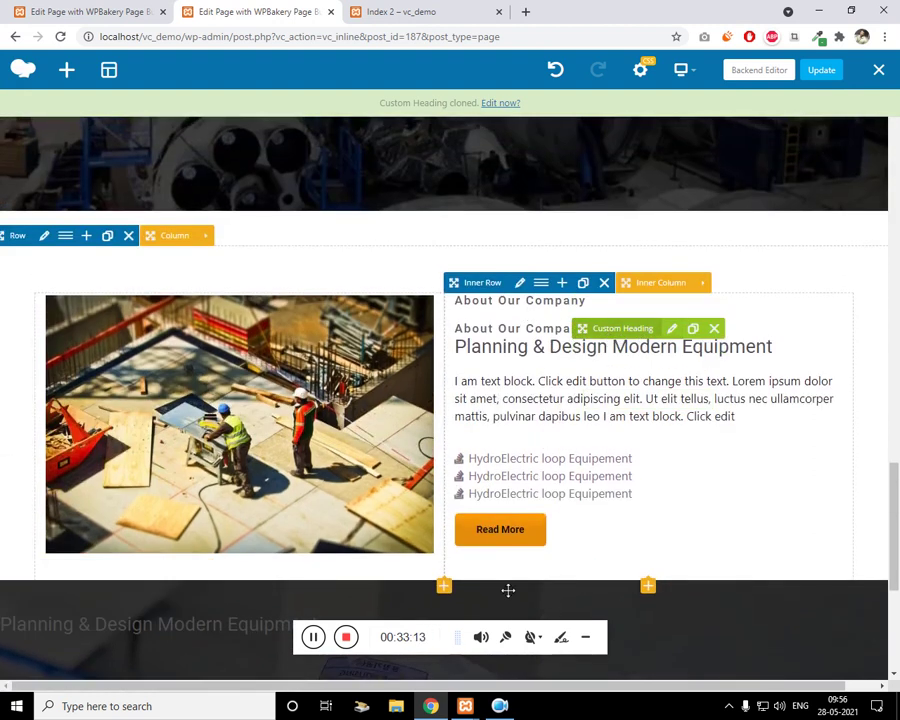
mouse_move(317, 617)
left_mouse_down()
mouse_move(281, 612)
mouse_move(271, 622)
mouse_move(258, 614)
left_mouse_up()
scroll(88, 474, "down", 3)
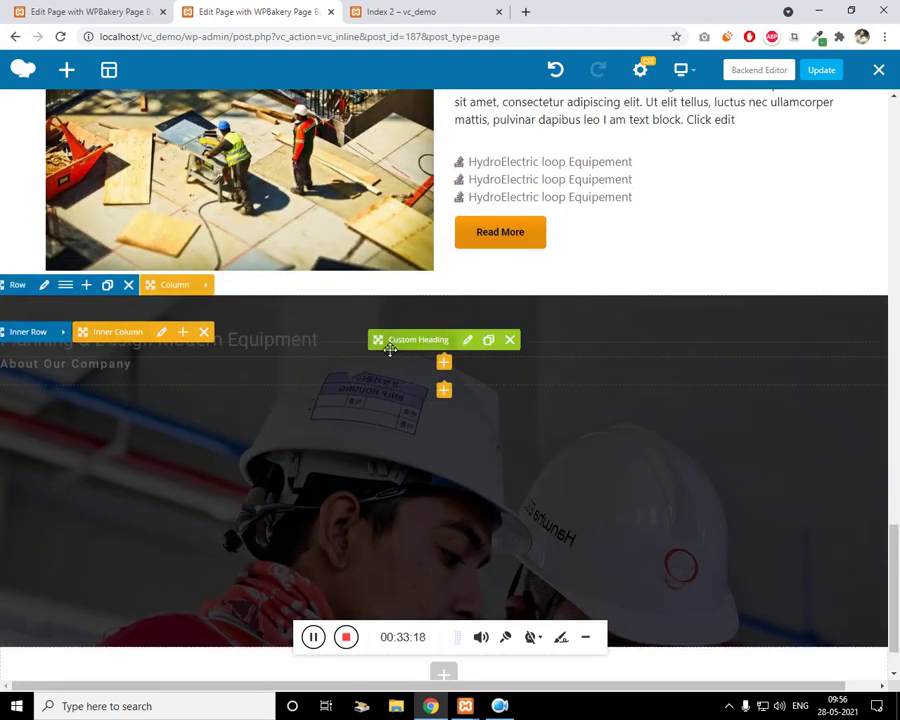
mouse_move(379, 385)
left_mouse_down()
mouse_move(372, 396)
mouse_move(362, 390)
left_mouse_up()
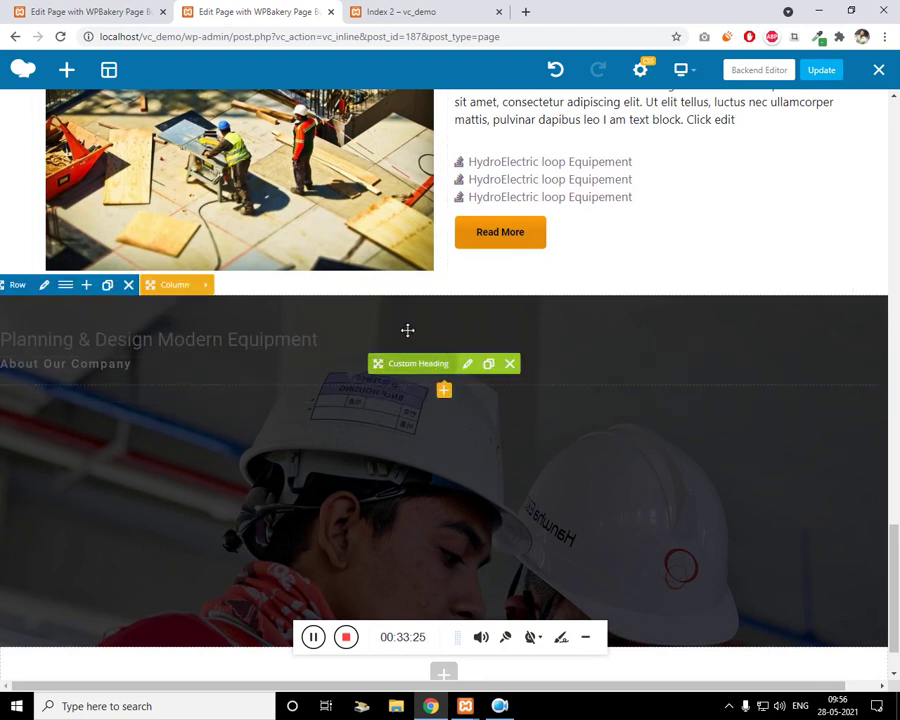
left_click_drag(407, 330, 350, 390)
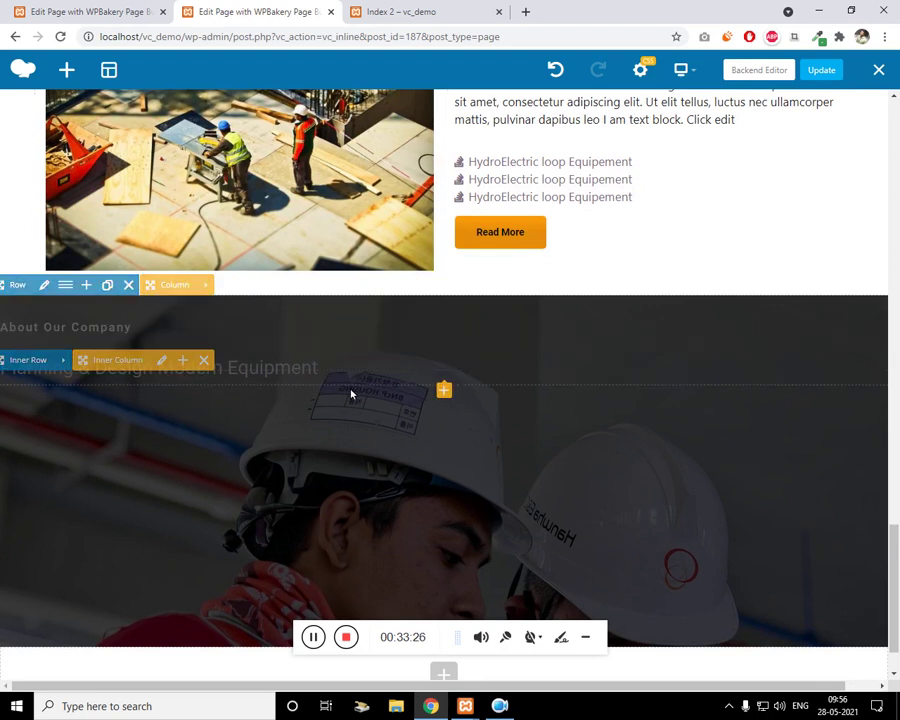
Set the text alignment of the dark row's About Our Company heading to center
mouse_move(152, 326)
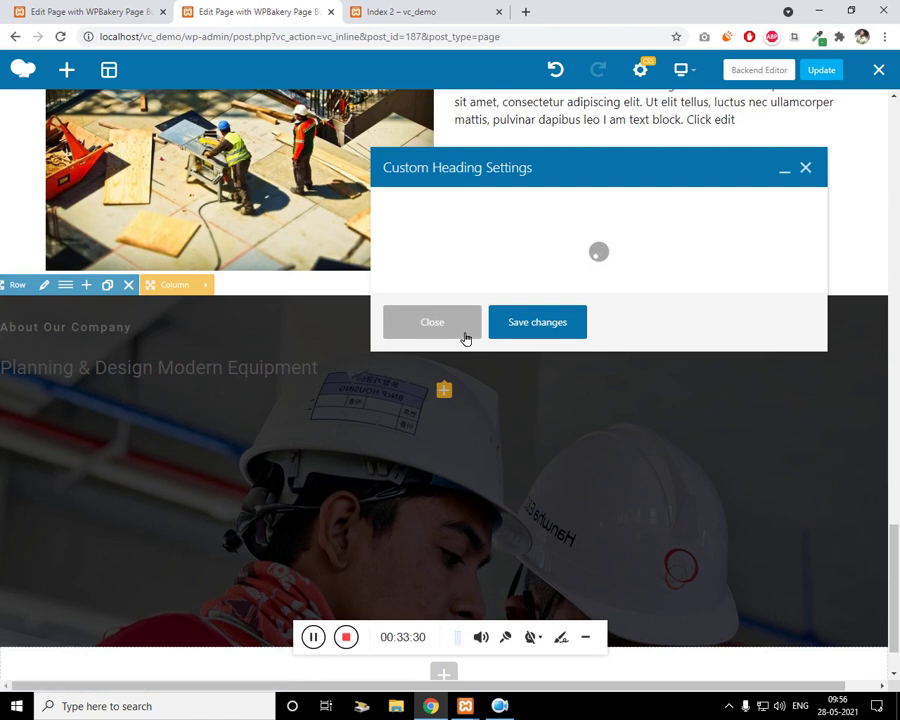
scroll(458, 386, "down", 2)
scroll(447, 420, "down", 2)
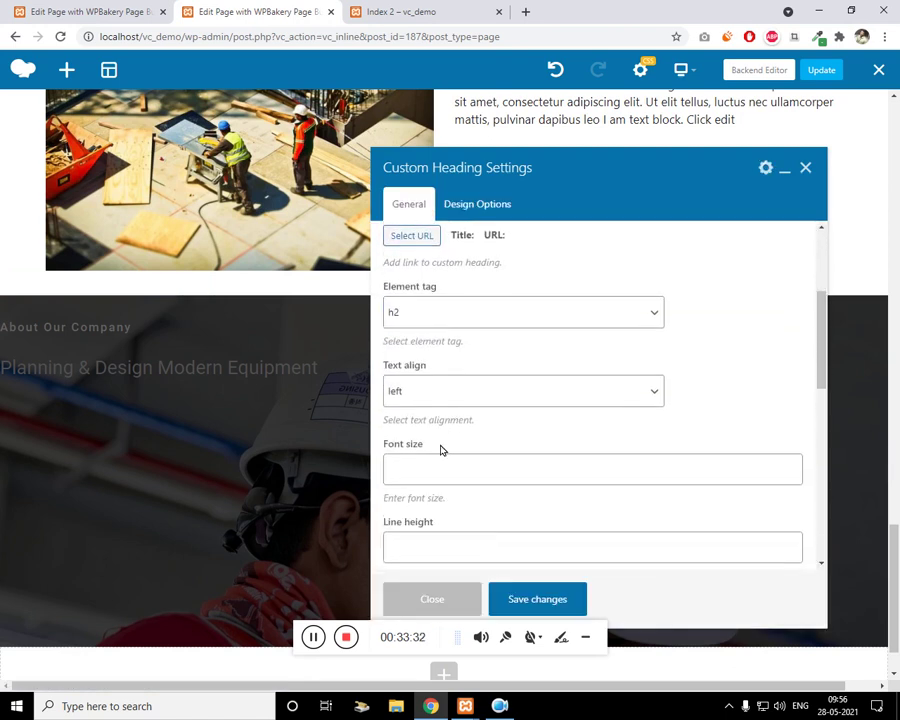
scroll(453, 428, "down", 1)
left_click(438, 326)
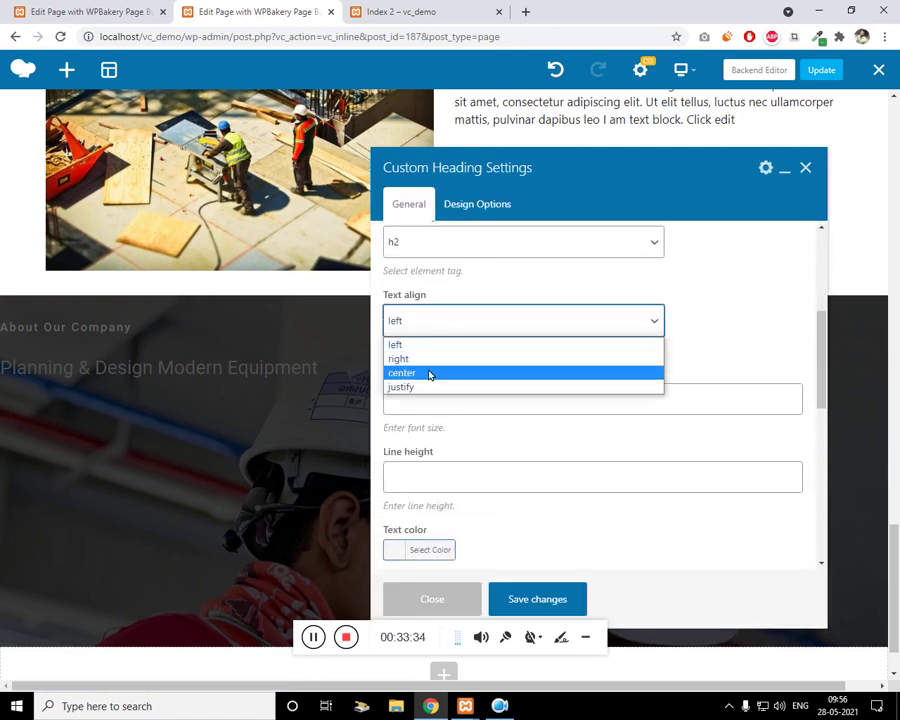
left_click(428, 370)
Add text-white after shiny-text in the heading's extra class name, then save and close its settings
scroll(438, 408, "down", 2)
scroll(440, 494, "down", 5)
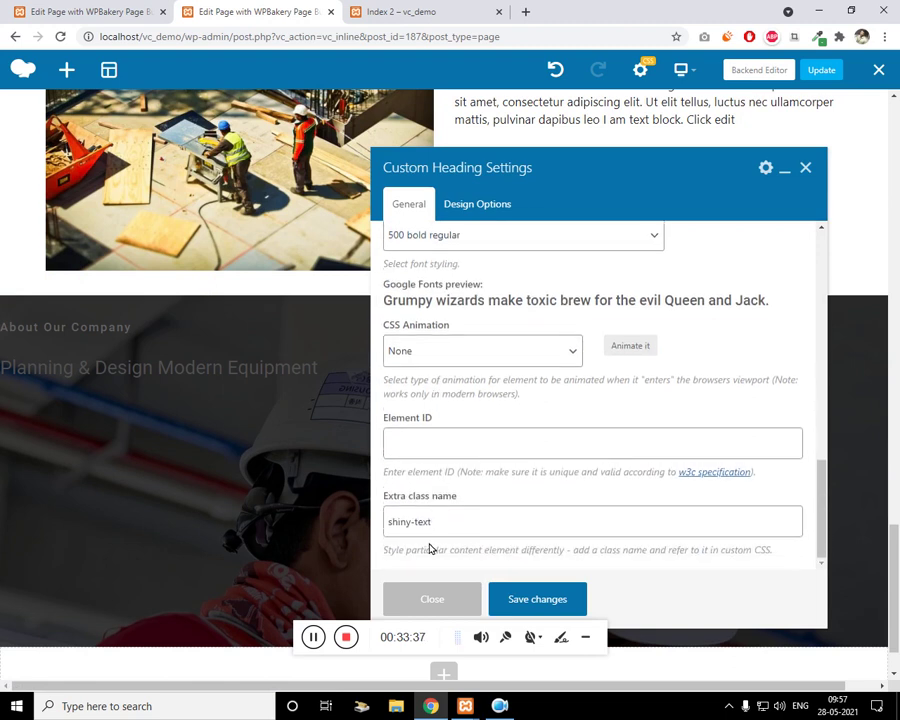
left_click(462, 535)
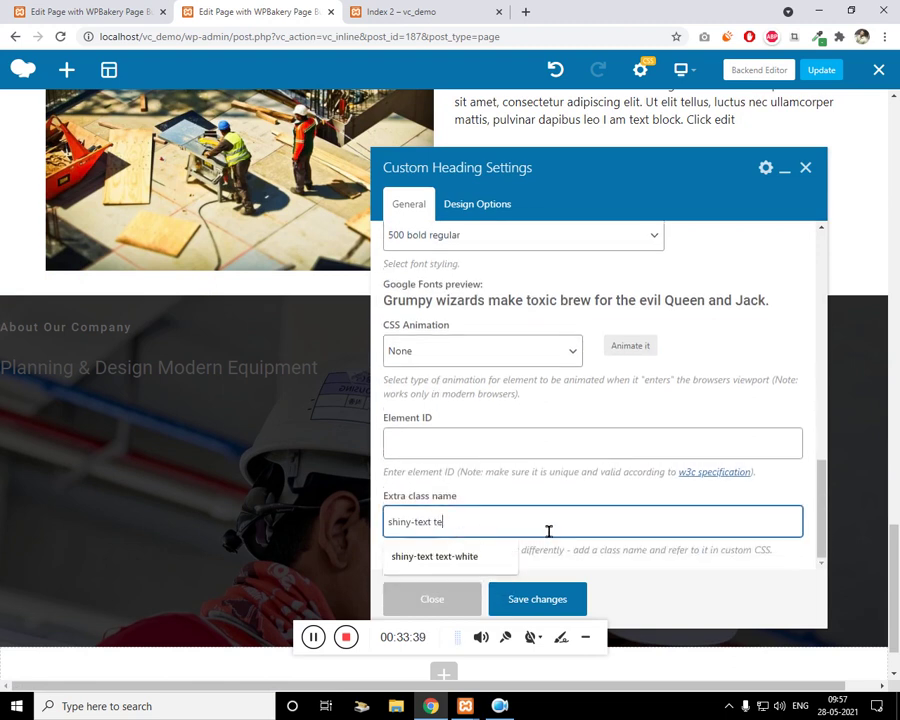
type("text-white")
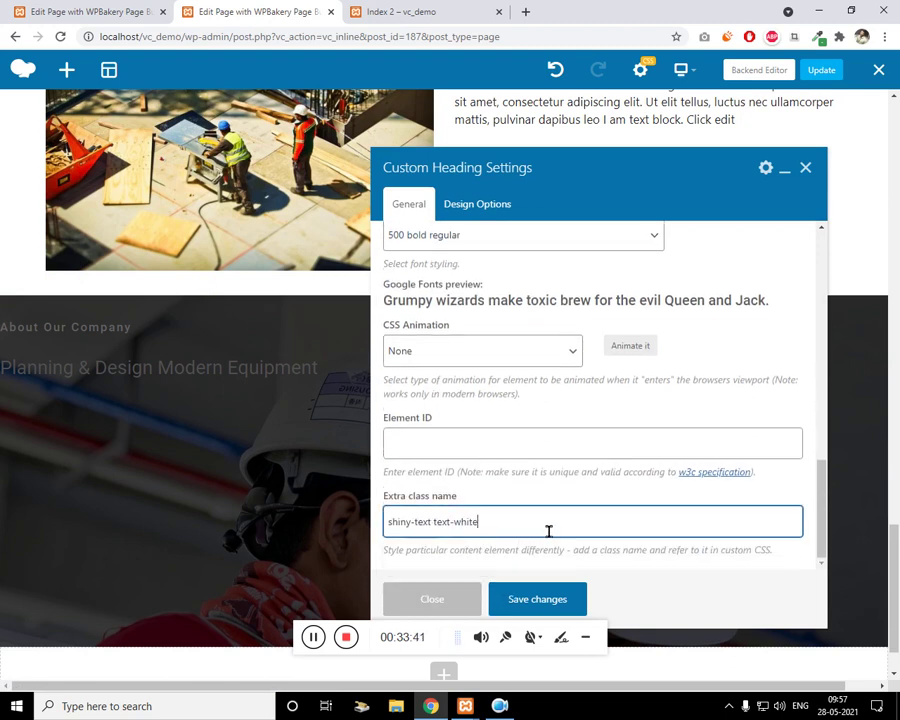
left_click(566, 598)
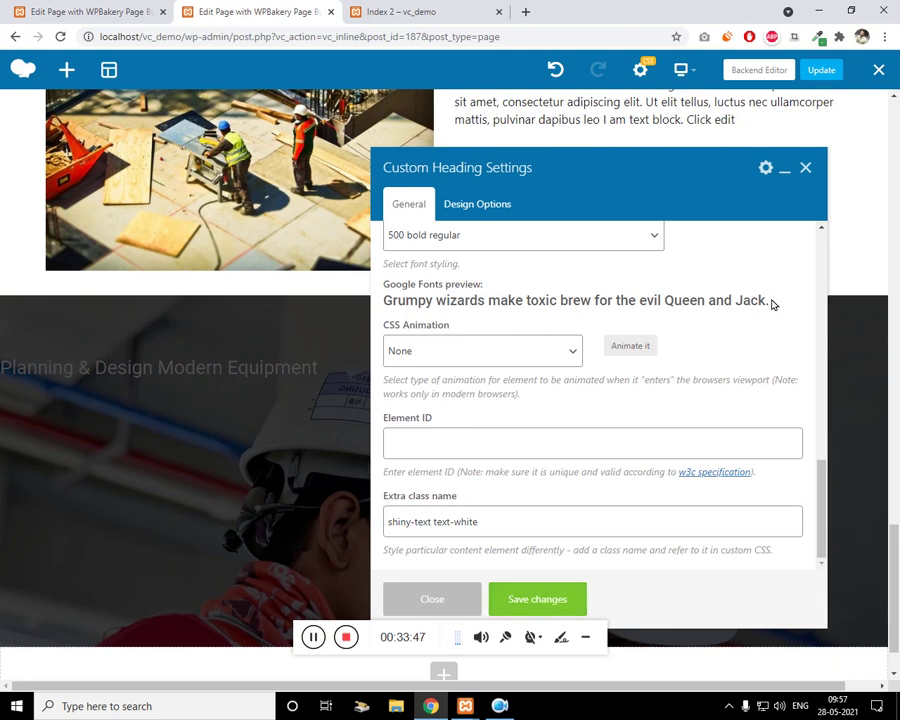
left_click(805, 167)
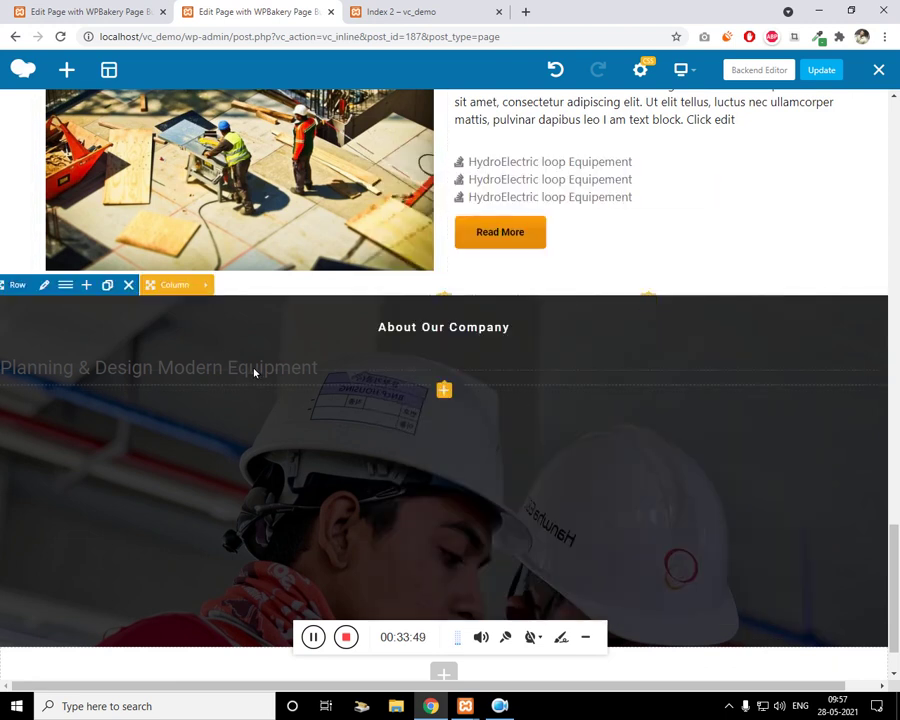
Set the text alignment of the dark row's Planning & Design Modern Equipment heading to center
left_click(465, 370)
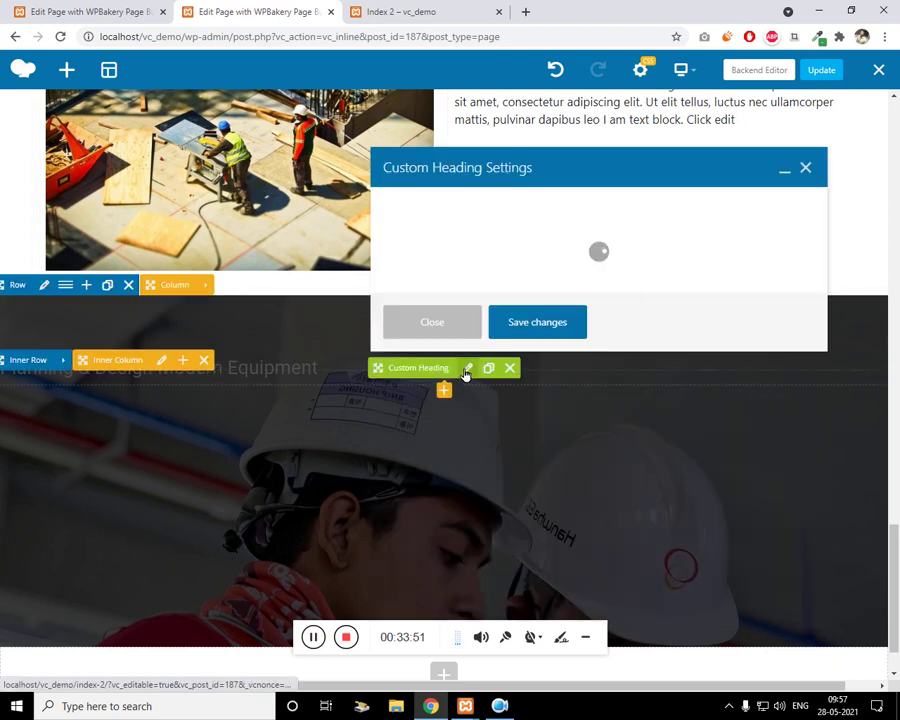
scroll(470, 360, "down", 2)
scroll(474, 387, "down", 2)
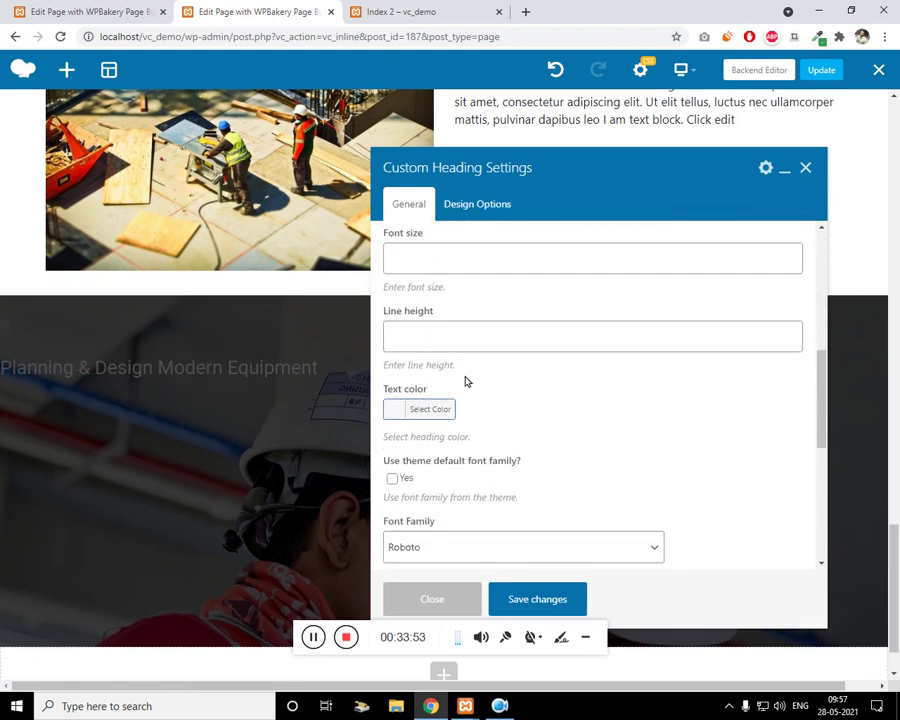
scroll(462, 378, "up", 1)
left_click(442, 252)
left_click(436, 308)
scroll(500, 505, "down", 5)
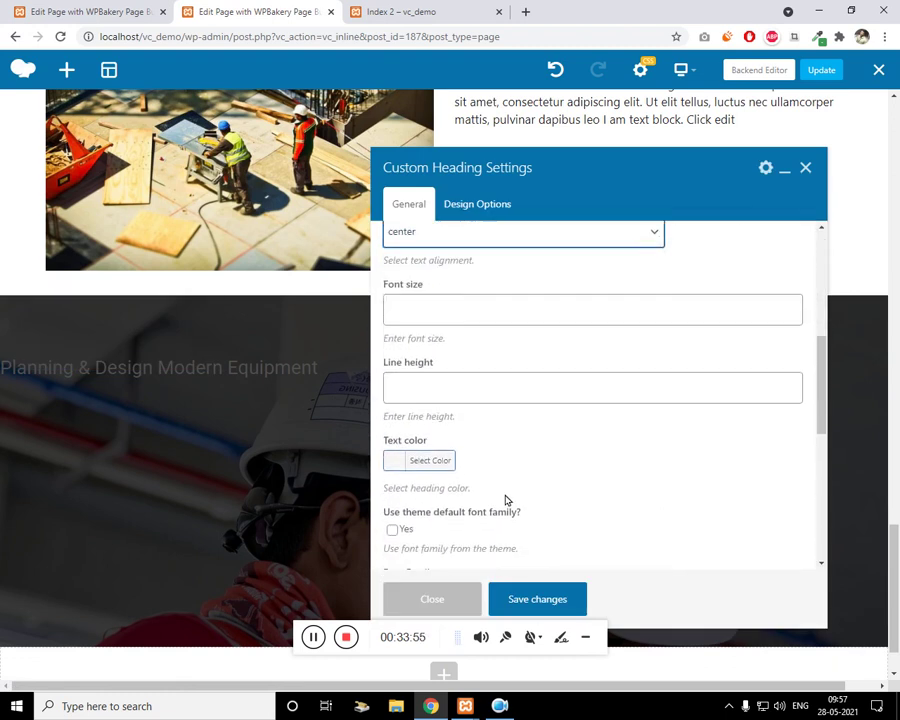
Add text-white after third-color in the heading's extra class name, then save and close its settings
scroll(478, 534, "down", 2)
left_click(492, 524)
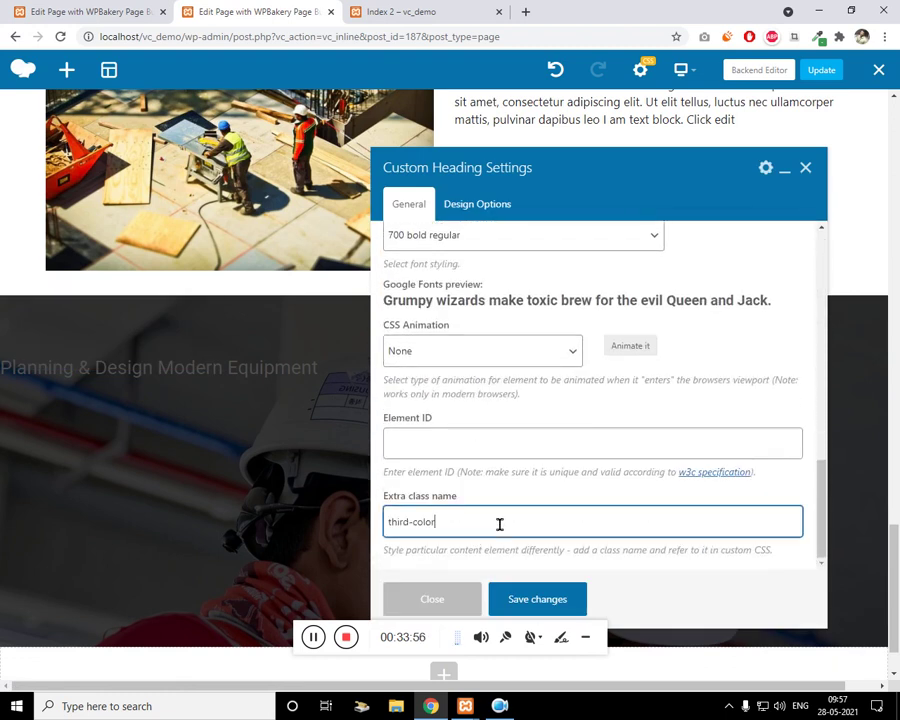
type("text-white")
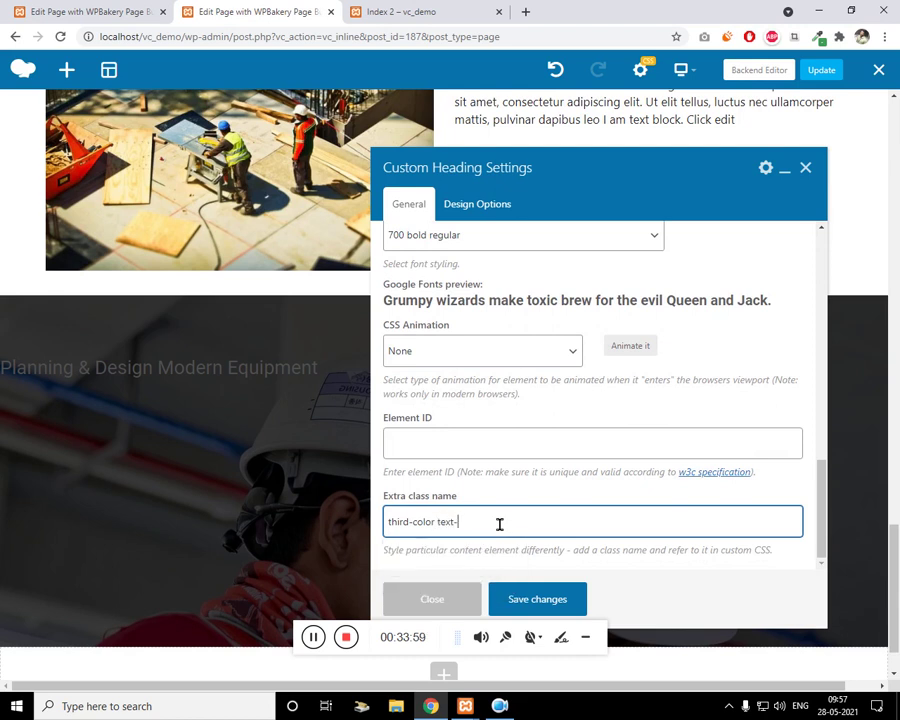
left_click(530, 605)
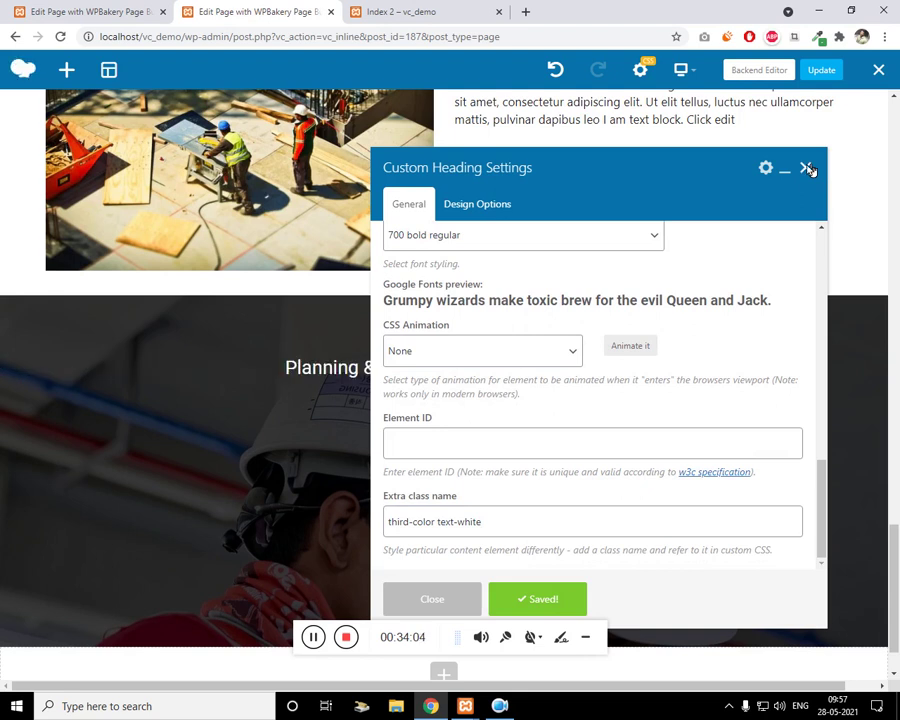
left_click(808, 168)
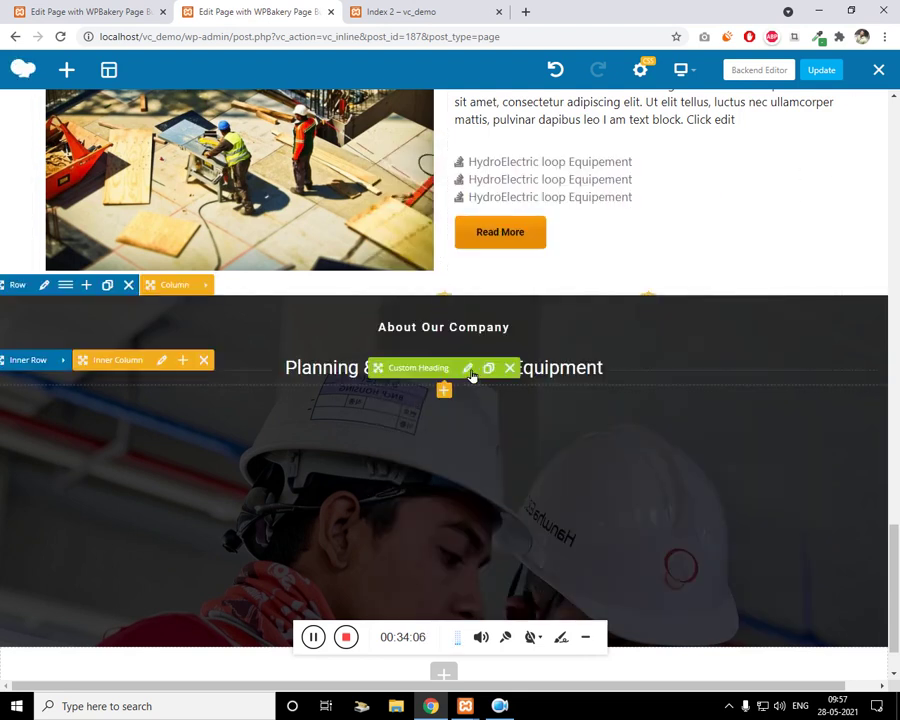
Set the font style of the dark row's Planning & Design Modern Equipment heading to 900 bold regular
left_click(478, 372)
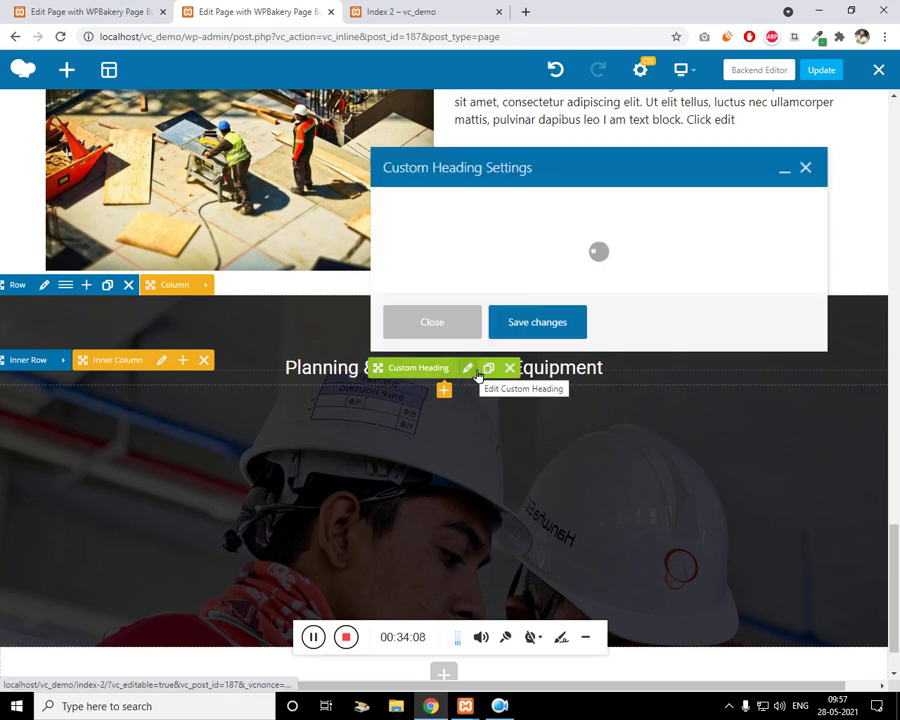
scroll(548, 328, "down", 2)
scroll(552, 330, "down", 3)
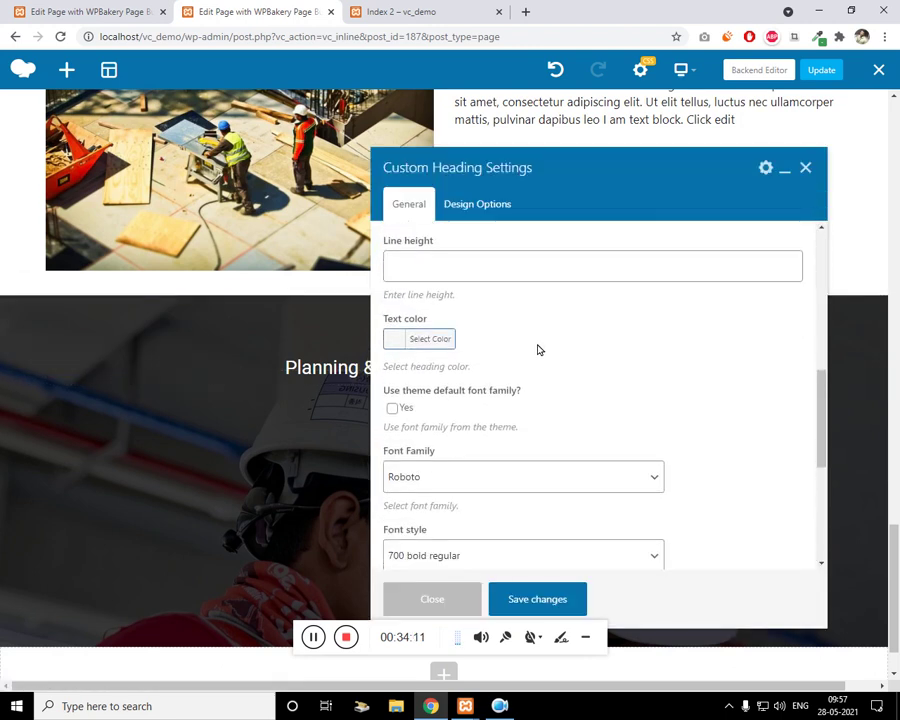
scroll(472, 436, "down", 2)
left_click(458, 420)
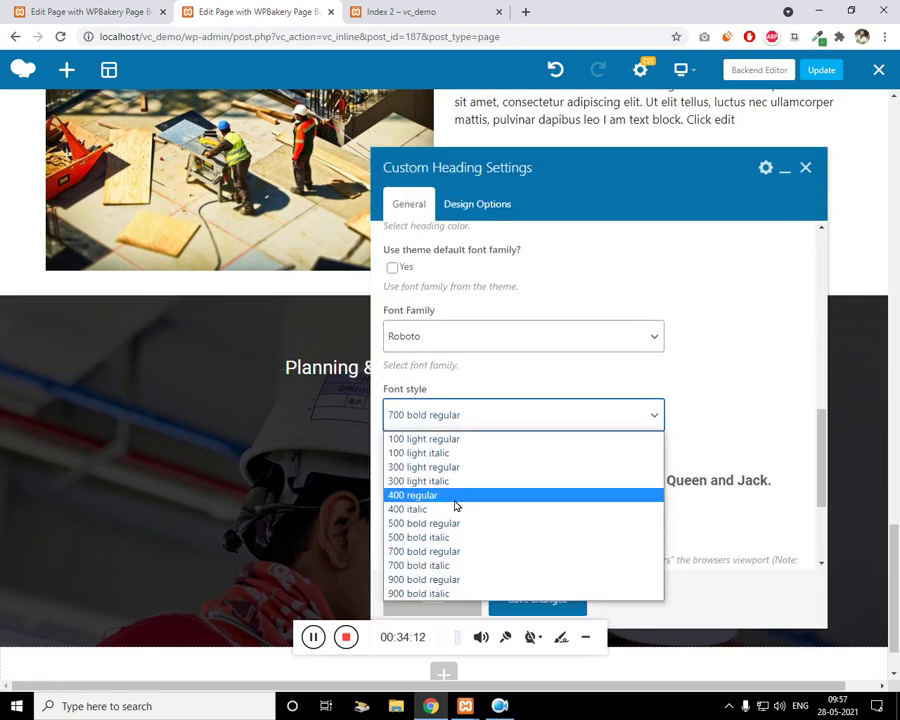
left_click(457, 596)
scroll(564, 470, "down", 2)
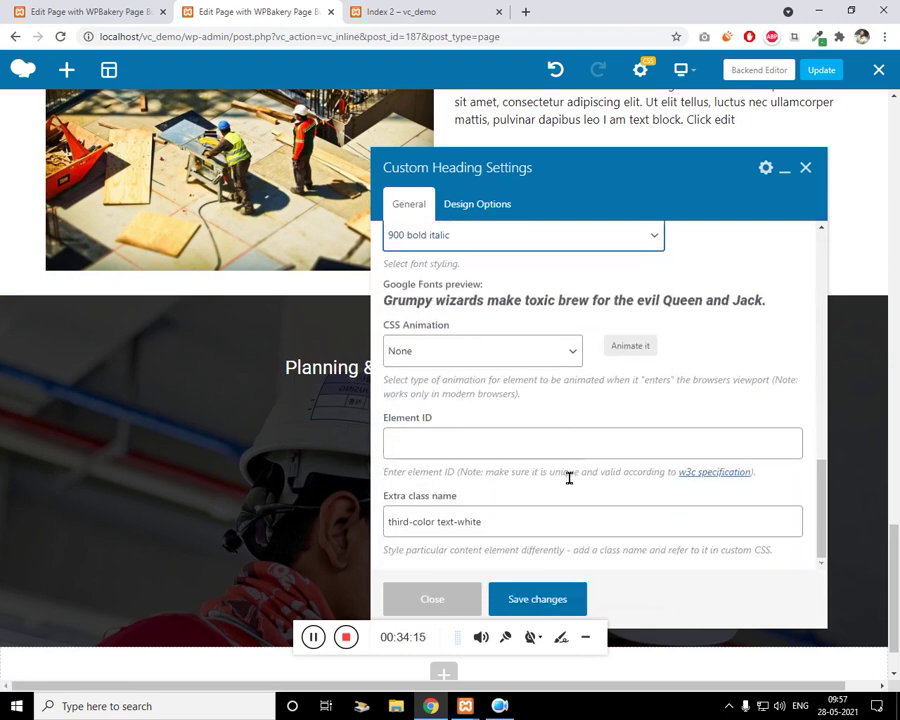
left_click(482, 242)
left_click(481, 400)
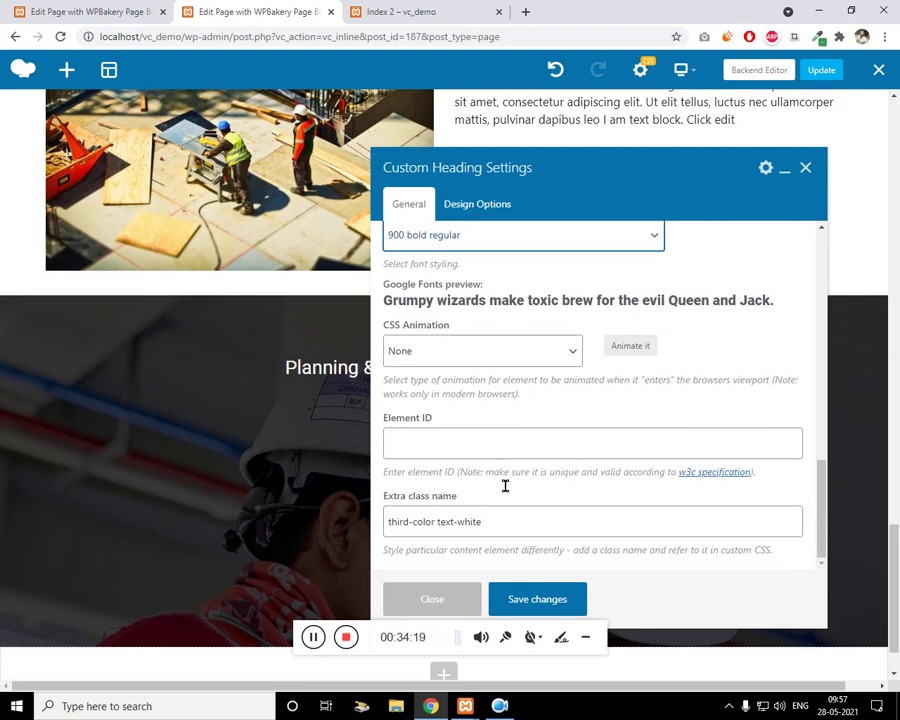
Set the heading's top margin to -30px in its design options and save the settings
scroll(490, 326, "up", 3)
left_click(476, 205)
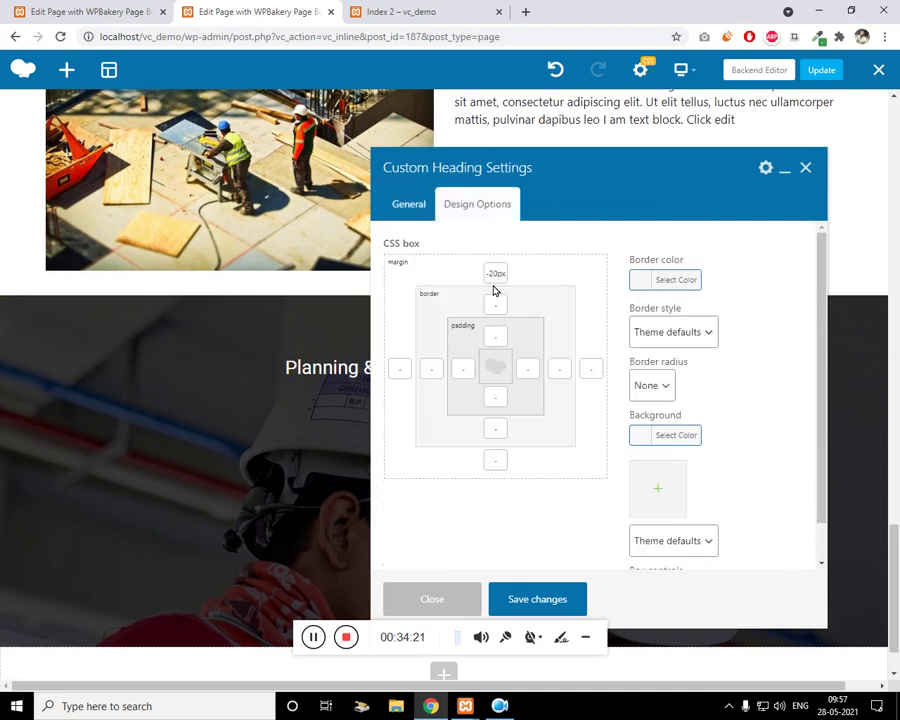
left_click(493, 274)
left_click(530, 596)
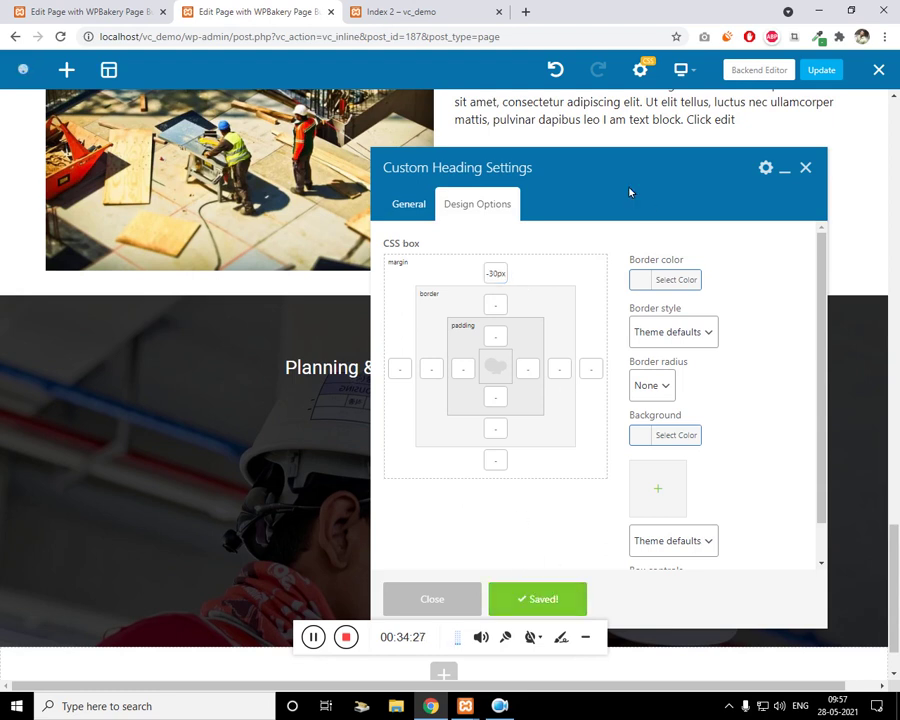
left_click_drag(613, 168, 755, 350)
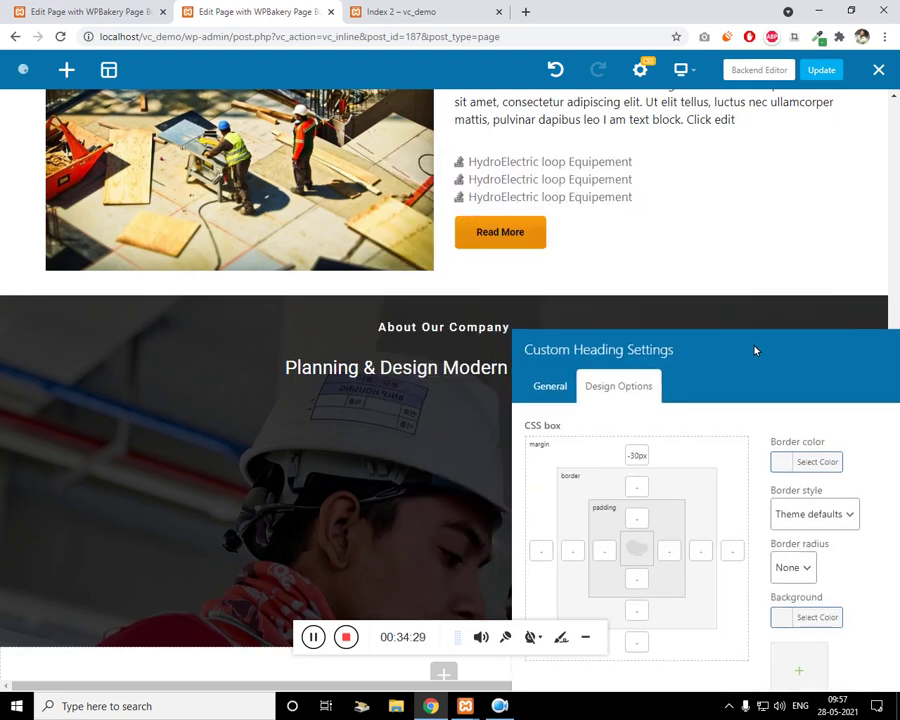
left_click_drag(755, 350, 657, 350)
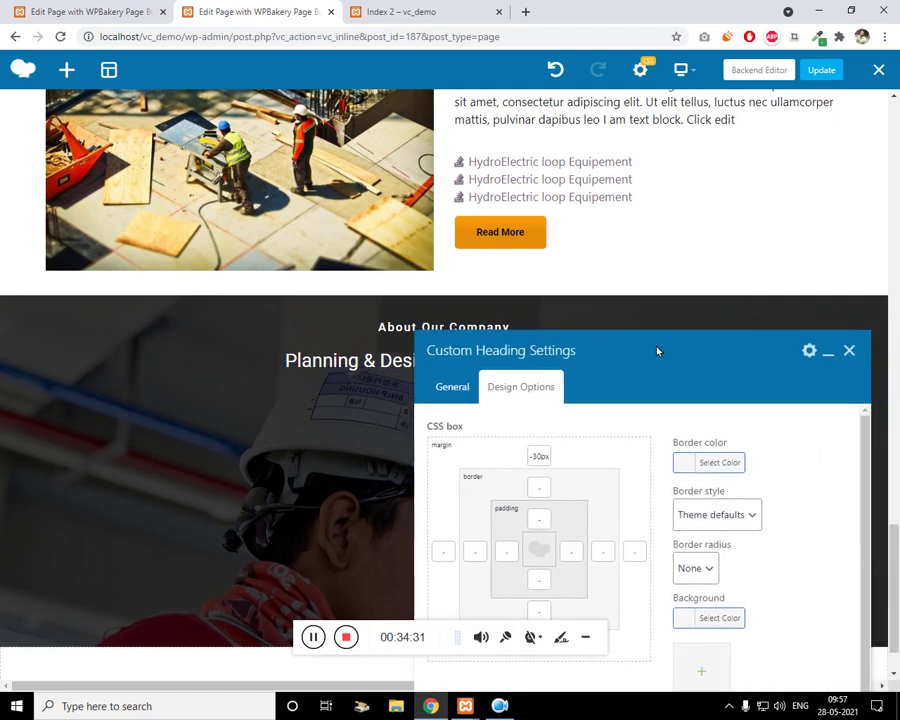
Try a top margin of -50px on the Planning & Design Modern Equipment heading and save it
left_click(559, 463)
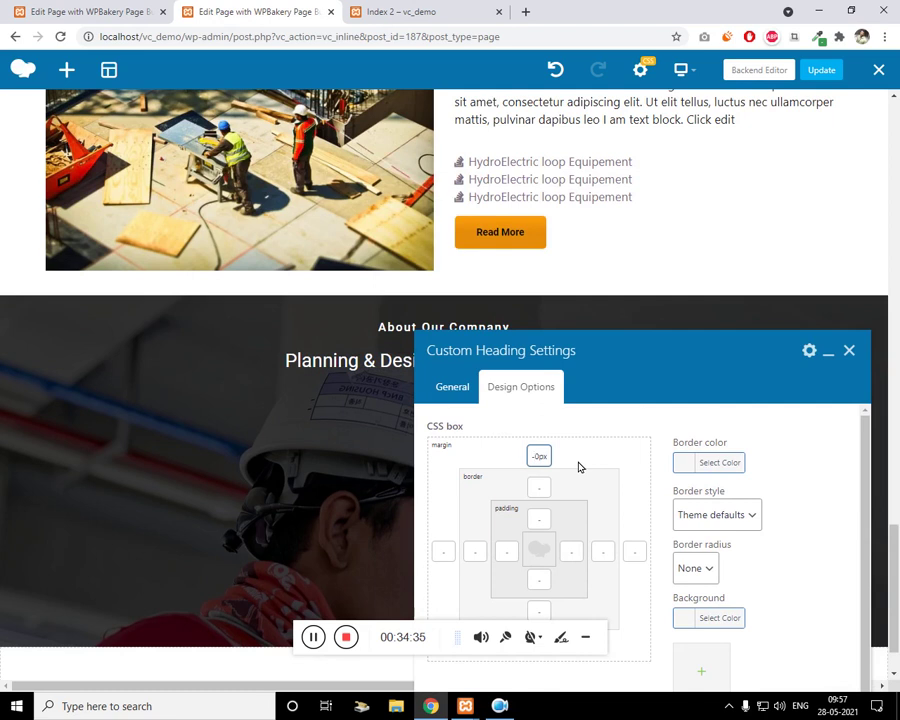
left_click_drag(653, 372, 690, 186)
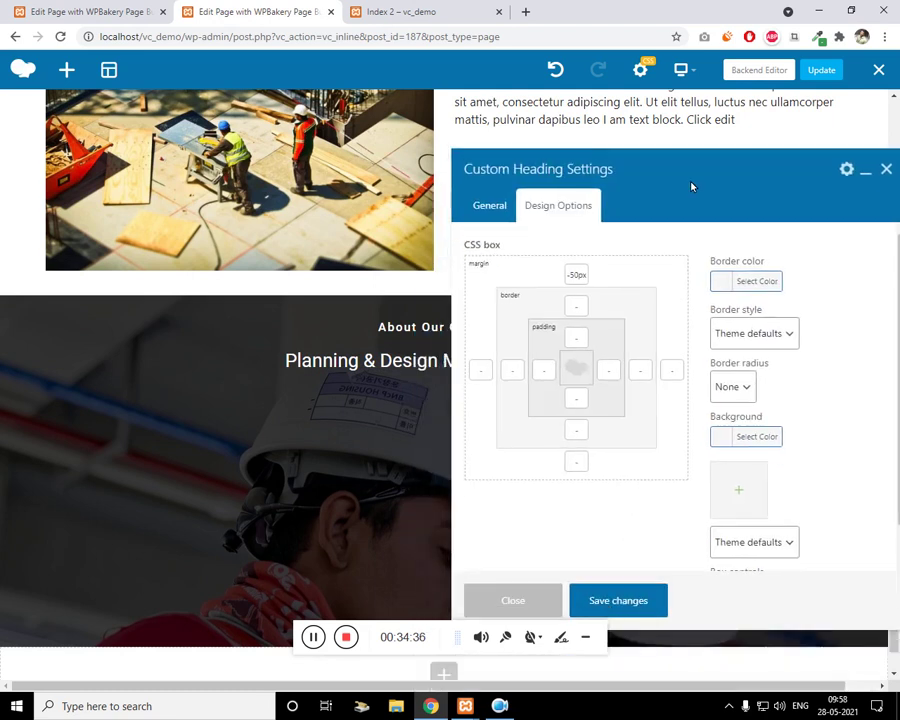
left_click(636, 614)
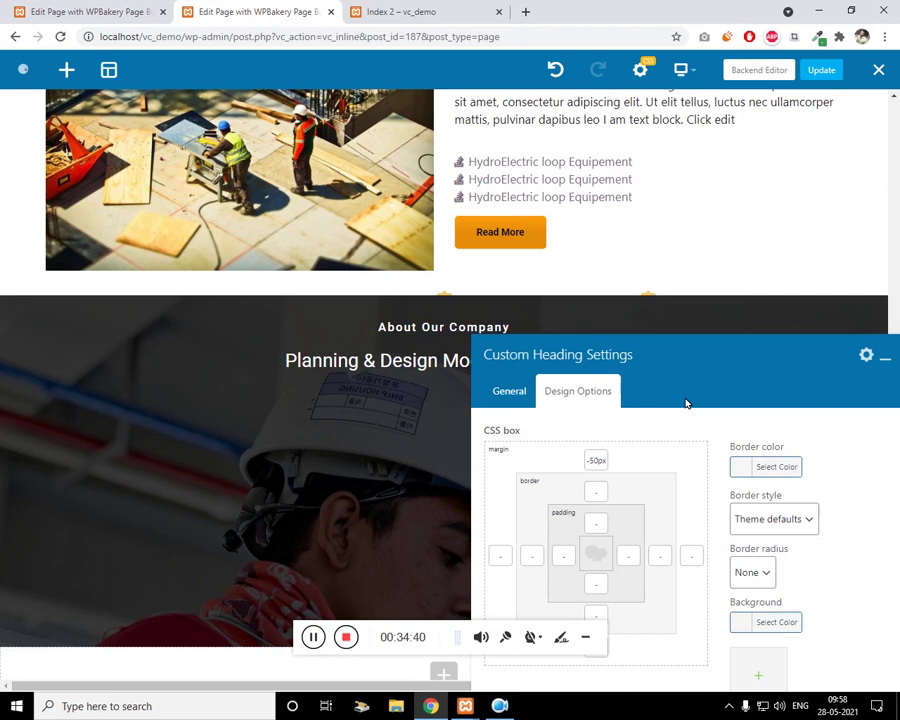
left_click_drag(682, 400, 517, 304)
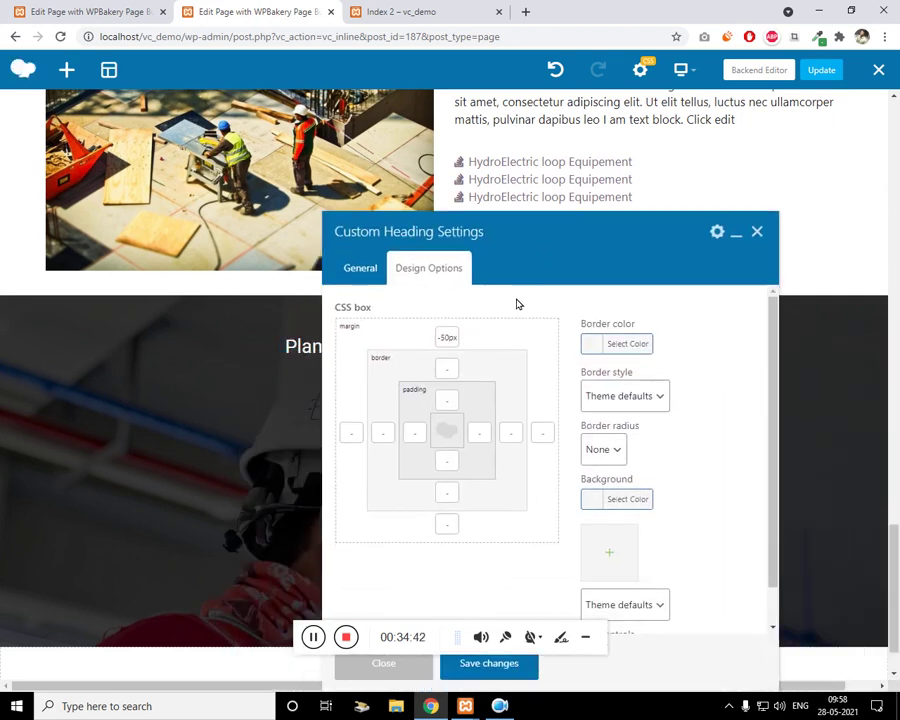
Set the heading's top margin to -45px, then save and close its settings
left_click(449, 340)
left_click_drag(594, 234, 740, 154)
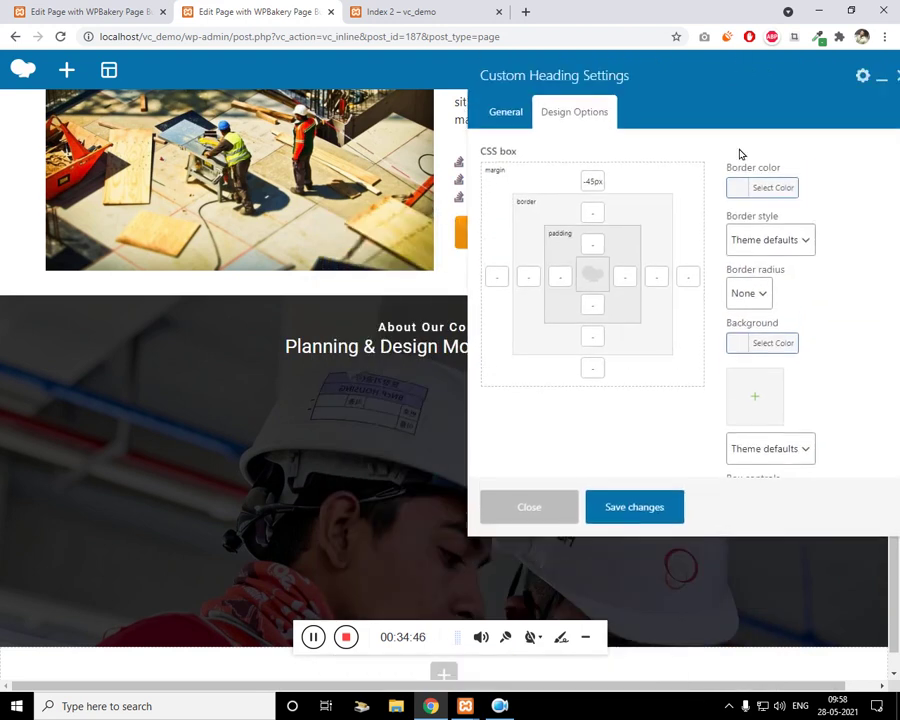
left_click(652, 512)
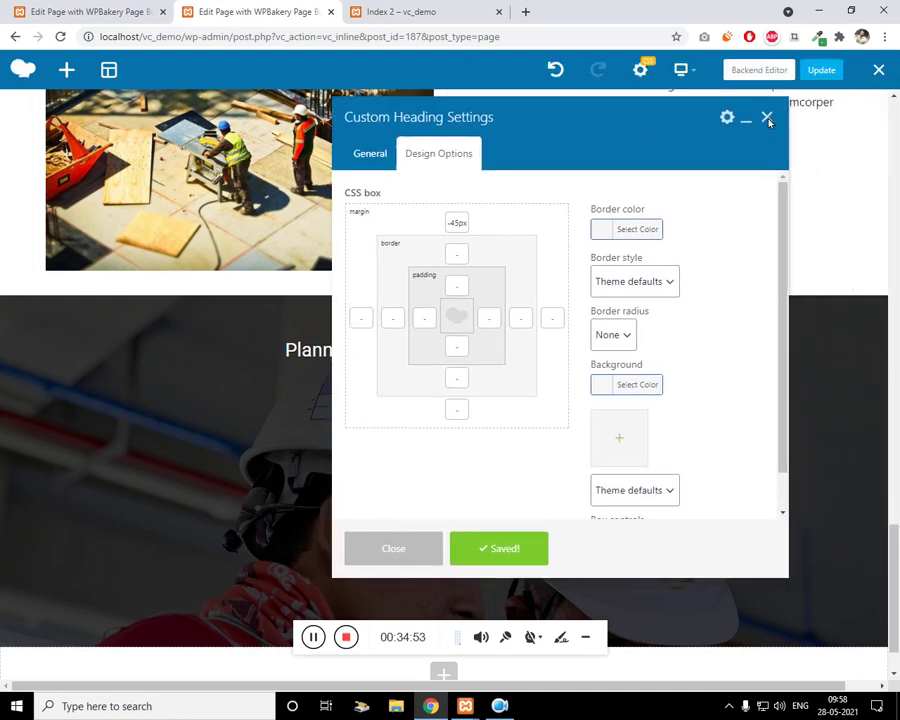
left_click(768, 120)
Check the Our Stats section on the reference page, then add a new row below the dark row of Index 2
left_click(100, 11)
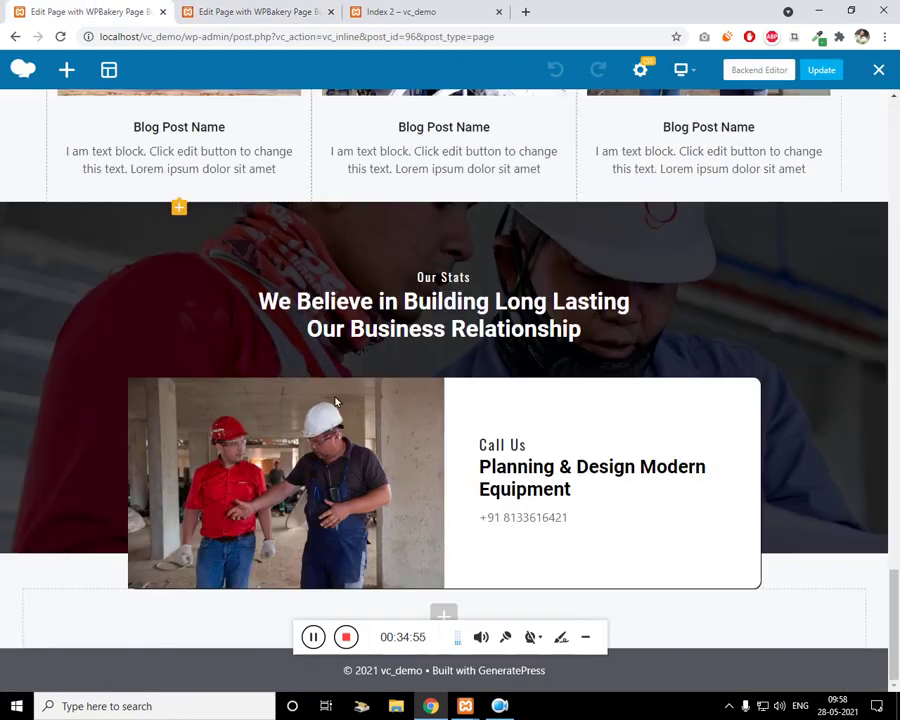
left_click(237, 10)
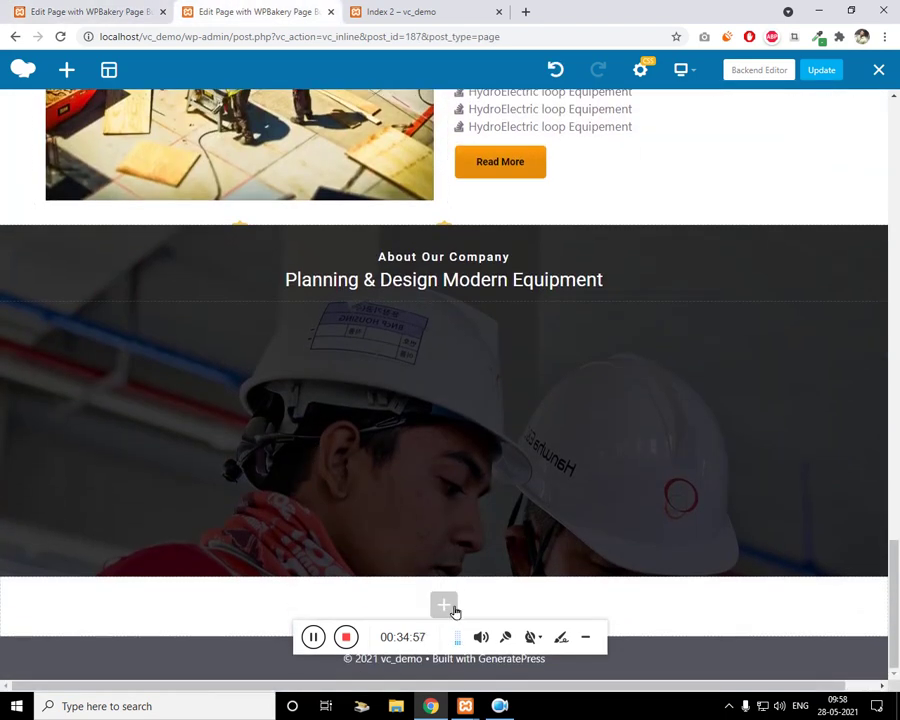
left_click(451, 607)
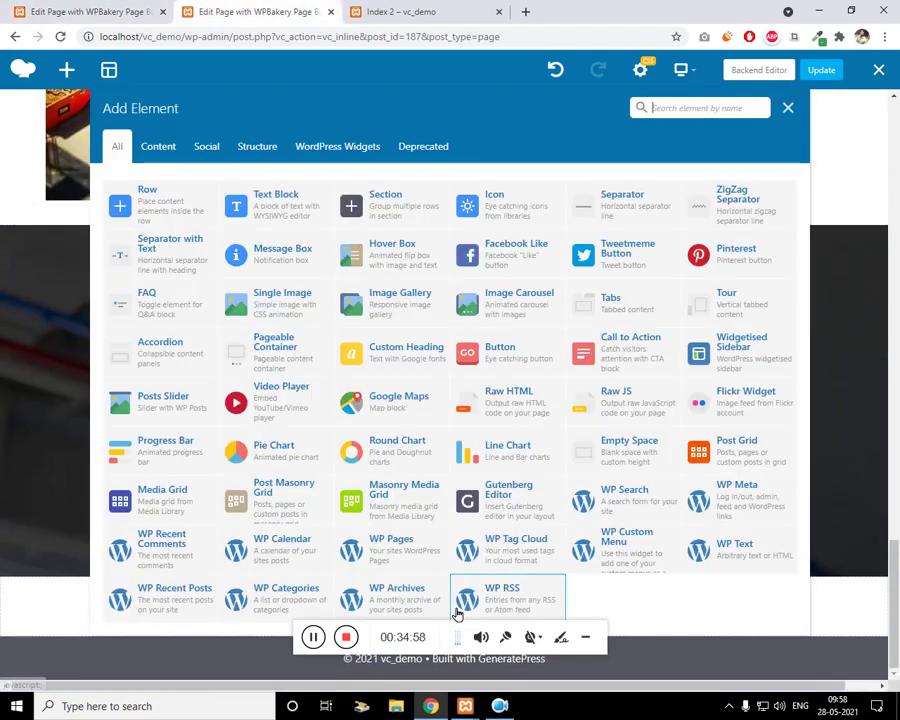
left_click(160, 194)
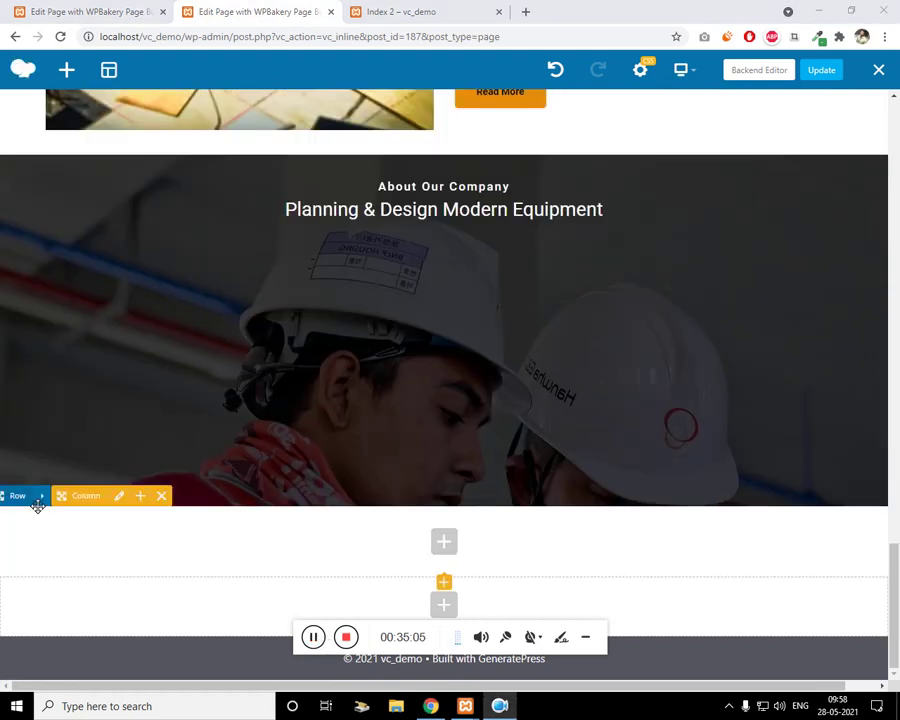
Set the new row's left and right margins to 150, then save and close its settings
mouse_move(48, 504)
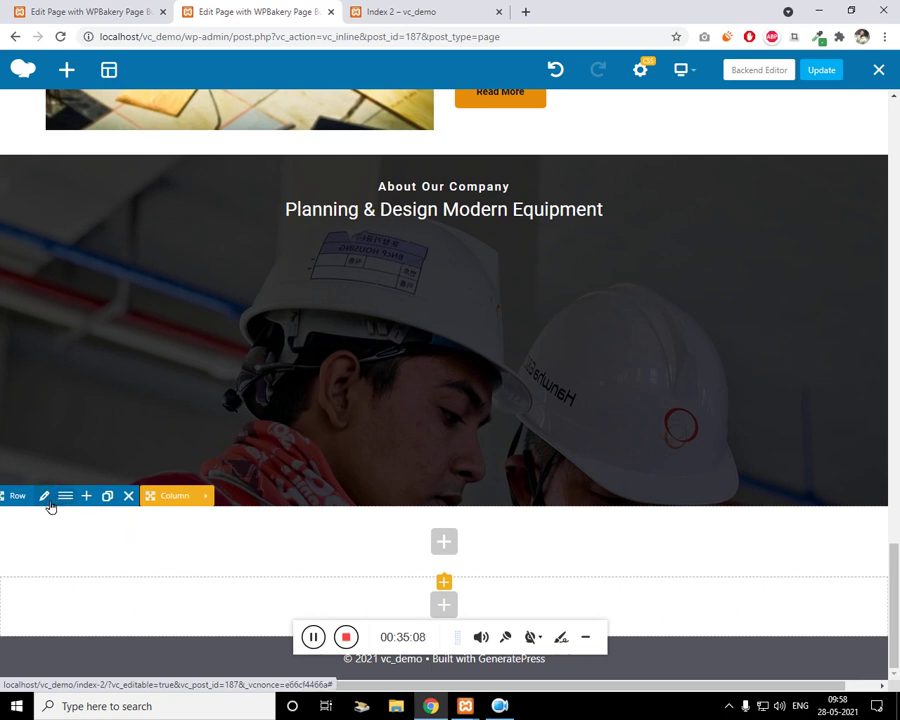
left_click(48, 502)
left_click(448, 158)
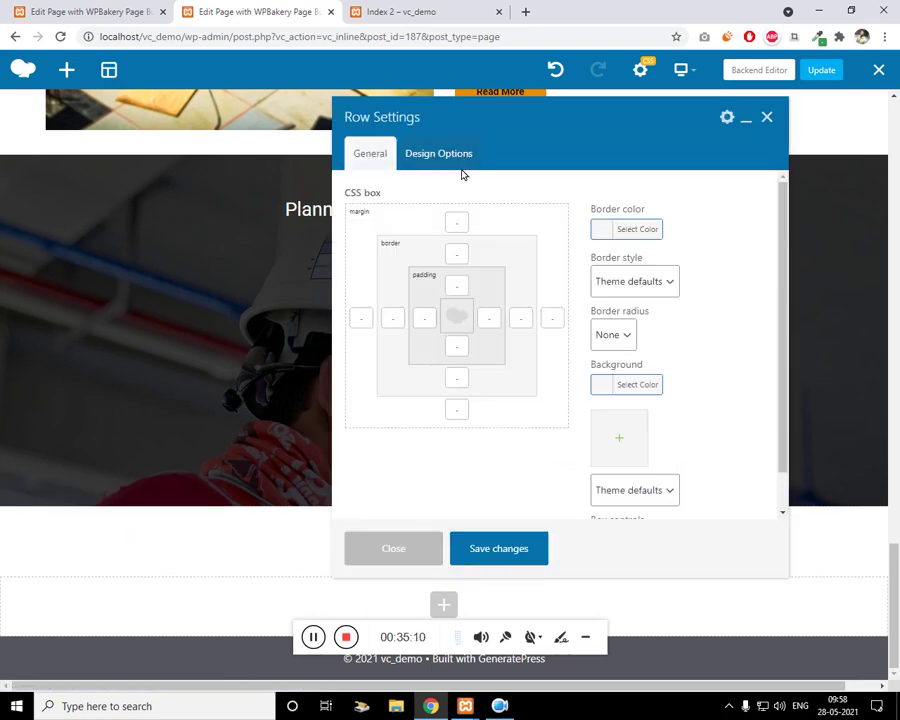
left_click(370, 325)
type("150")
key("ctrl+a")
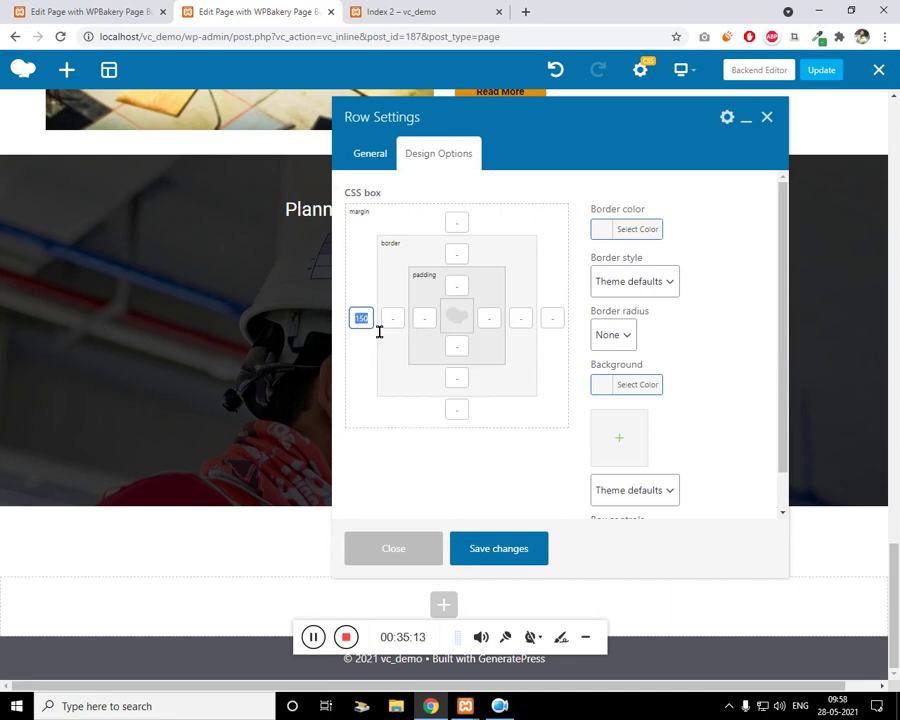
left_click(552, 318)
type("150")
left_click(530, 559)
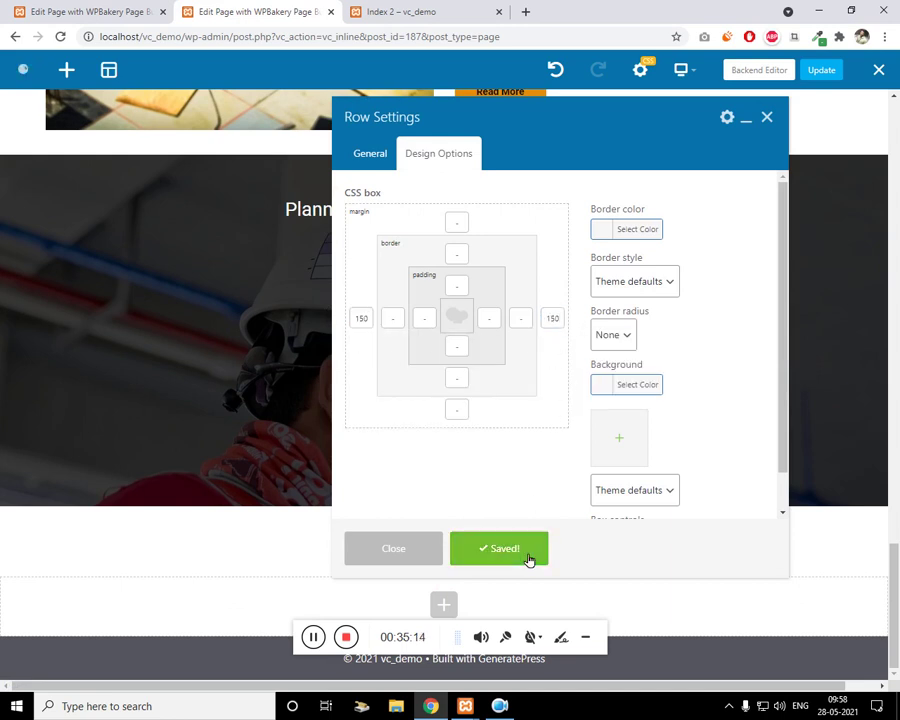
left_click(766, 118)
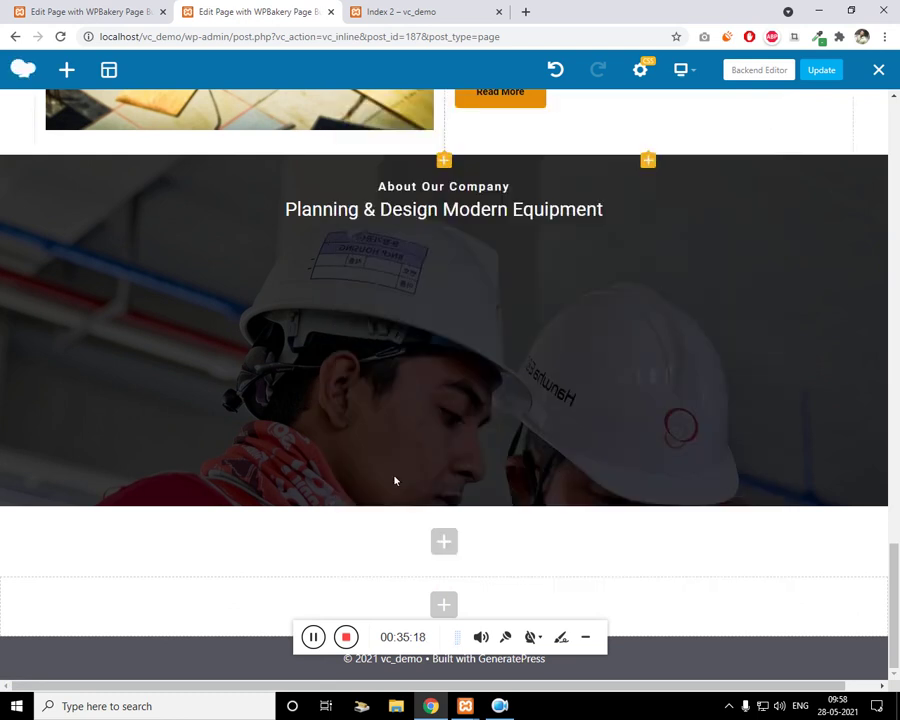
Split the new row below the dark row into two equal columns with the 1/2 + 1/2 layout
mouse_move(400, 544)
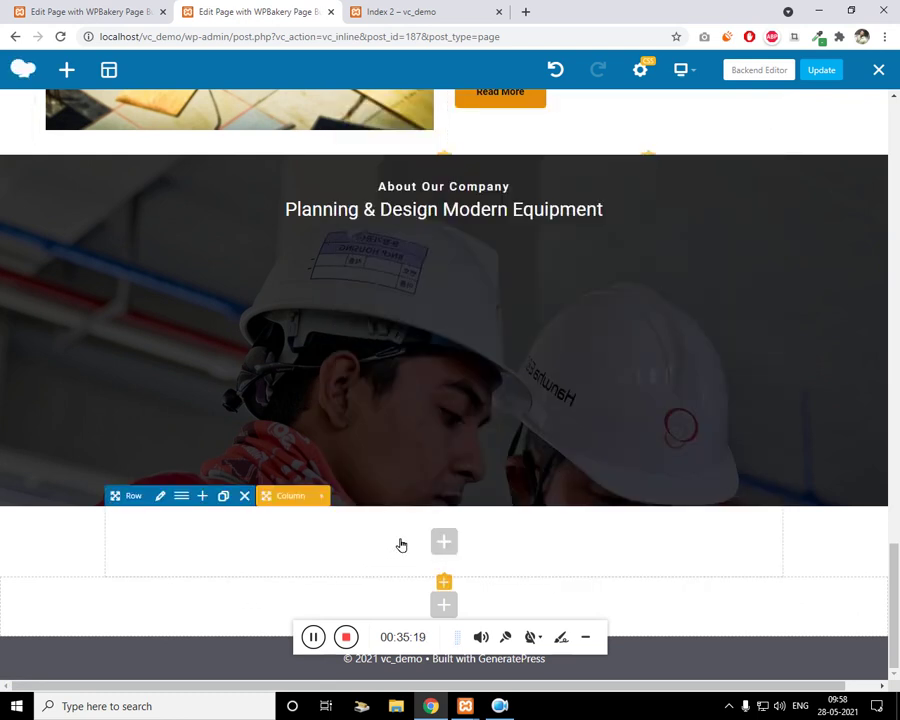
left_click(181, 496)
left_click(513, 188)
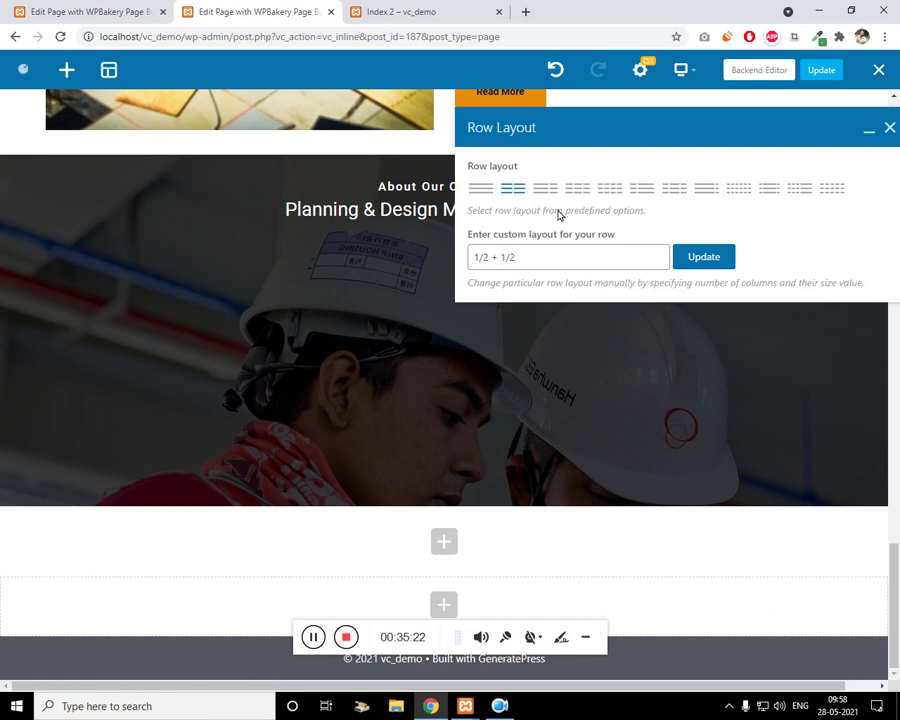
left_click(714, 262)
Give the new two-column row the extra class name cardDesignInfo, then save and close its settings
mouse_move(168, 520)
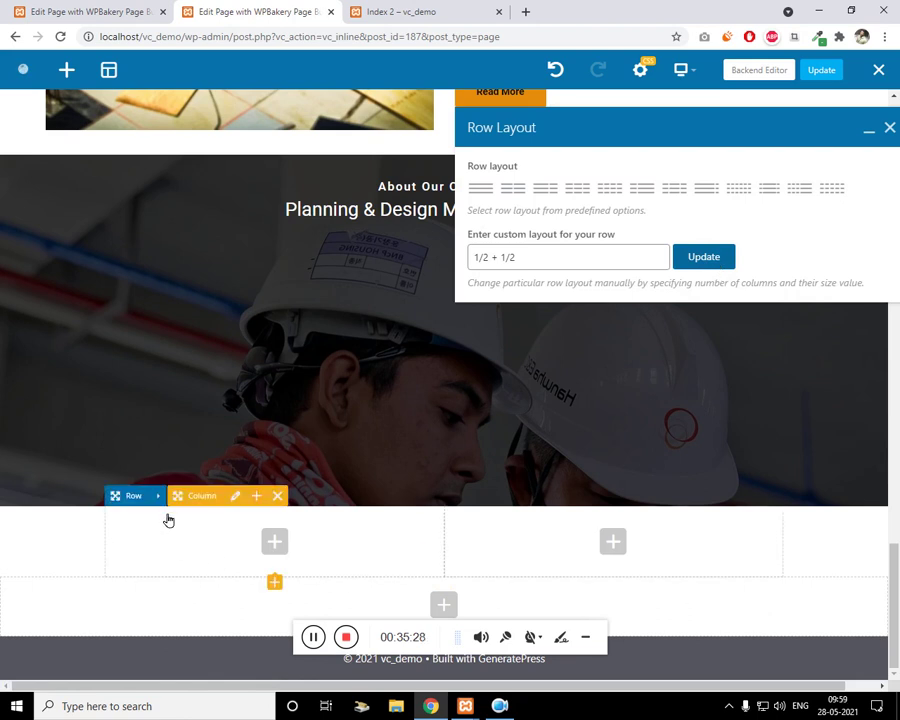
mouse_move(166, 498)
left_click(161, 497)
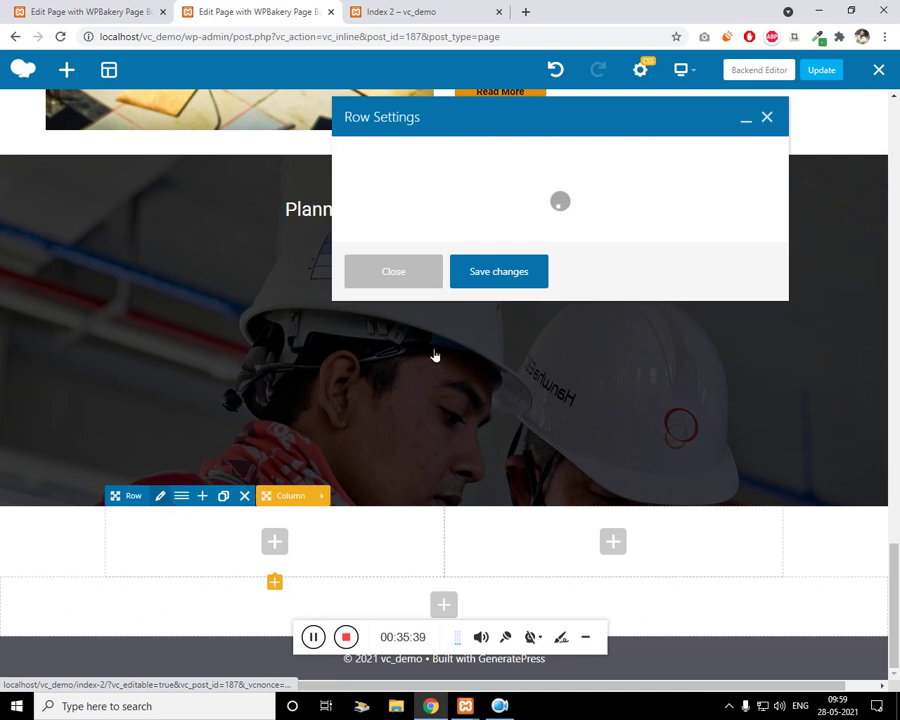
scroll(422, 340, "down", 5)
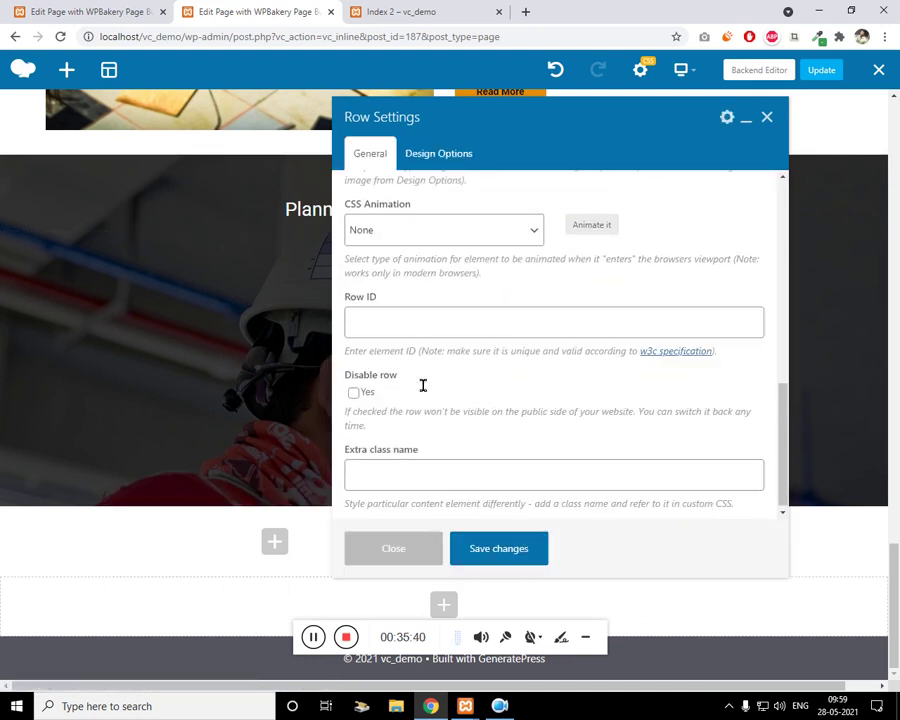
left_click(419, 480)
type("cardDesignInfo")
left_click(432, 514)
left_click(490, 549)
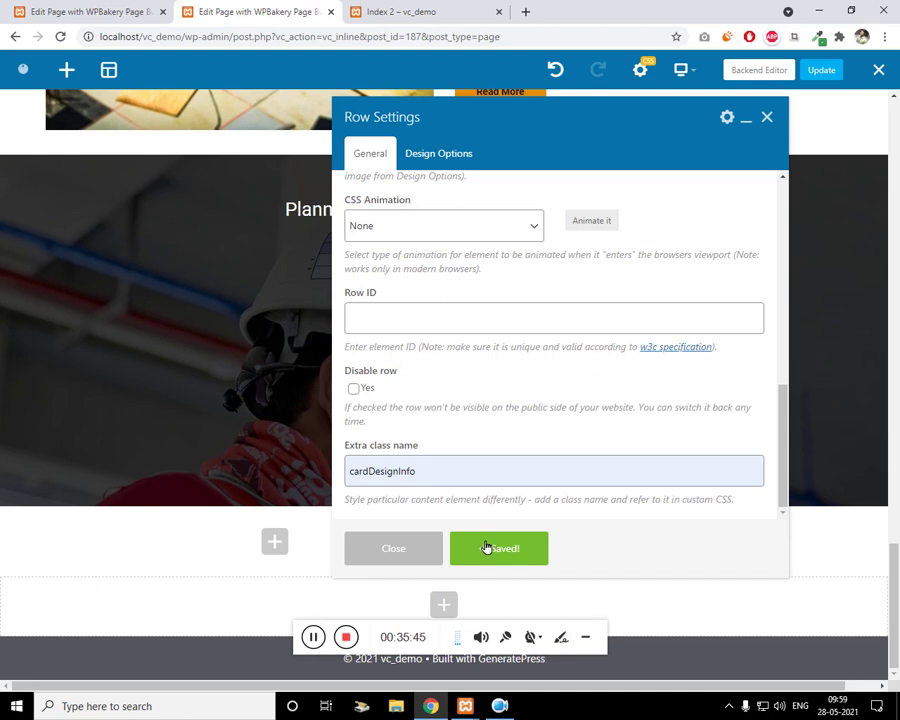
left_click(767, 118)
Add a Single Image element to the first column of the two-column row, using x7.jpg from the media library
mouse_move(320, 542)
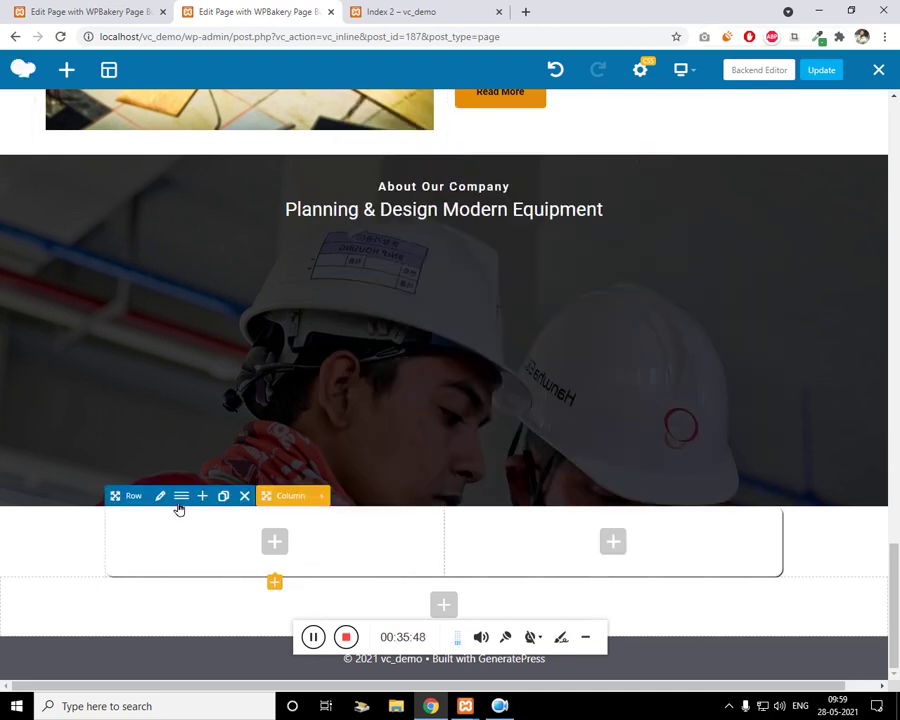
left_click(296, 544)
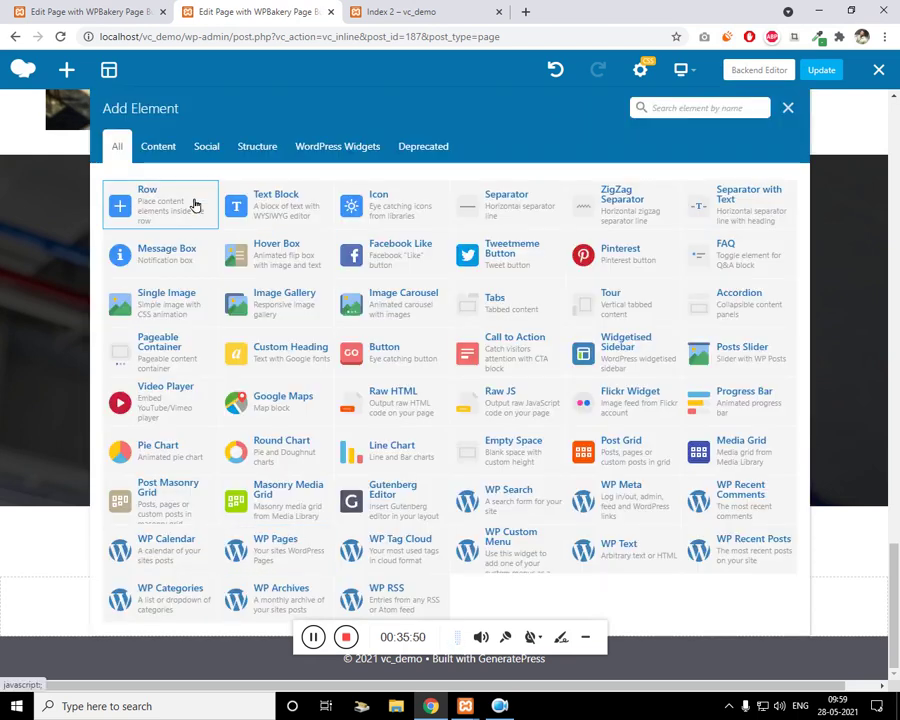
left_click(183, 316)
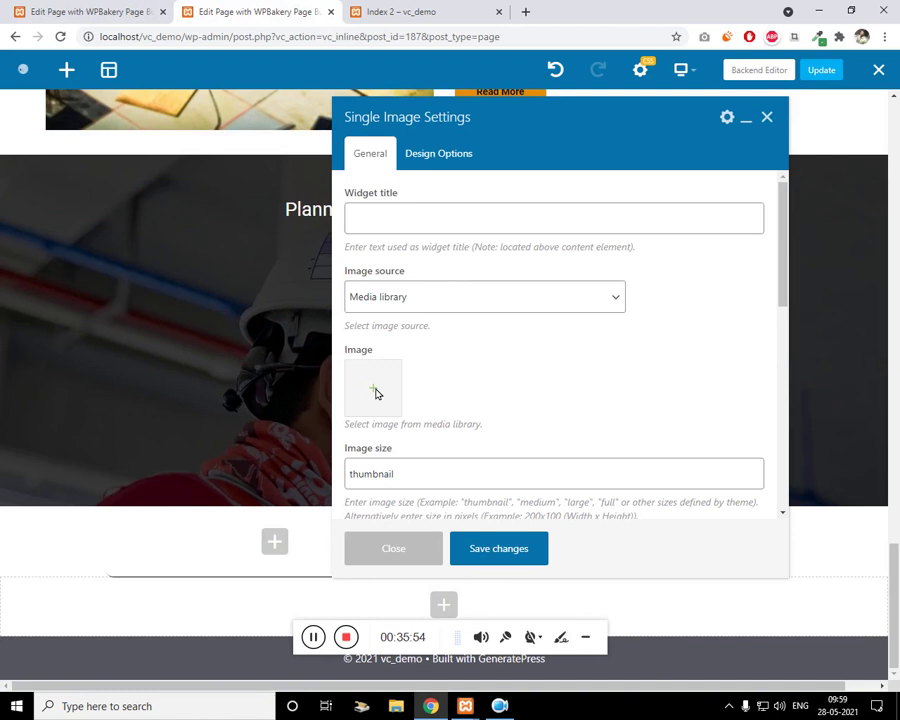
left_click(380, 394)
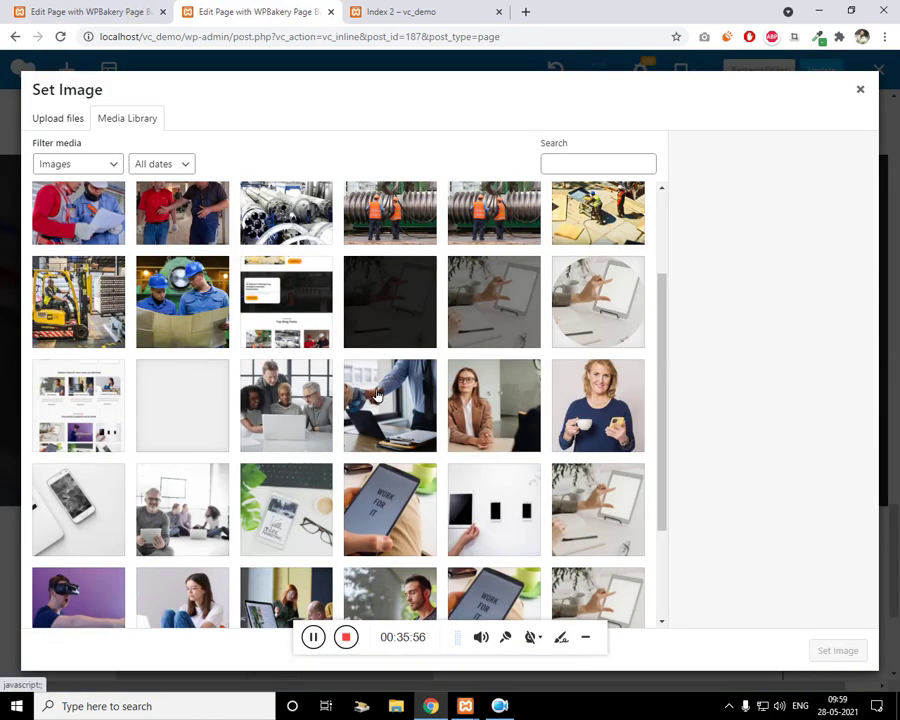
left_click(115, 216)
left_click(115, 216)
left_click(190, 205)
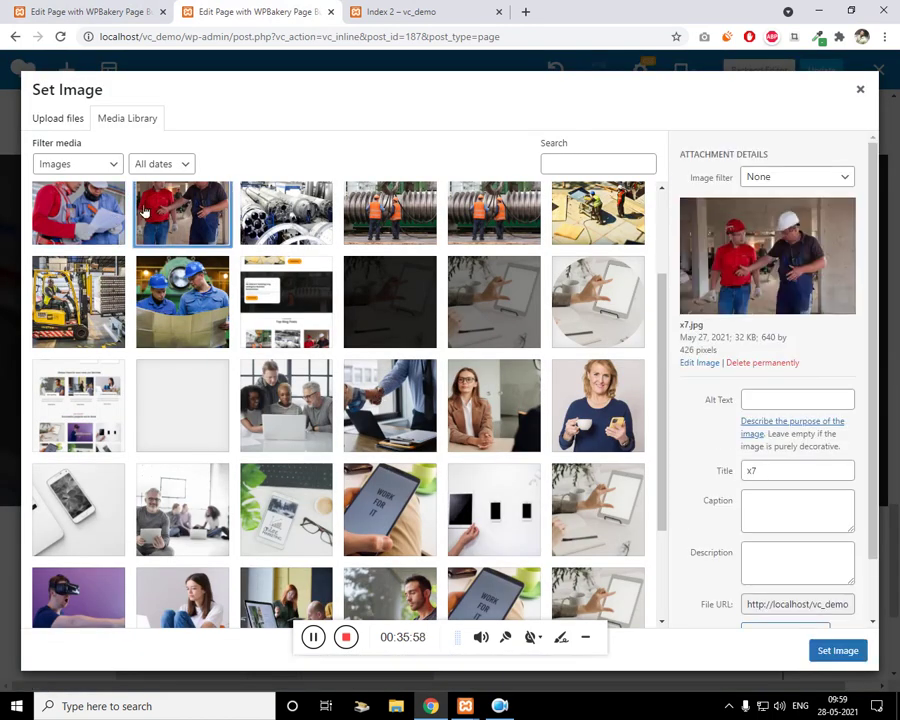
left_click(853, 646)
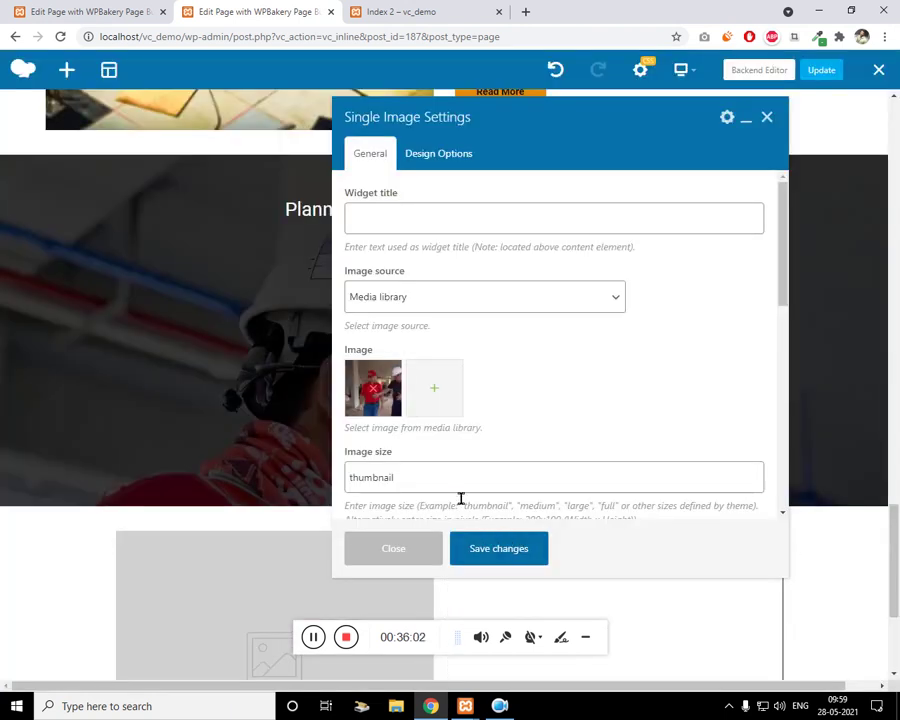
Set the image size to full, then save and close the image settings
double_click(439, 485)
type("full")
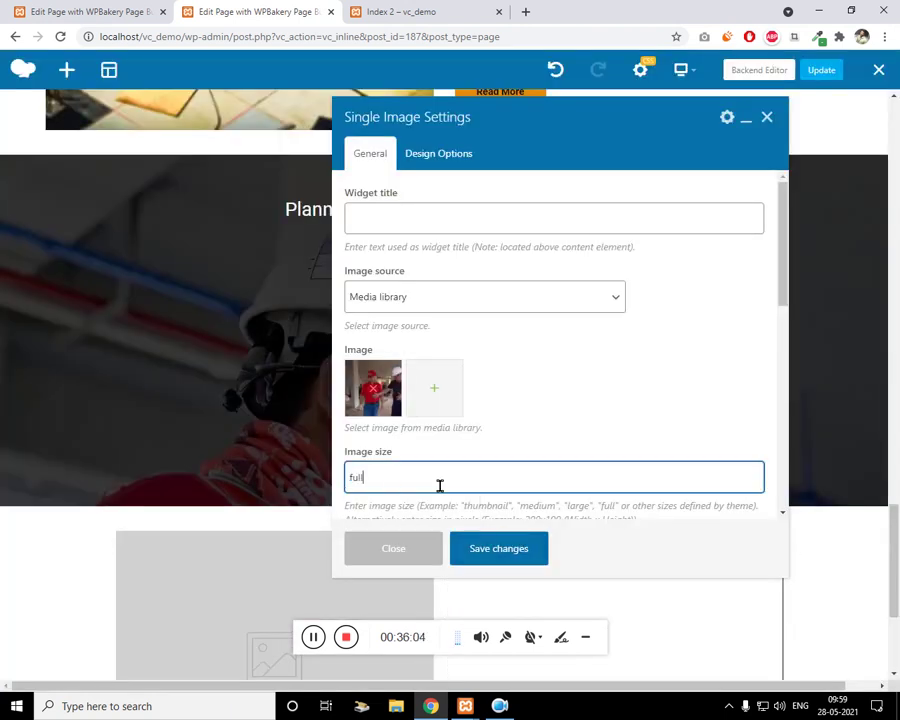
key("Return")
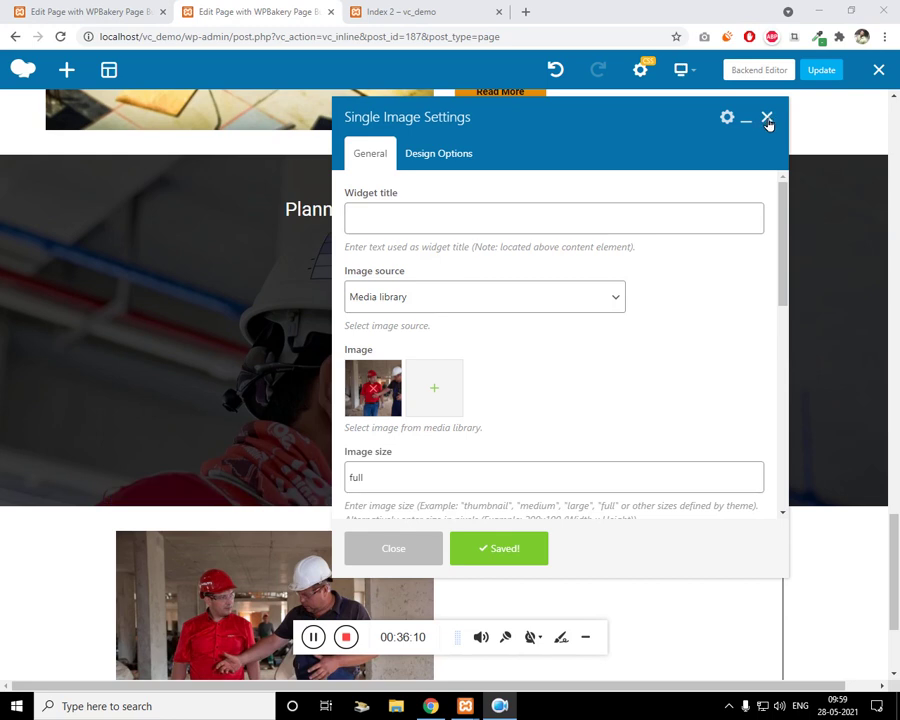
left_click(768, 117)
Change the two-column row's extra class name to cardDesignInfo removPad, then save and close its settings
scroll(460, 550, "down", 2)
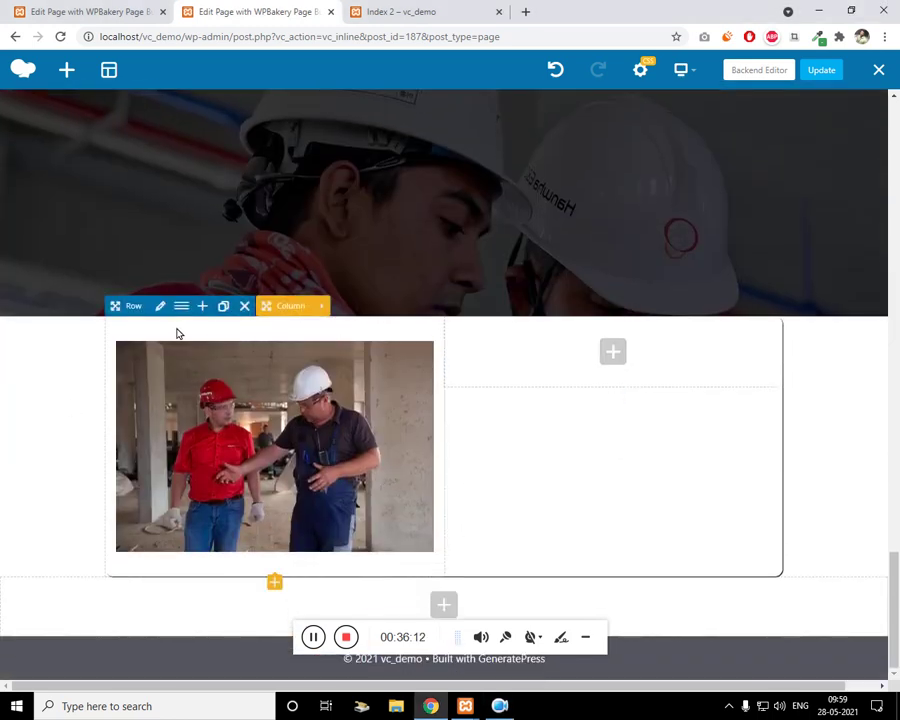
left_click(166, 311)
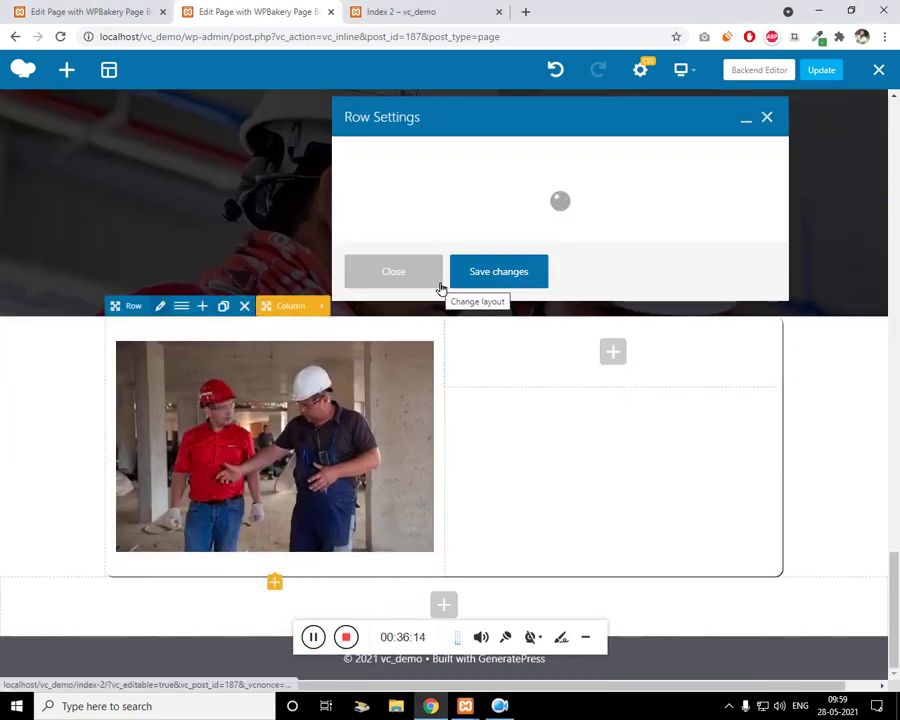
scroll(458, 376, "down", 10)
double_click(500, 476)
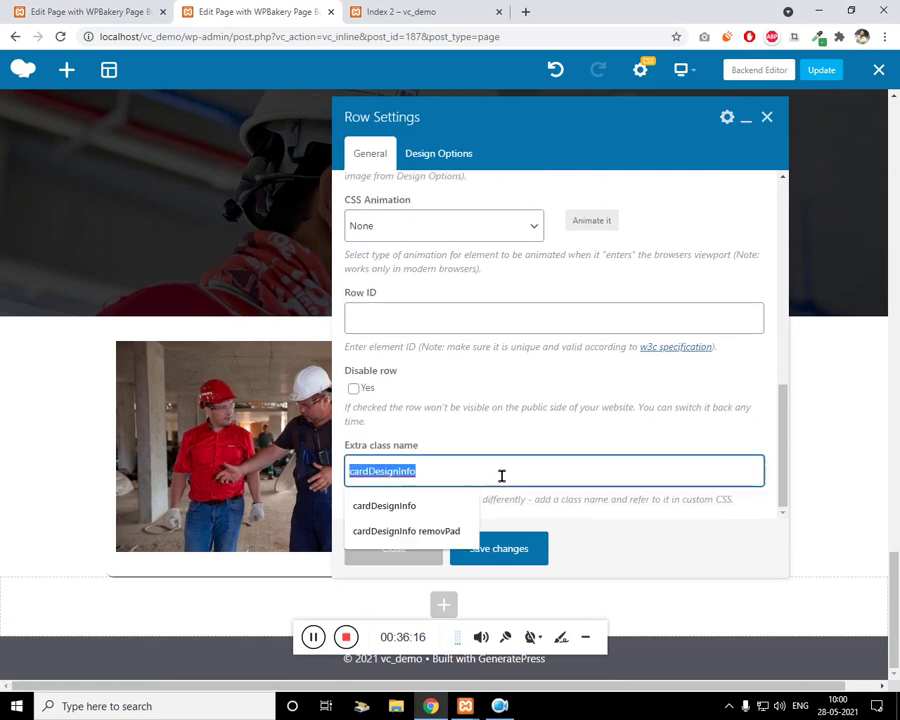
left_click(395, 528)
left_click(525, 550)
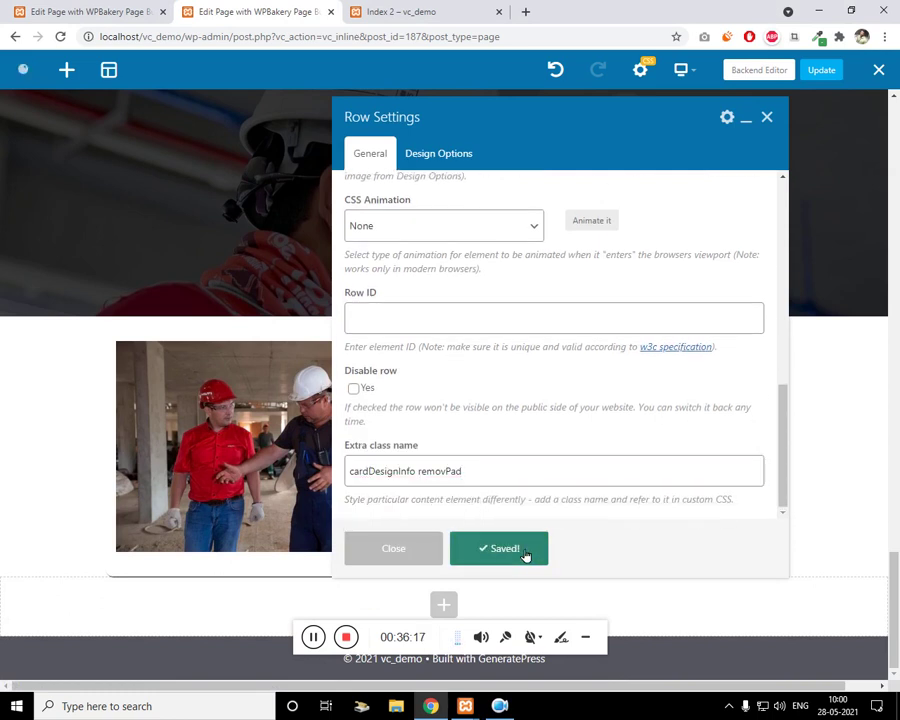
left_click(767, 119)
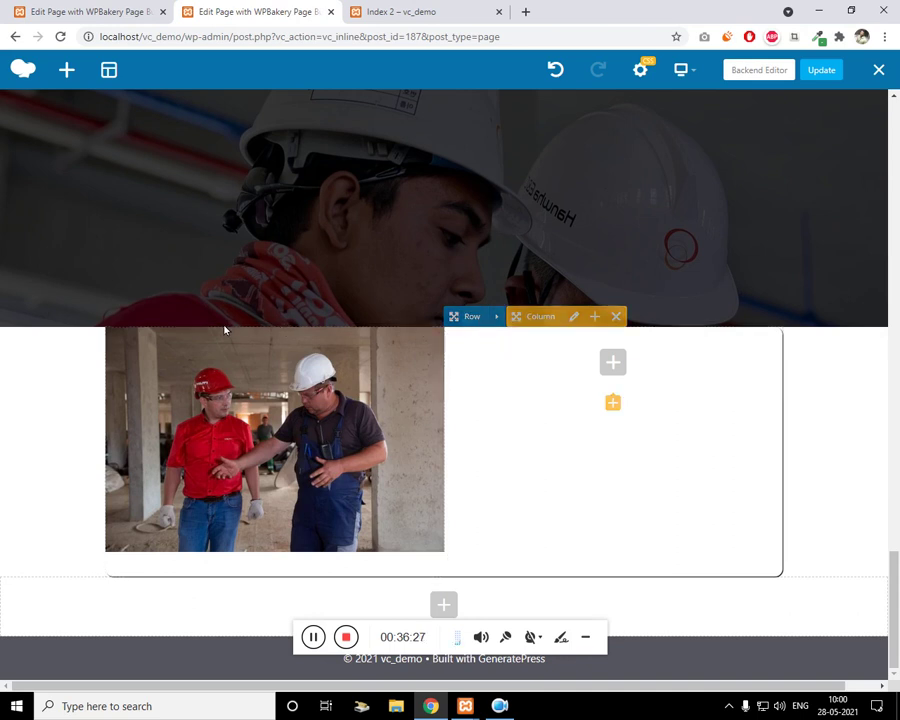
Set the two-column row's top margin to -300, then save and close its settings
left_click(161, 317)
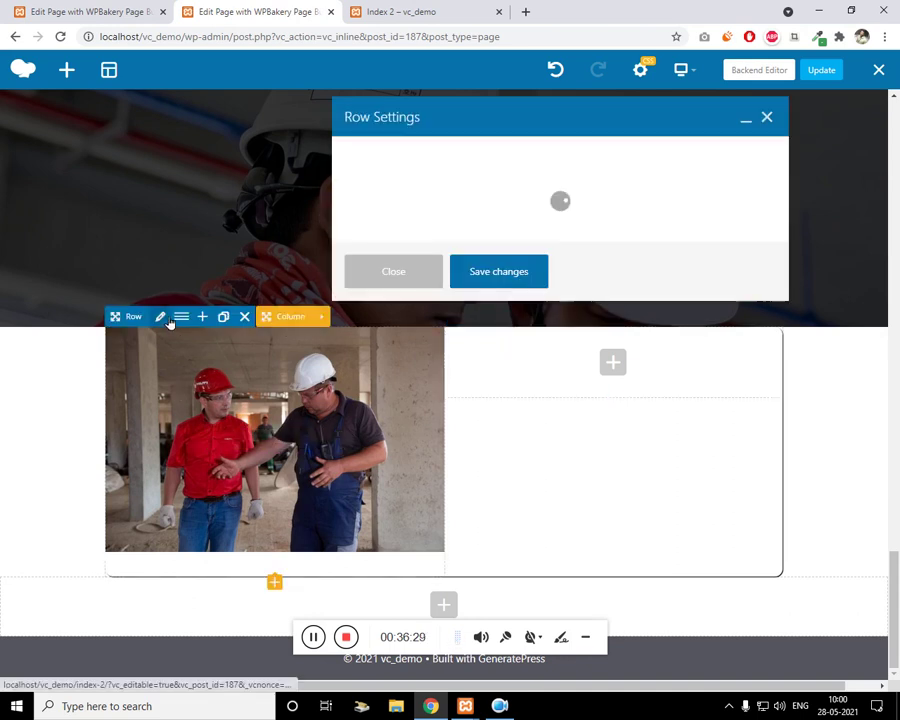
left_click(462, 154)
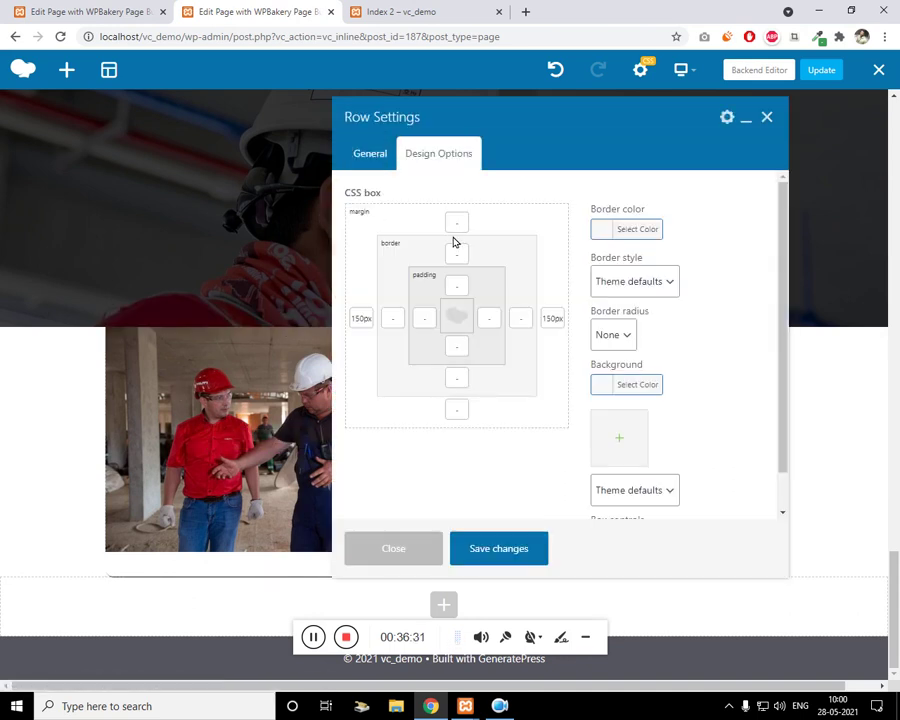
left_click(456, 225)
type("-300")
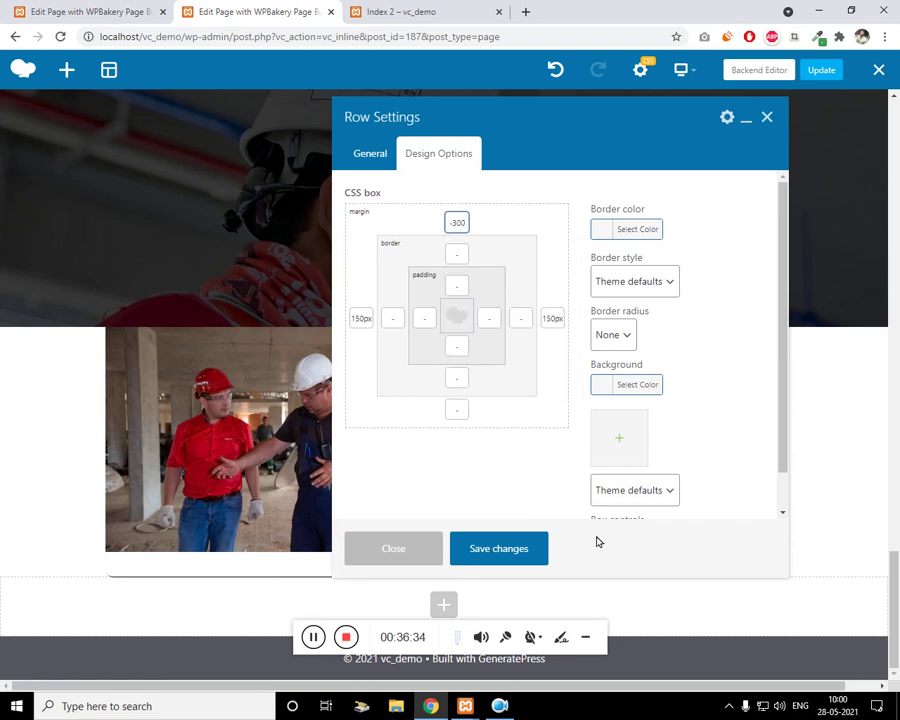
left_click(510, 547)
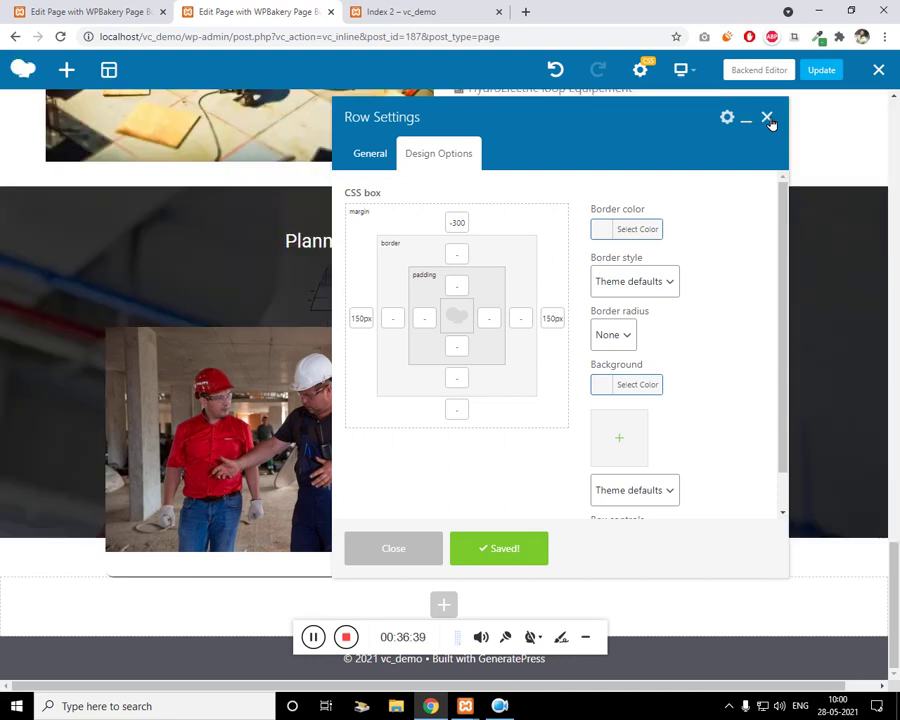
left_click(768, 119)
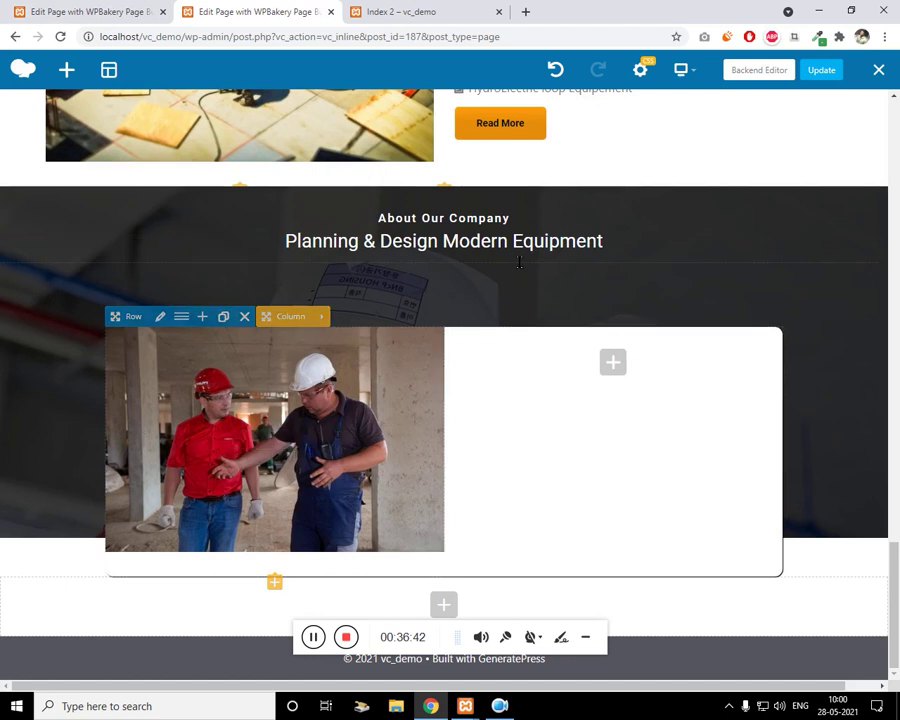
Check the Call Us card on the reference page, then duplicate the two headings above the text block in Index 2's About Our Company section
left_click(88, 11)
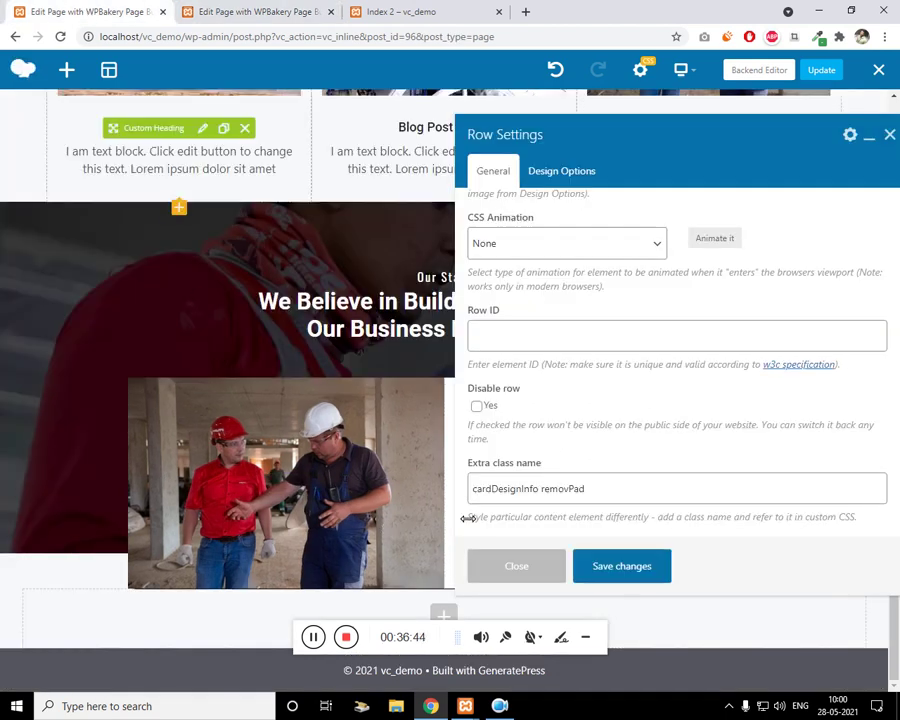
left_click(889, 134)
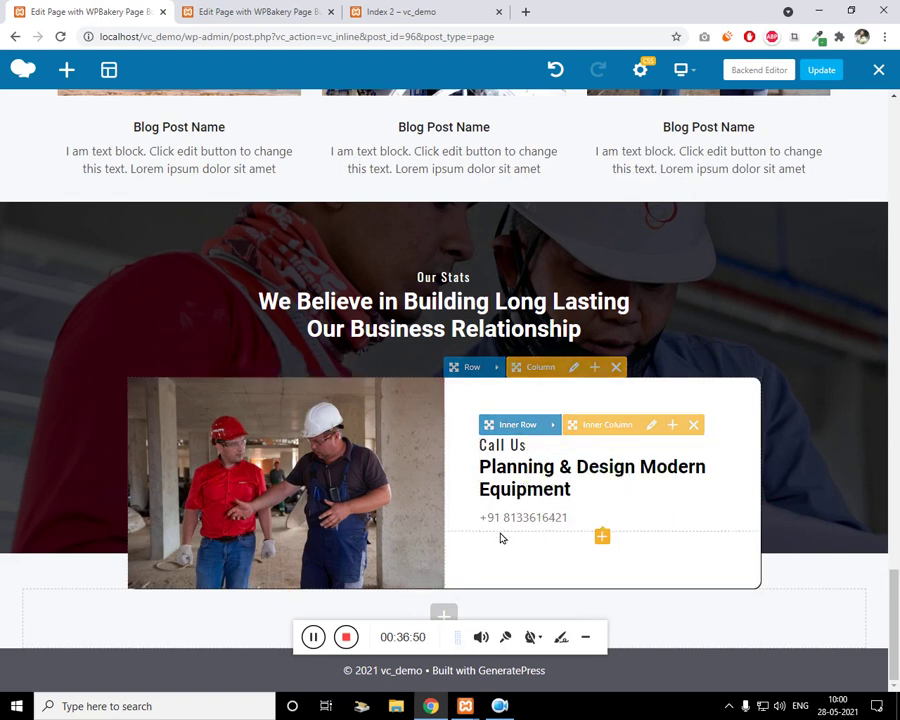
left_click(220, 15)
scroll(536, 426, "up", 2)
scroll(560, 380, "up", 3)
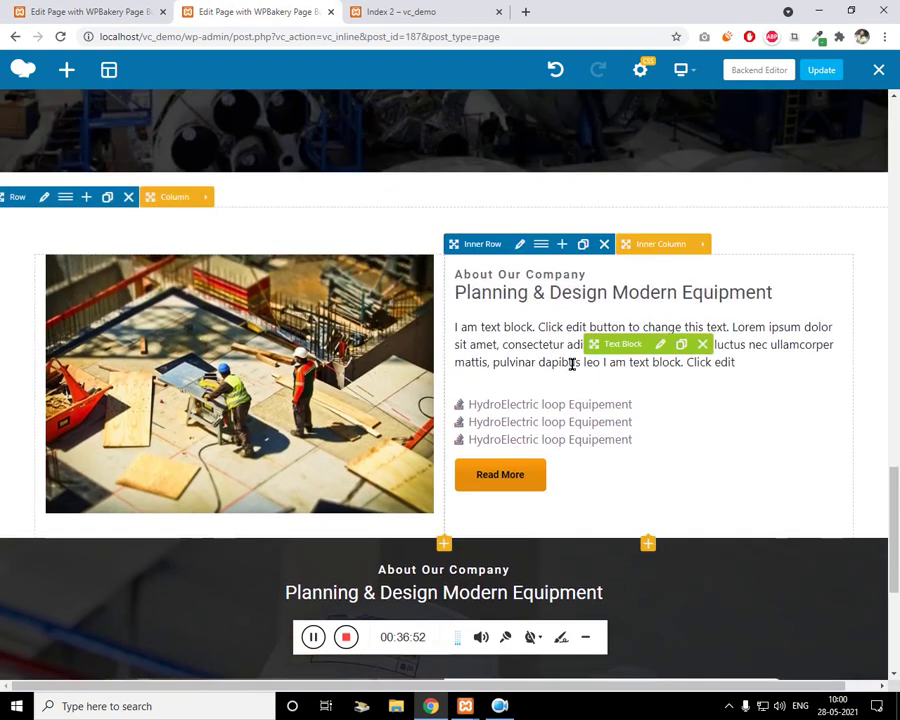
scroll(566, 340, "down", 2)
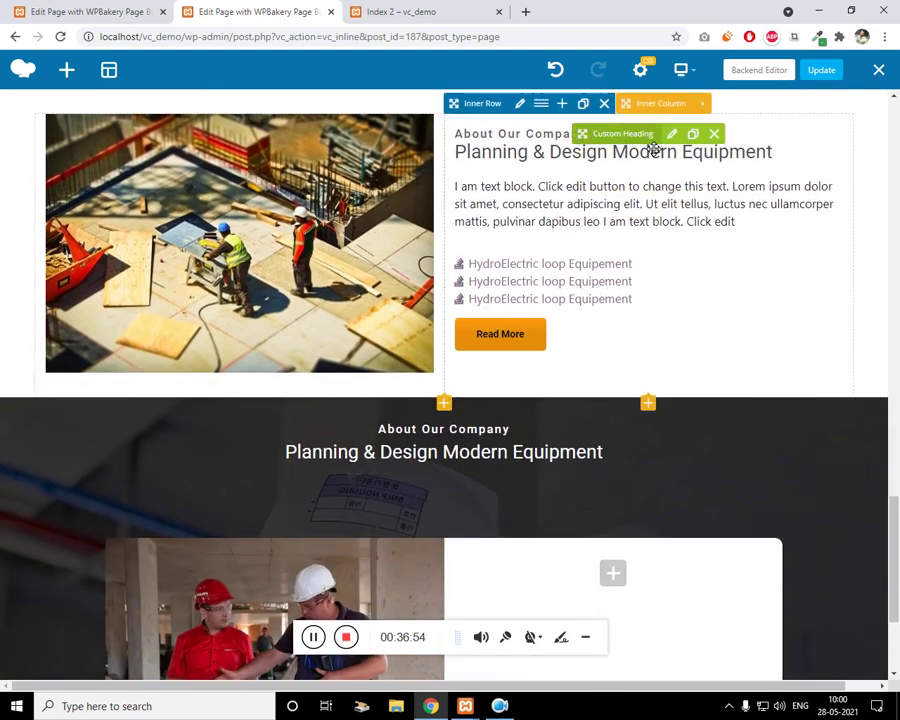
left_click(699, 142)
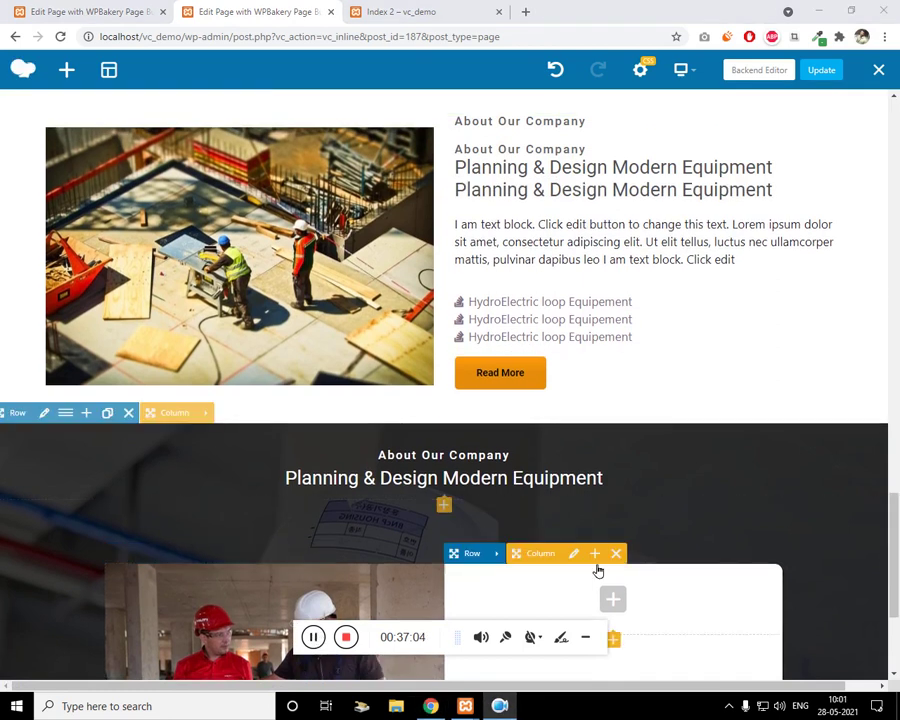
Add an inner row to the empty column beside the workers image in the white card
scroll(896, 540, "up", 5)
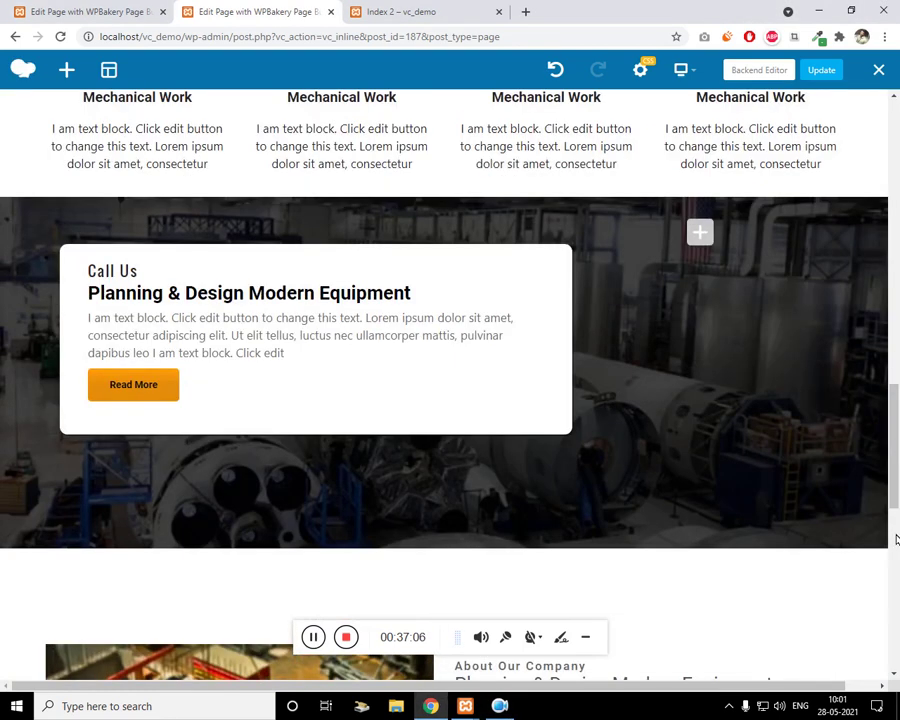
scroll(896, 540, "down", 8)
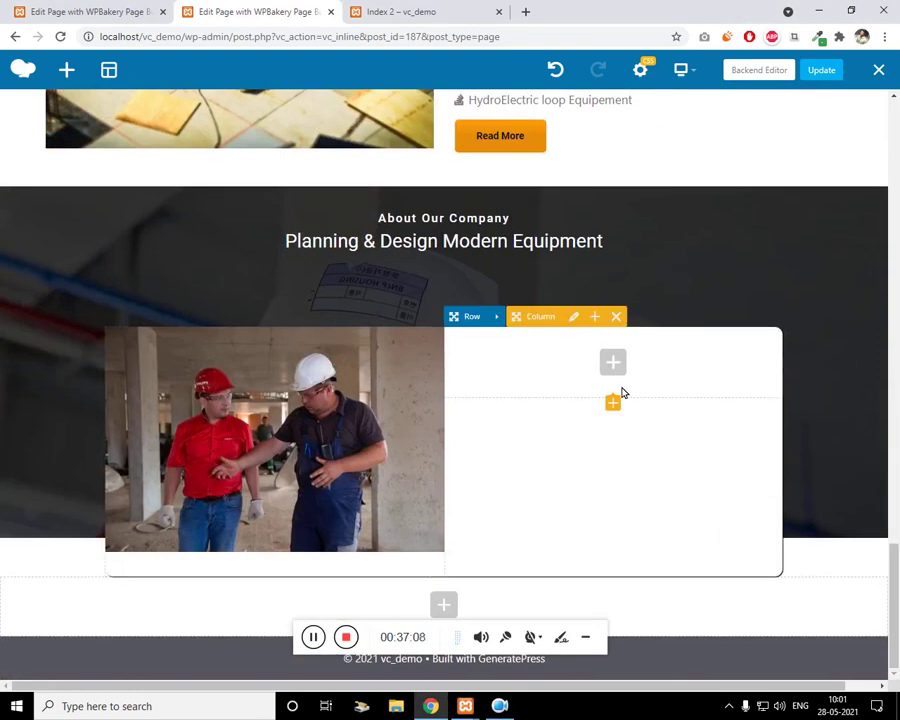
left_click(626, 375)
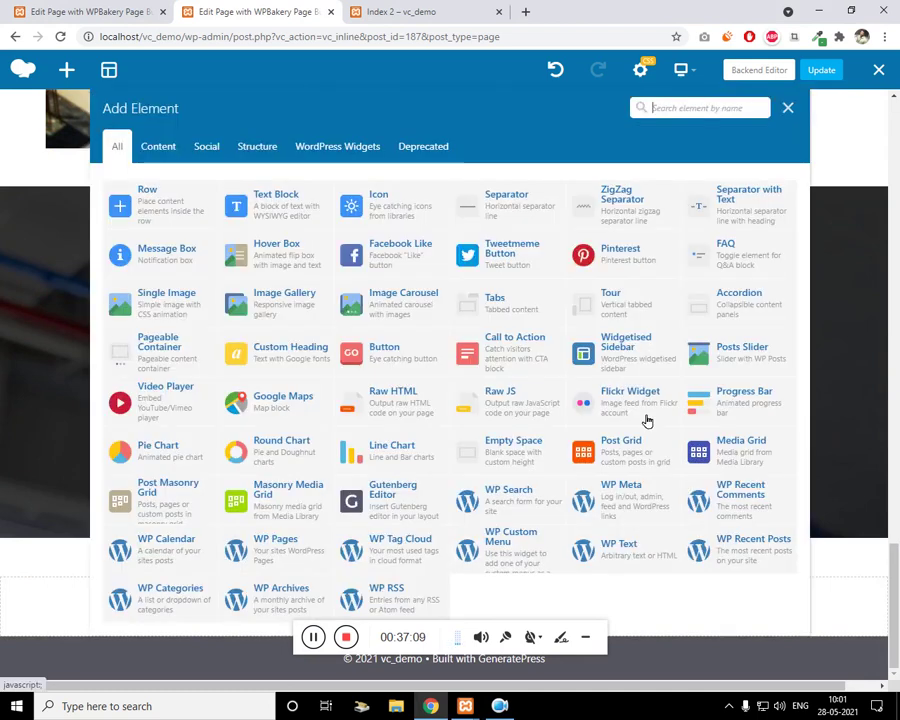
left_click(124, 202)
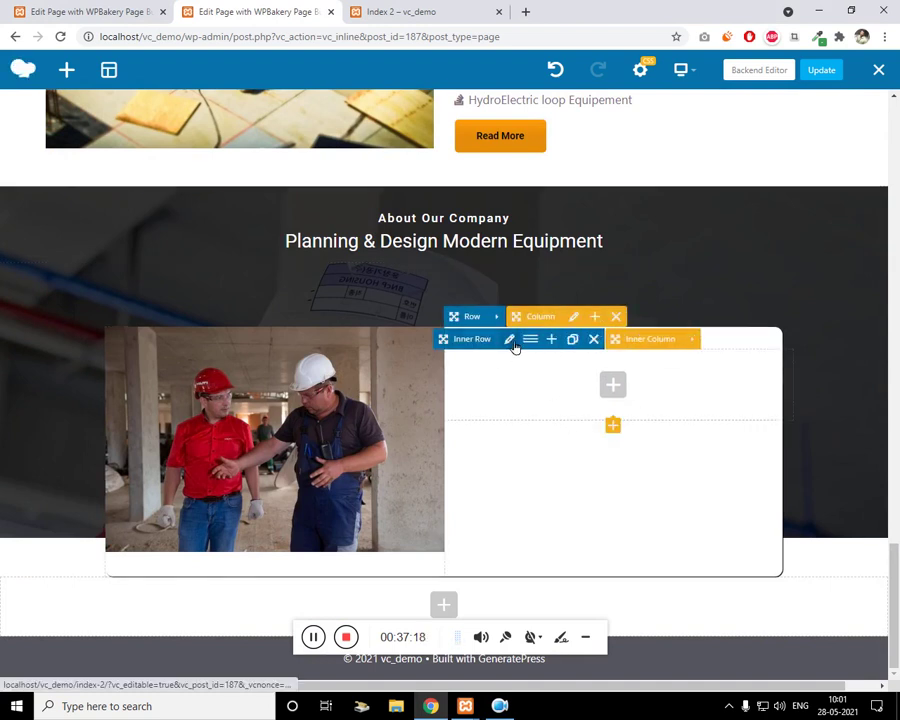
Set the inner row's padding to 50 on all four sides, then save and close its settings
left_click(510, 342)
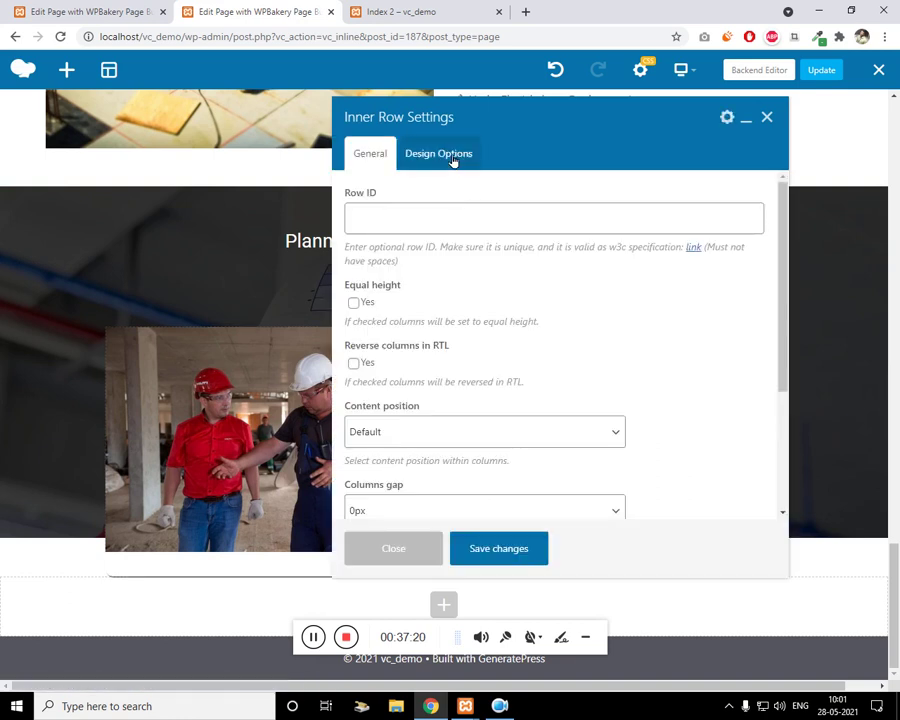
left_click(452, 156)
left_click(457, 287)
type("50")
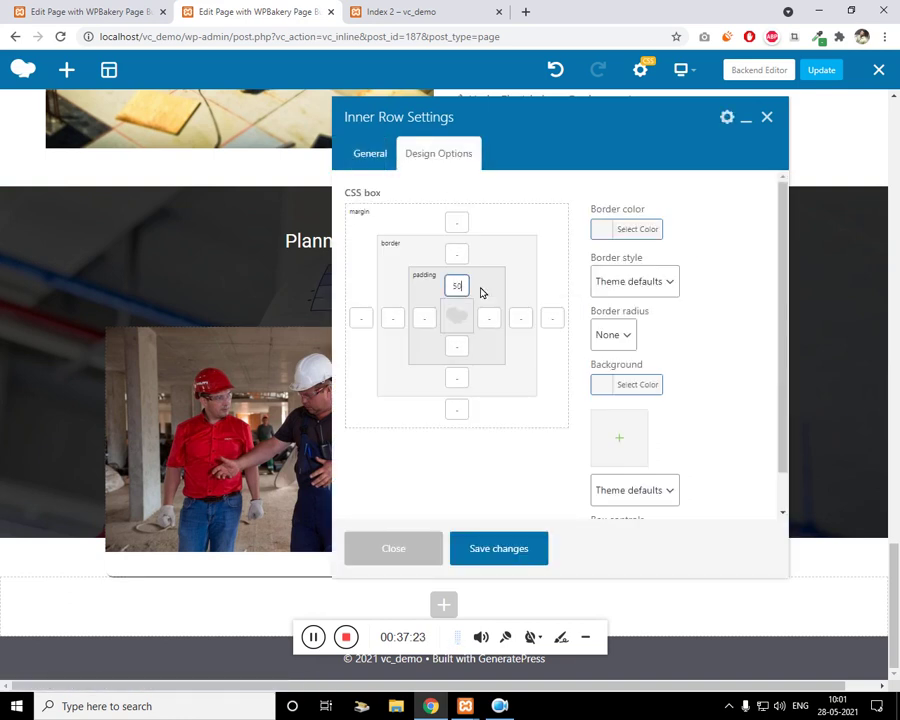
left_click(490, 320)
left_click(466, 348)
left_click(457, 346)
left_click(458, 376)
left_click(425, 319)
left_click(426, 347)
left_click(489, 552)
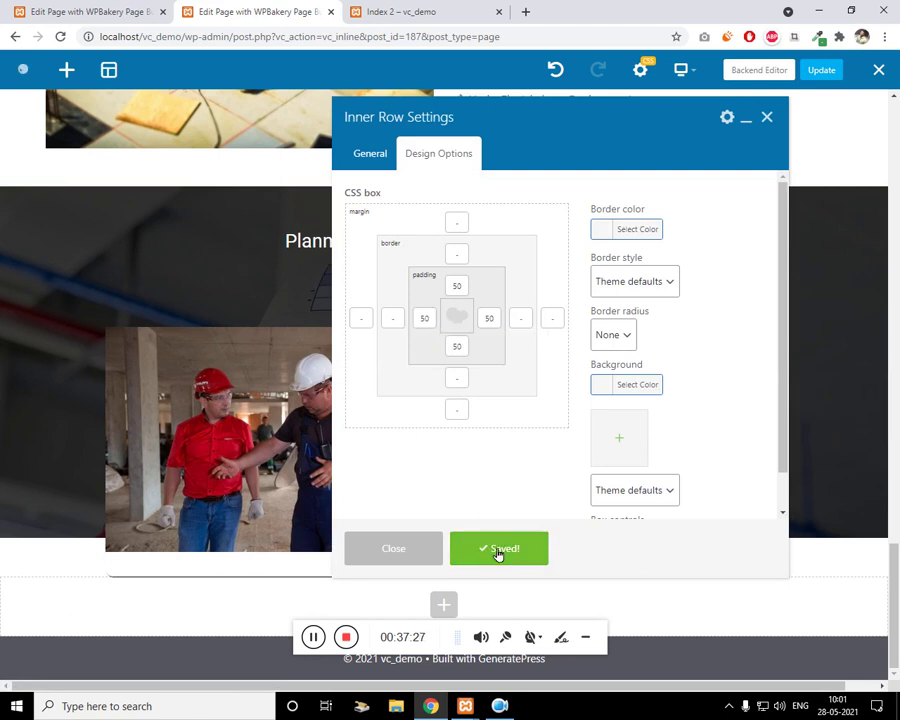
left_click(767, 119)
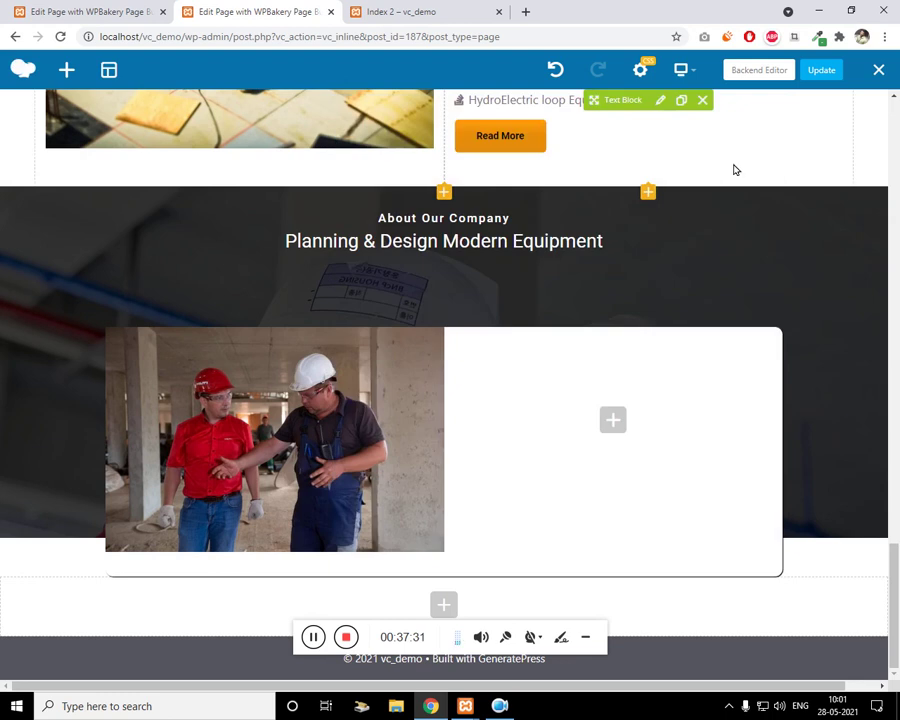
Move the duplicated About Our Company and Planning & Design Modern Equipment headings into the inner row of the white card
scroll(735, 169, "up", 3)
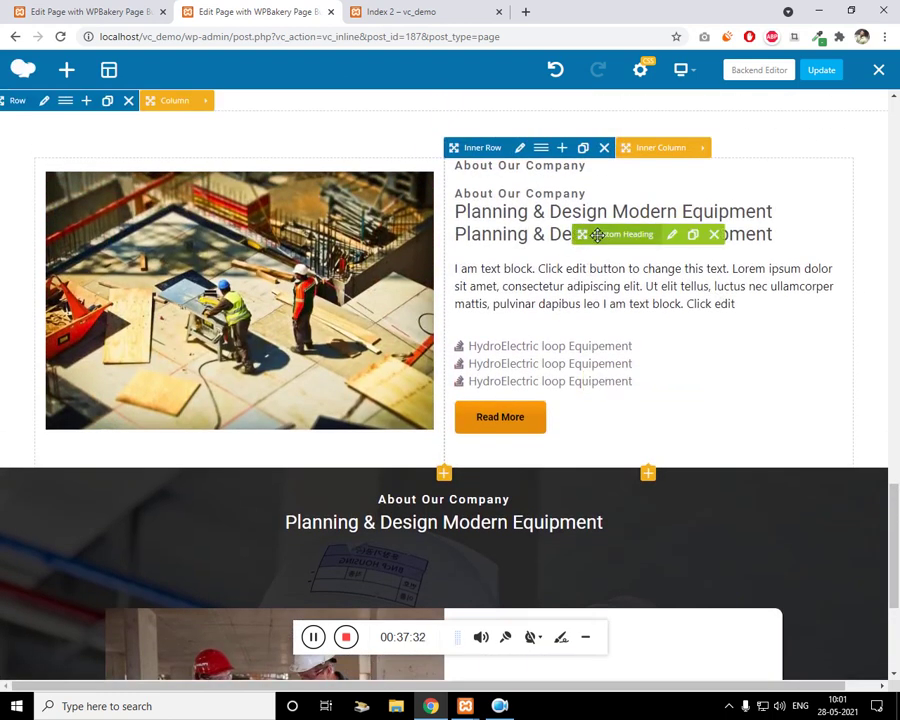
scroll(596, 234, "down", 5)
left_click_drag(618, 445, 621, 434)
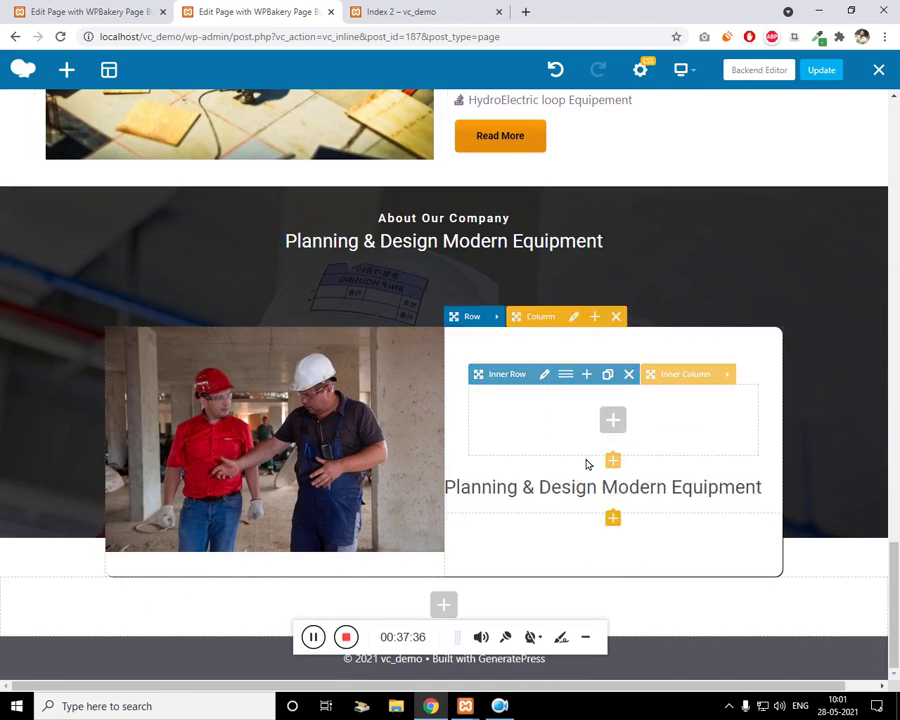
scroll(584, 459, "up", 5)
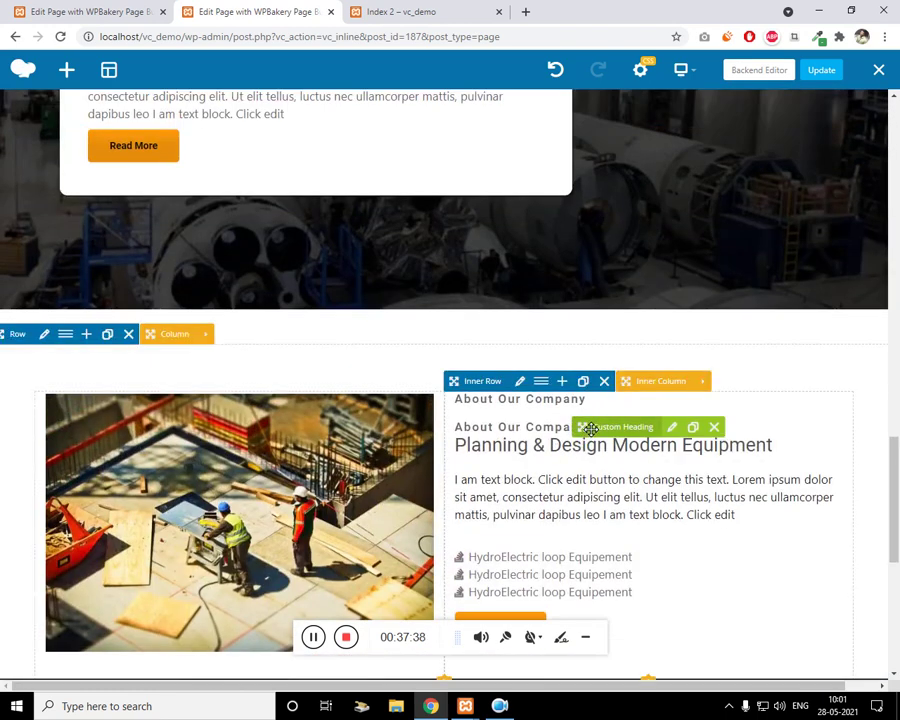
left_click_drag(621, 498, 579, 515)
scroll(614, 484, "down", 5)
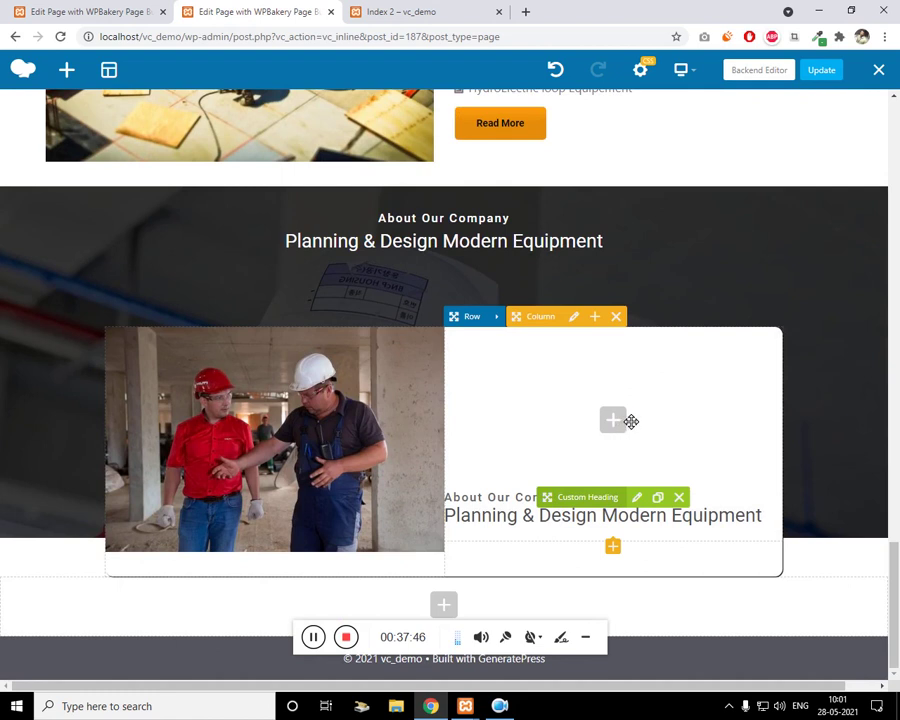
left_click_drag(631, 421, 592, 432)
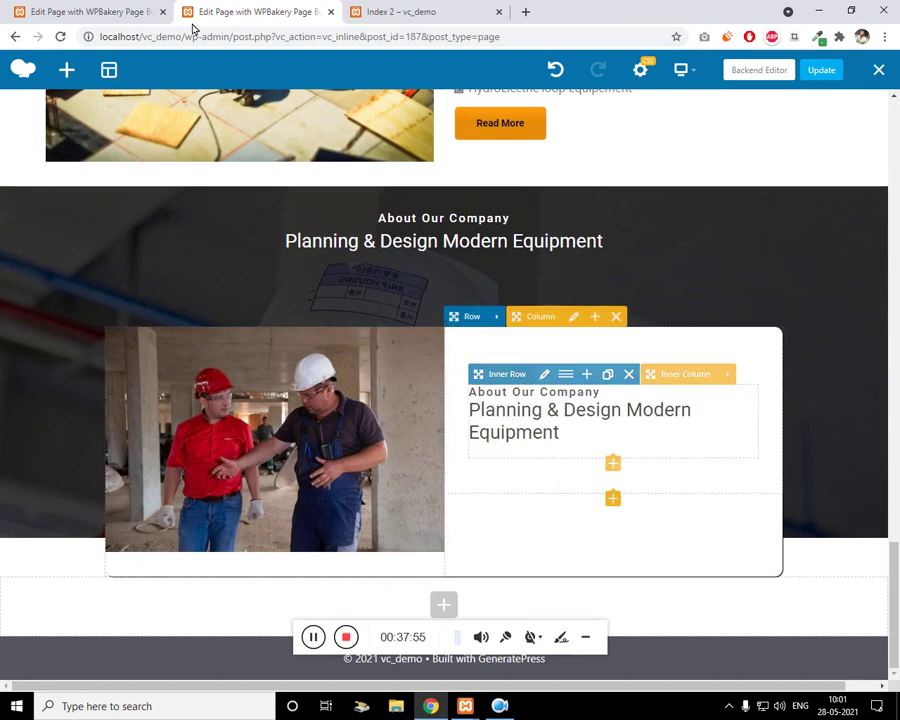
Compare with the reference page's Call Us card, then set the card's Planning & Design Modern Equipment heading to font style 900 bold italic
left_click(120, 8)
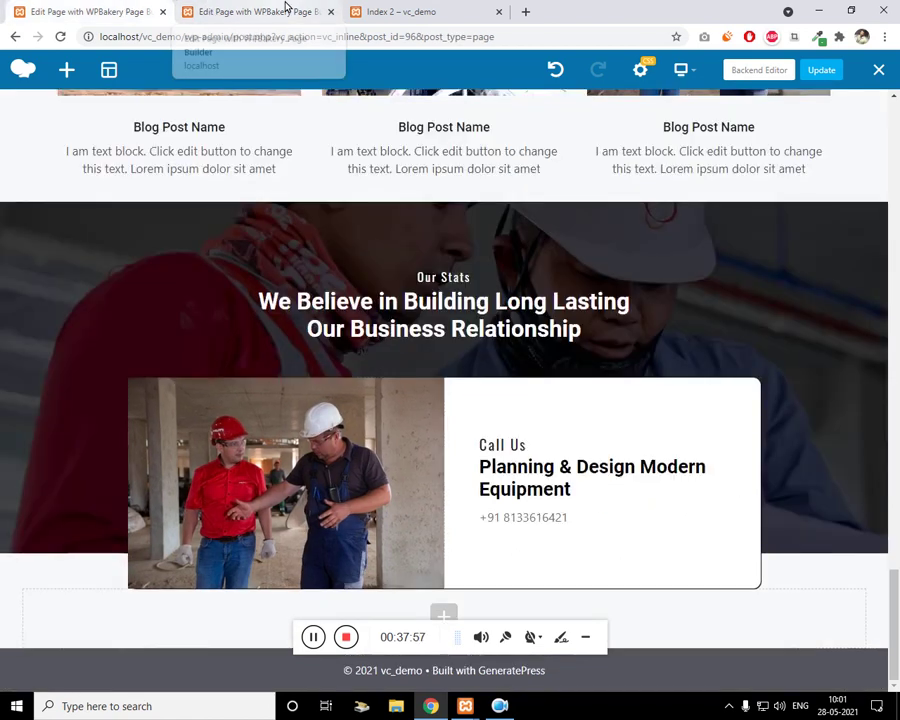
left_click(285, 8)
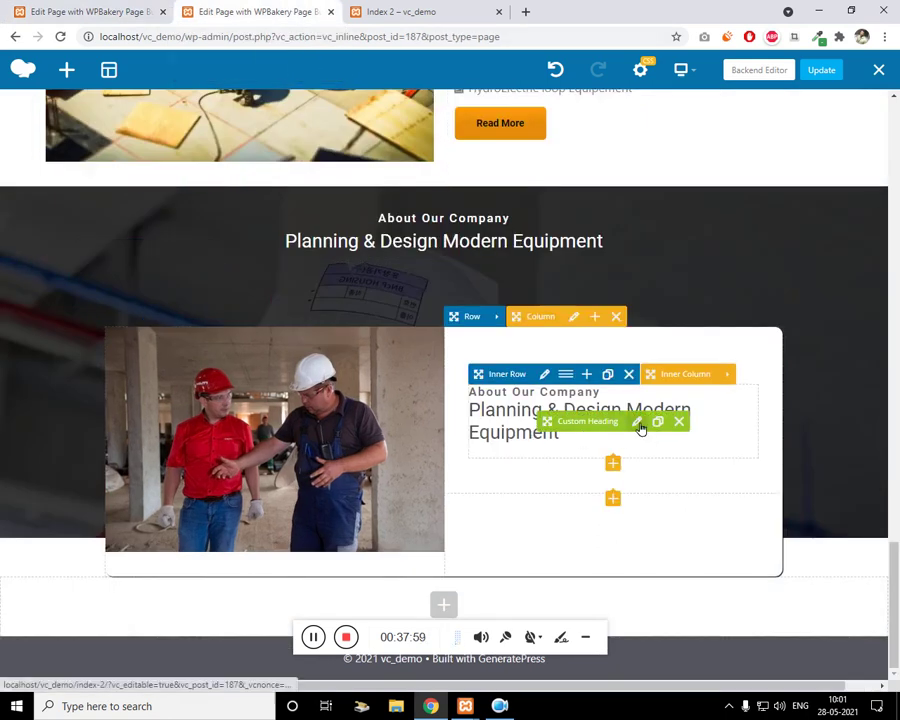
left_click(637, 422)
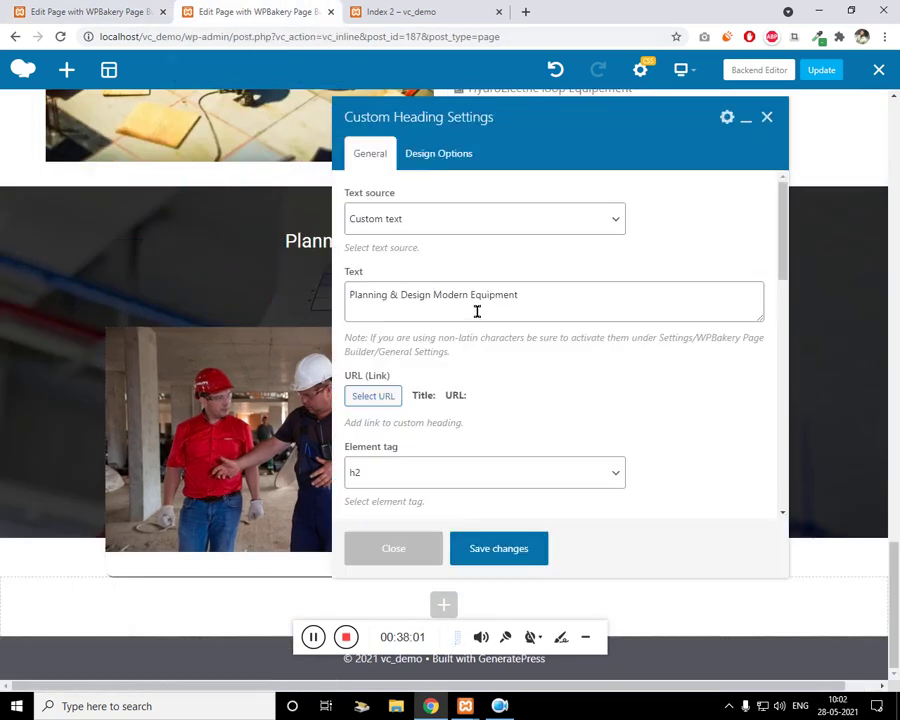
scroll(480, 390, "down", 4)
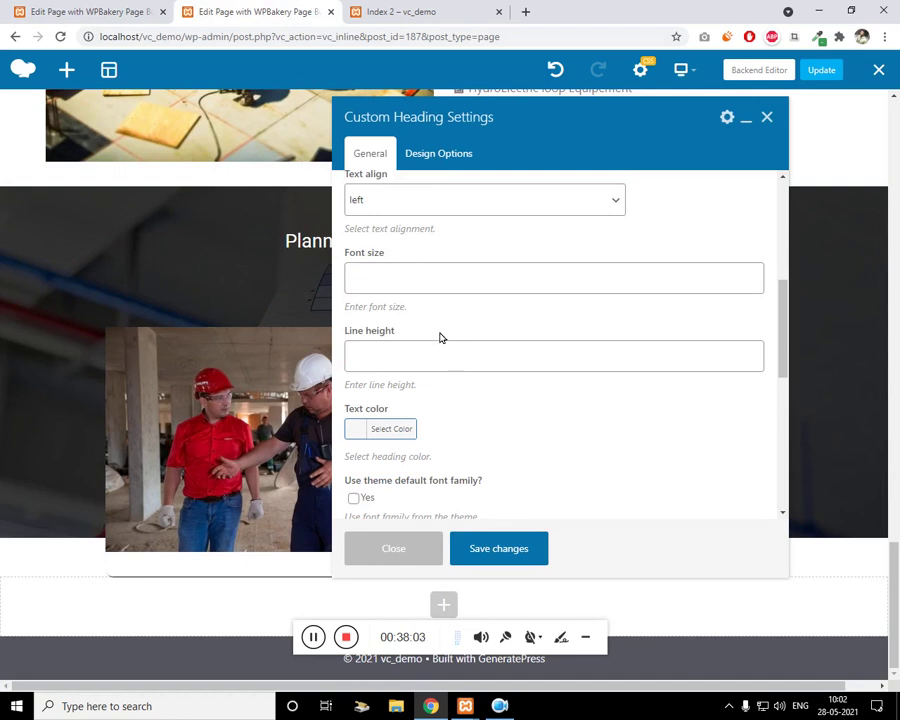
scroll(430, 350, "up", 3)
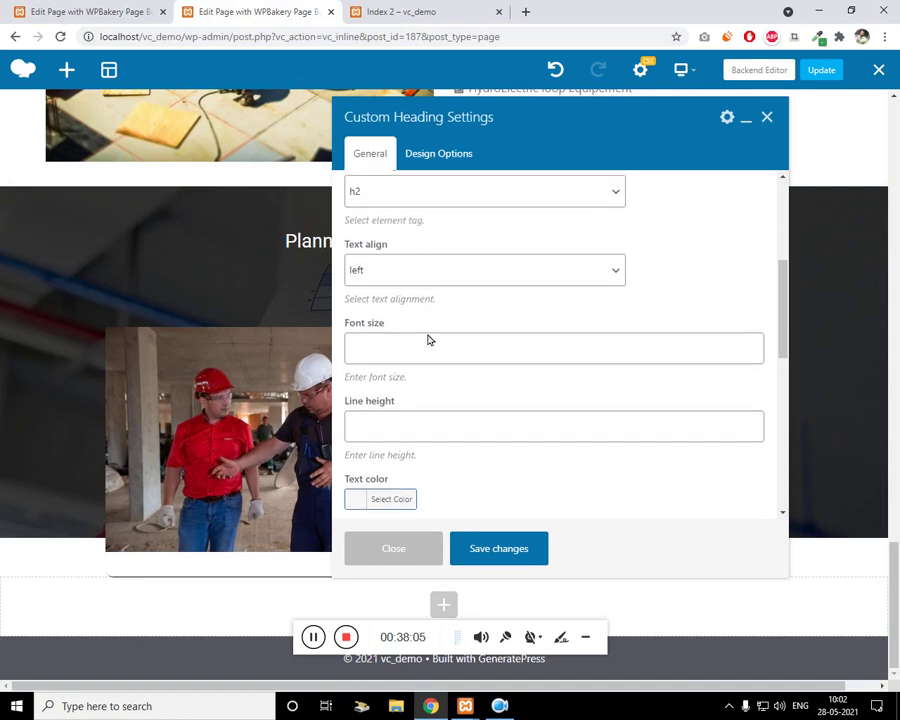
scroll(428, 370, "down", 5)
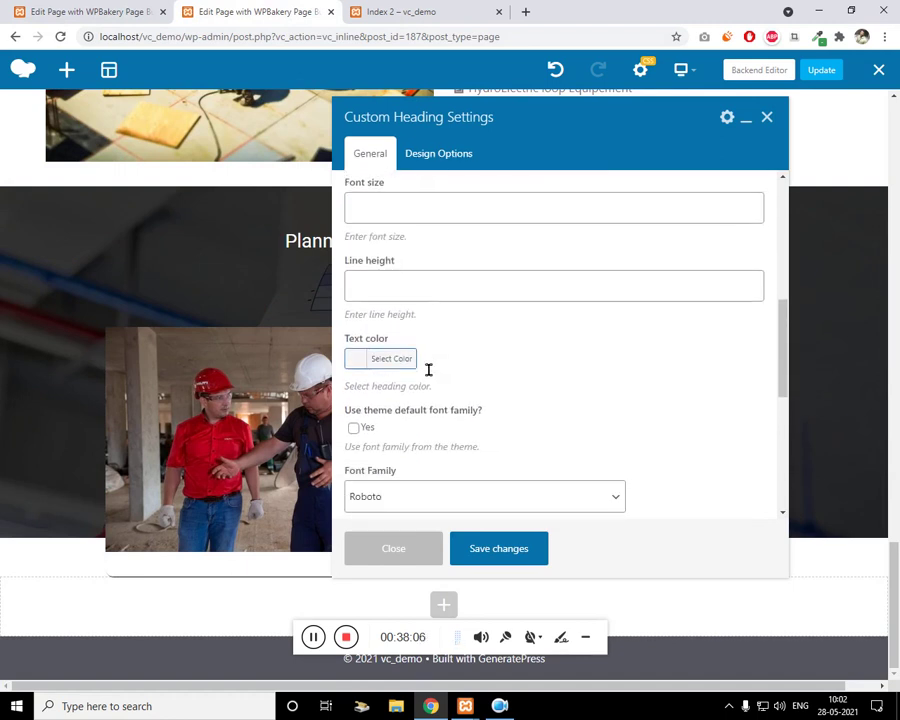
scroll(430, 376, "down", 2)
left_click(426, 374)
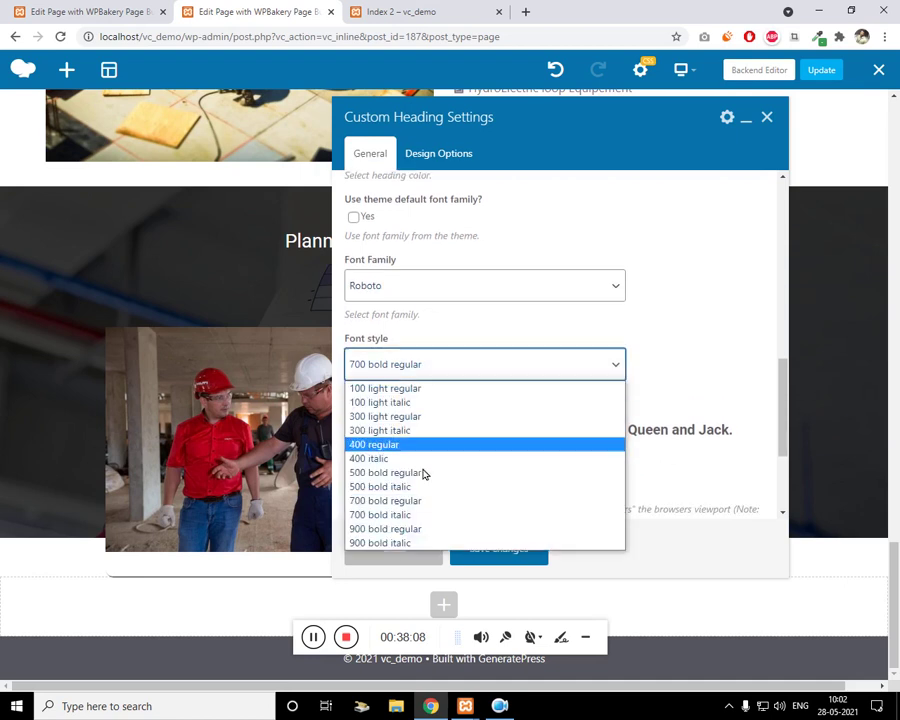
left_click(410, 540)
Add the extra class text-black after third-color on the Planning & Design Modern Equipment heading, then save and close its settings
scroll(489, 487, "down", 3)
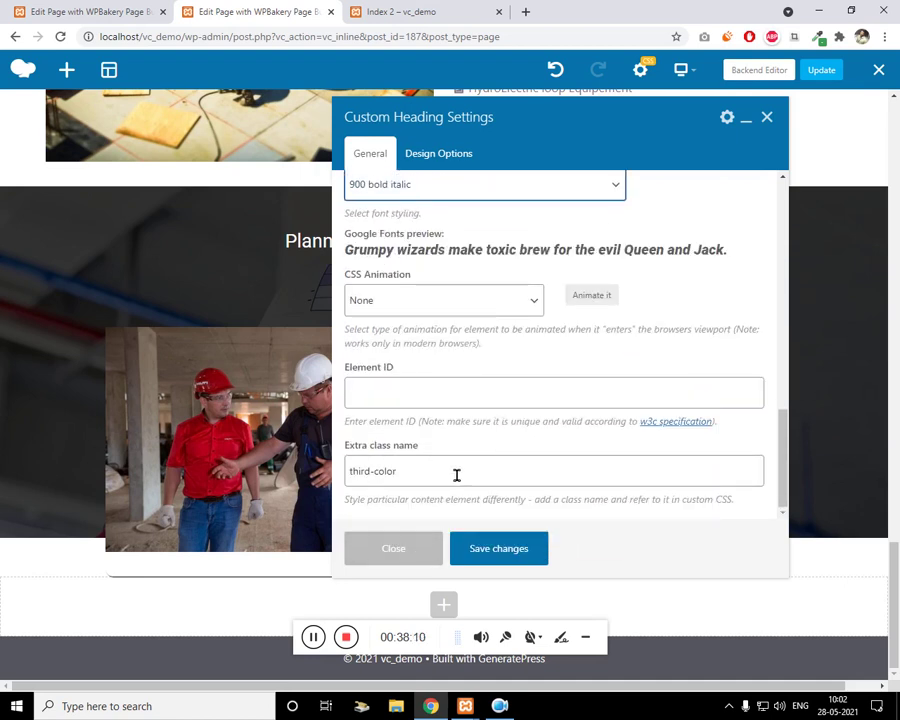
left_click(458, 476)
type("text")
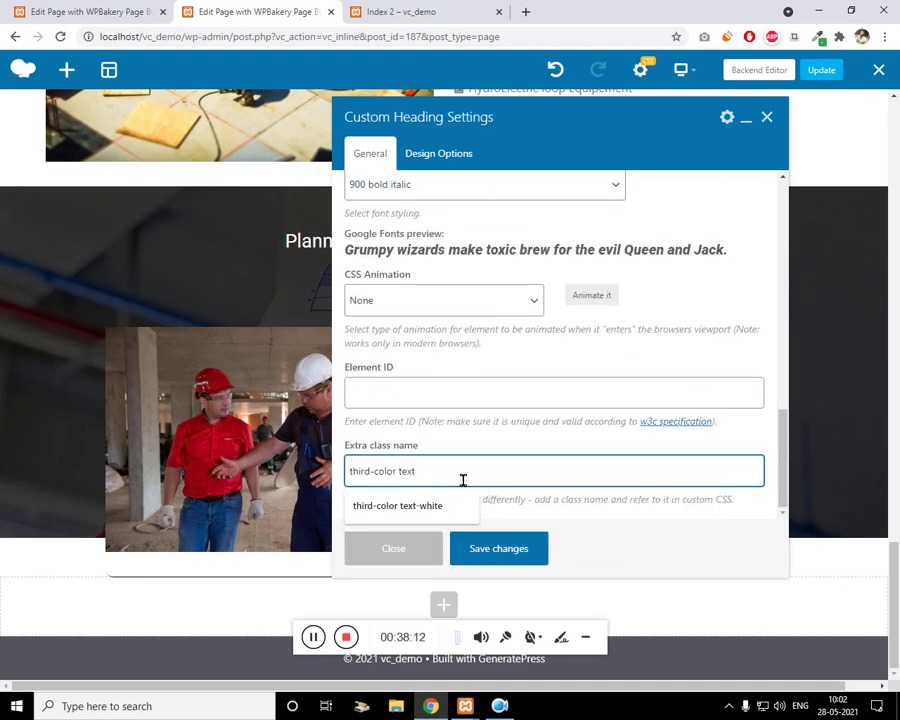
type("-black")
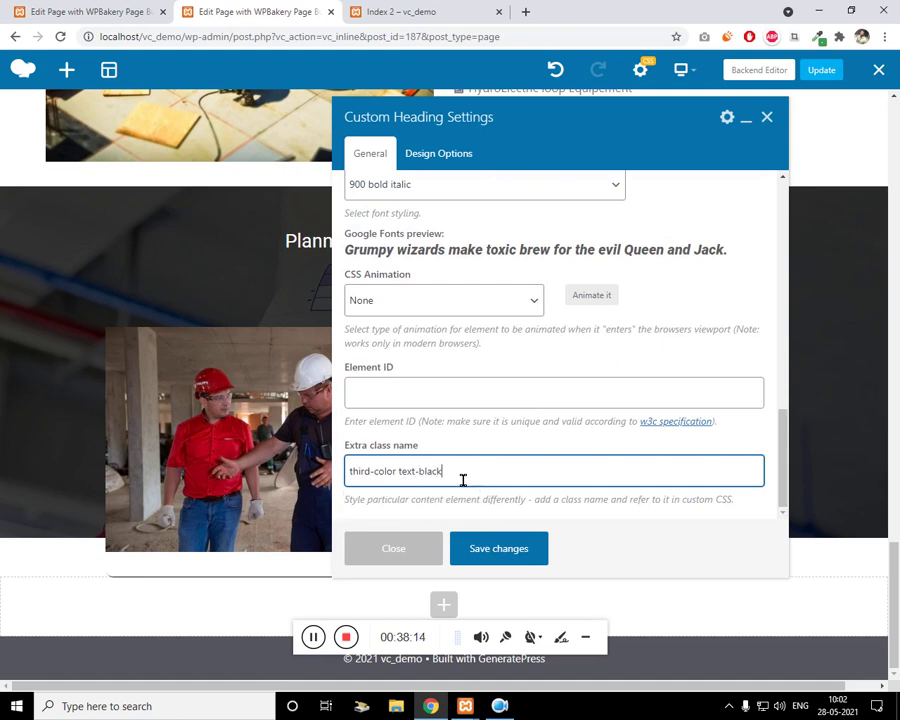
left_click(484, 548)
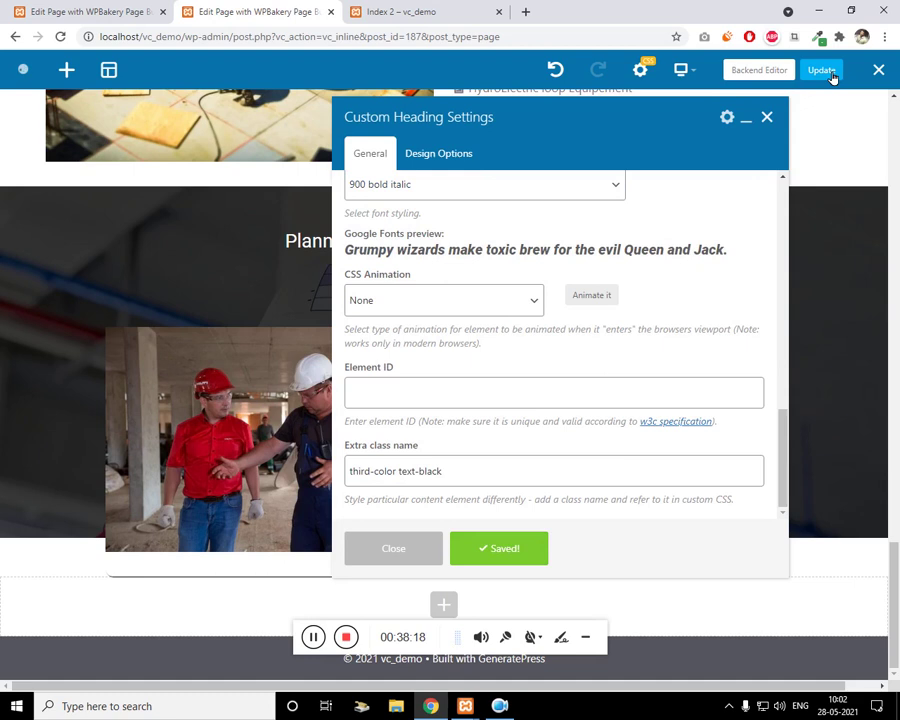
key("Escape")
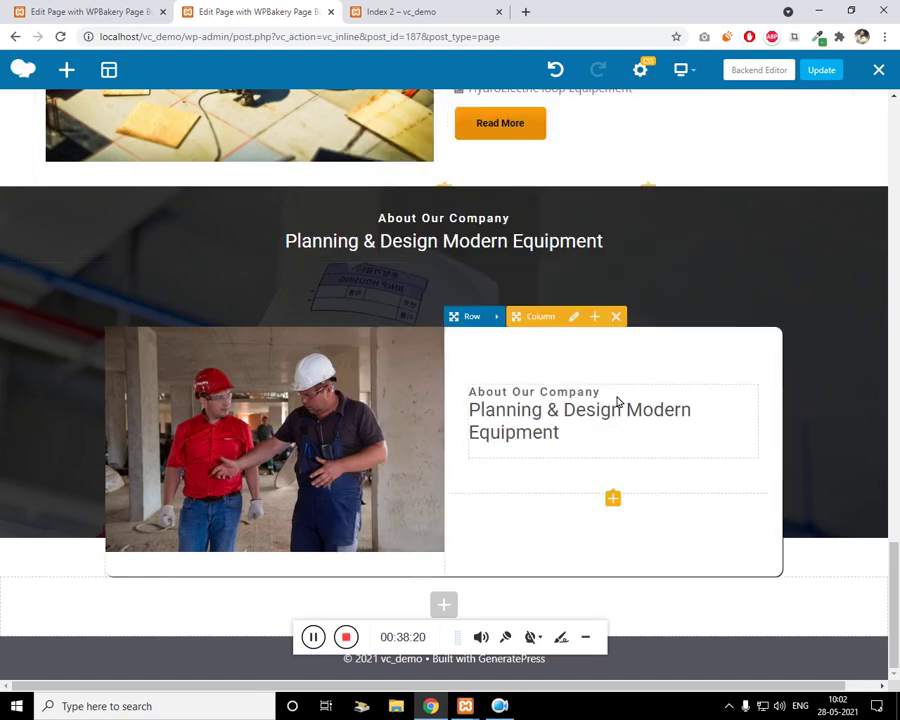
Check the reference card again, then change the text of the small About Our Company heading in Index 2's white card to Call Us
left_click(104, 8)
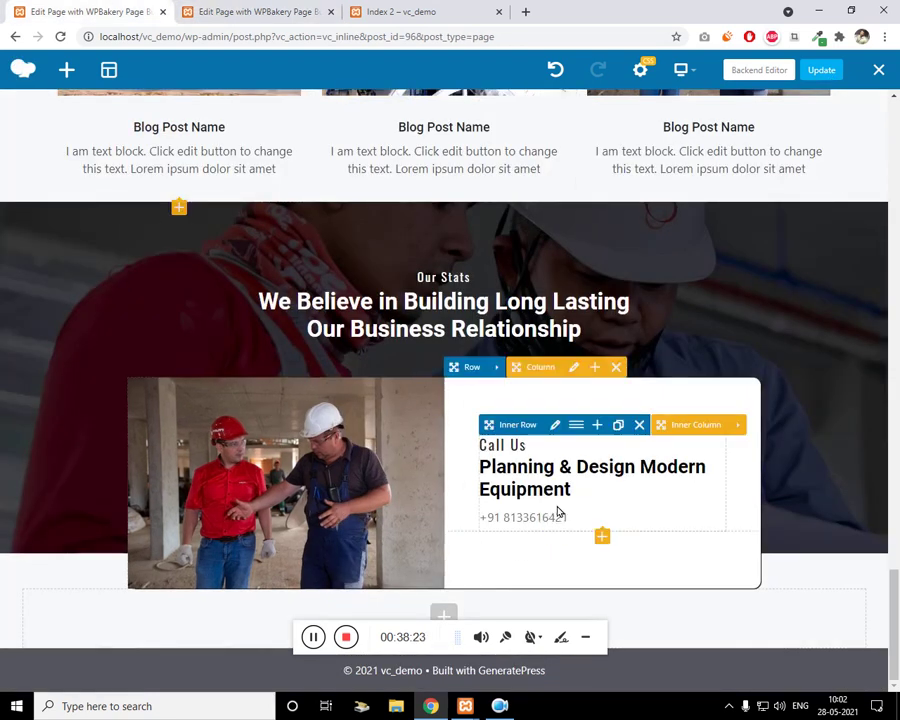
key("ctrl+Tab")
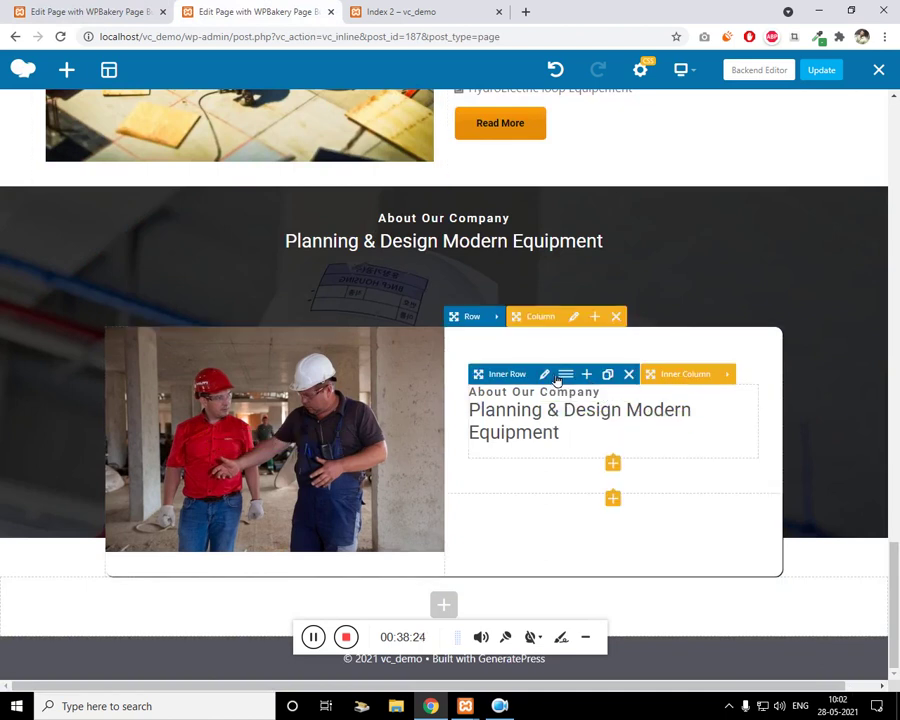
left_click(546, 374)
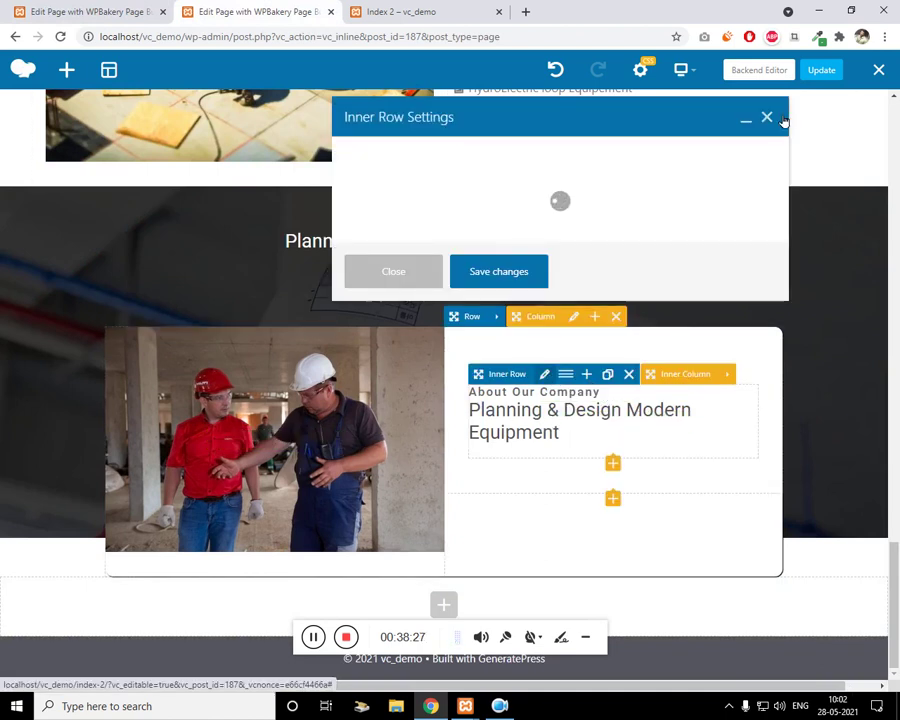
key("Escape")
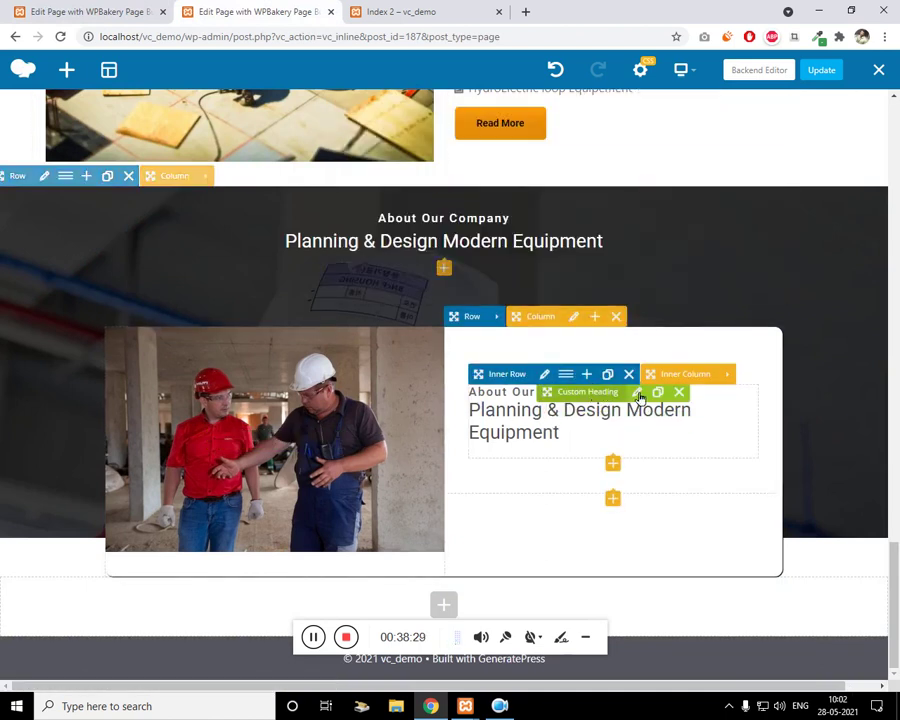
left_click(636, 393)
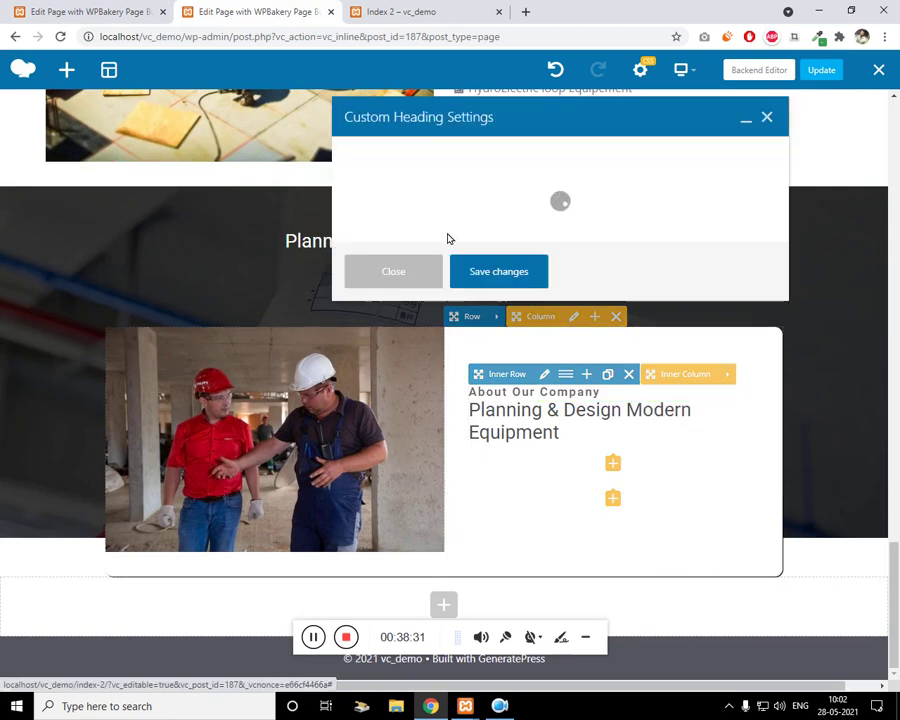
left_click(438, 300)
key("ctrl+a")
type("C")
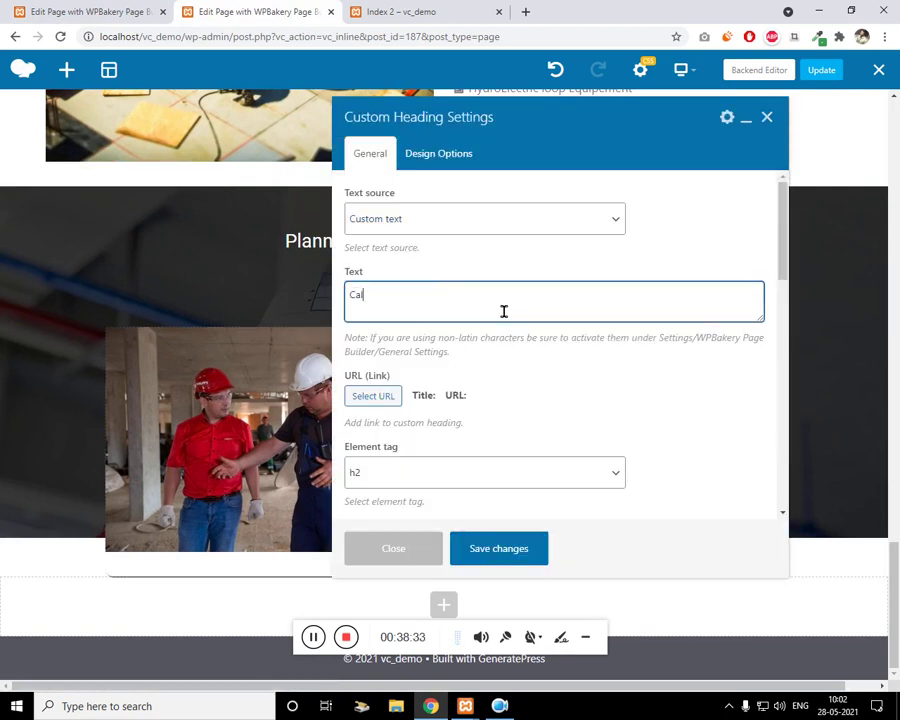
Set the Call Us heading's font family to Oswald, then save and close its settings
scroll(480, 314, "down", 10)
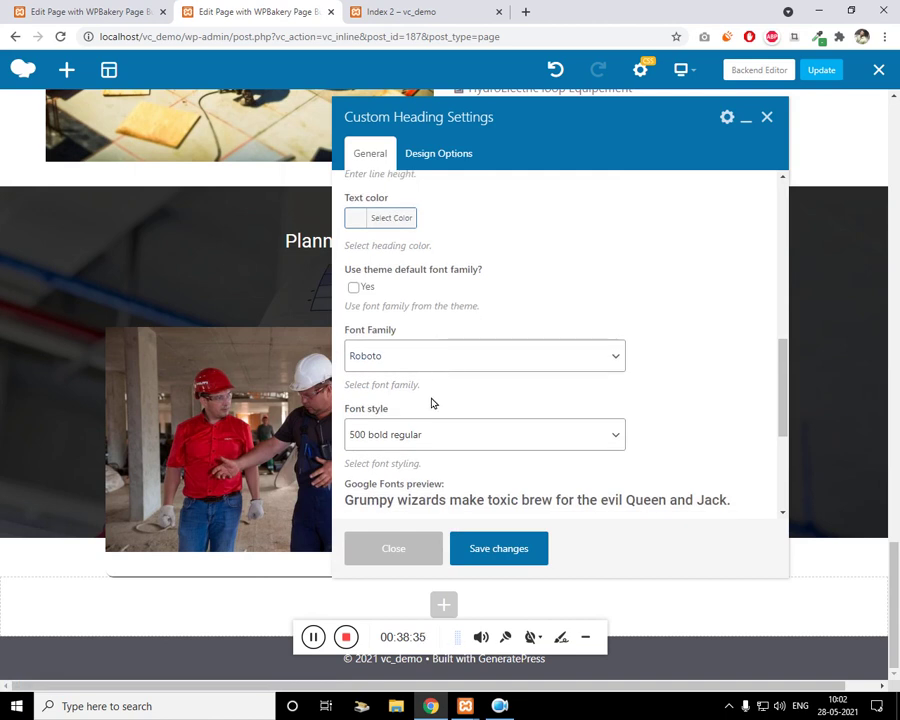
left_click(440, 366)
type("oswald")
key("Return")
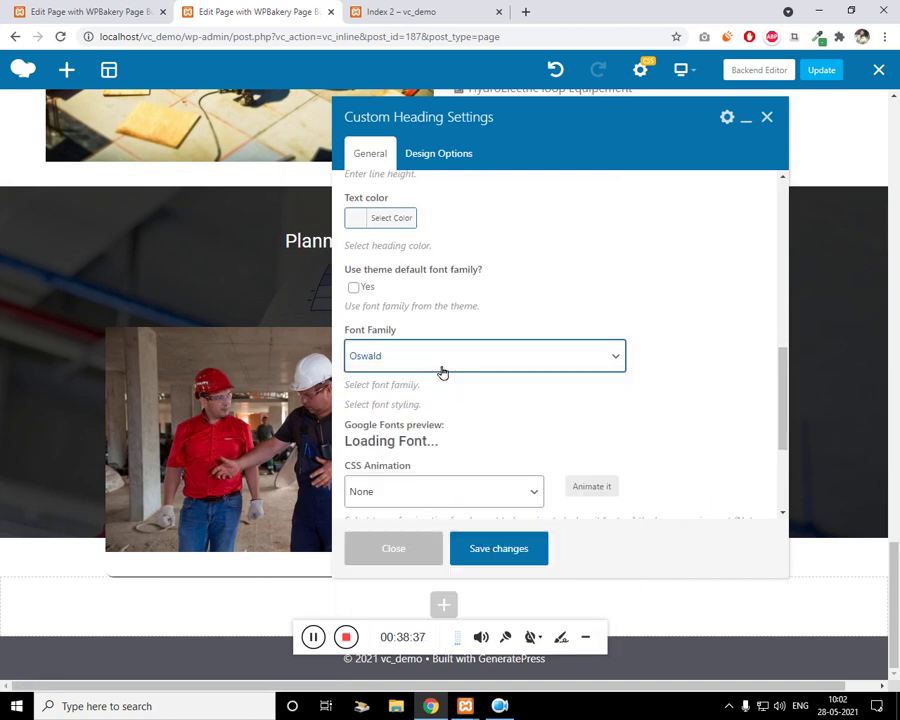
left_click(502, 548)
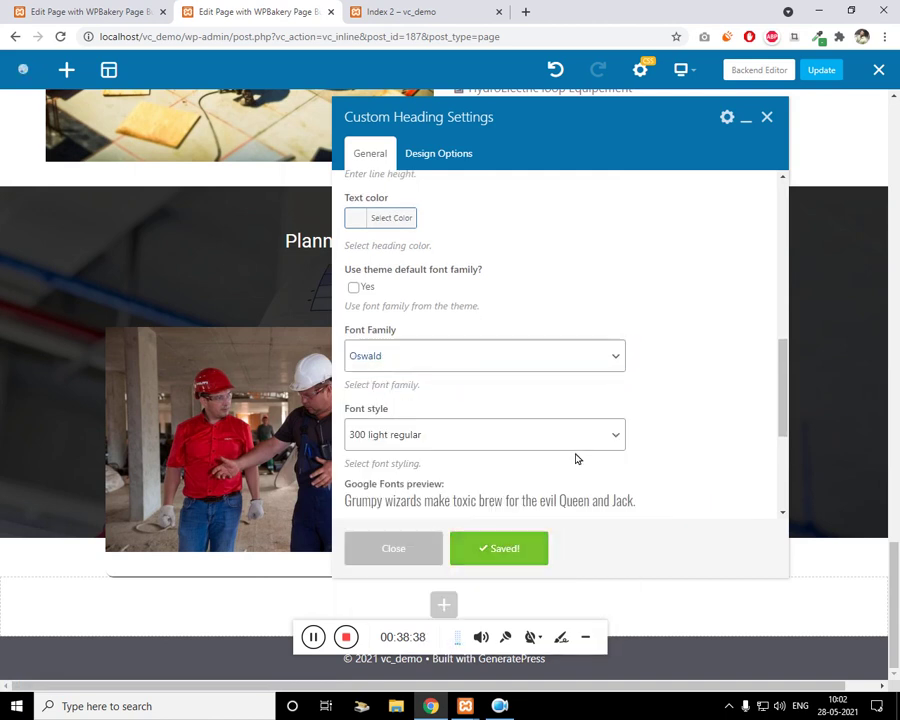
scroll(570, 452, "down", 3)
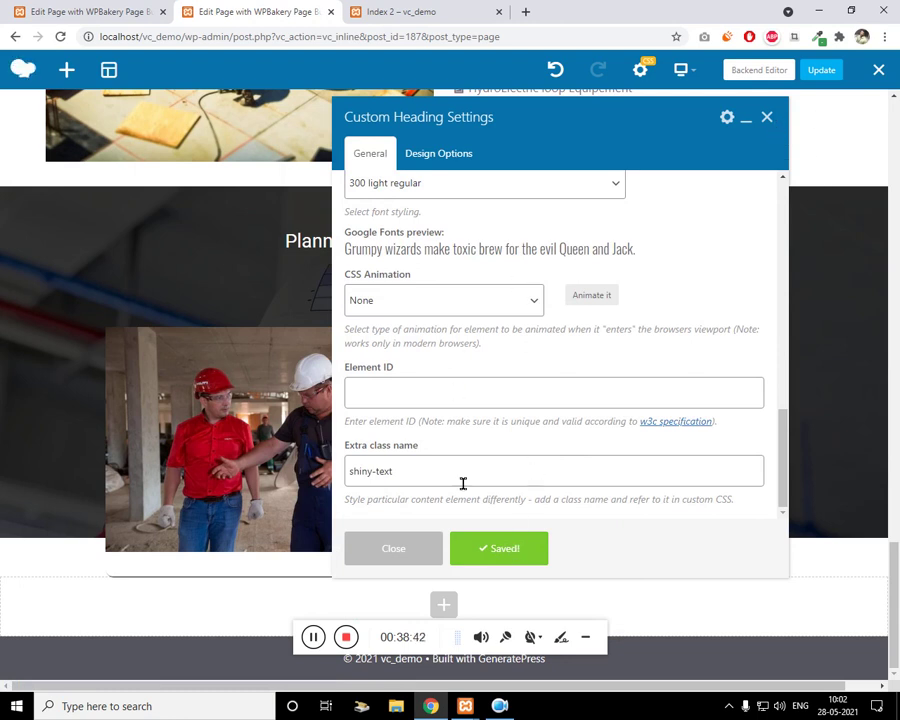
left_click(518, 560)
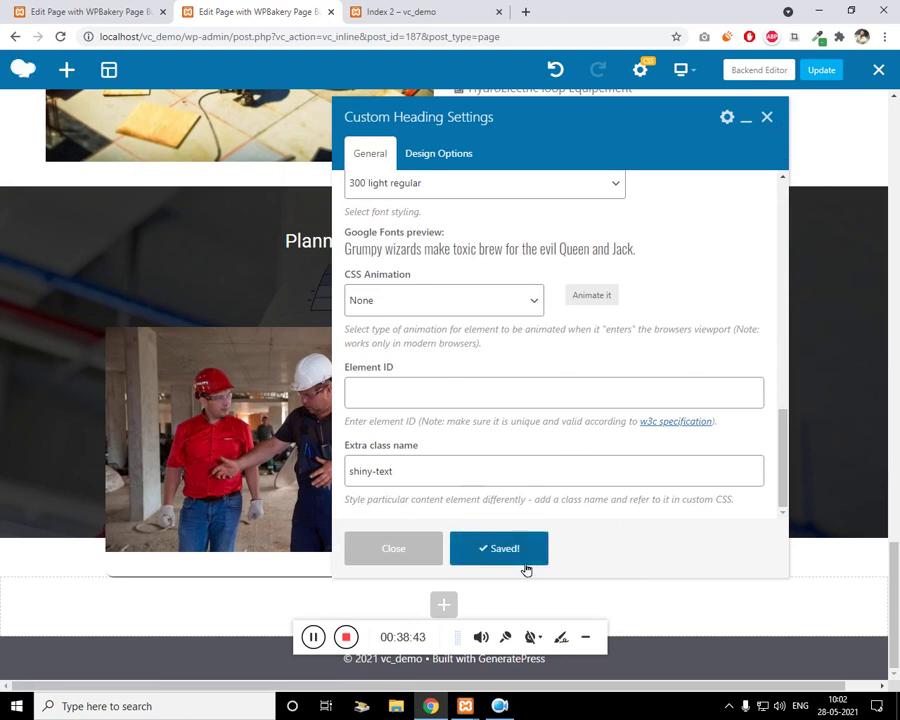
left_click(767, 118)
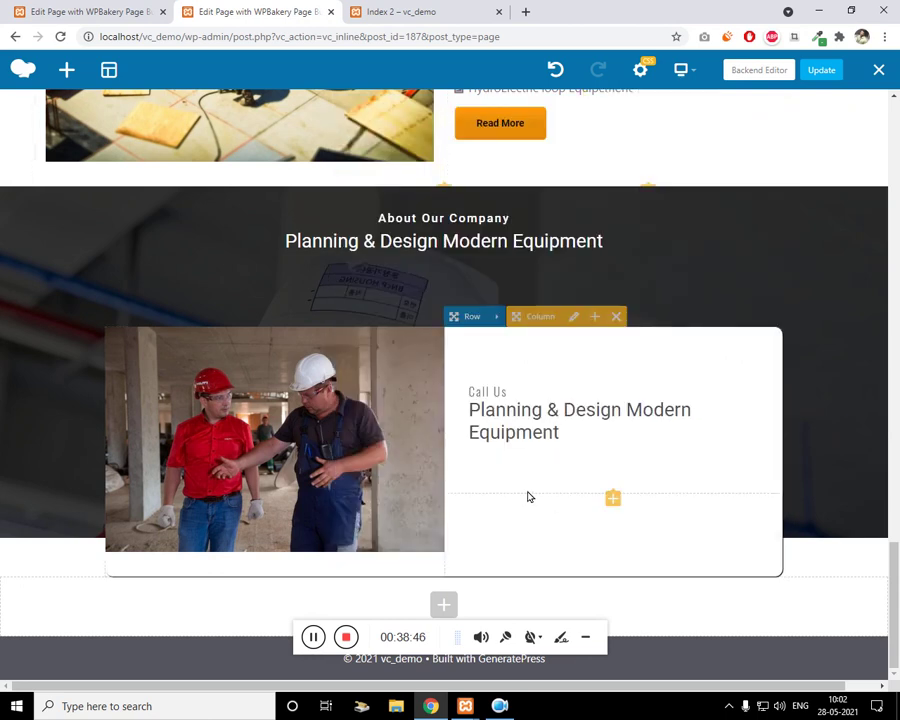
Check the phone number text block in the reference page's Call Us card, then look through the earlier sections of Index 2
left_click(115, 8)
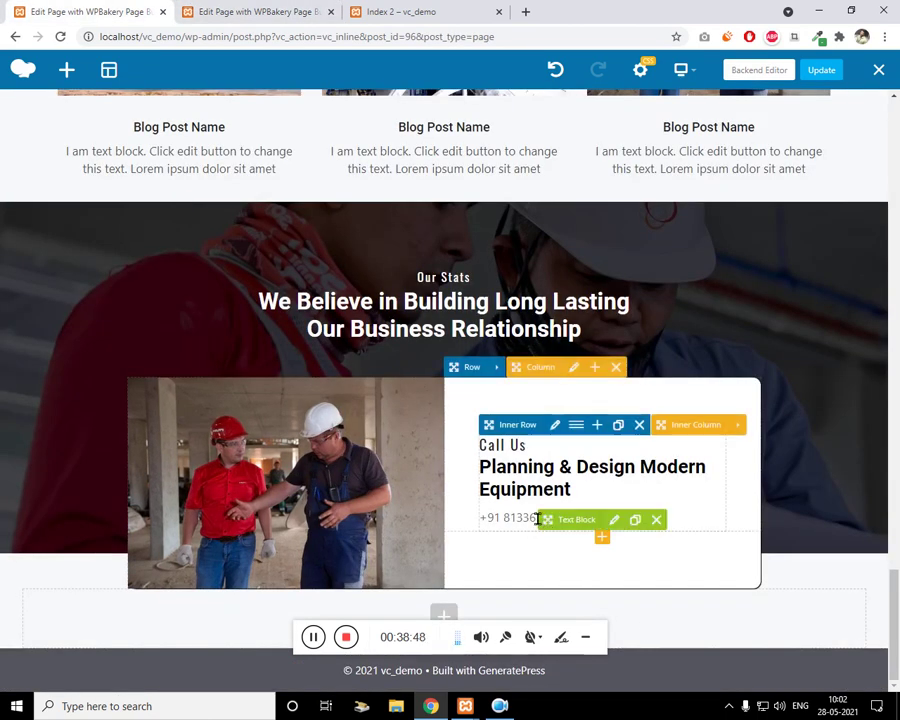
left_click(247, 10)
scroll(400, 380, "up", 8)
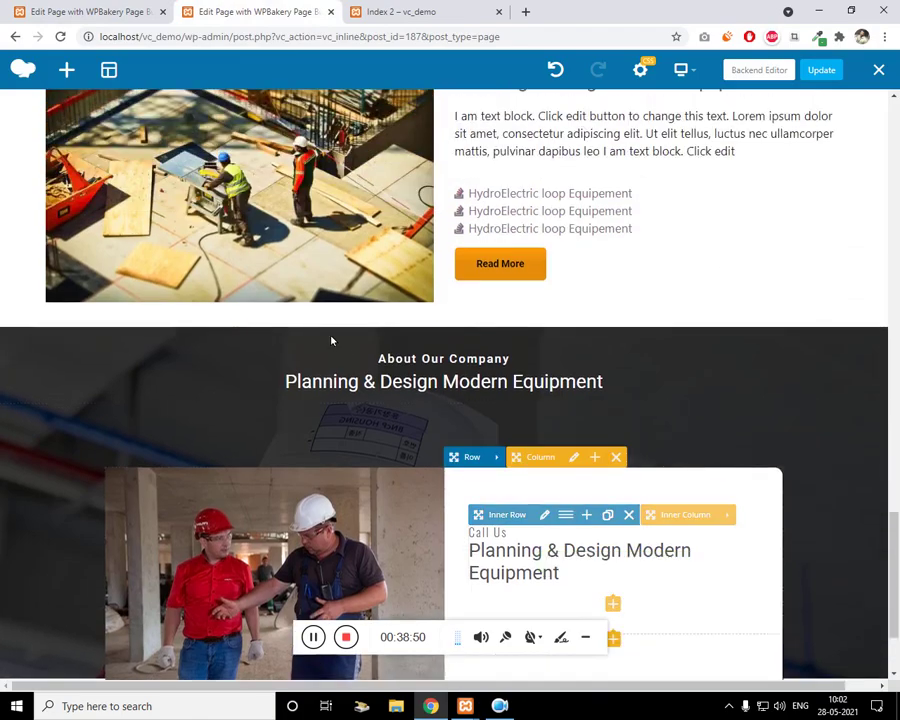
scroll(320, 340, "up", 10)
scroll(340, 360, "down", 8)
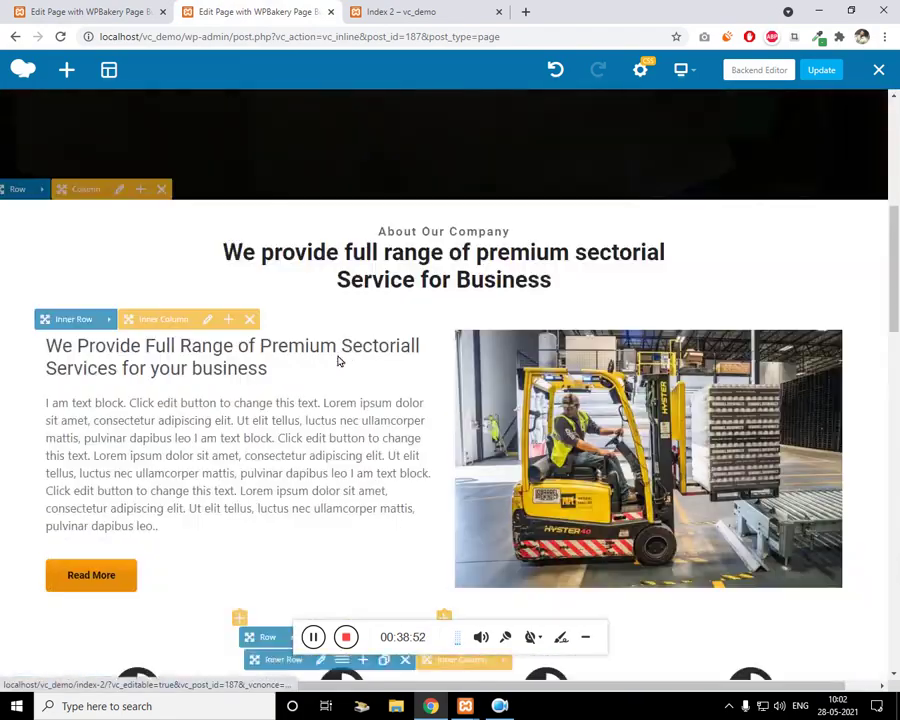